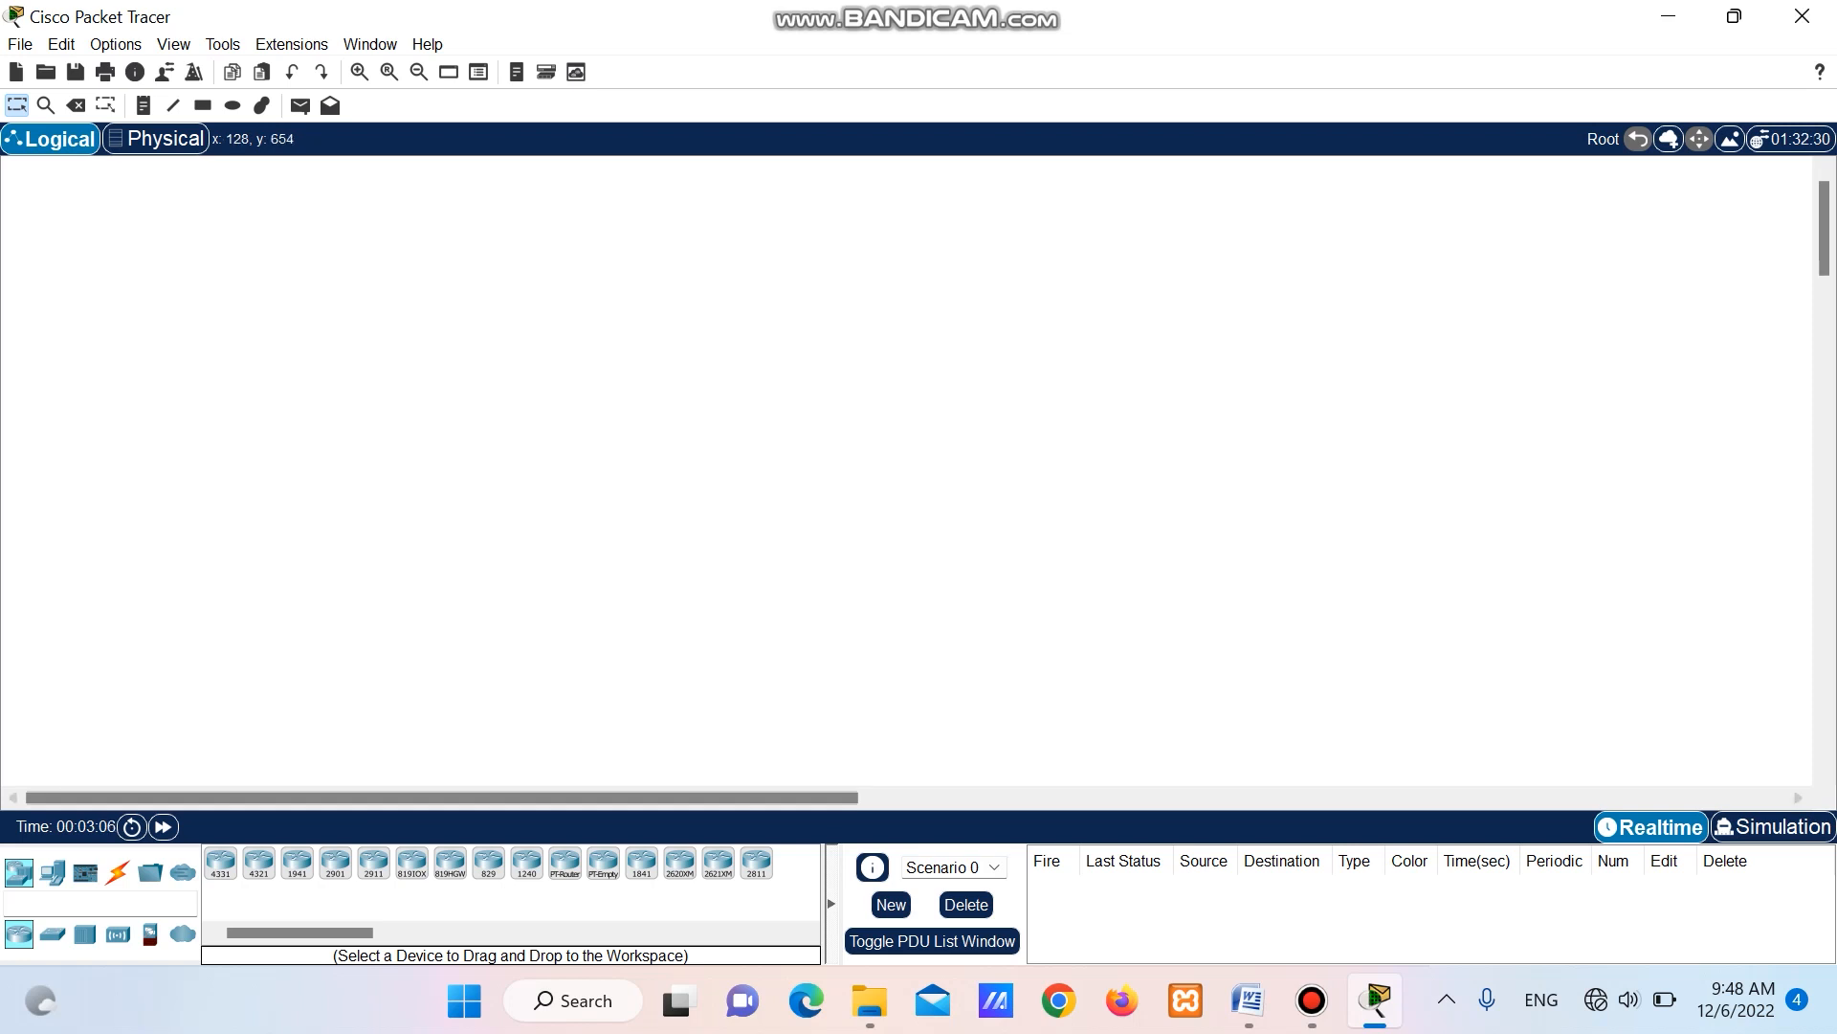
# Place Server0 on the workspace with a 2960 switch, Switch0, below it.
pyautogui.click(53, 871)
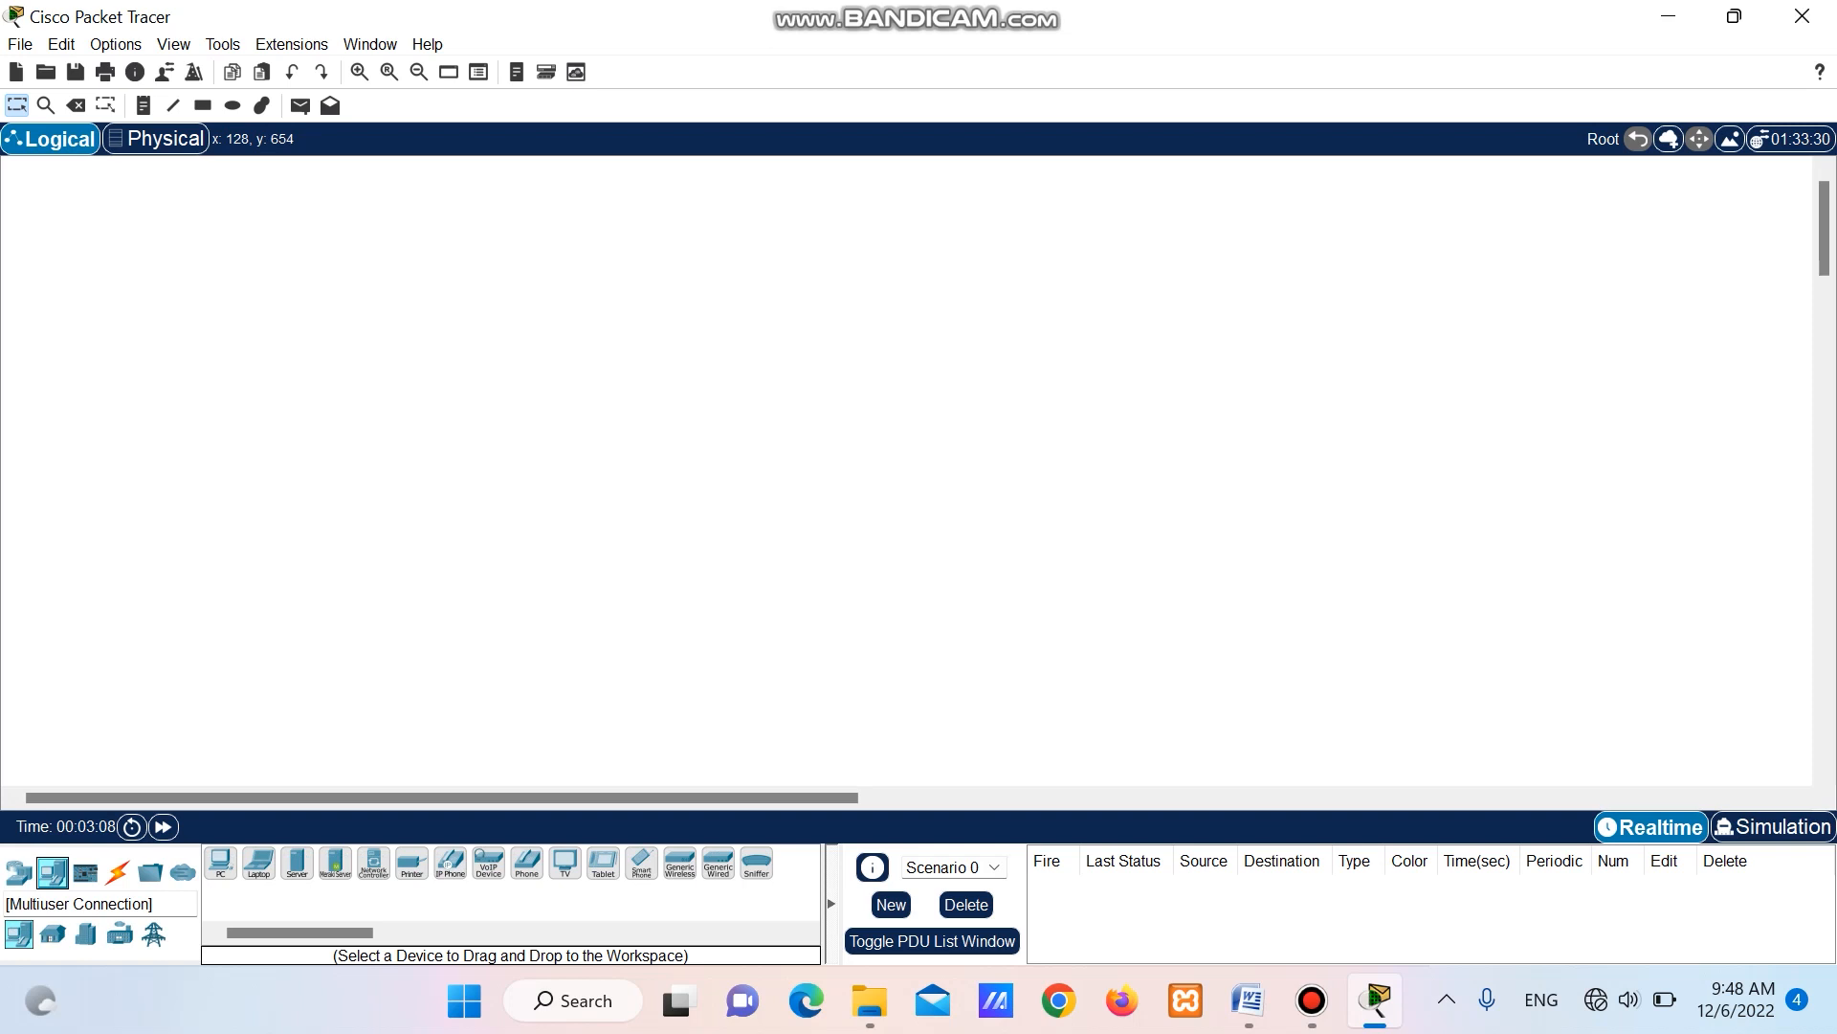
pyautogui.click(296, 864)
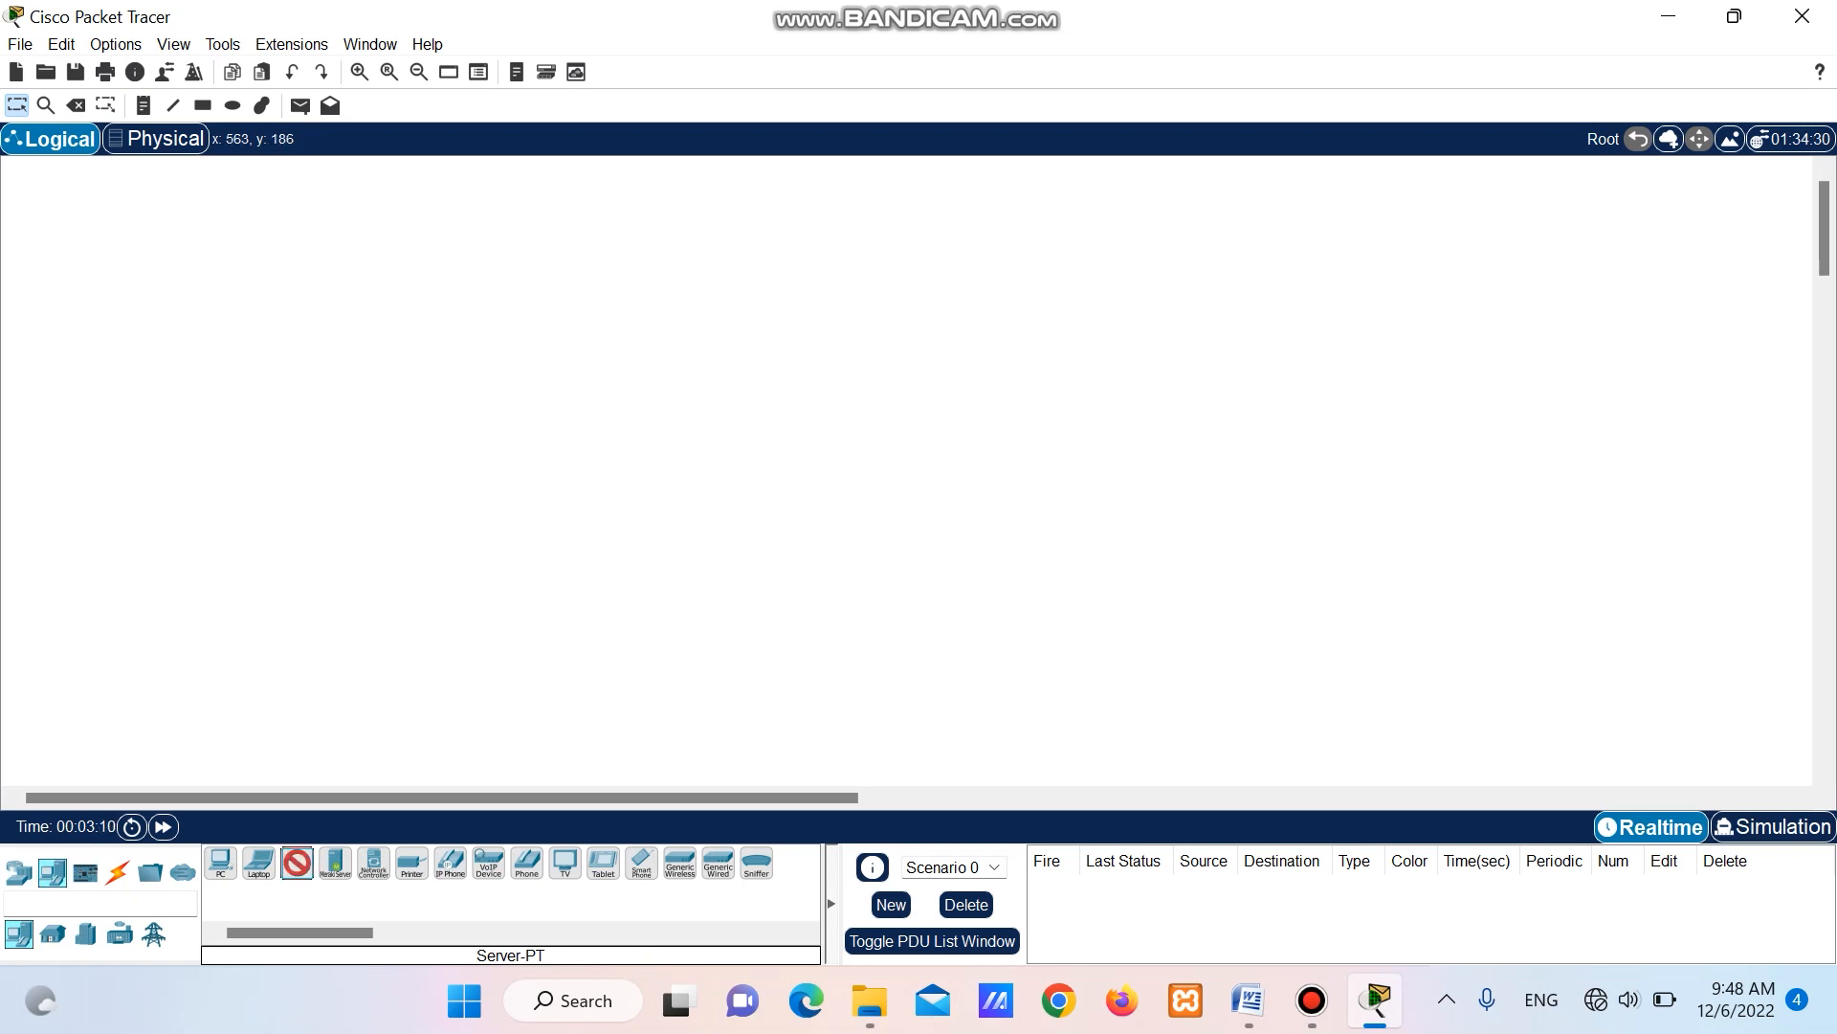
pyautogui.click(564, 312)
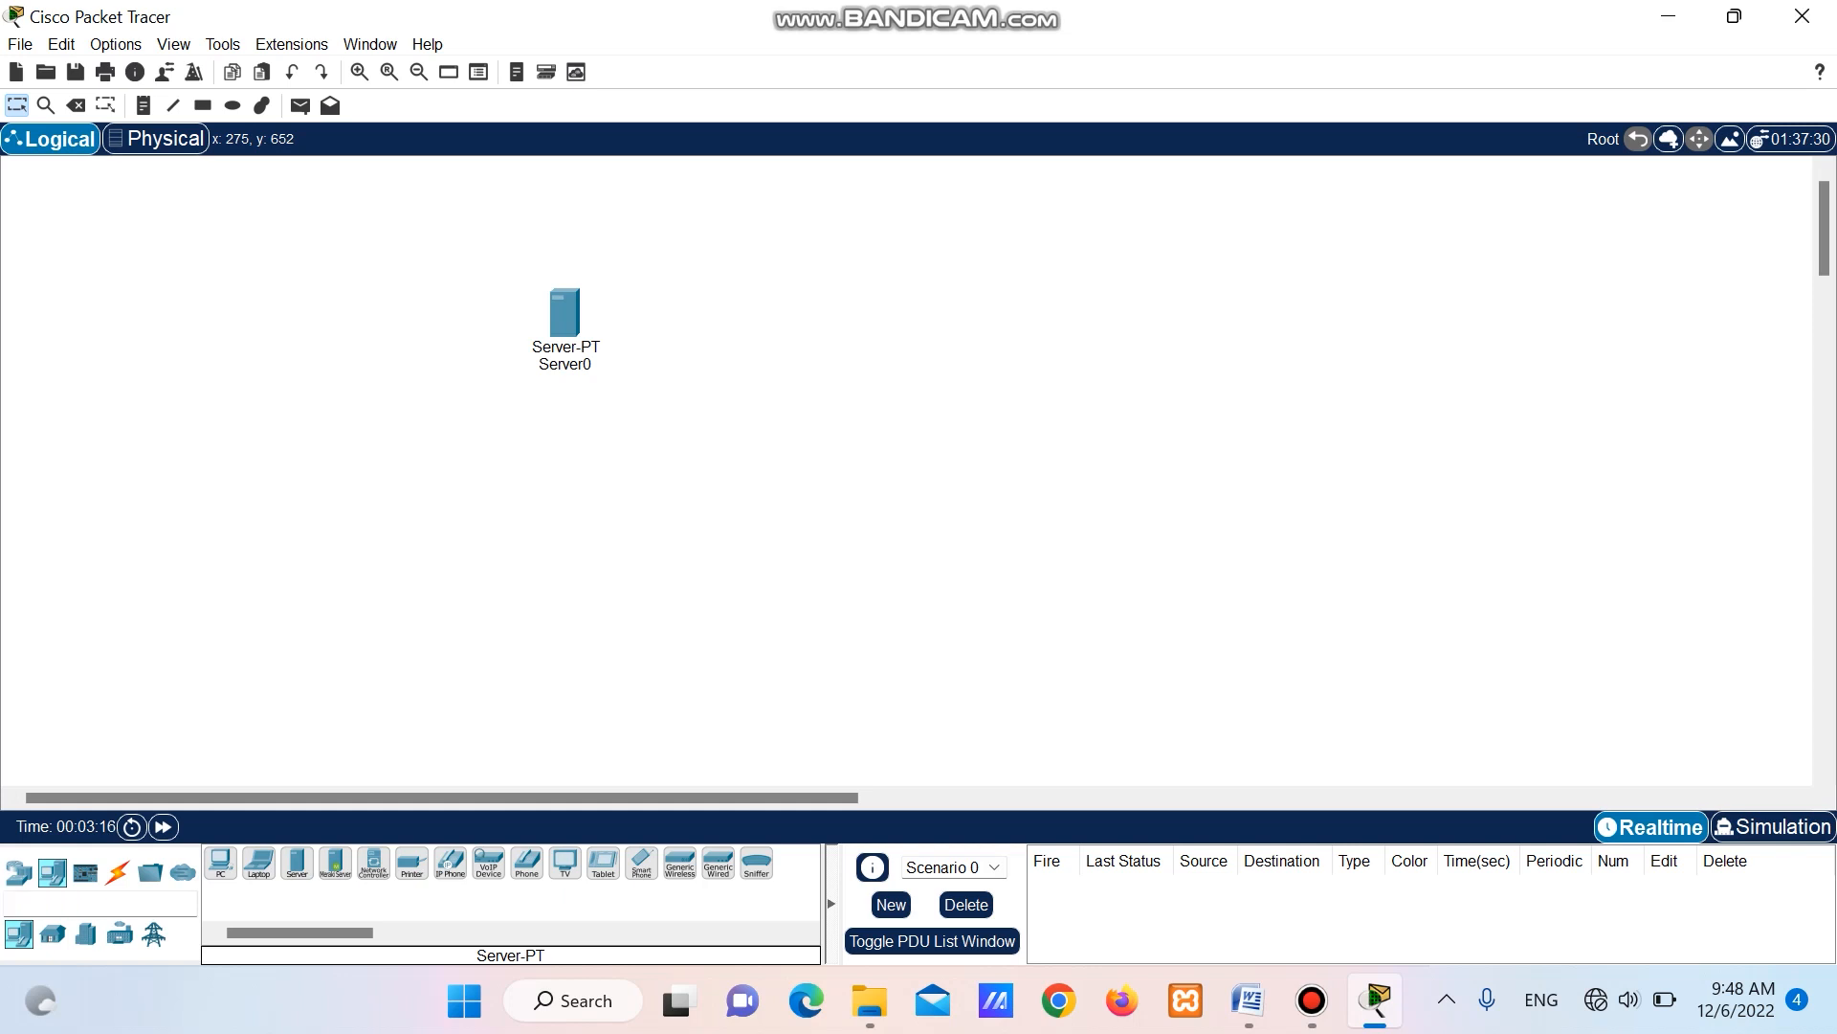
pyautogui.click(19, 873)
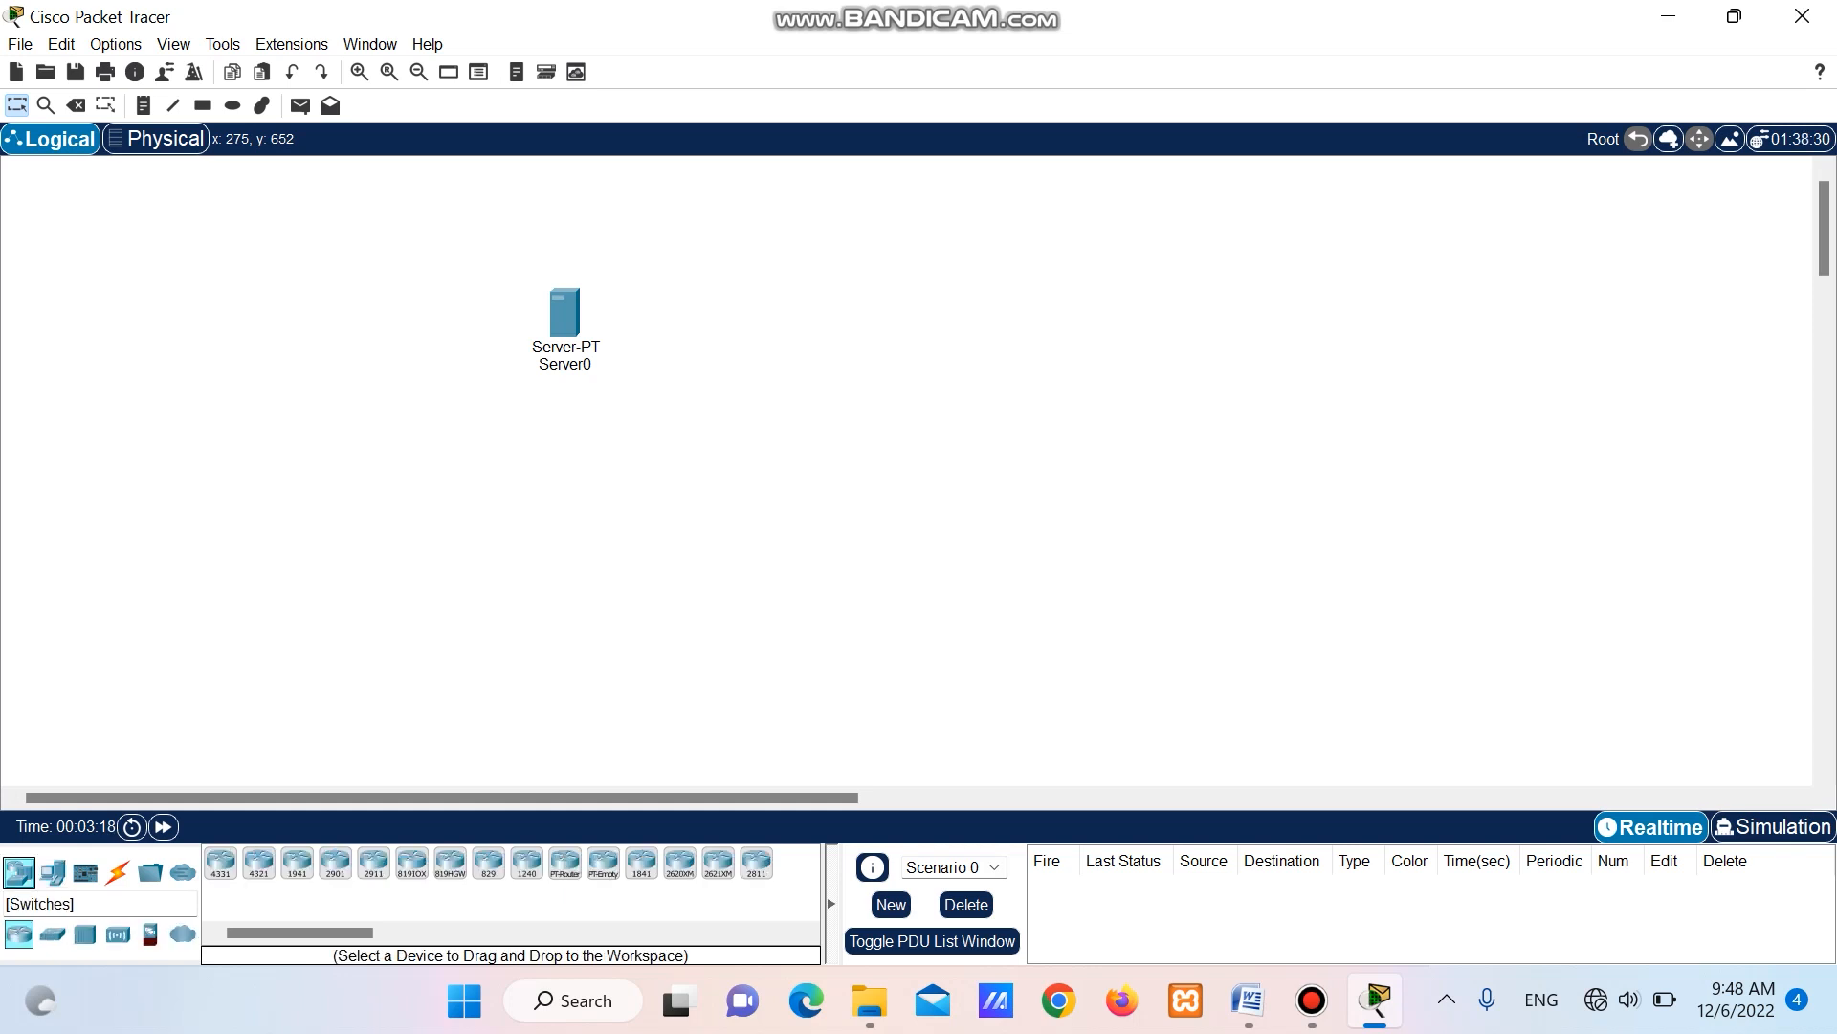
pyautogui.click(52, 934)
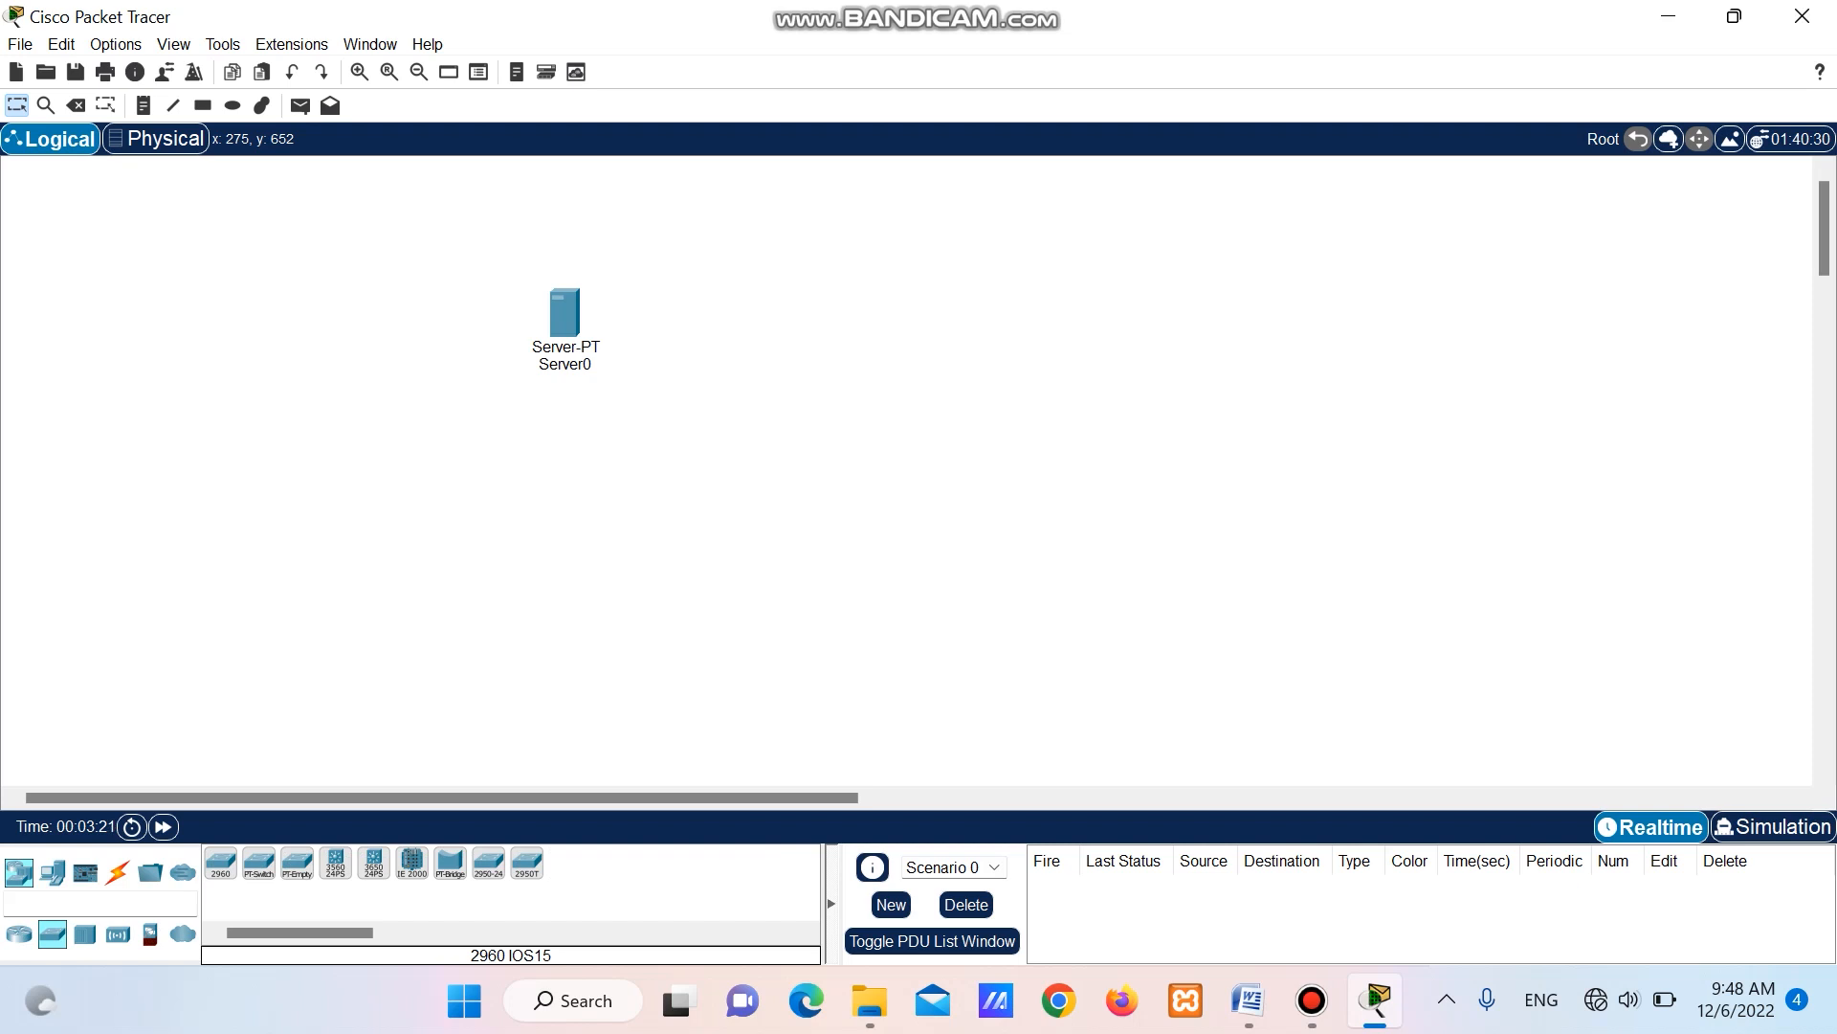
pyautogui.click(220, 862)
pyautogui.click(629, 469)
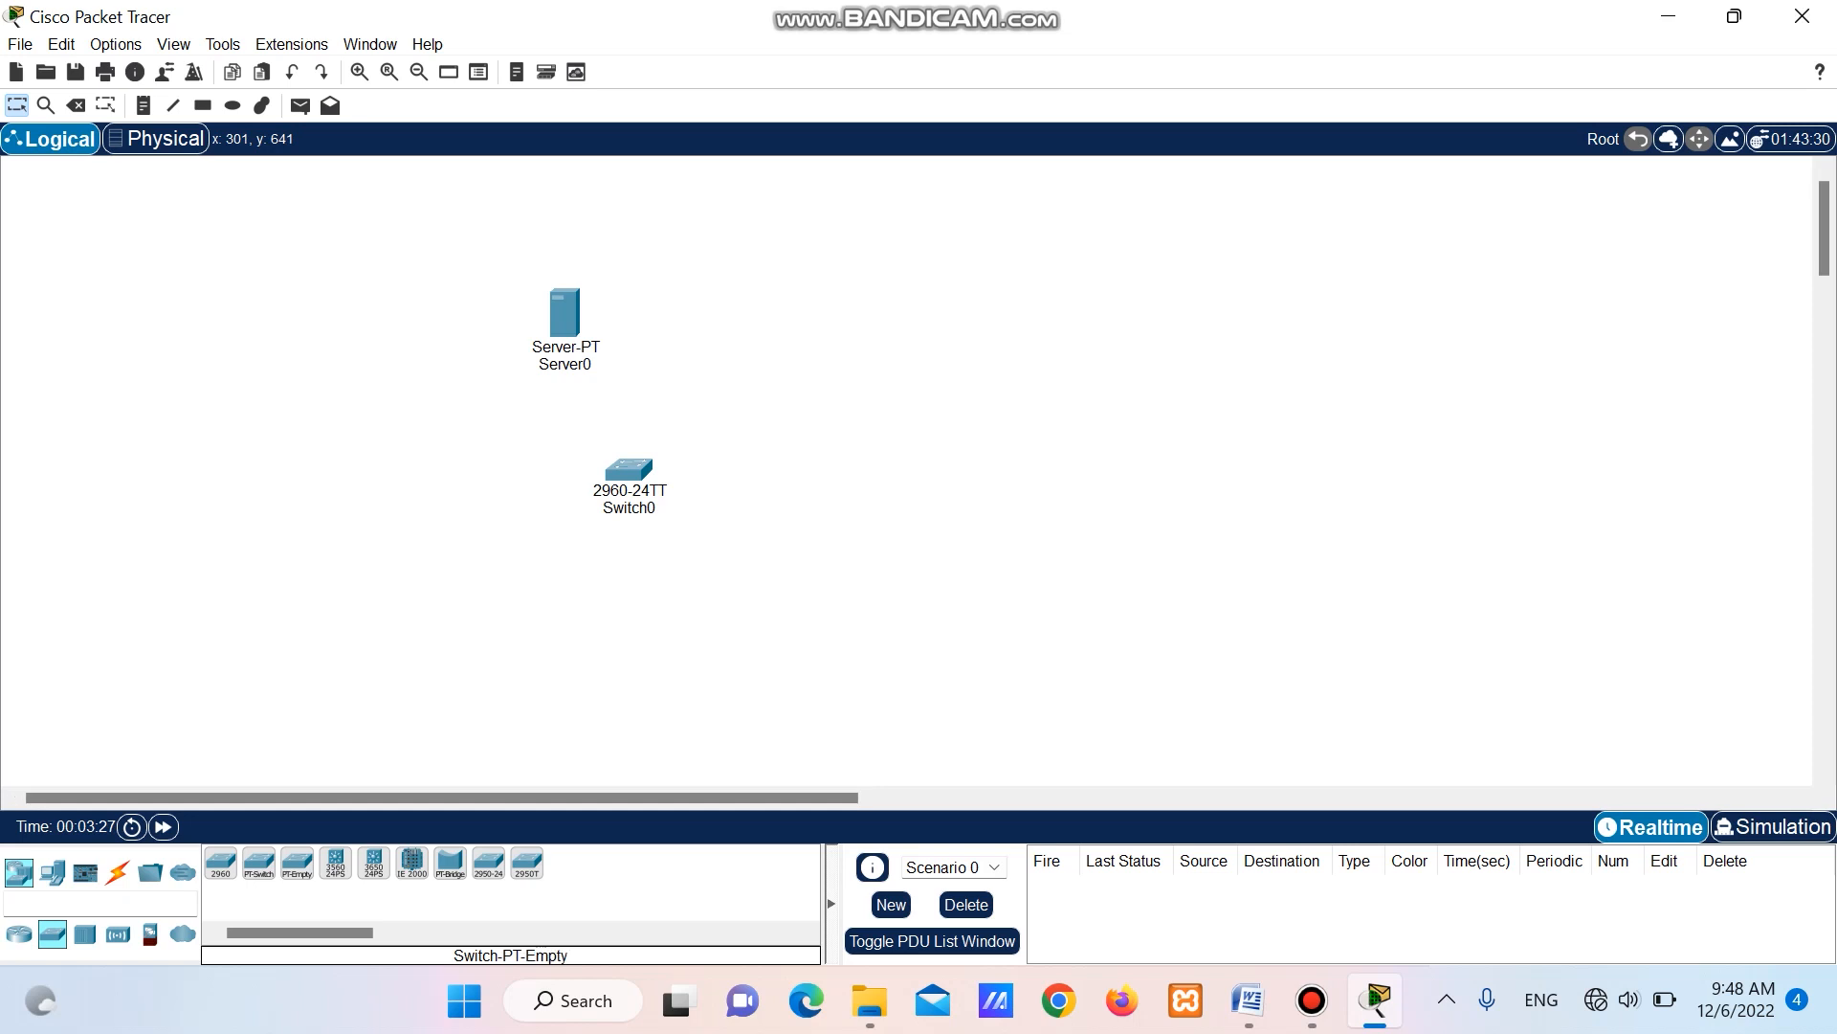
# Place four PCs, PC0 to PC3, in a row below Switch0.
pyautogui.click(52, 872)
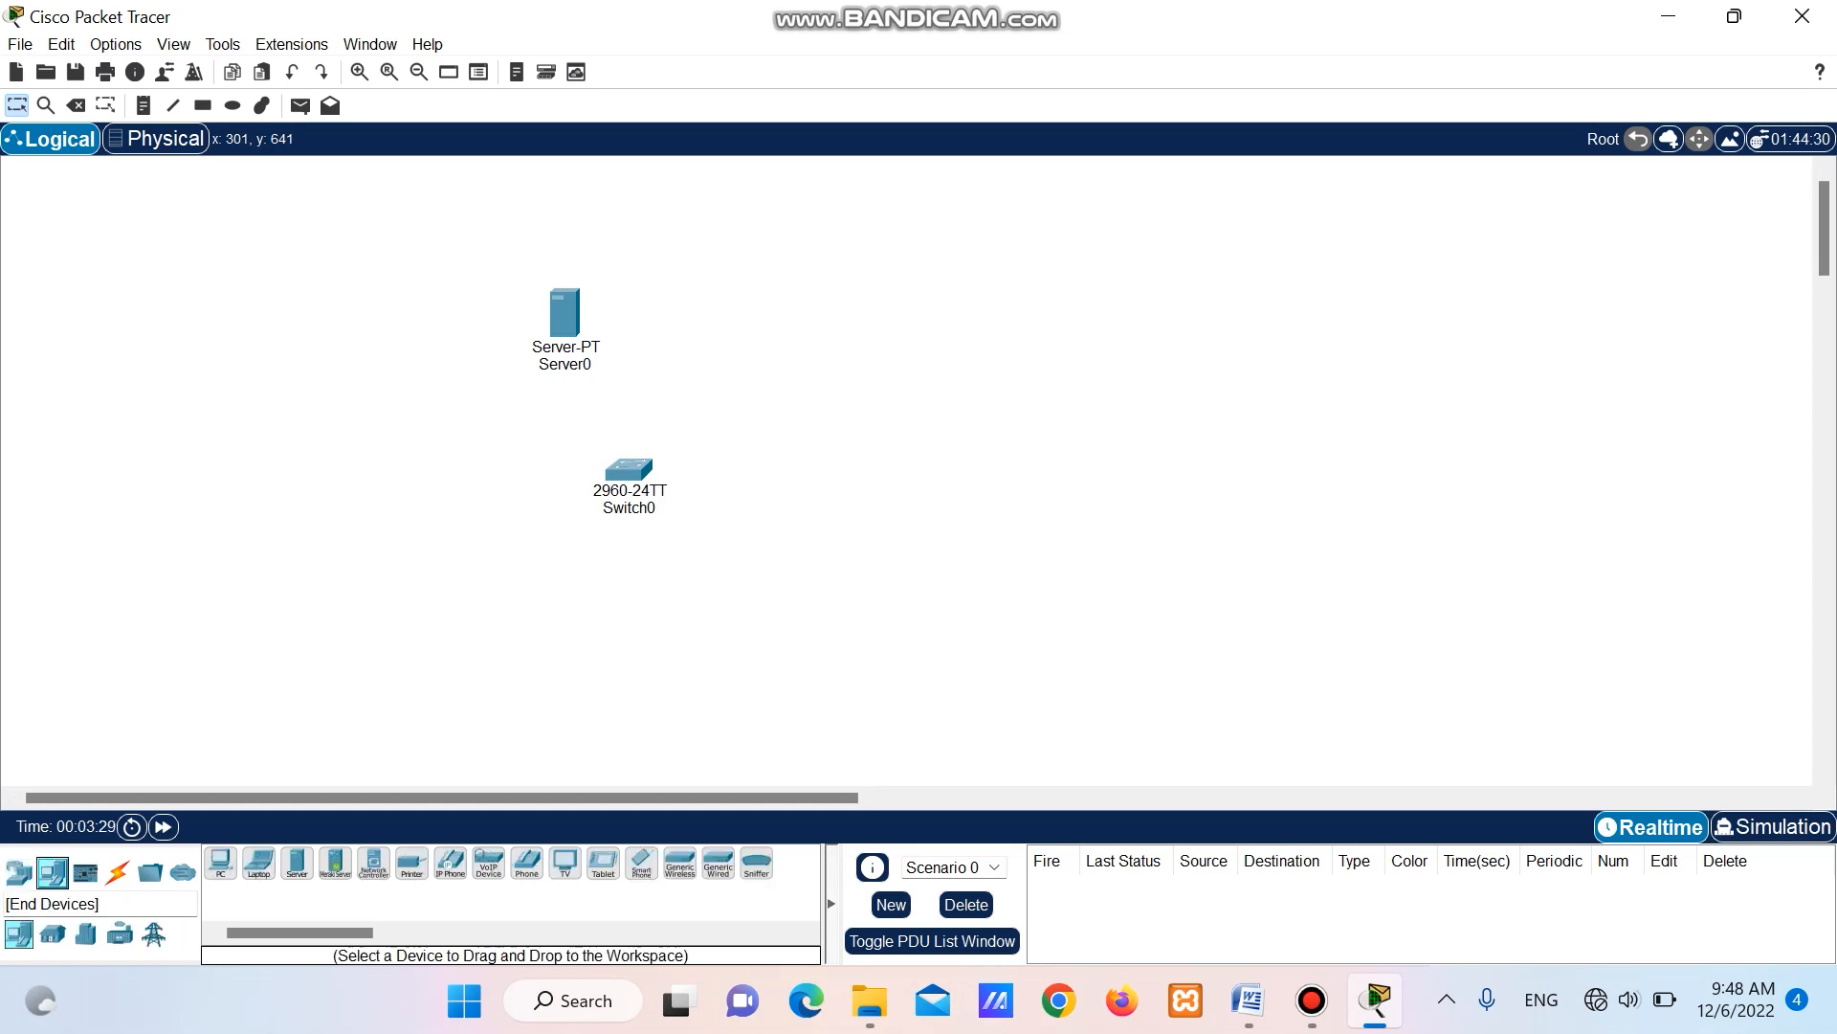
pyautogui.click(221, 863)
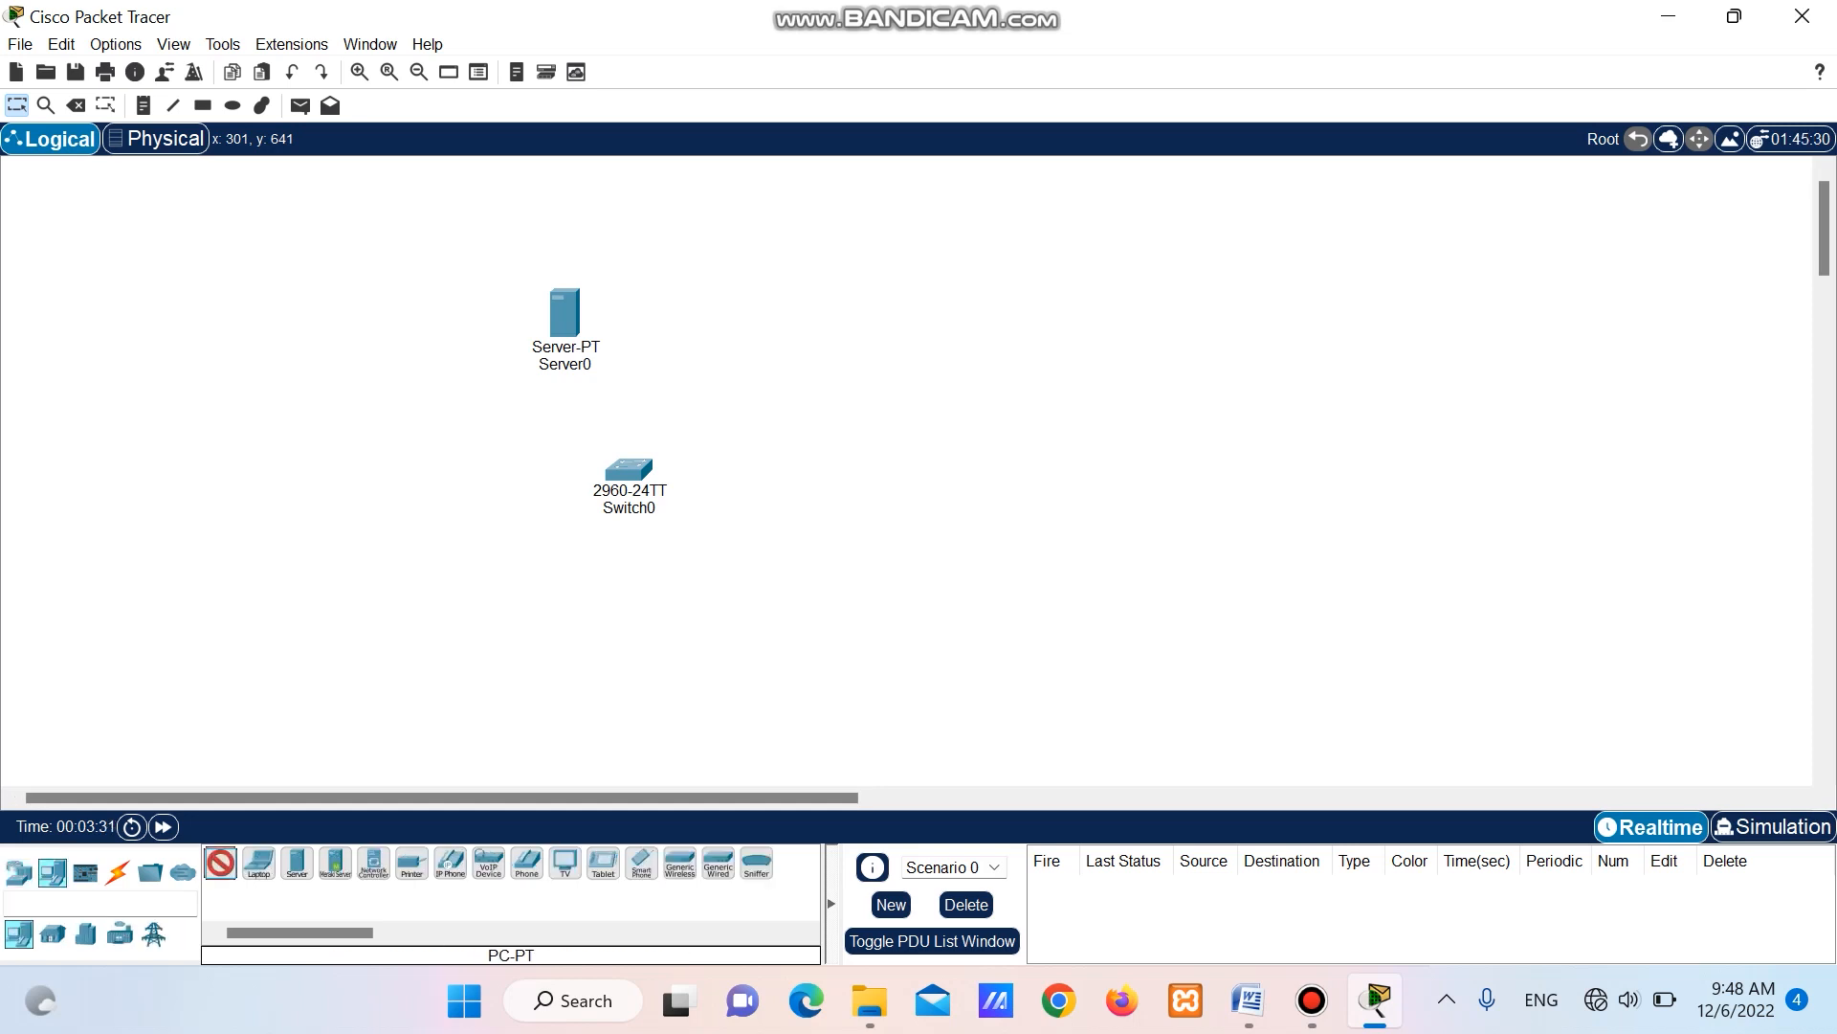
pyautogui.click(507, 617)
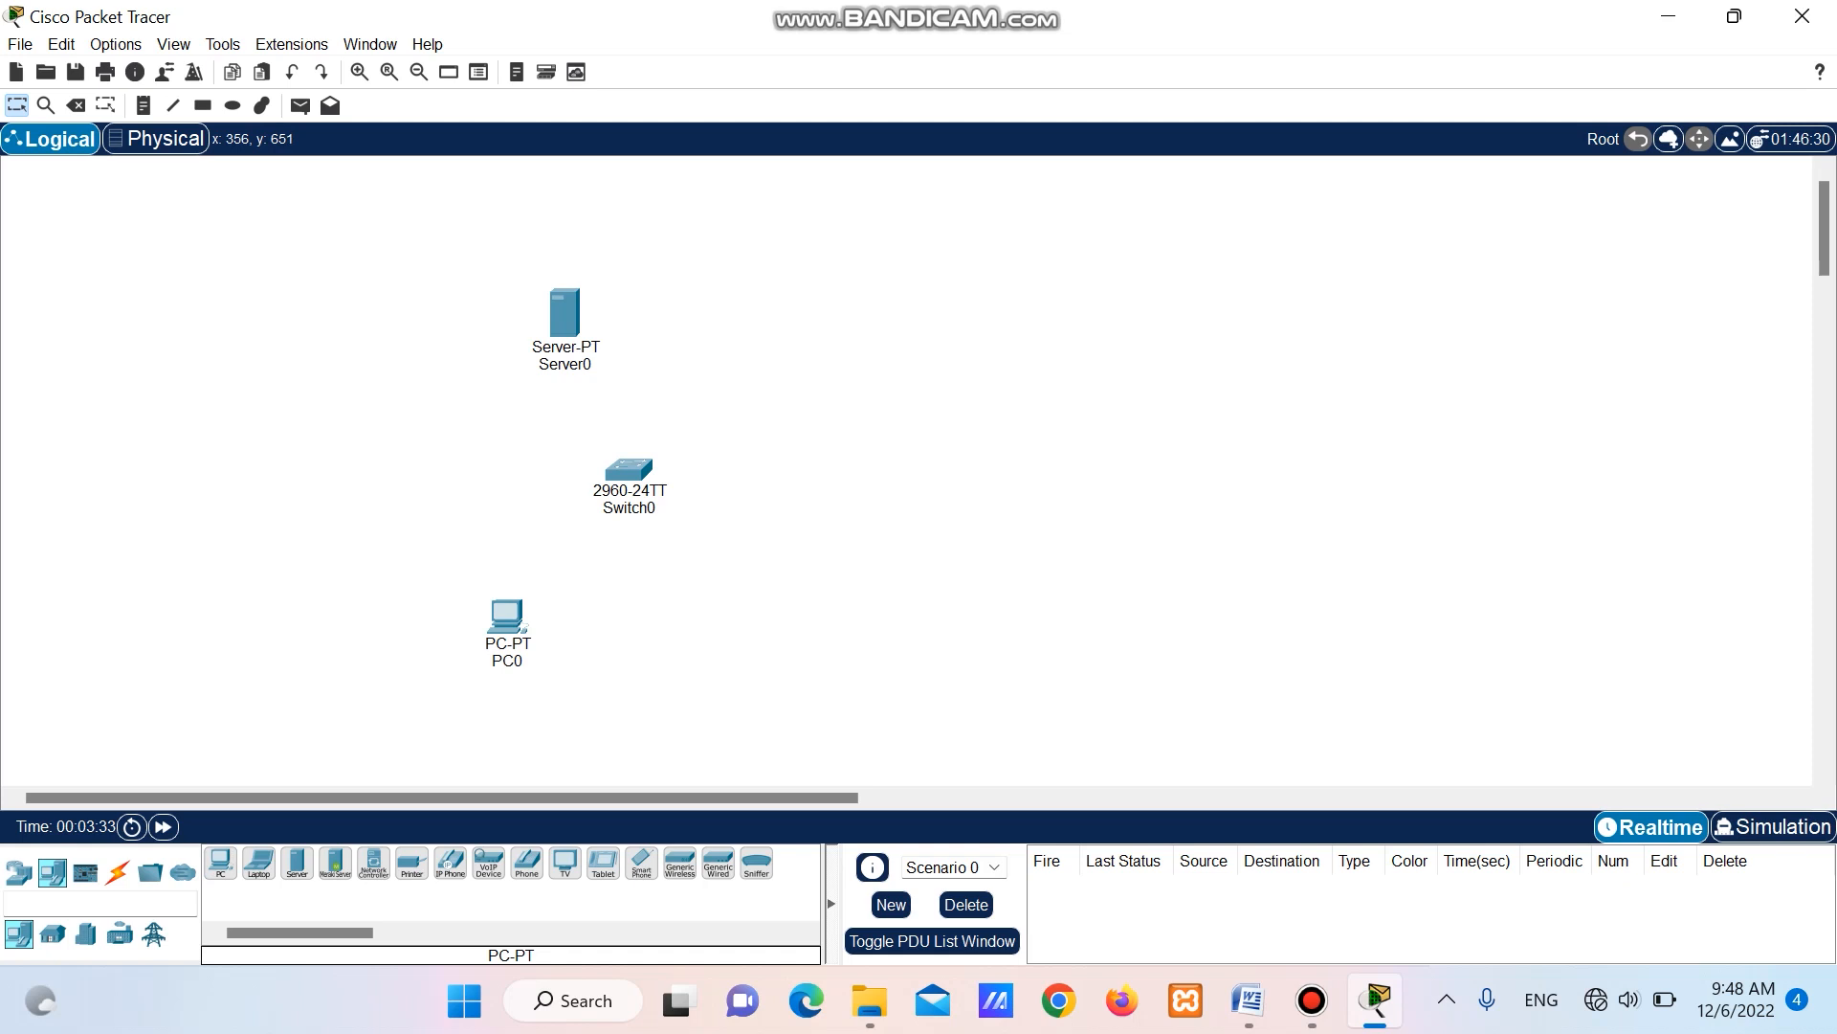
pyautogui.click(221, 863)
pyautogui.click(621, 629)
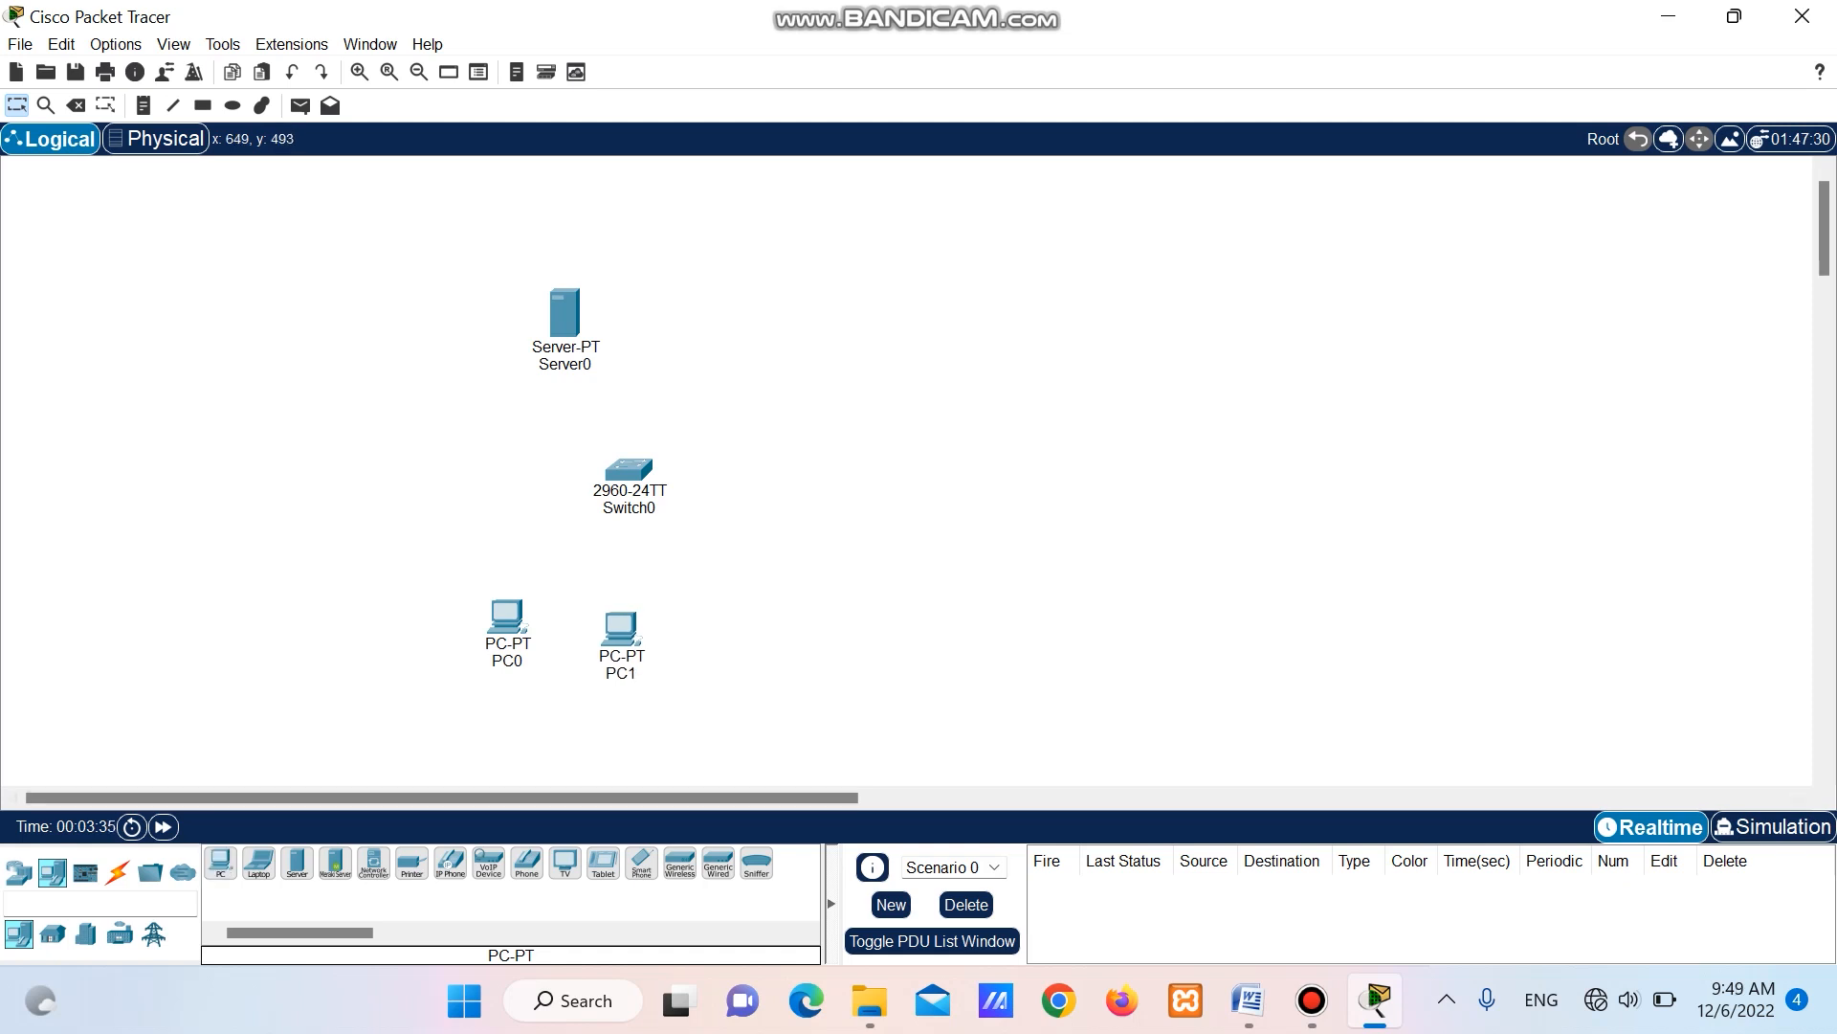
pyautogui.click(221, 863)
pyautogui.click(747, 627)
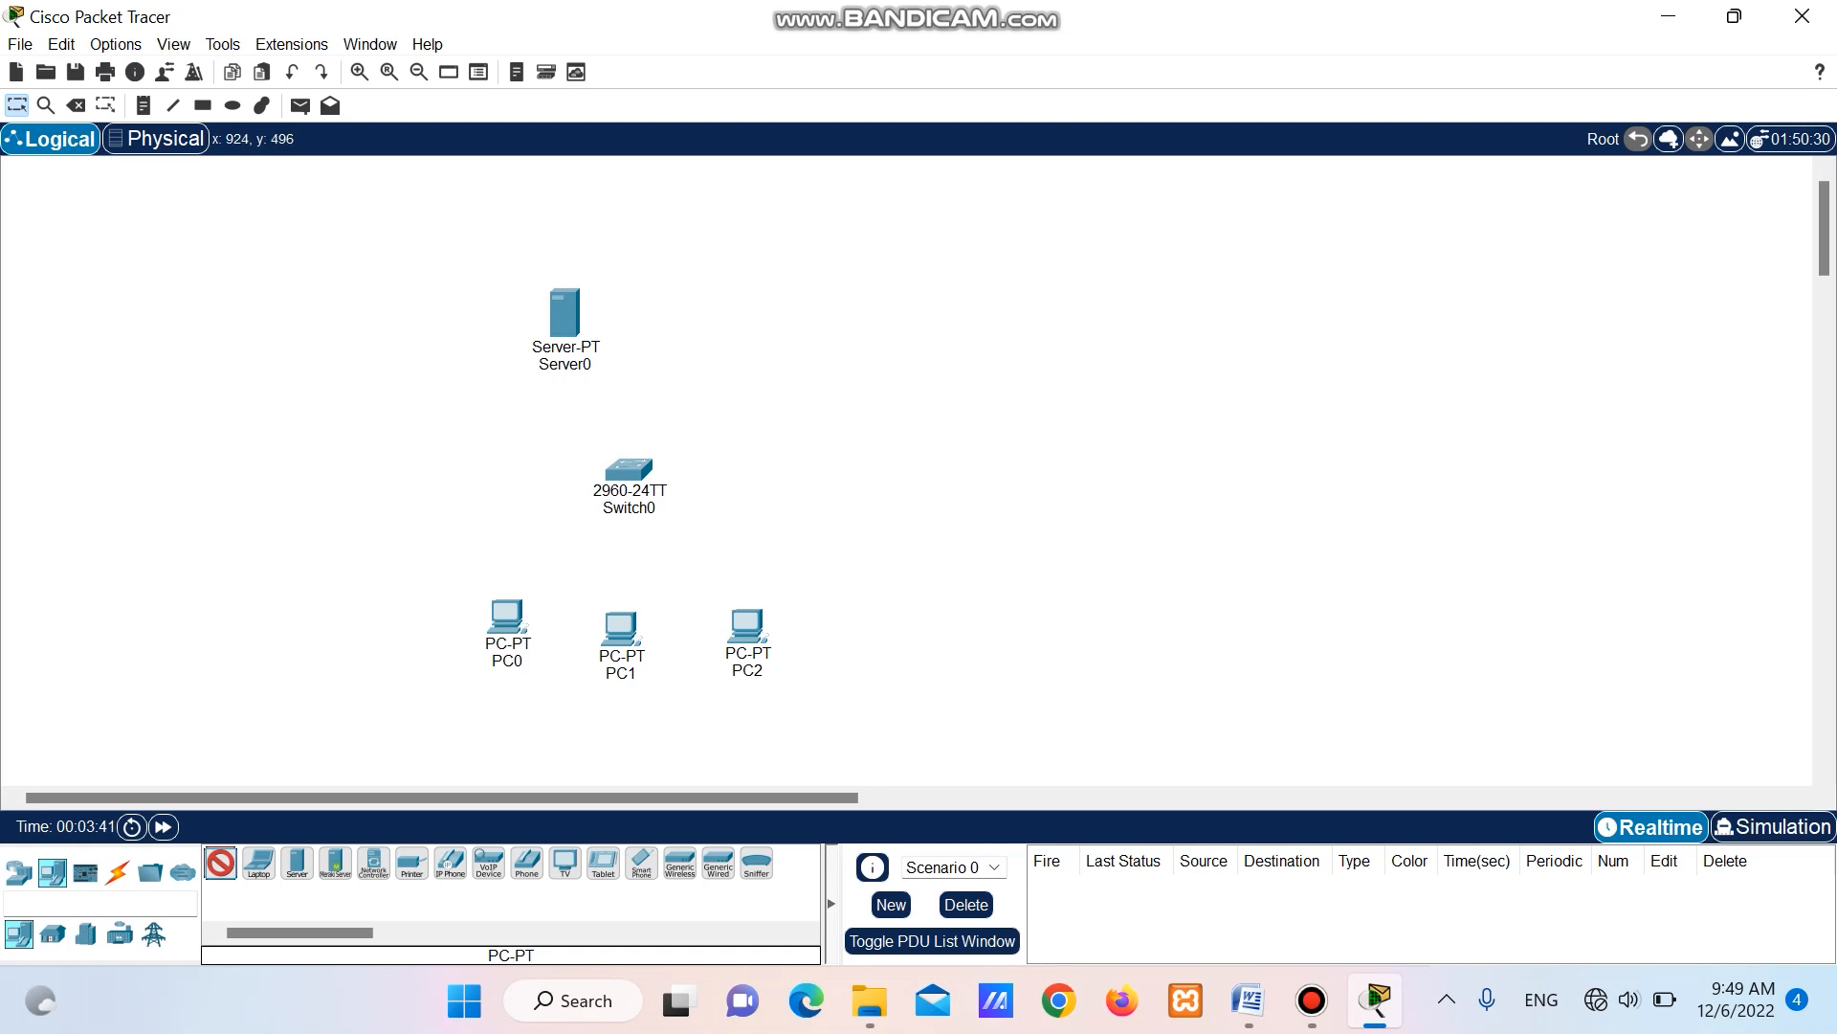
pyautogui.click(887, 629)
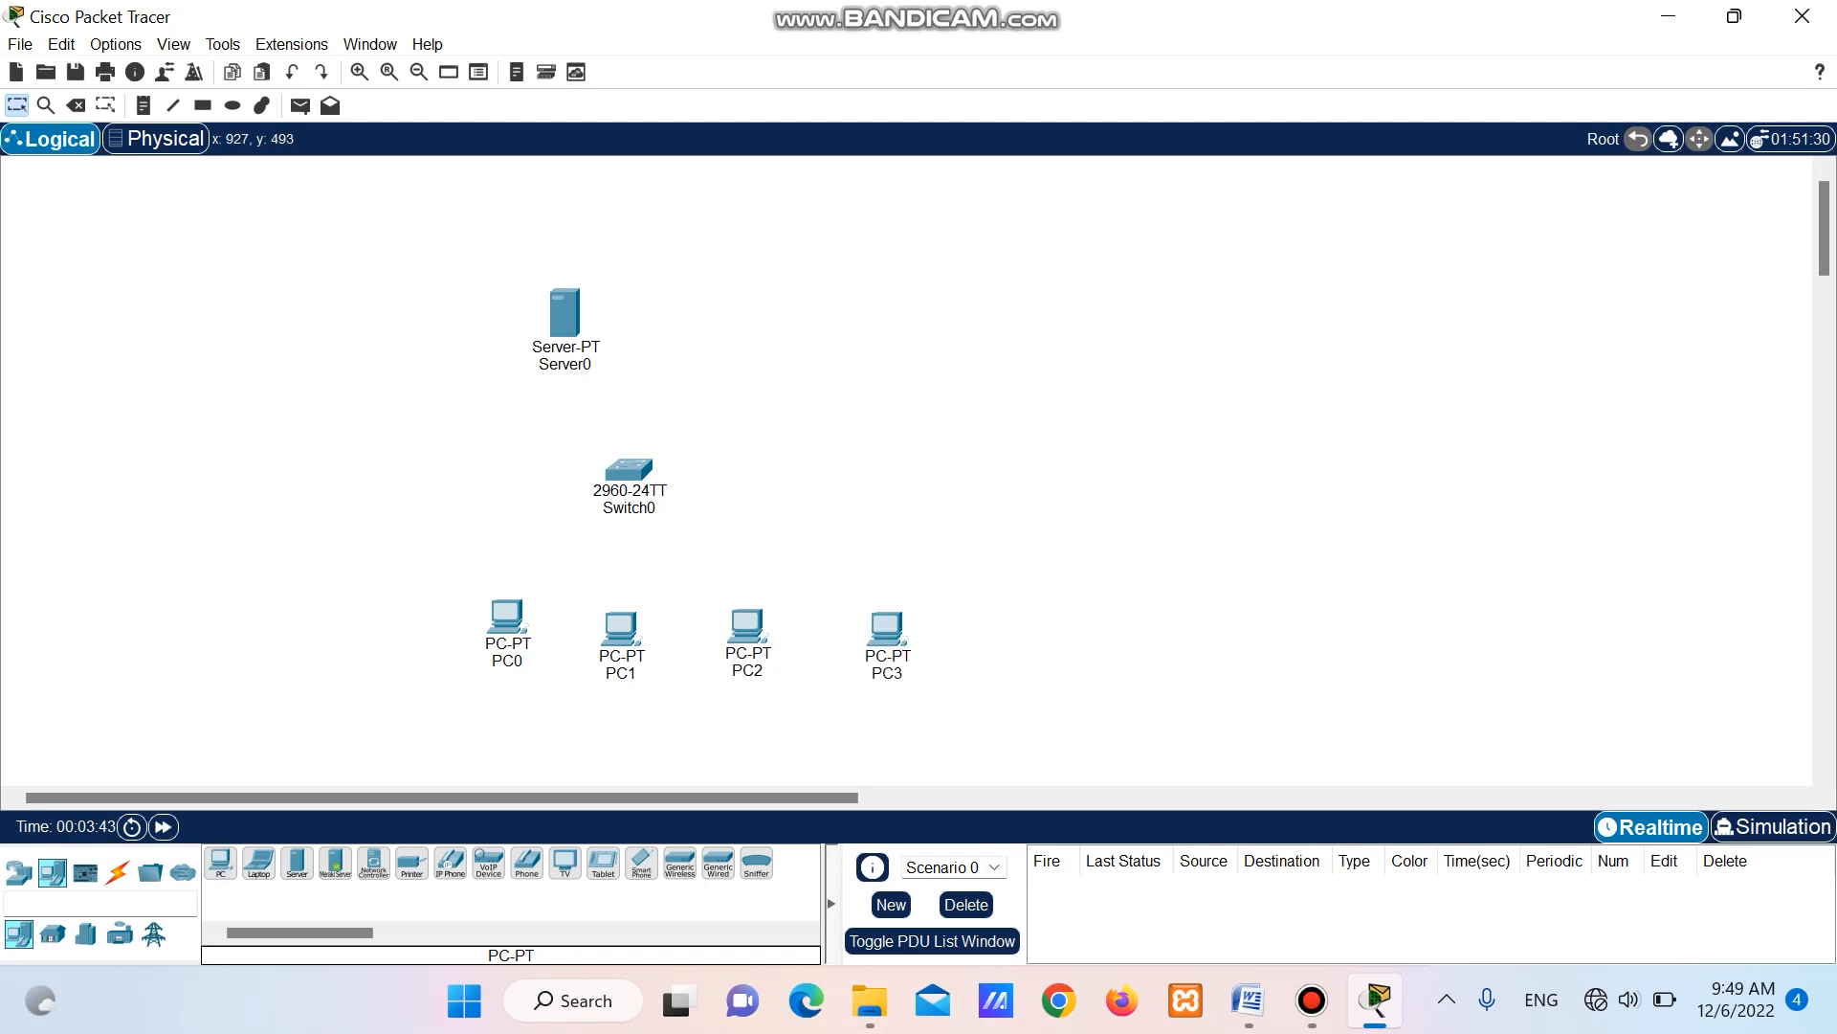
# Shift Switch0 right and set Server0 directly above it, then show the cable types.
pyautogui.moveTo(629, 469); pyautogui.dragTo(729, 461)
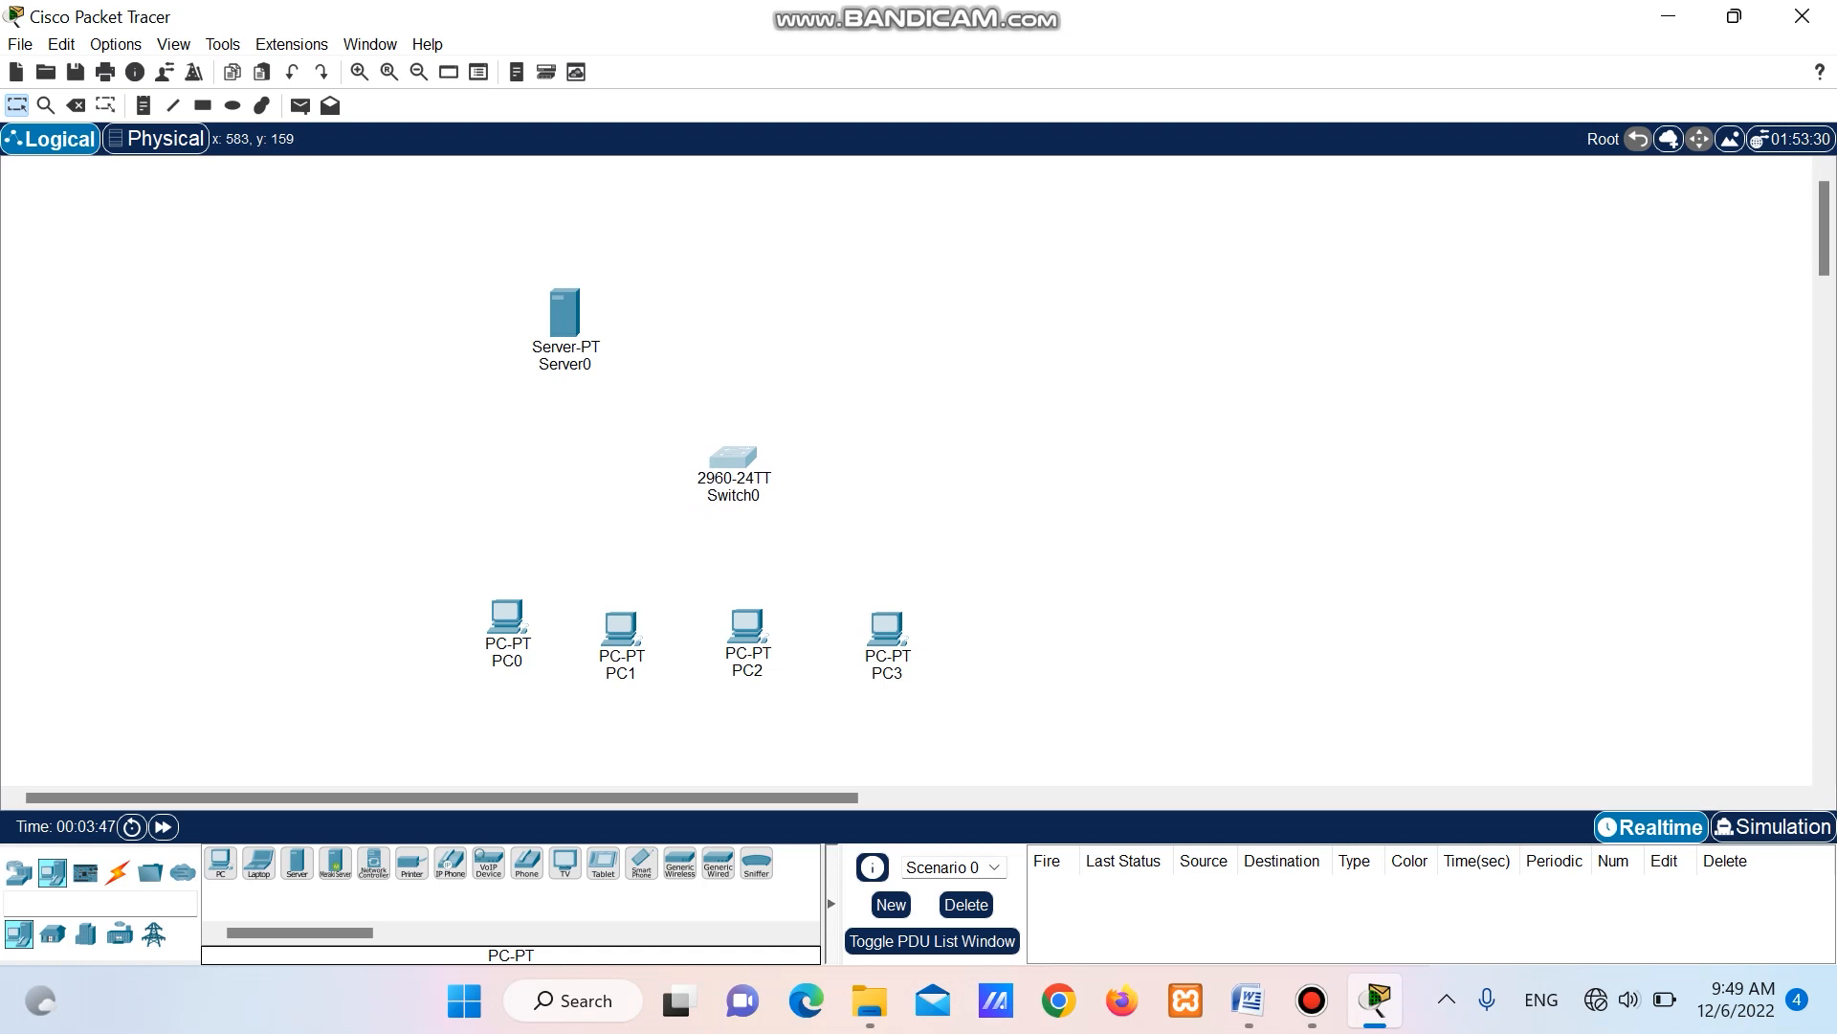
pyautogui.moveTo(565, 313); pyautogui.dragTo(749, 286)
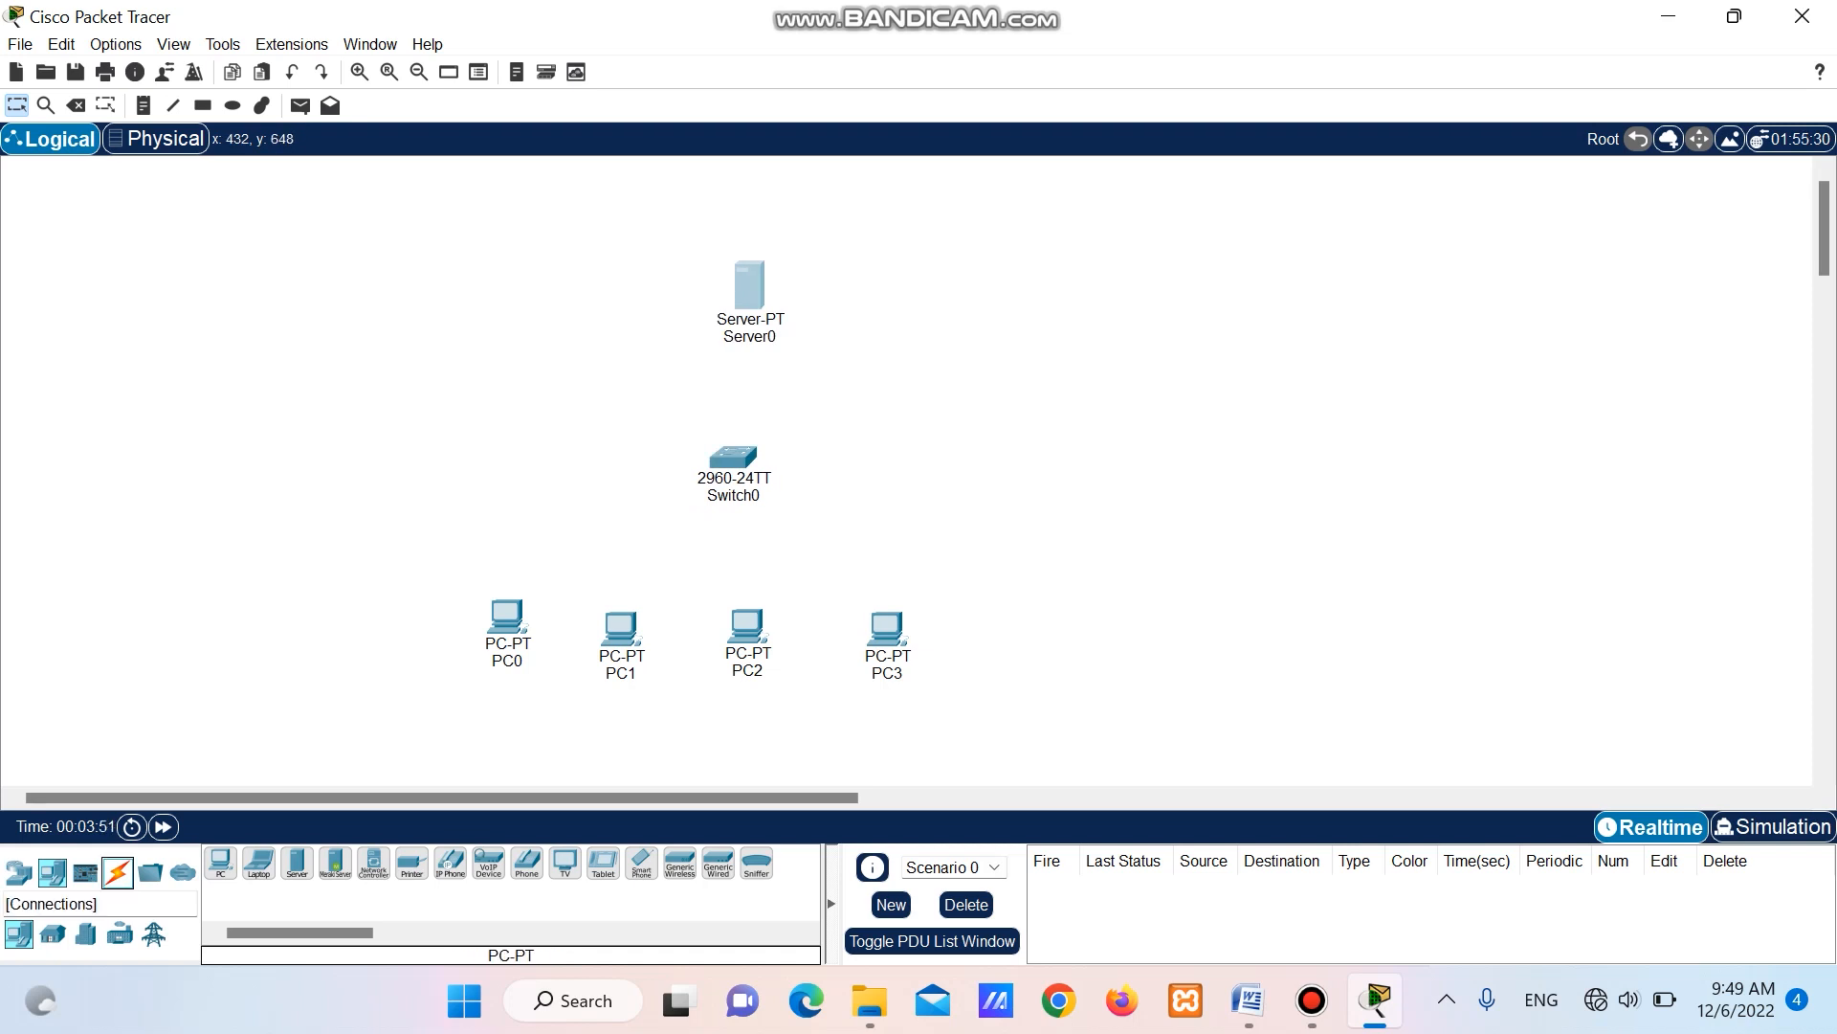
pyautogui.click(117, 871)
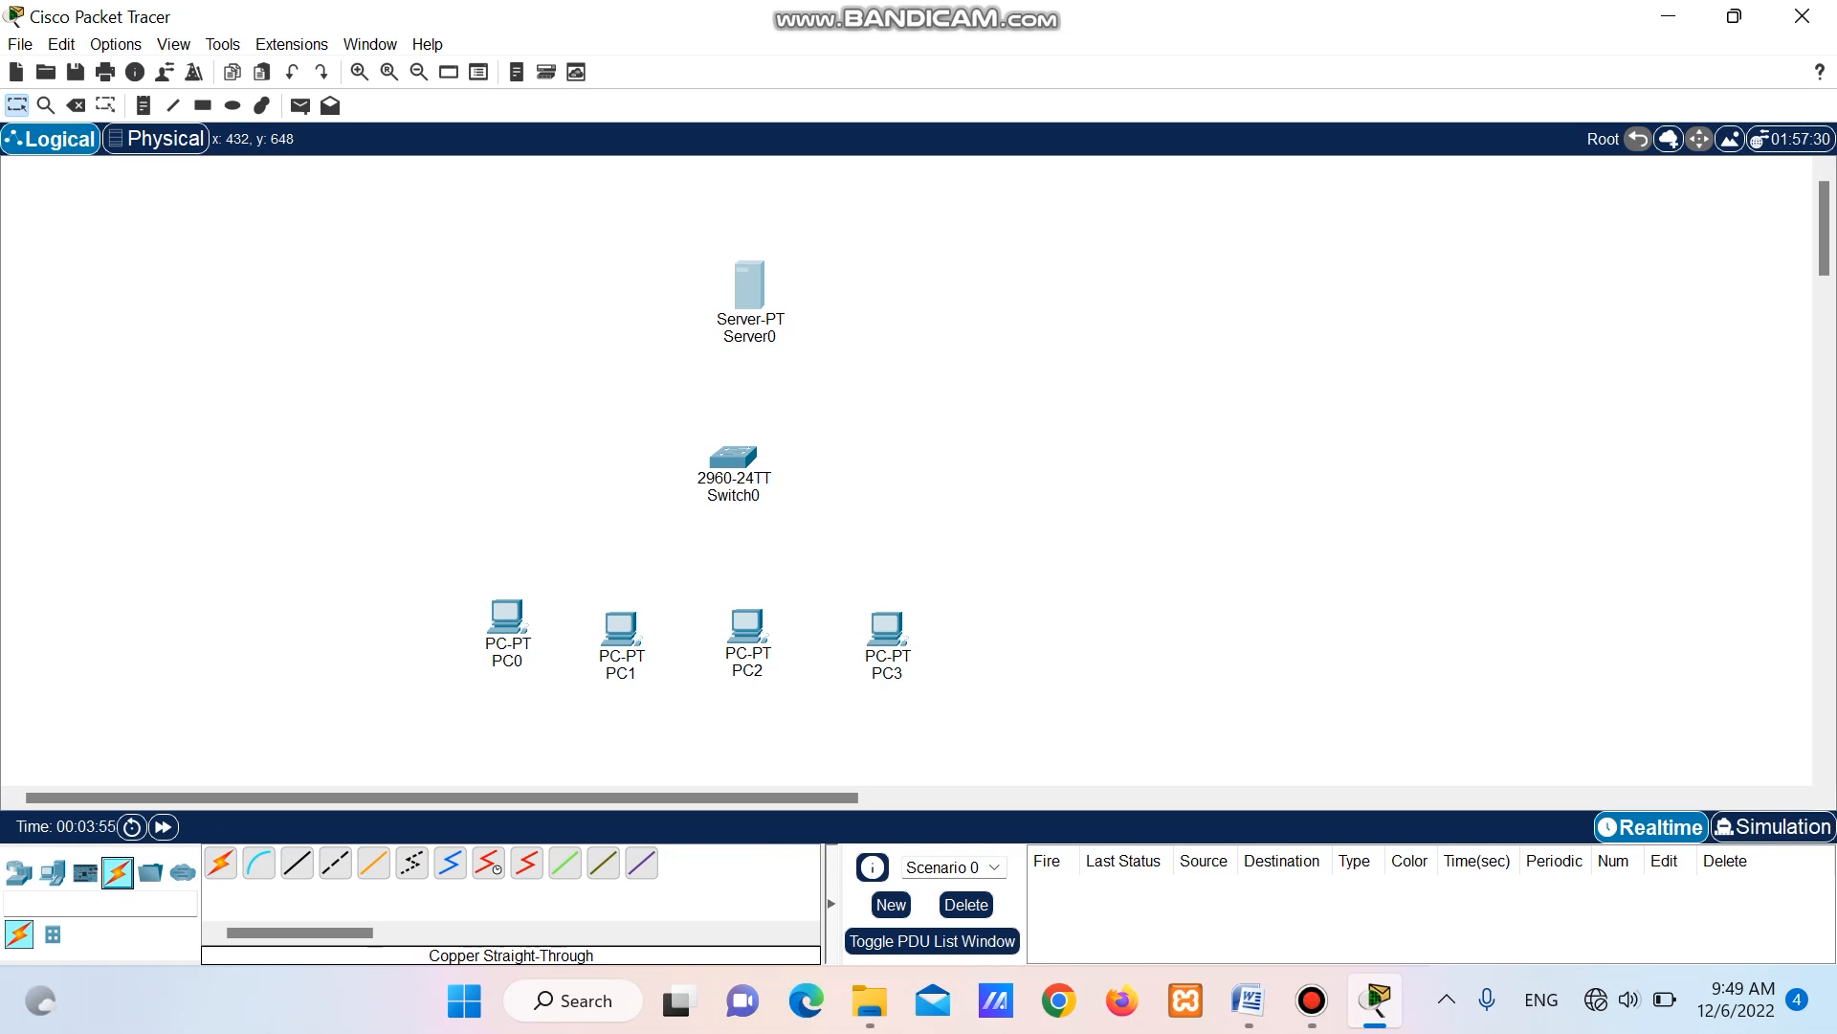
# Cable Server0 FastEthernet0 to Switch0 FastEthernet0/1 with copper straight-through.
pyautogui.click(297, 862)
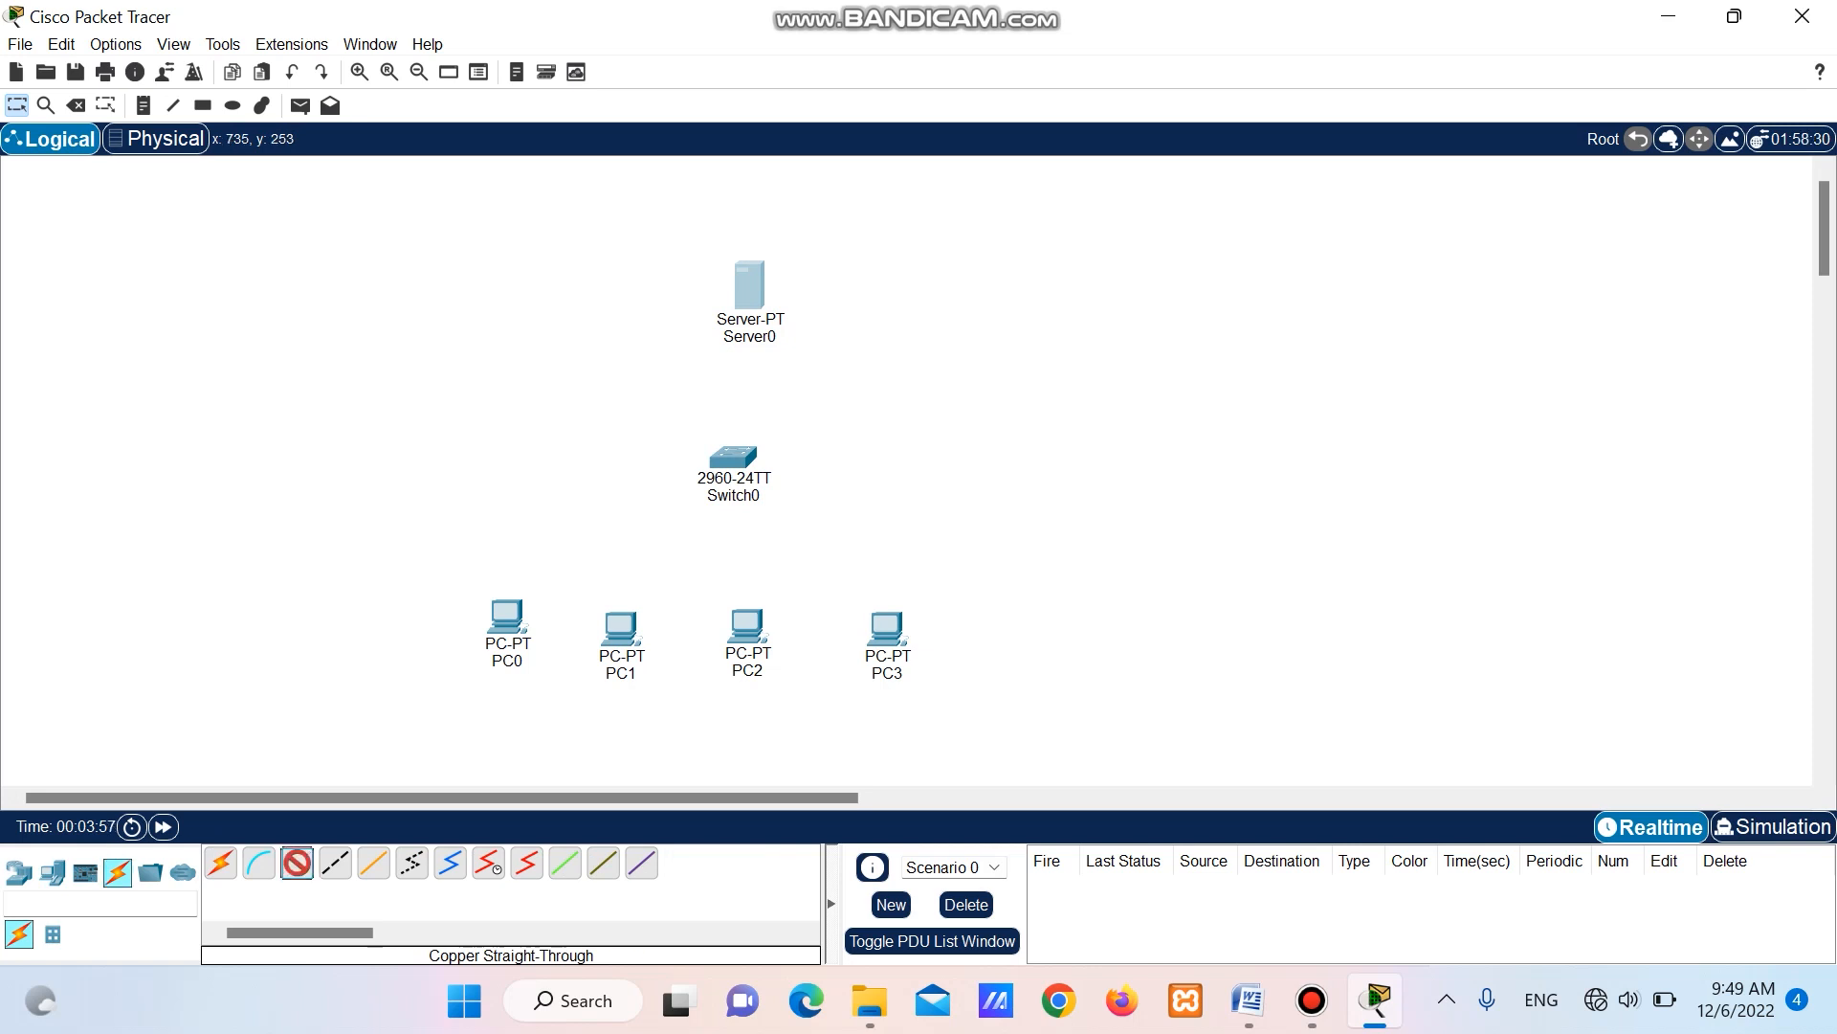
pyautogui.click(755, 308)
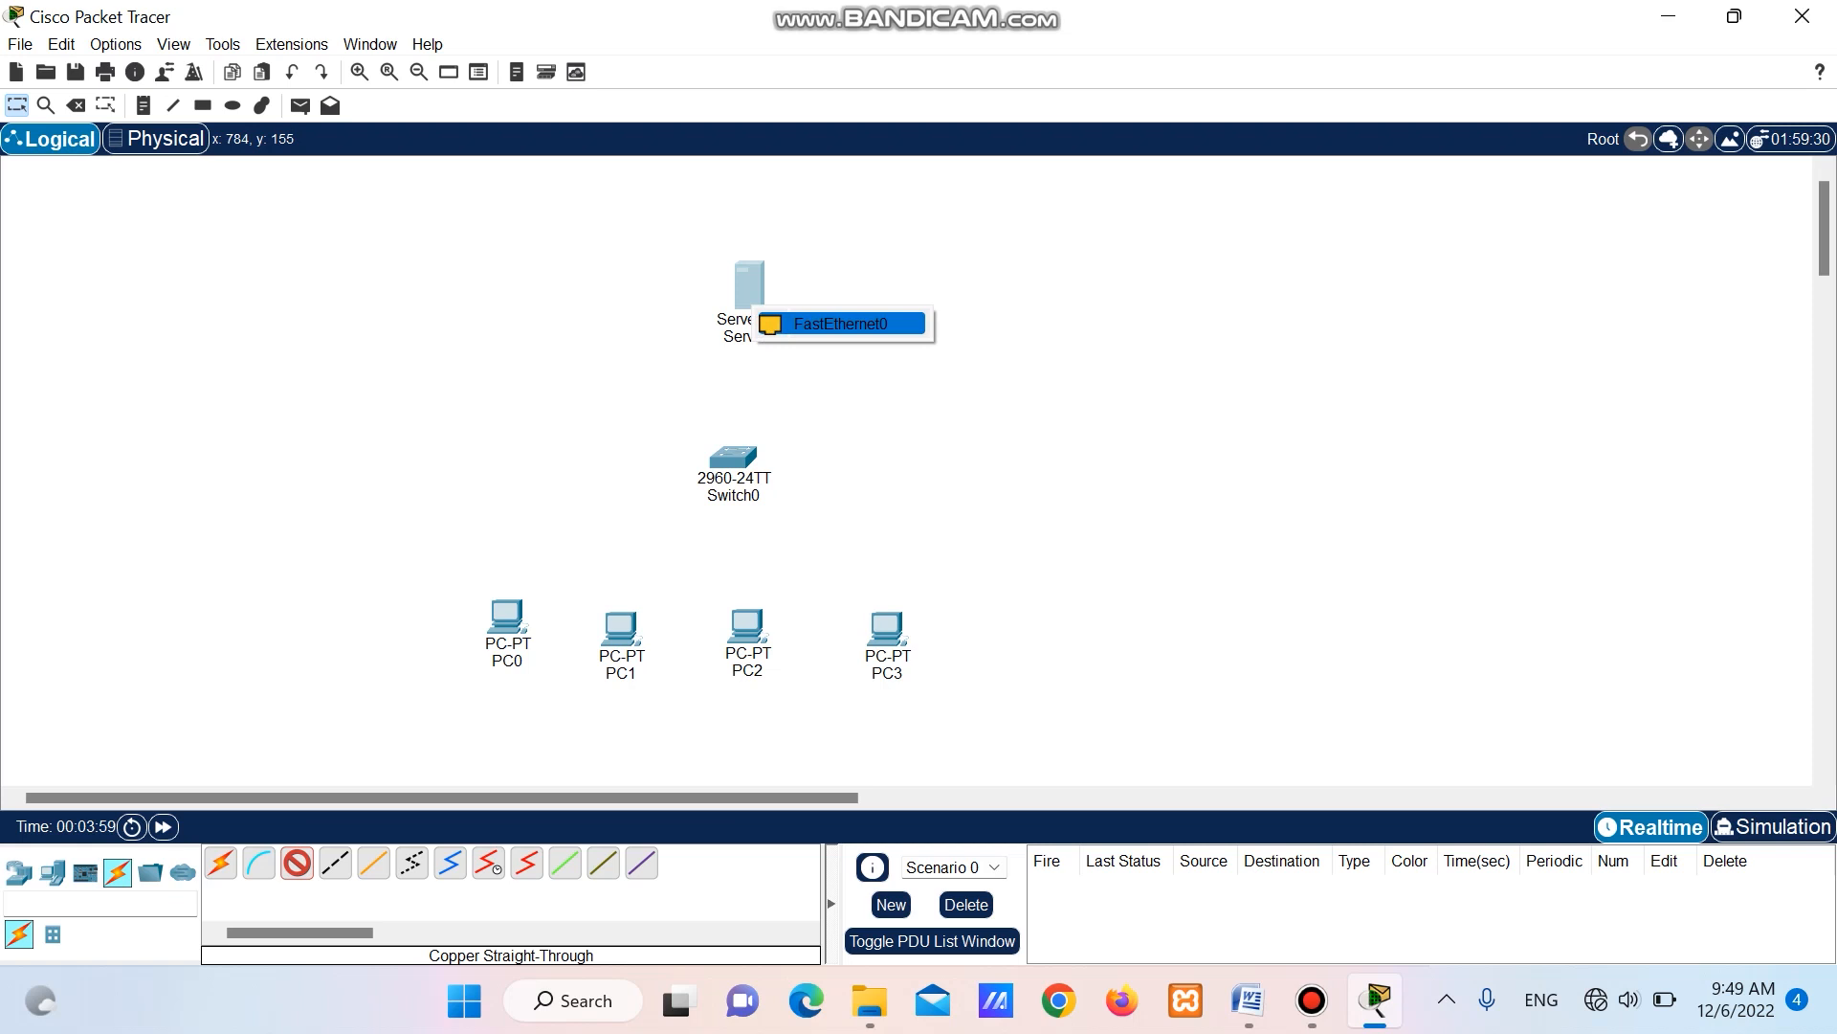
pyautogui.click(823, 323)
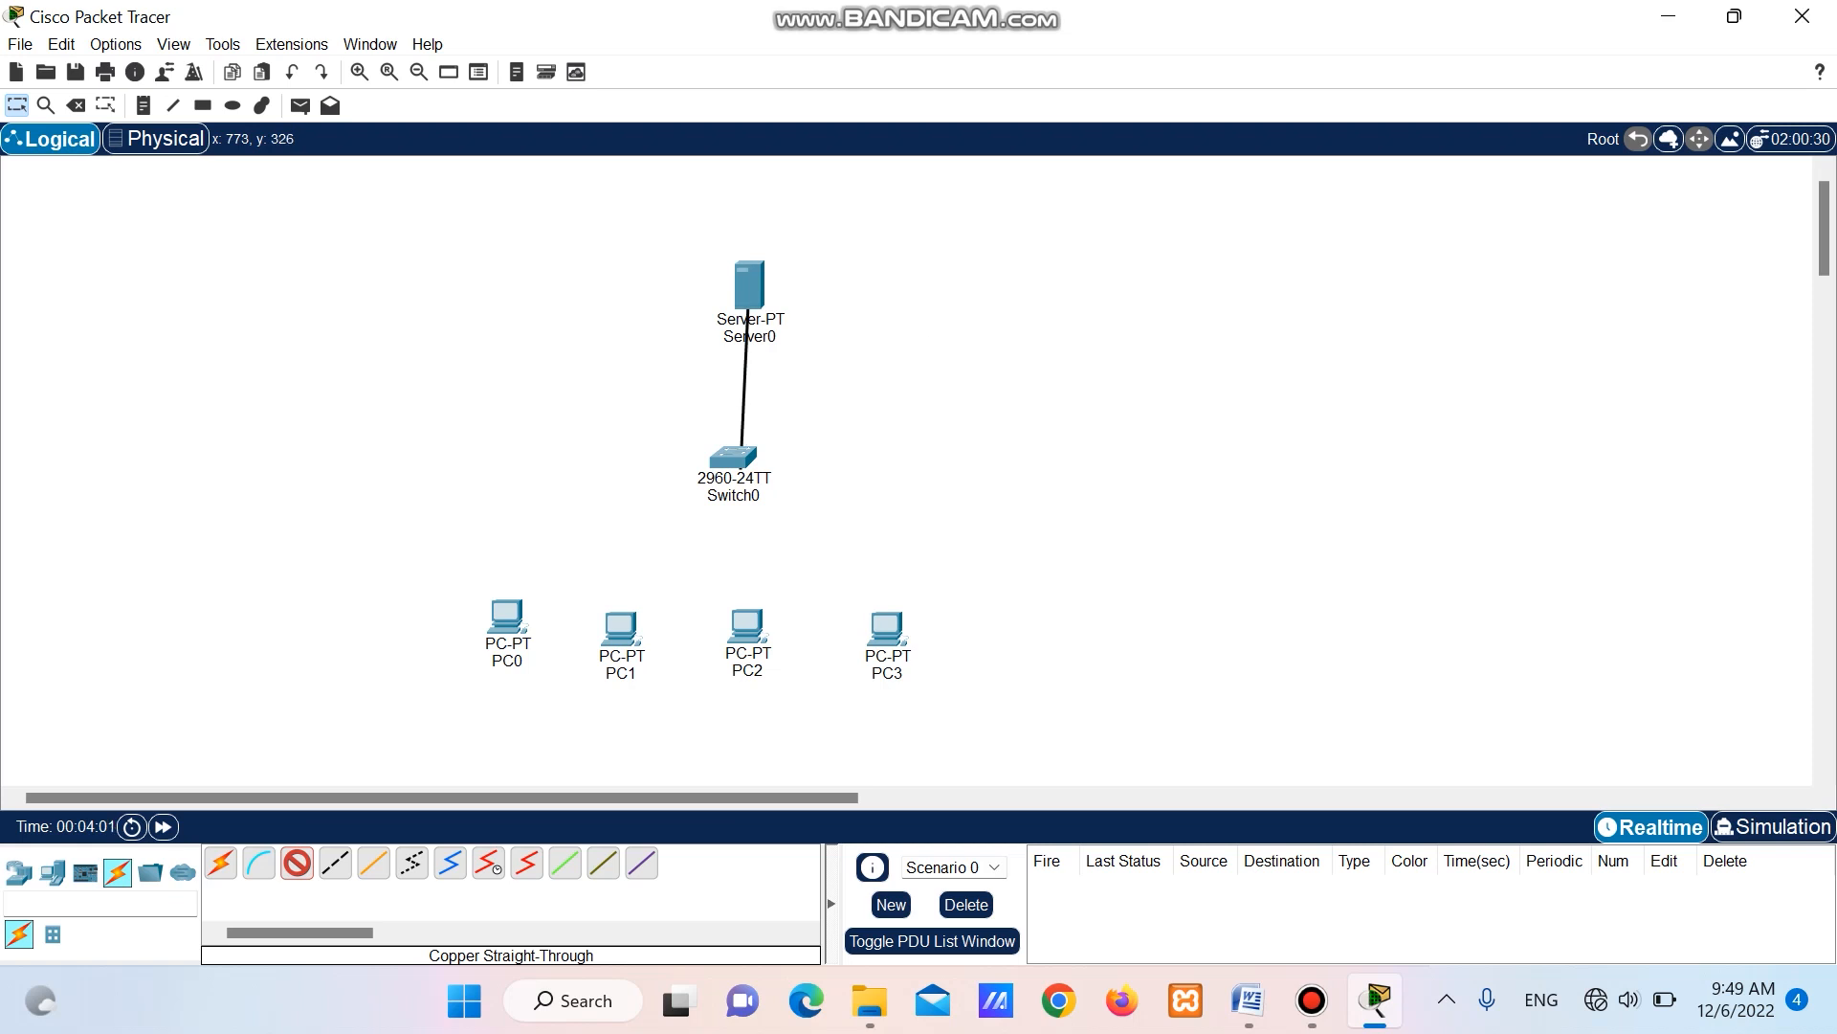
pyautogui.click(737, 457)
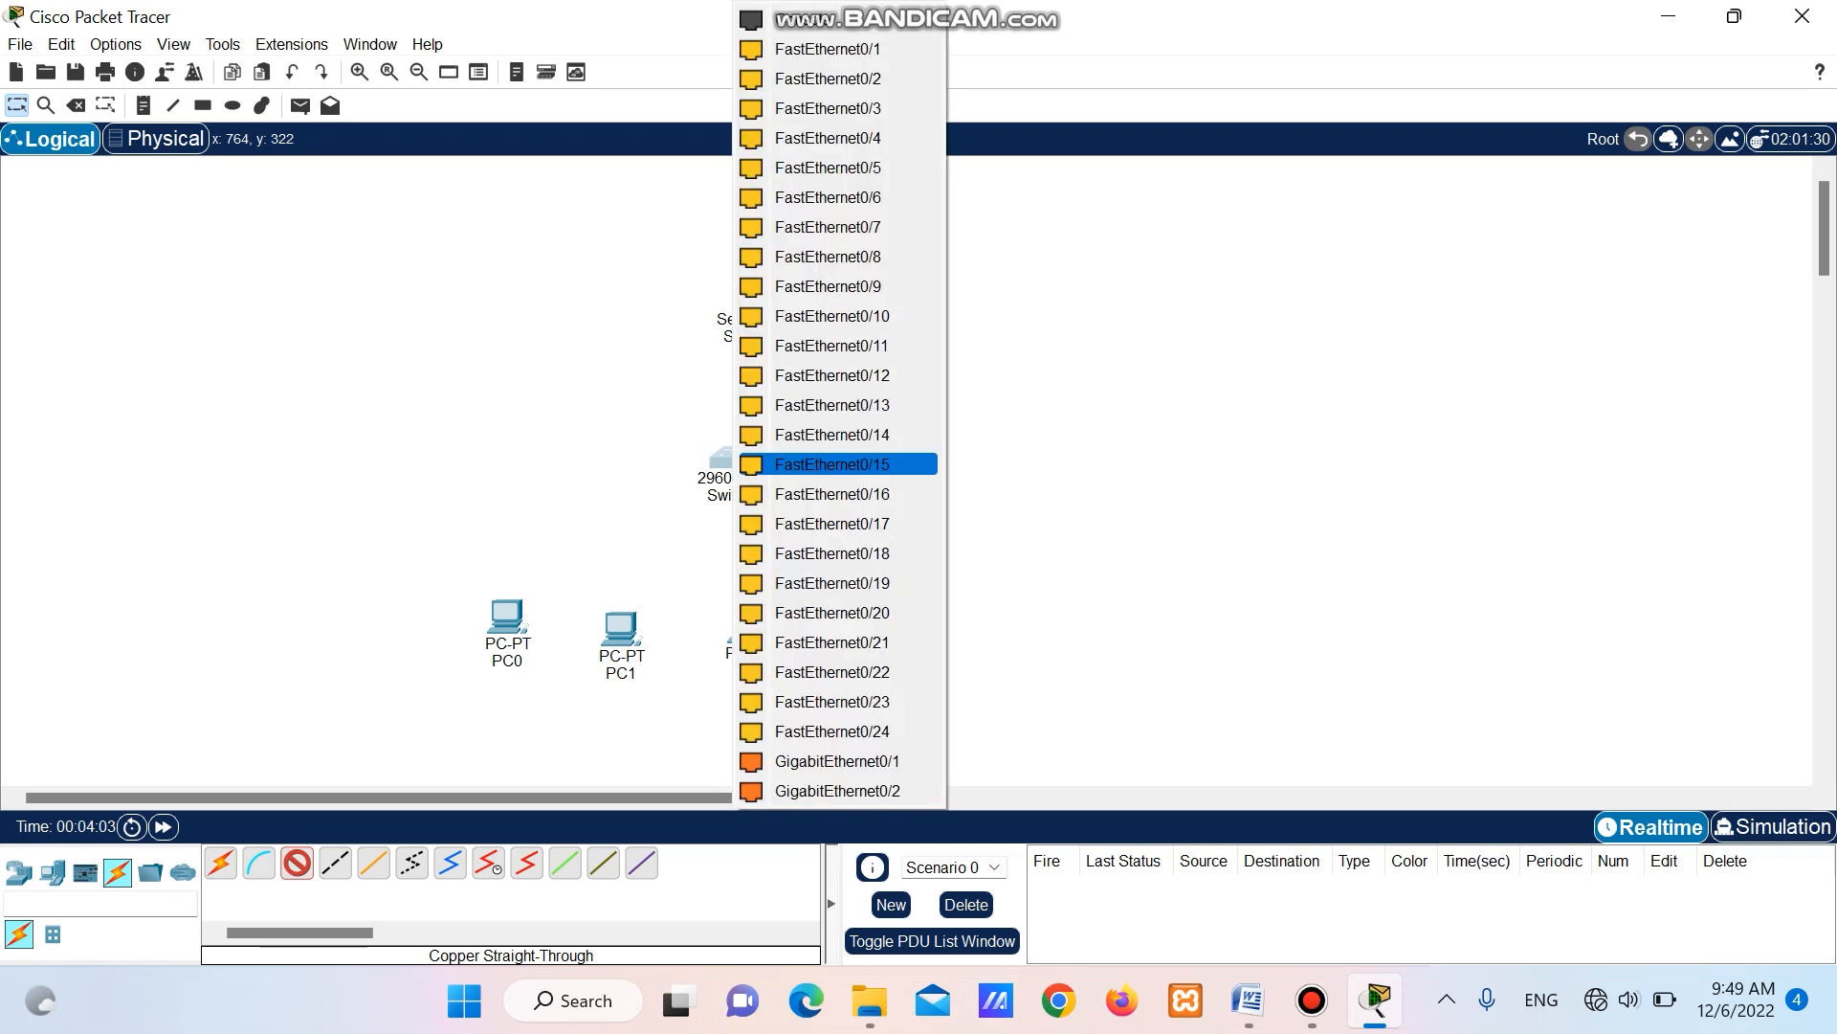
pyautogui.click(833, 465)
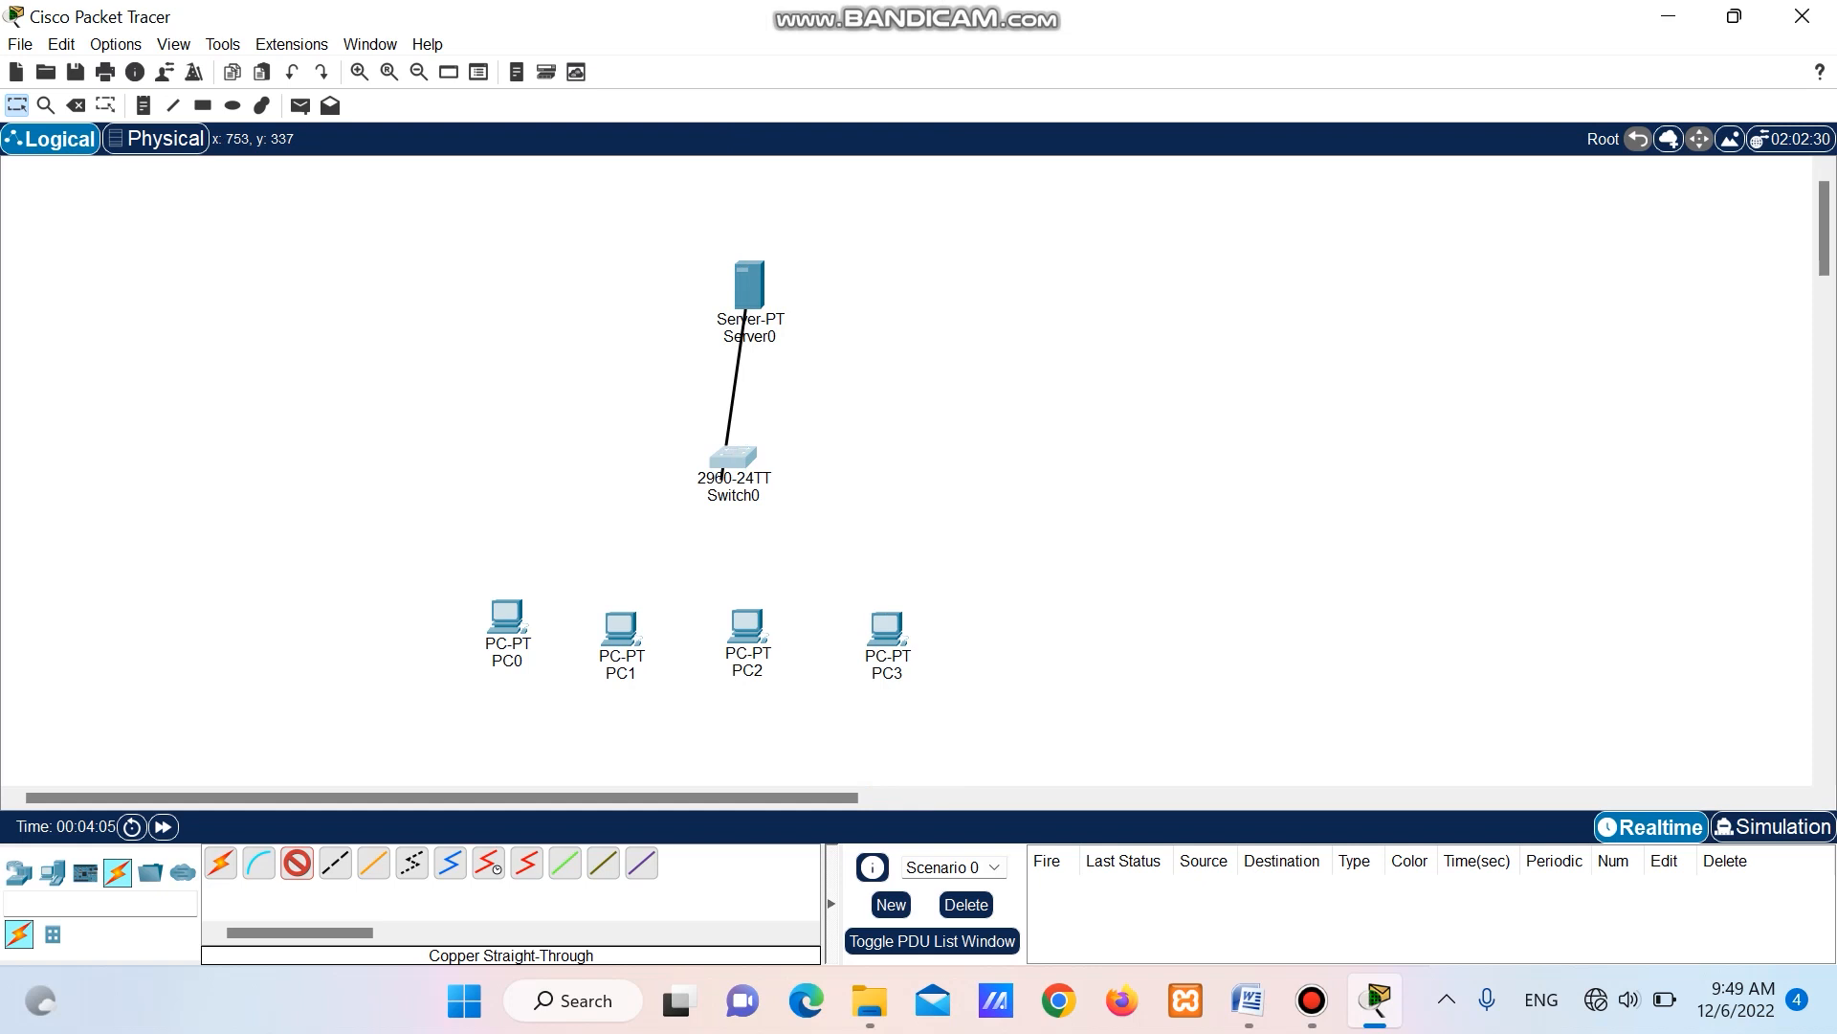
pyautogui.click(726, 458)
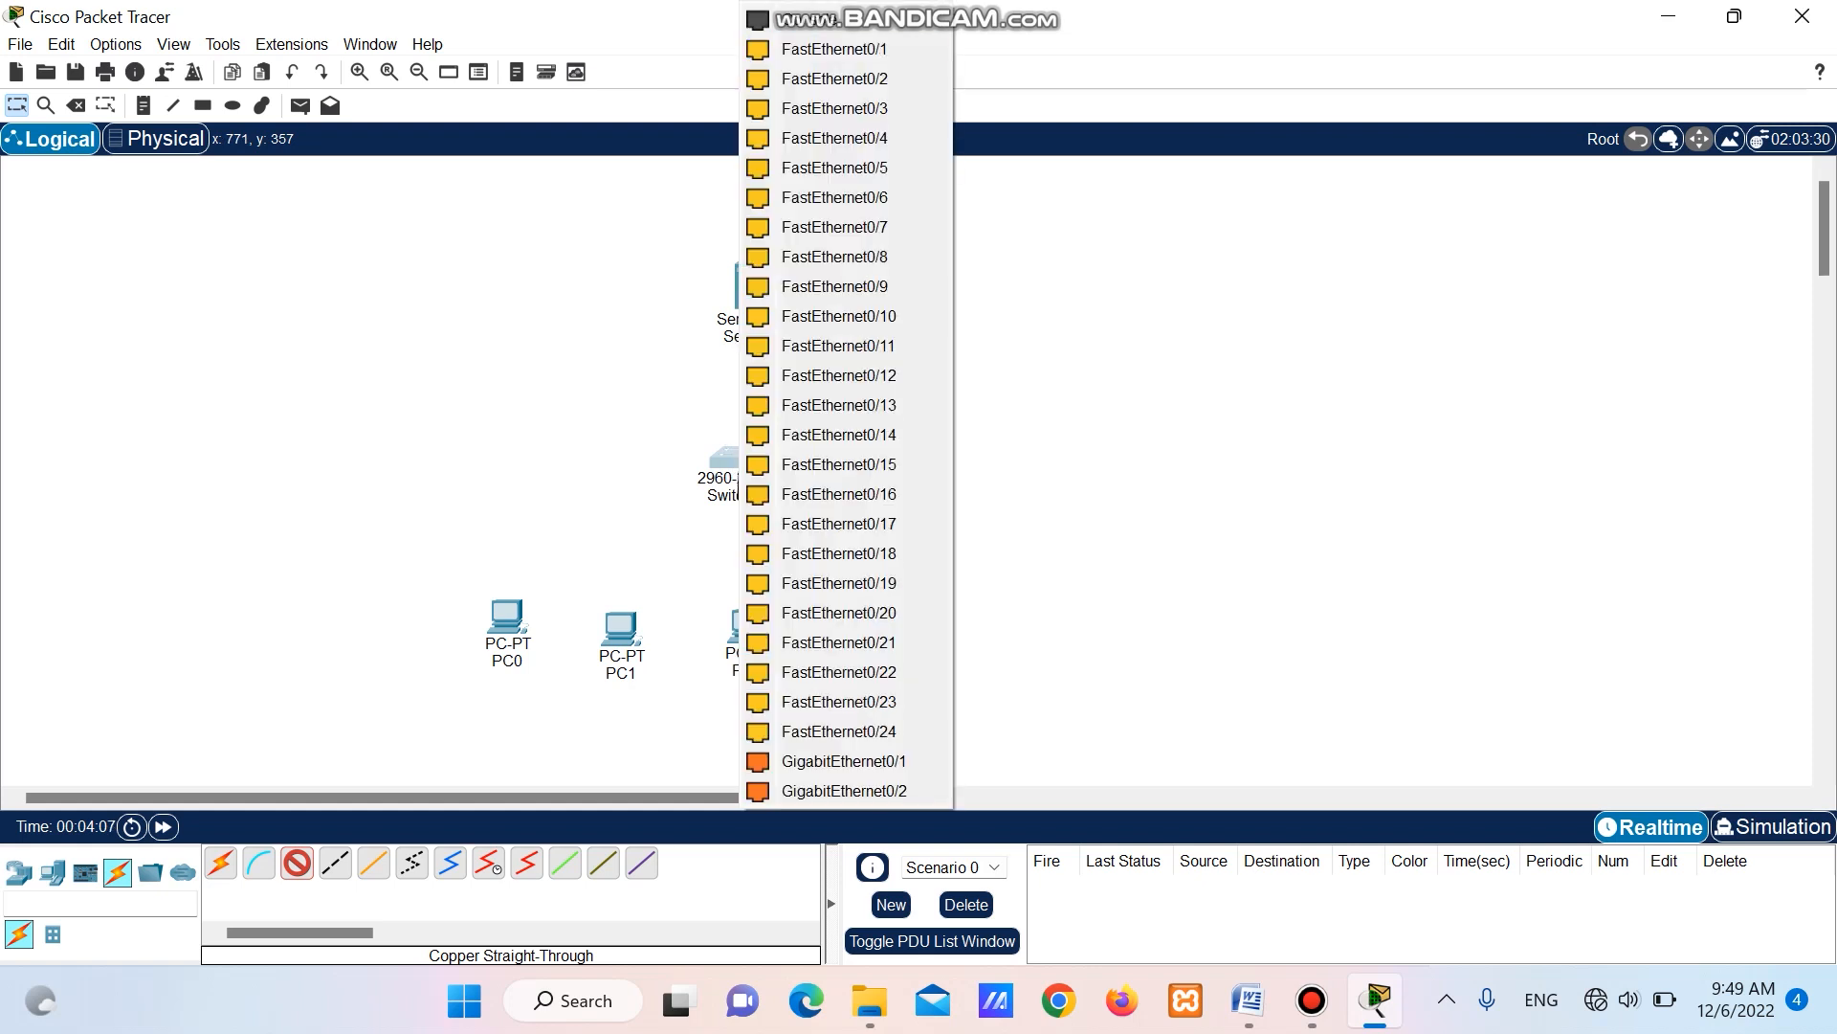
pyautogui.press('Down')
pyautogui.press('Return')
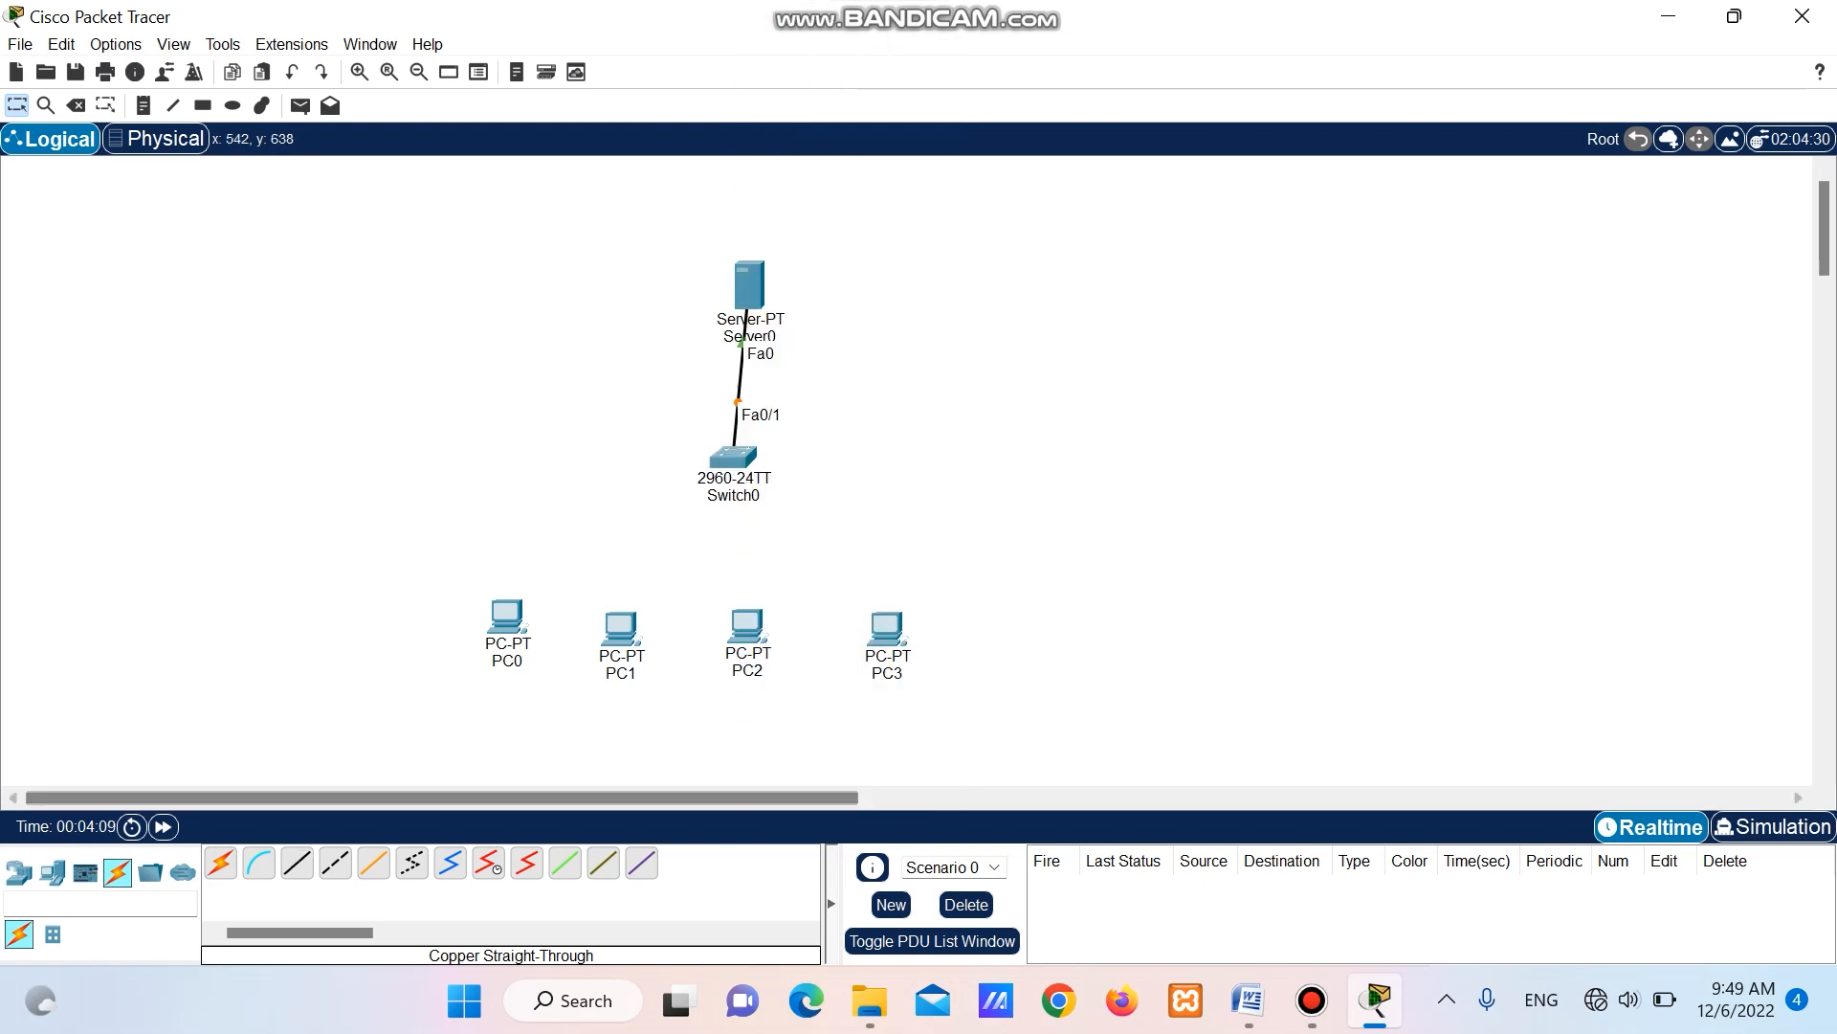
# Run a straight-through cable from Switch0 FastEthernet0/2 toward PC0.
pyautogui.click(296, 863)
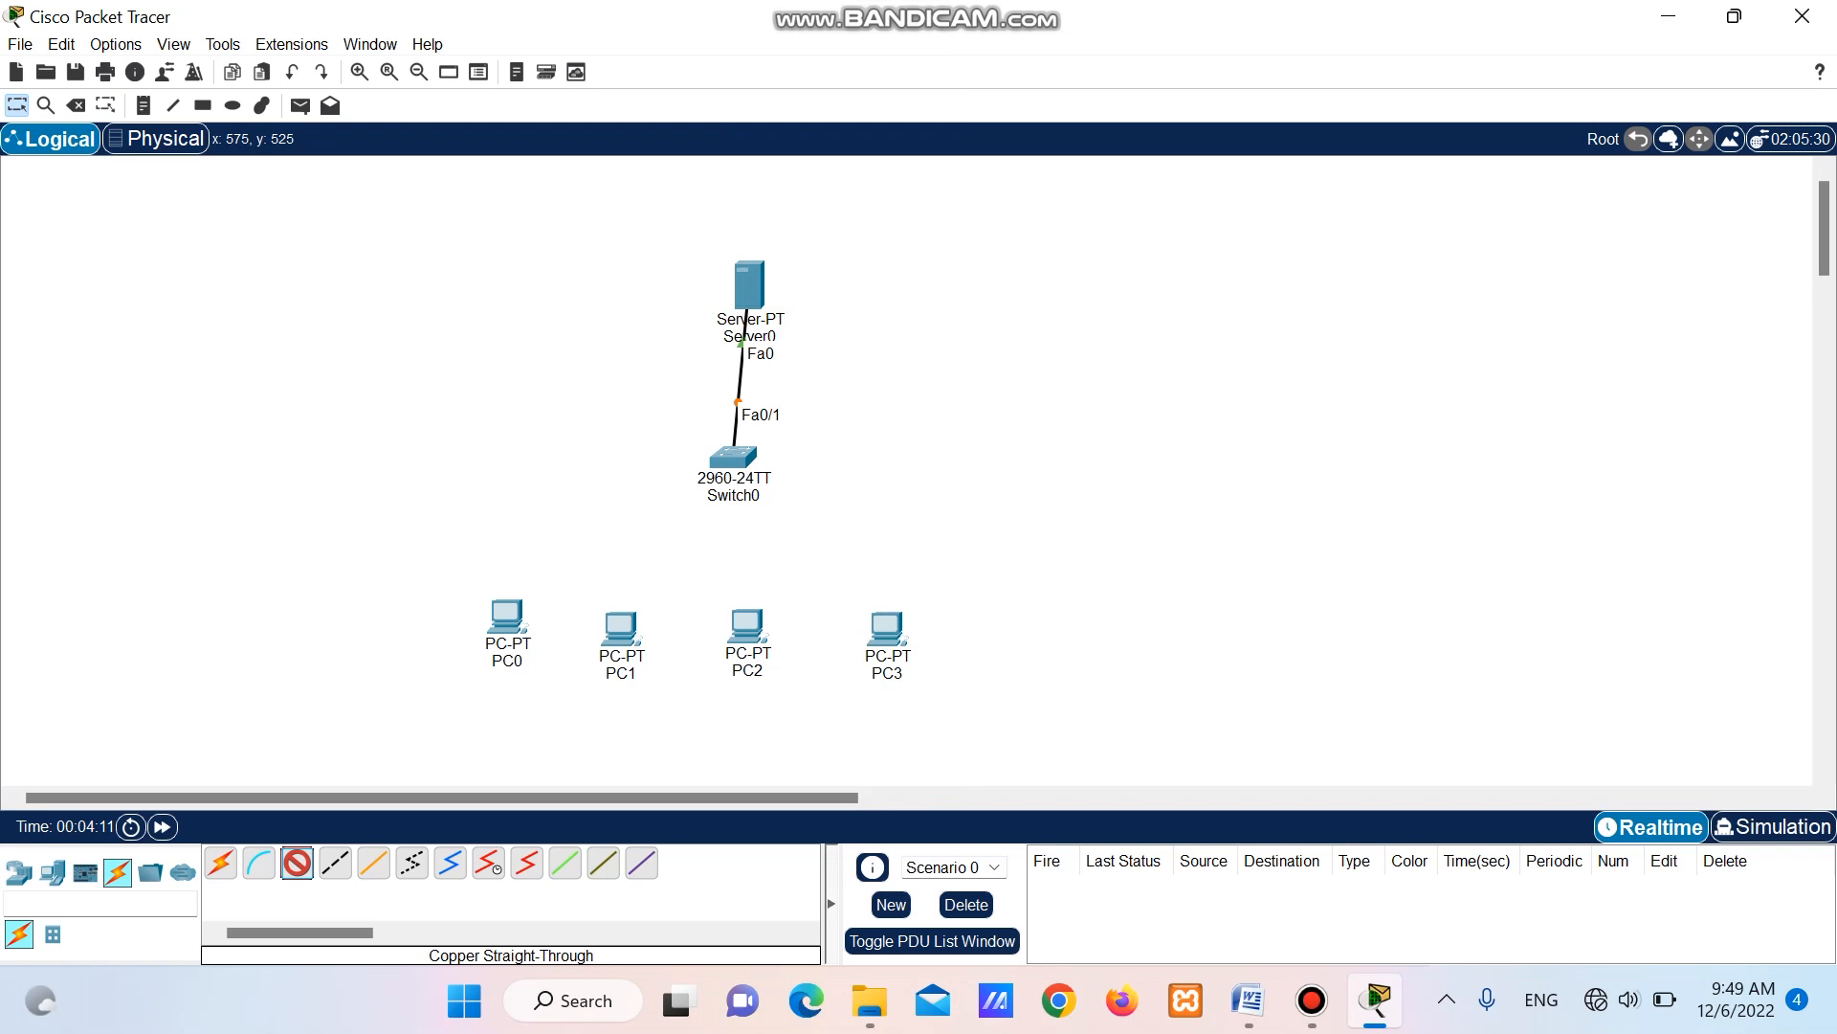
pyautogui.click(733, 457)
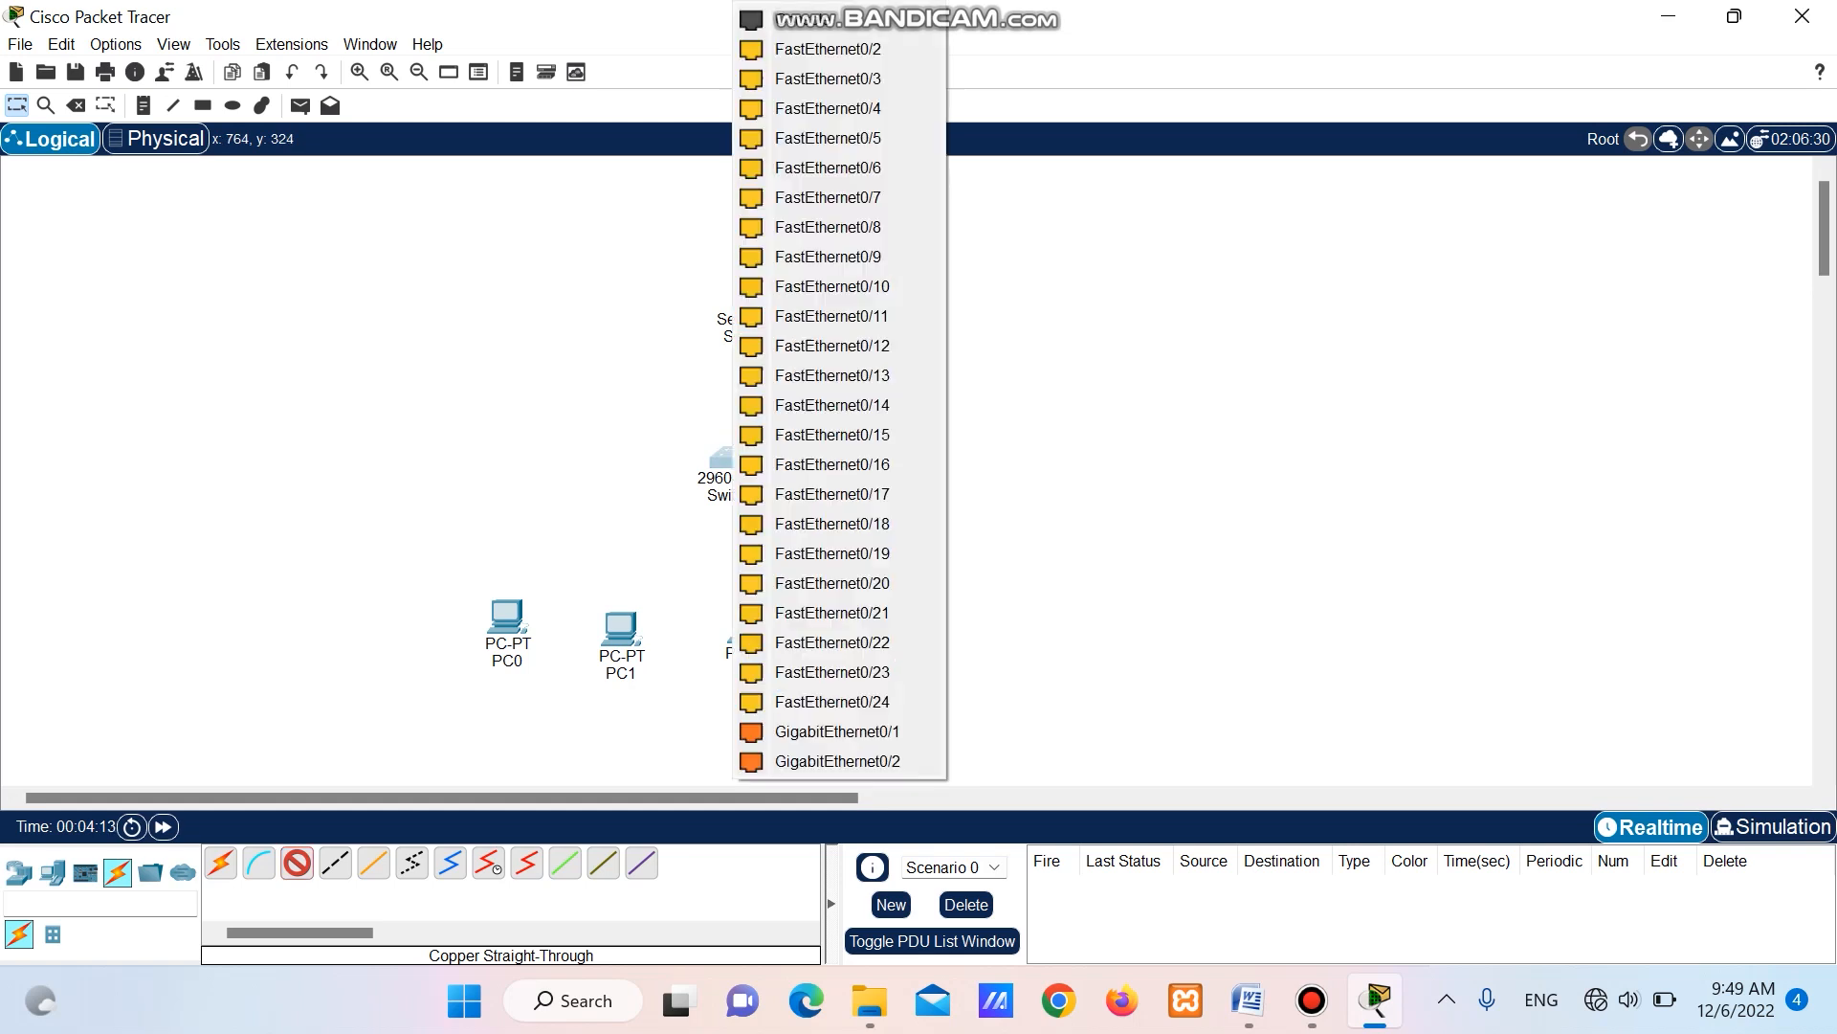
pyautogui.click(828, 48)
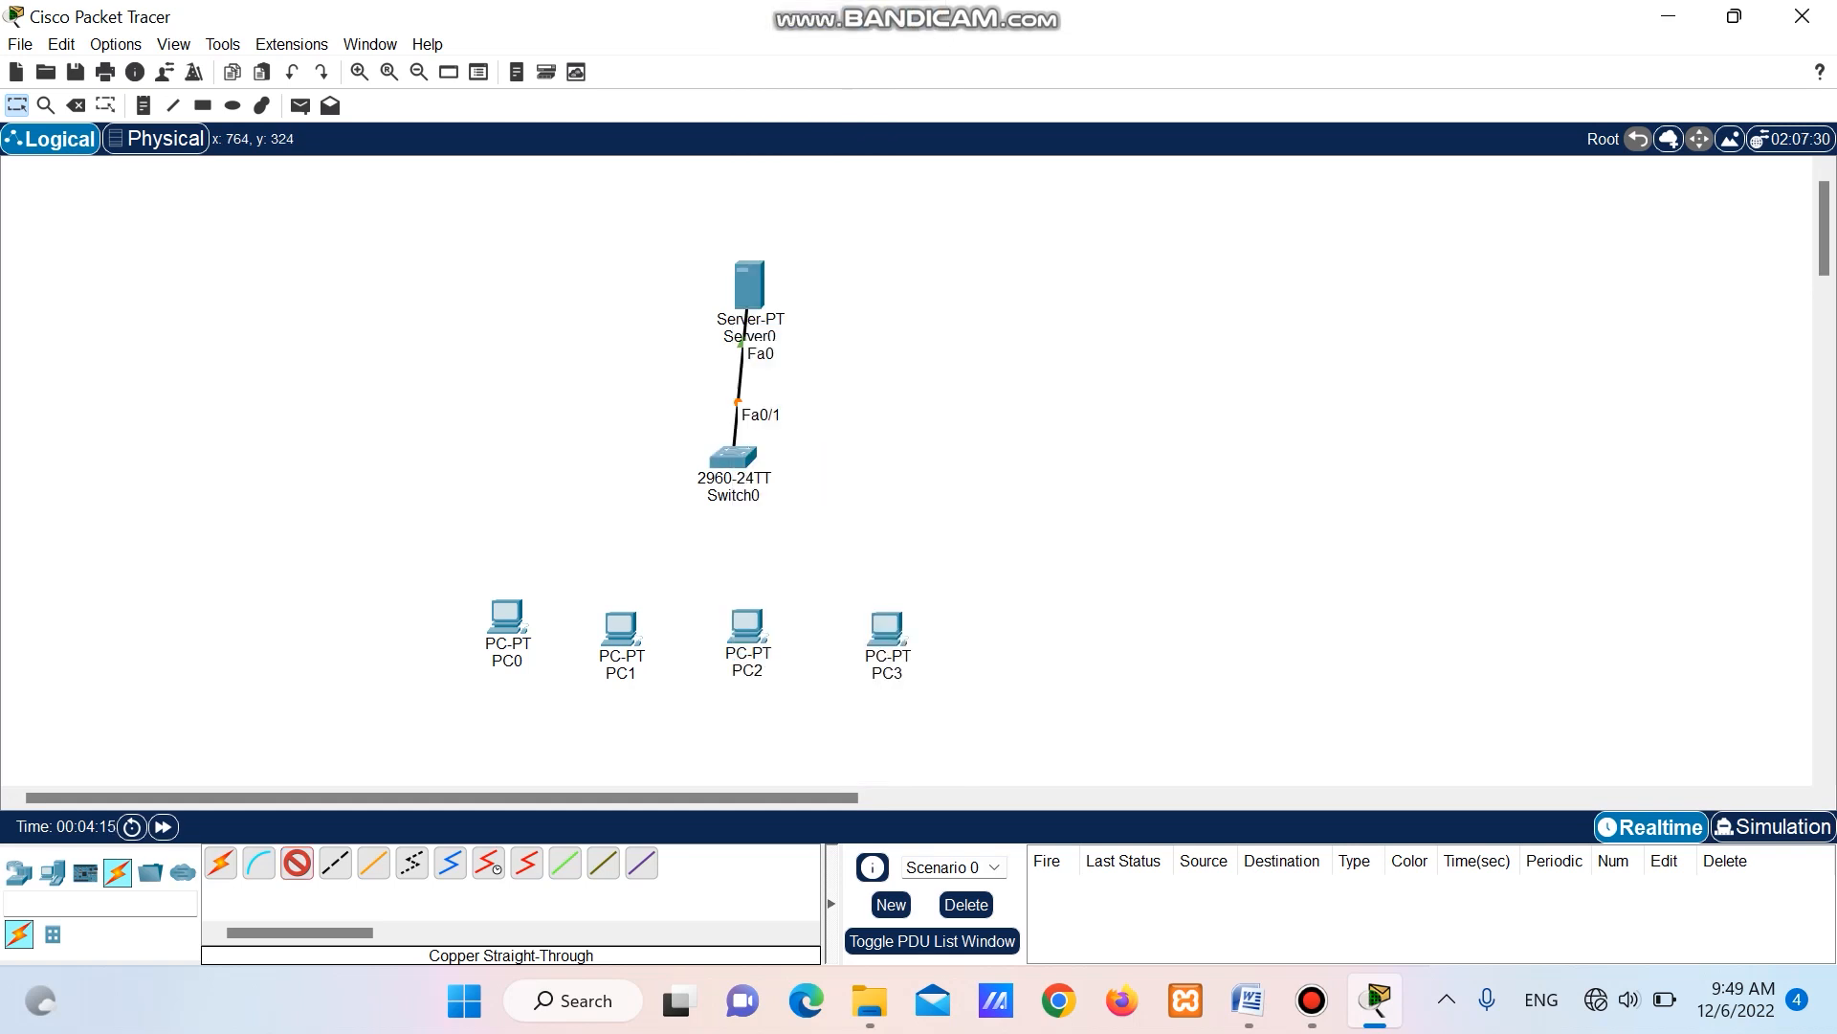
pyautogui.click(502, 653)
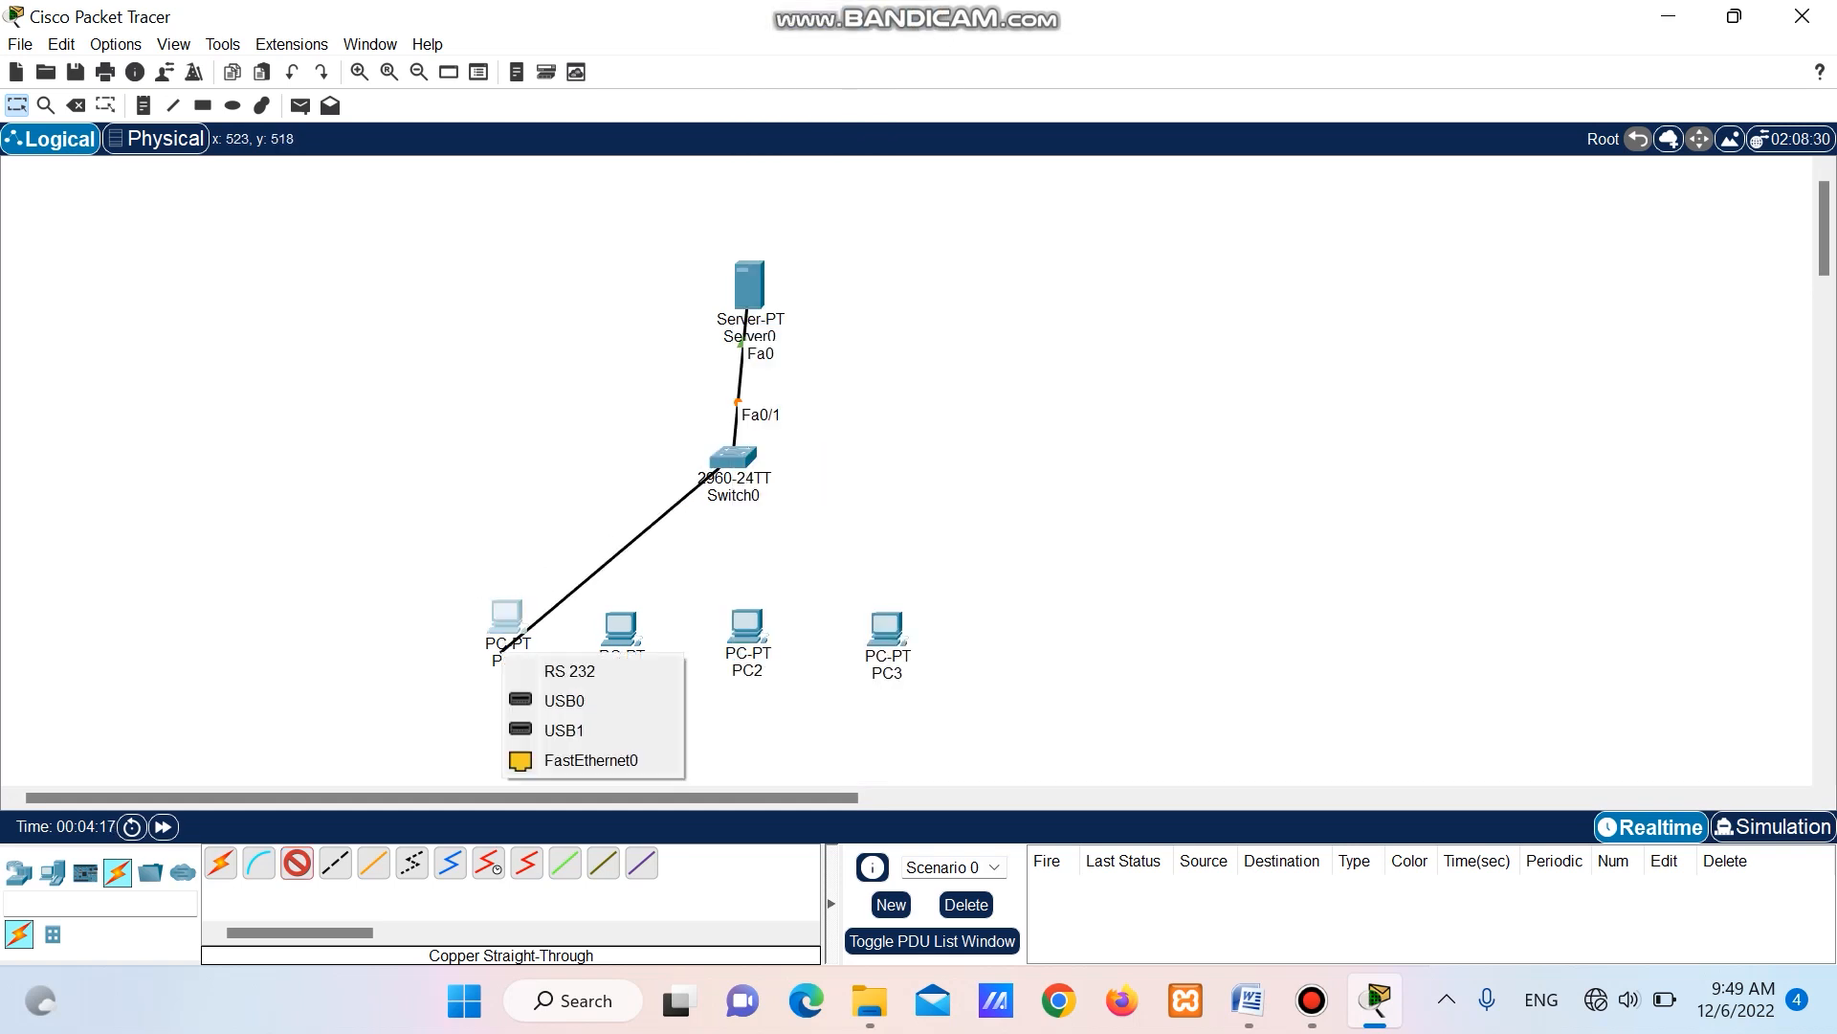
# Finish the cable on PC0's FastEthernet0 and link Switch0 Fa0/3 to PC1's FastEthernet0.
pyautogui.click(591, 760)
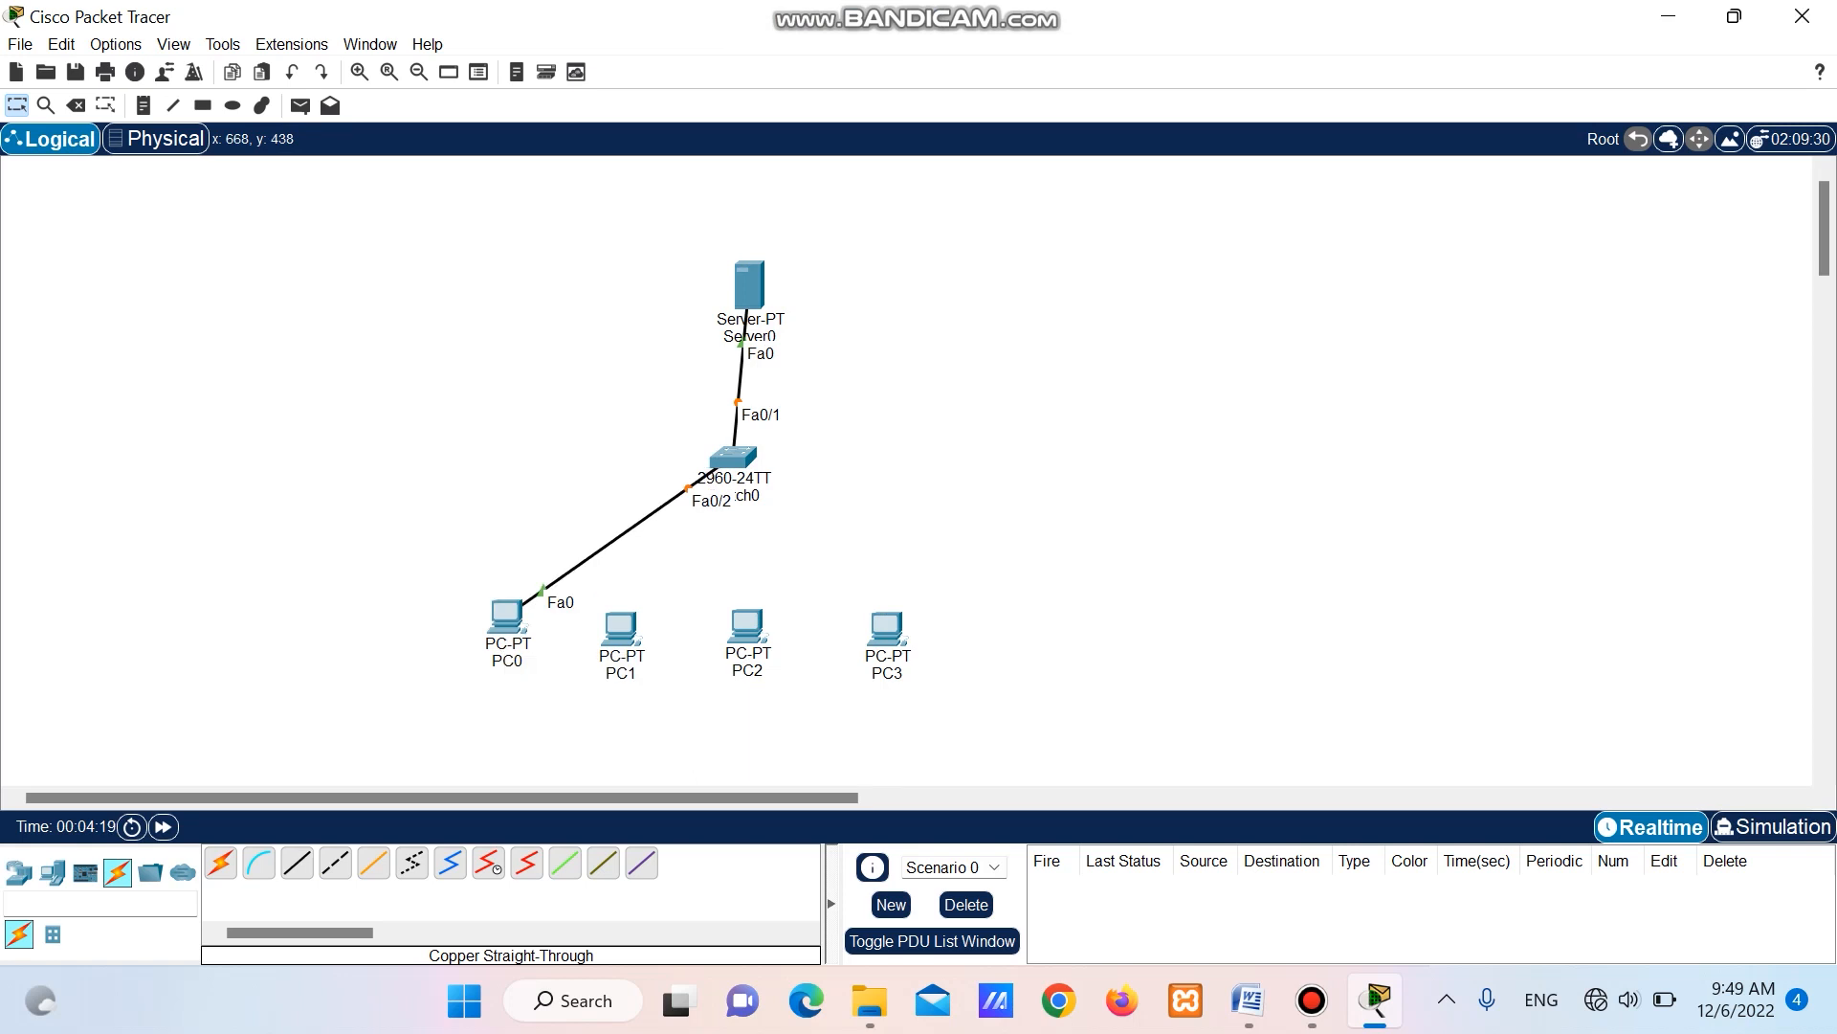
pyautogui.click(297, 864)
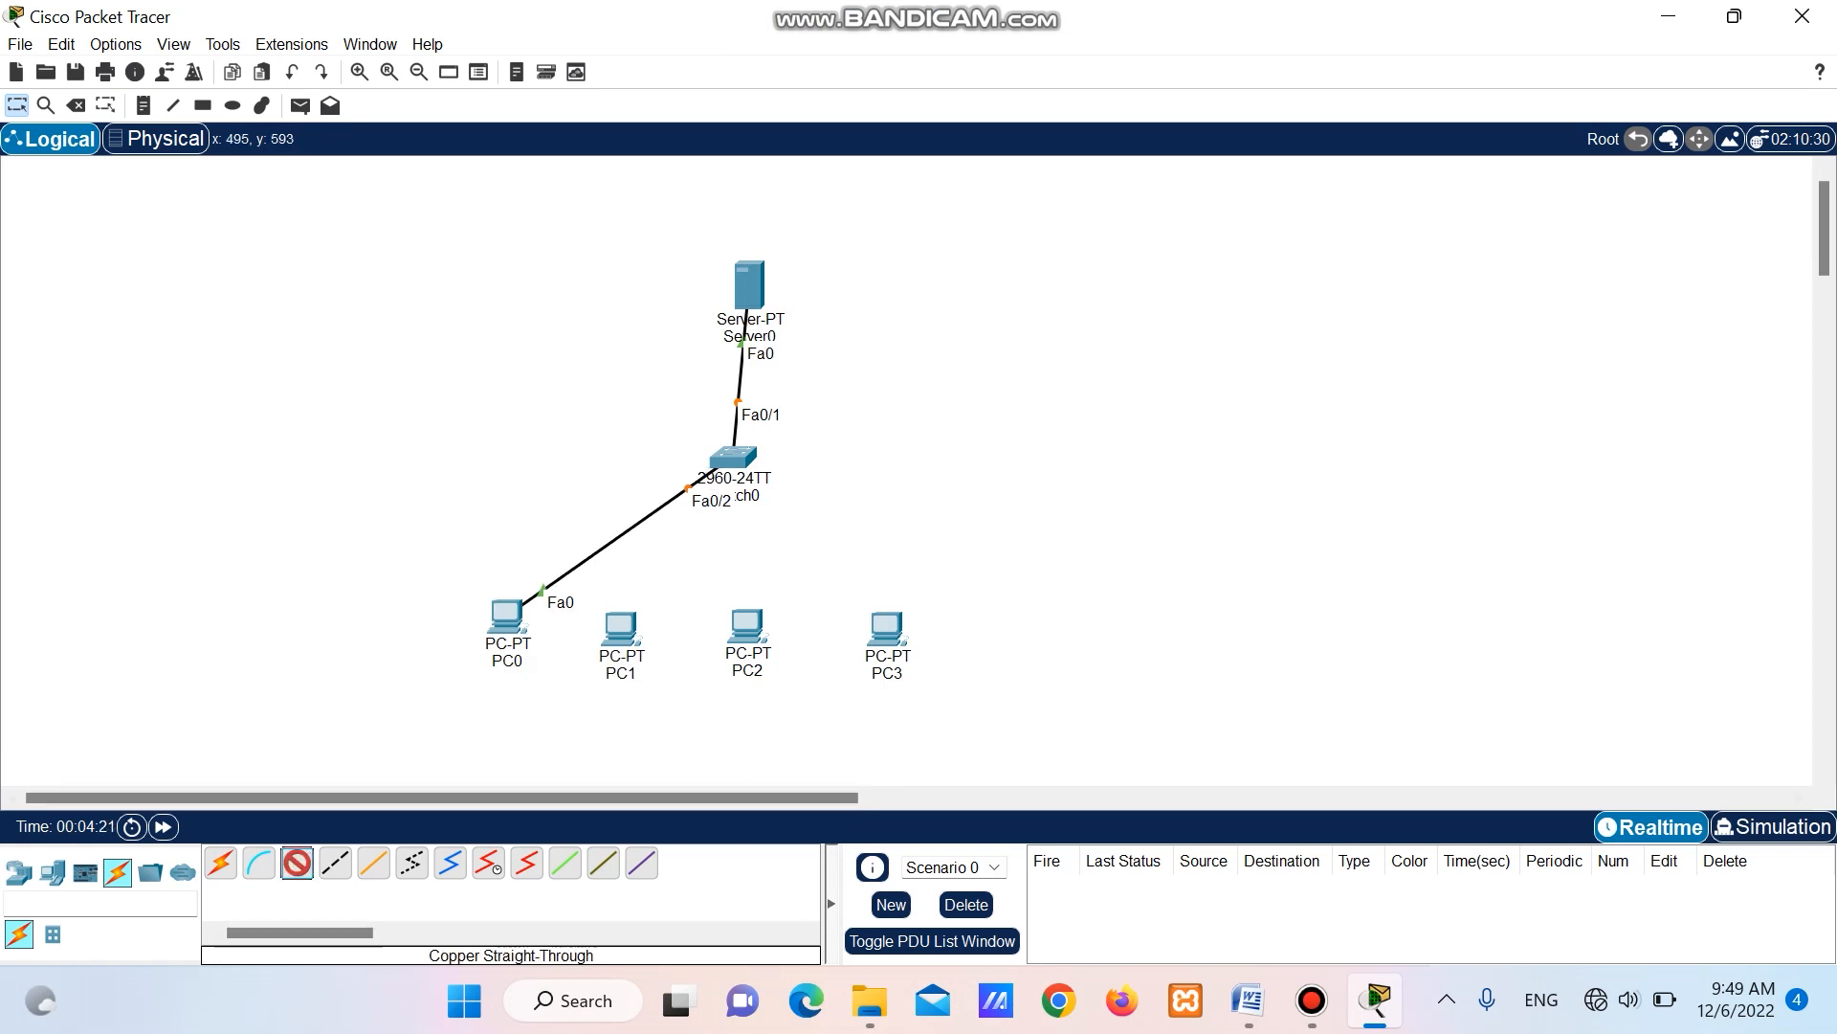
pyautogui.click(737, 456)
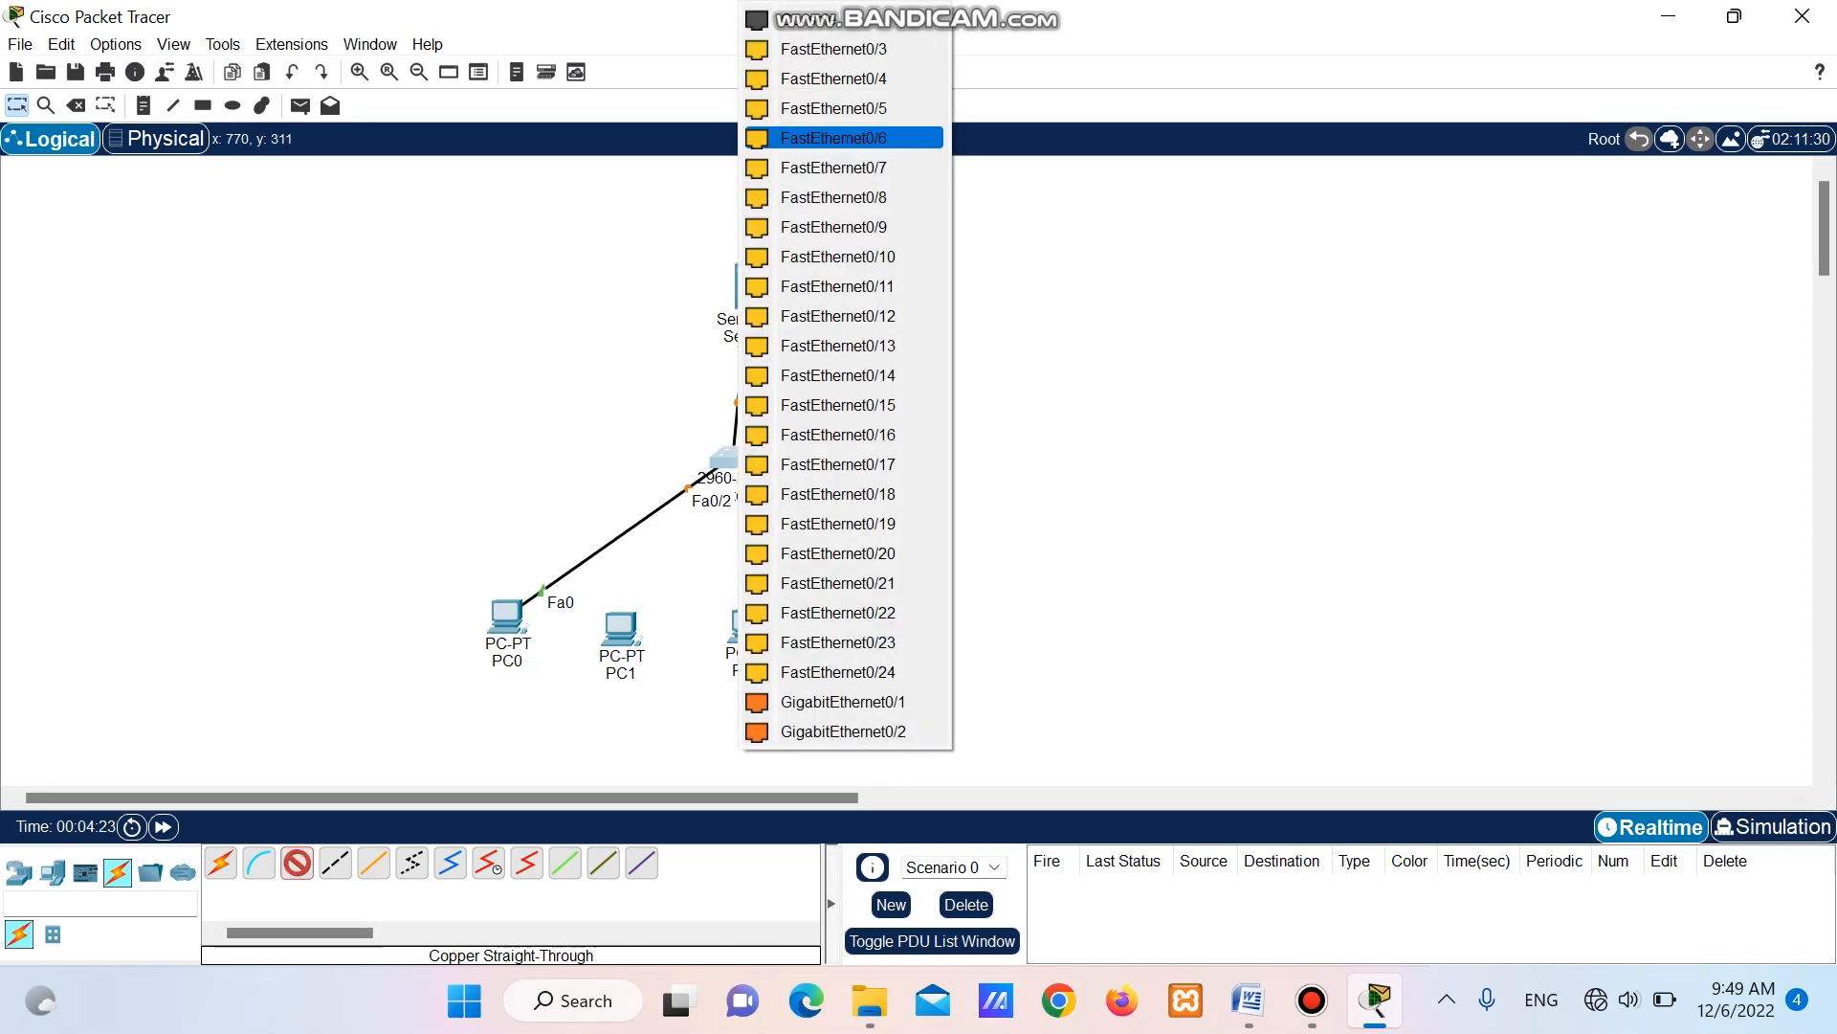
pyautogui.click(833, 49)
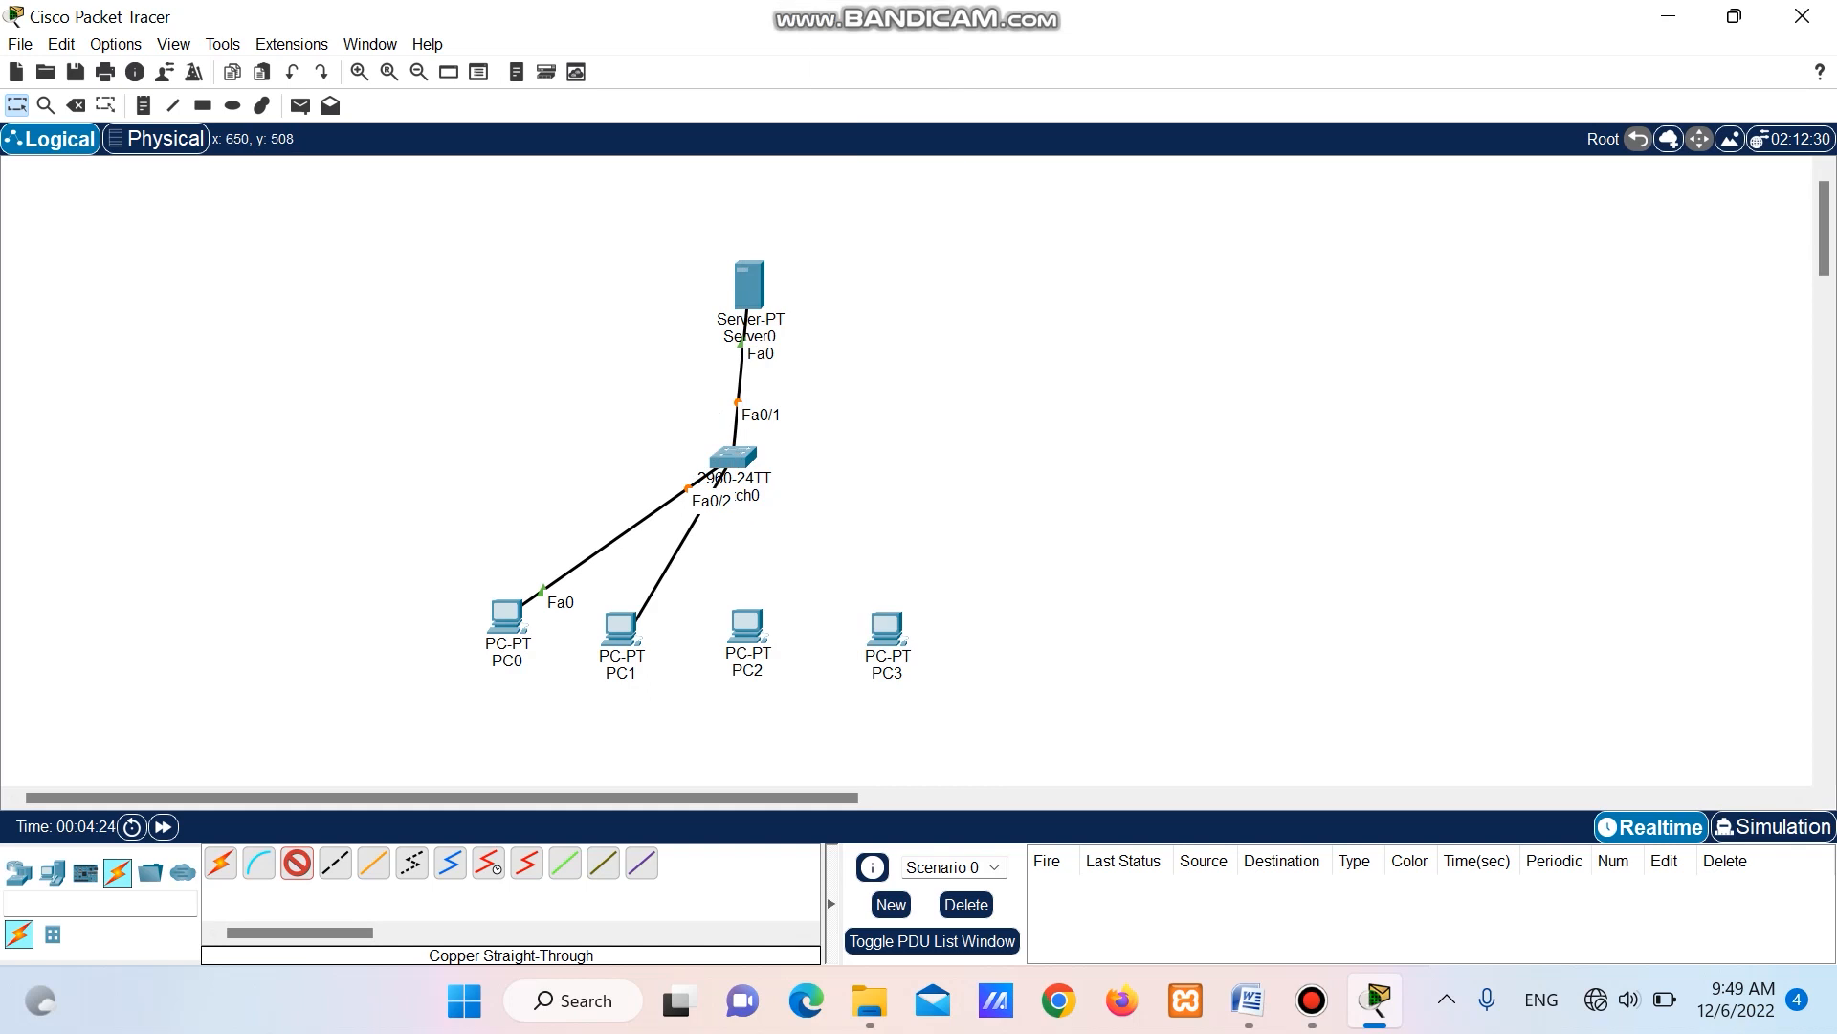
pyautogui.click(623, 673)
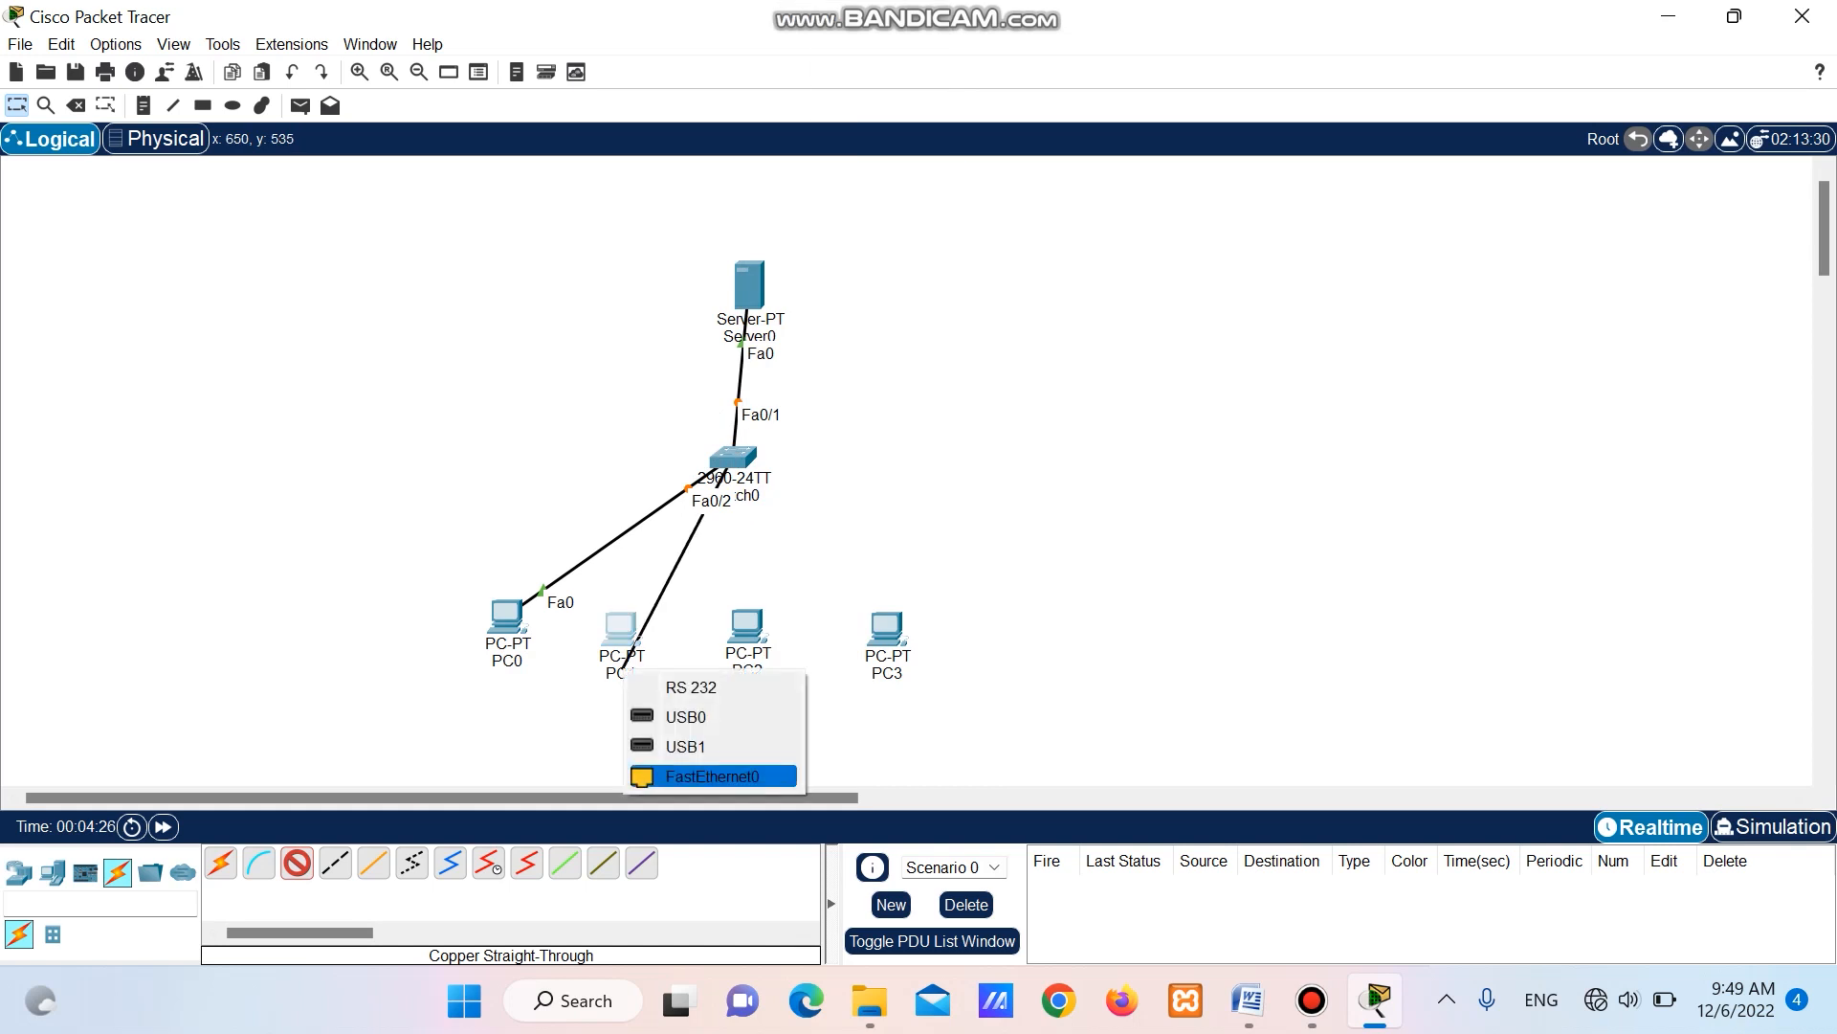
pyautogui.click(712, 776)
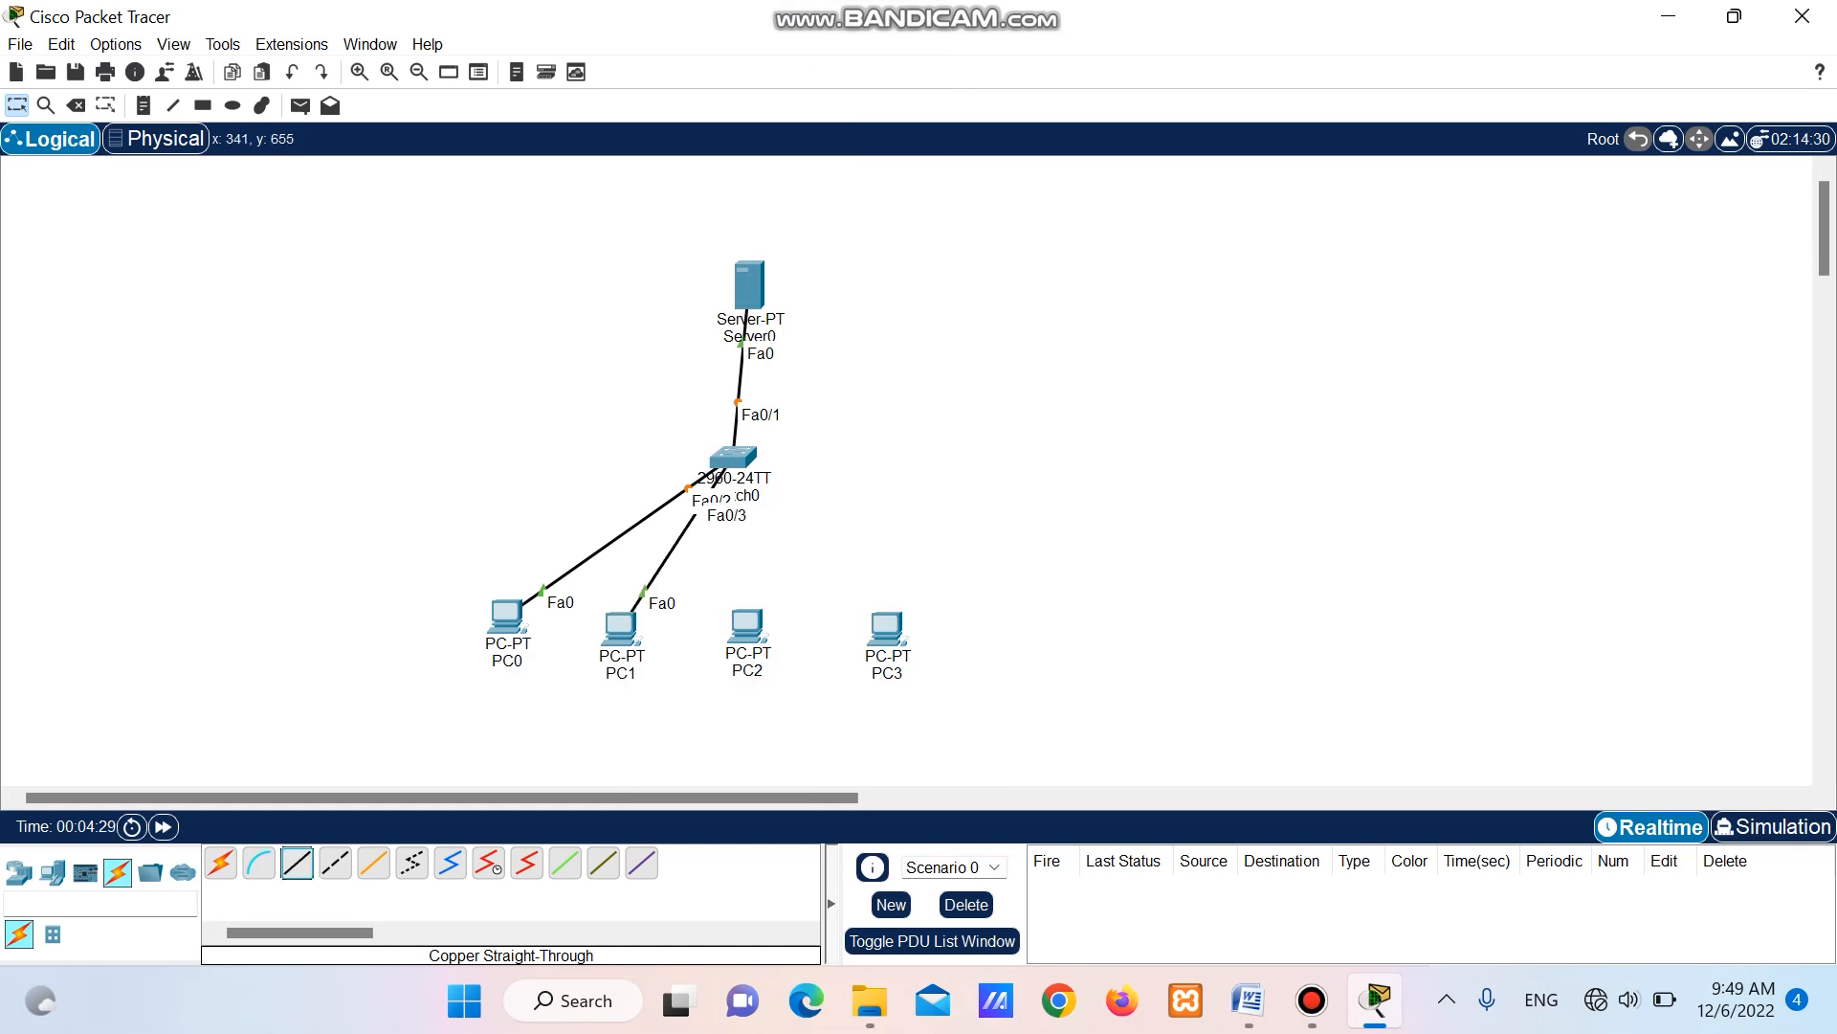
# Link Switch0 Fa0/4 to PC2 and Fa0/5 to PC3 with straight-through cables.
pyautogui.click(296, 862)
pyautogui.click(734, 457)
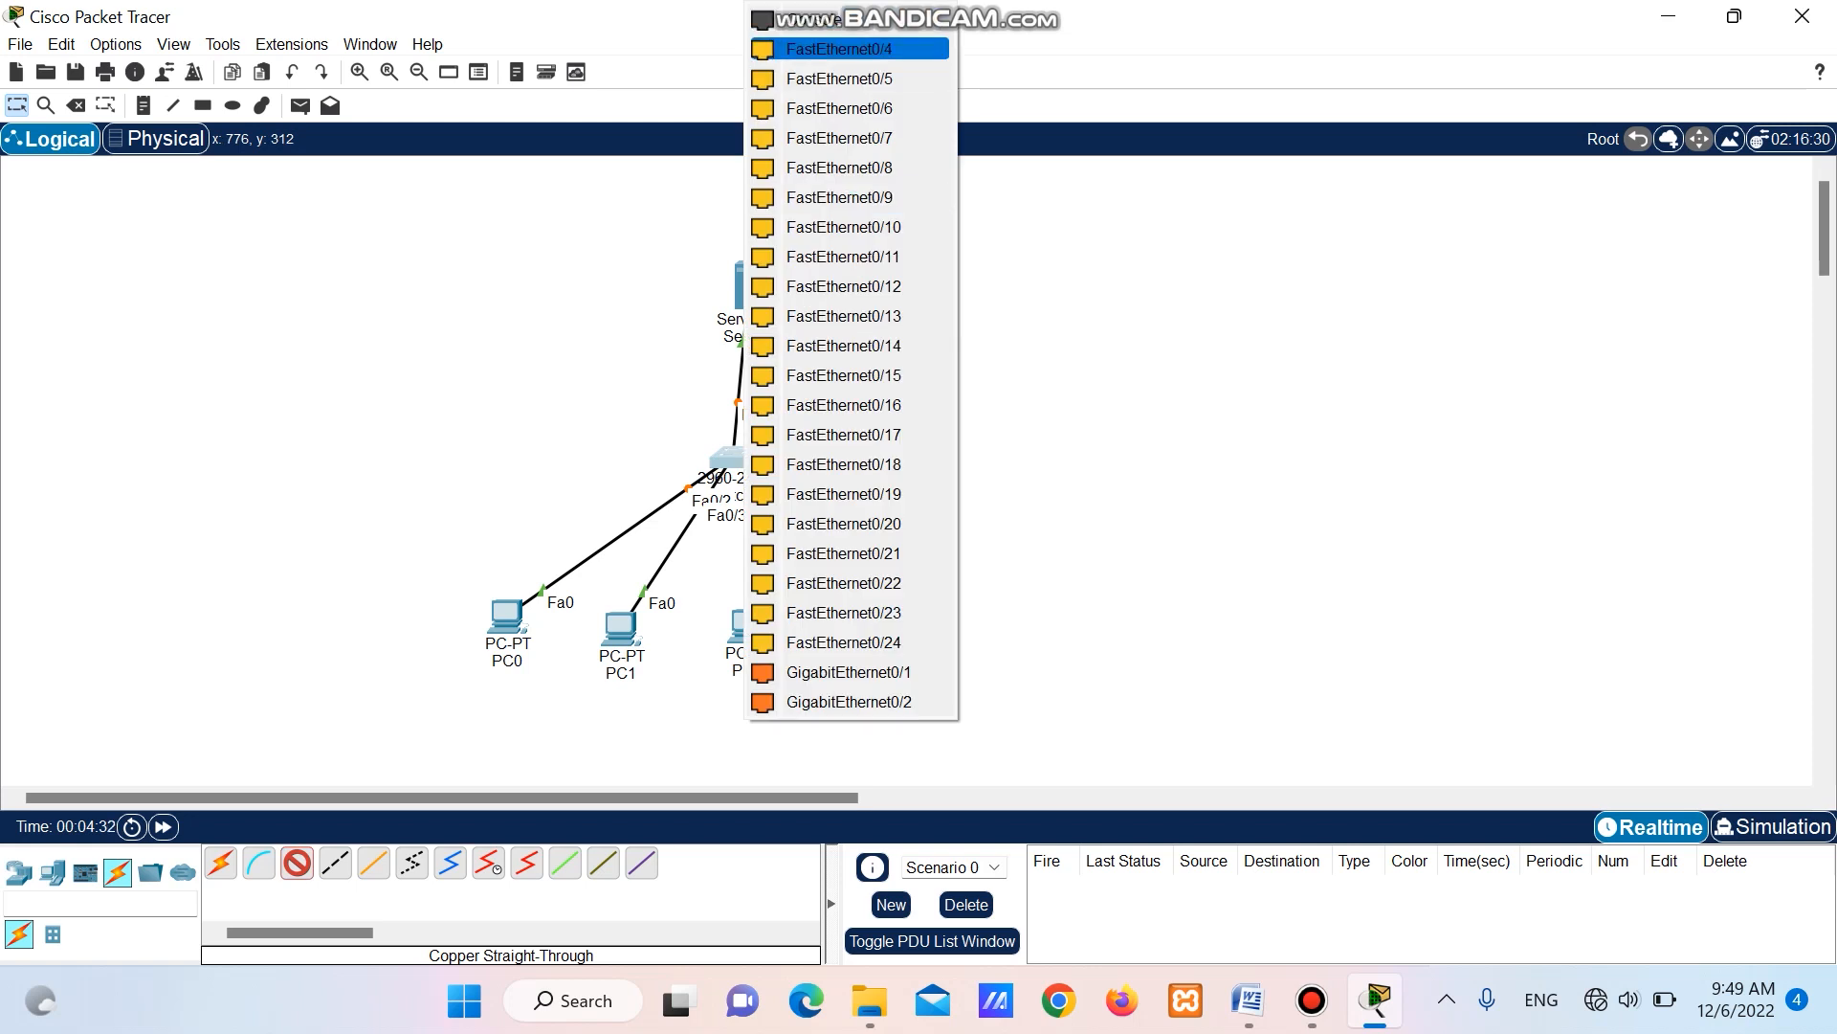
pyautogui.click(842, 49)
pyautogui.click(739, 660)
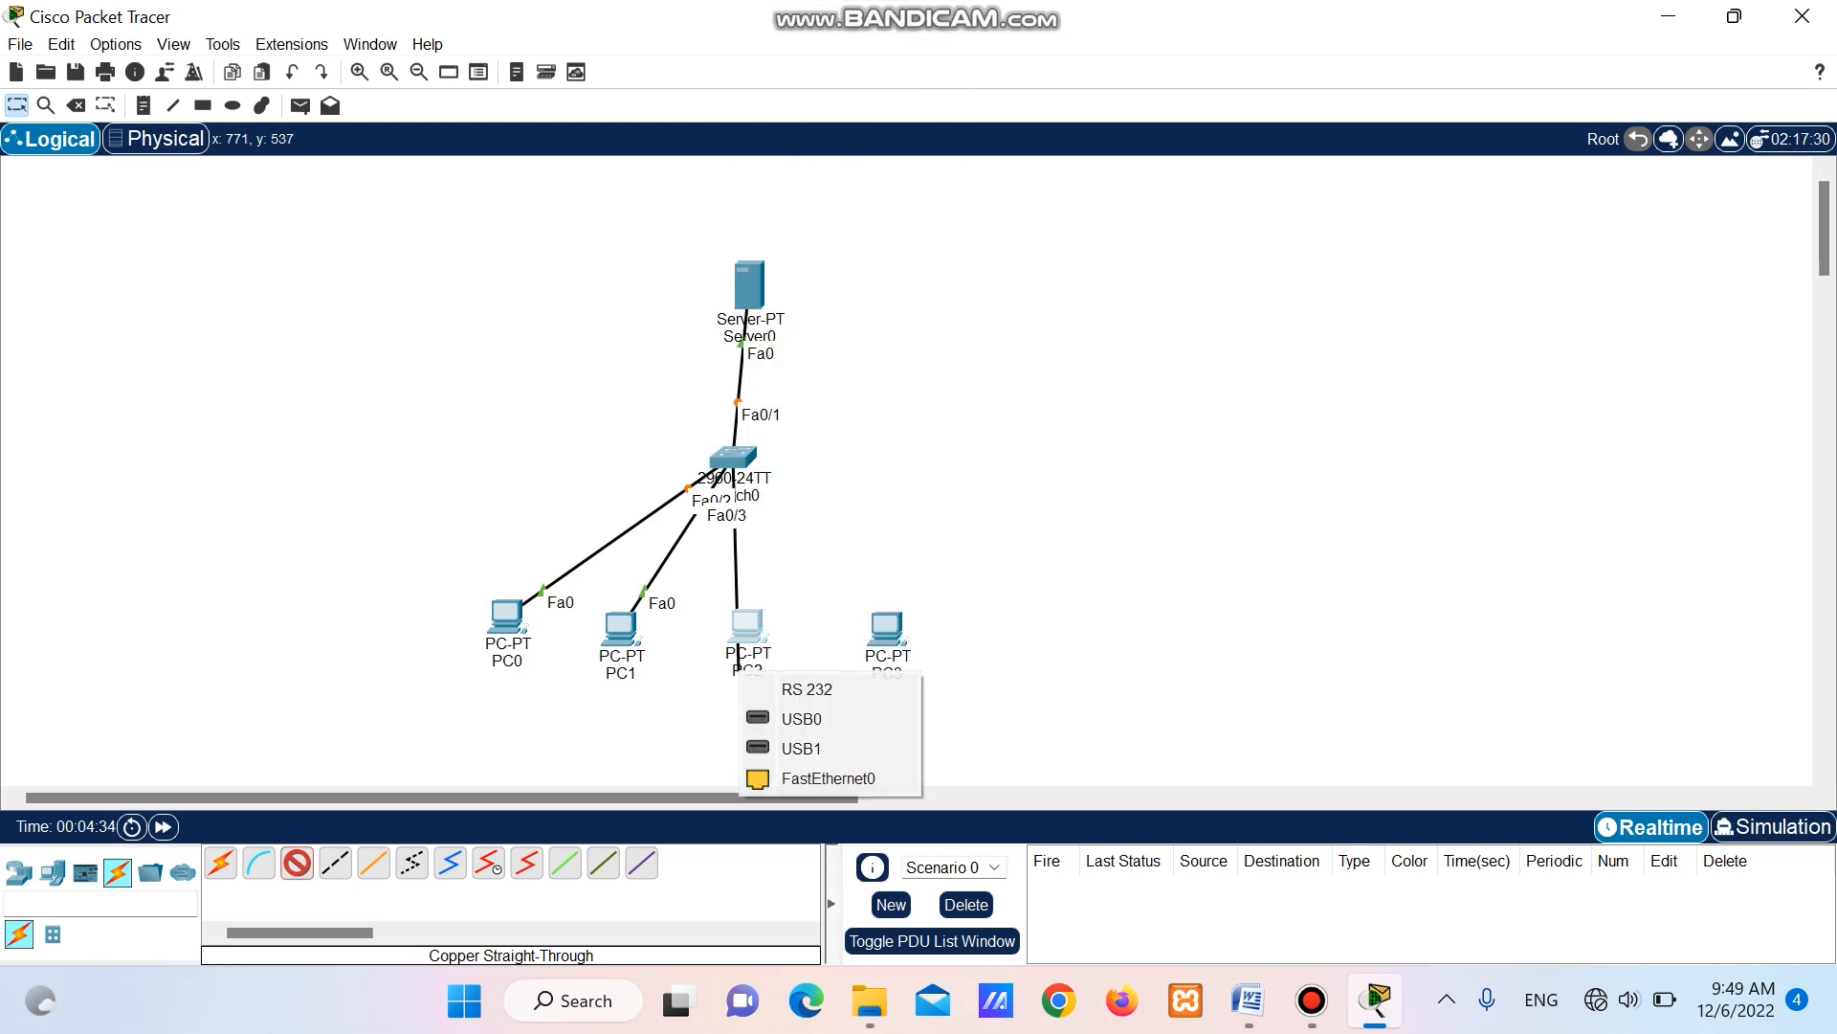
pyautogui.click(829, 778)
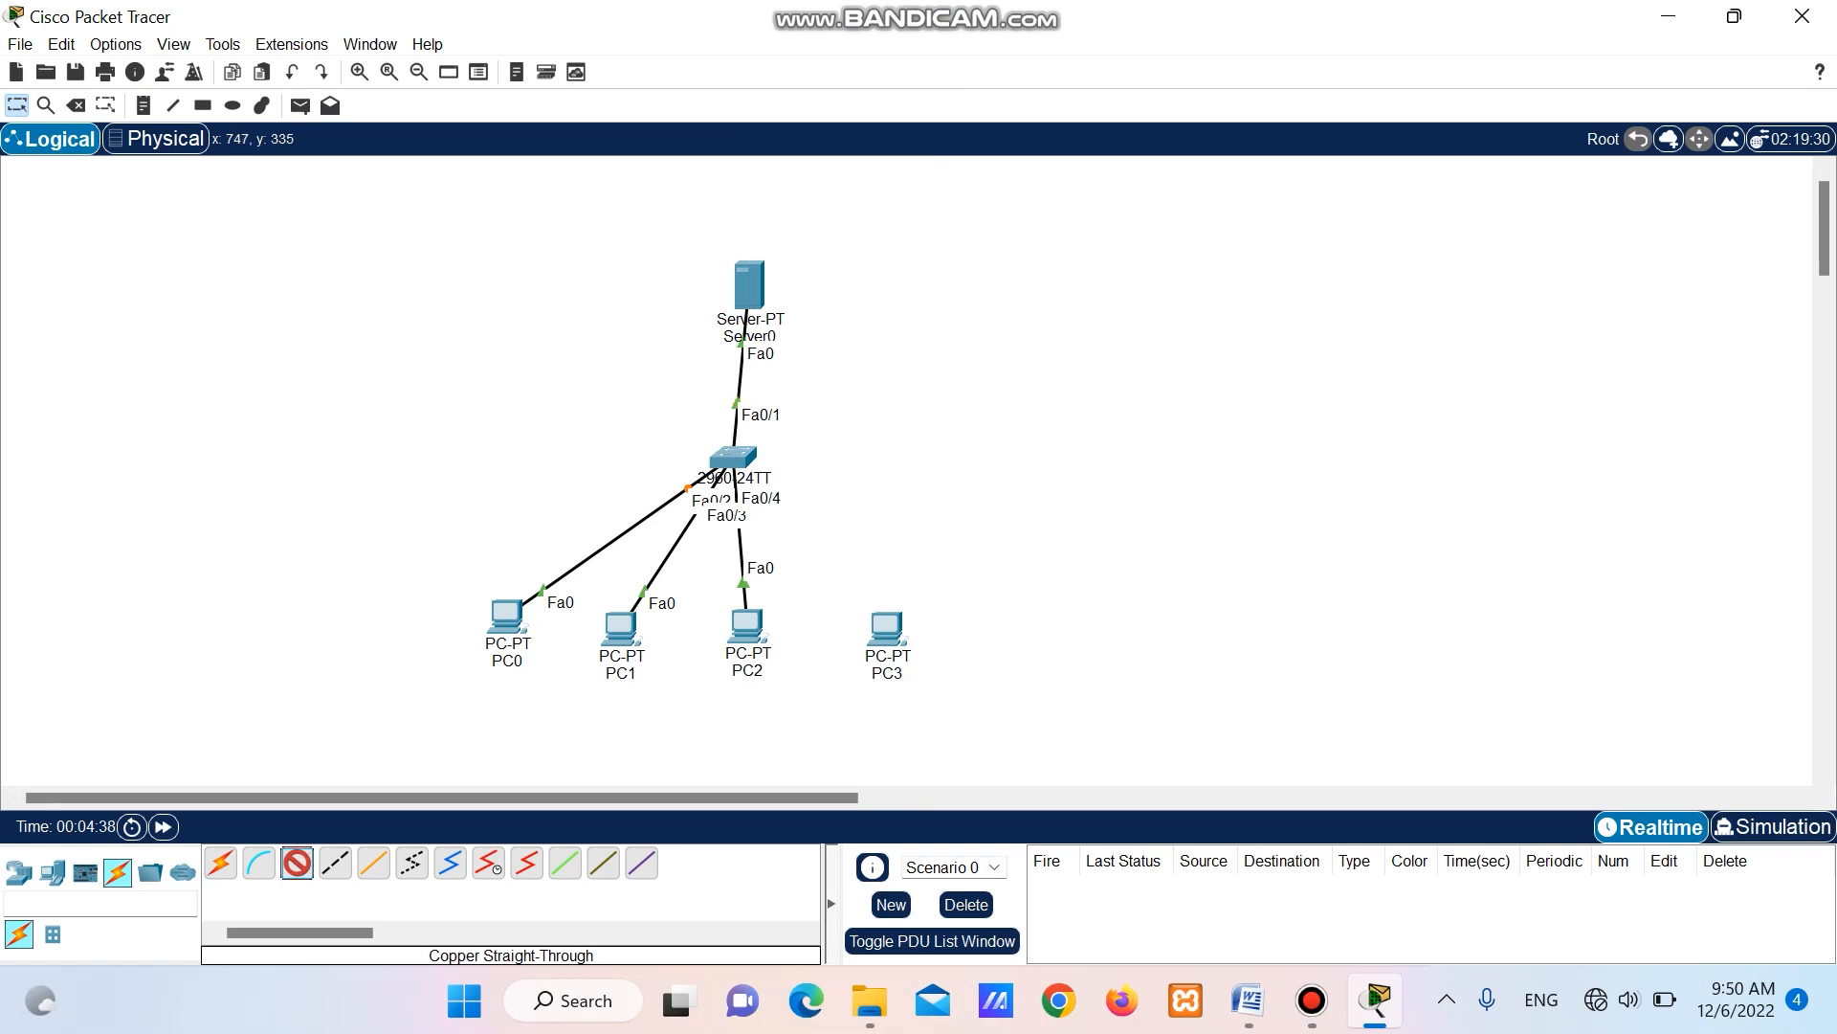
pyautogui.click(729, 463)
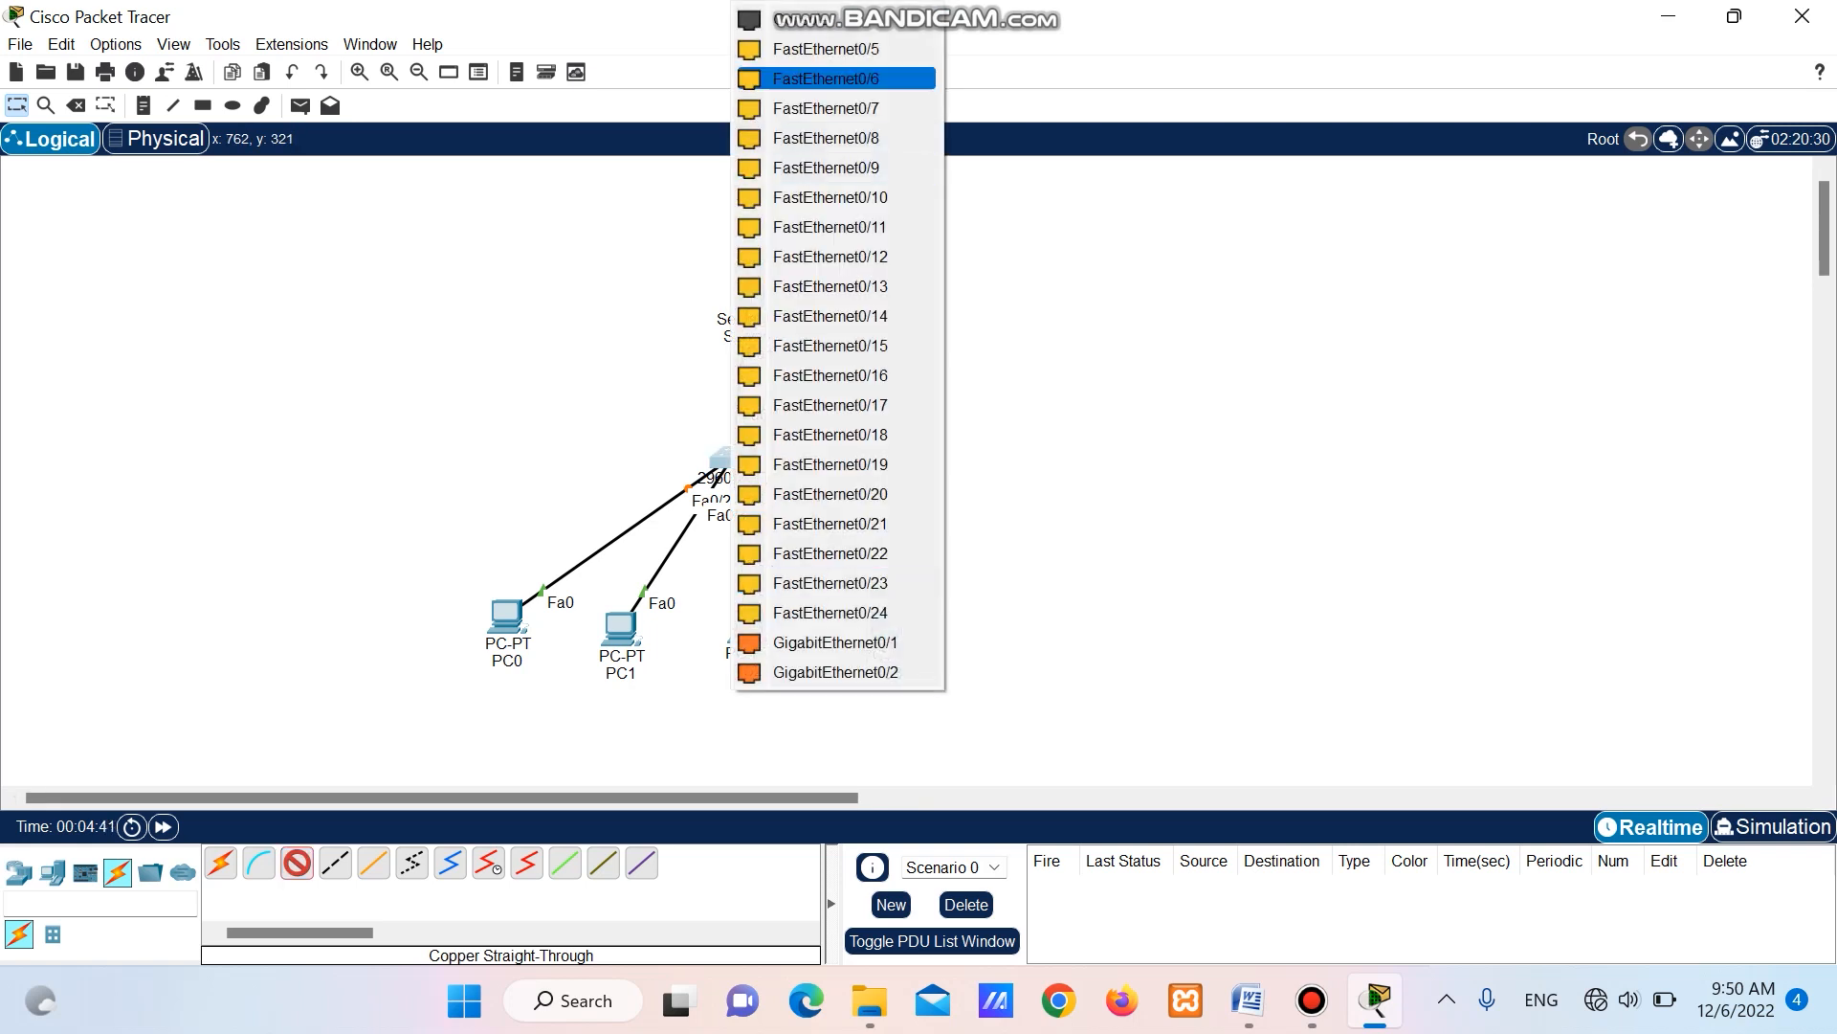
pyautogui.click(832, 49)
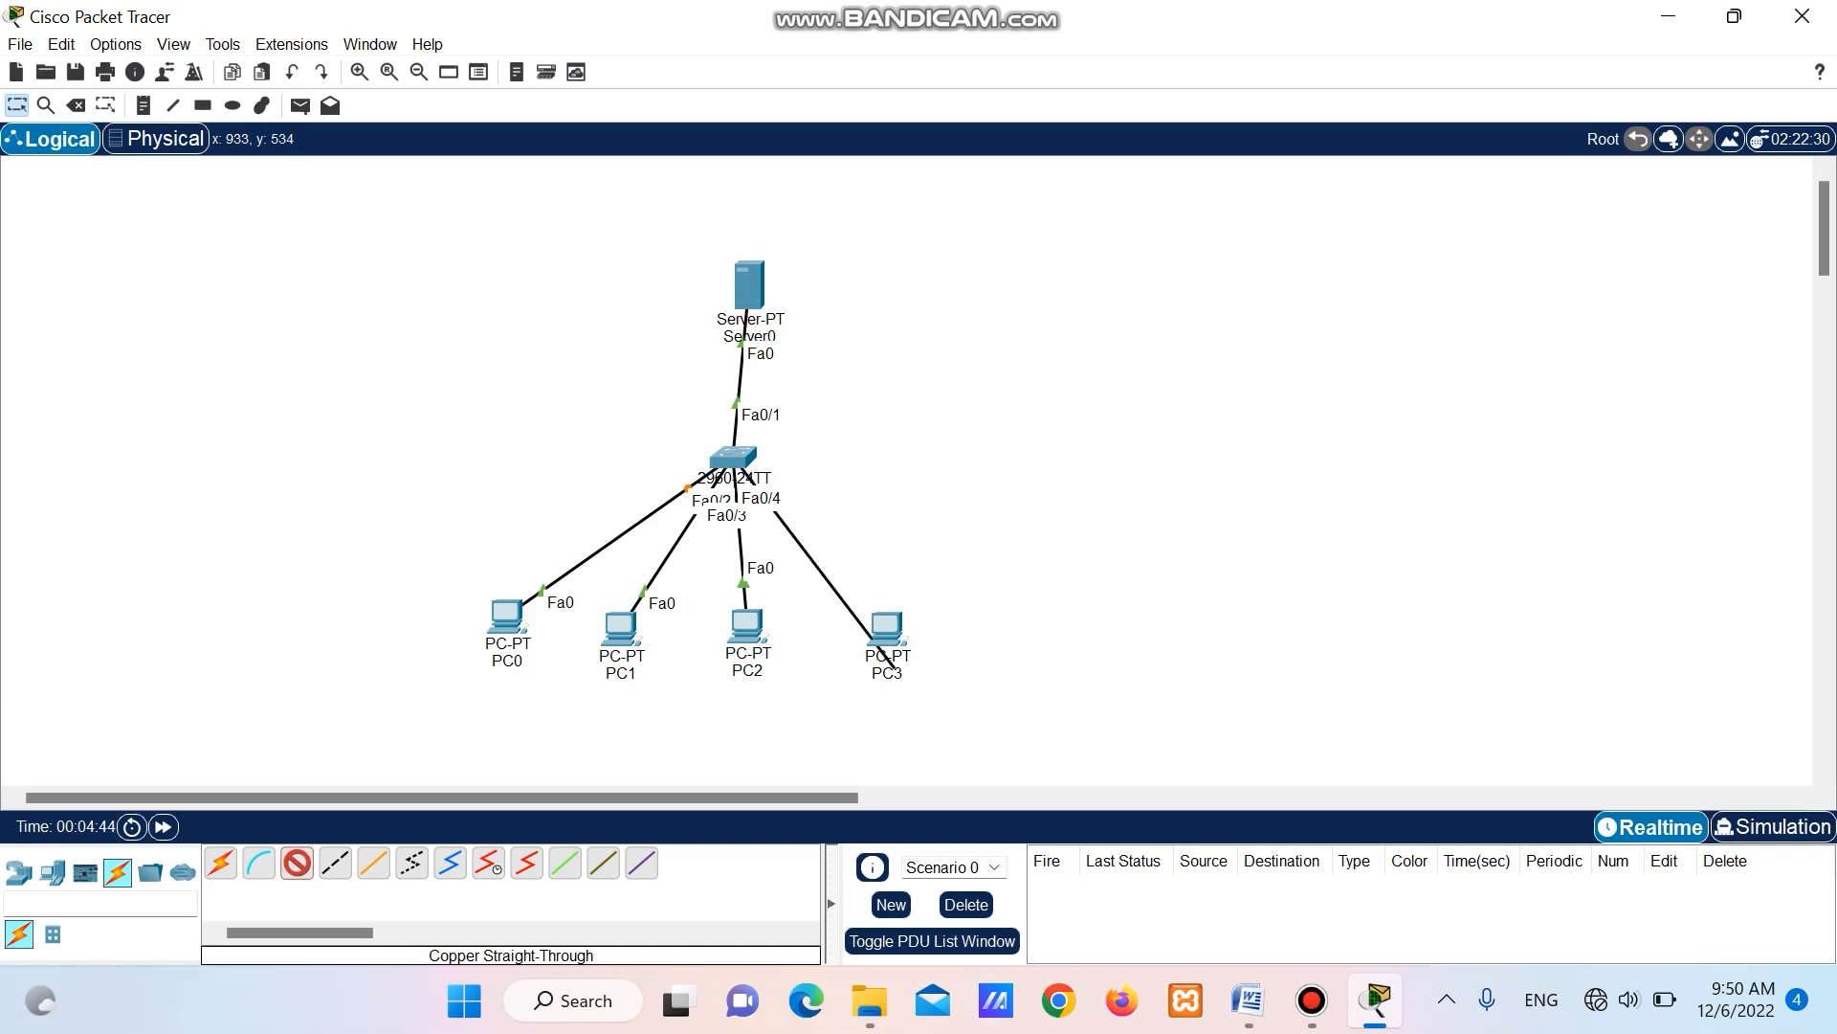
pyautogui.click(890, 670)
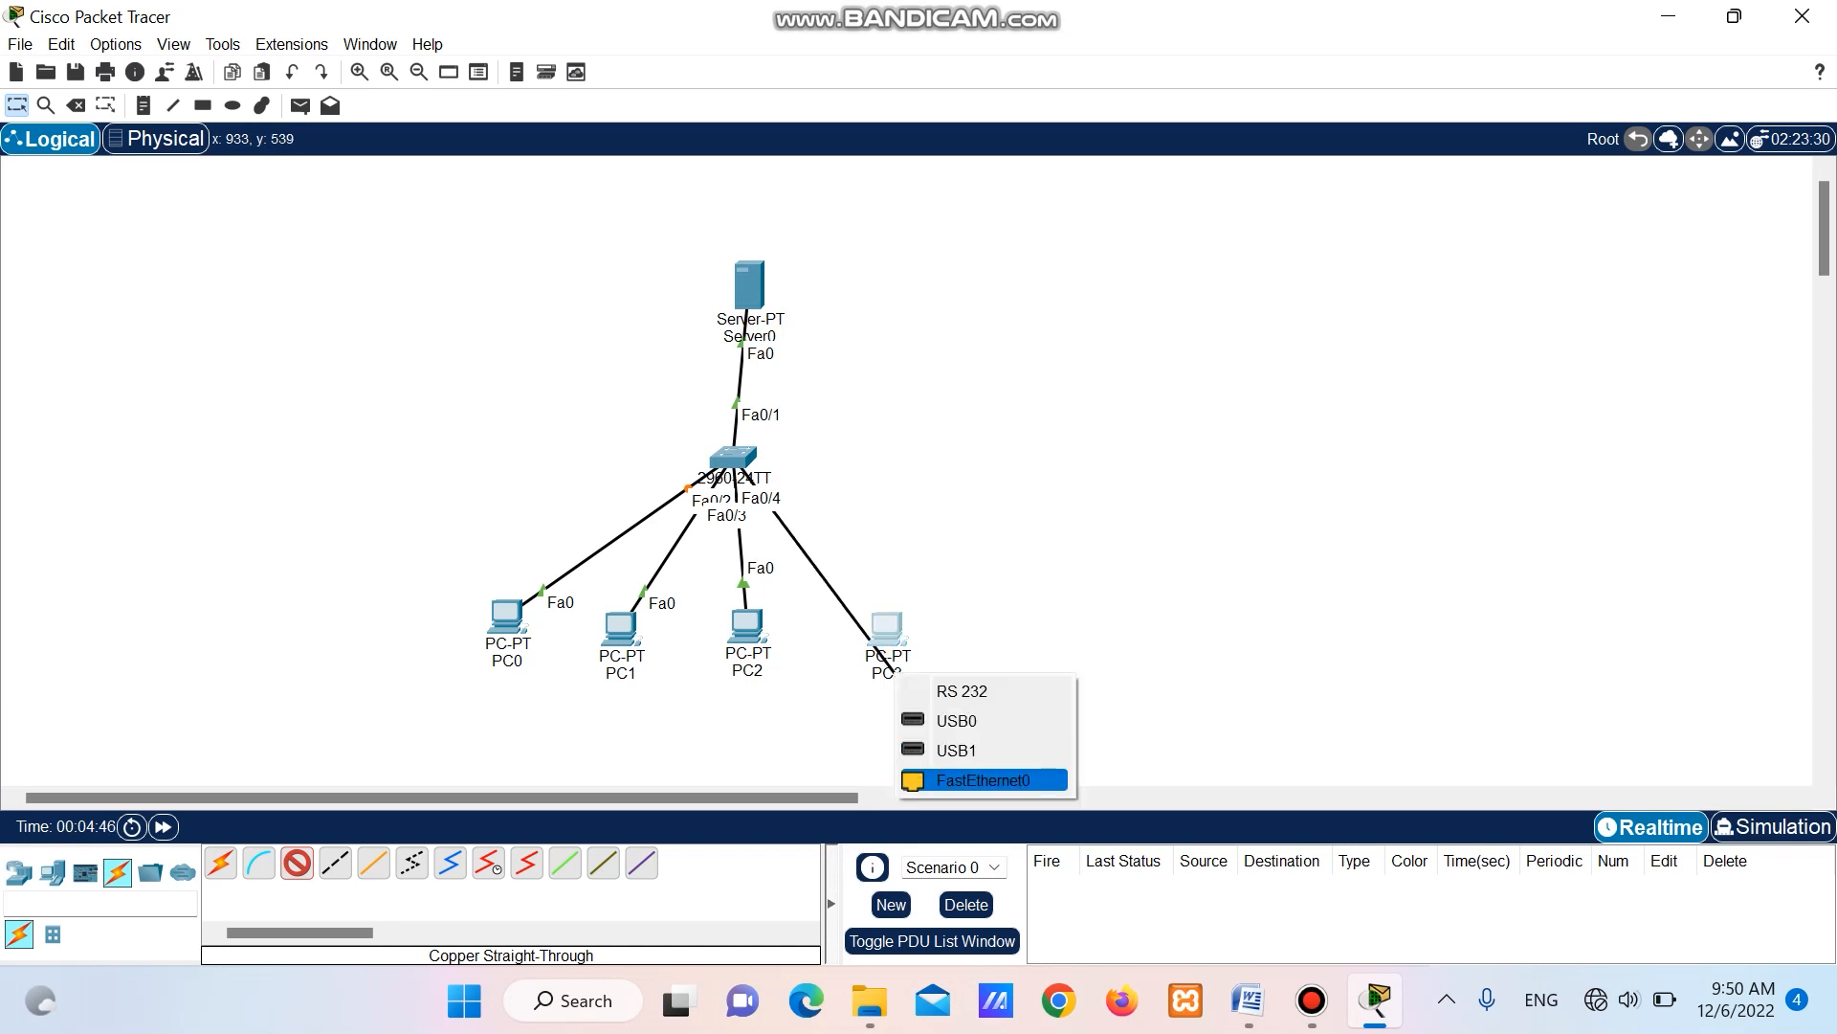
pyautogui.click(983, 780)
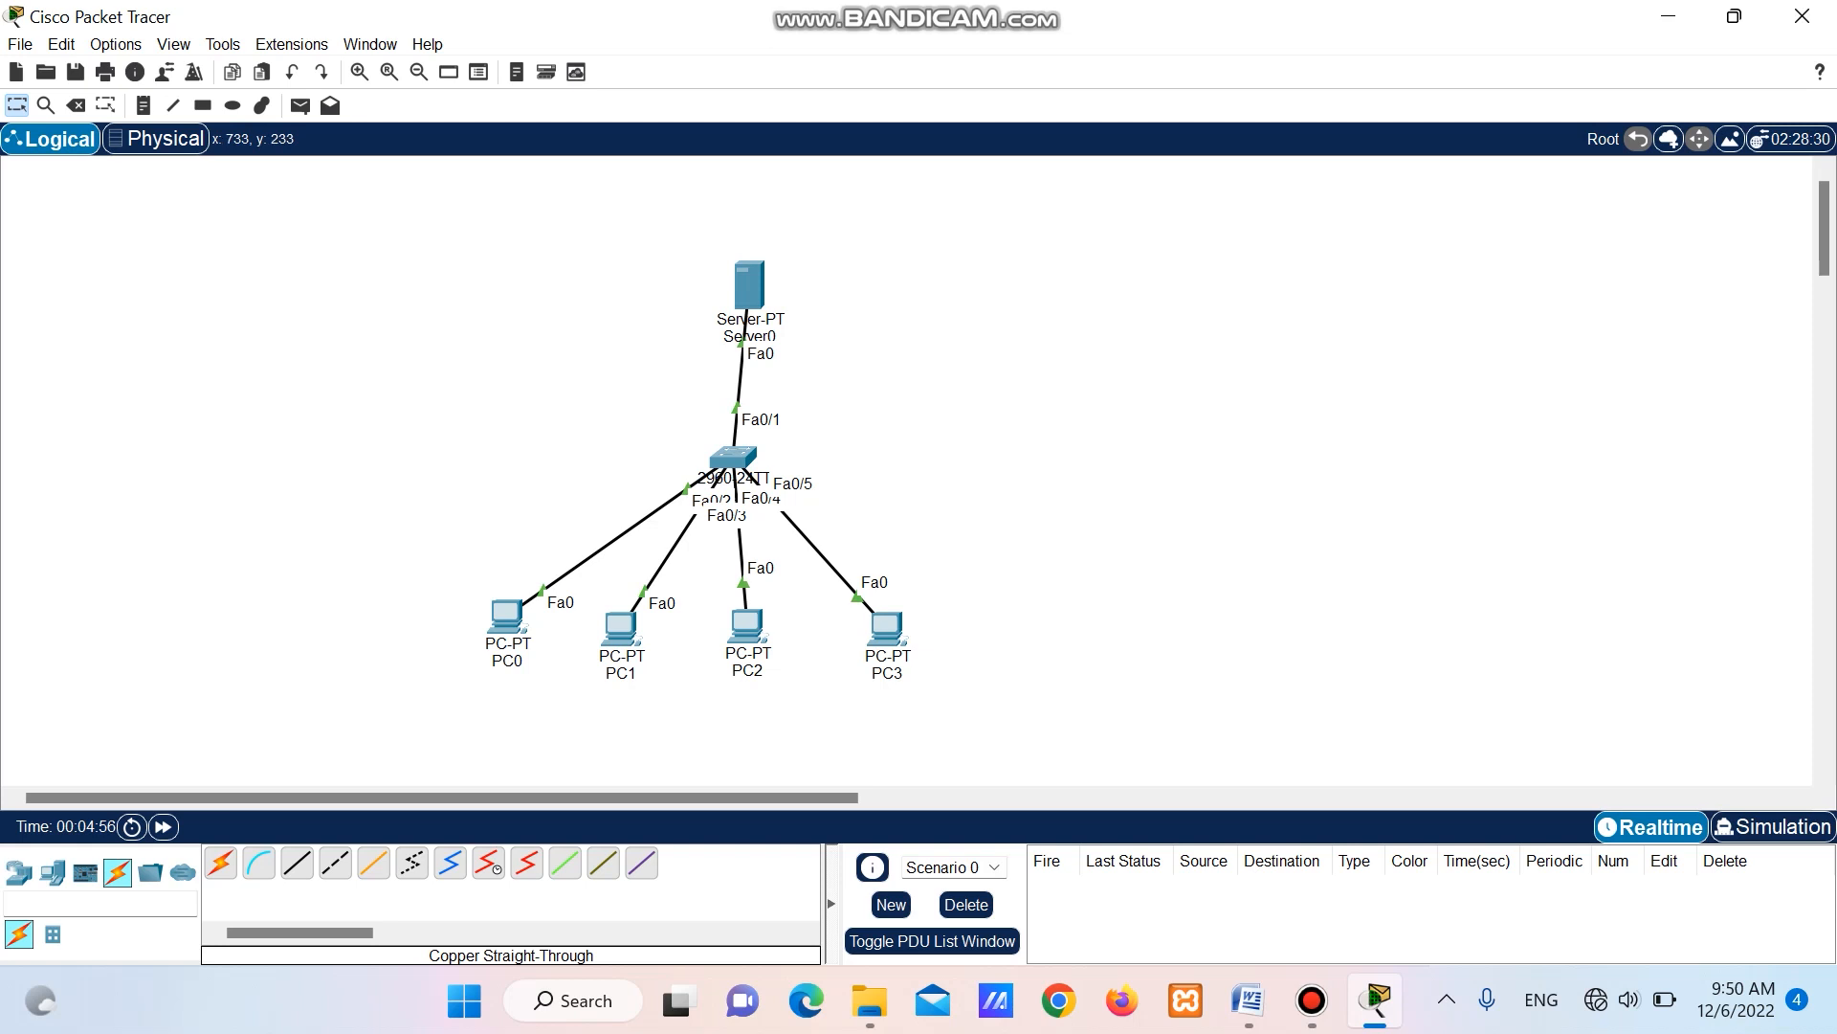
pyautogui.click(747, 287)
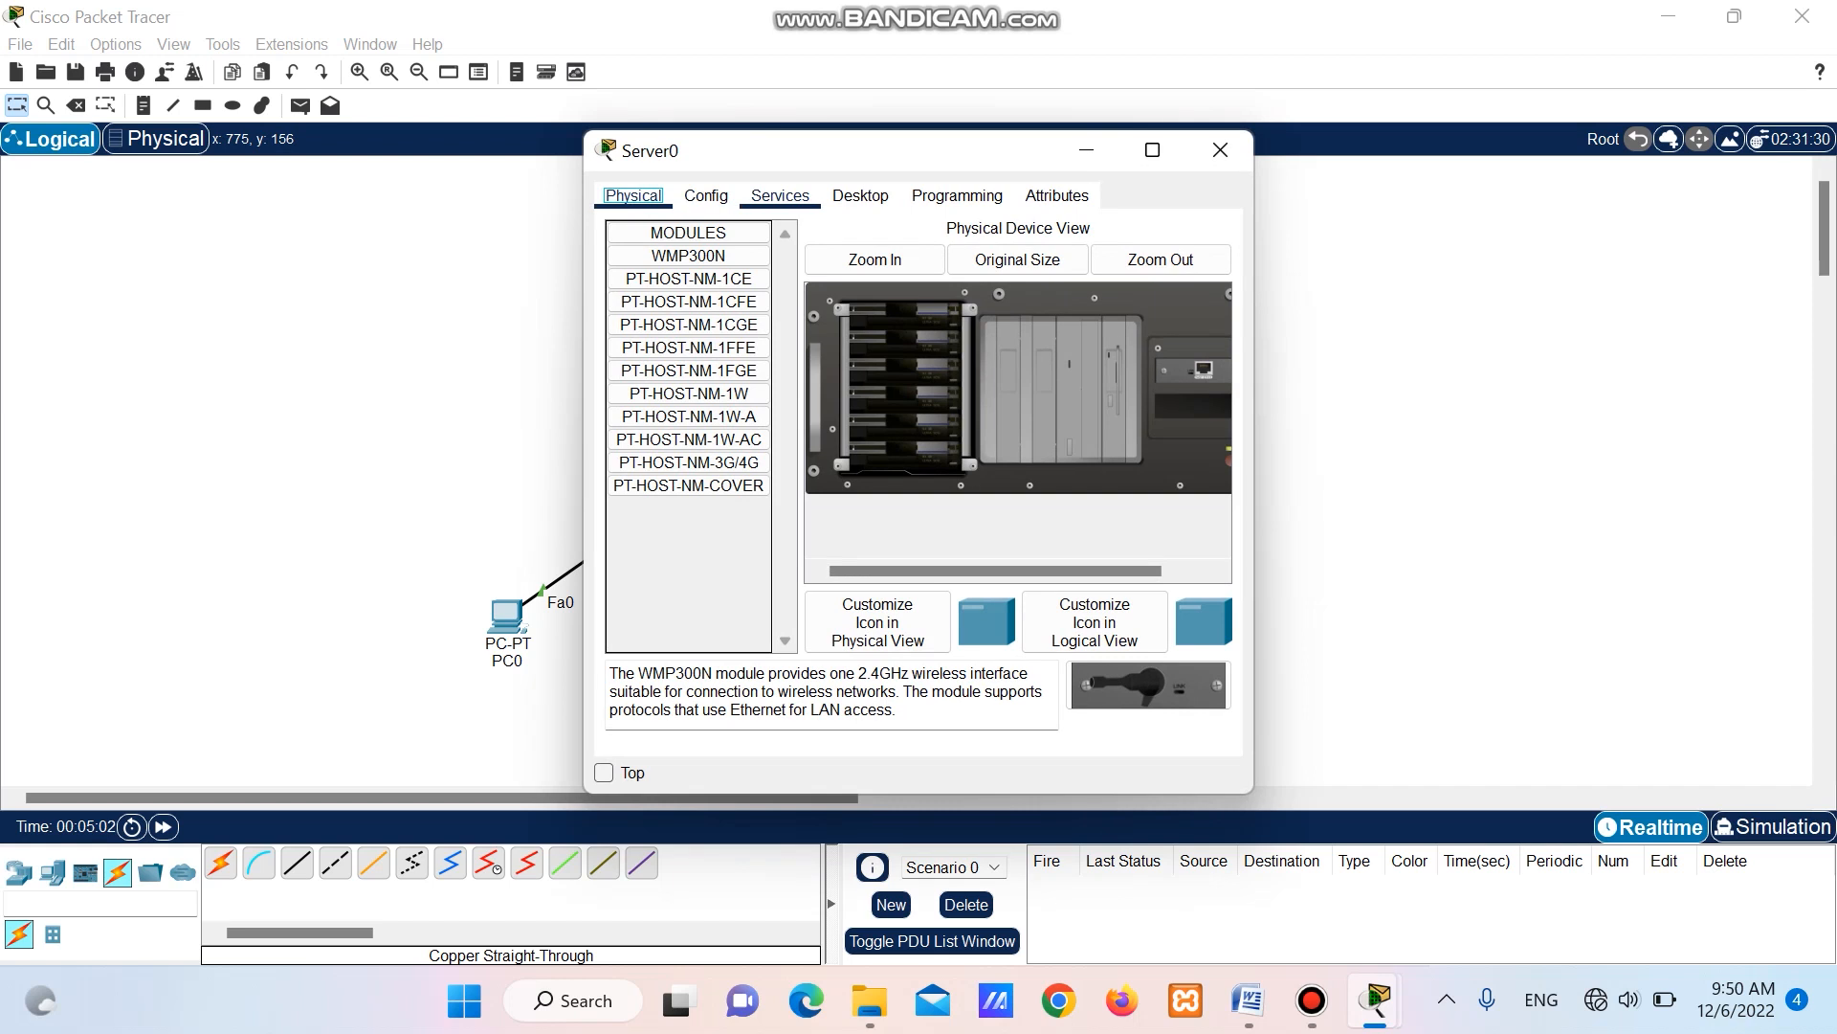
# In Server0's DHCP service, enter start address 192.168.1.2.
pyautogui.click(780, 195)
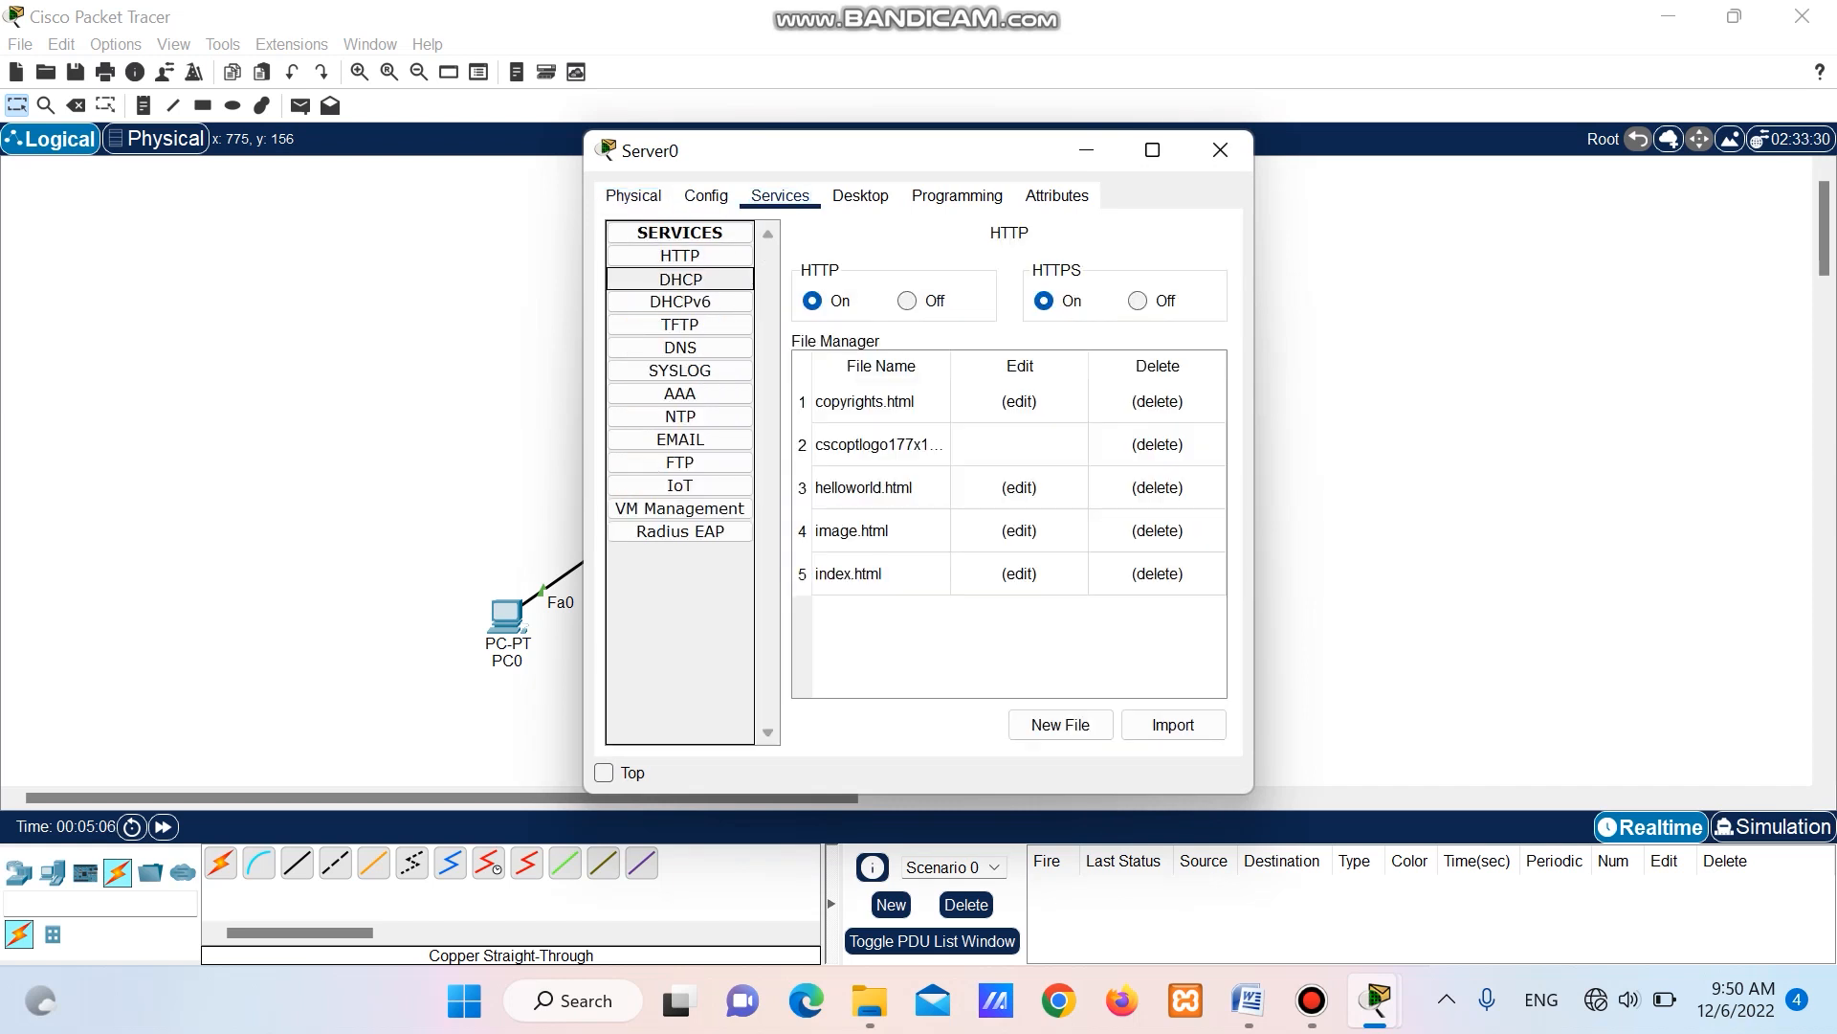
pyautogui.click(680, 279)
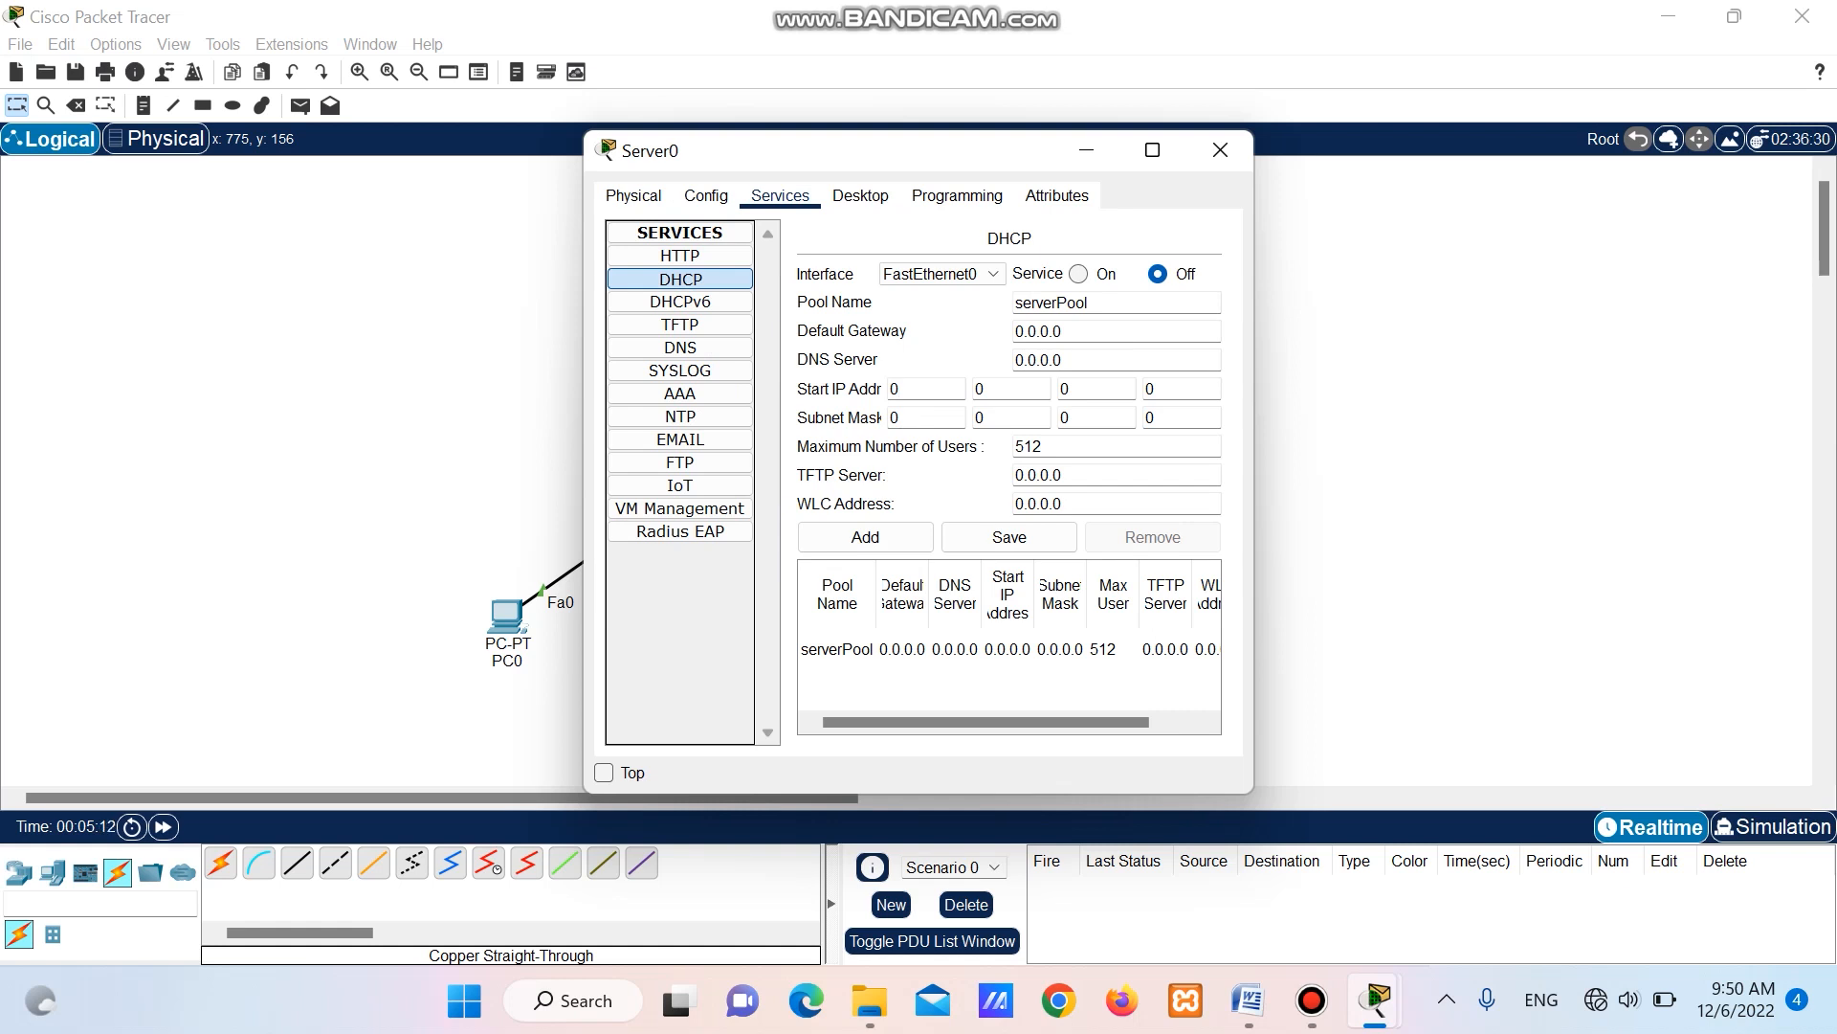
pyautogui.write('11')
pyautogui.press('BackSpace')
pyautogui.press('BackSpace')
pyautogui.press('BackSpace')
pyautogui.write('192')
pyautogui.click(996, 389)
pyautogui.write('16')
pyautogui.press('BackSpace')
pyautogui.press('BackSpace')
pyautogui.press('BackSpace')
pyautogui.write('168')
pyautogui.click(1079, 389)
pyautogui.write('1')
pyautogui.press('BackSpace')
pyautogui.press('BackSpace')
pyautogui.write('1')
pyautogui.press('Tab')
pyautogui.press('BackSpace')
pyautogui.write('2')
# Set the pool's subnet mask to 255.255.255.252, save the pool and close Server0.
pyautogui.press('Tab')
pyautogui.press('BackSpace')
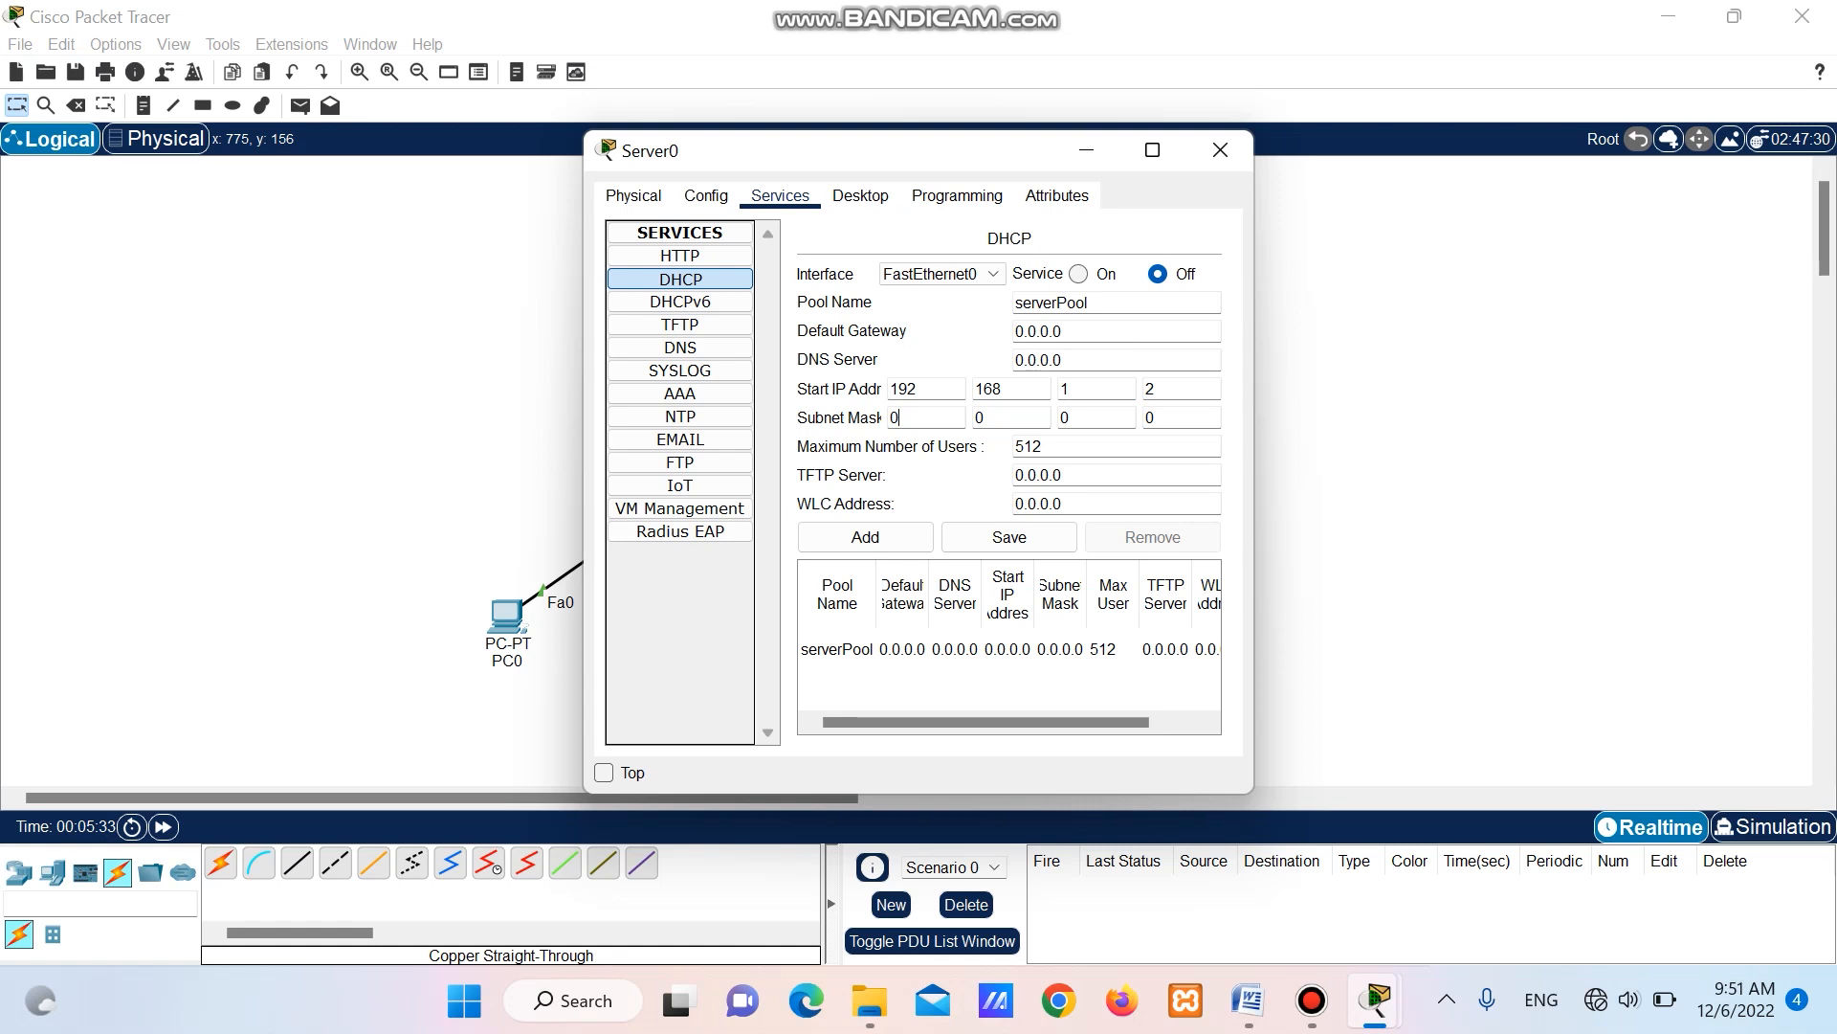
pyautogui.write('255')
pyautogui.press('Tab')
pyautogui.press('BackSpace')
pyautogui.write('255')
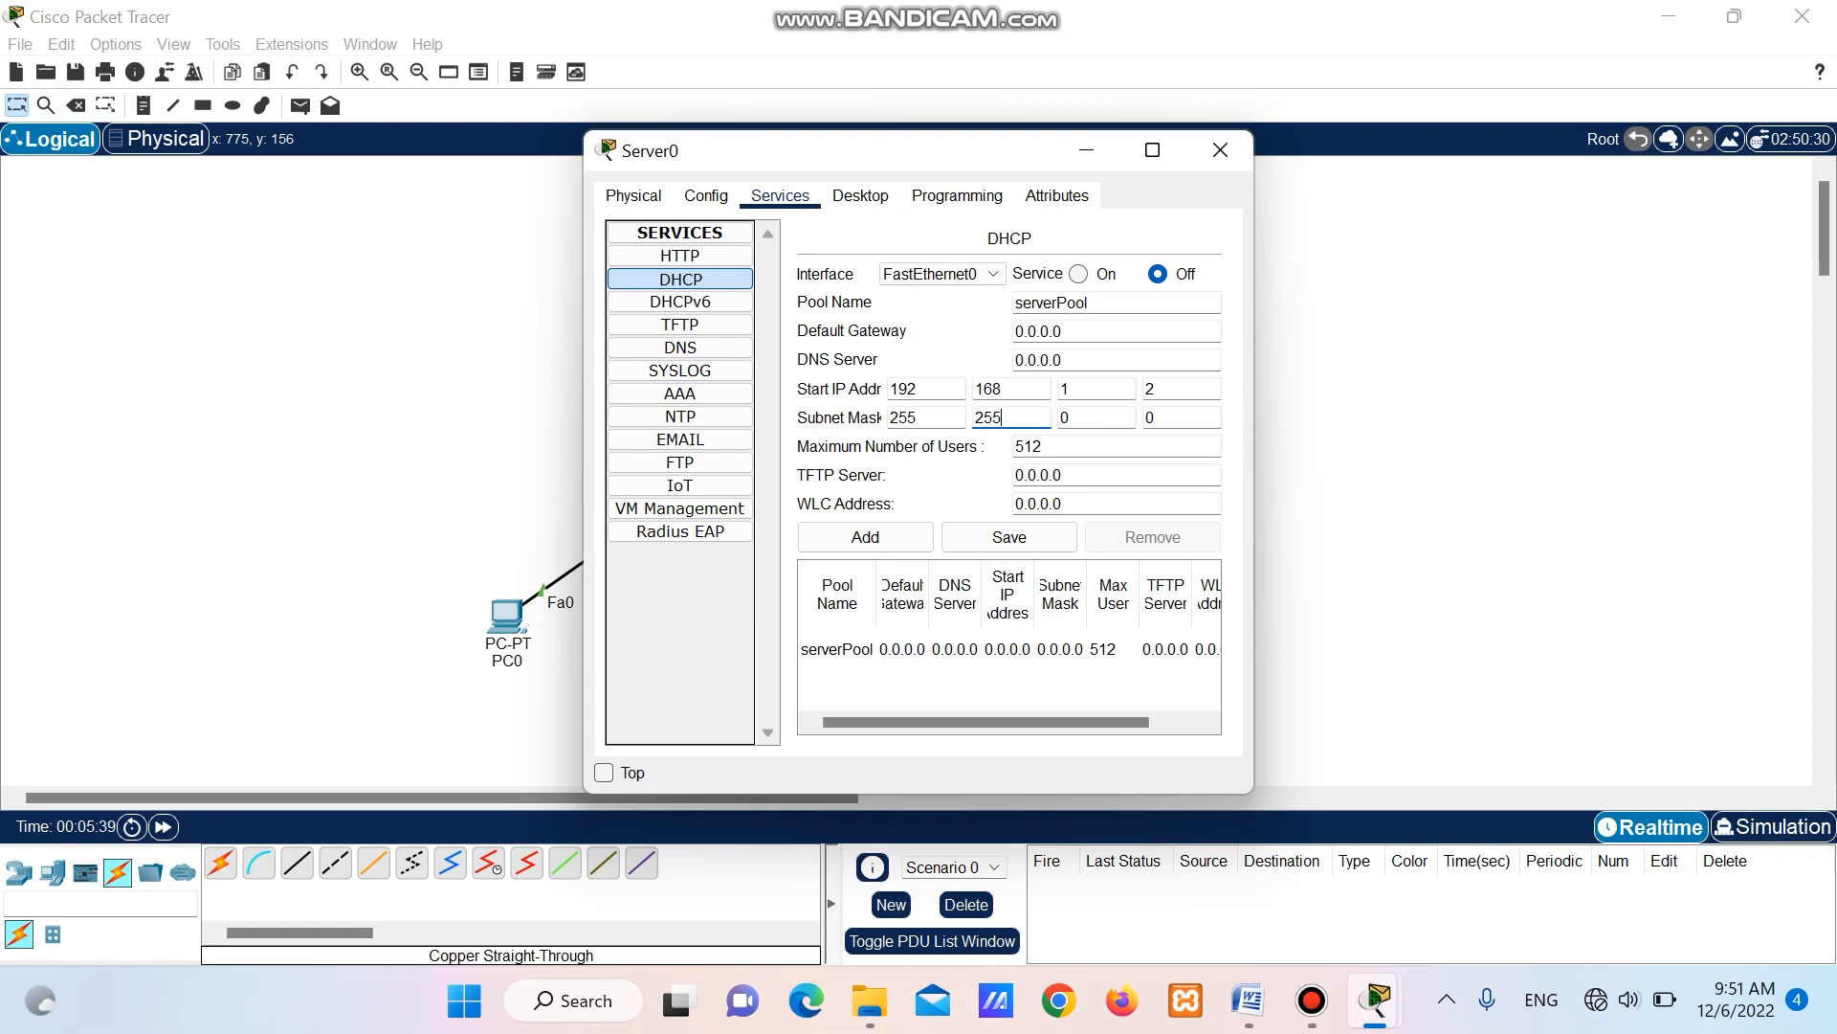
pyautogui.press('Tab')
pyautogui.press('BackSpace')
pyautogui.write('255')
pyautogui.press('Tab')
pyautogui.click(1177, 417)
pyautogui.press('BackSpace')
pyautogui.write('252')
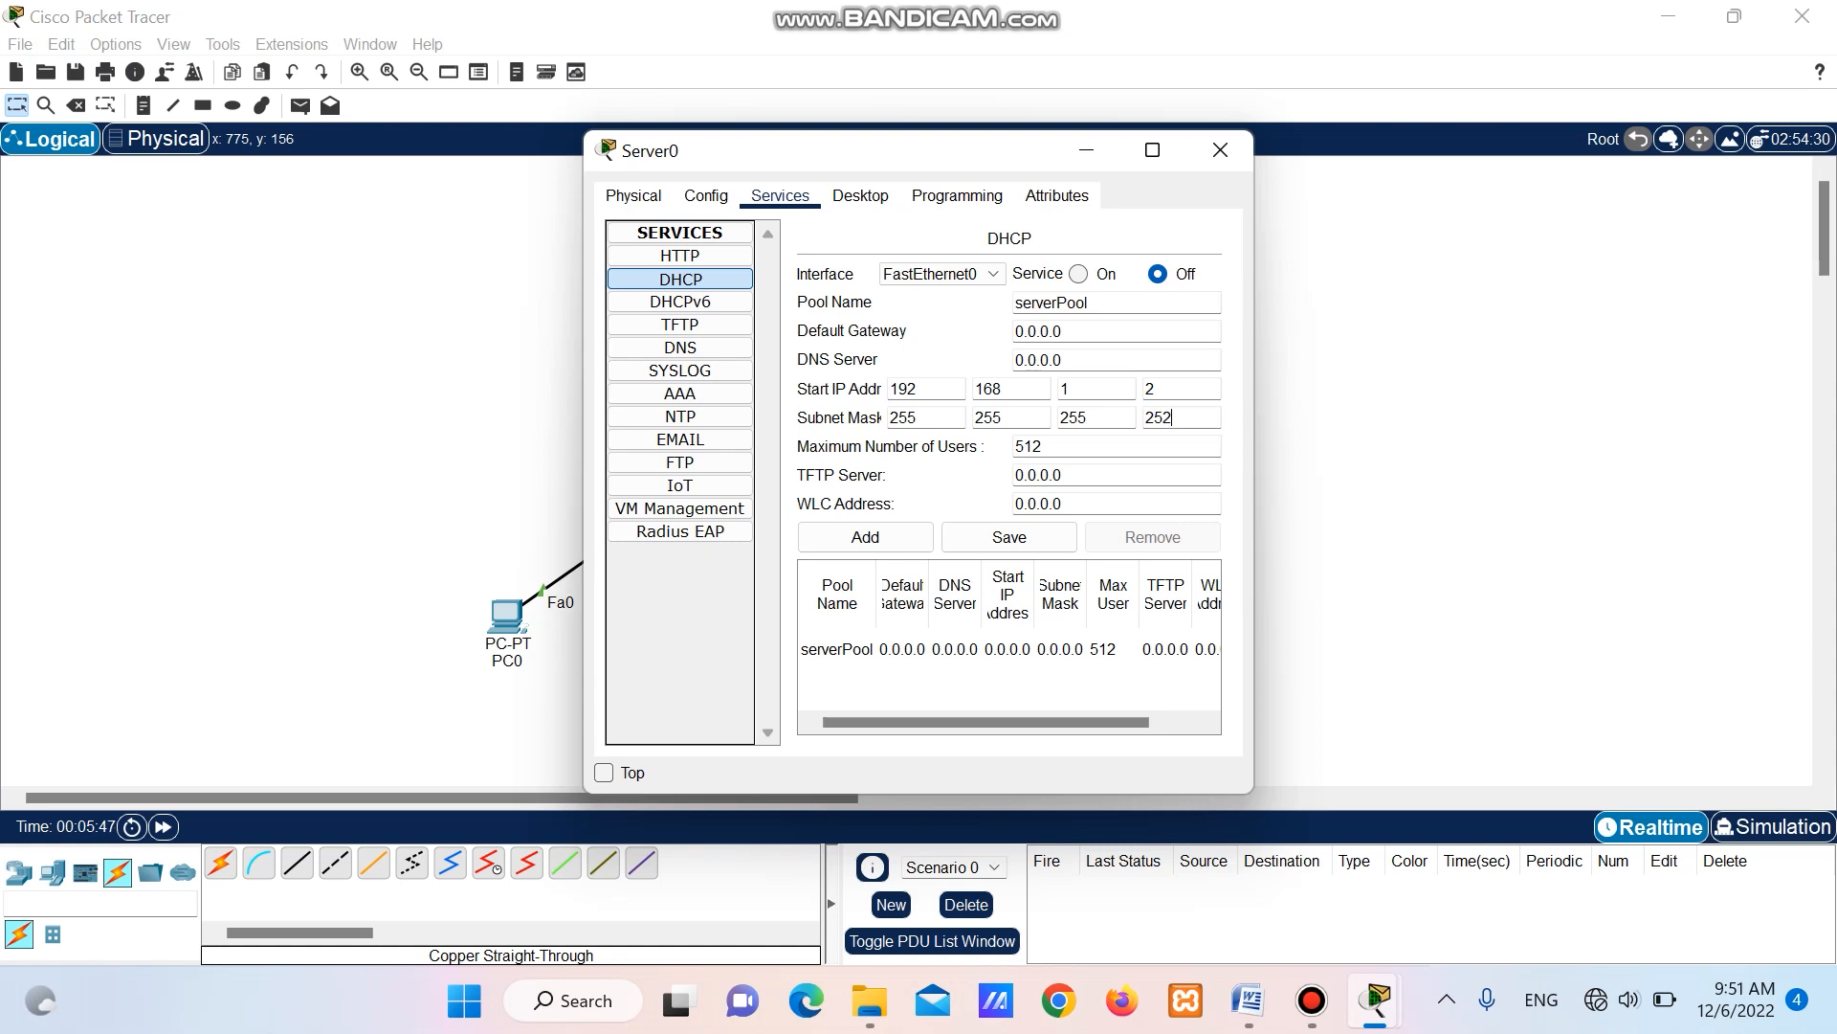
pyautogui.click(1010, 537)
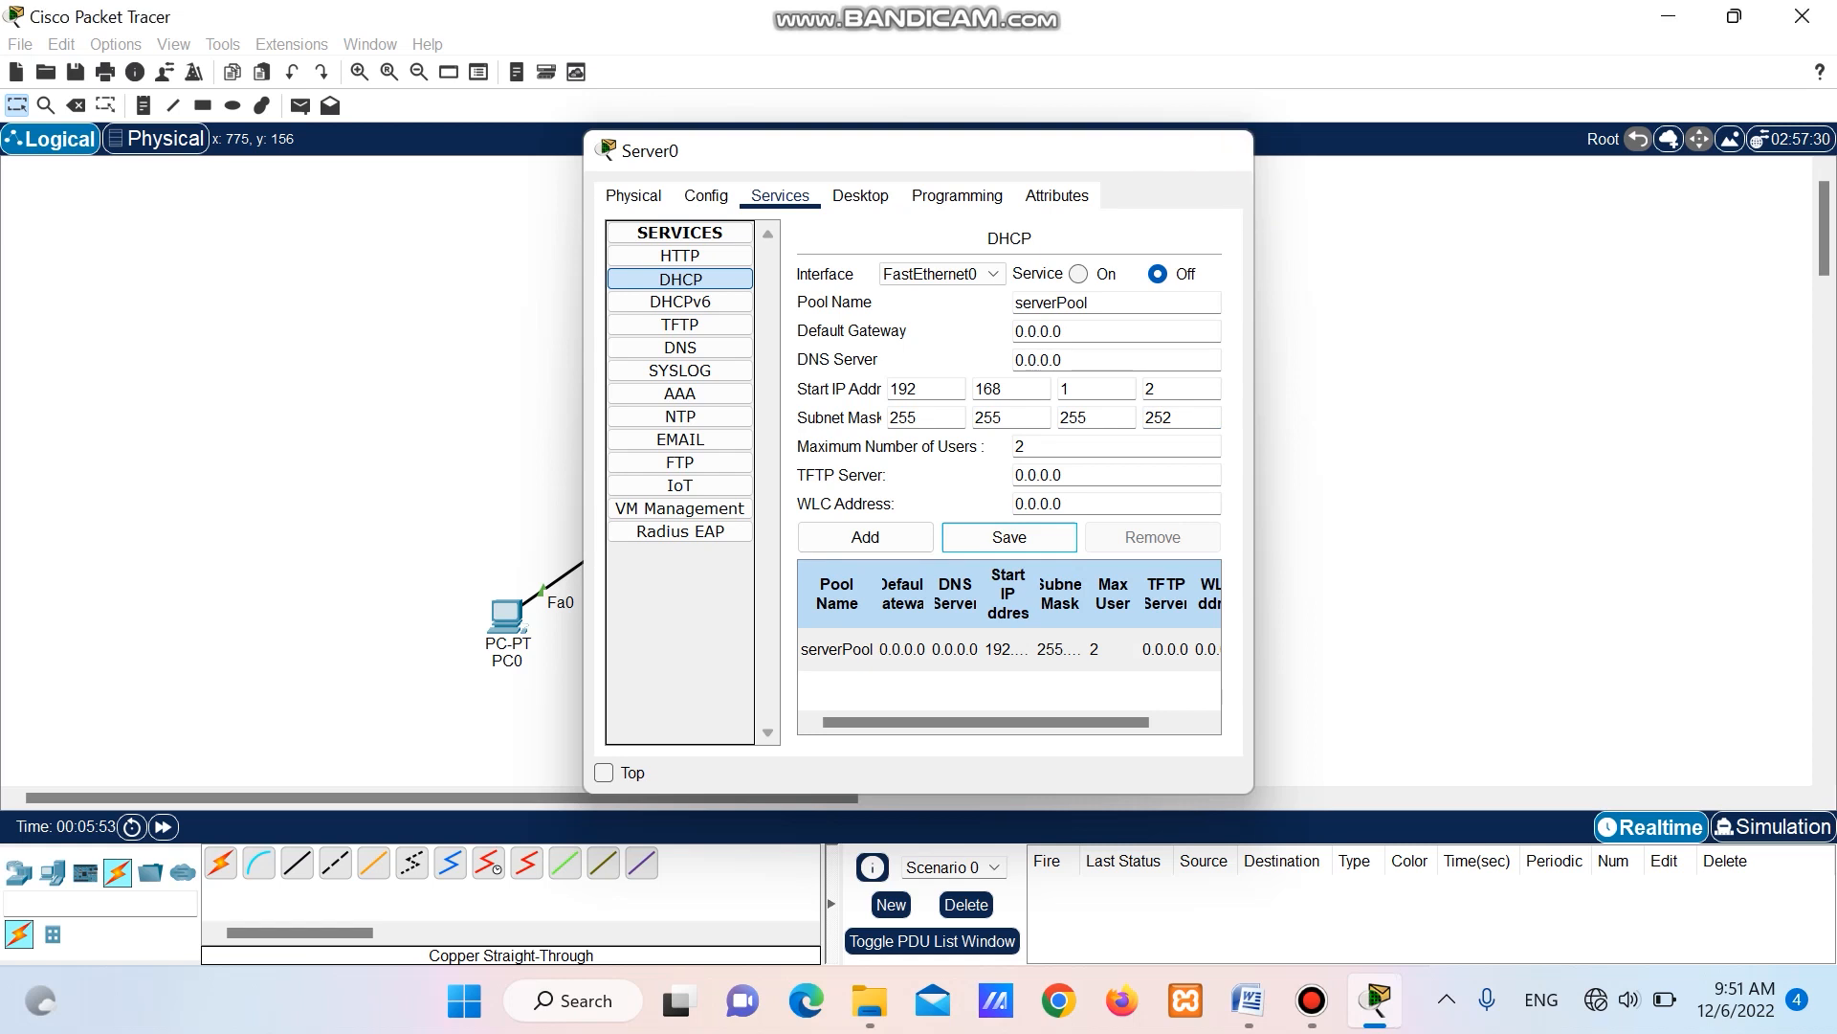
pyautogui.click(1221, 150)
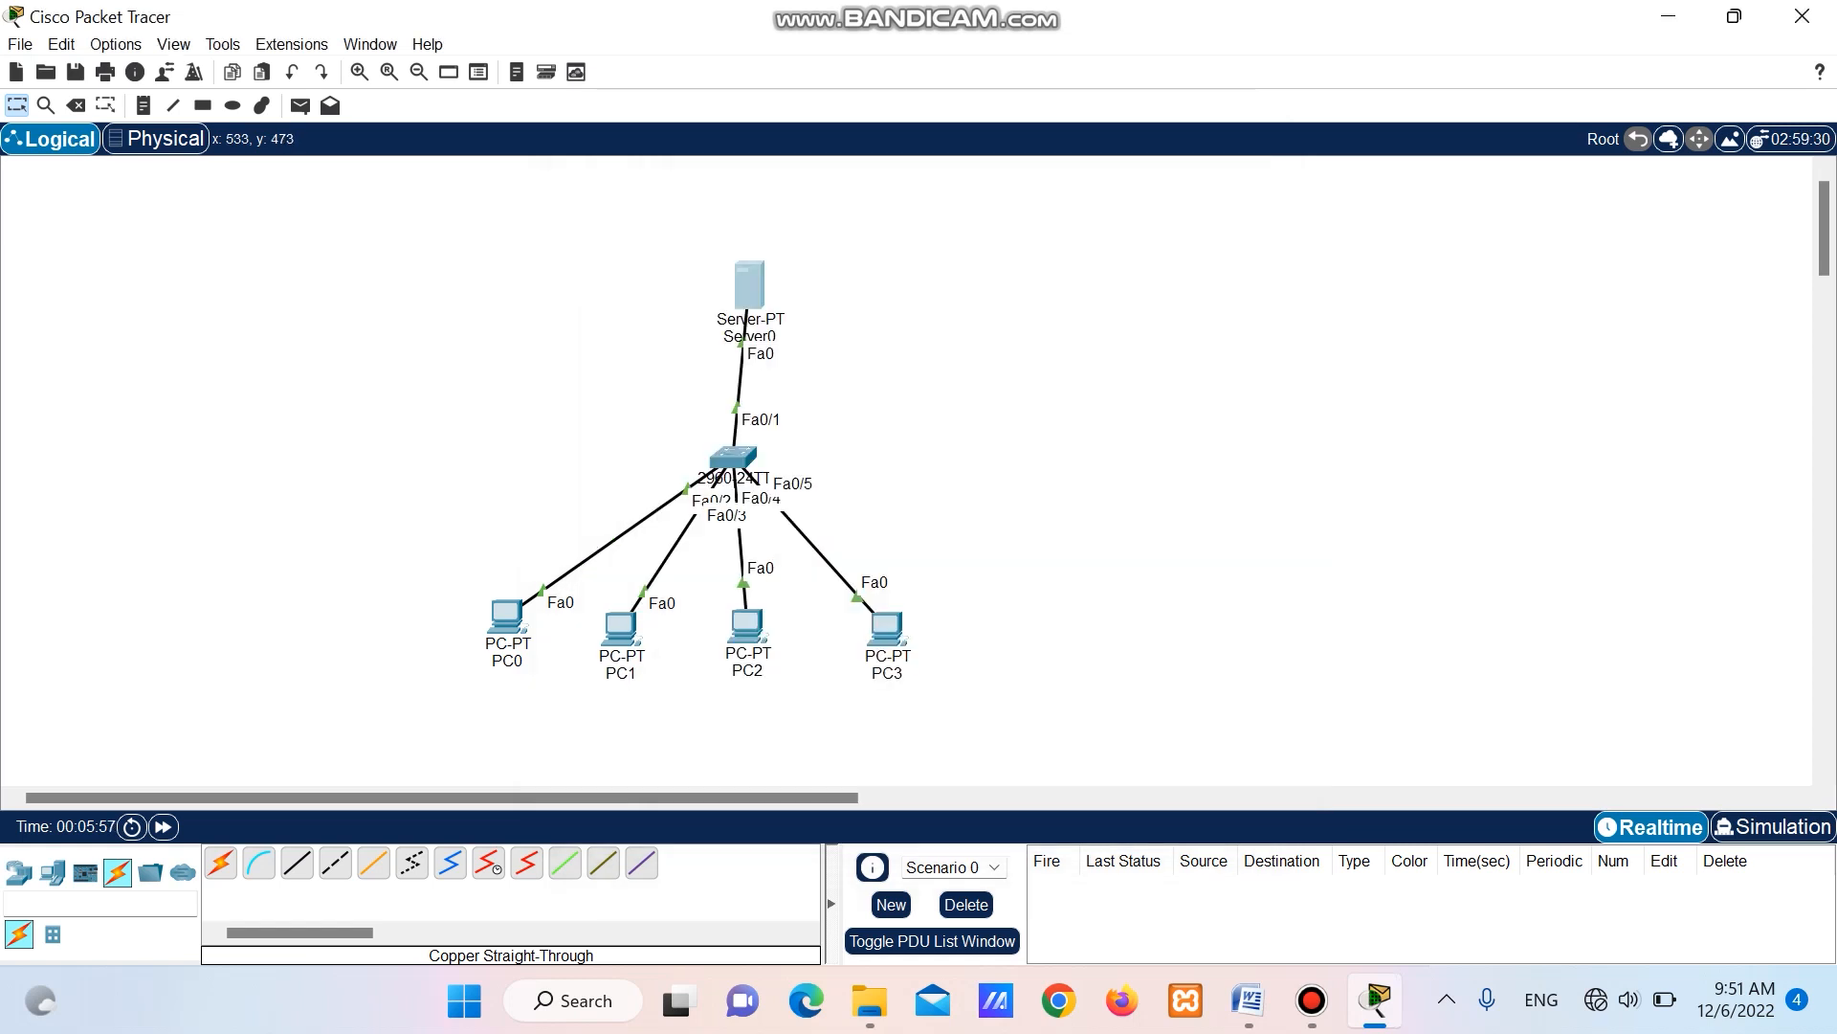
# Switch PC0's IP Configuration to DHCP addressing.
pyautogui.click(511, 612)
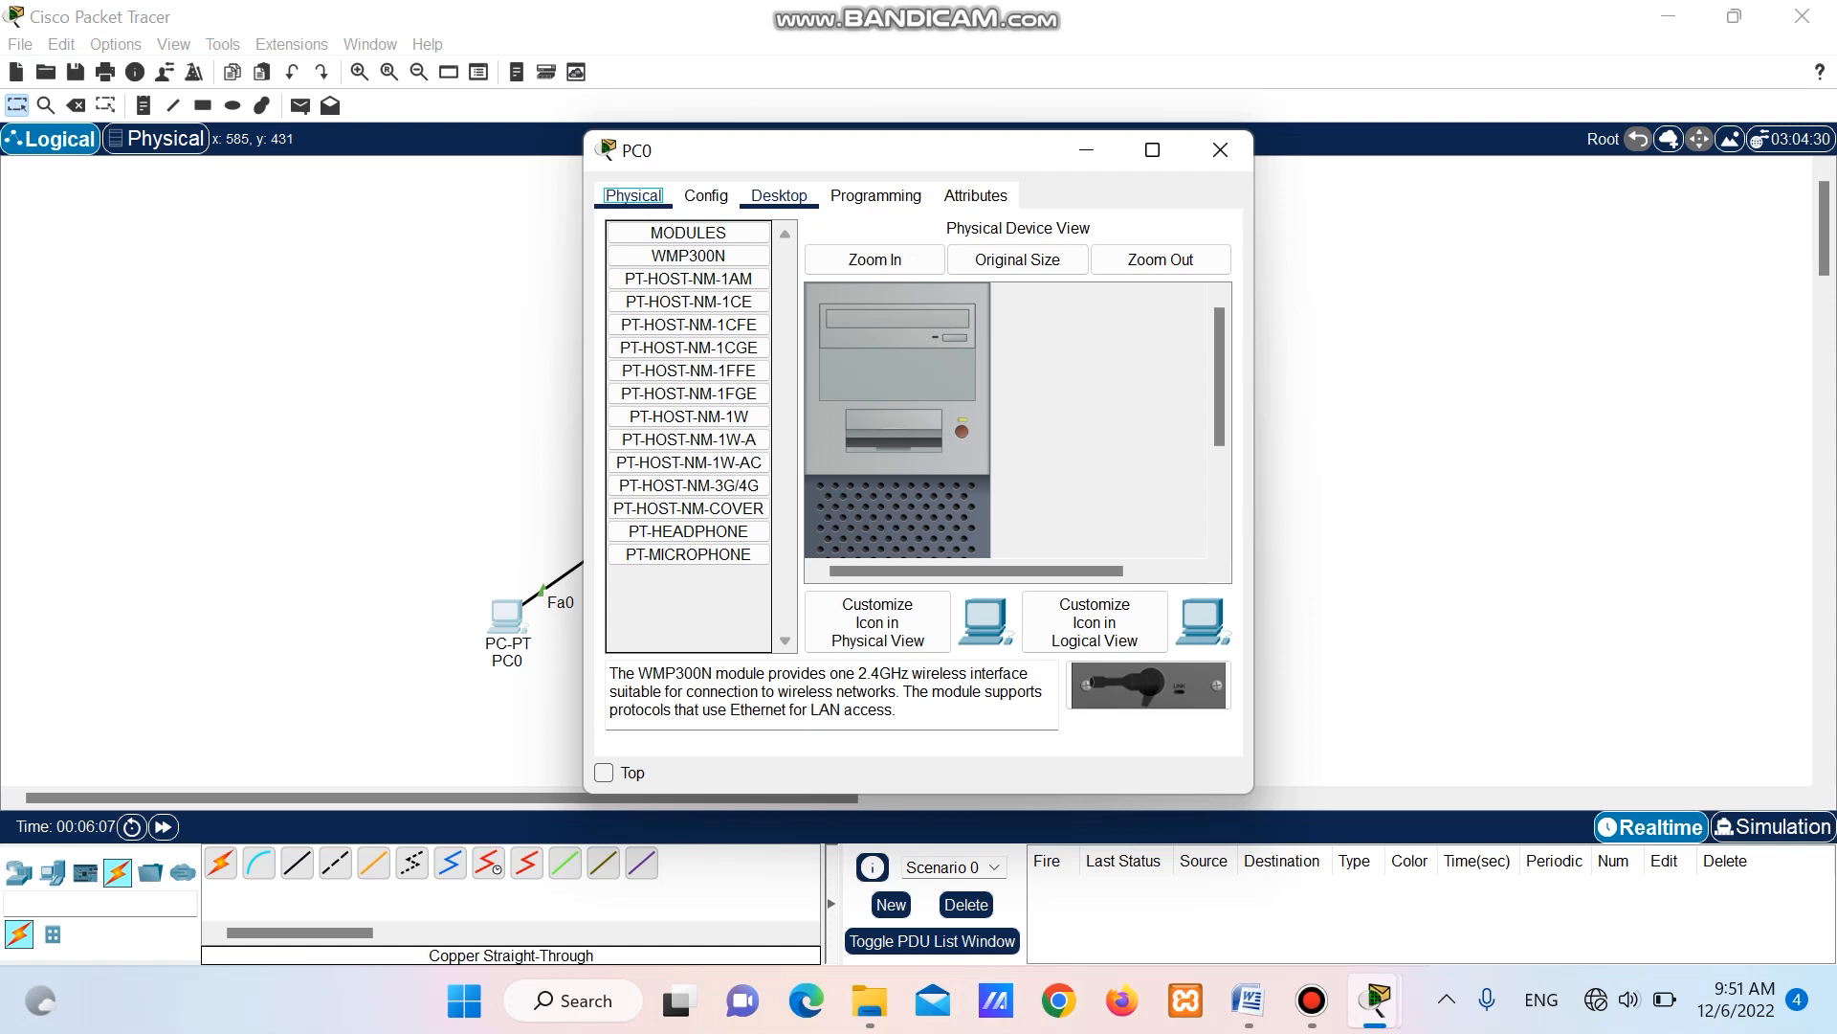
pyautogui.click(779, 195)
pyautogui.click(664, 274)
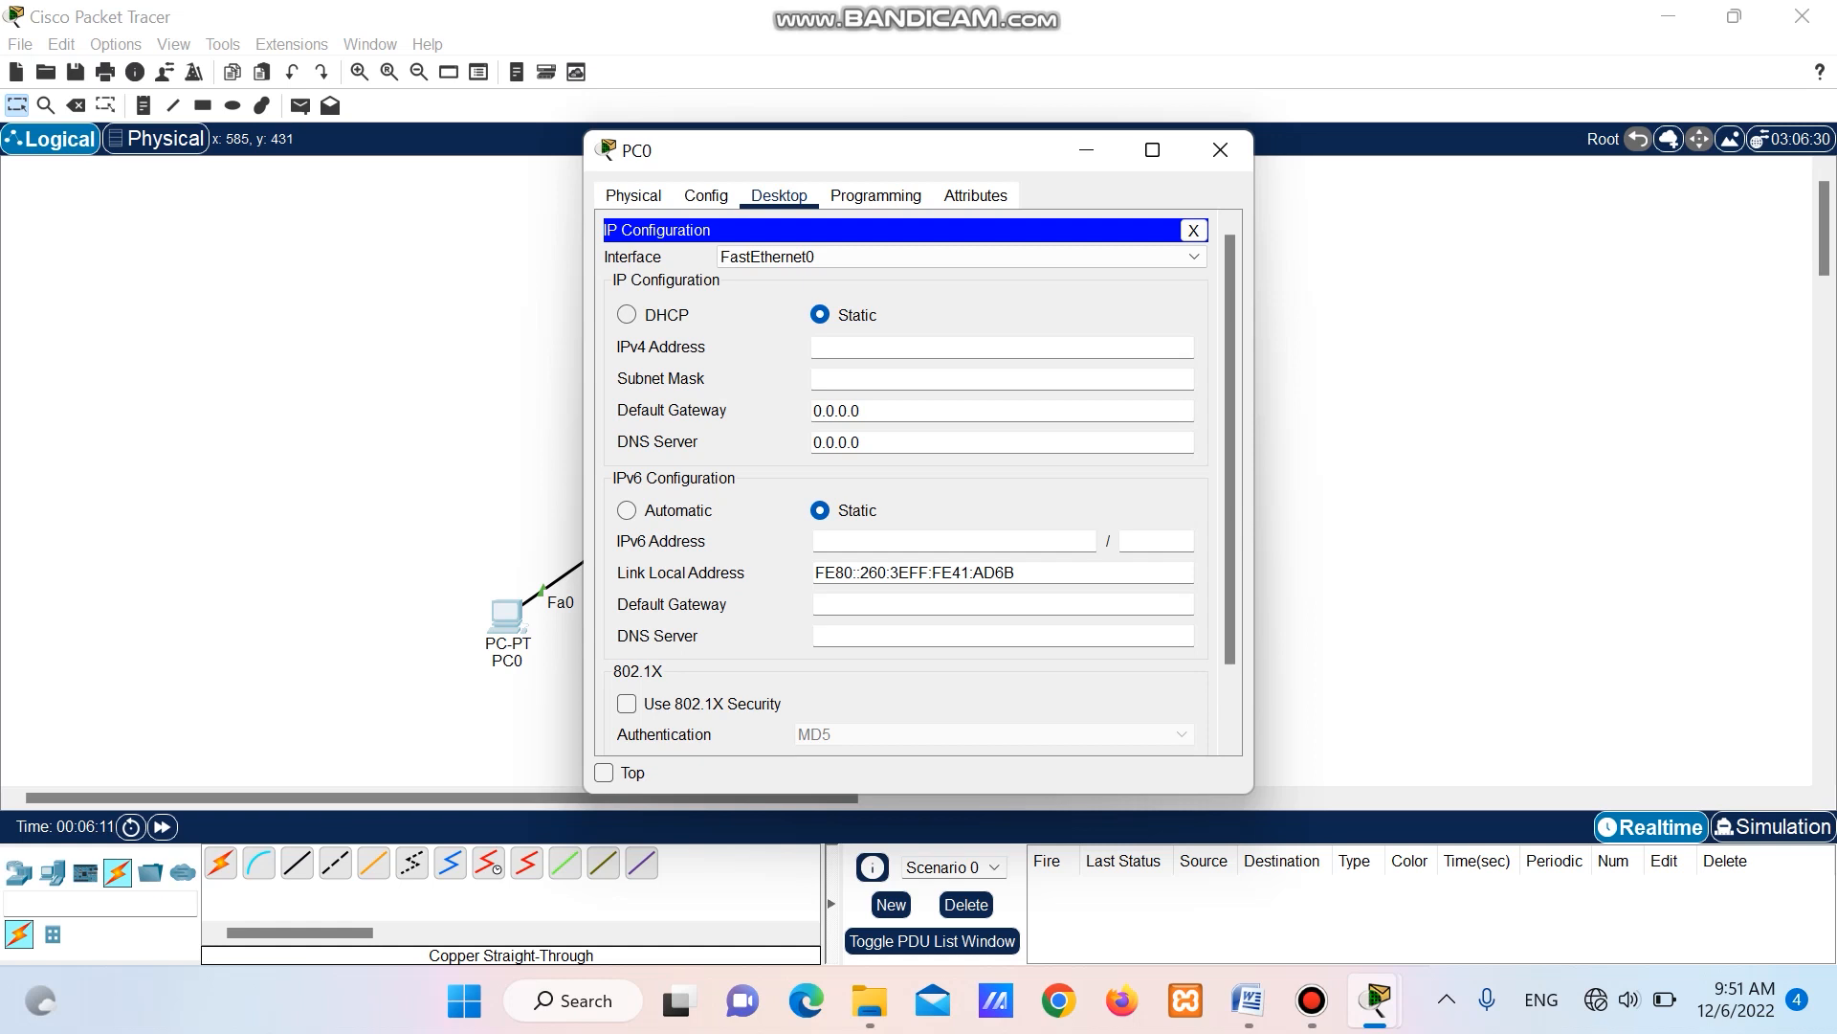
pyautogui.click(626, 315)
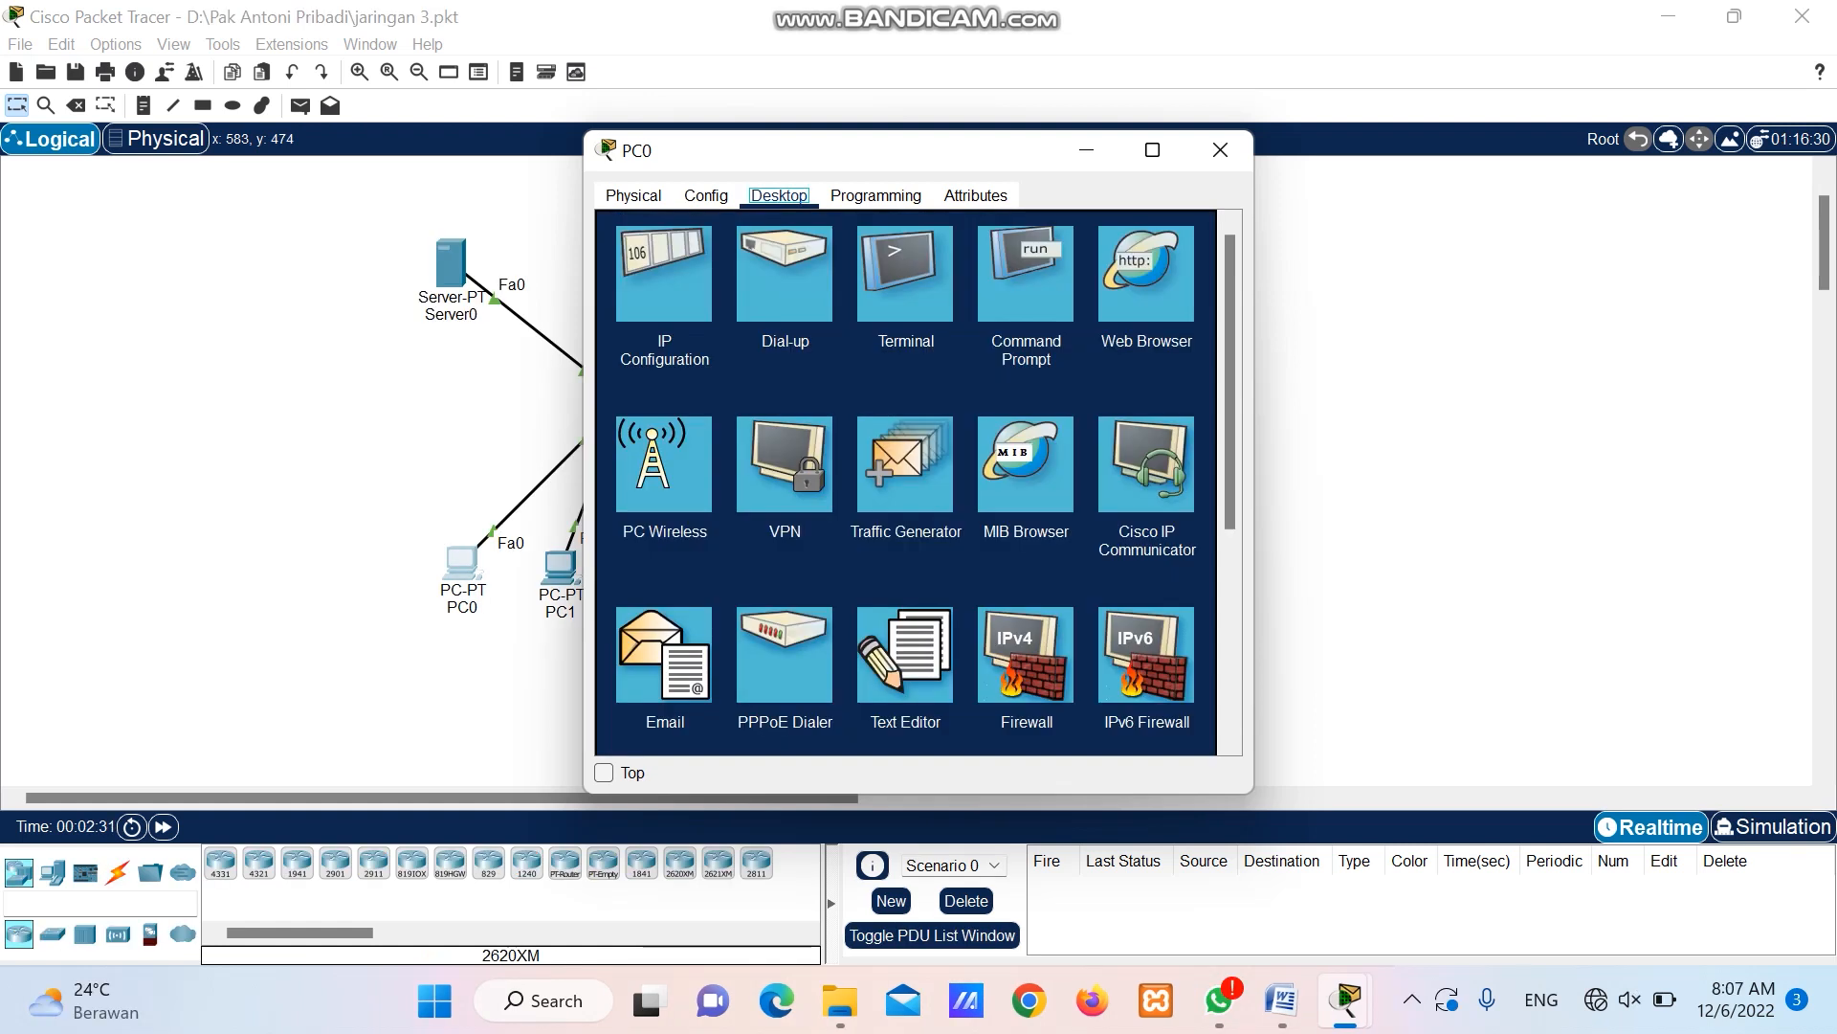
# Check PC0's IP Configuration shows DHCP address 192.168.1.2, mask 255.255.255.252.
pyautogui.click(664, 275)
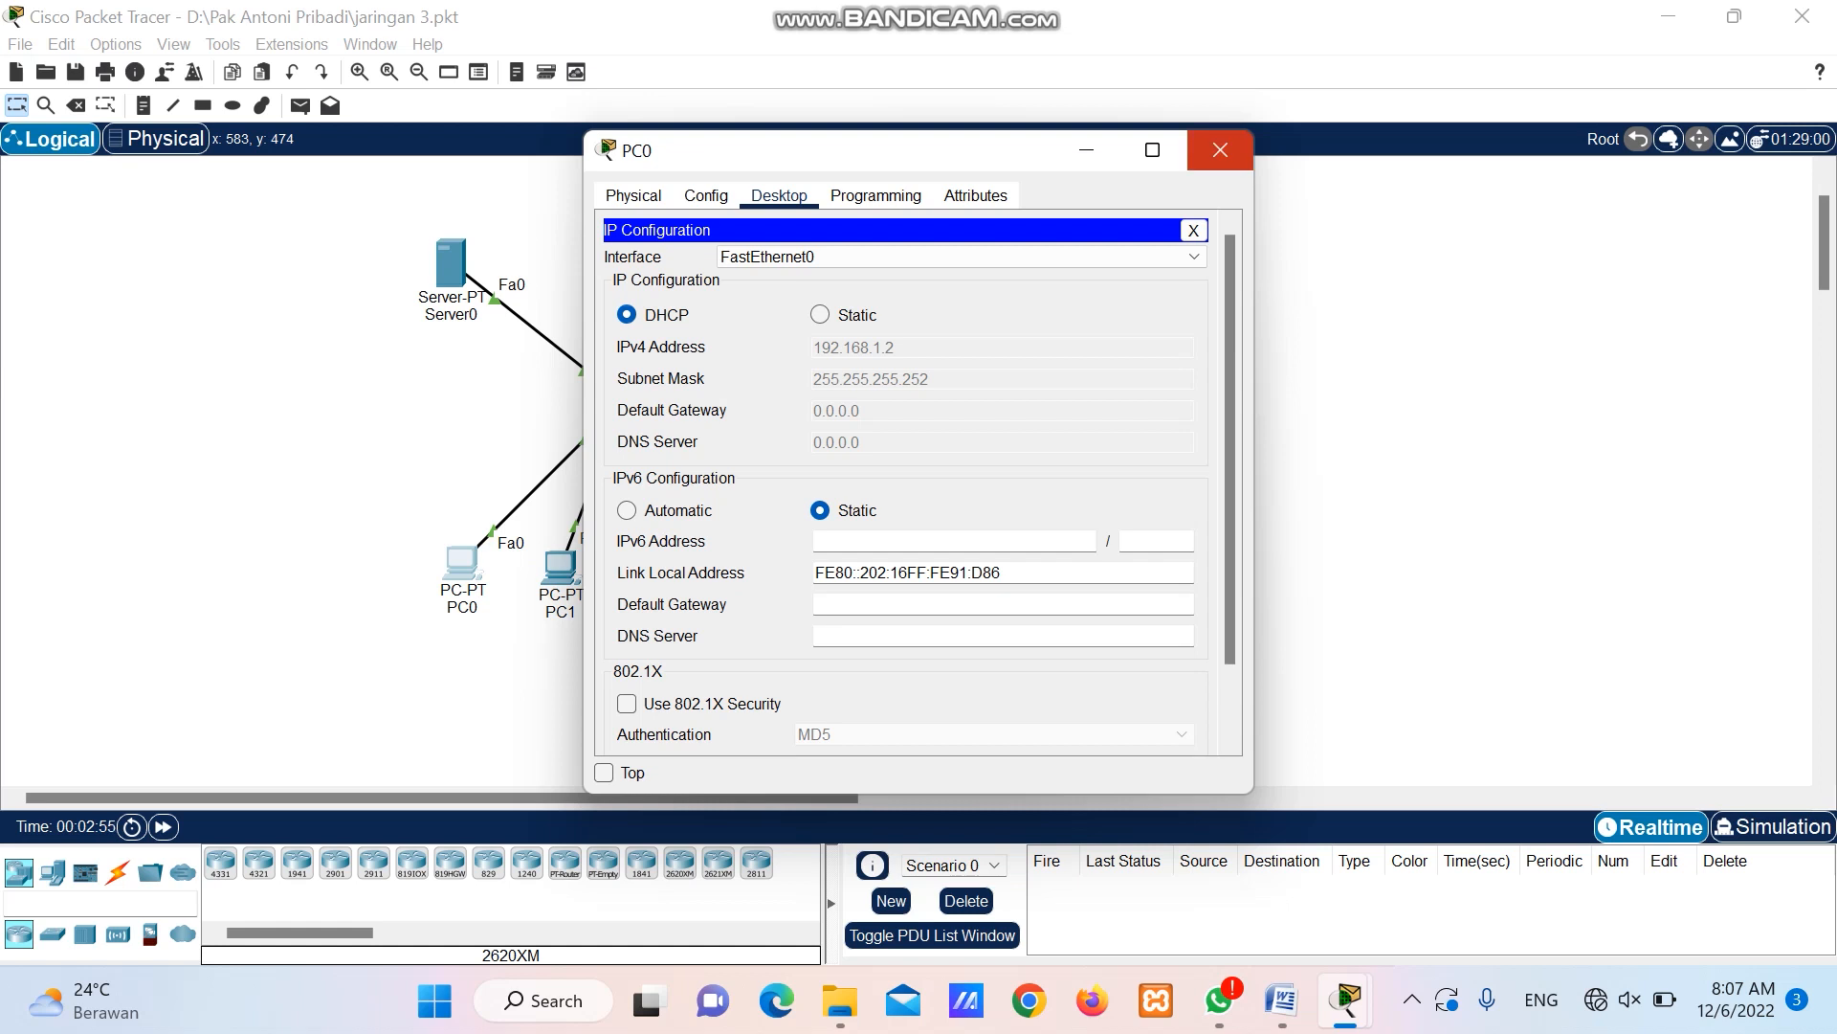
# Set PC1 to DHCP, which falls back to APIPA address 169.254.8.68.
pyautogui.click(1223, 156)
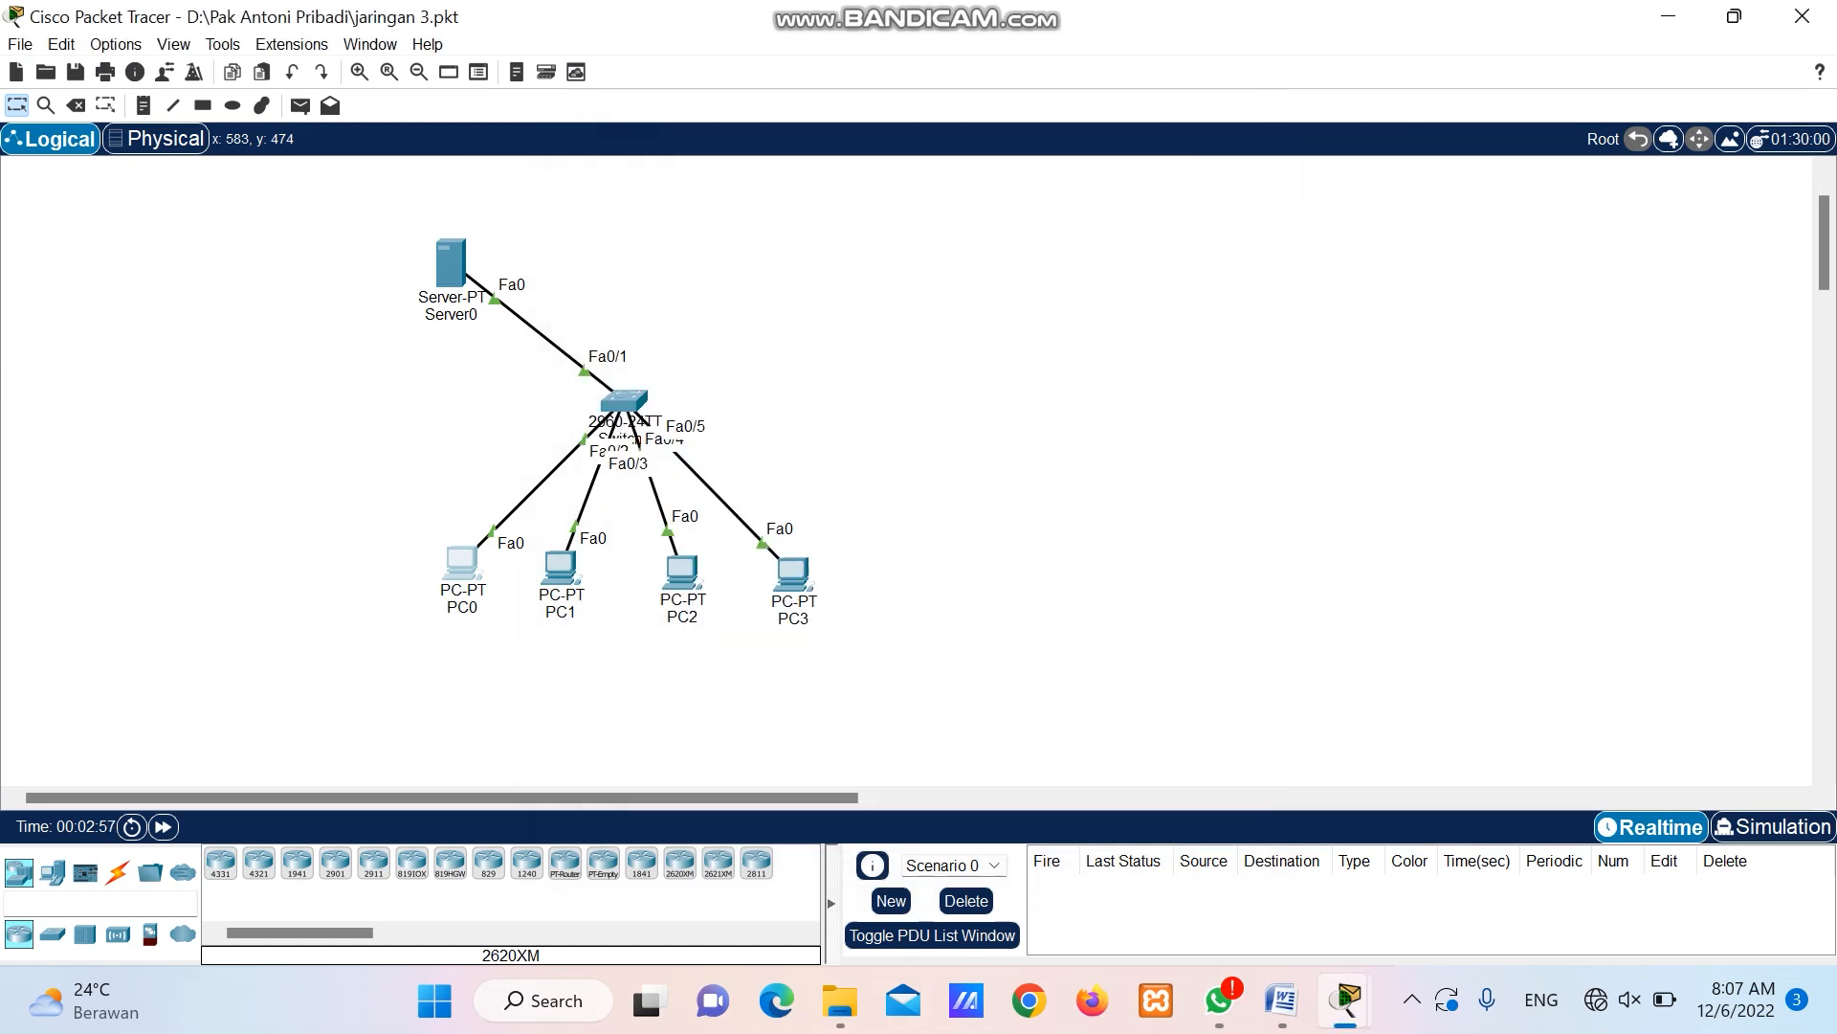
pyautogui.doubleClick(560, 566)
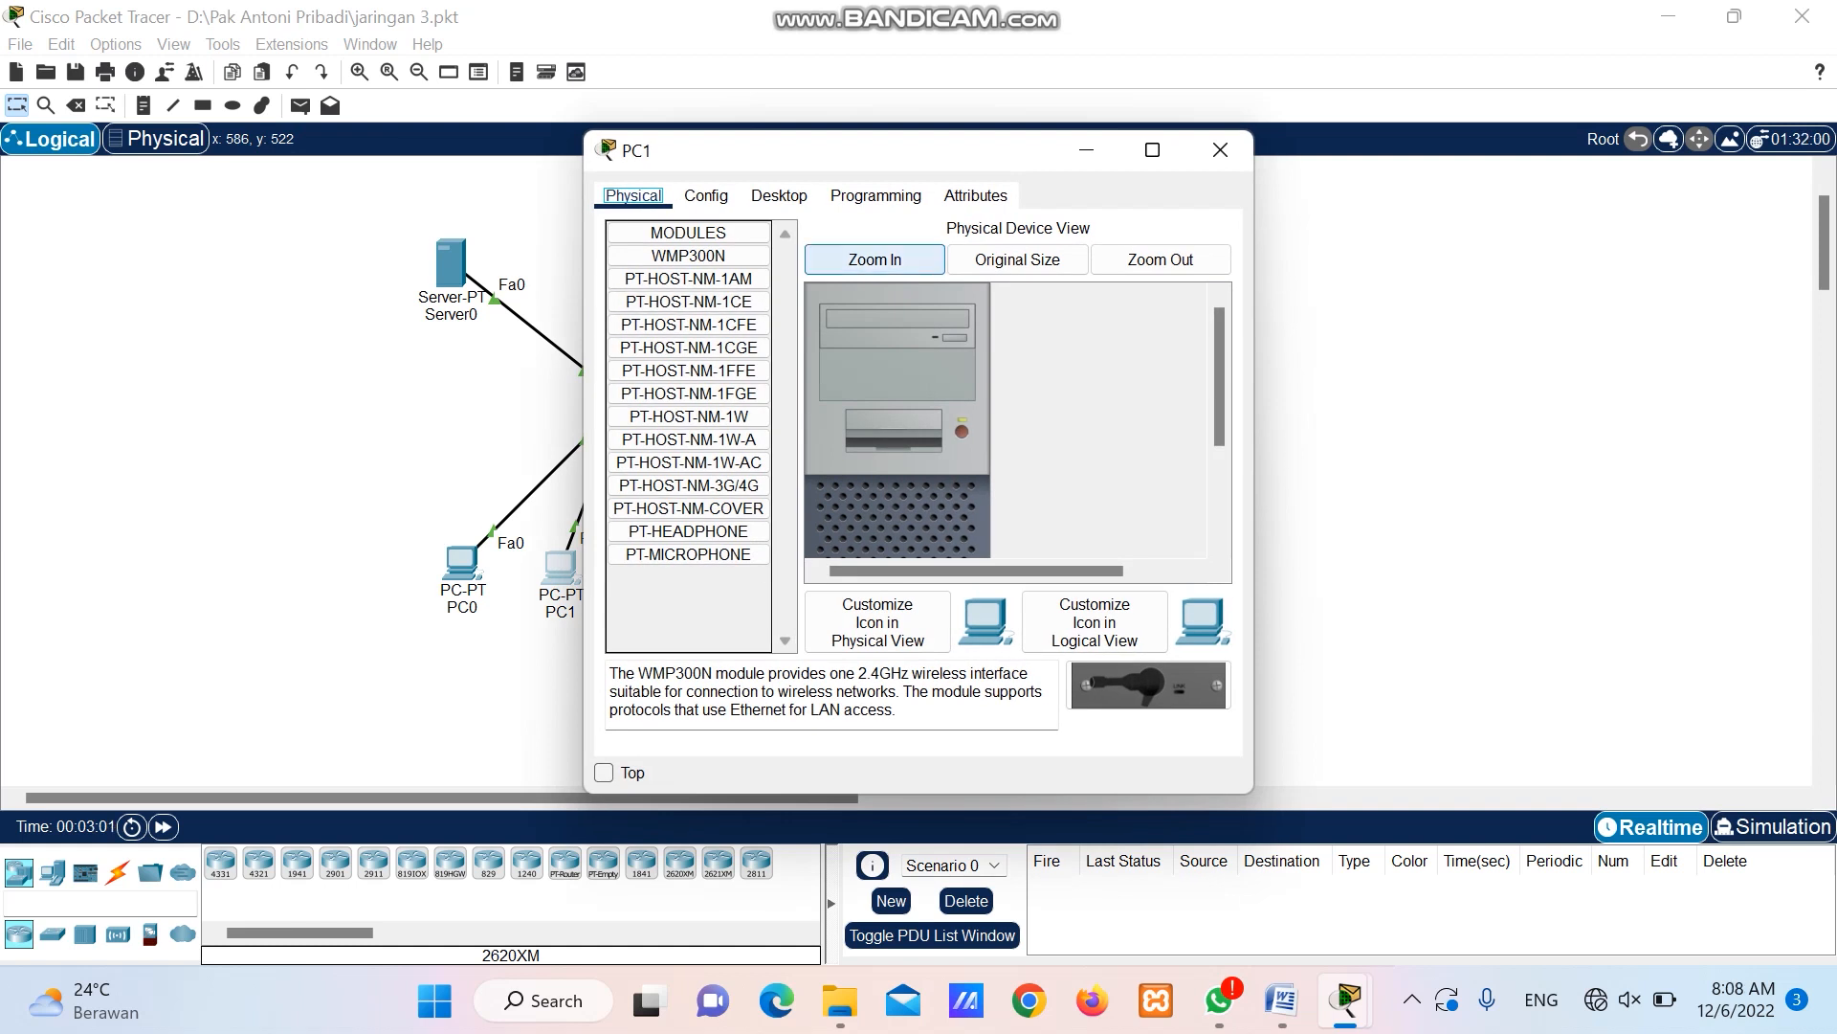
pyautogui.click(779, 195)
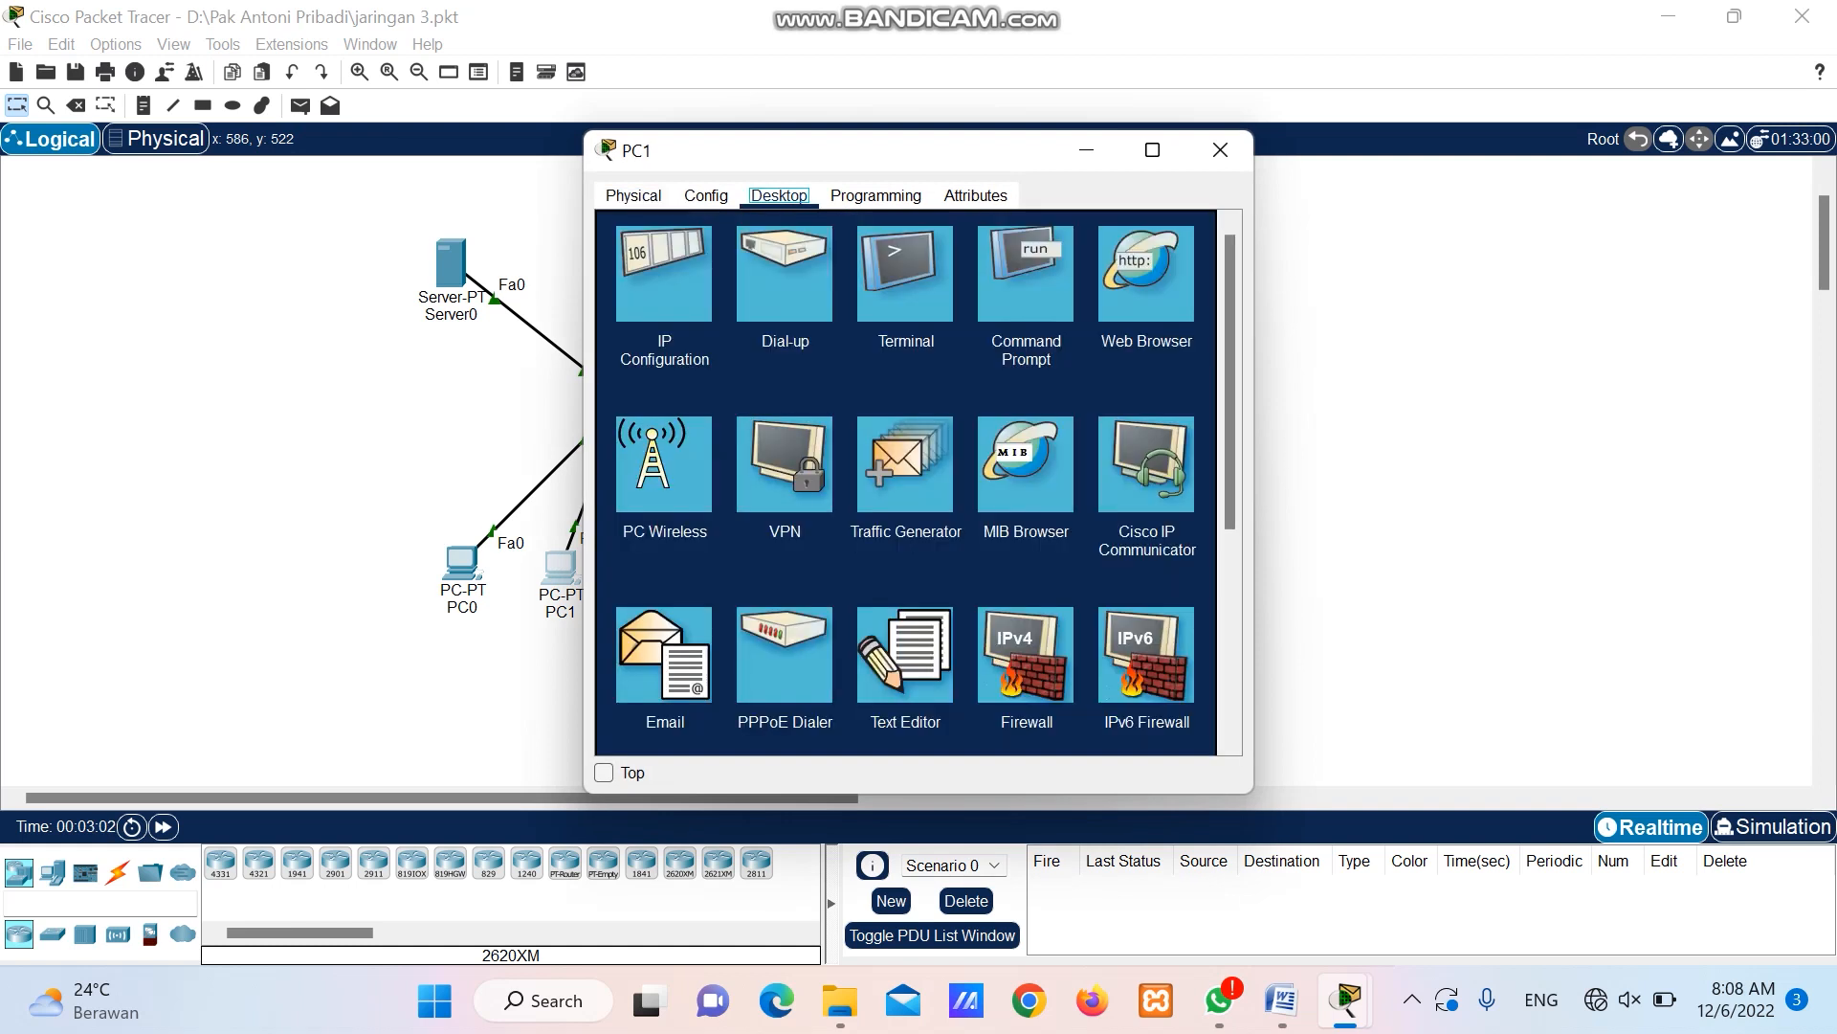
pyautogui.click(664, 274)
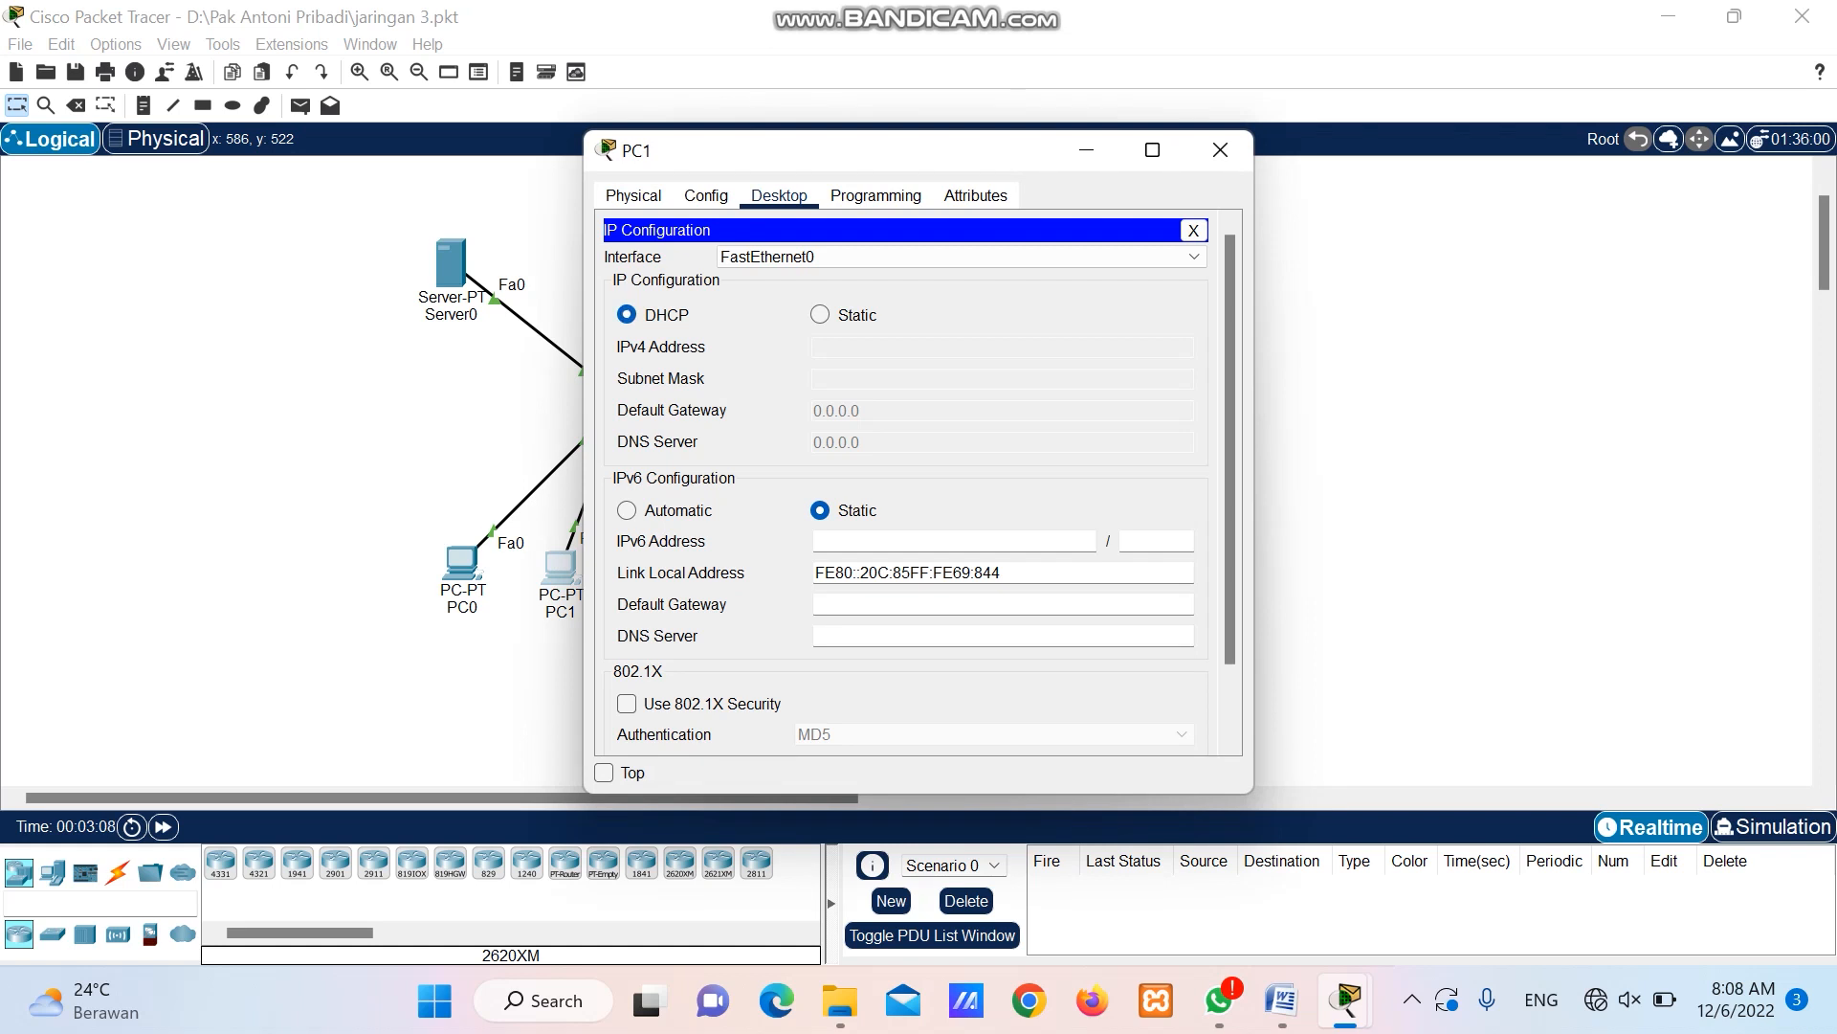
pyautogui.click(821, 315)
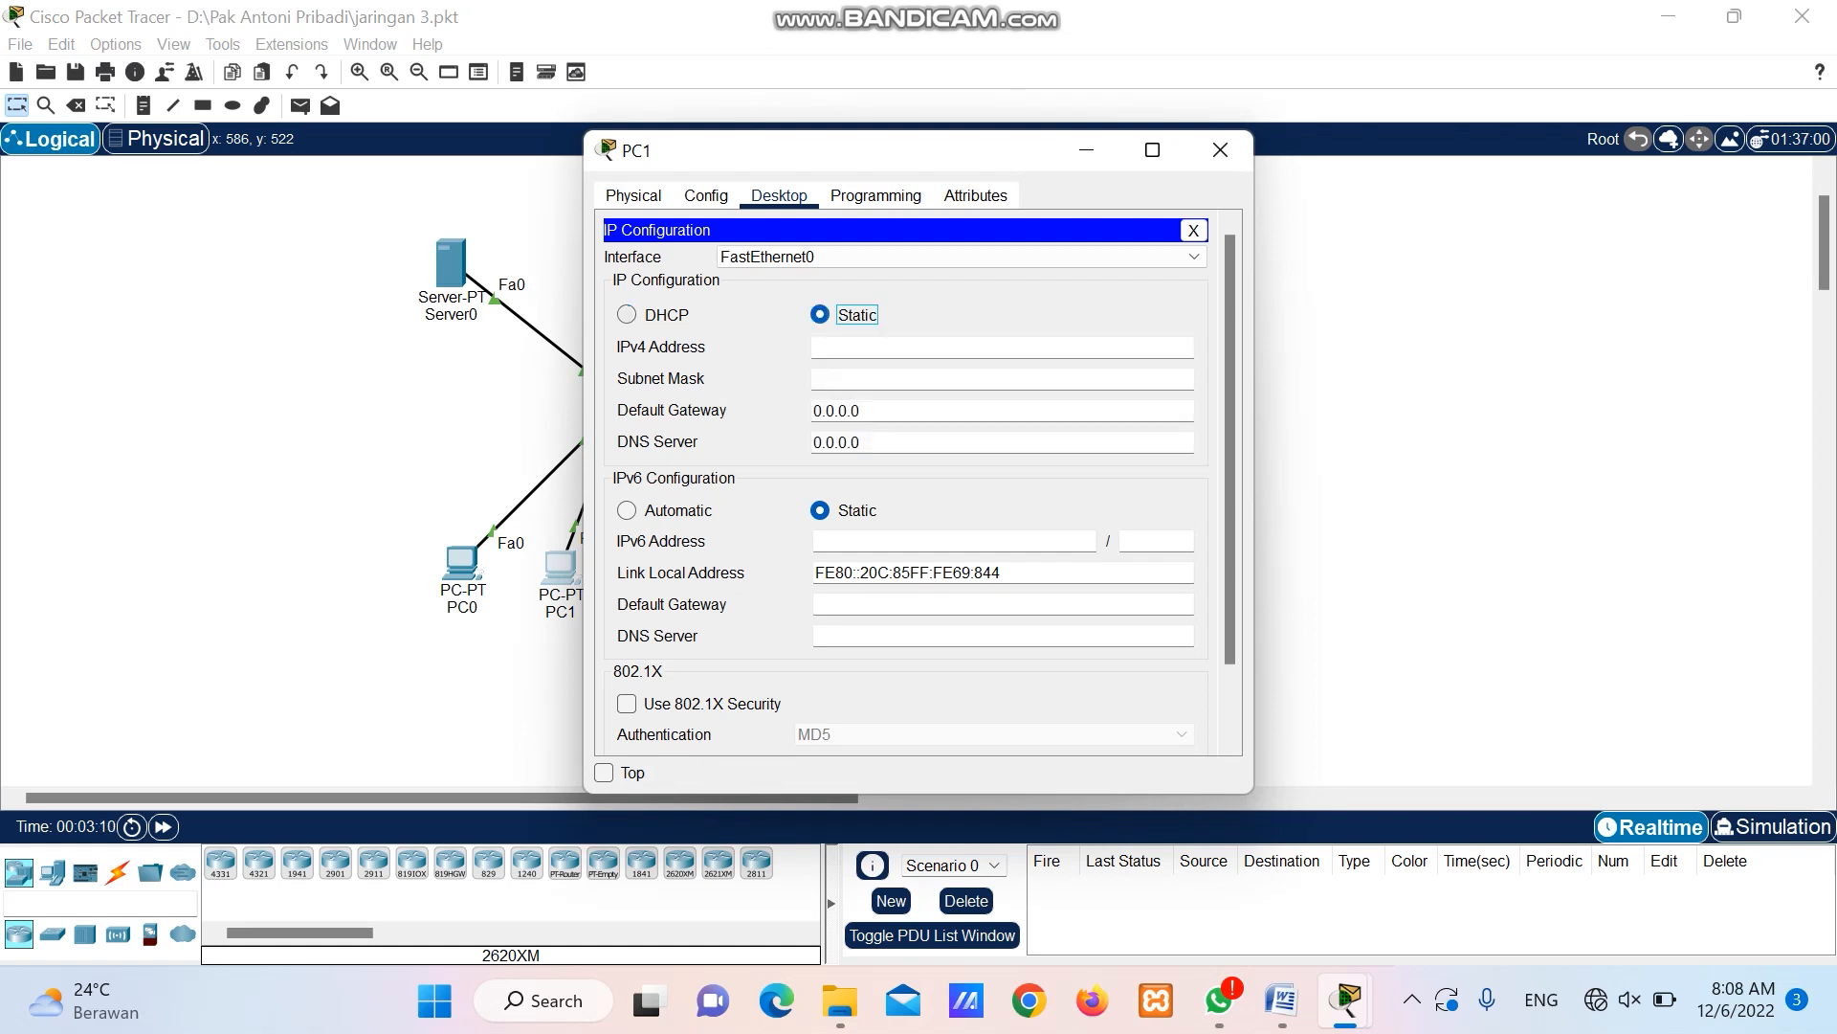
pyautogui.click(628, 315)
pyautogui.click(628, 315)
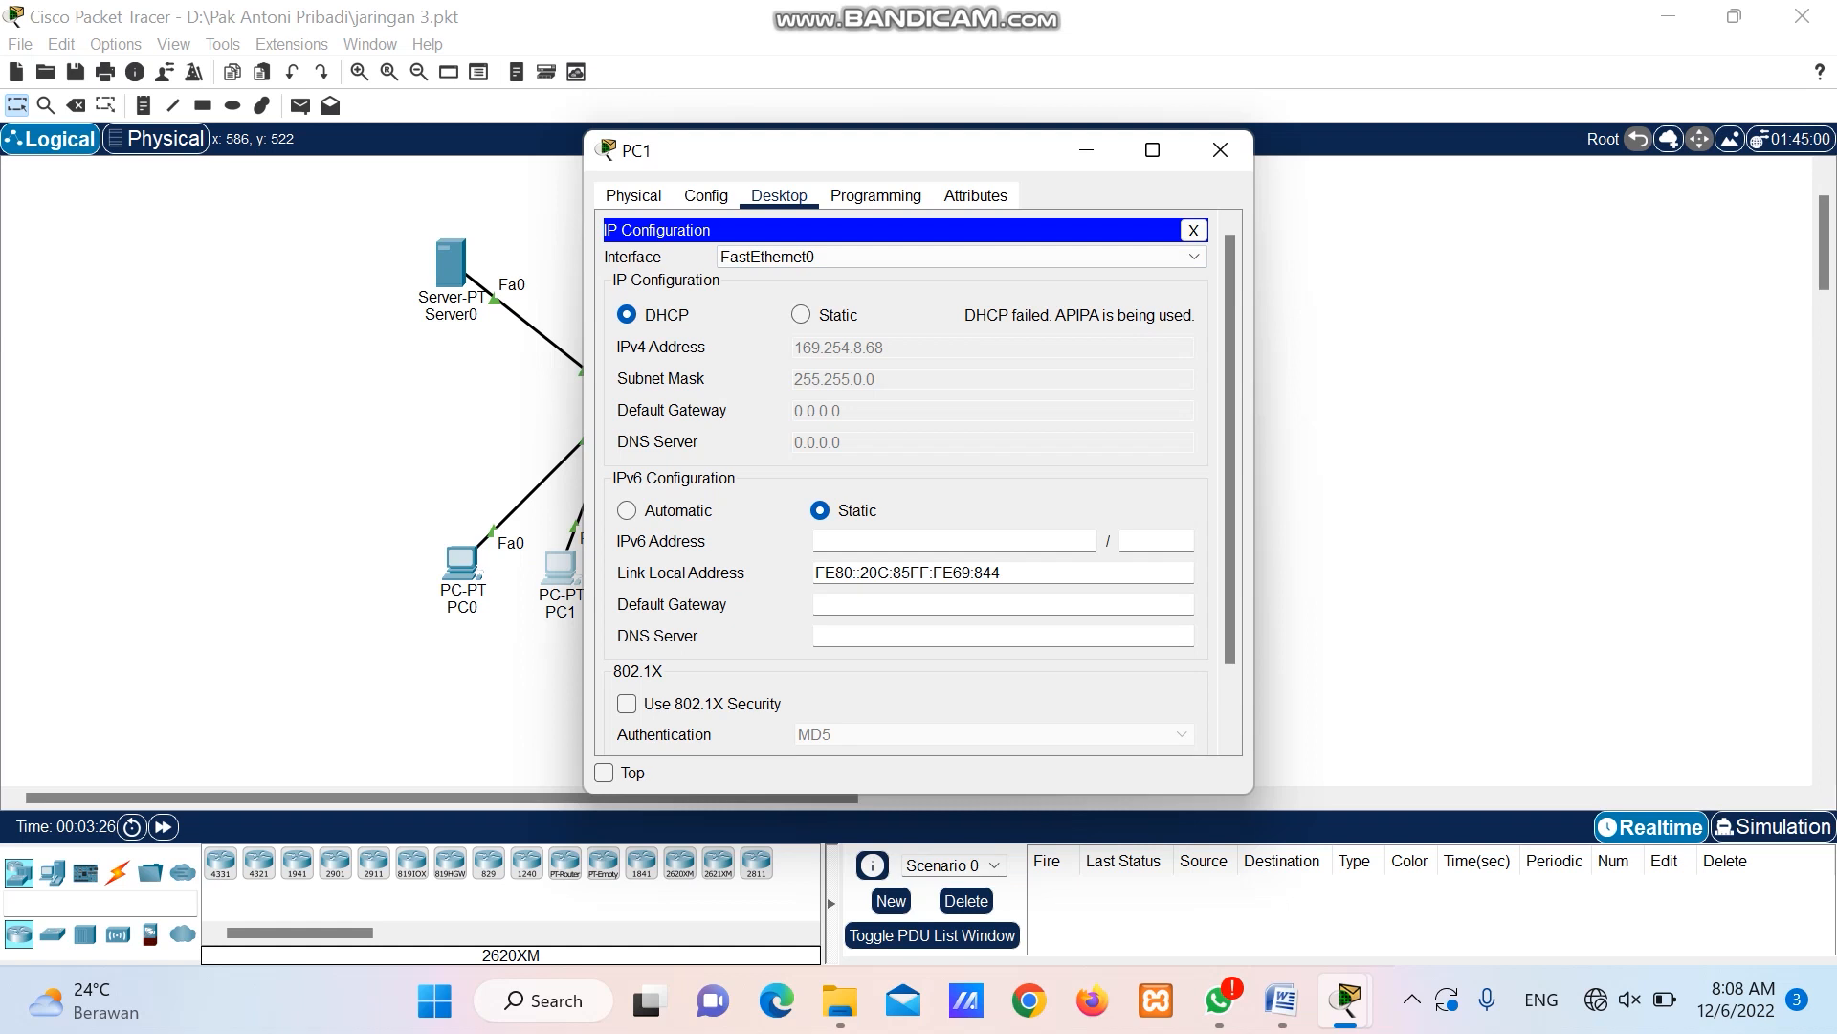
# Set PC2 to DHCP, which falls back to APIPA address 169.254.72.33.
pyautogui.click(1220, 150)
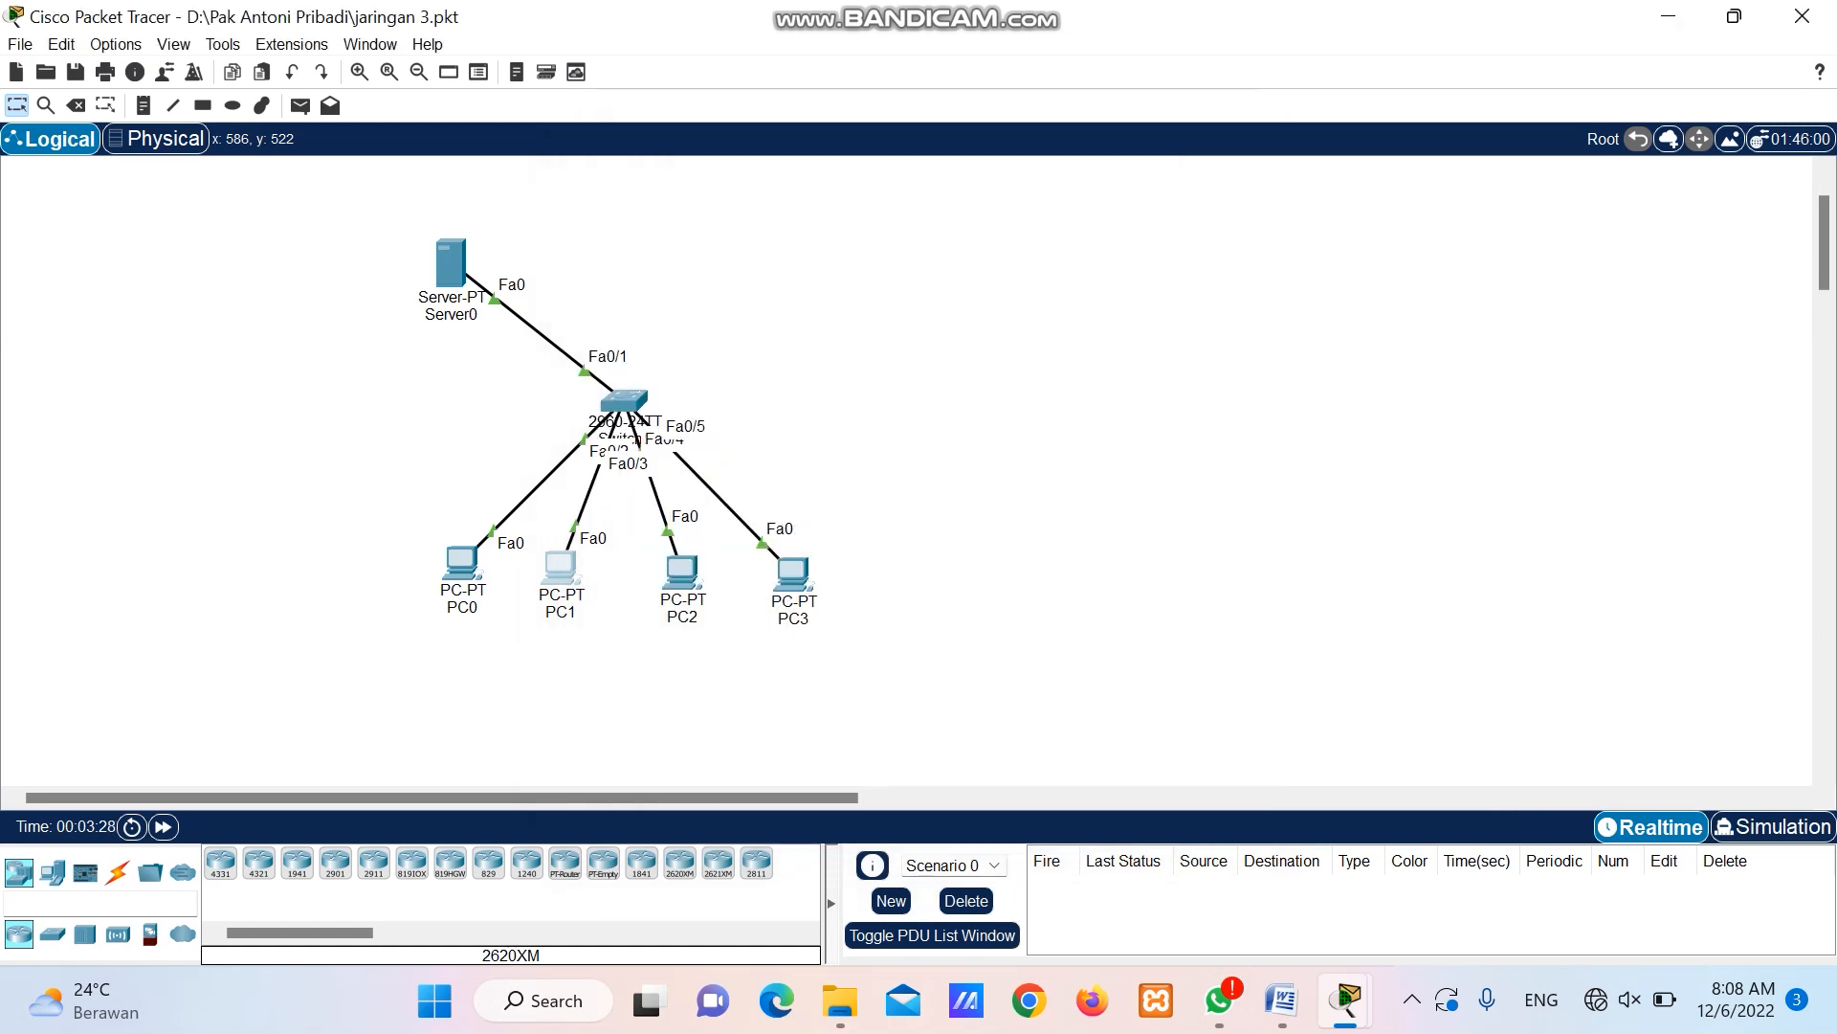
pyautogui.click(680, 570)
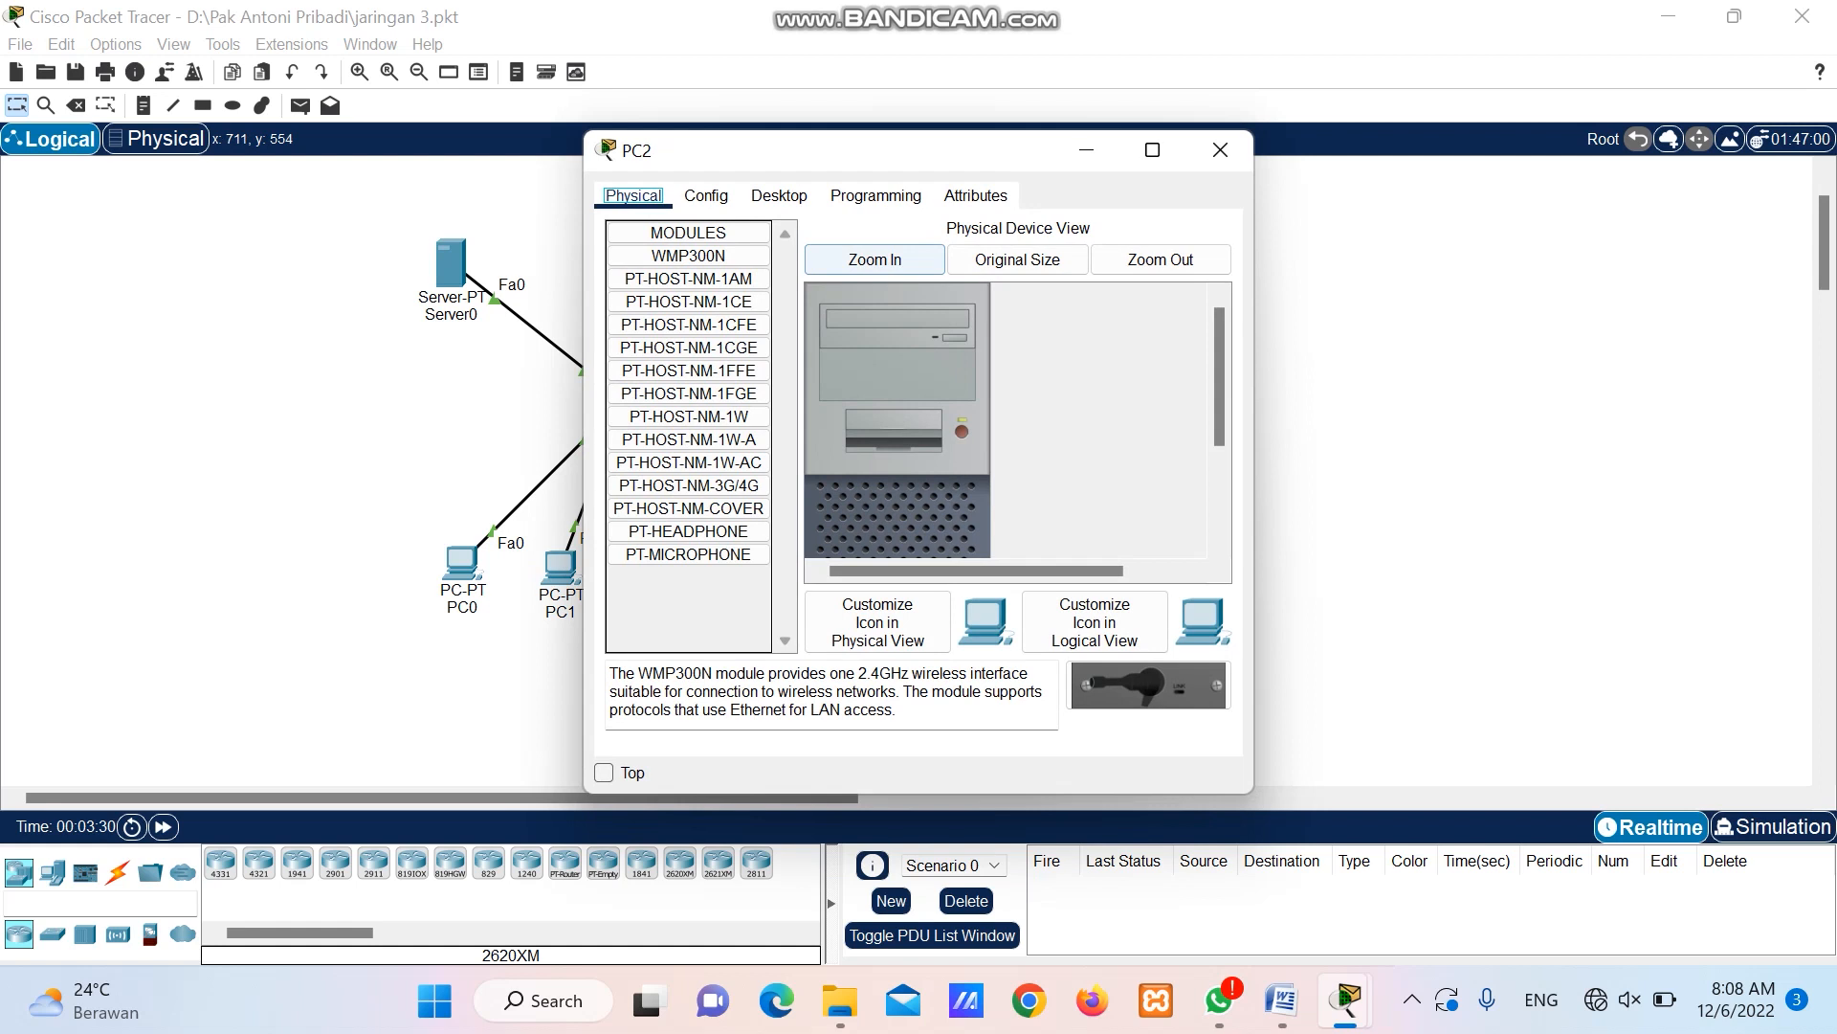
pyautogui.click(779, 195)
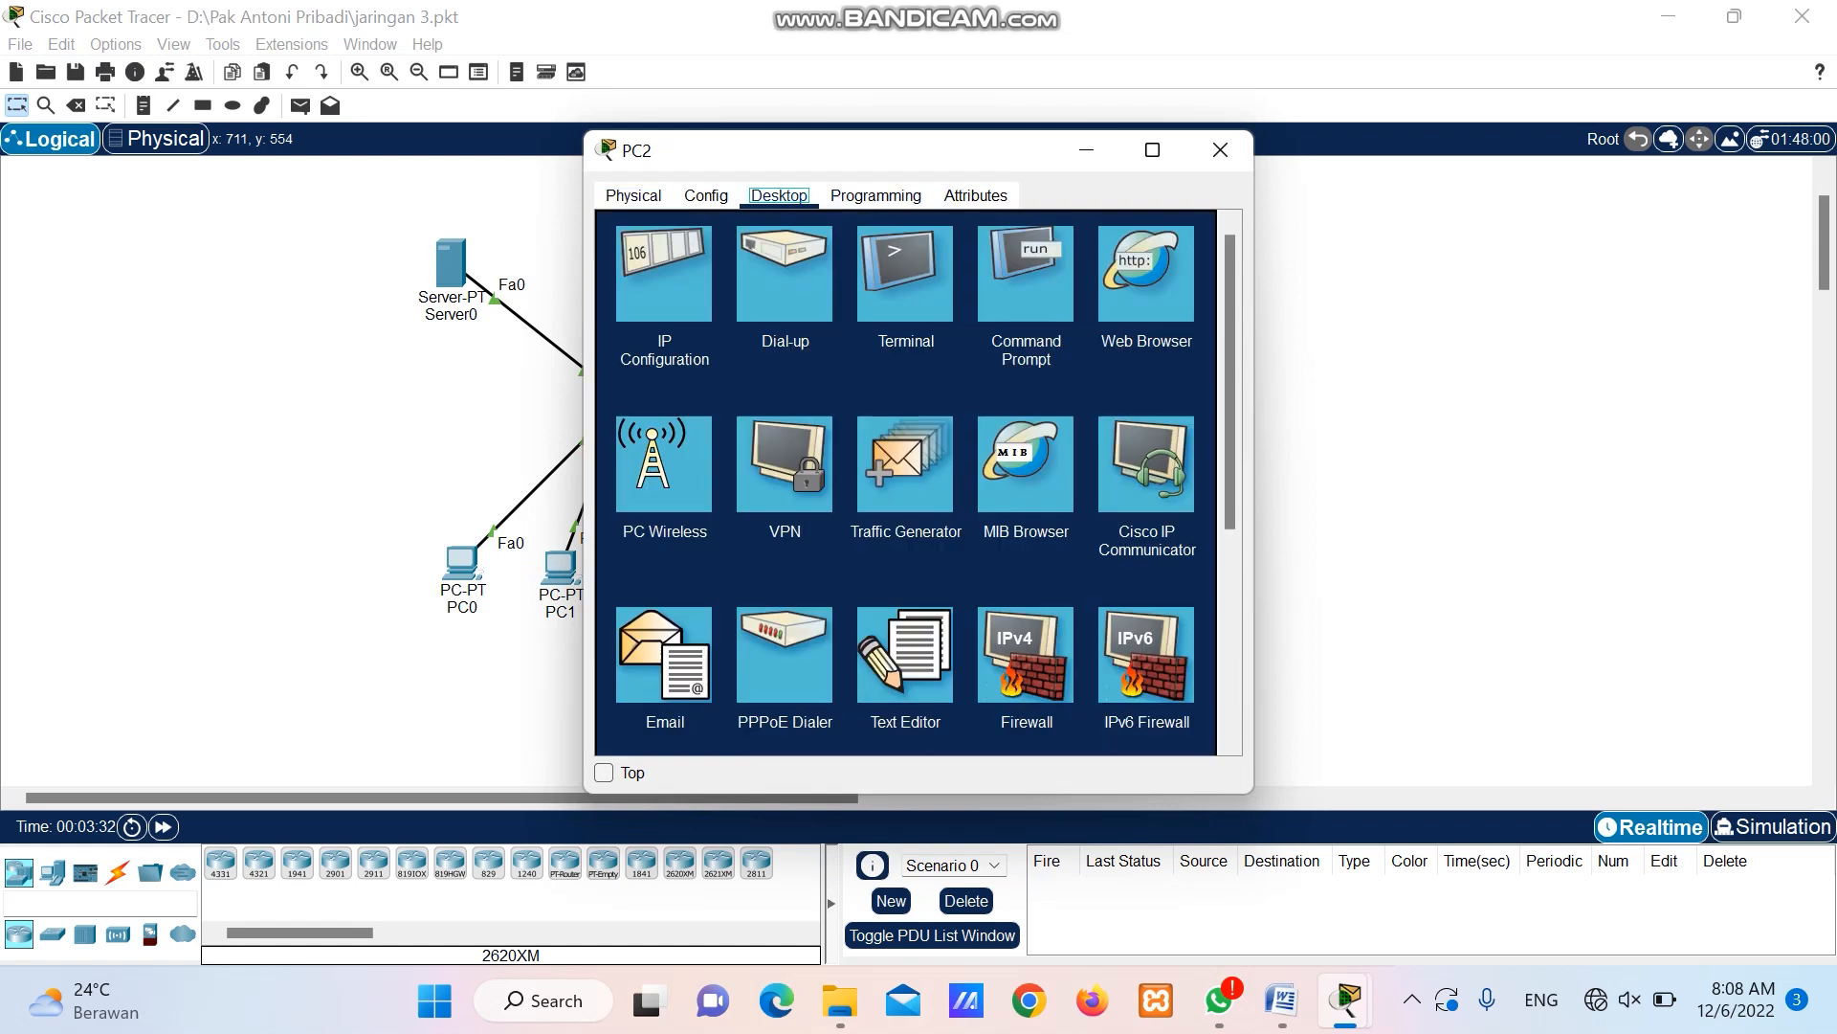
pyautogui.click(660, 271)
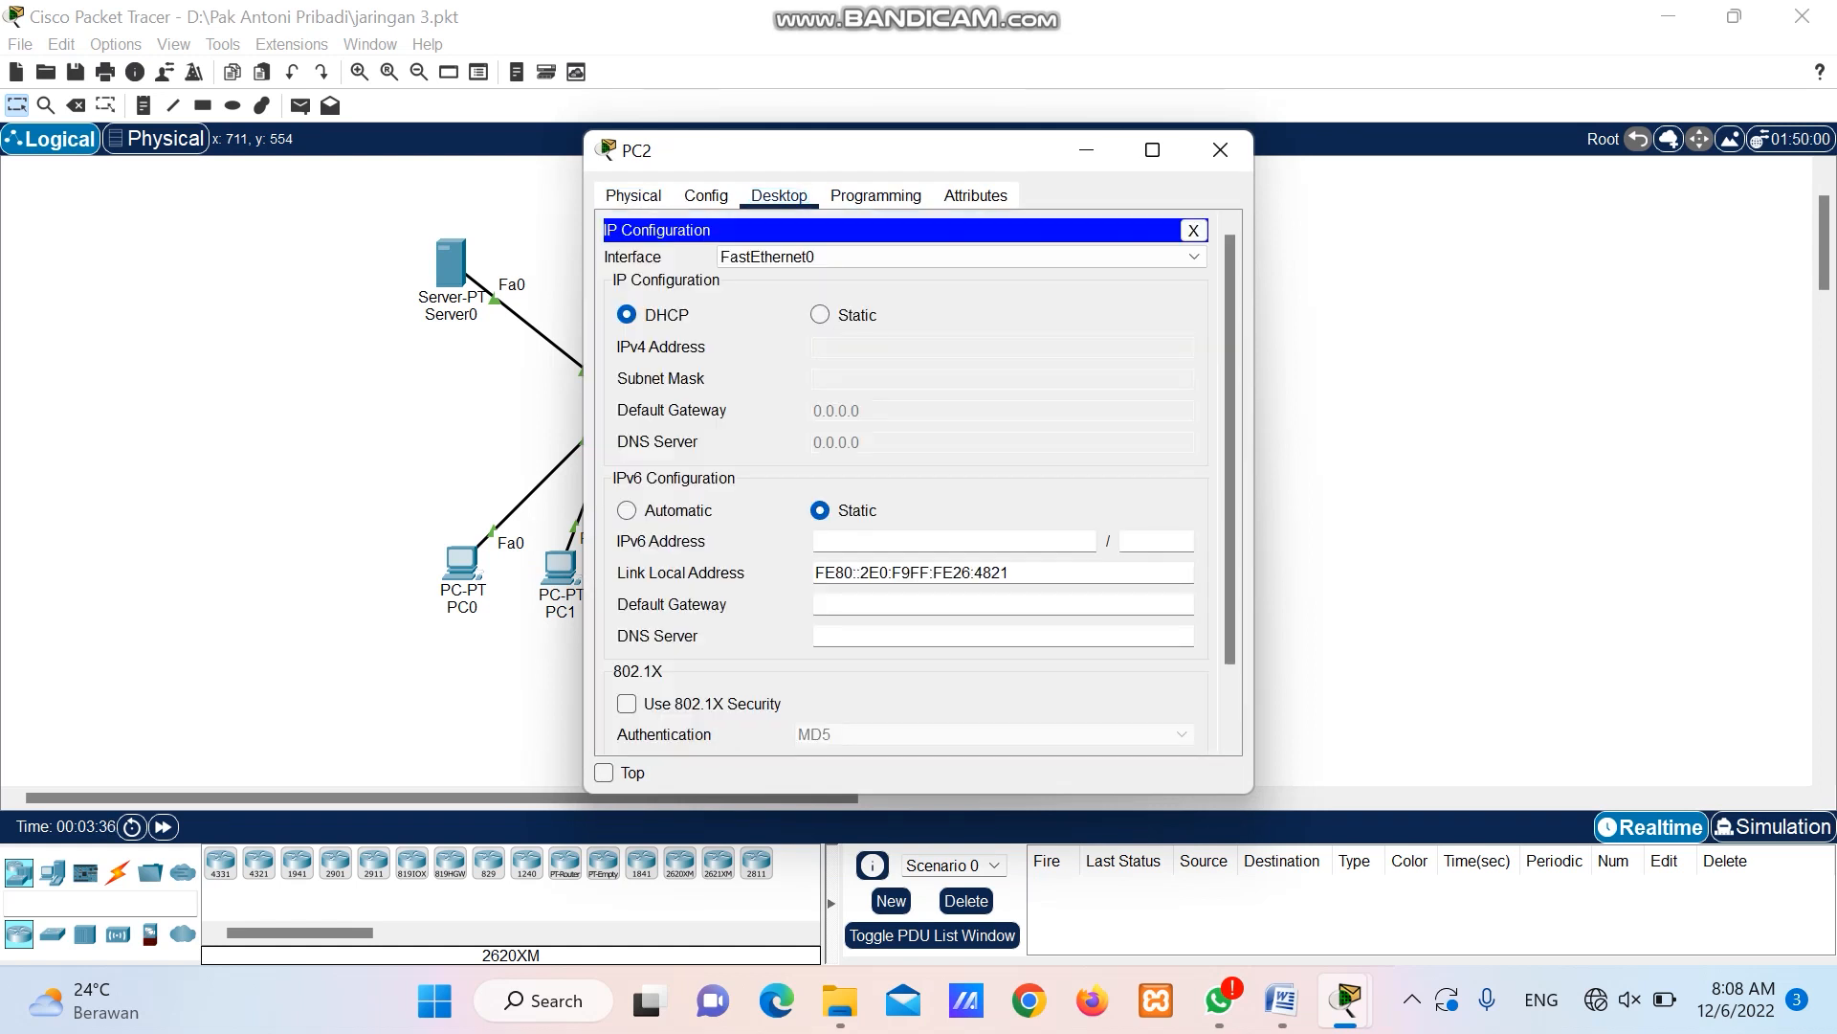
pyautogui.click(821, 315)
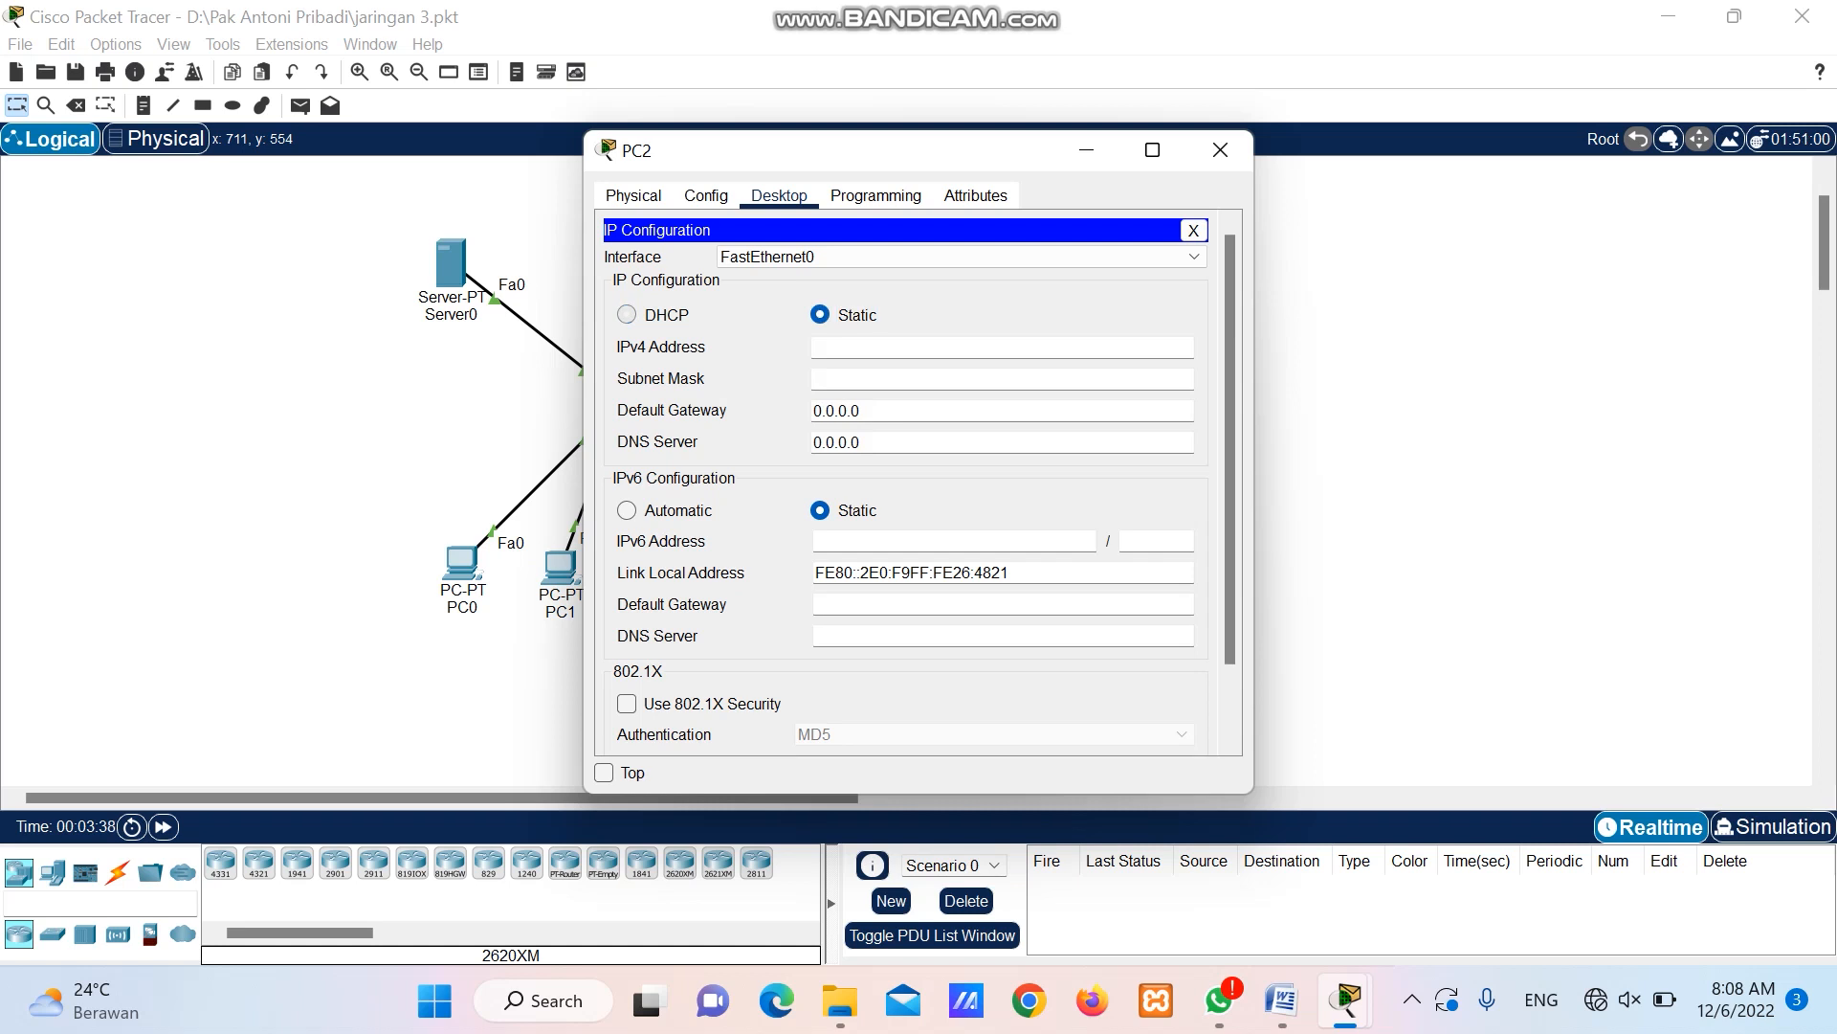
pyautogui.click(627, 314)
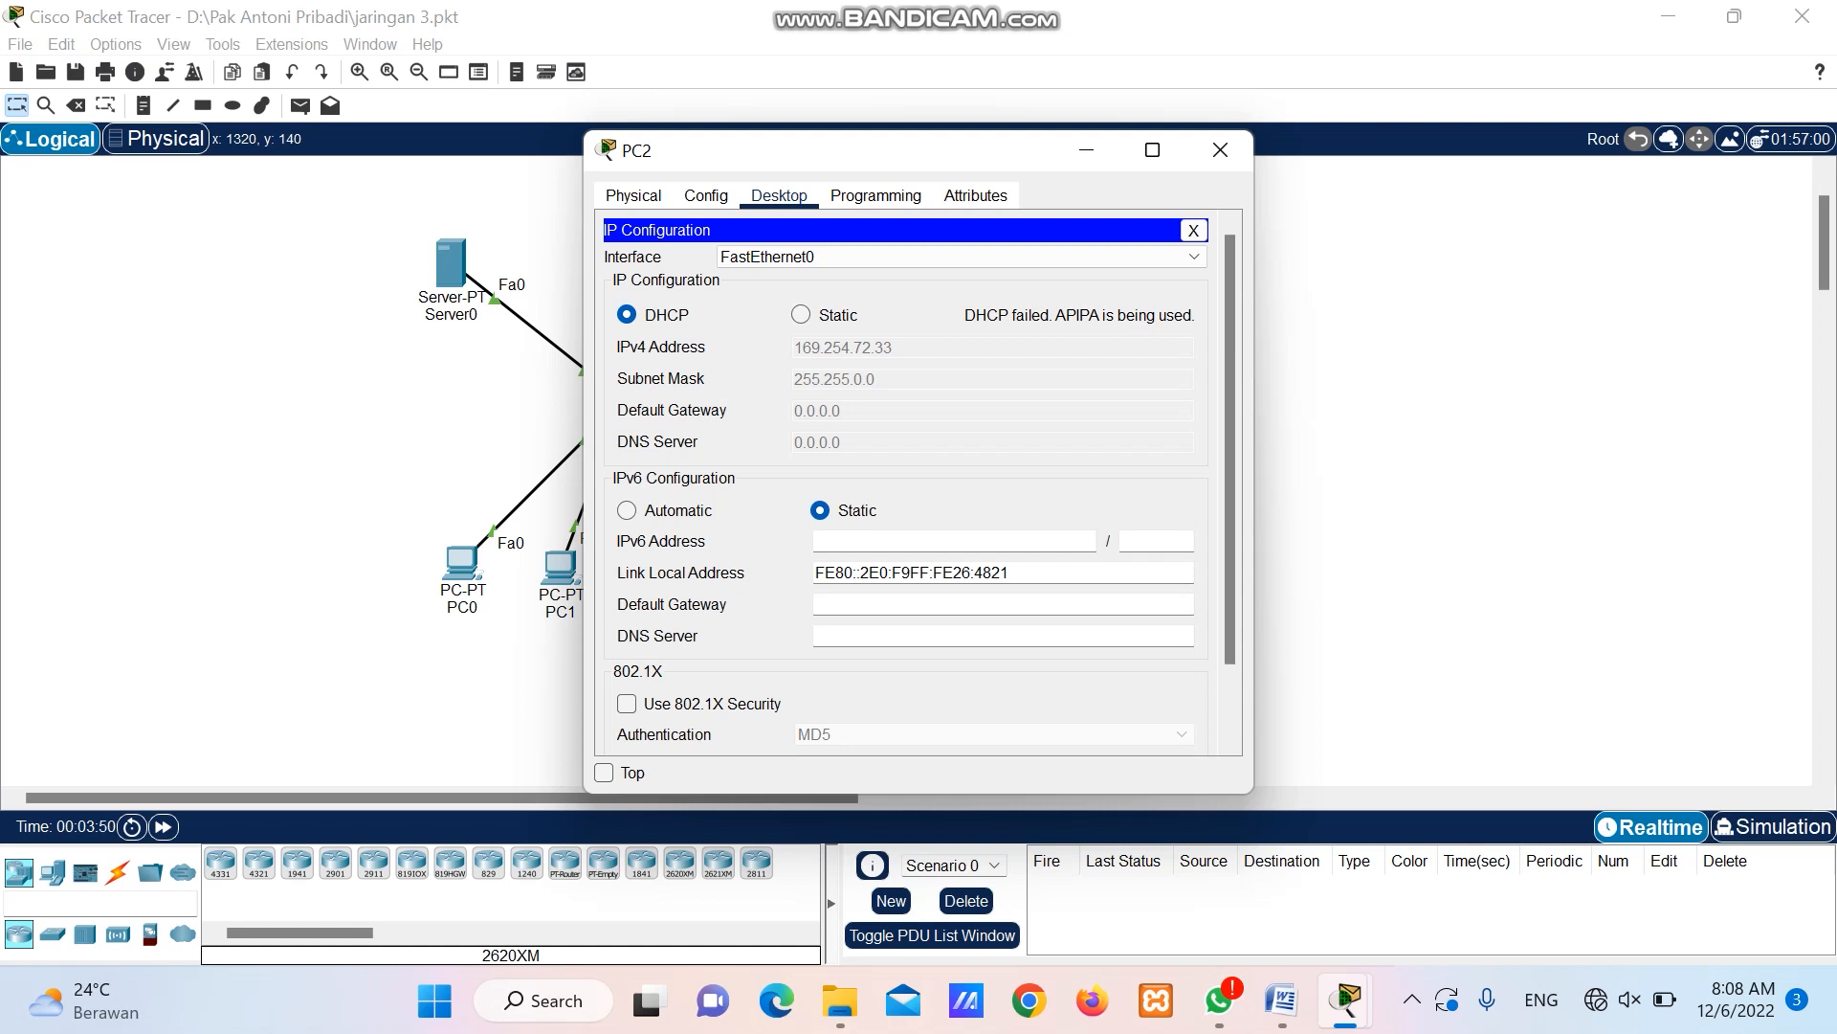
# Set PC3 to DHCP, falling back to 169.254.150.84, and close its window.
pyautogui.click(1220, 150)
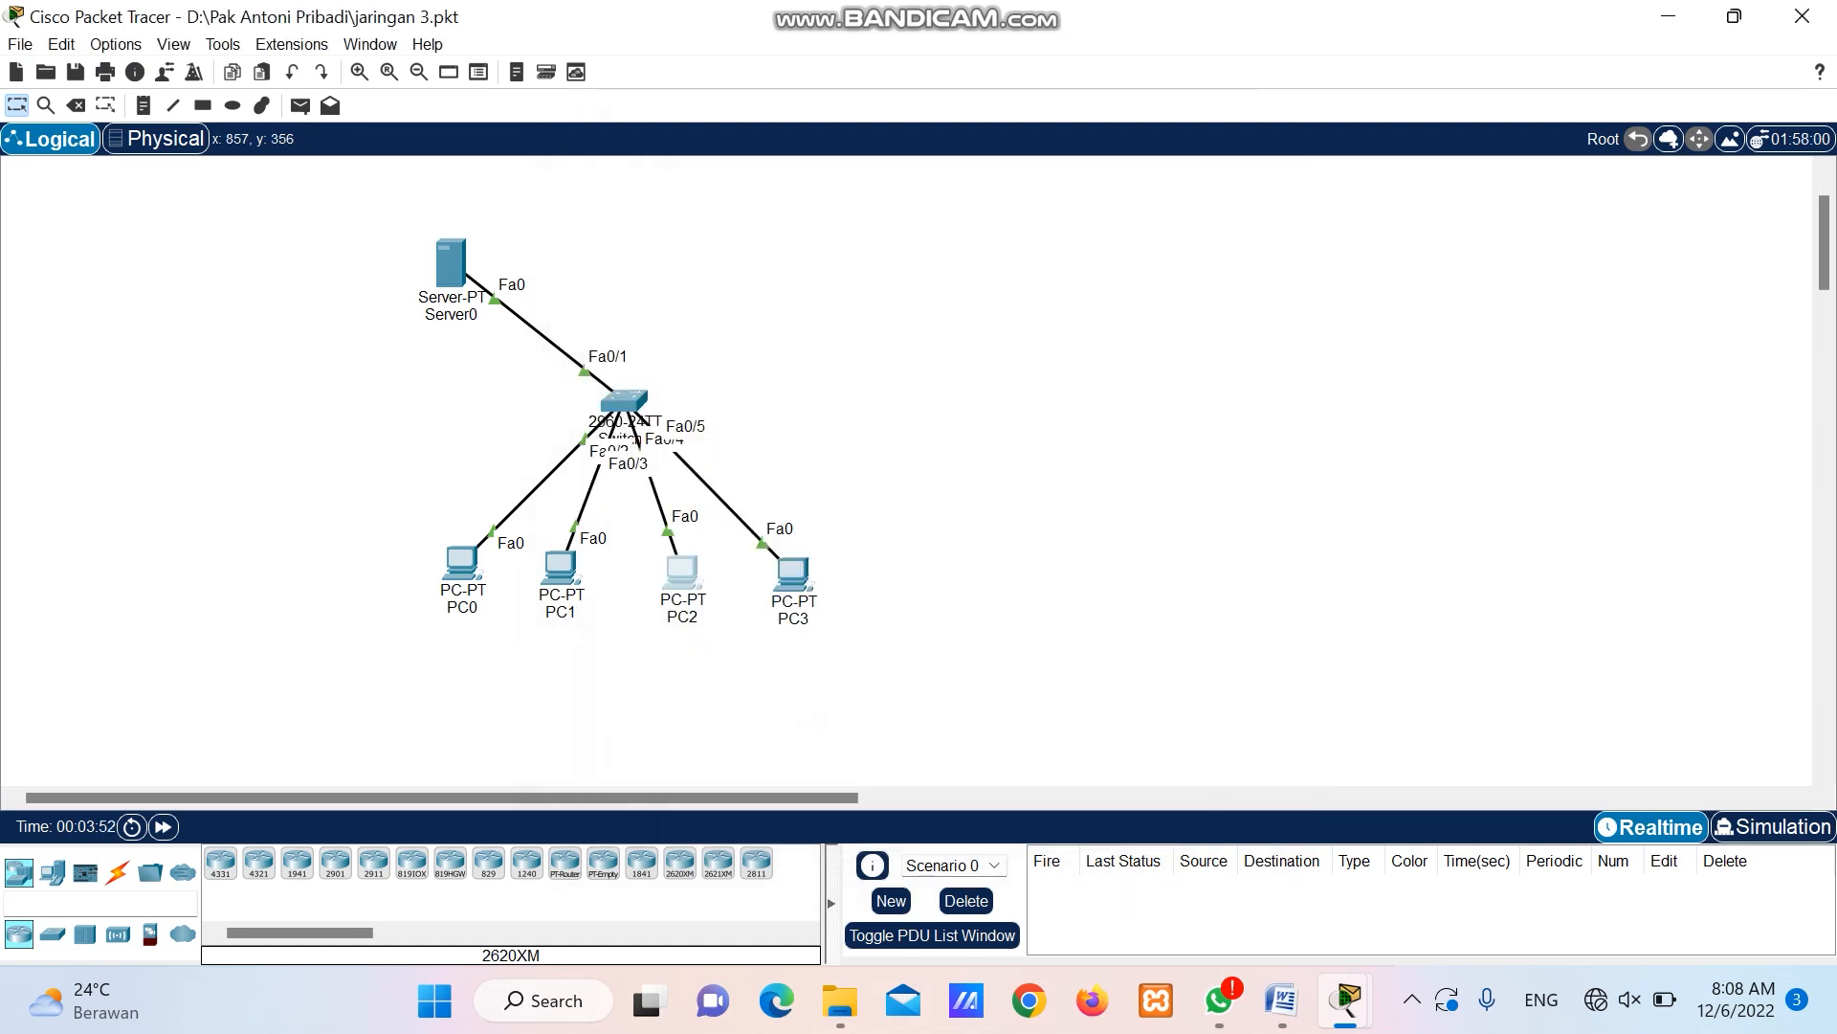
pyautogui.click(793, 572)
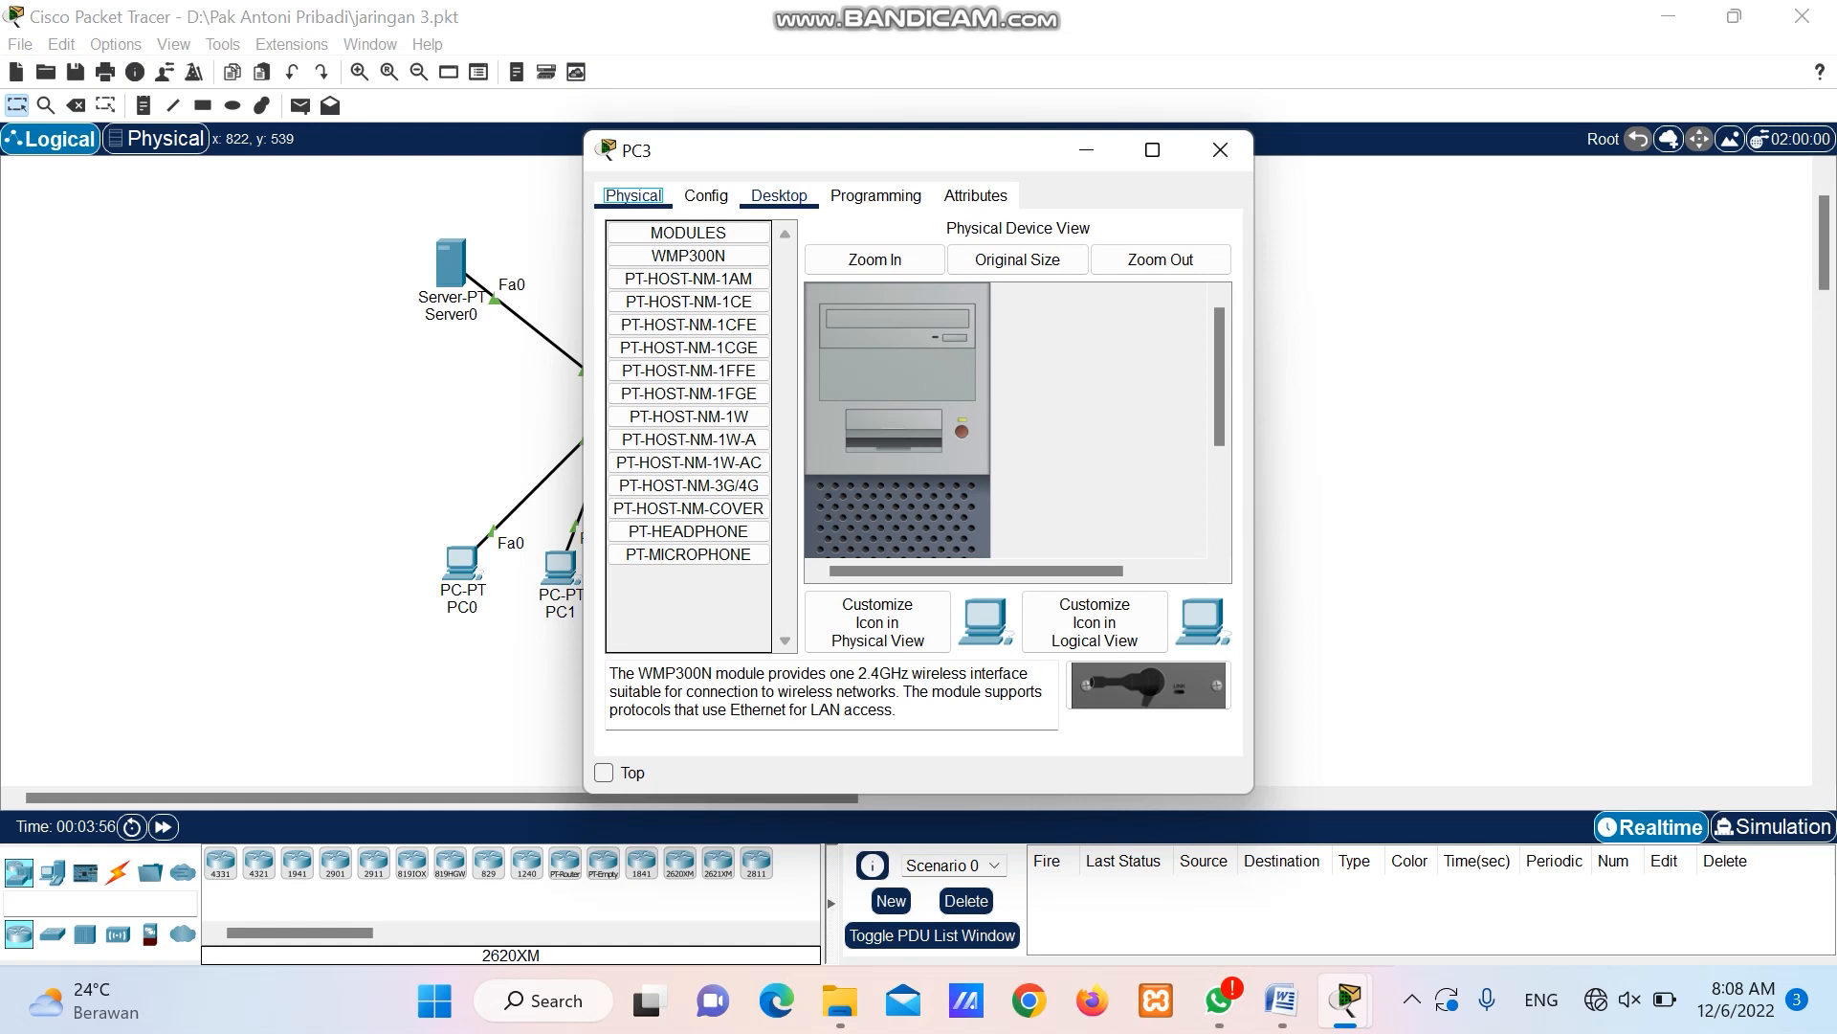
pyautogui.click(779, 197)
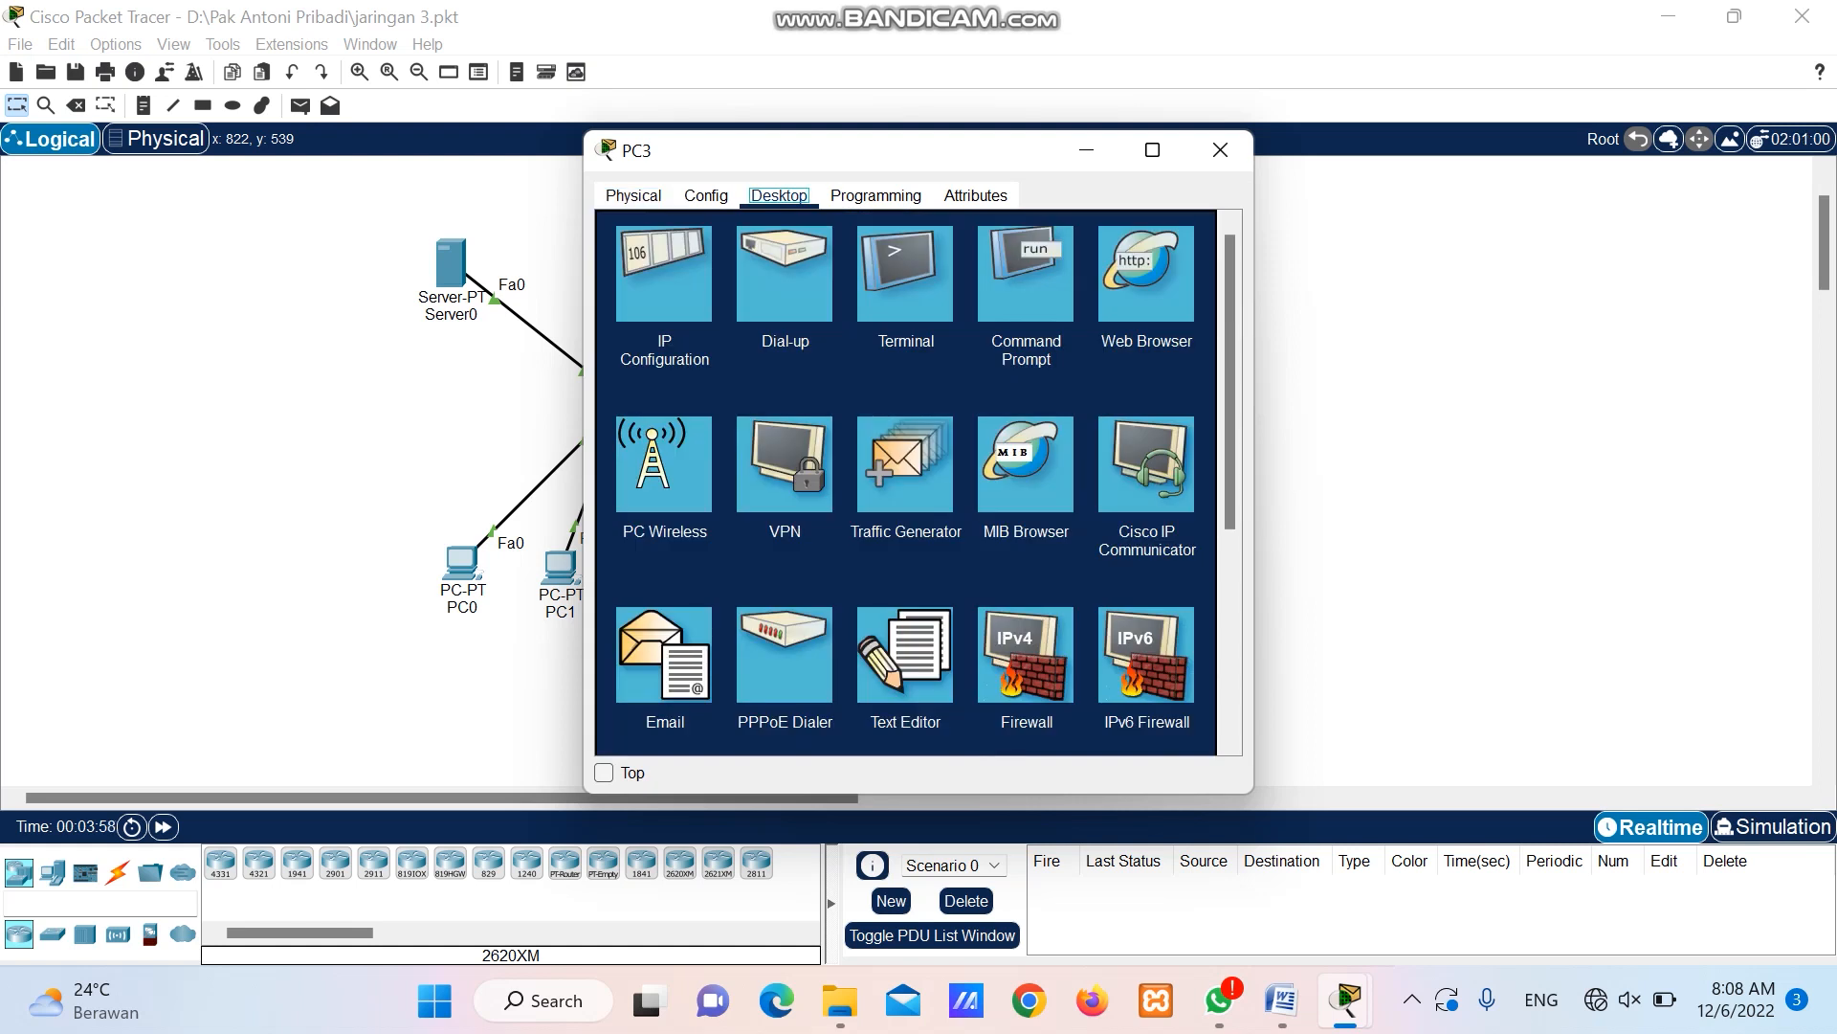
pyautogui.click(665, 278)
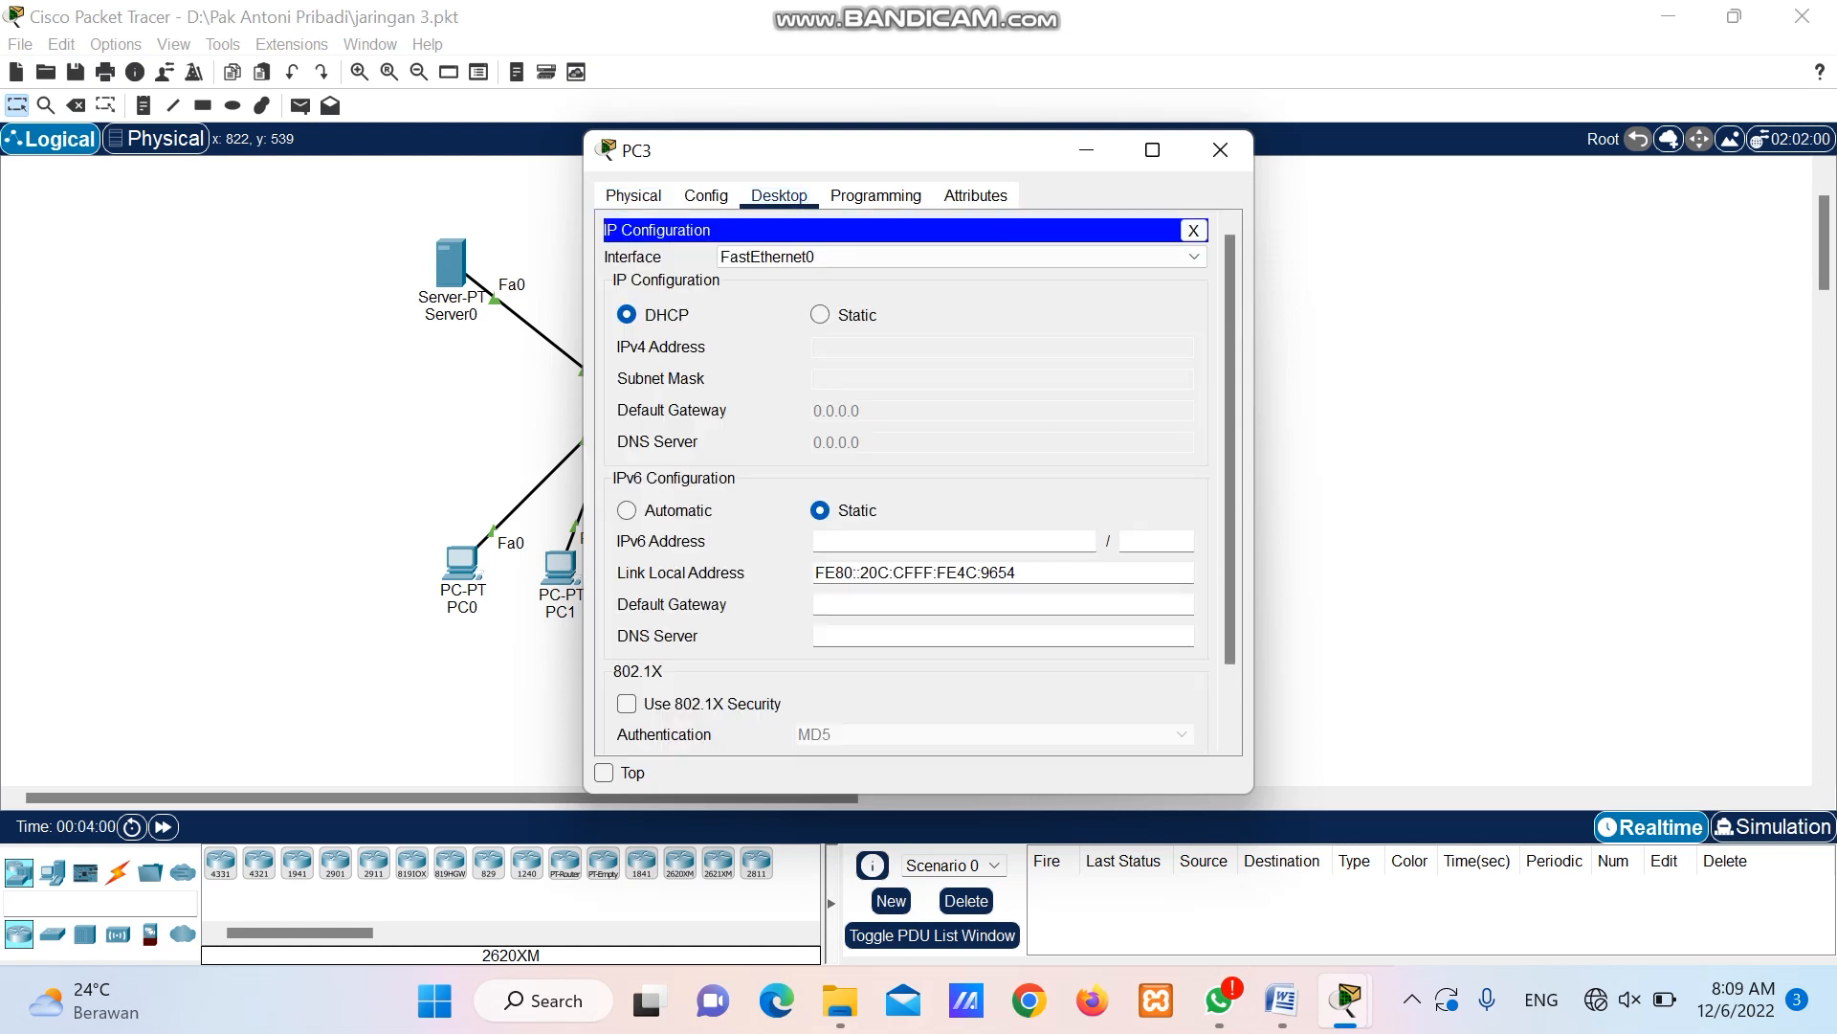
pyautogui.click(820, 314)
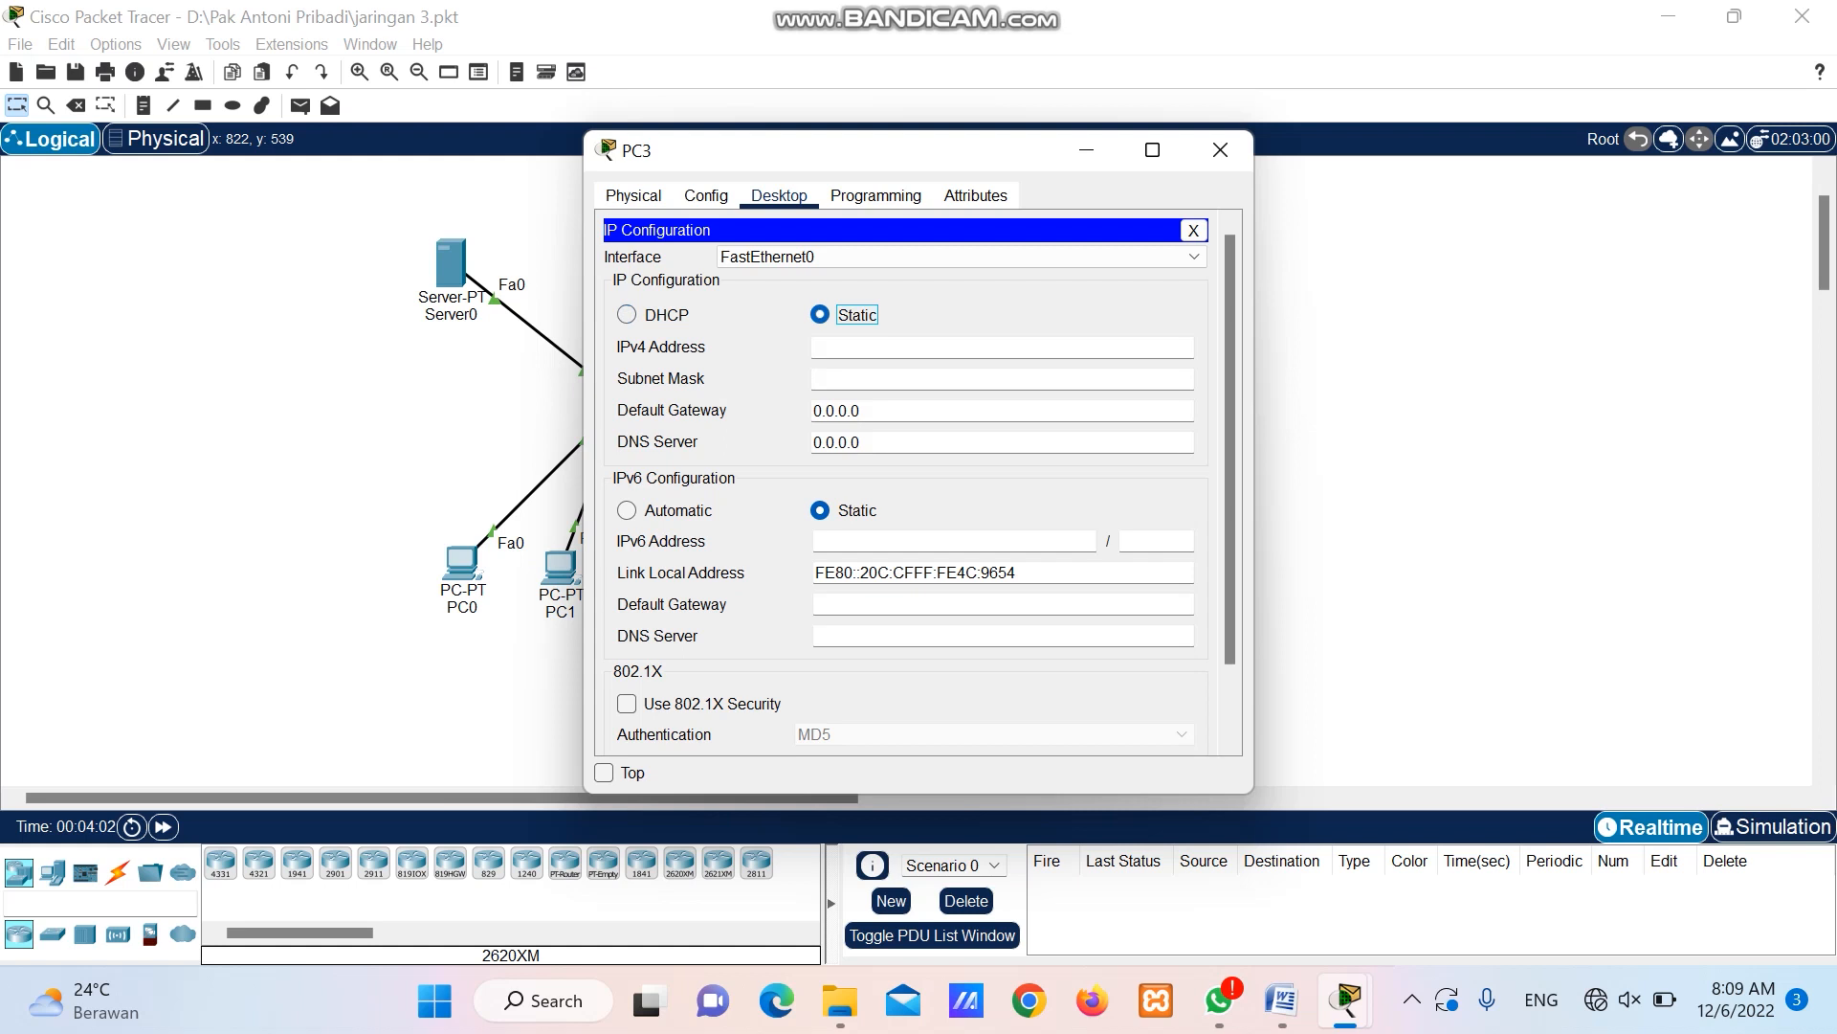
pyautogui.click(627, 314)
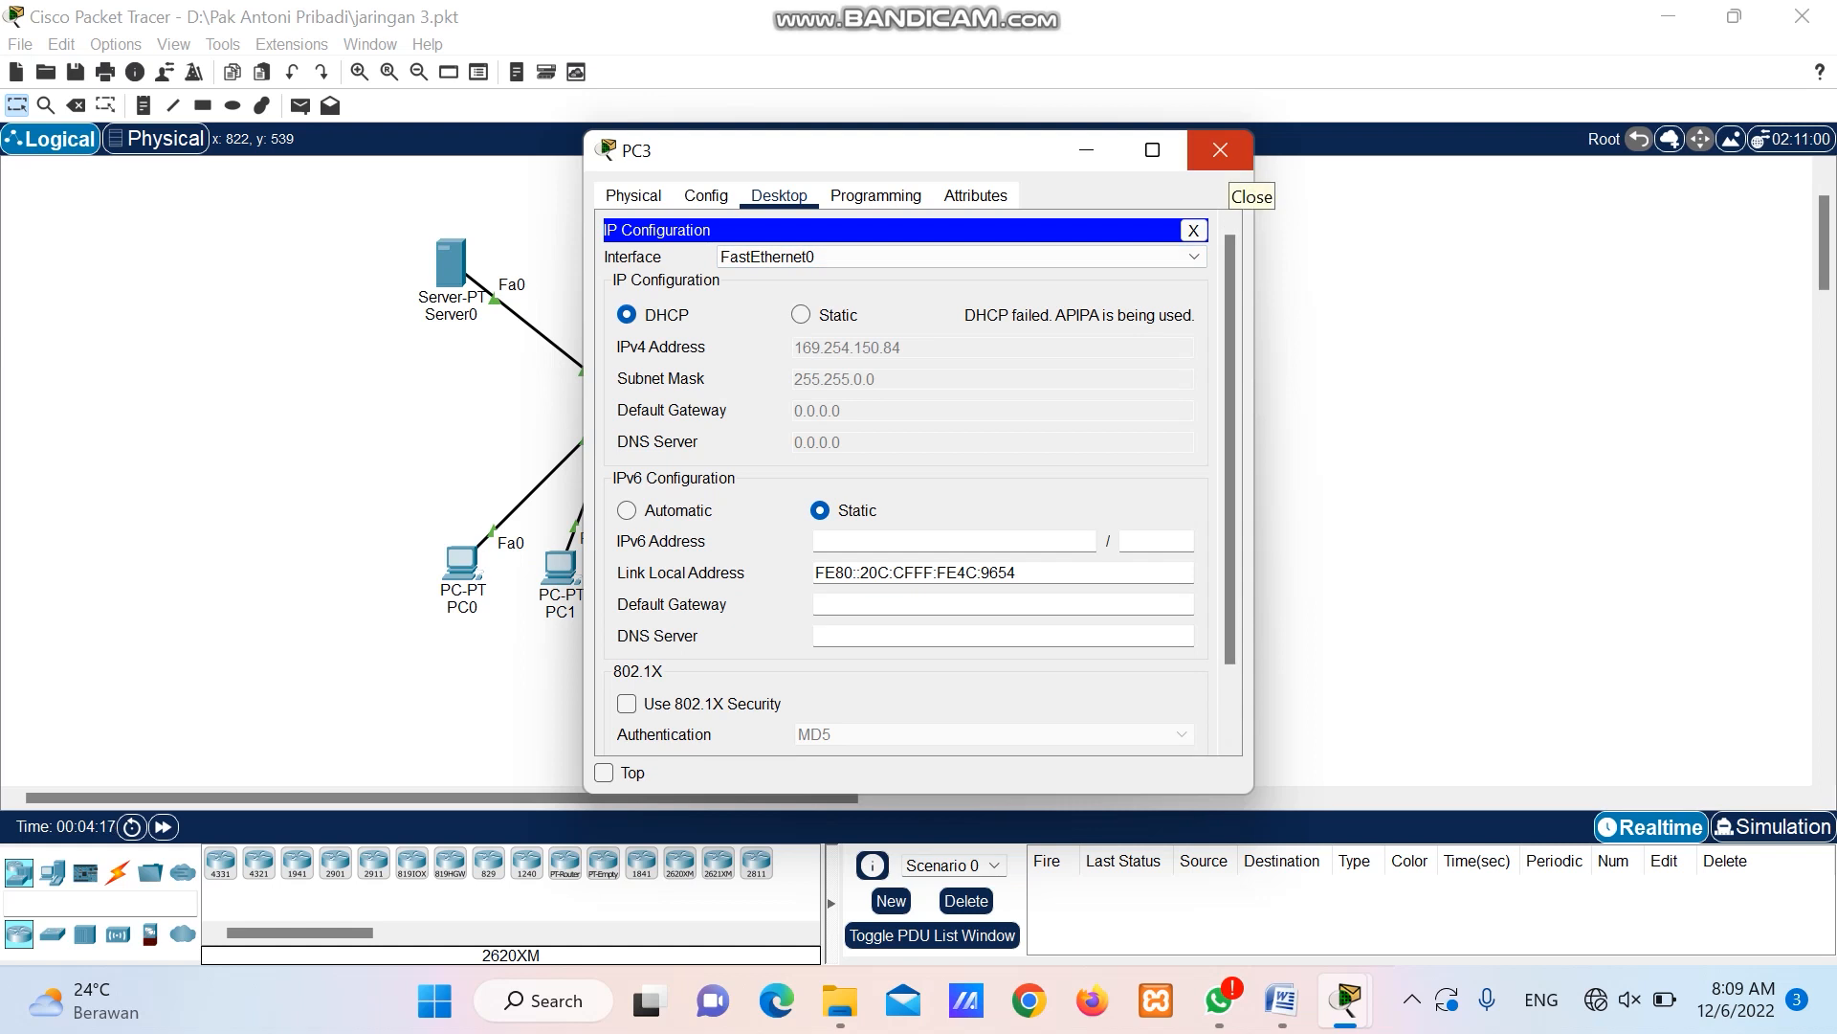
pyautogui.click(1220, 150)
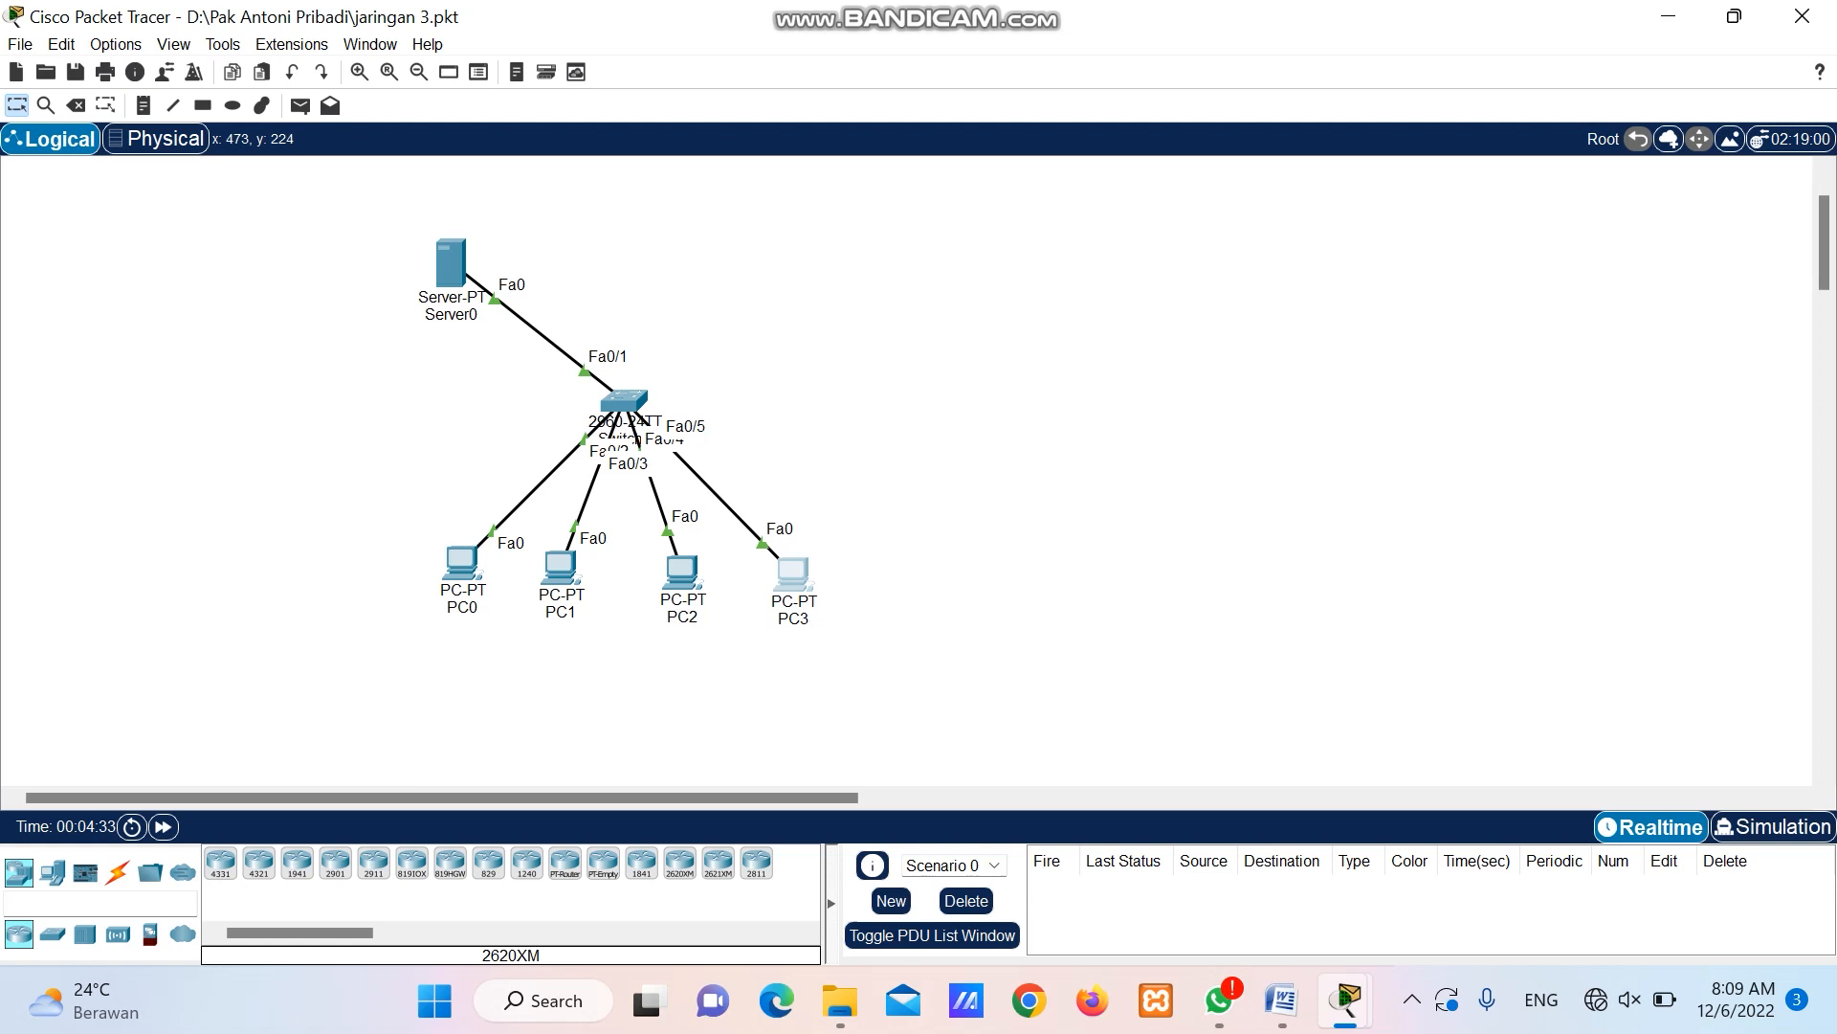
# From Server0's command prompt, ping 192.168.1.2 and then 192.168.1.1.
pyautogui.click(453, 264)
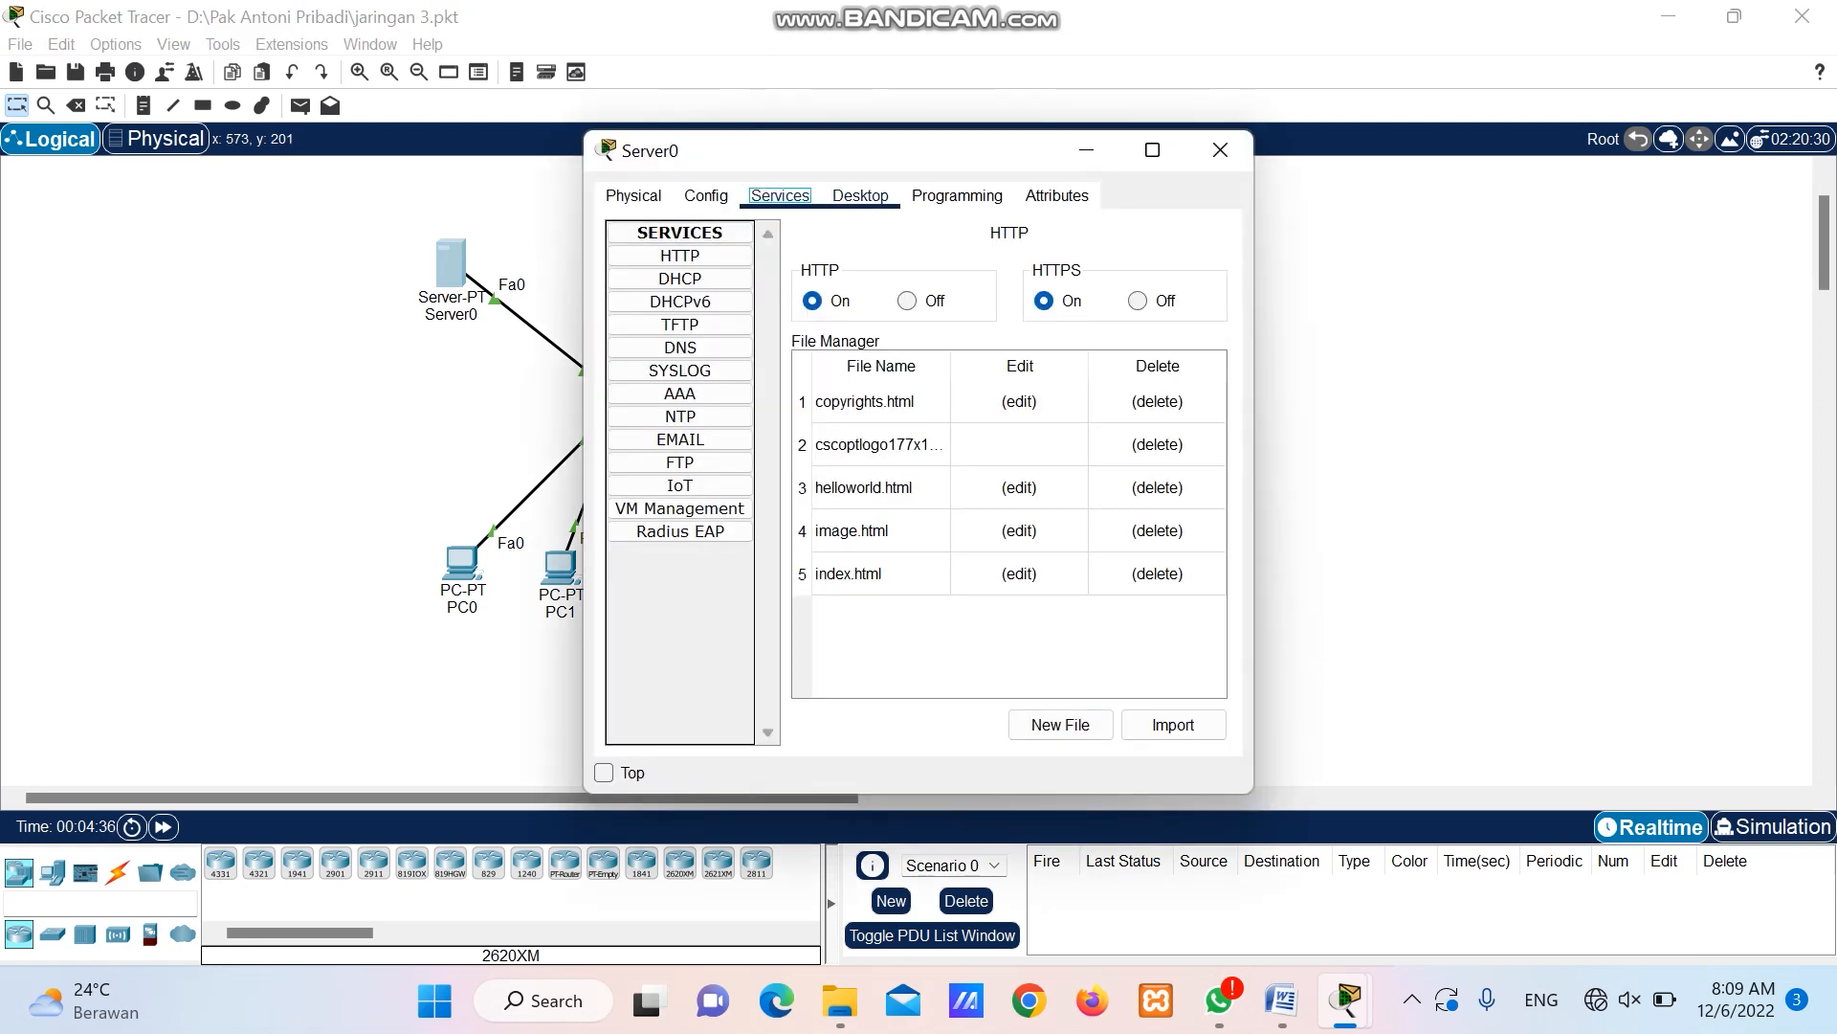
pyautogui.click(860, 195)
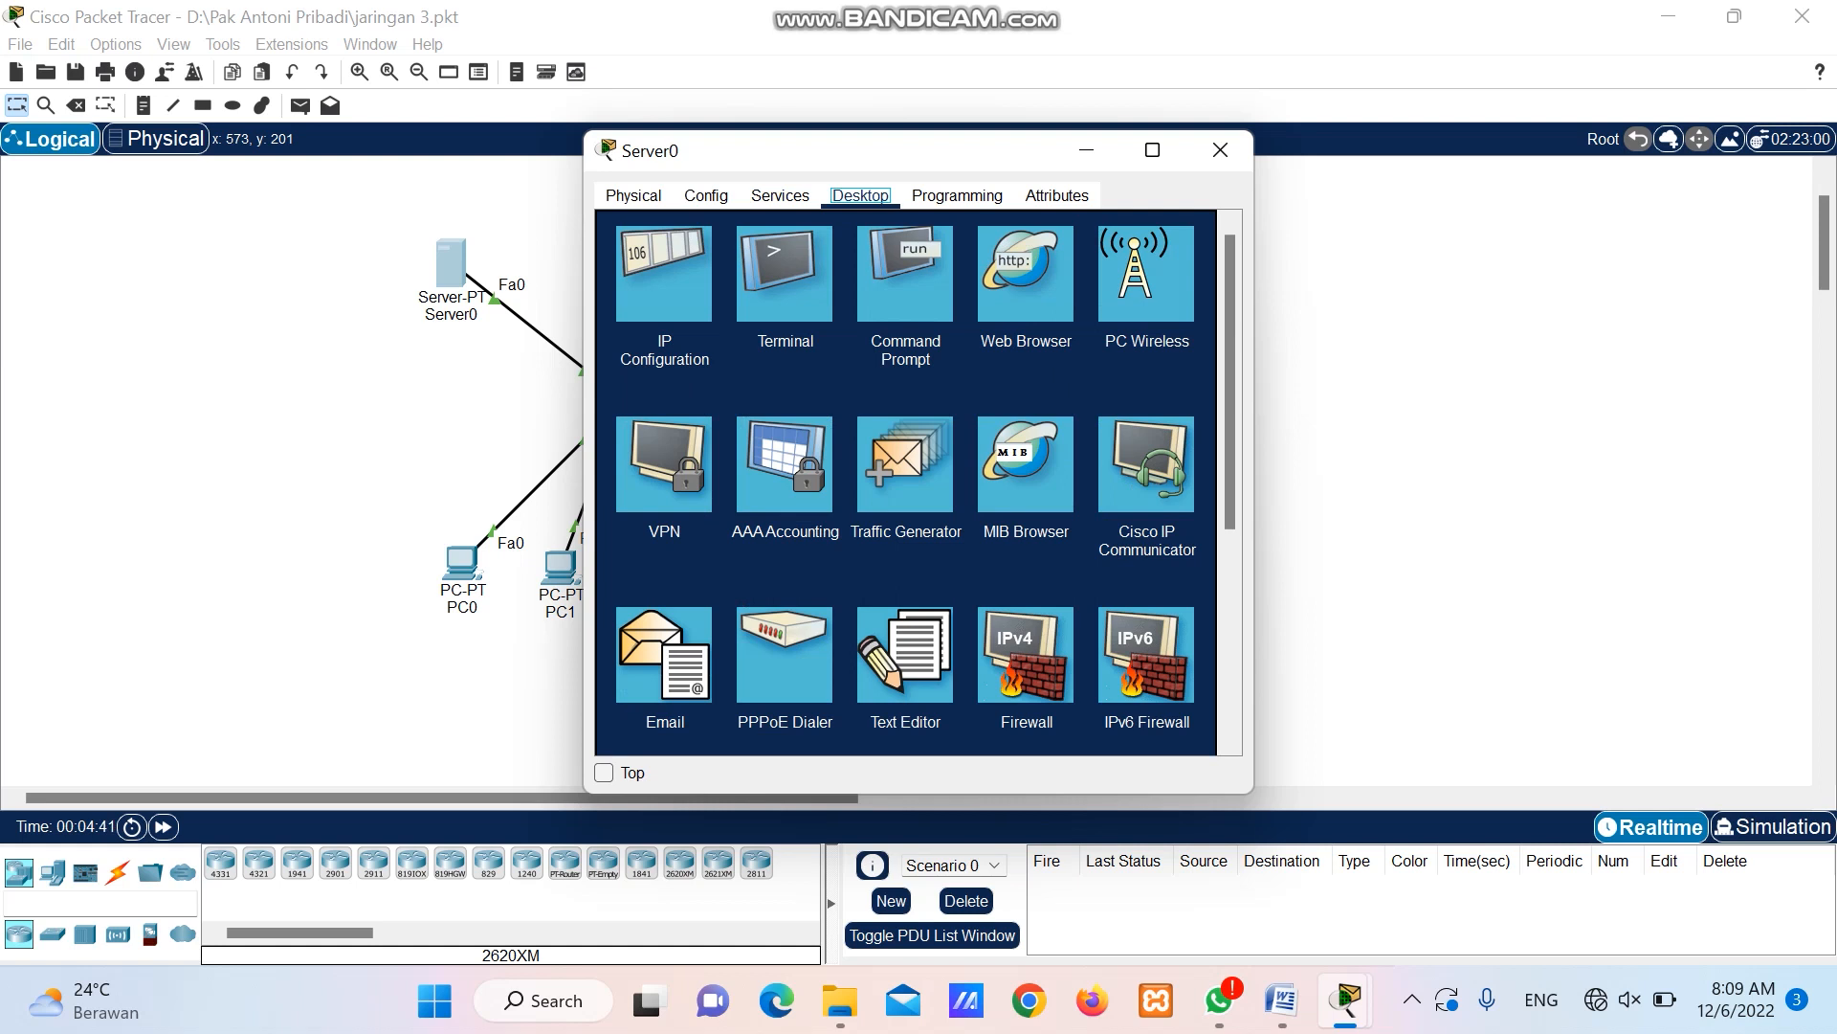
pyautogui.click(905, 274)
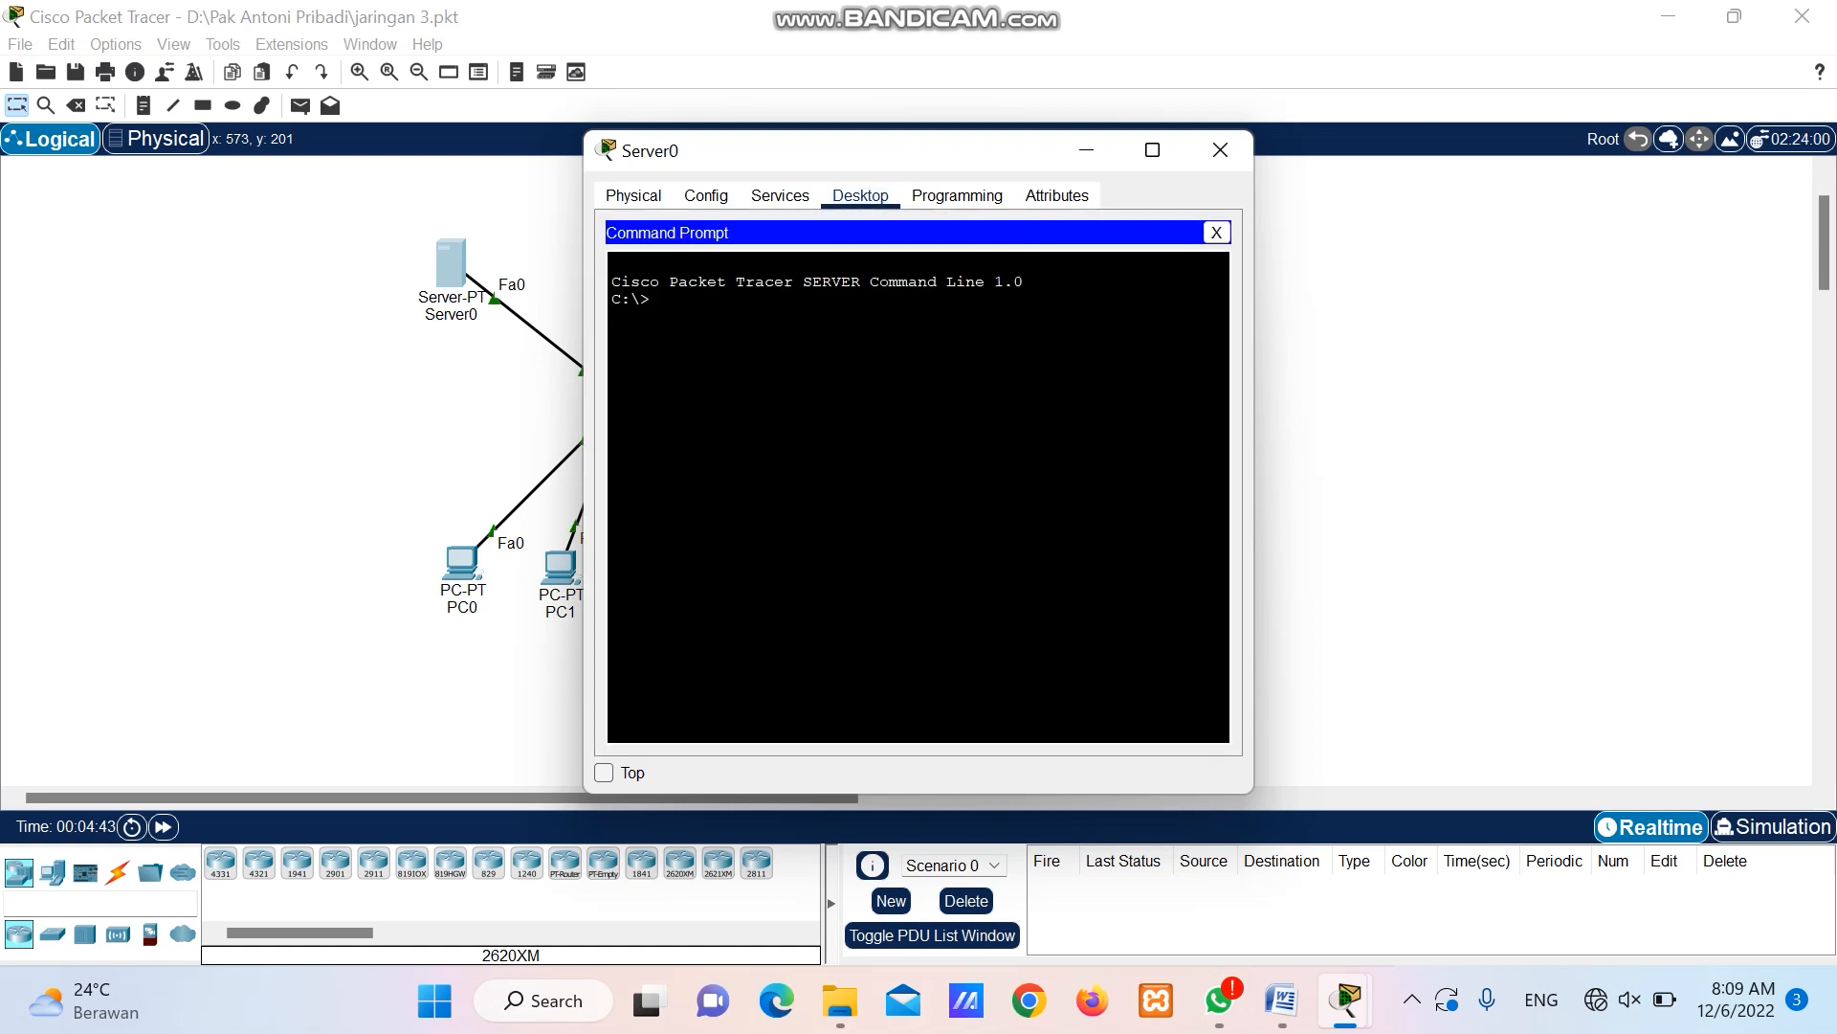
pyautogui.write('ping')
pyautogui.write('192.168.1.2')
pyautogui.press('Return')
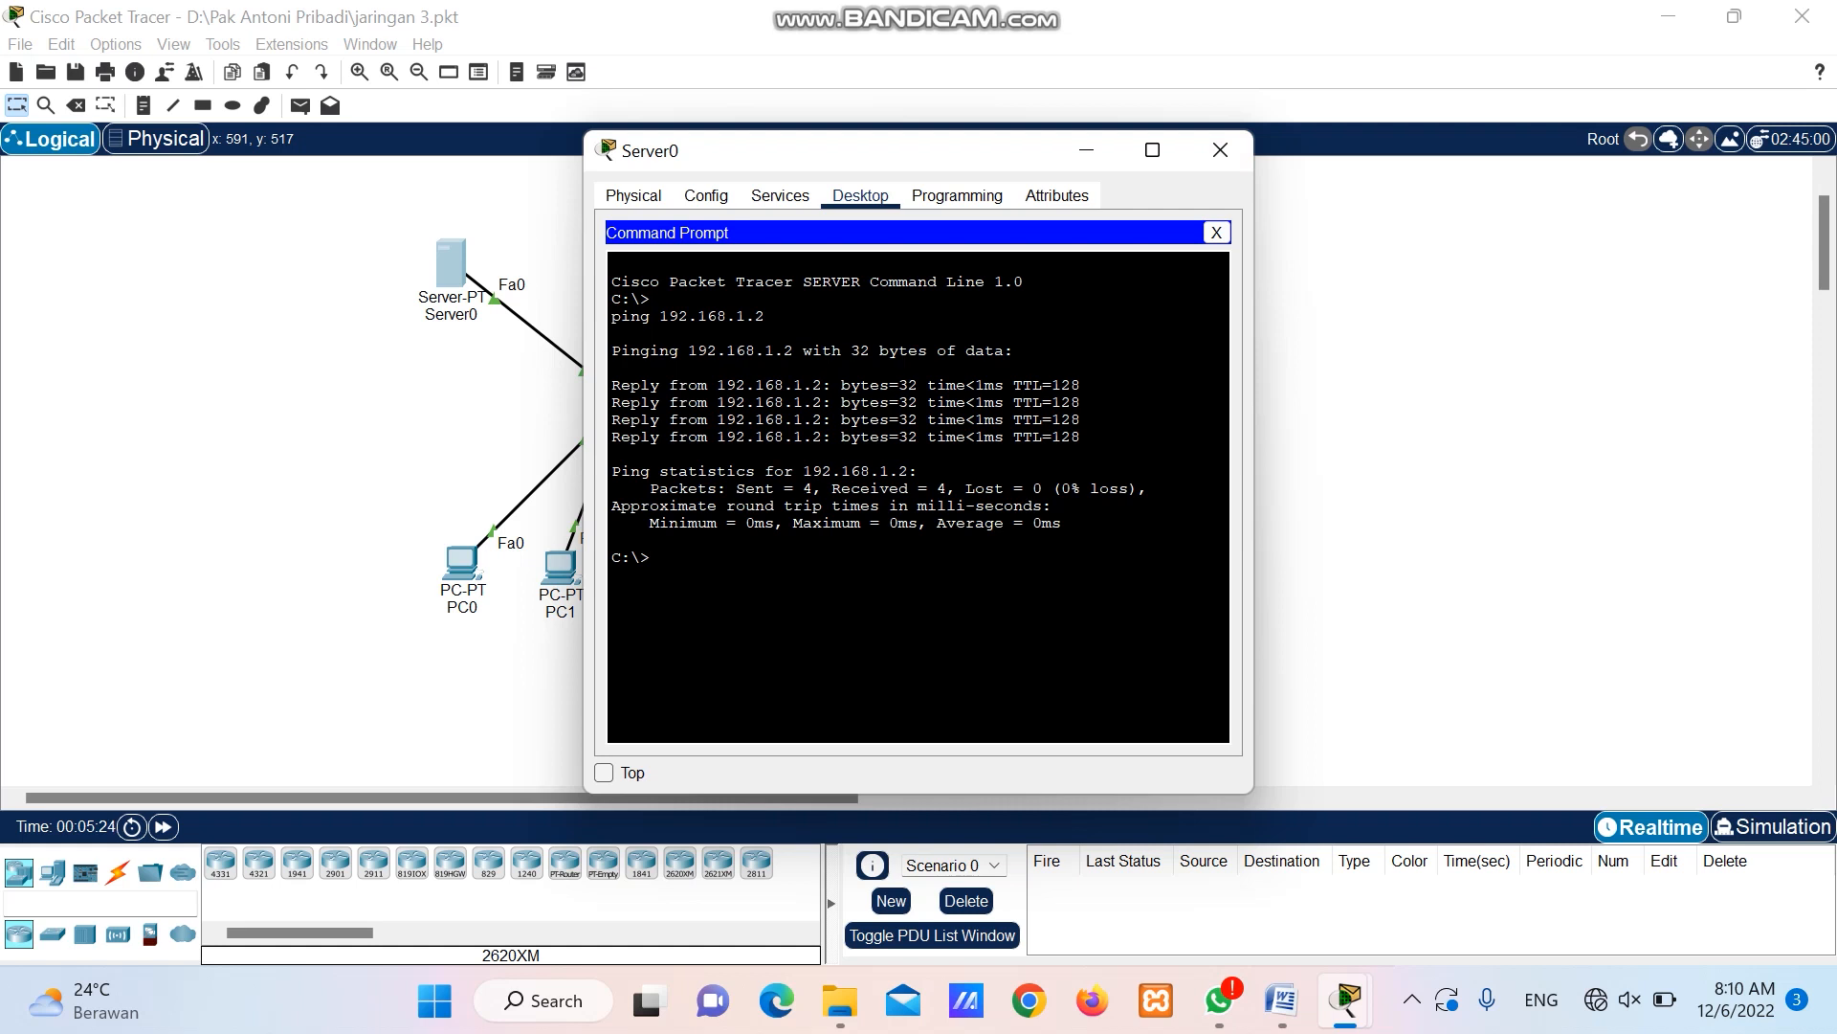
pyautogui.write('ping 192.168.1.1')
pyautogui.press('Return')
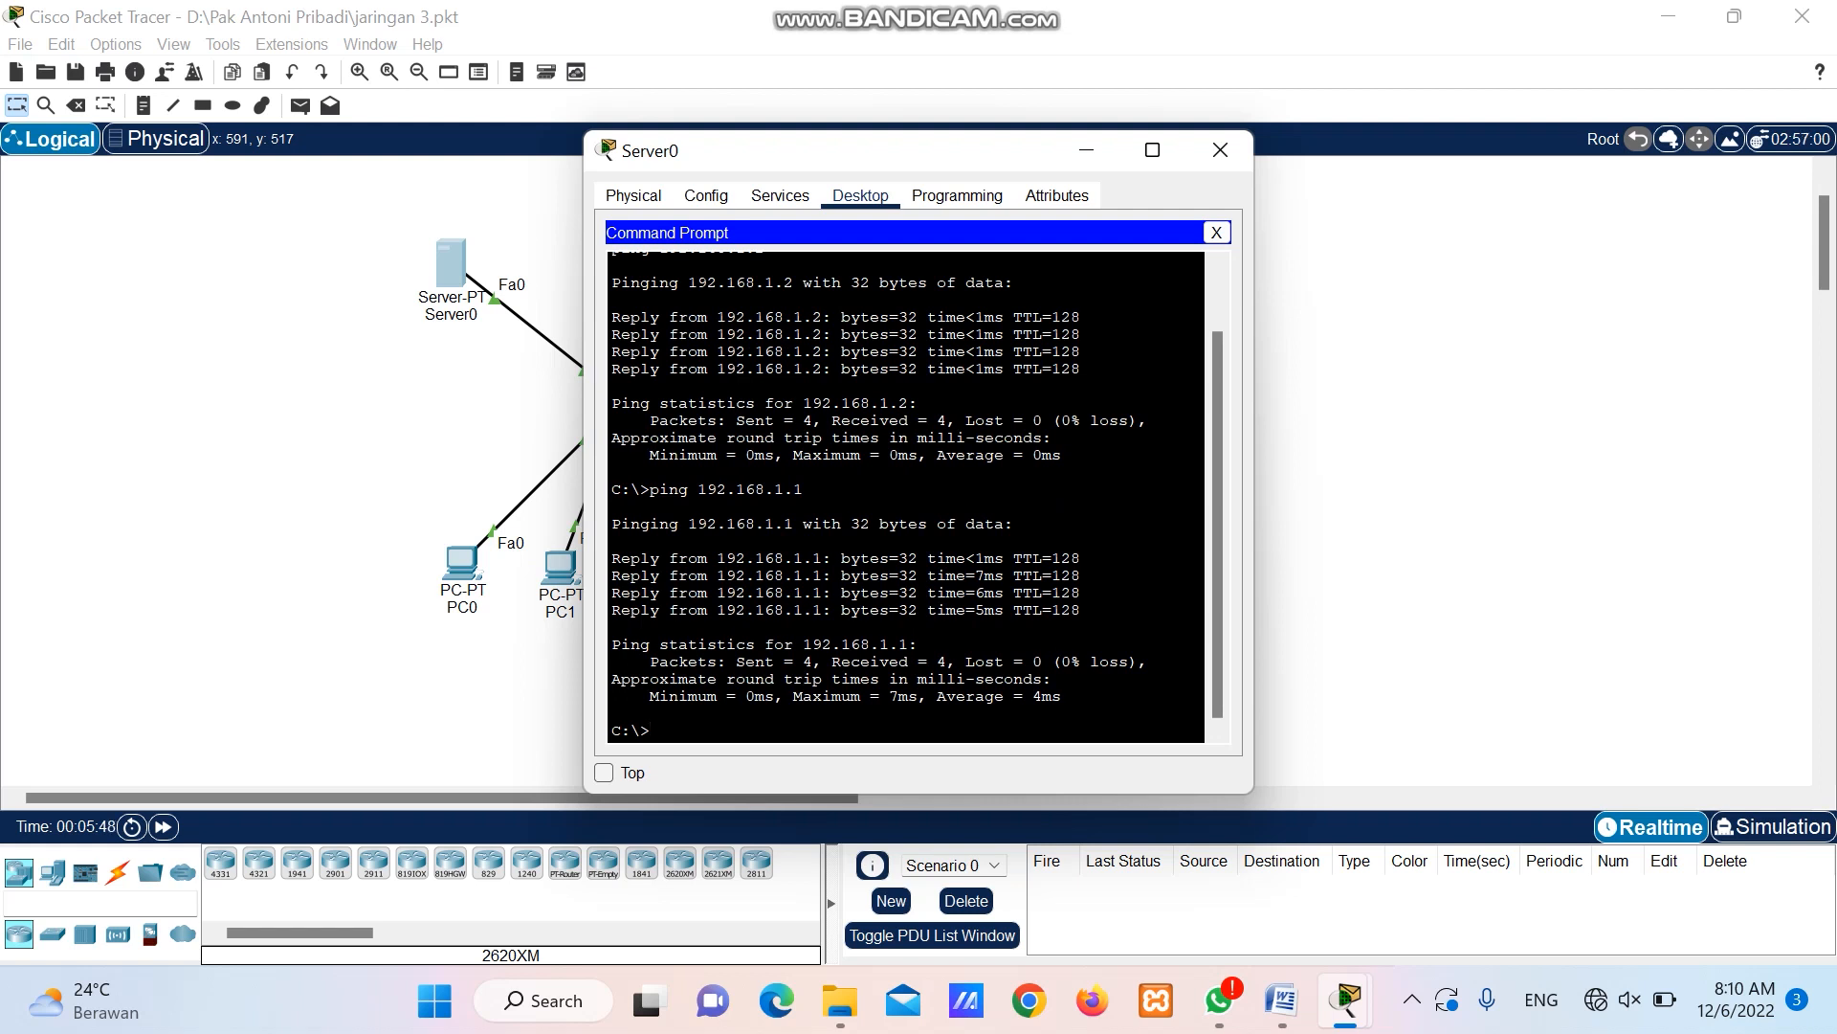
# Move Server0's window aside, check PC1's address, and return to Server0's command prompt.
pyautogui.moveTo(884, 158); pyautogui.dragTo(1198, 137)
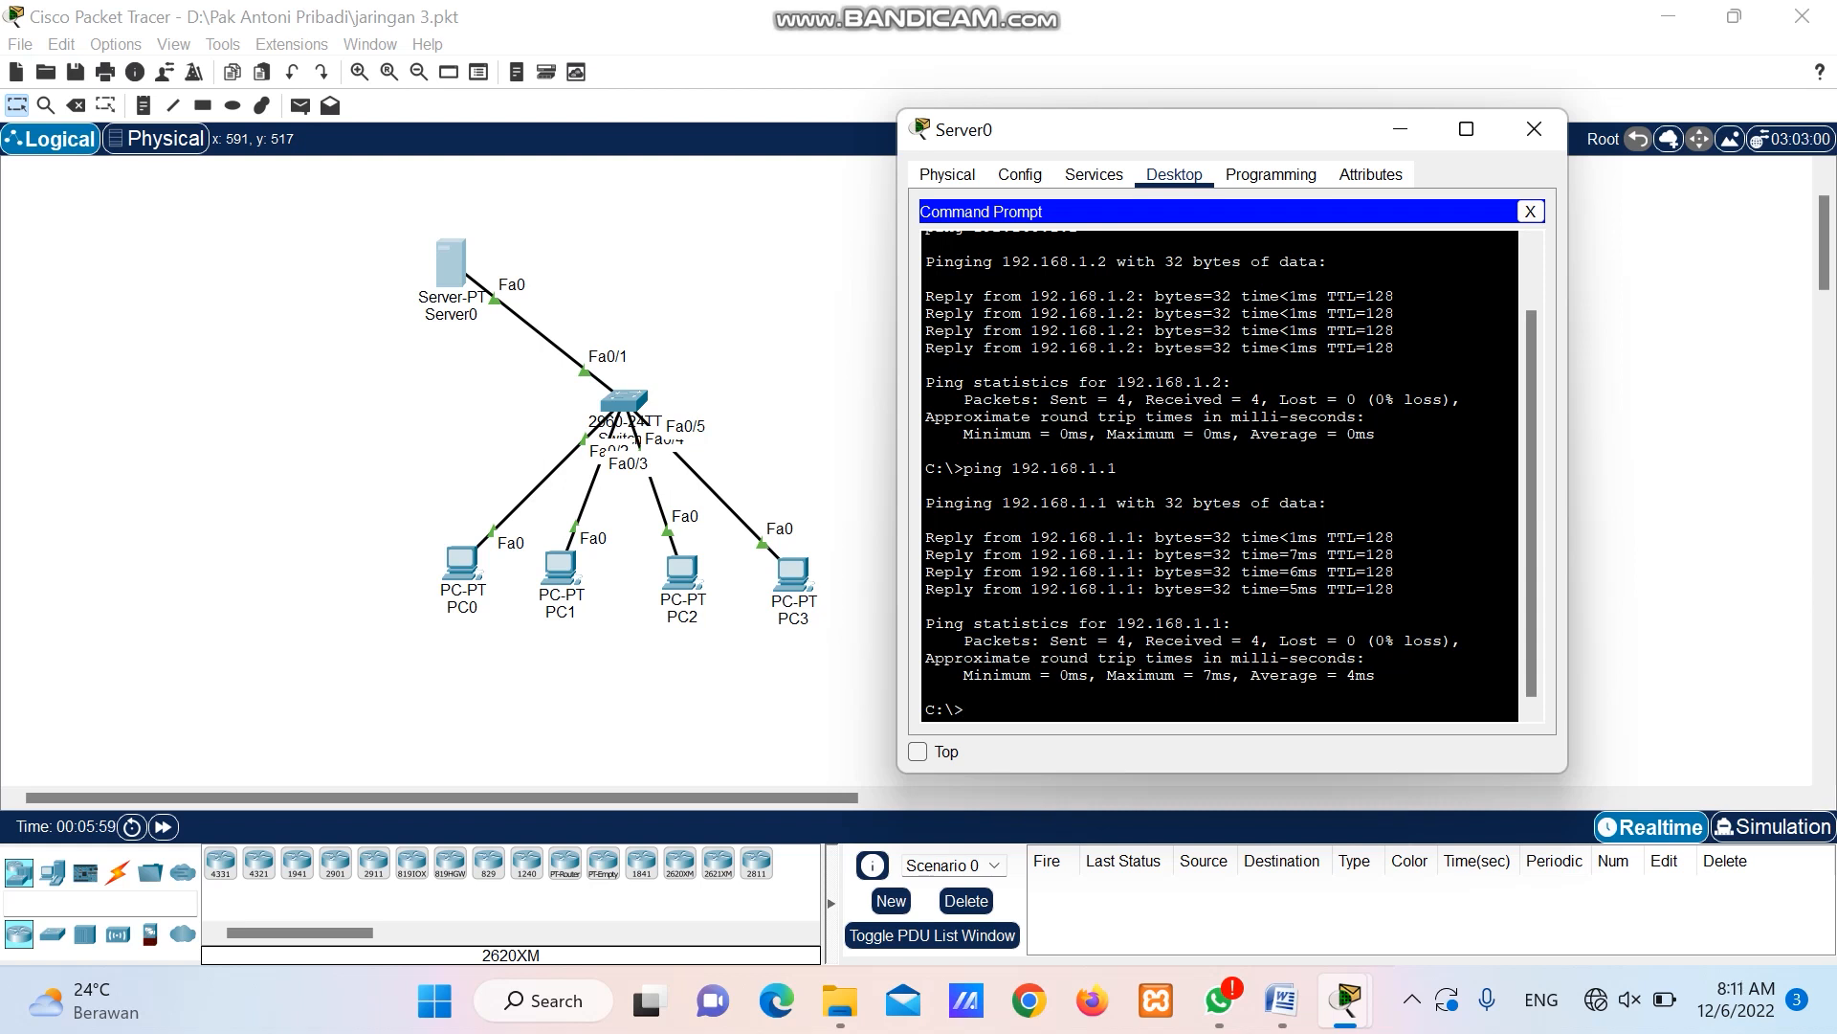
pyautogui.write('ping')
pyautogui.click(561, 569)
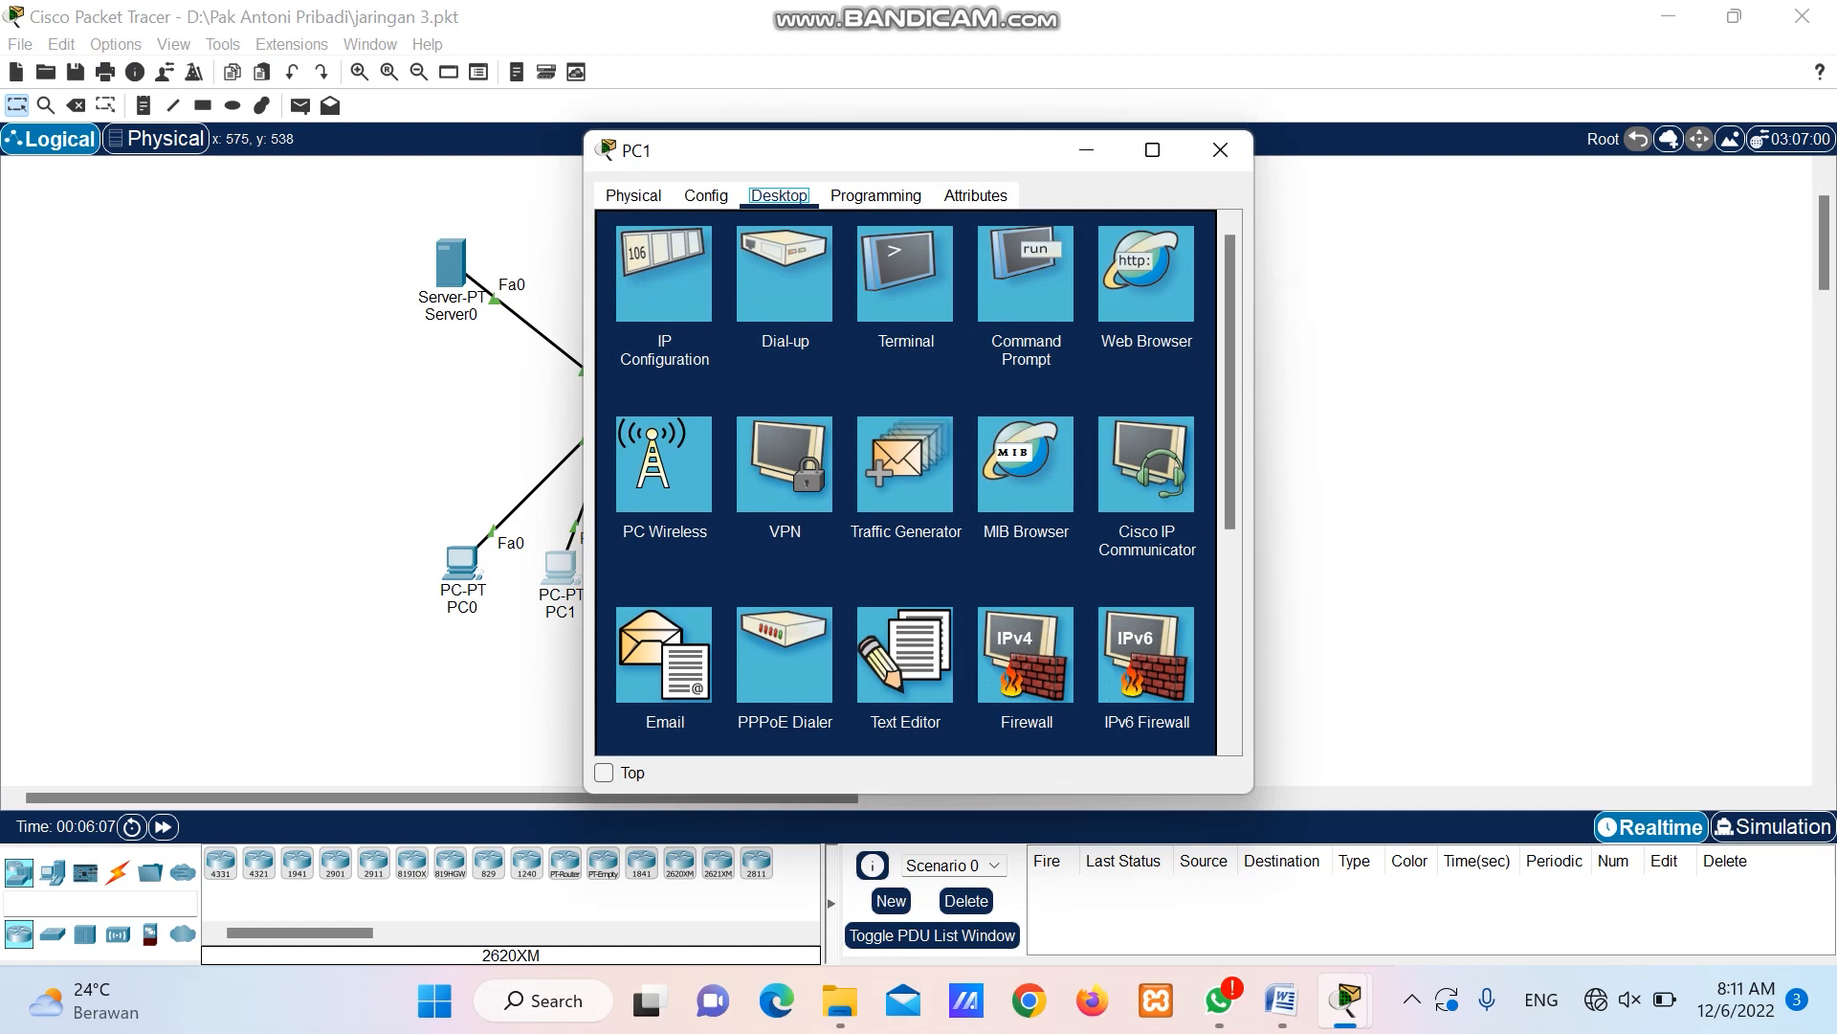
pyautogui.click(1220, 150)
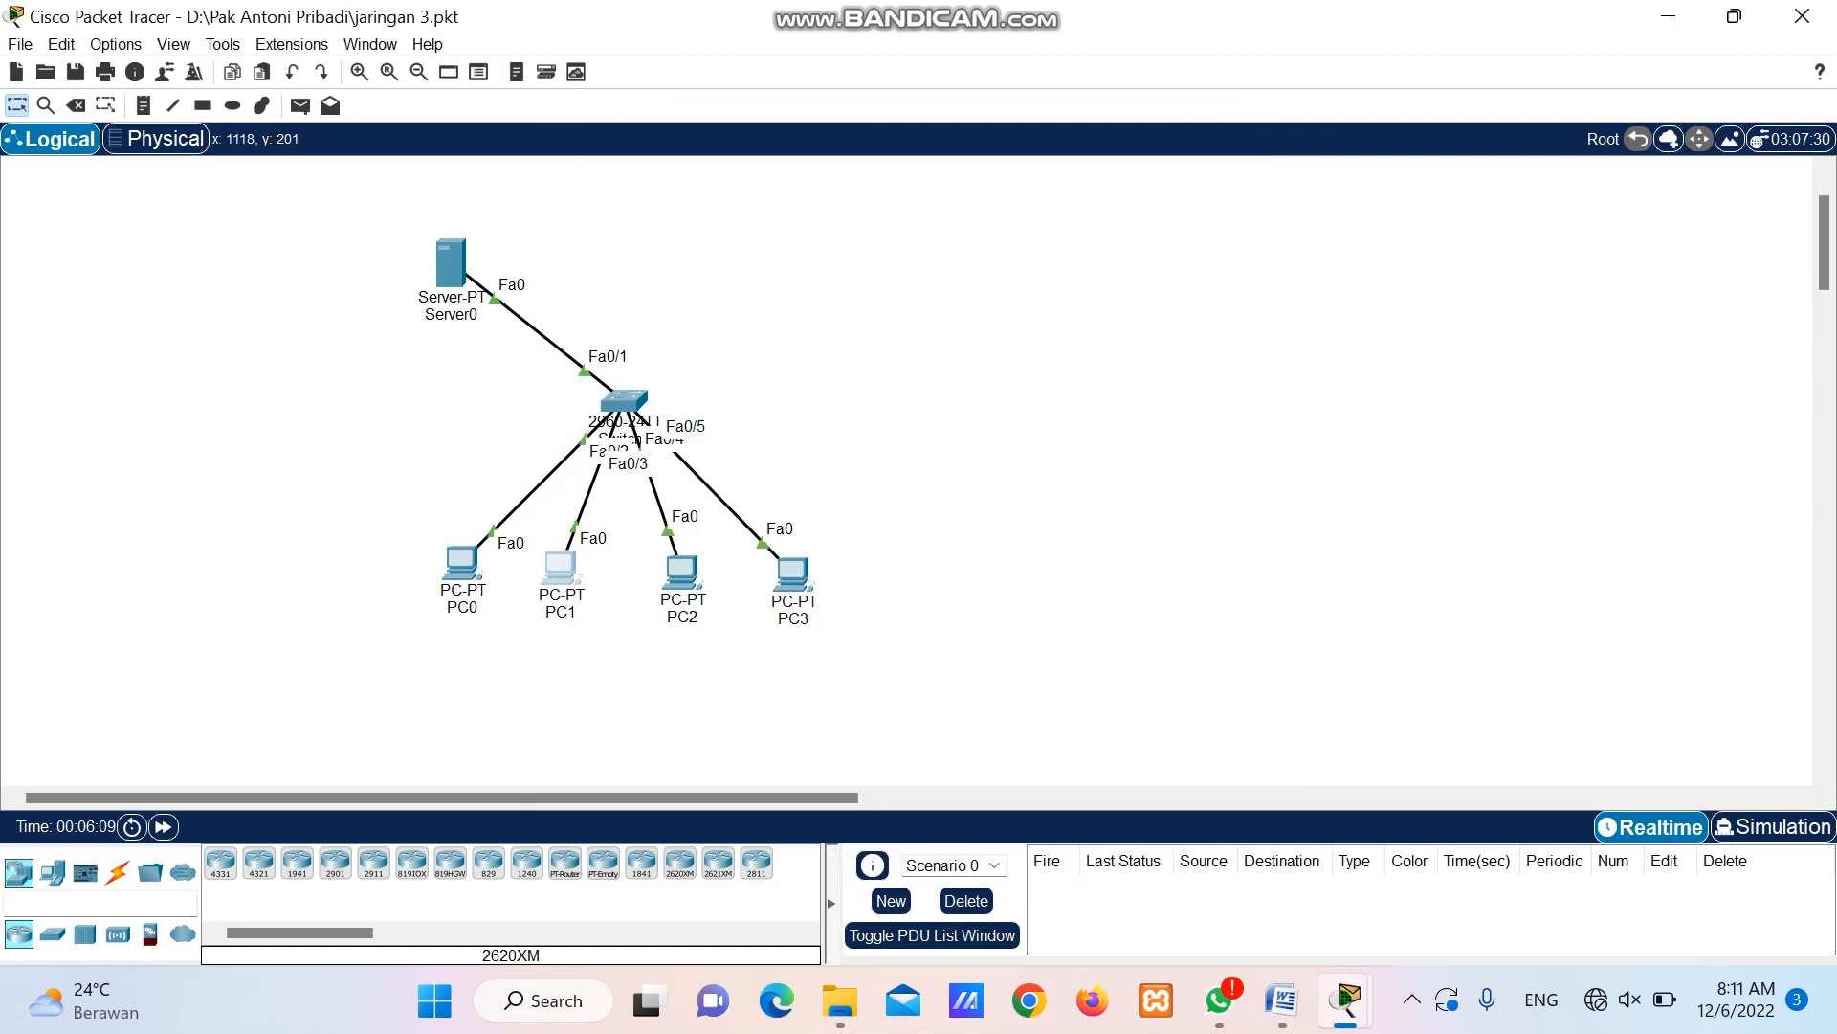
pyautogui.moveTo(561, 570)
pyautogui.moveTo(1344, 1000)
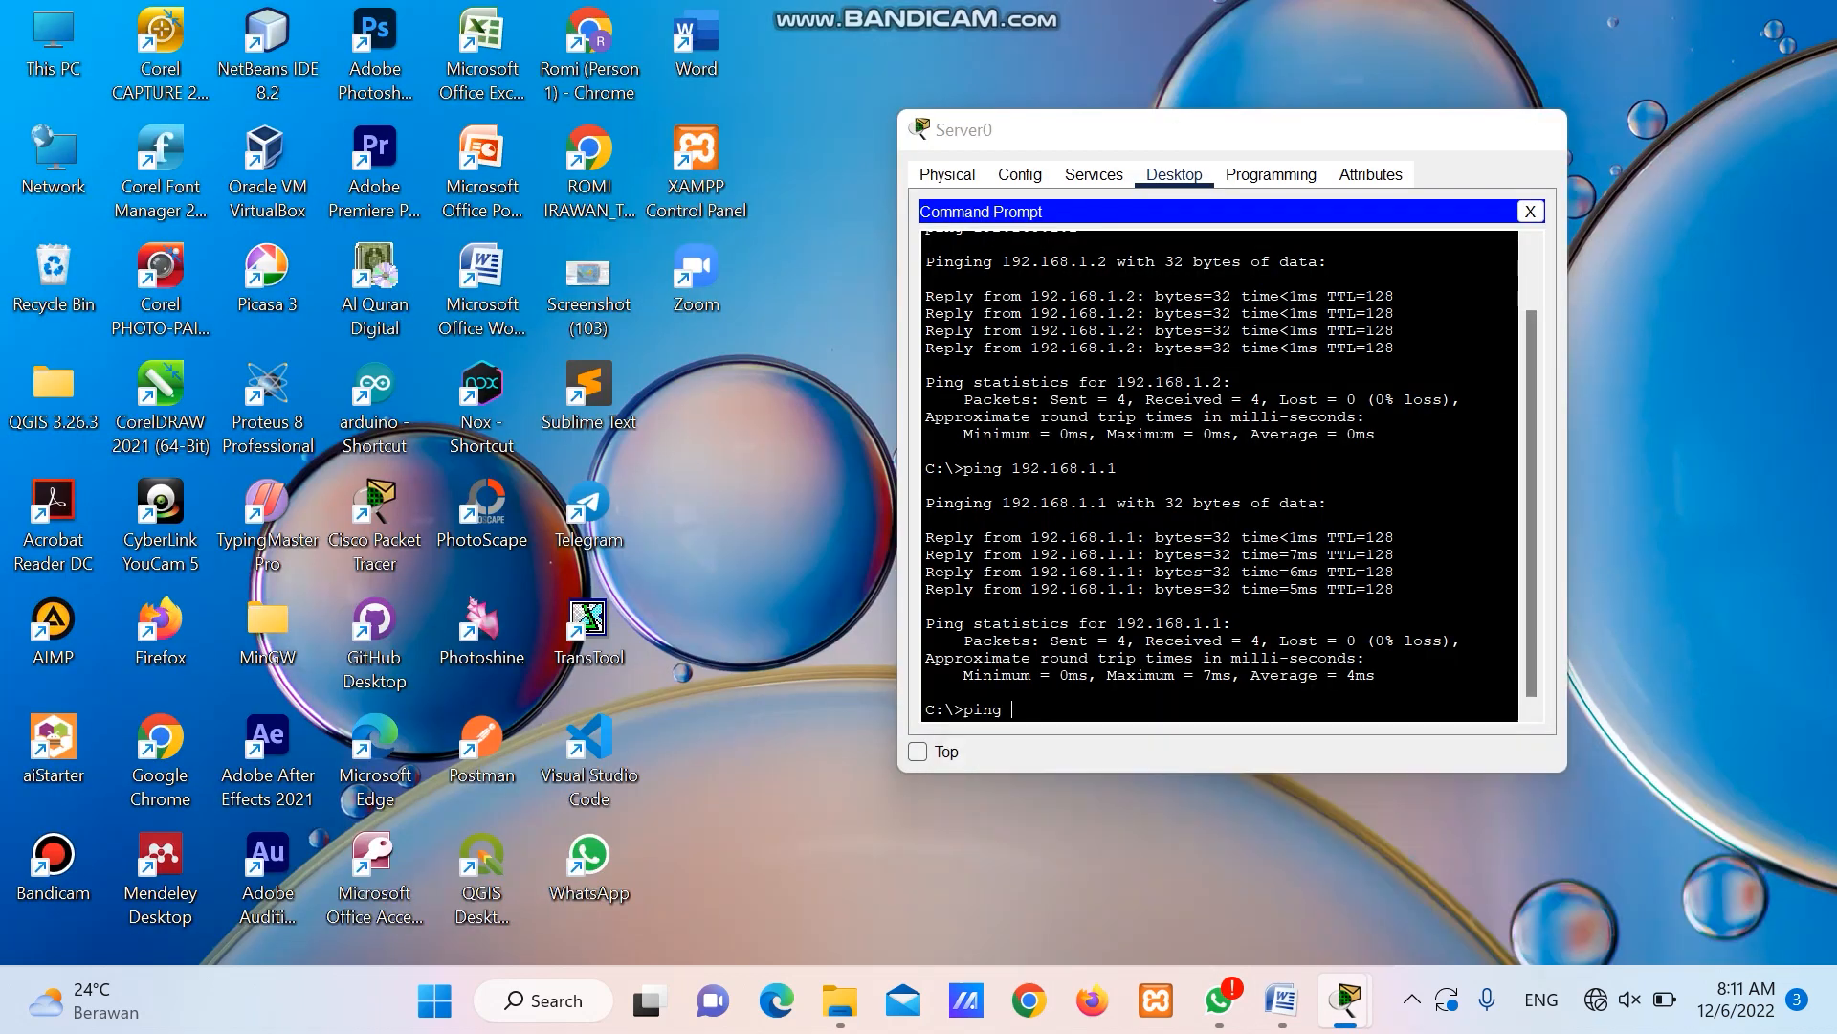
pyautogui.click(1652, 857)
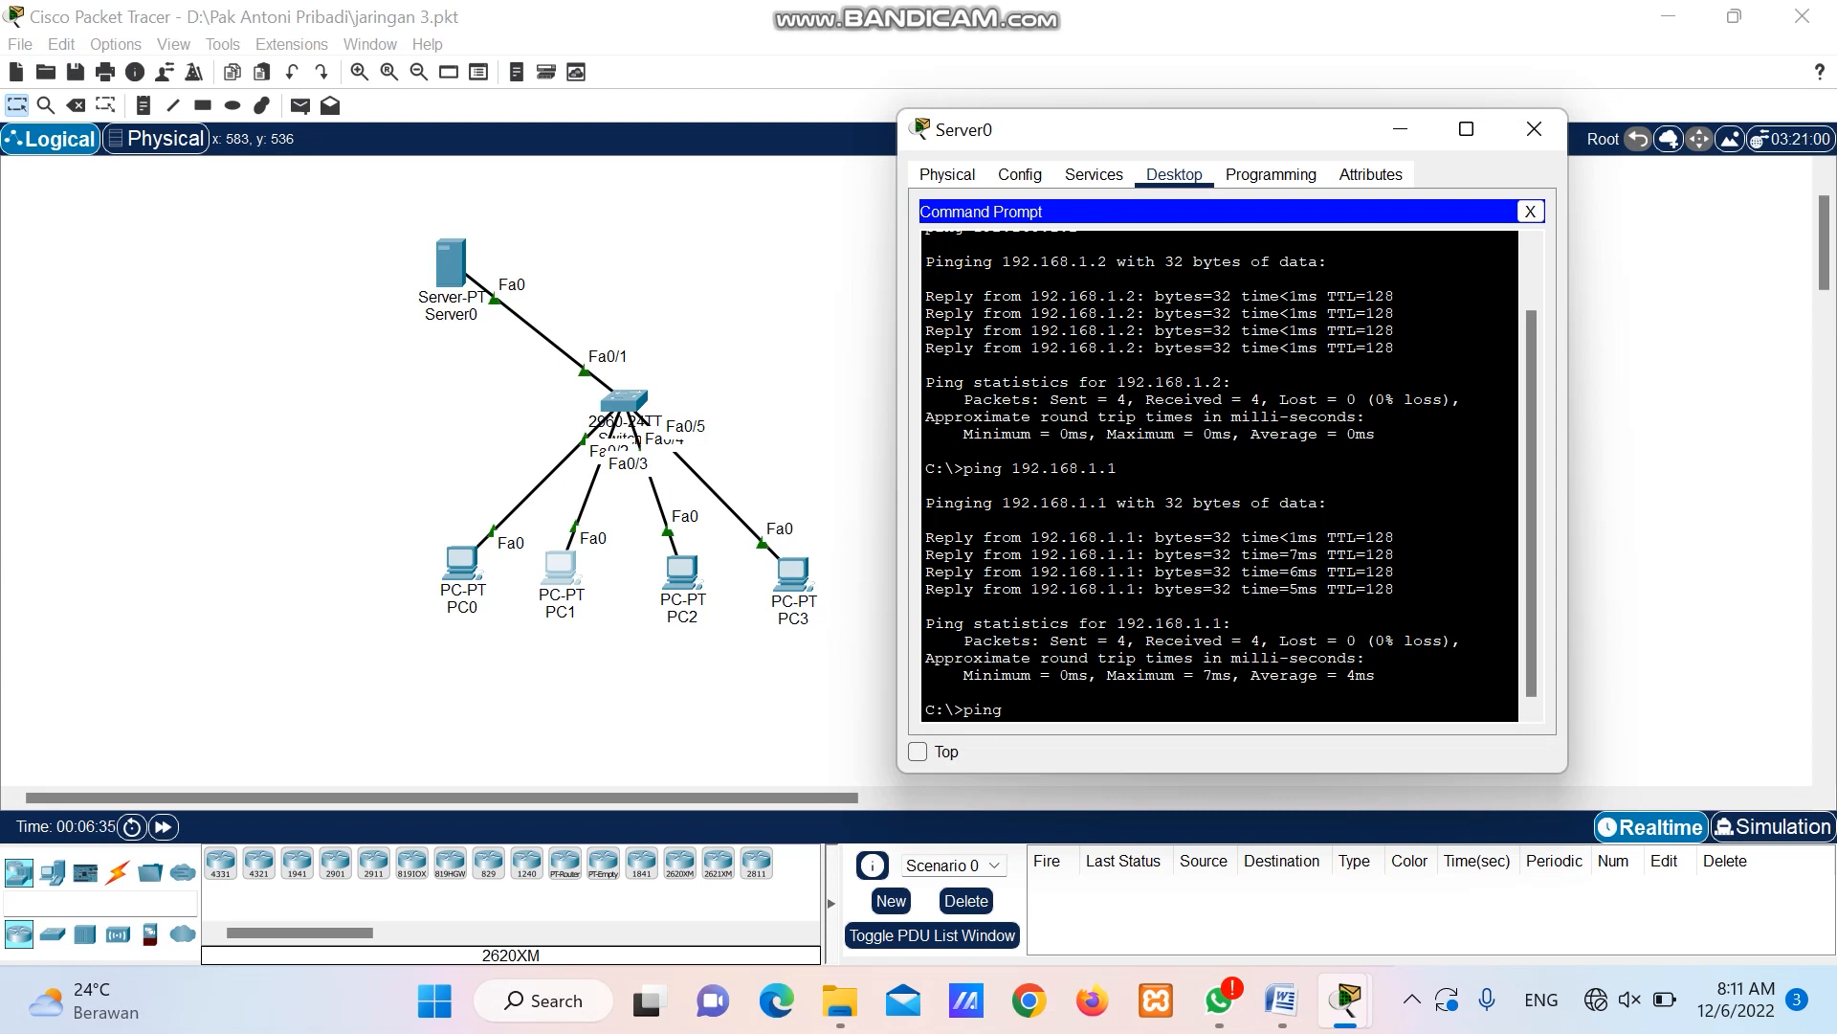
# Ping PC1's fallback address 169.254.8.68 from Server0's command prompt.
pyautogui.write('169254')
pyautogui.press('Left')
pyautogui.press('Left')
pyautogui.write('.')
pyautogui.moveTo(753, 386); pyautogui.dragTo(581, 553)
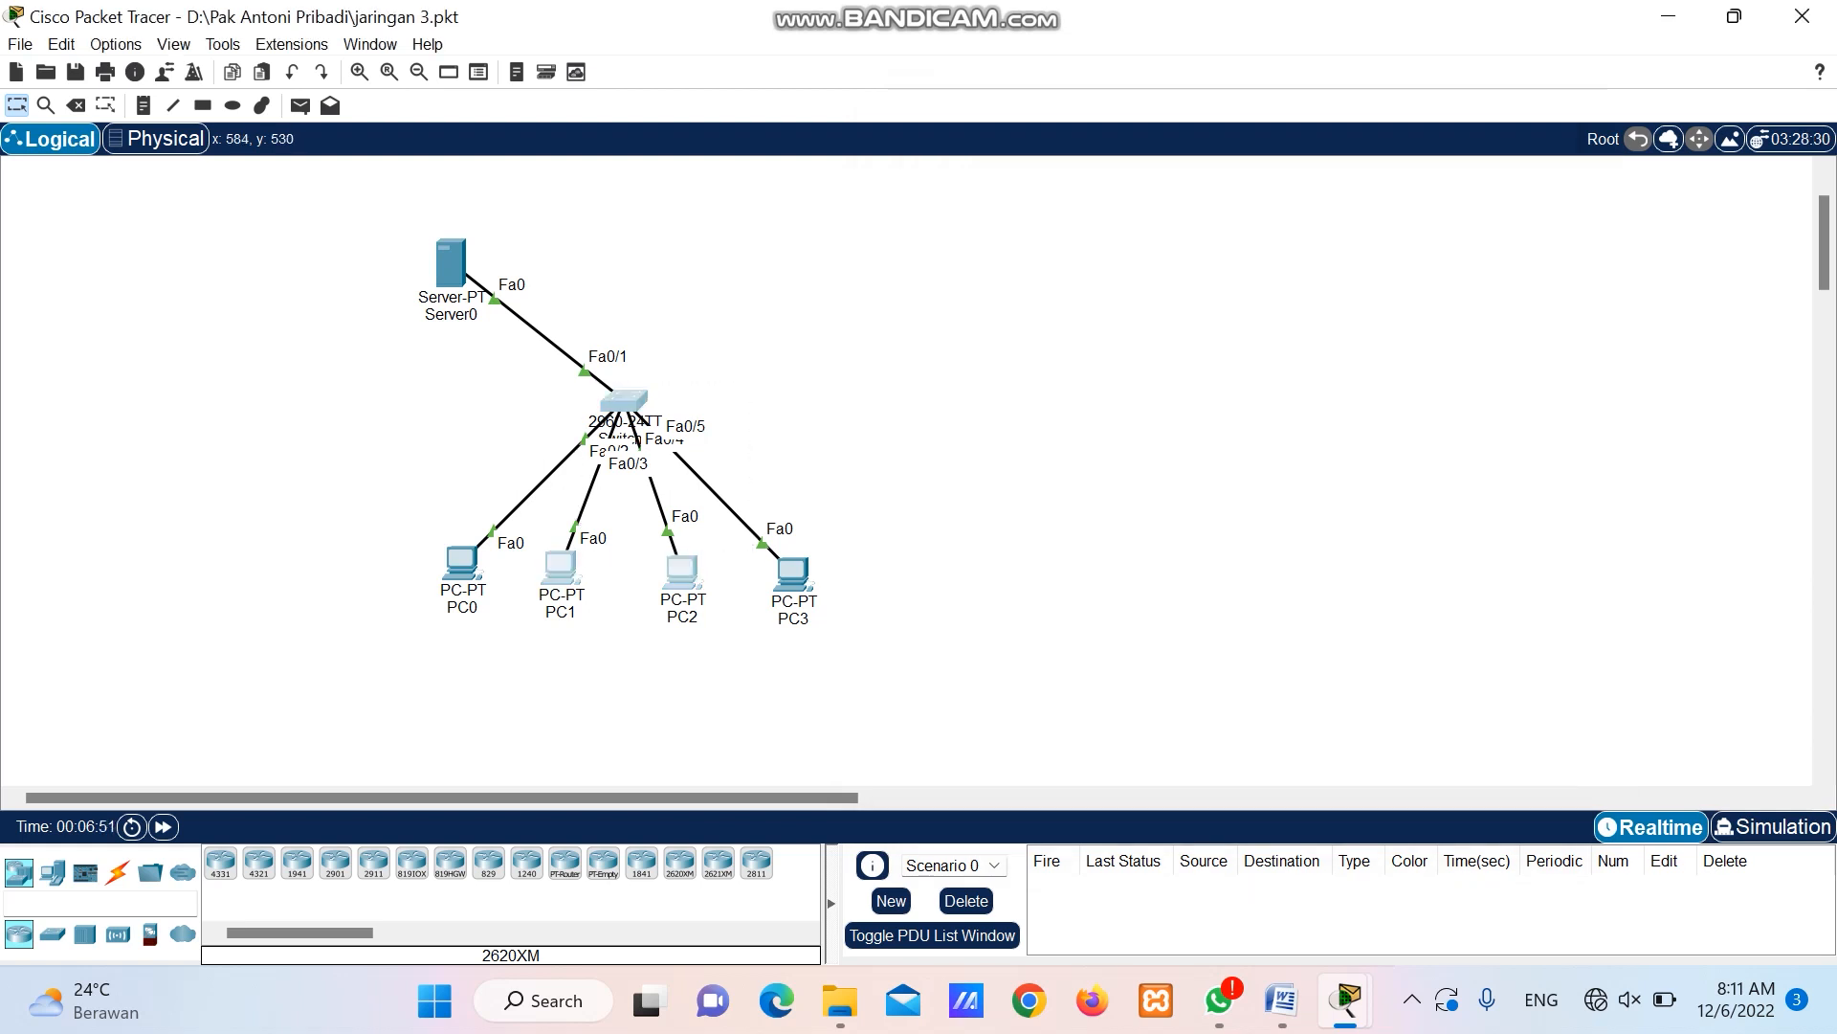
pyautogui.moveTo(560, 569)
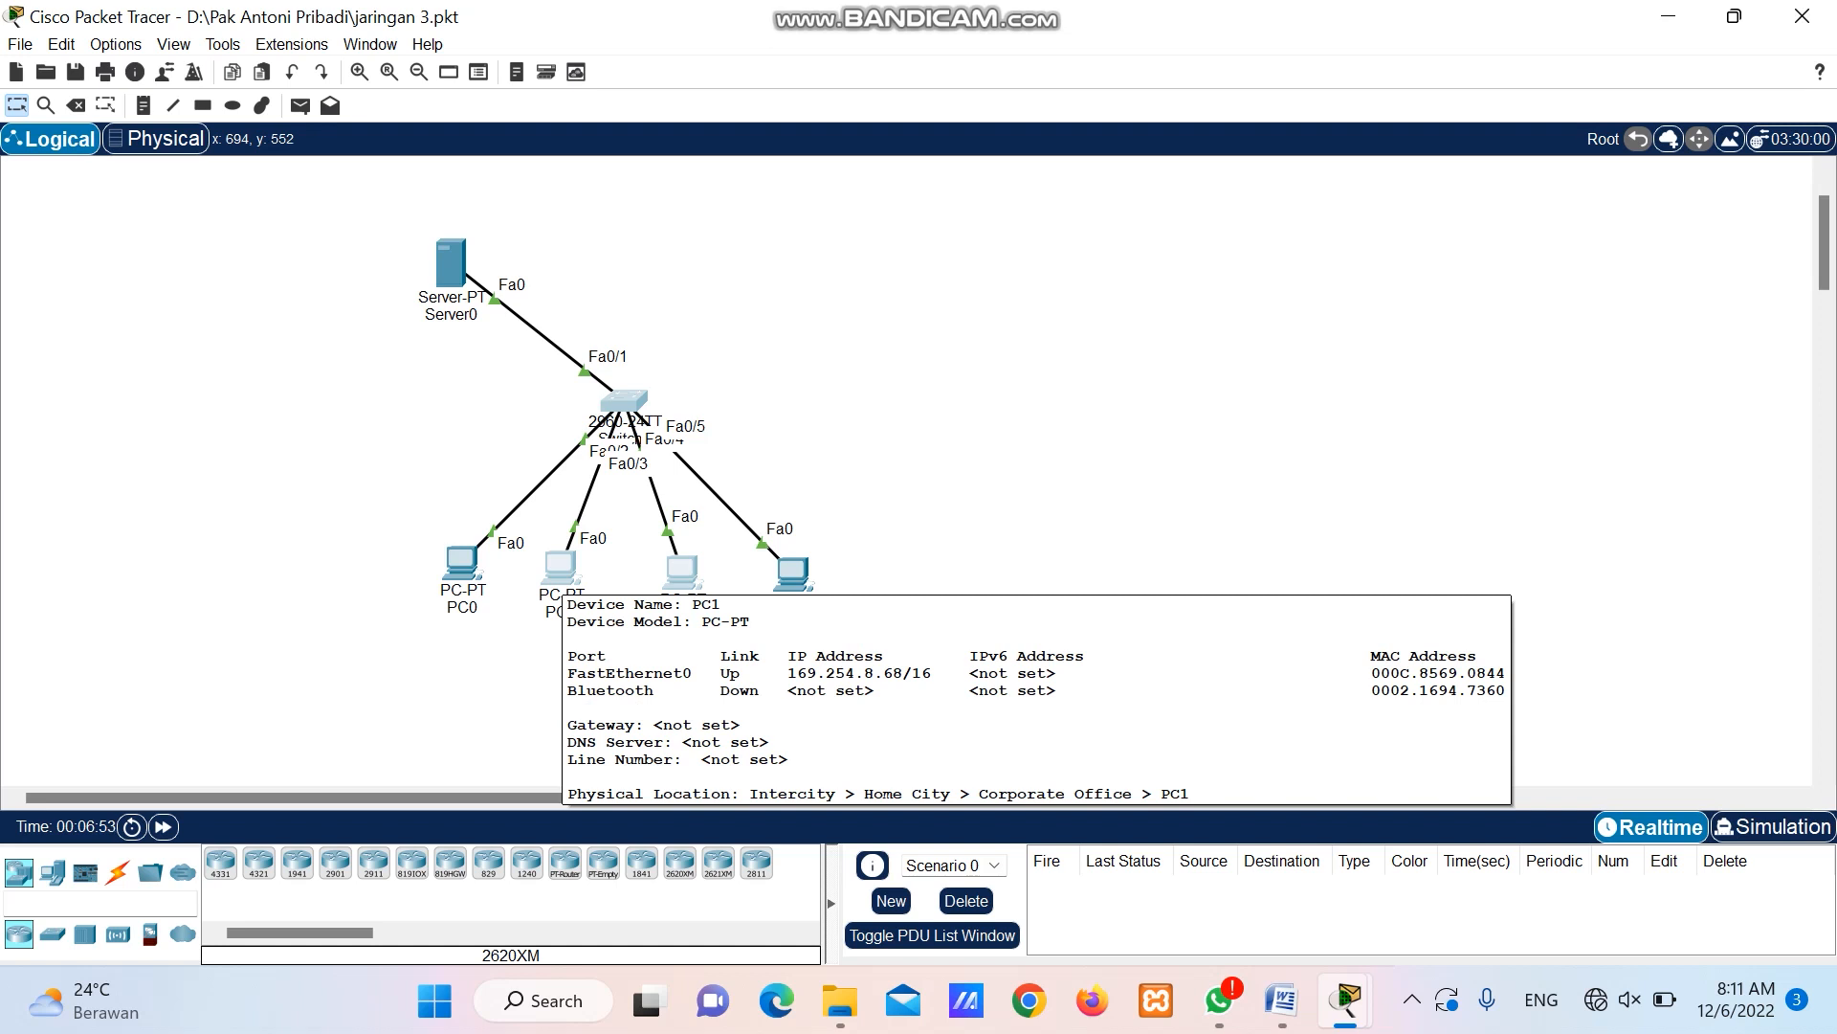
pyautogui.moveTo(1345, 1000)
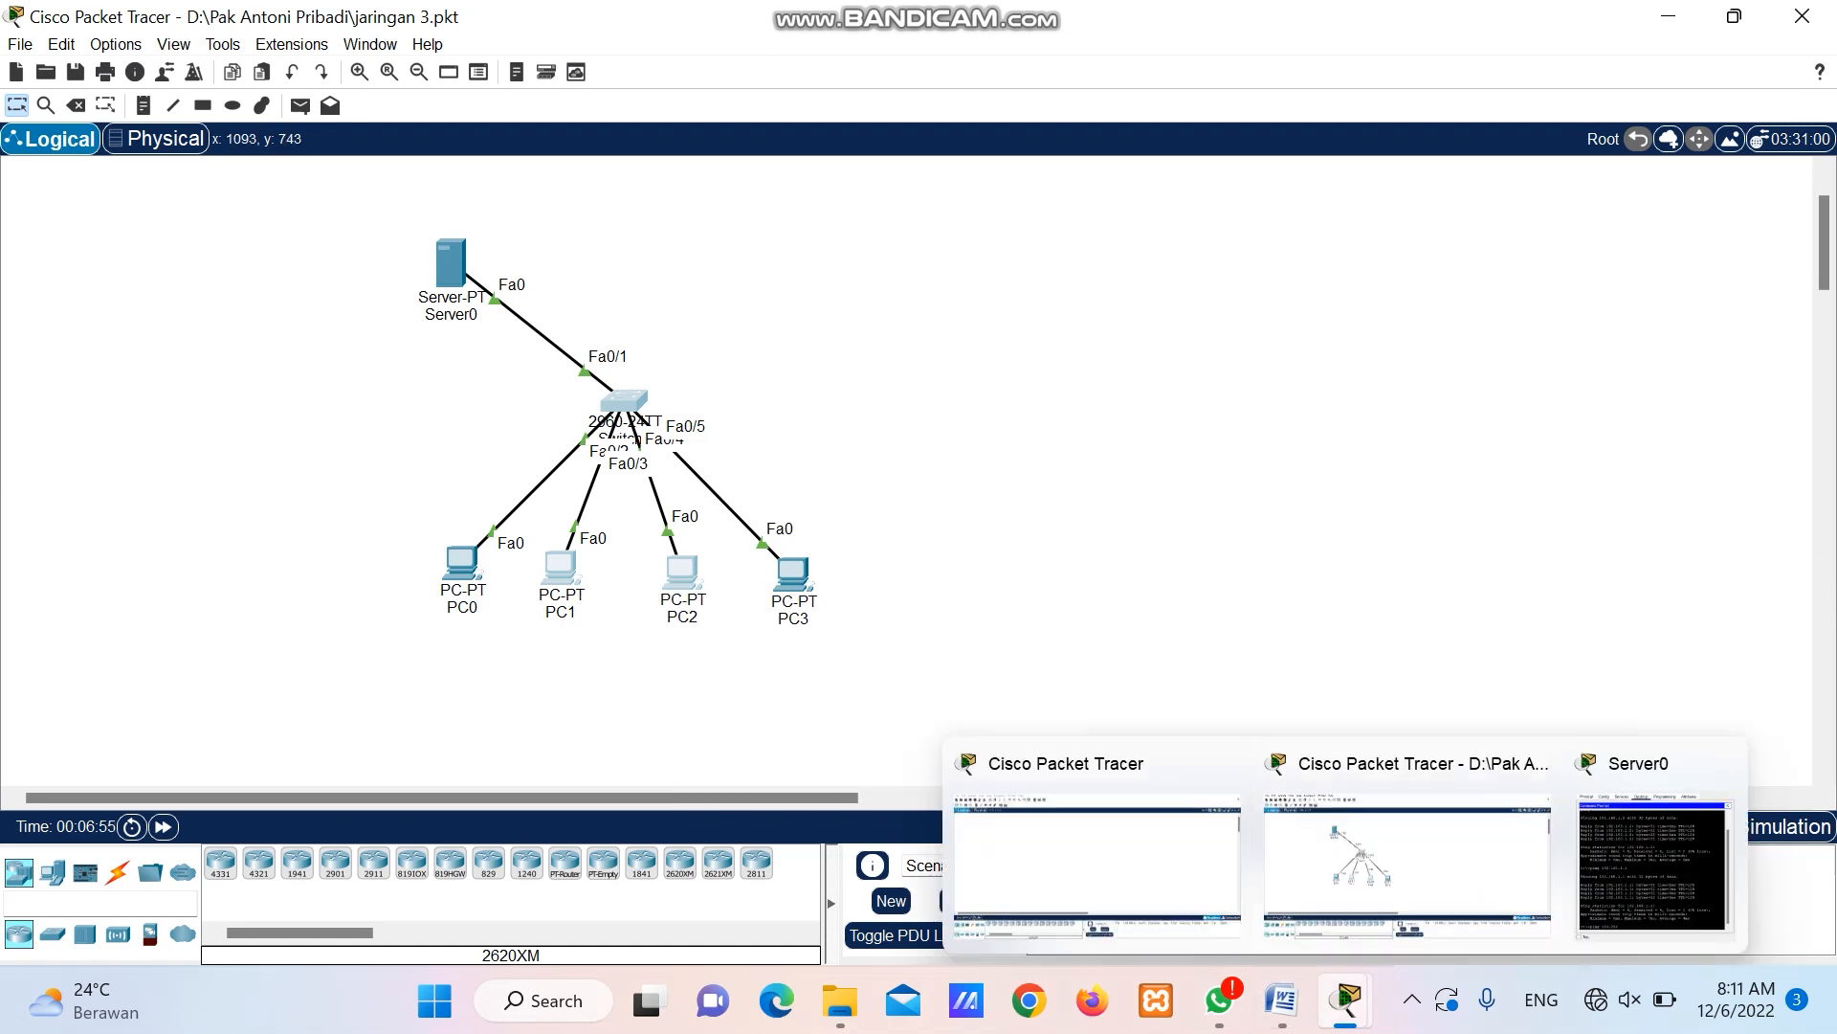
pyautogui.click(1661, 841)
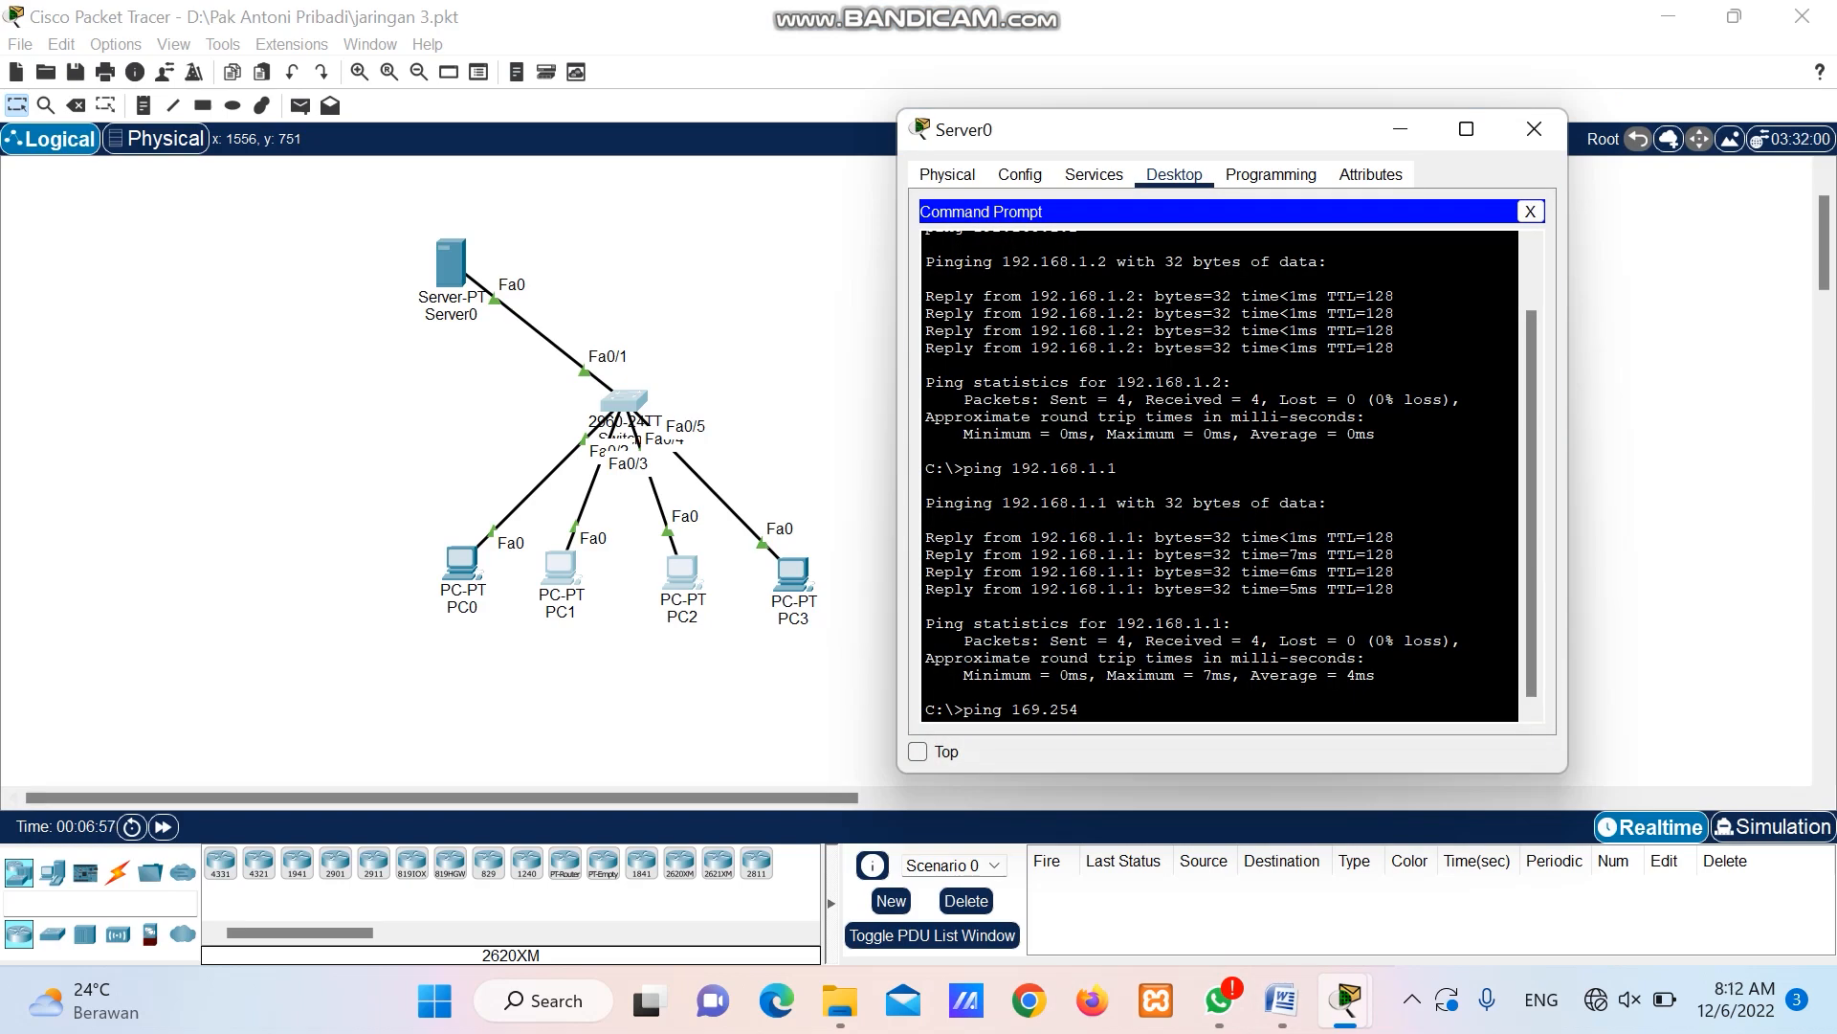
pyautogui.write('8.68')
pyautogui.press('Return')
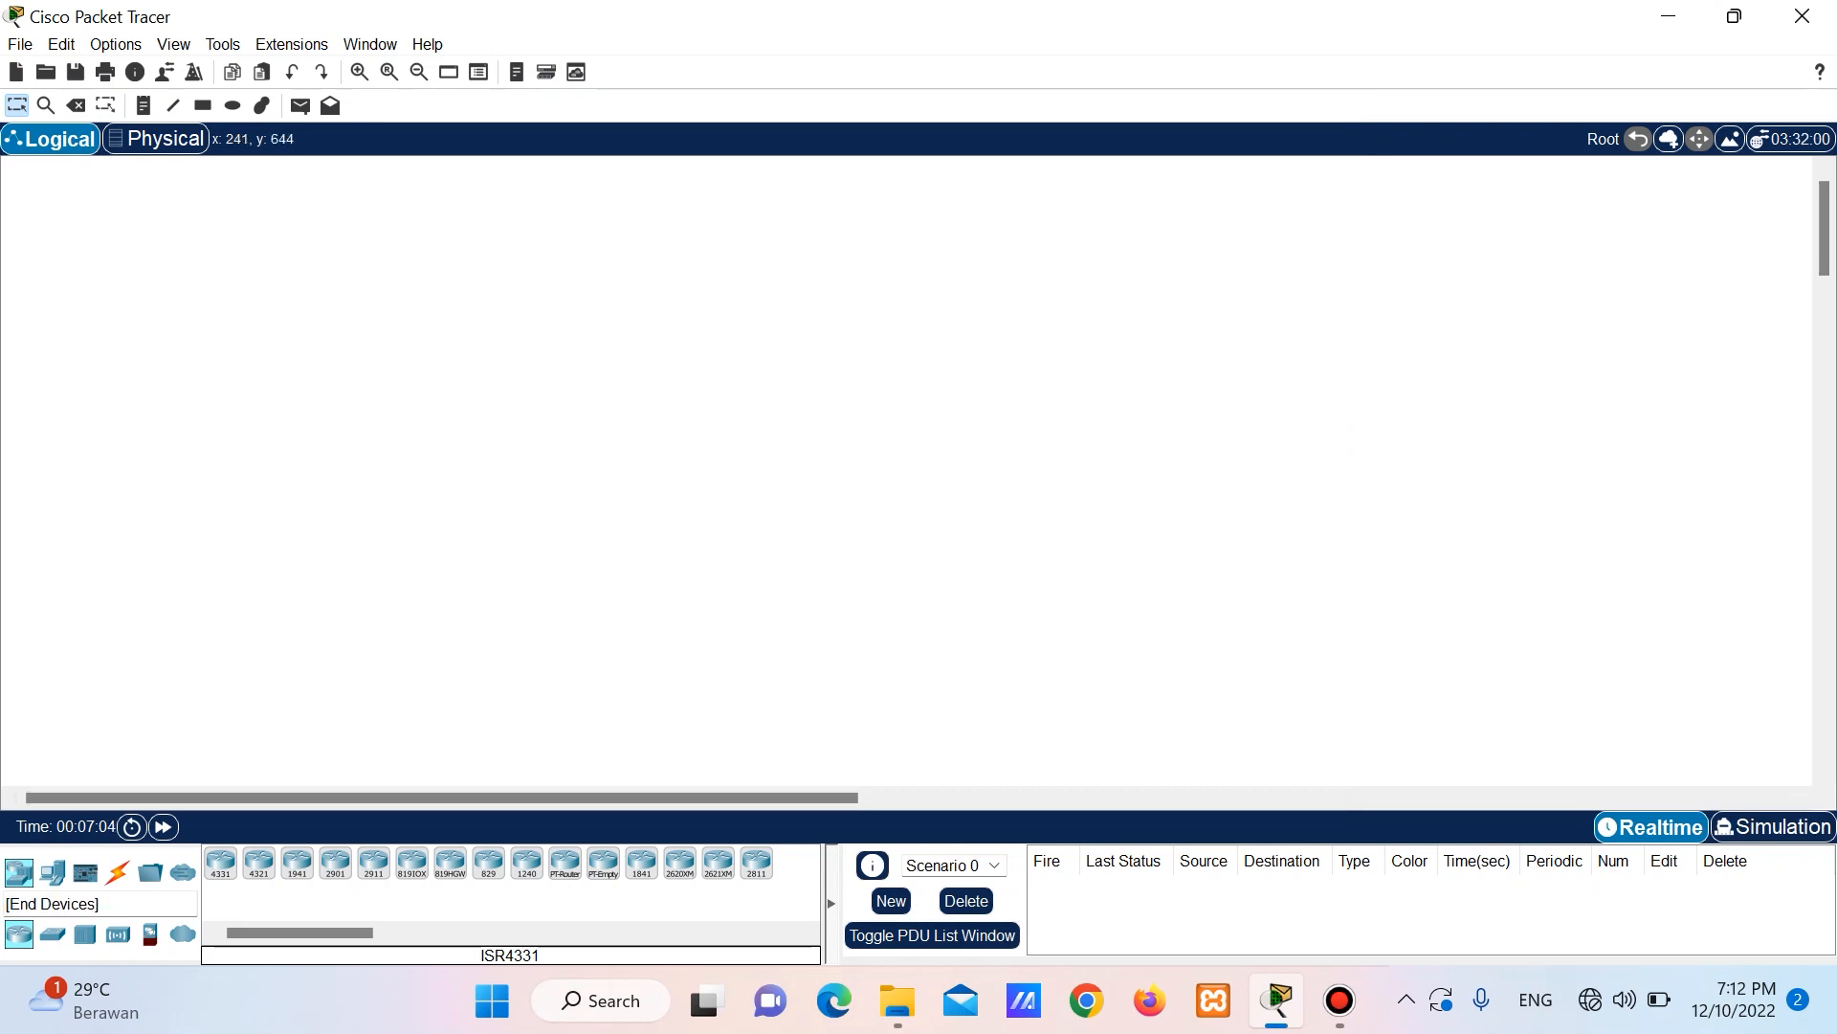
# Place a server on the empty workspace and a 2960 switch below it.
pyautogui.click(52, 872)
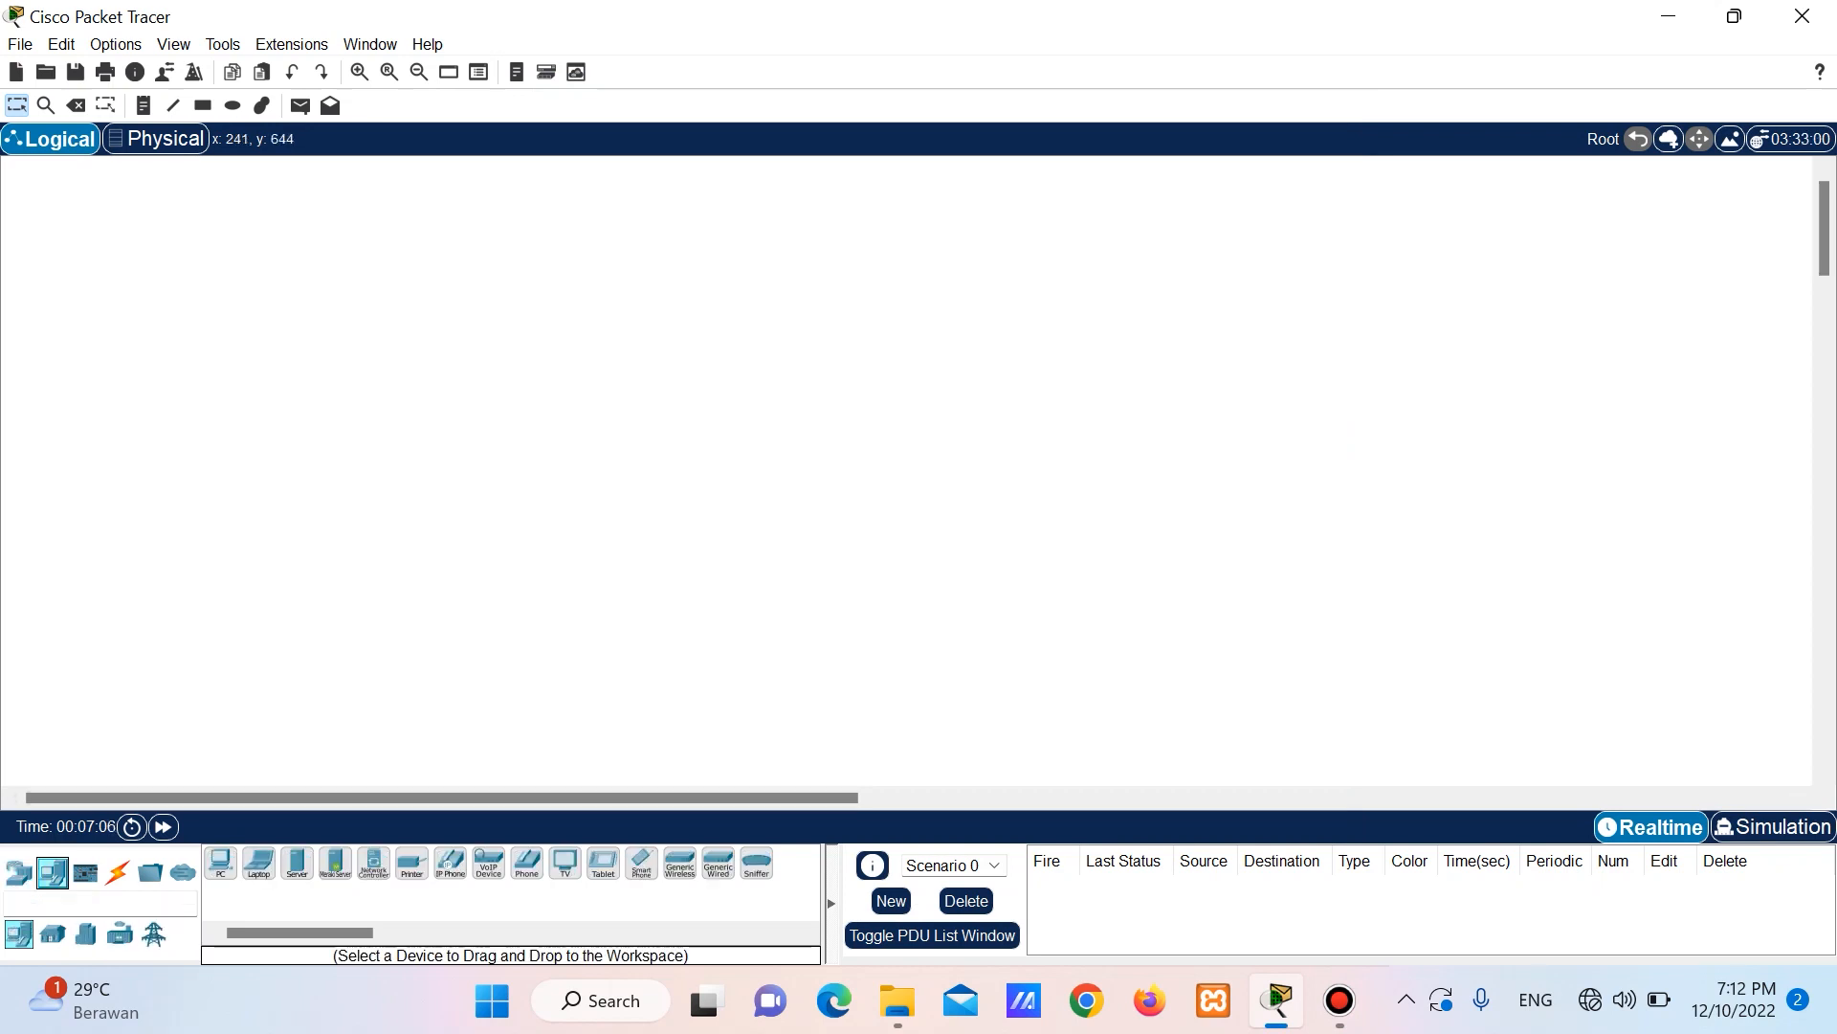
pyautogui.click(298, 862)
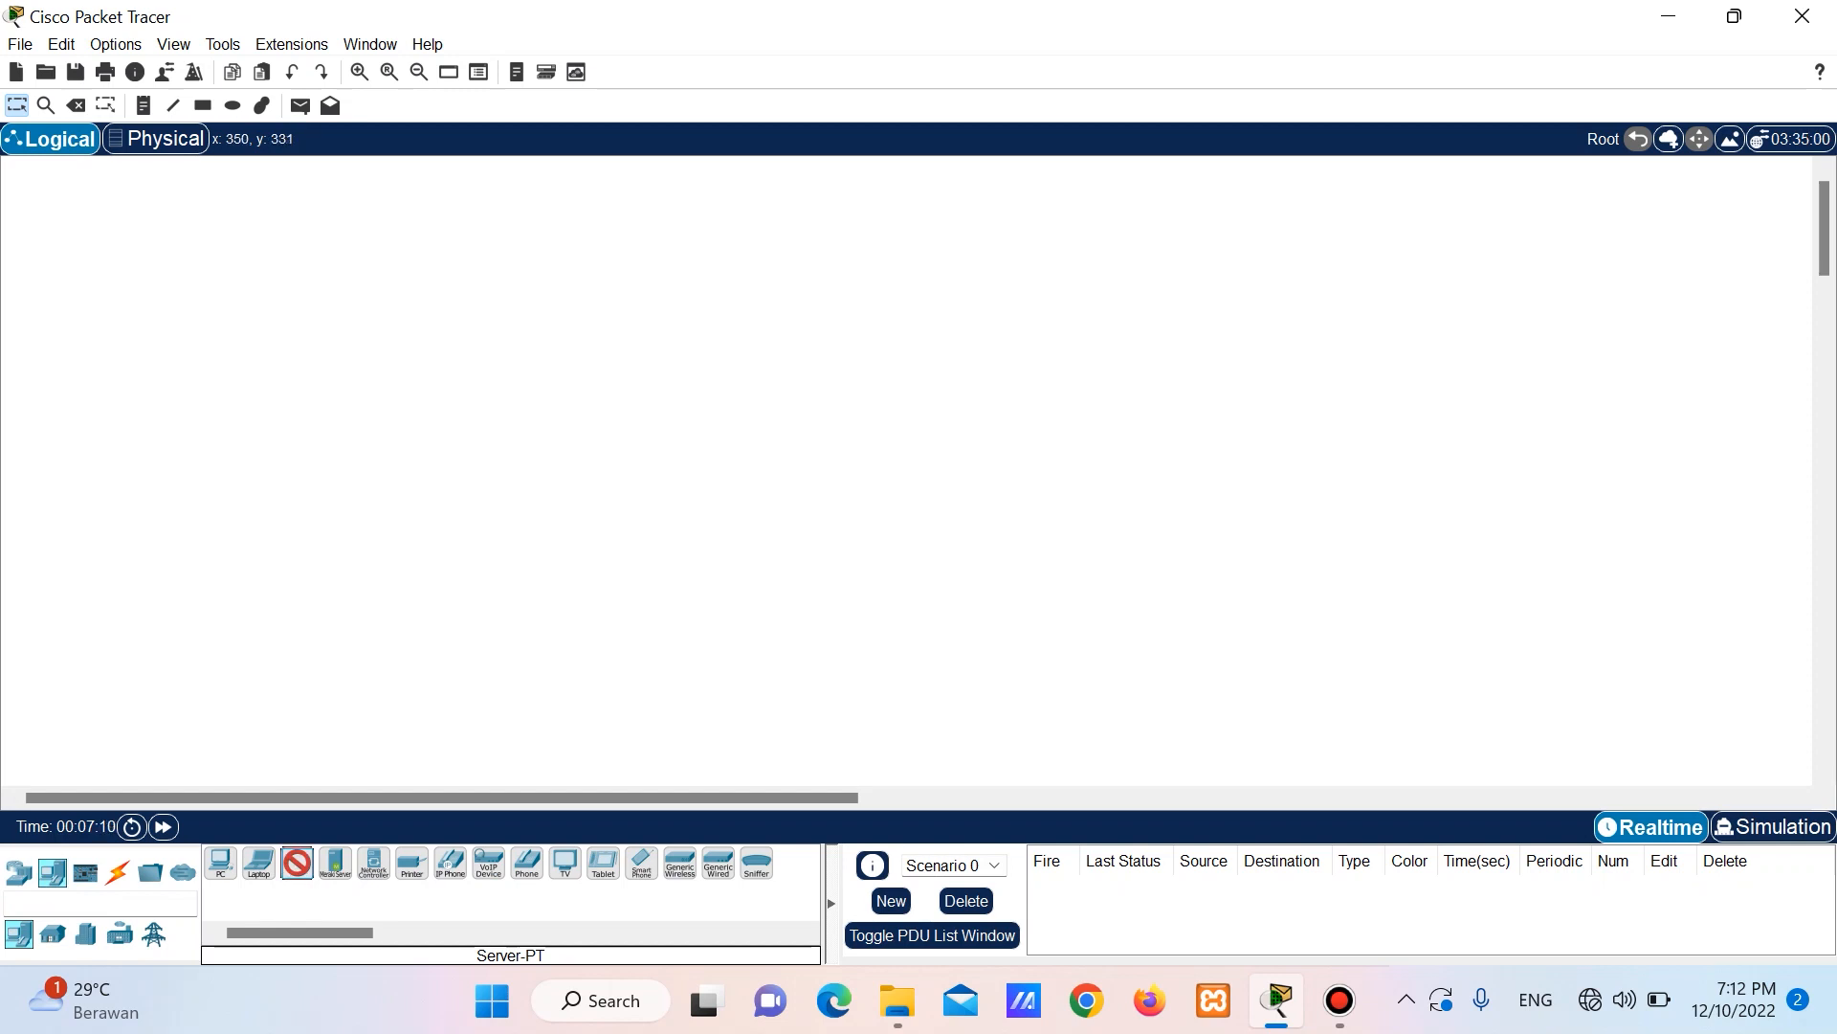
pyautogui.click(338, 459)
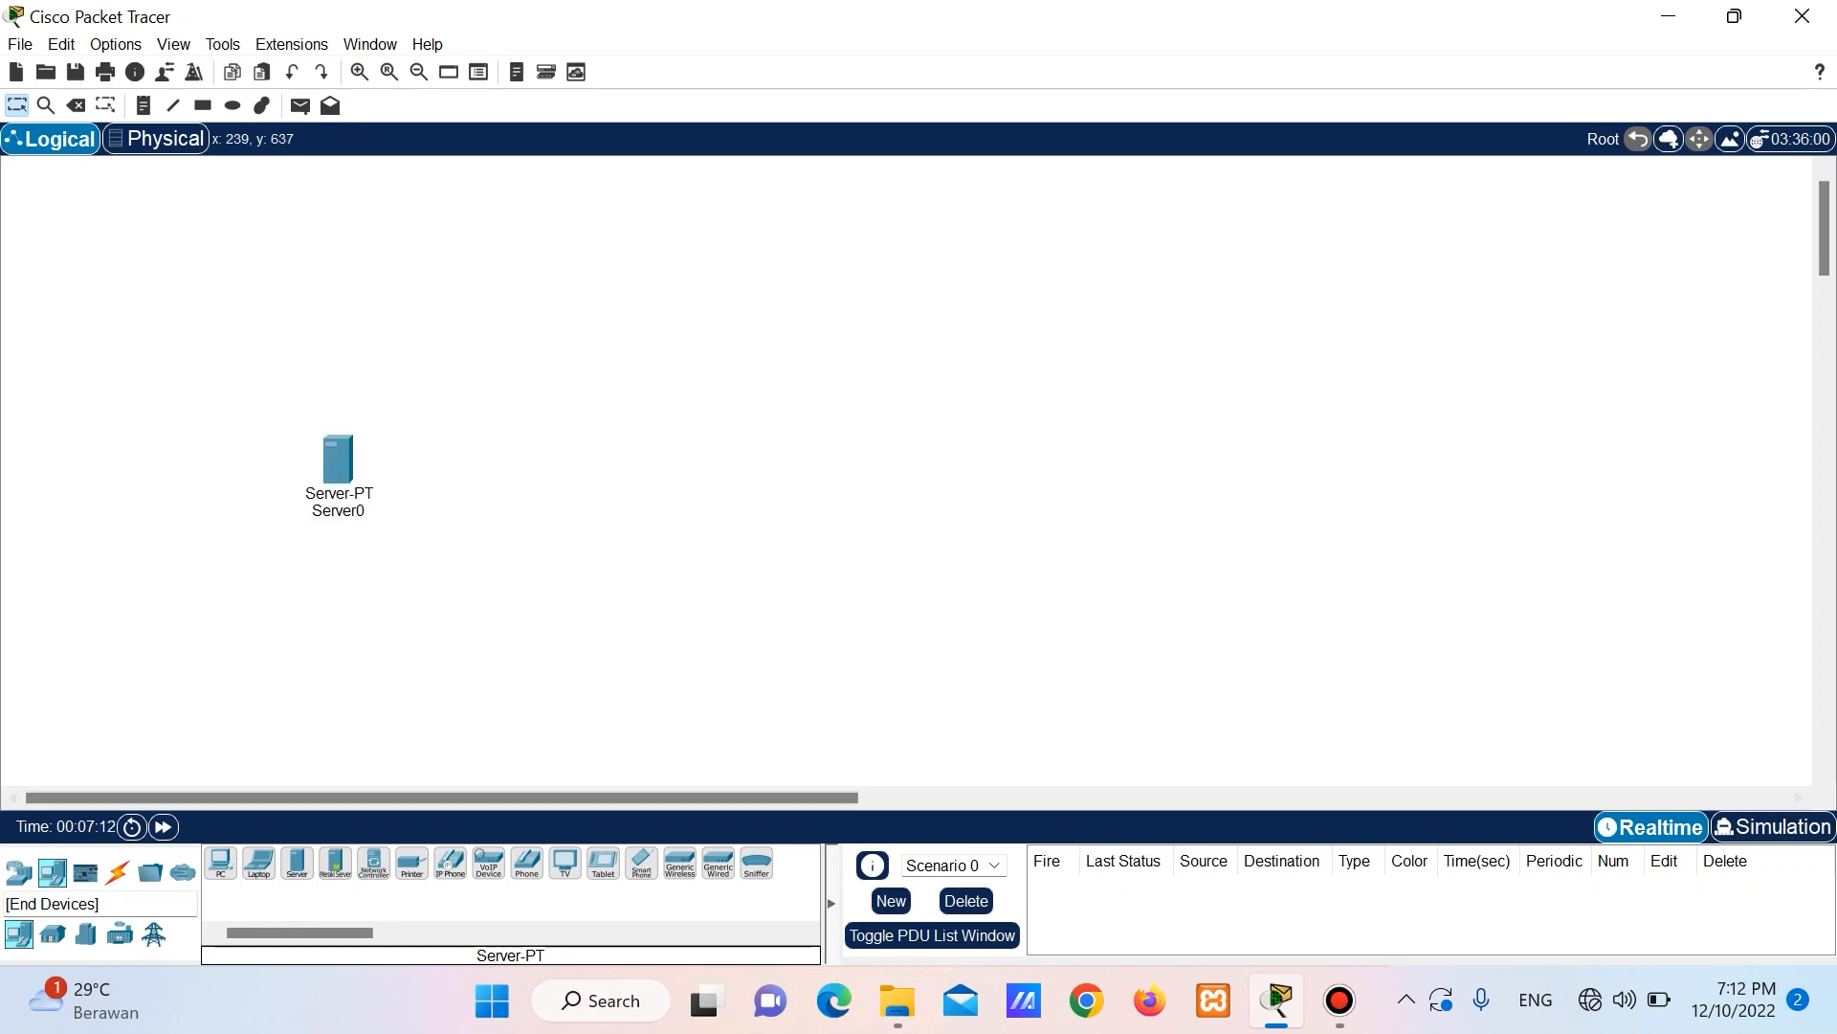
pyautogui.click(19, 872)
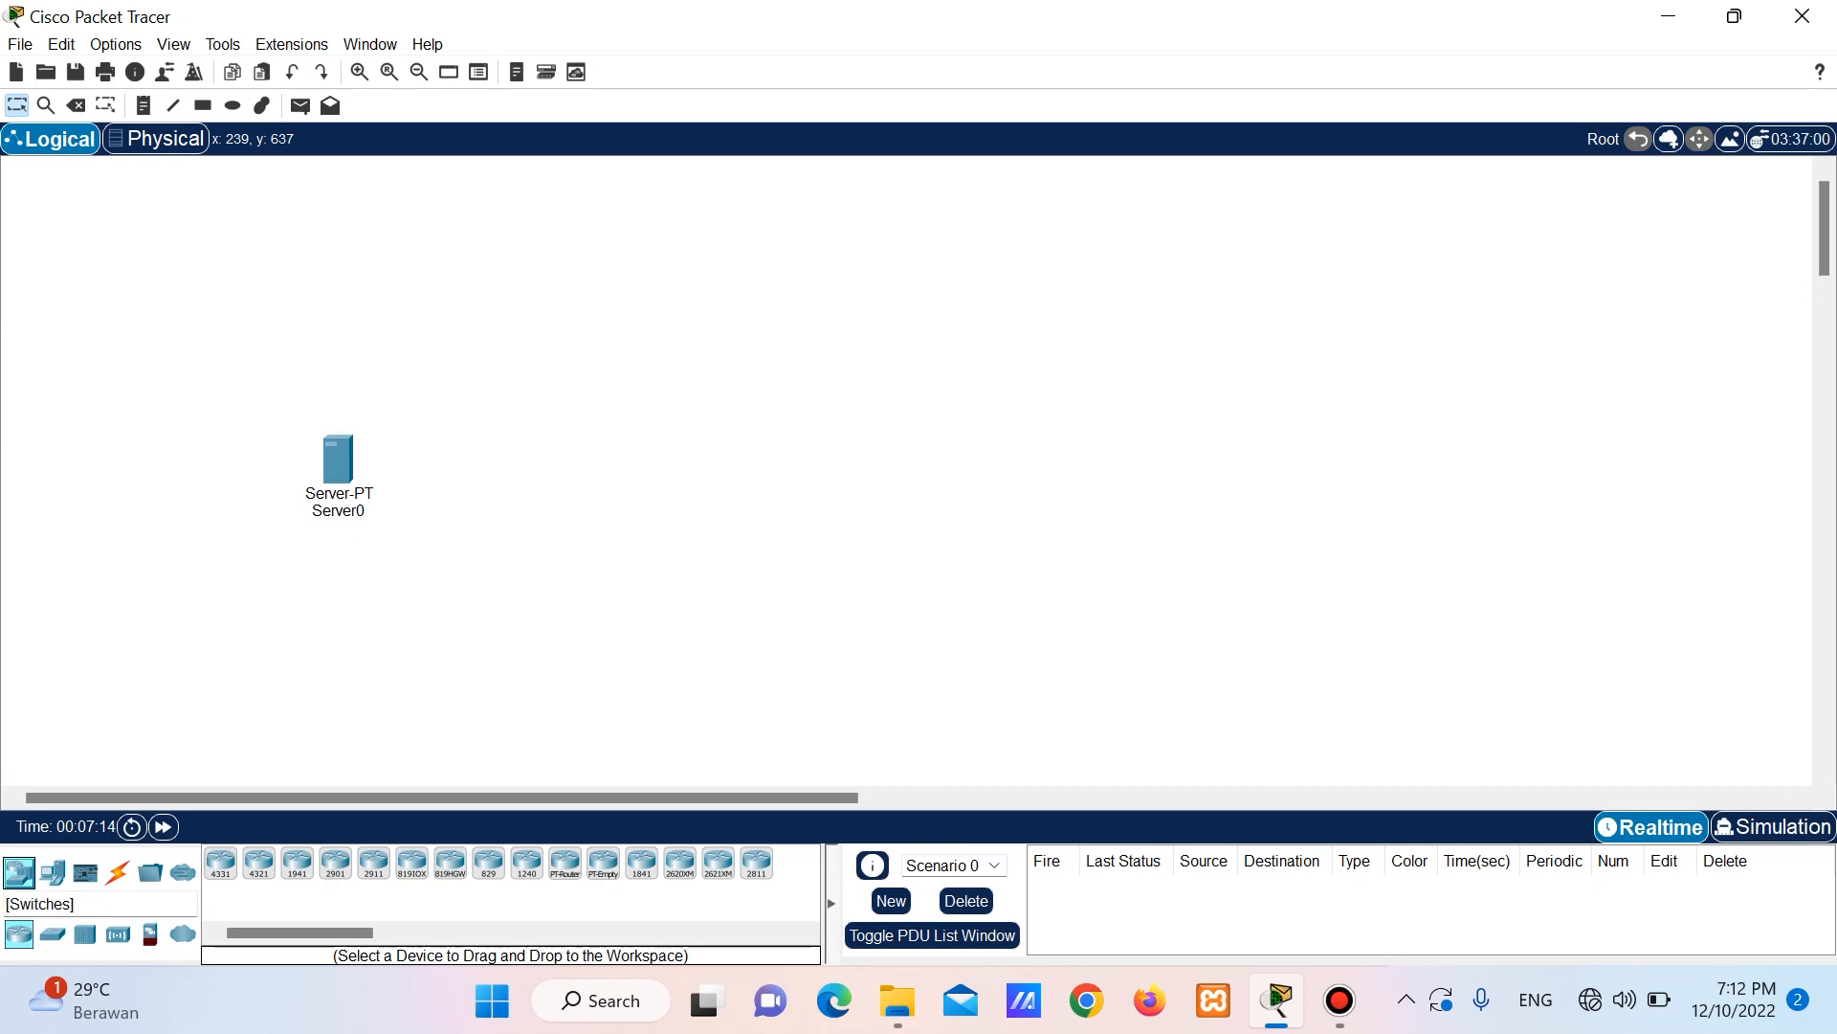
pyautogui.click(53, 933)
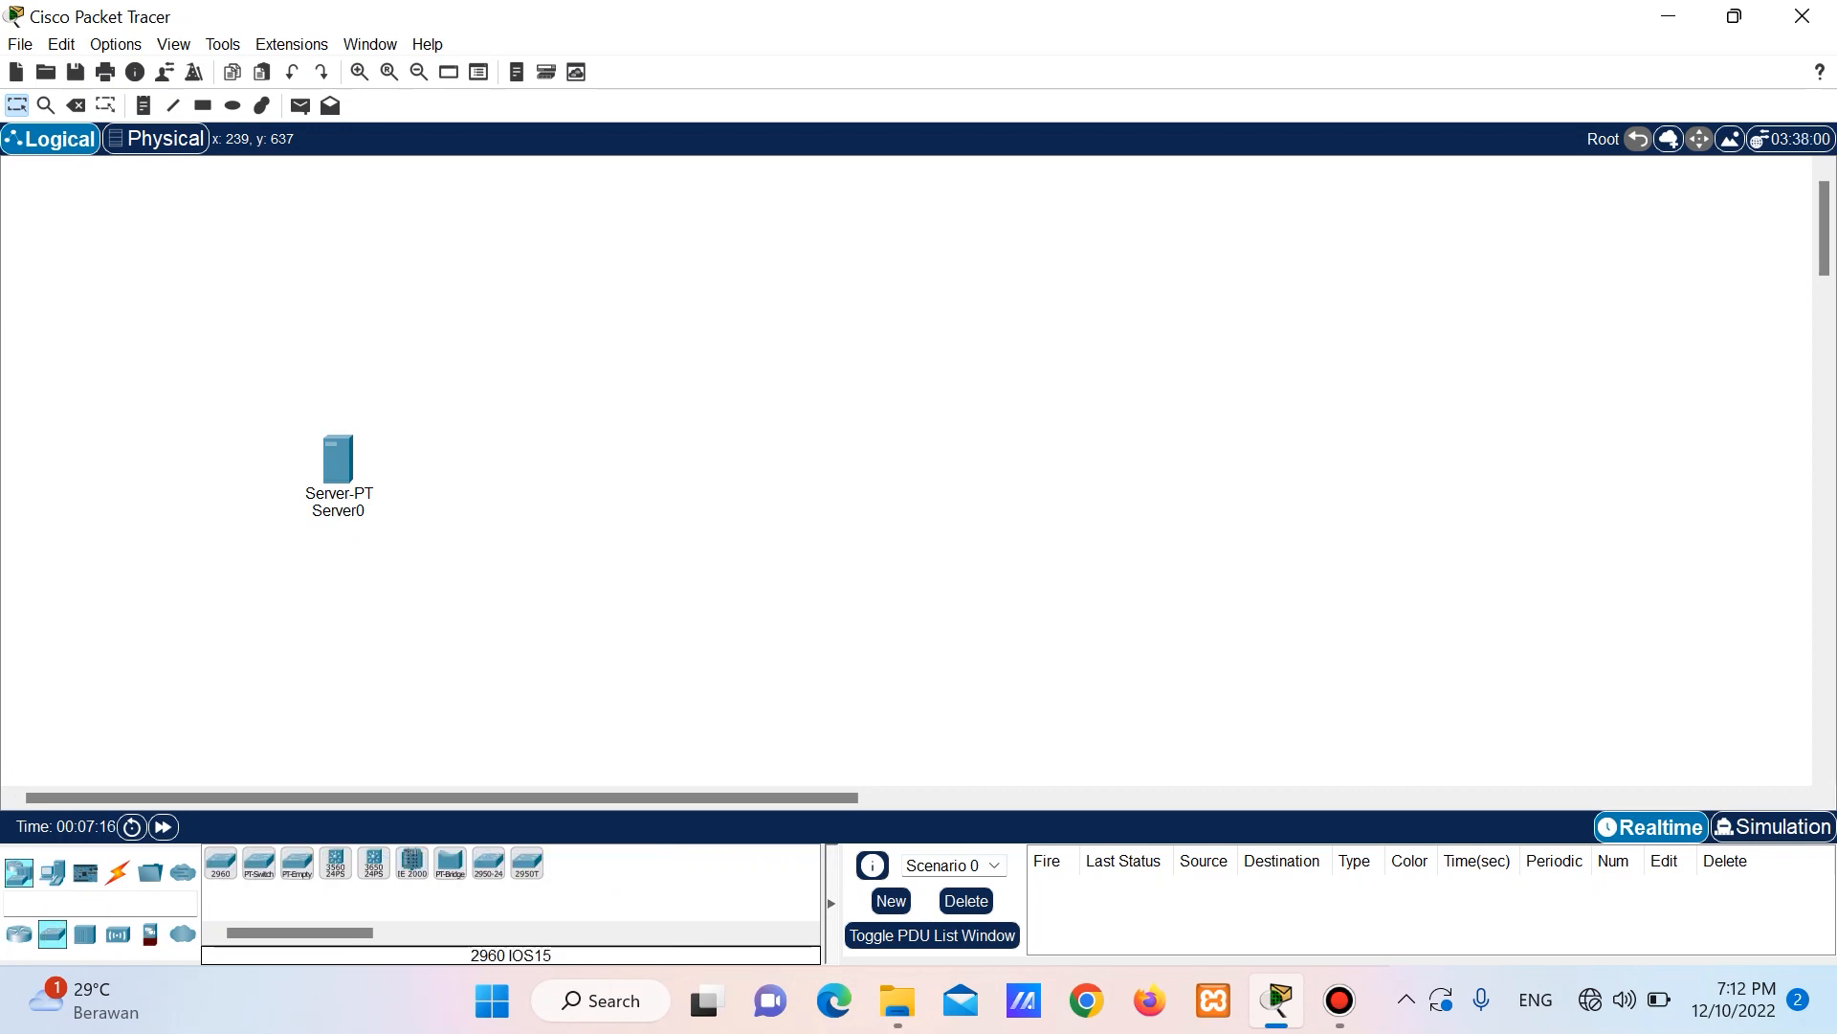
pyautogui.click(220, 862)
pyautogui.click(486, 536)
pyautogui.moveTo(486, 534)
pyautogui.mouseDown()
pyautogui.moveTo(476, 600)
pyautogui.moveTo(533, 479)
pyautogui.moveTo(500, 505)
pyautogui.mouseUp()
pyautogui.click(500, 506)
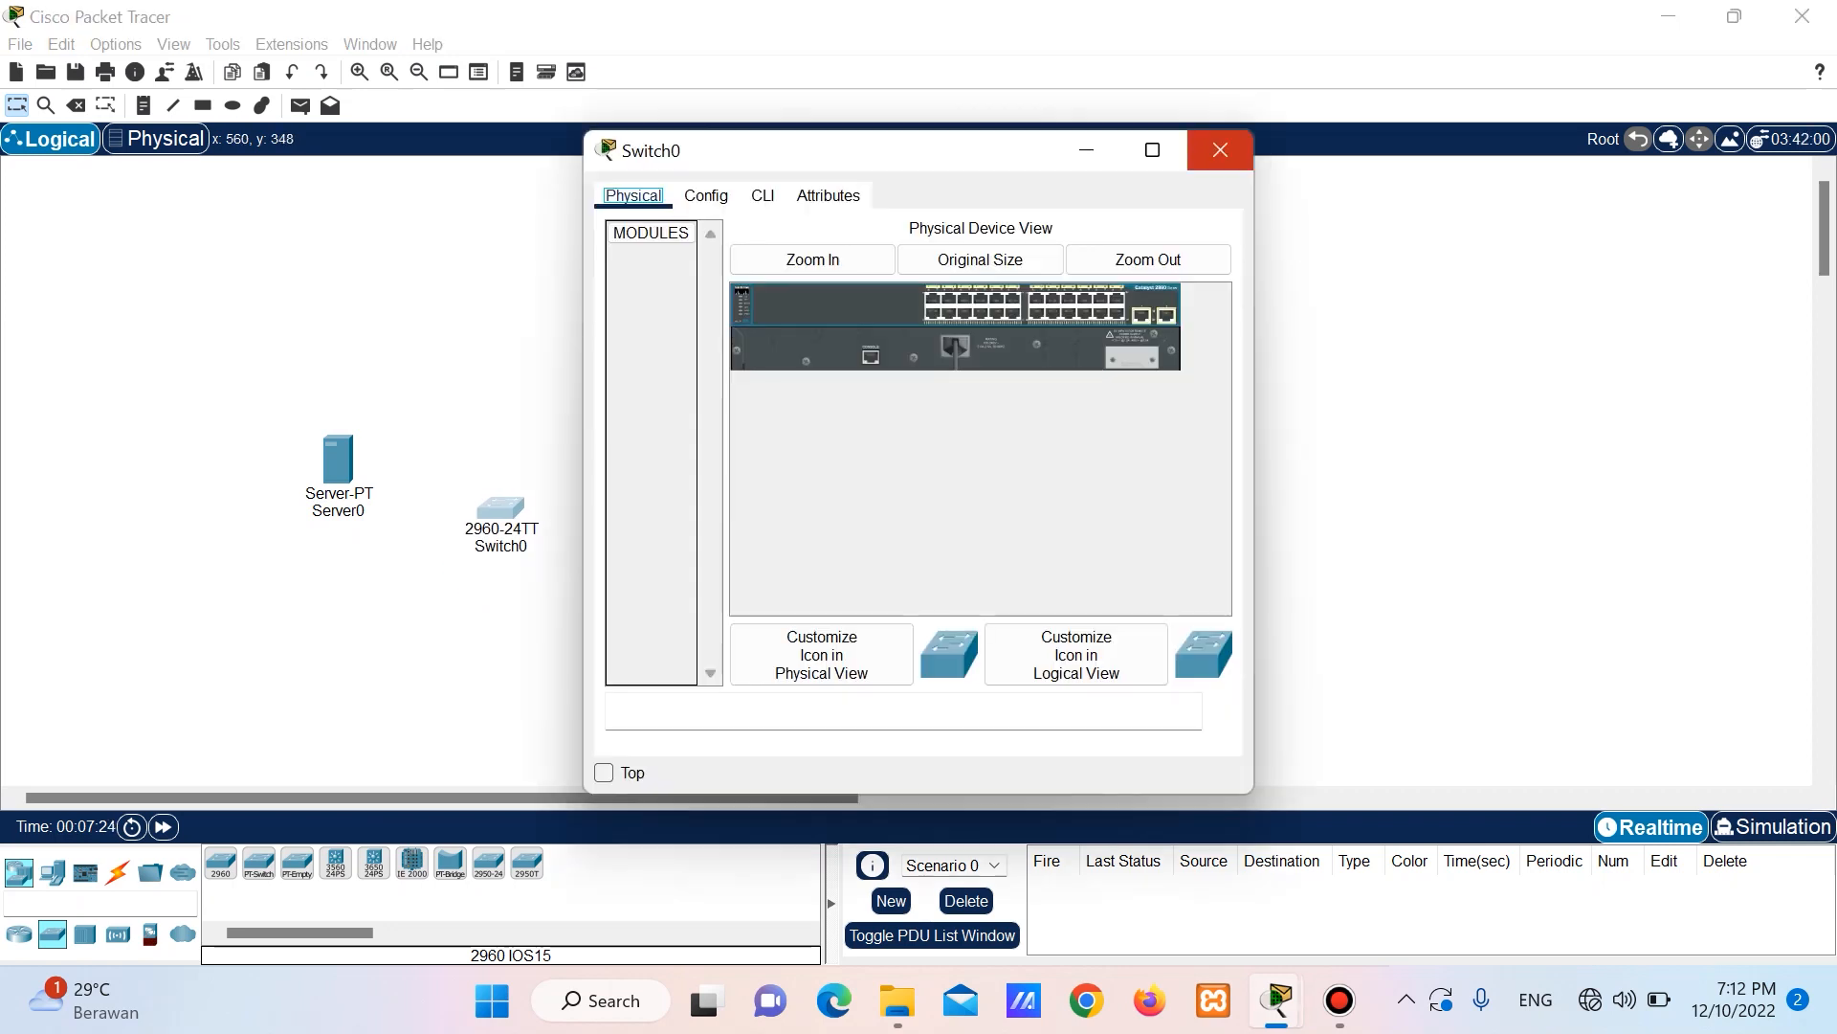
pyautogui.click(1220, 149)
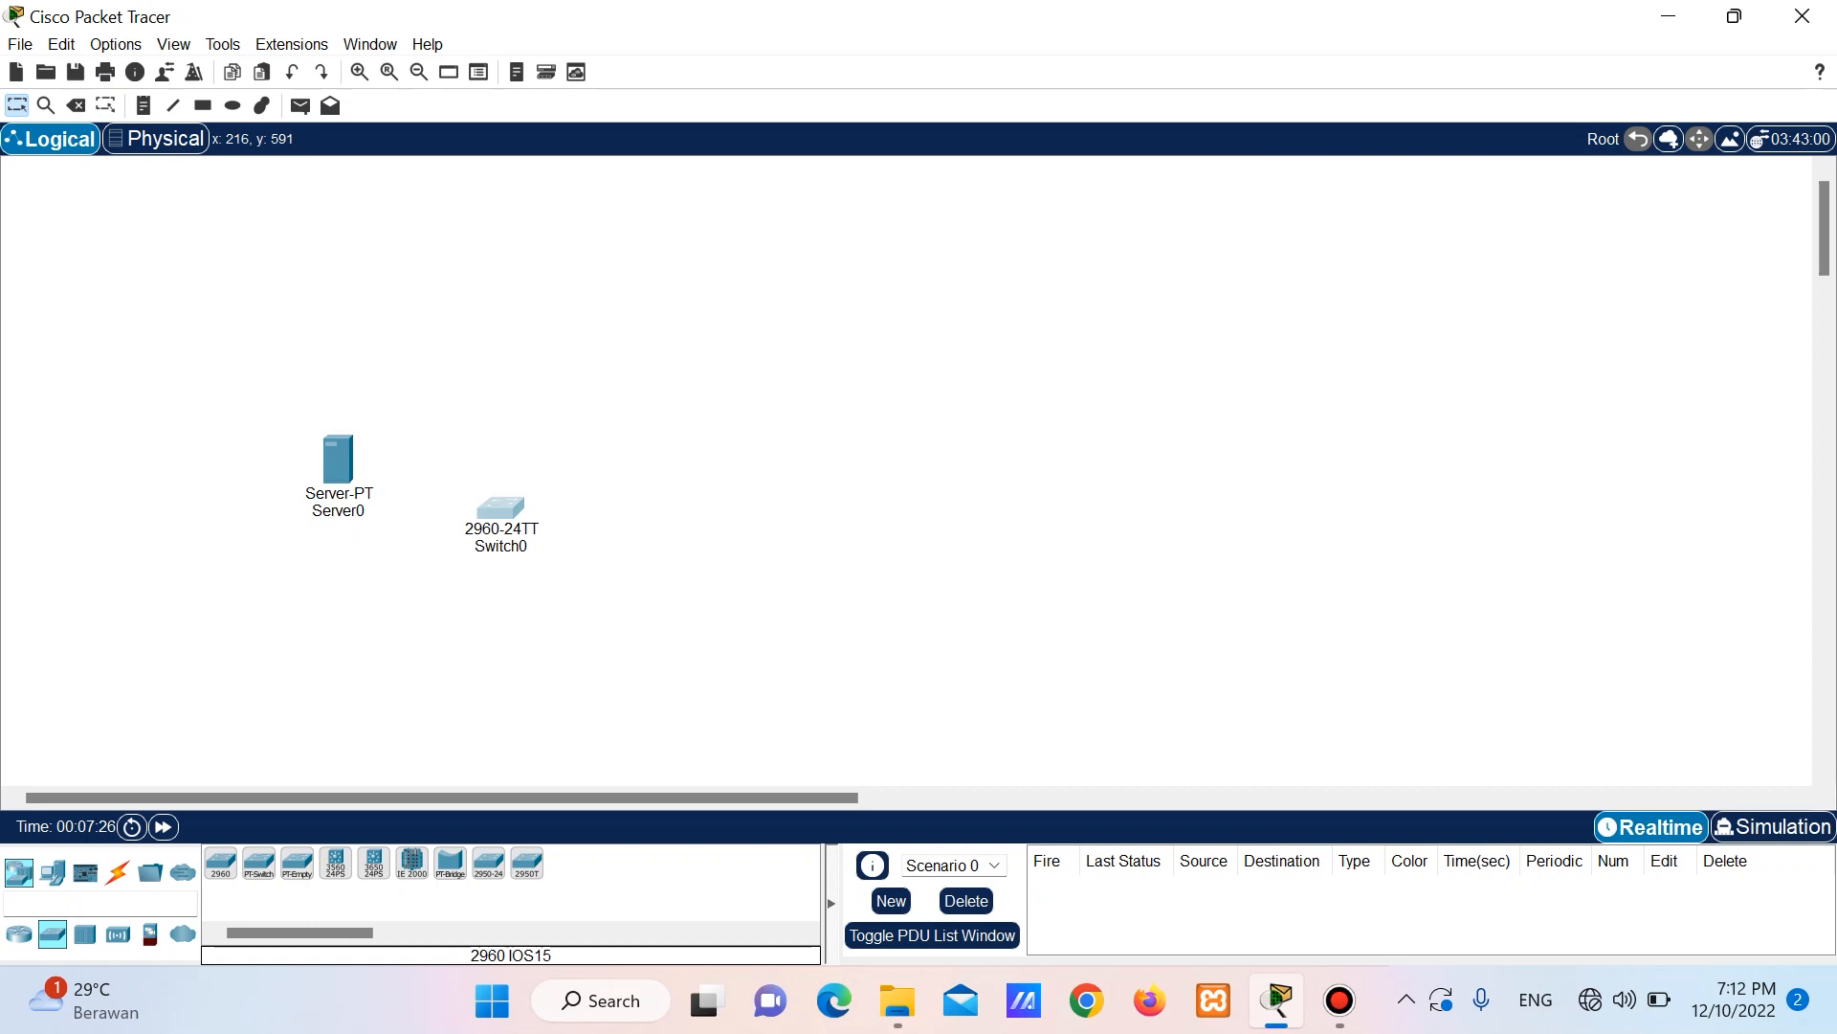
# Add four PCs, PC0–PC3, in a row below Switch0.
pyautogui.click(53, 872)
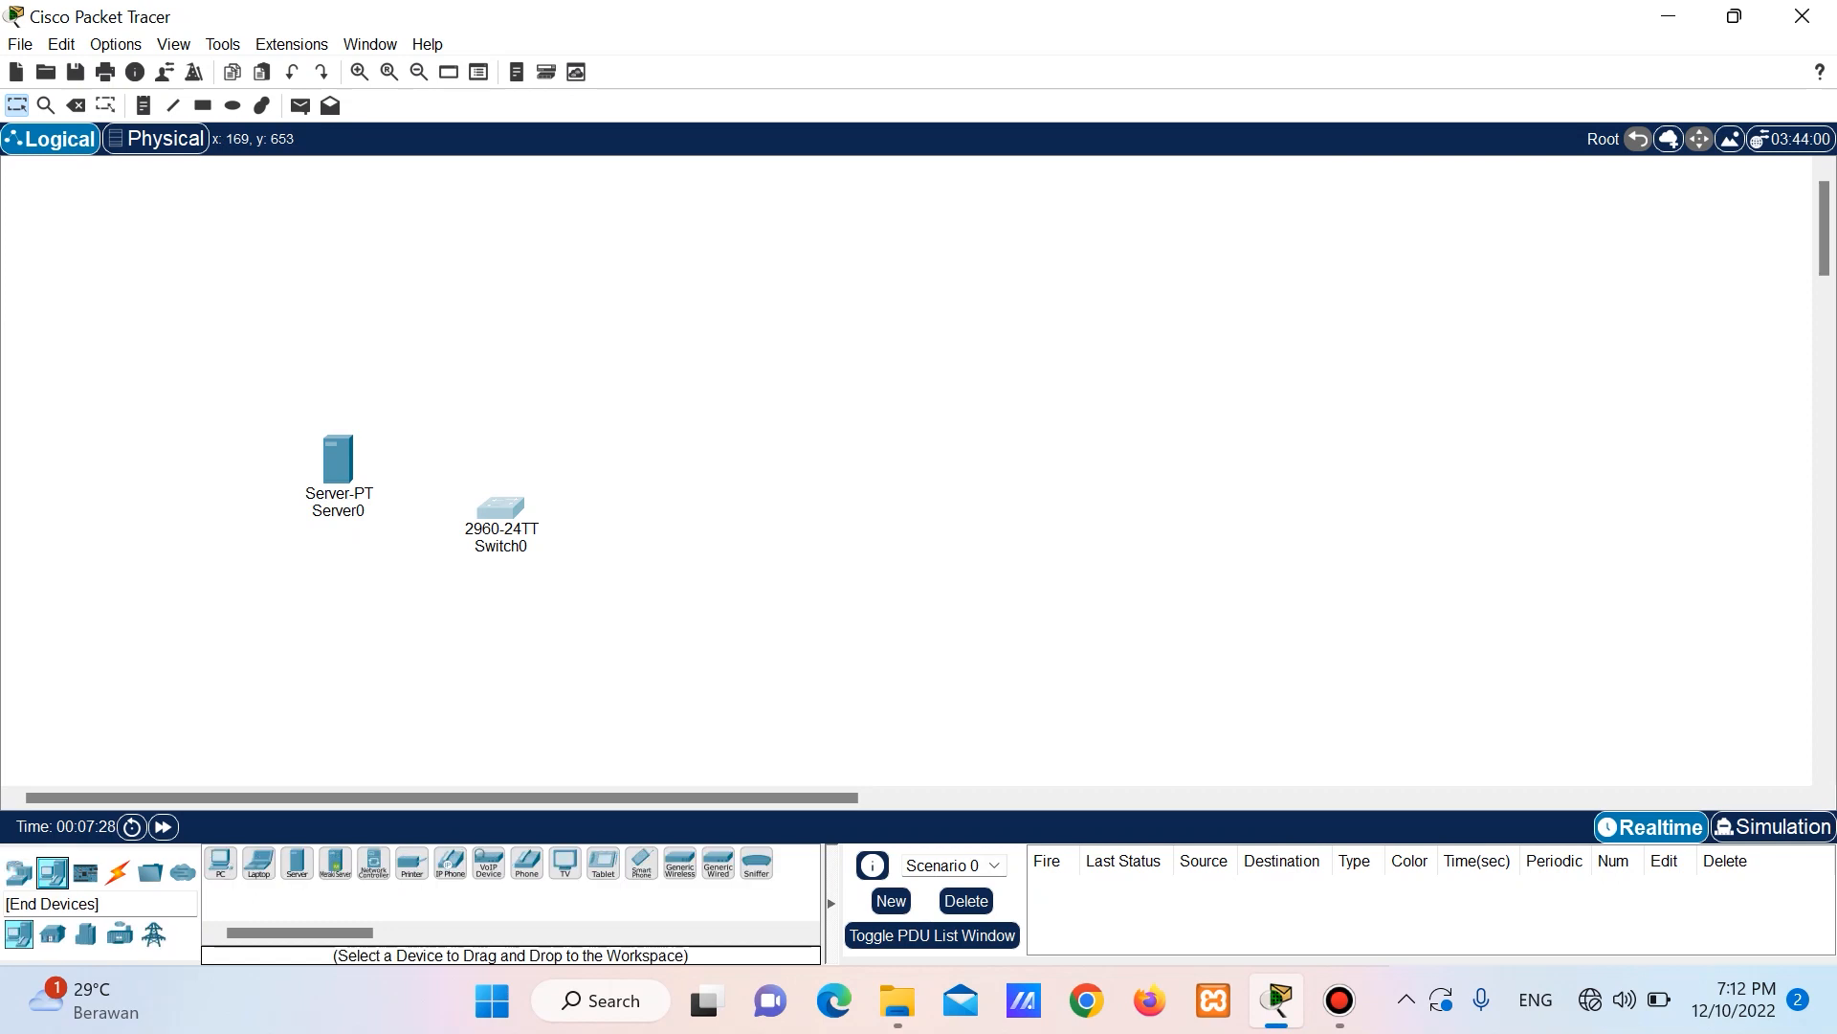
pyautogui.click(220, 861)
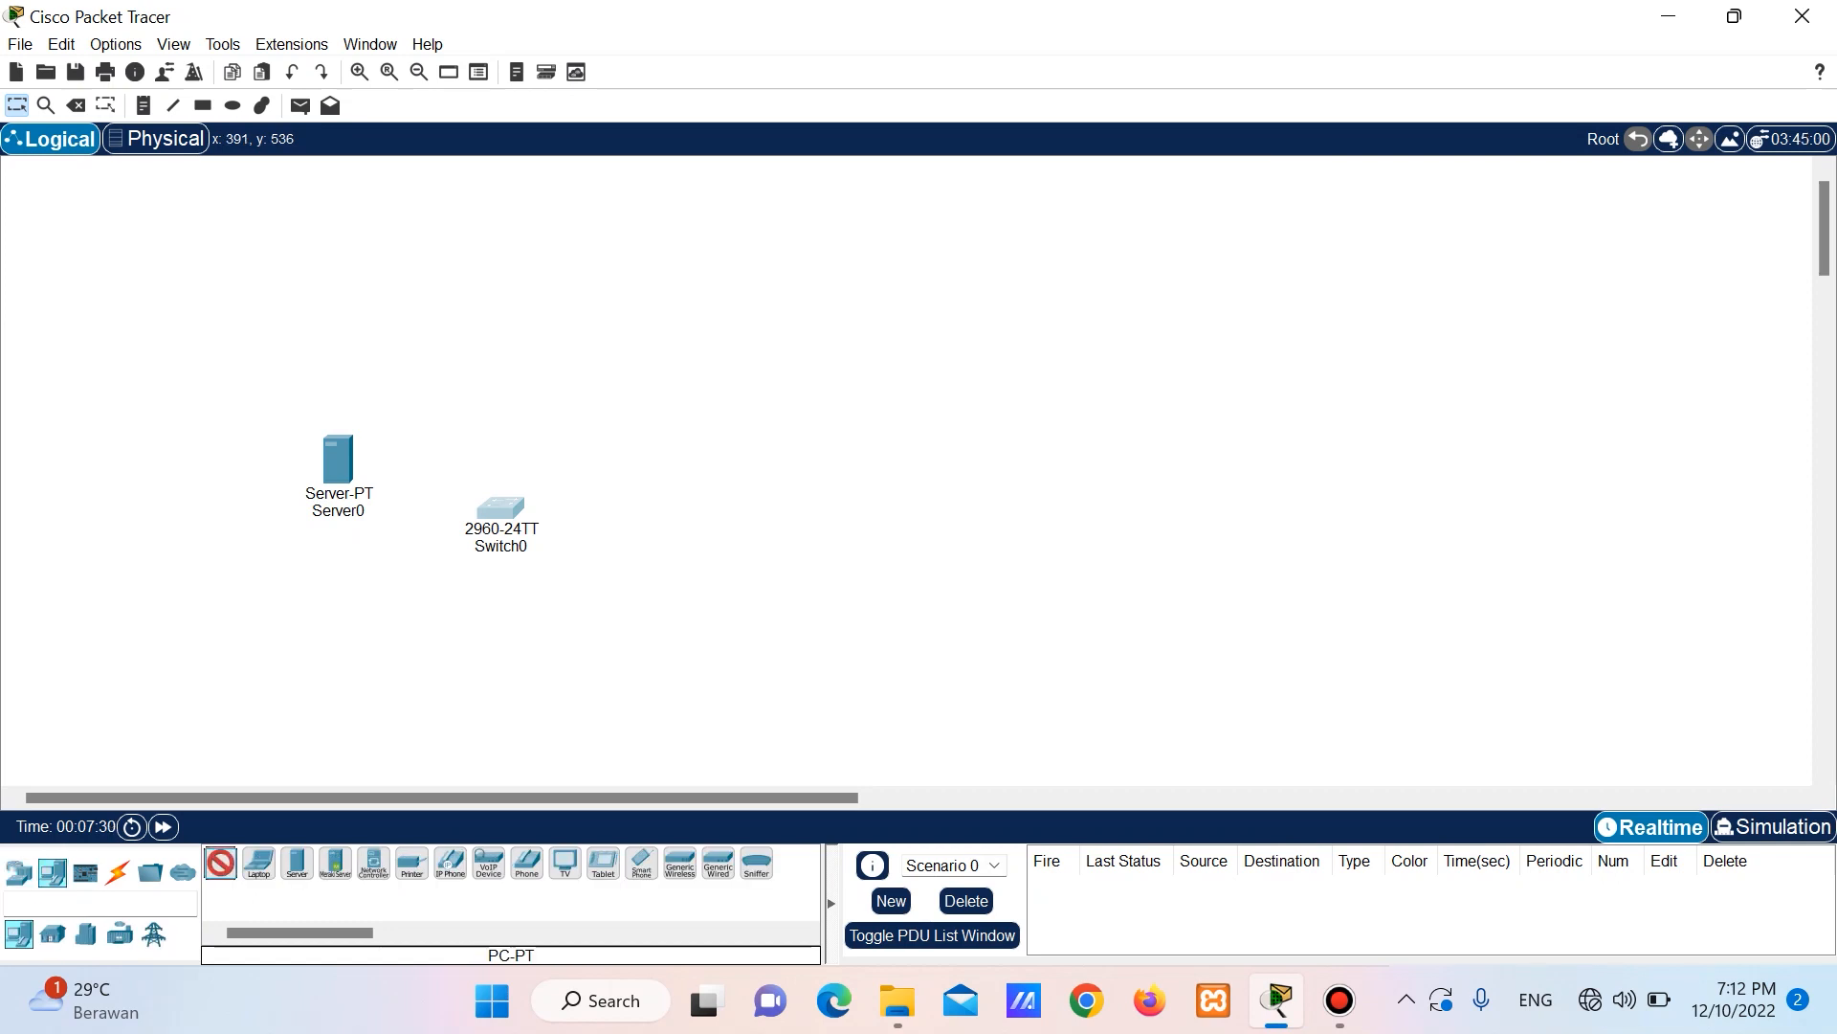
pyautogui.click(368, 660)
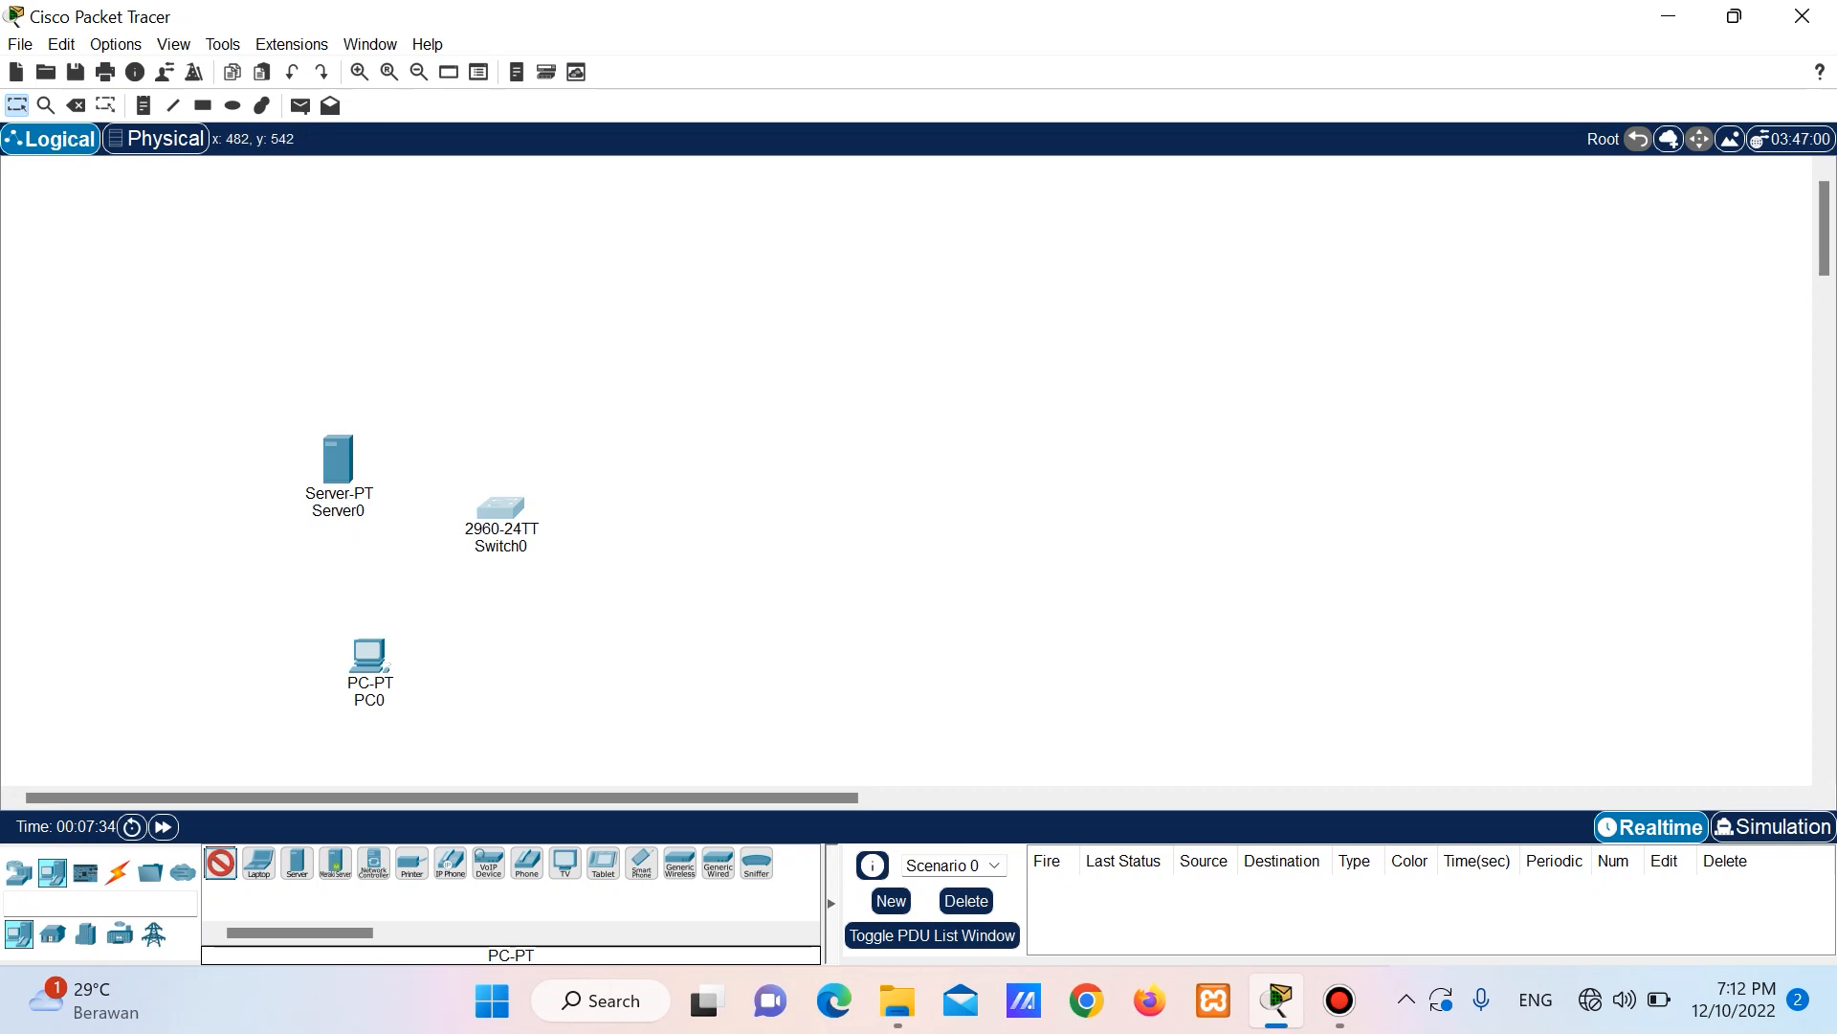
pyautogui.click(461, 675)
pyautogui.click(220, 862)
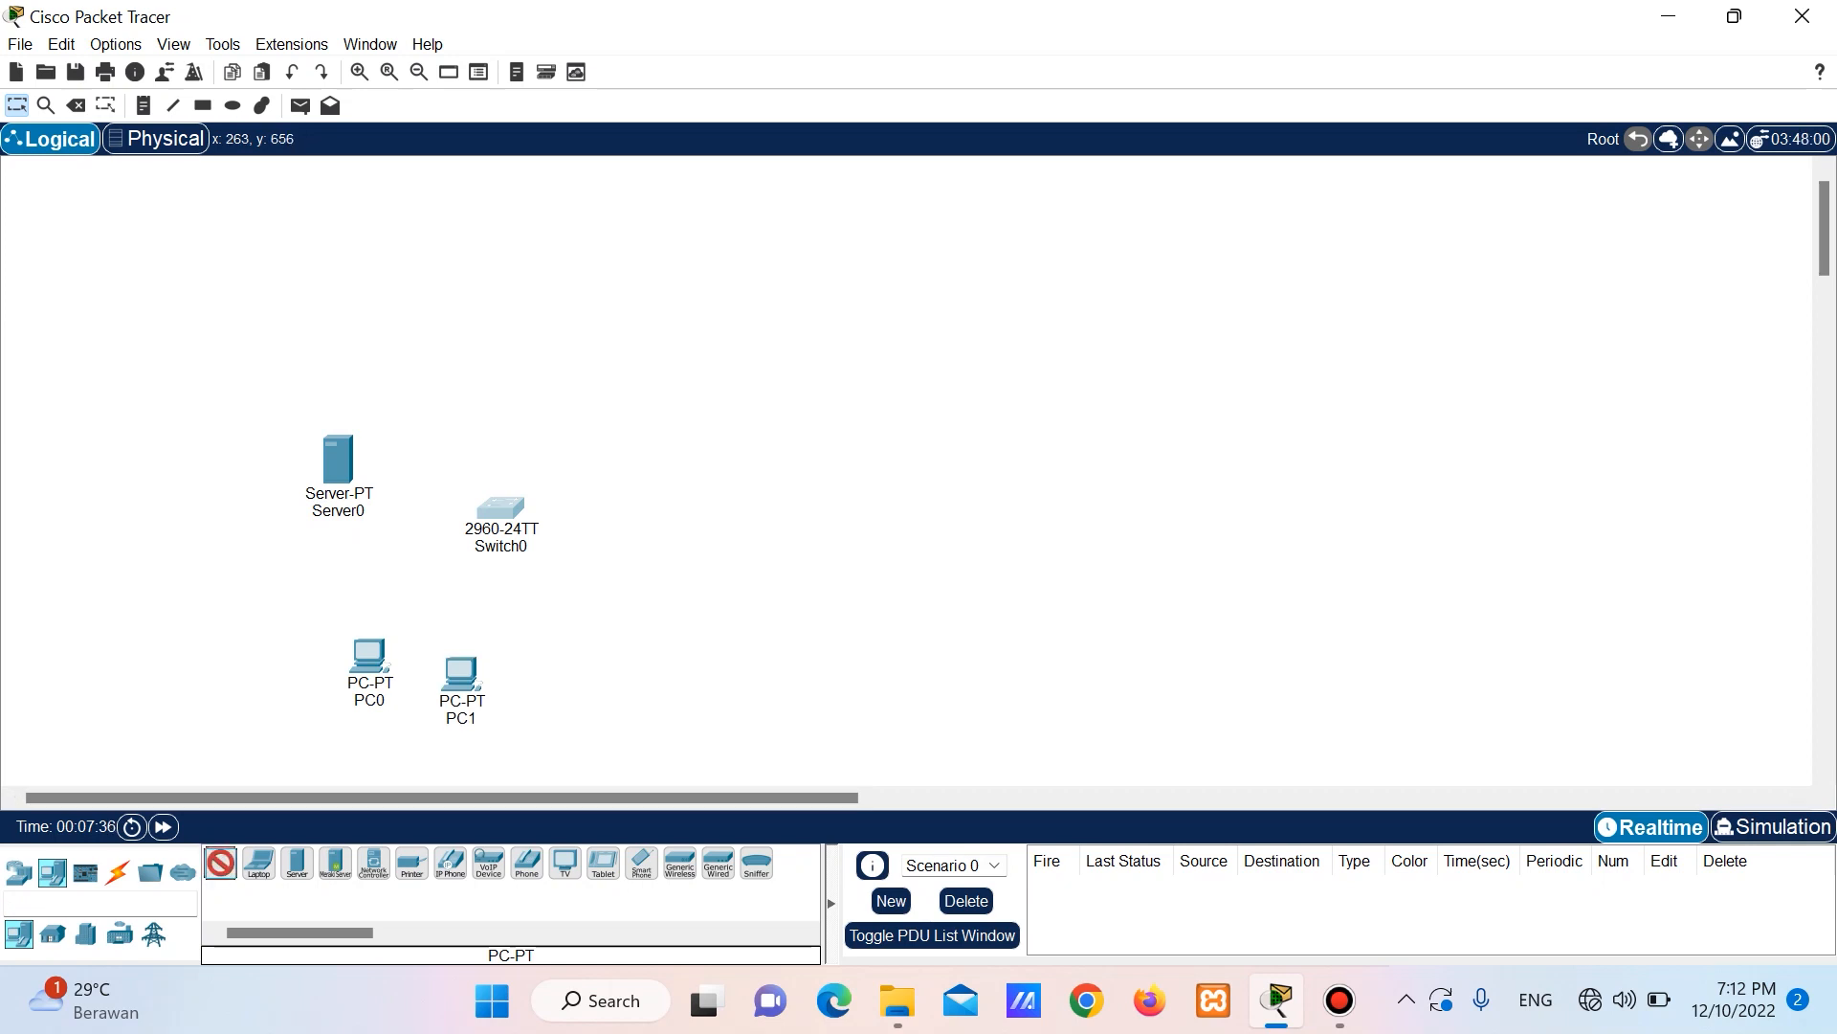
pyautogui.click(546, 671)
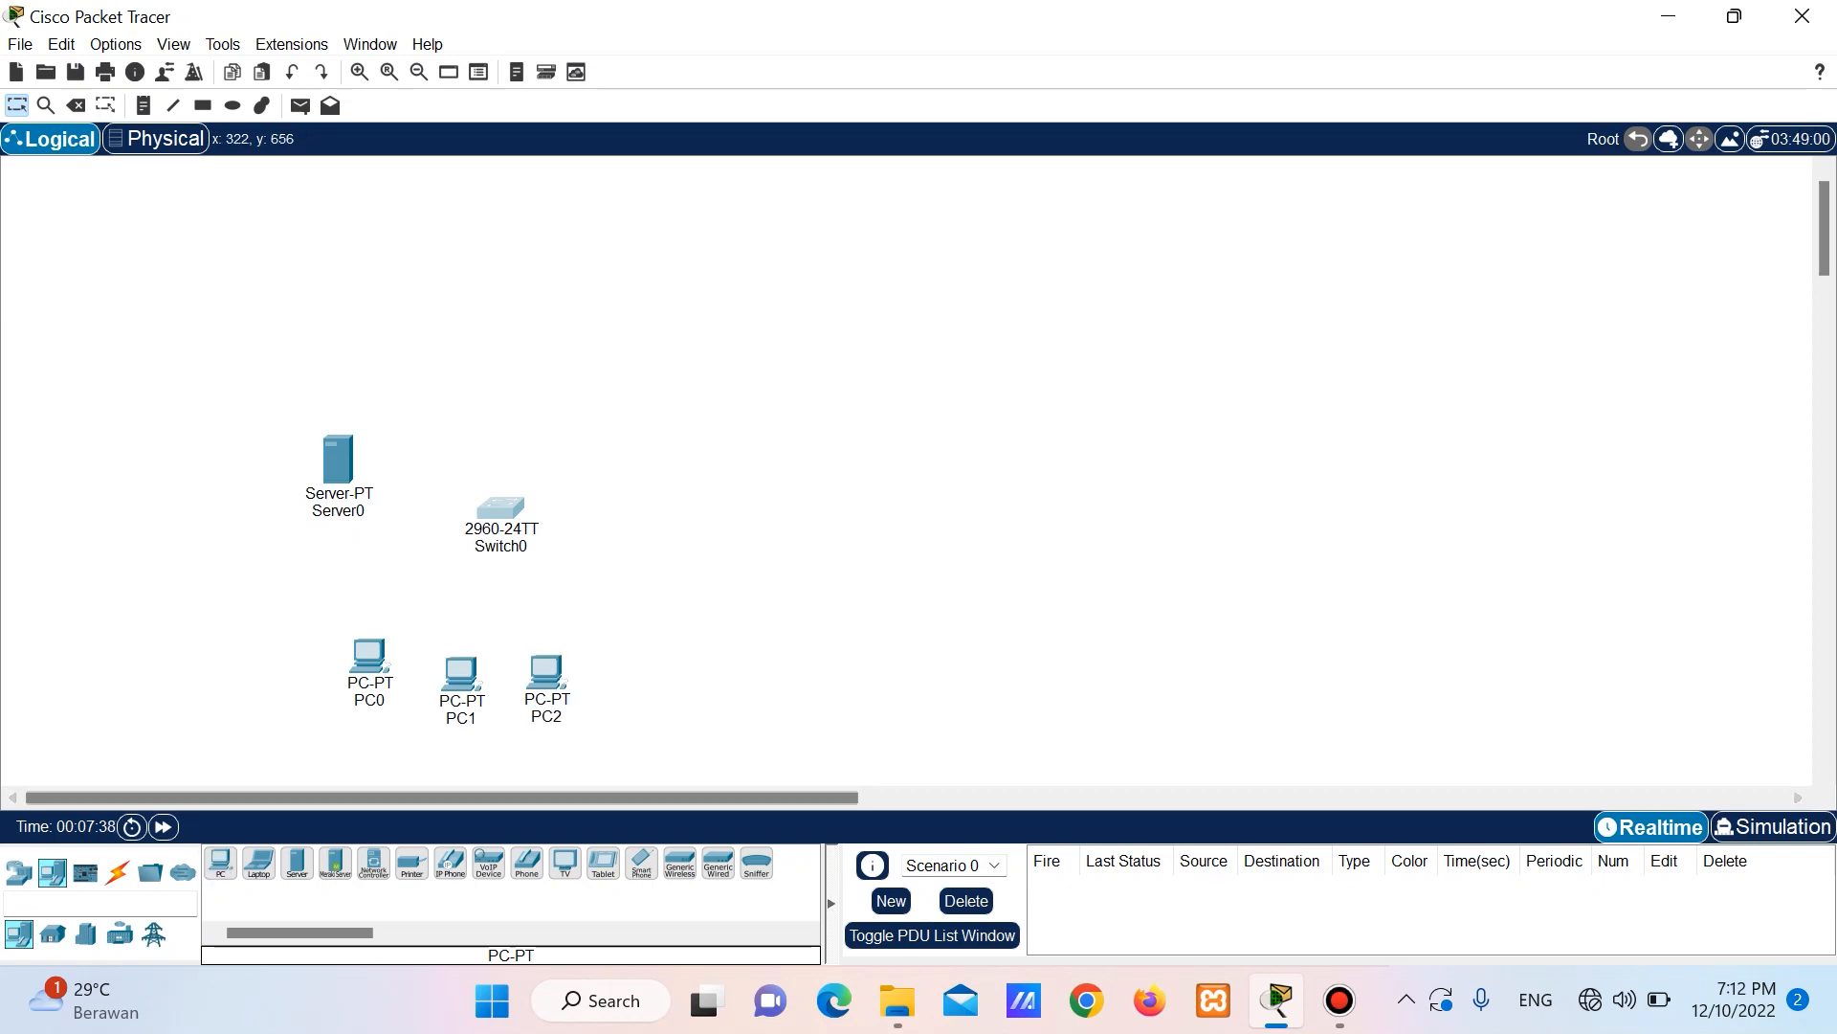
pyautogui.click(220, 862)
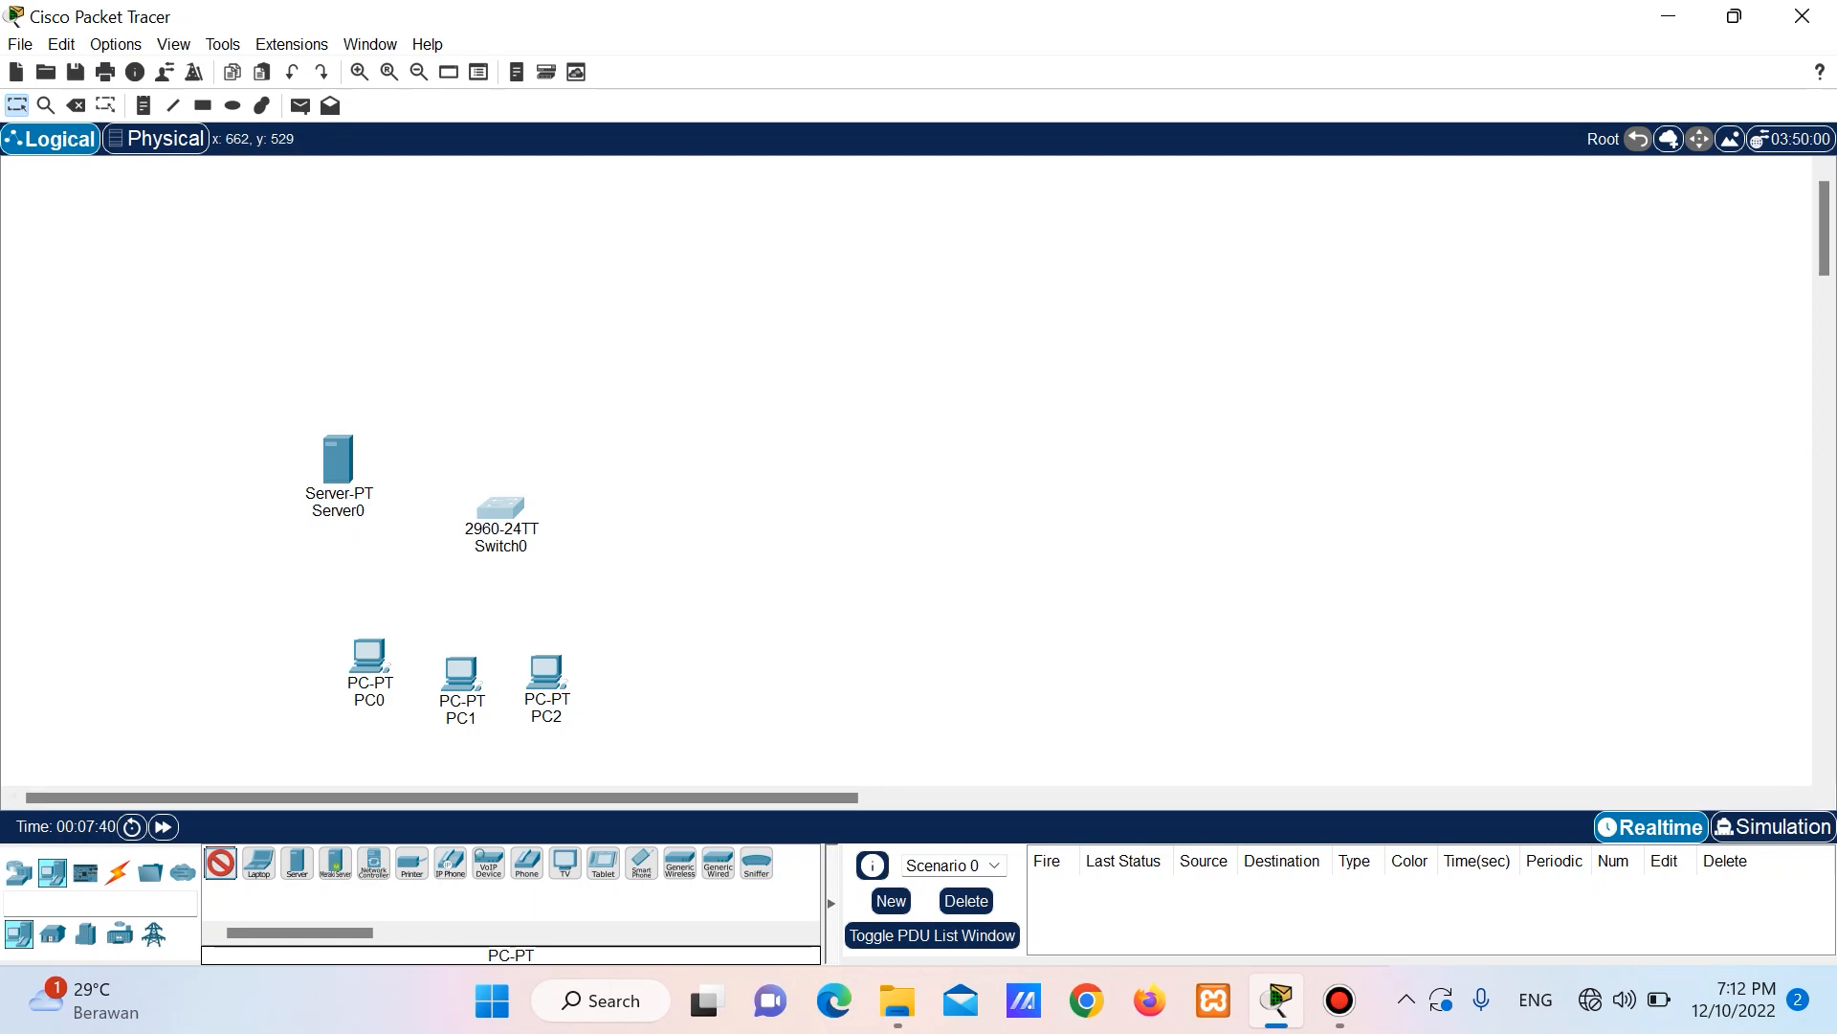
pyautogui.click(633, 663)
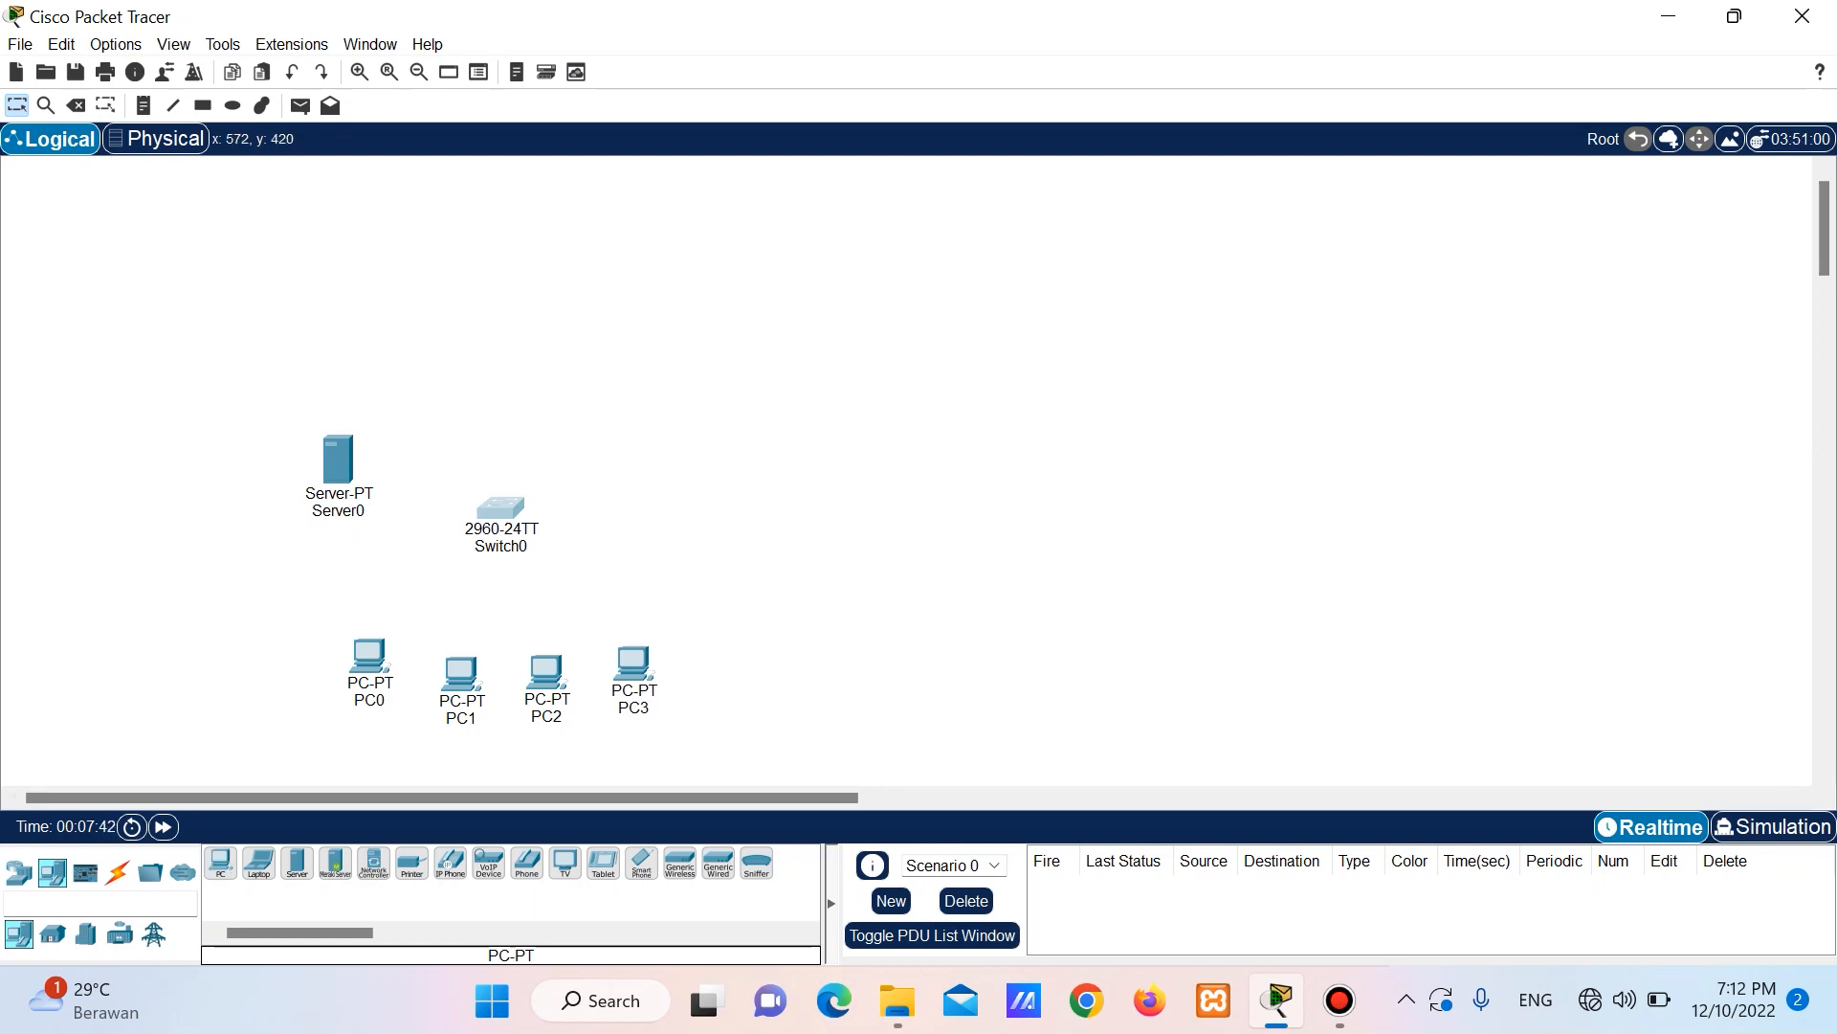
# Nudge Switch0 down-right and move Server0 up and right to tidy the layout.
pyautogui.moveTo(505, 505); pyautogui.dragTo(531, 515)
pyautogui.click(676, 478)
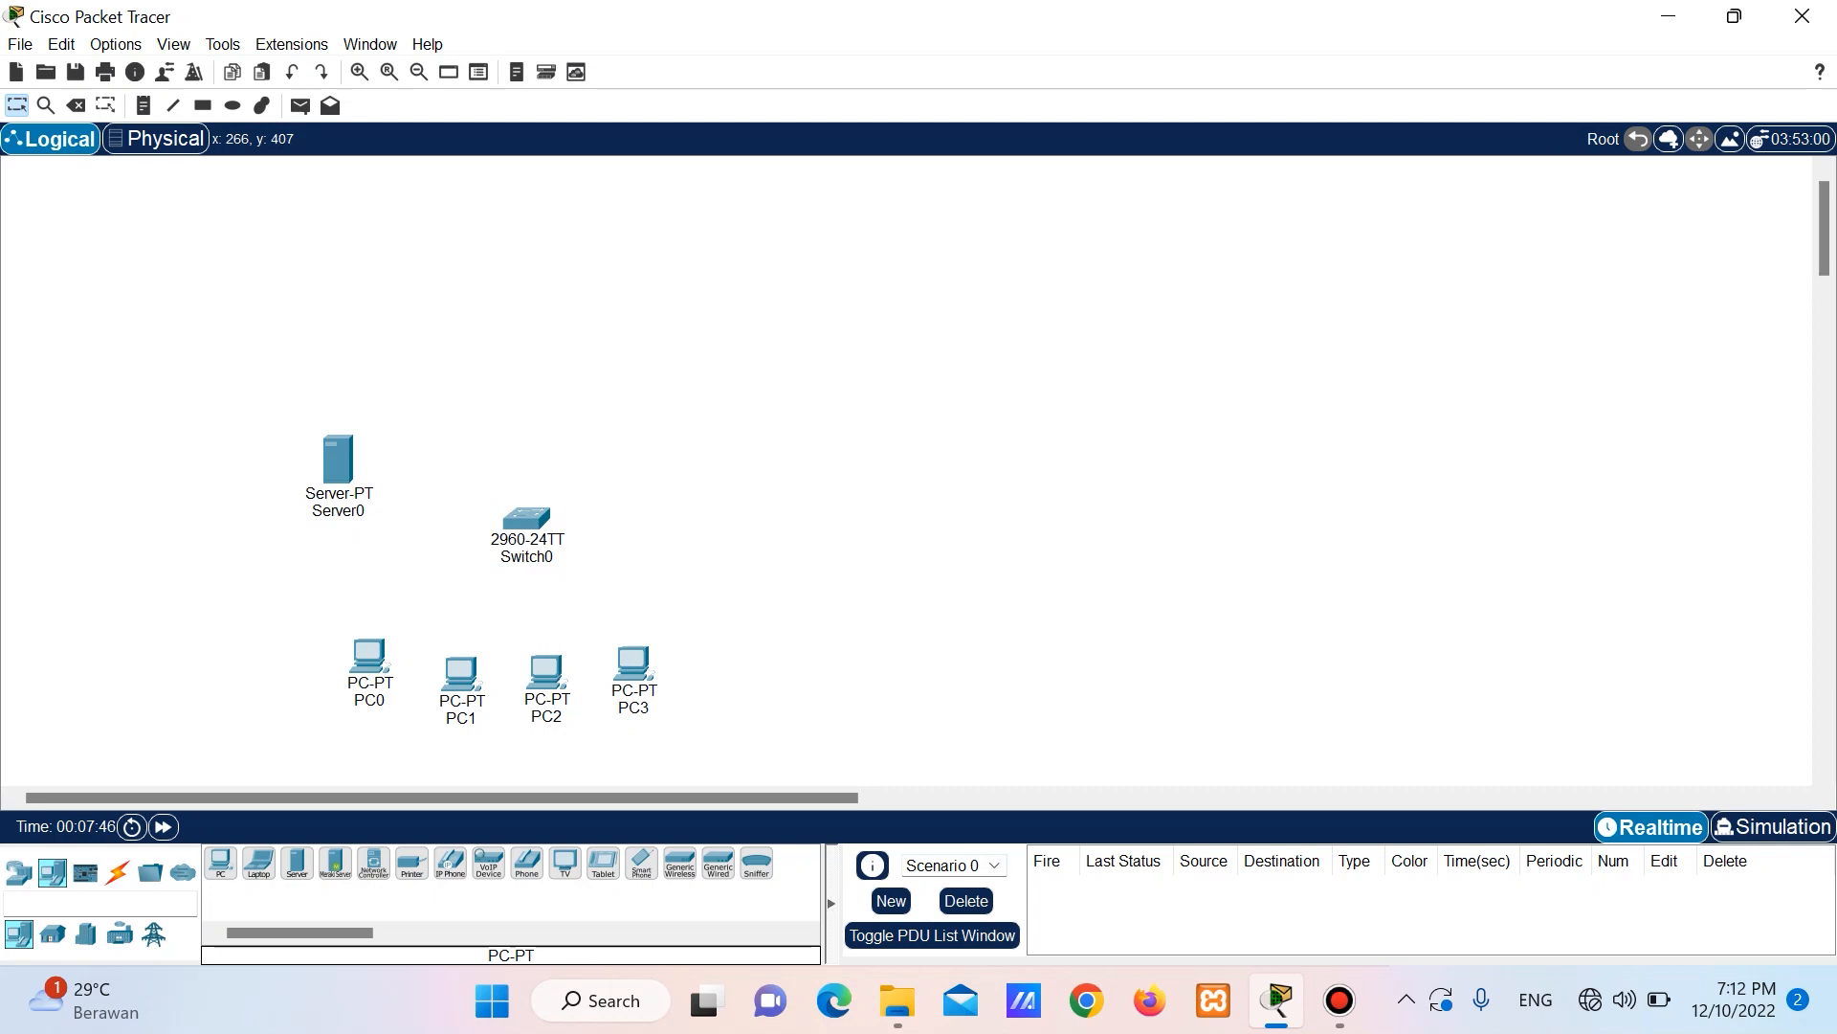
pyautogui.moveTo(333, 461); pyautogui.dragTo(403, 437)
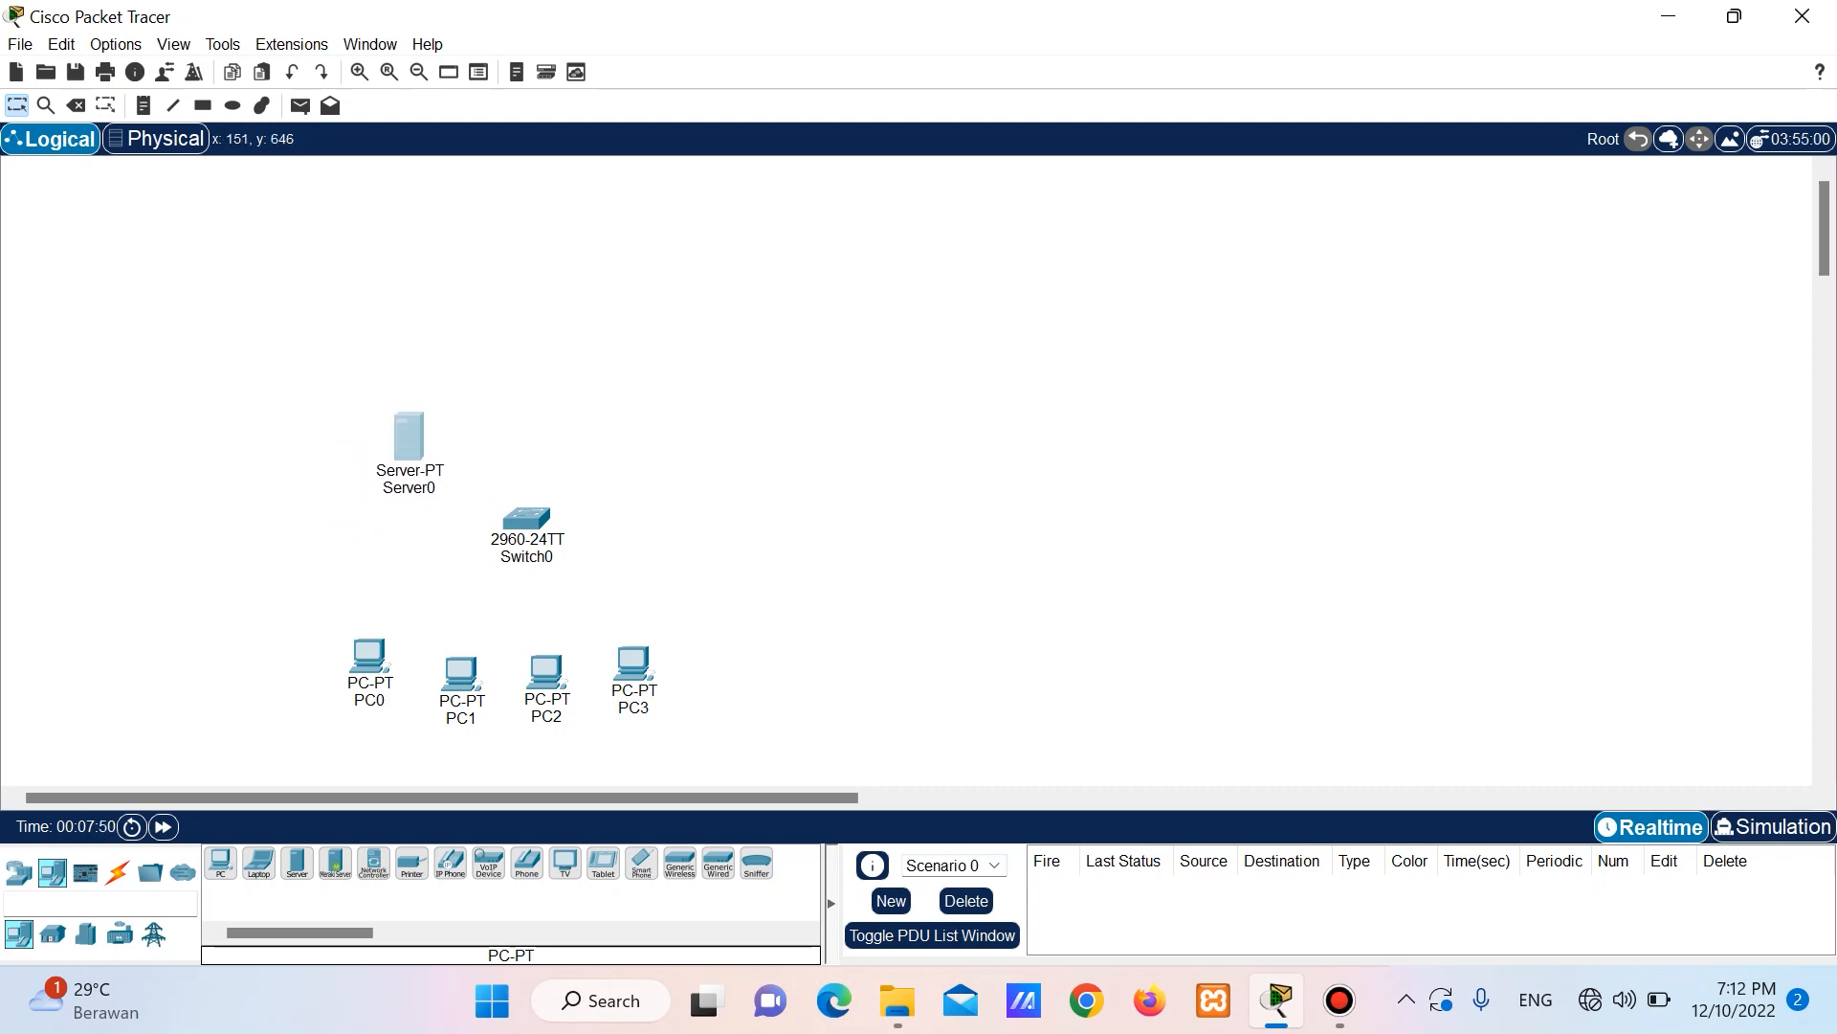
pyautogui.click(117, 872)
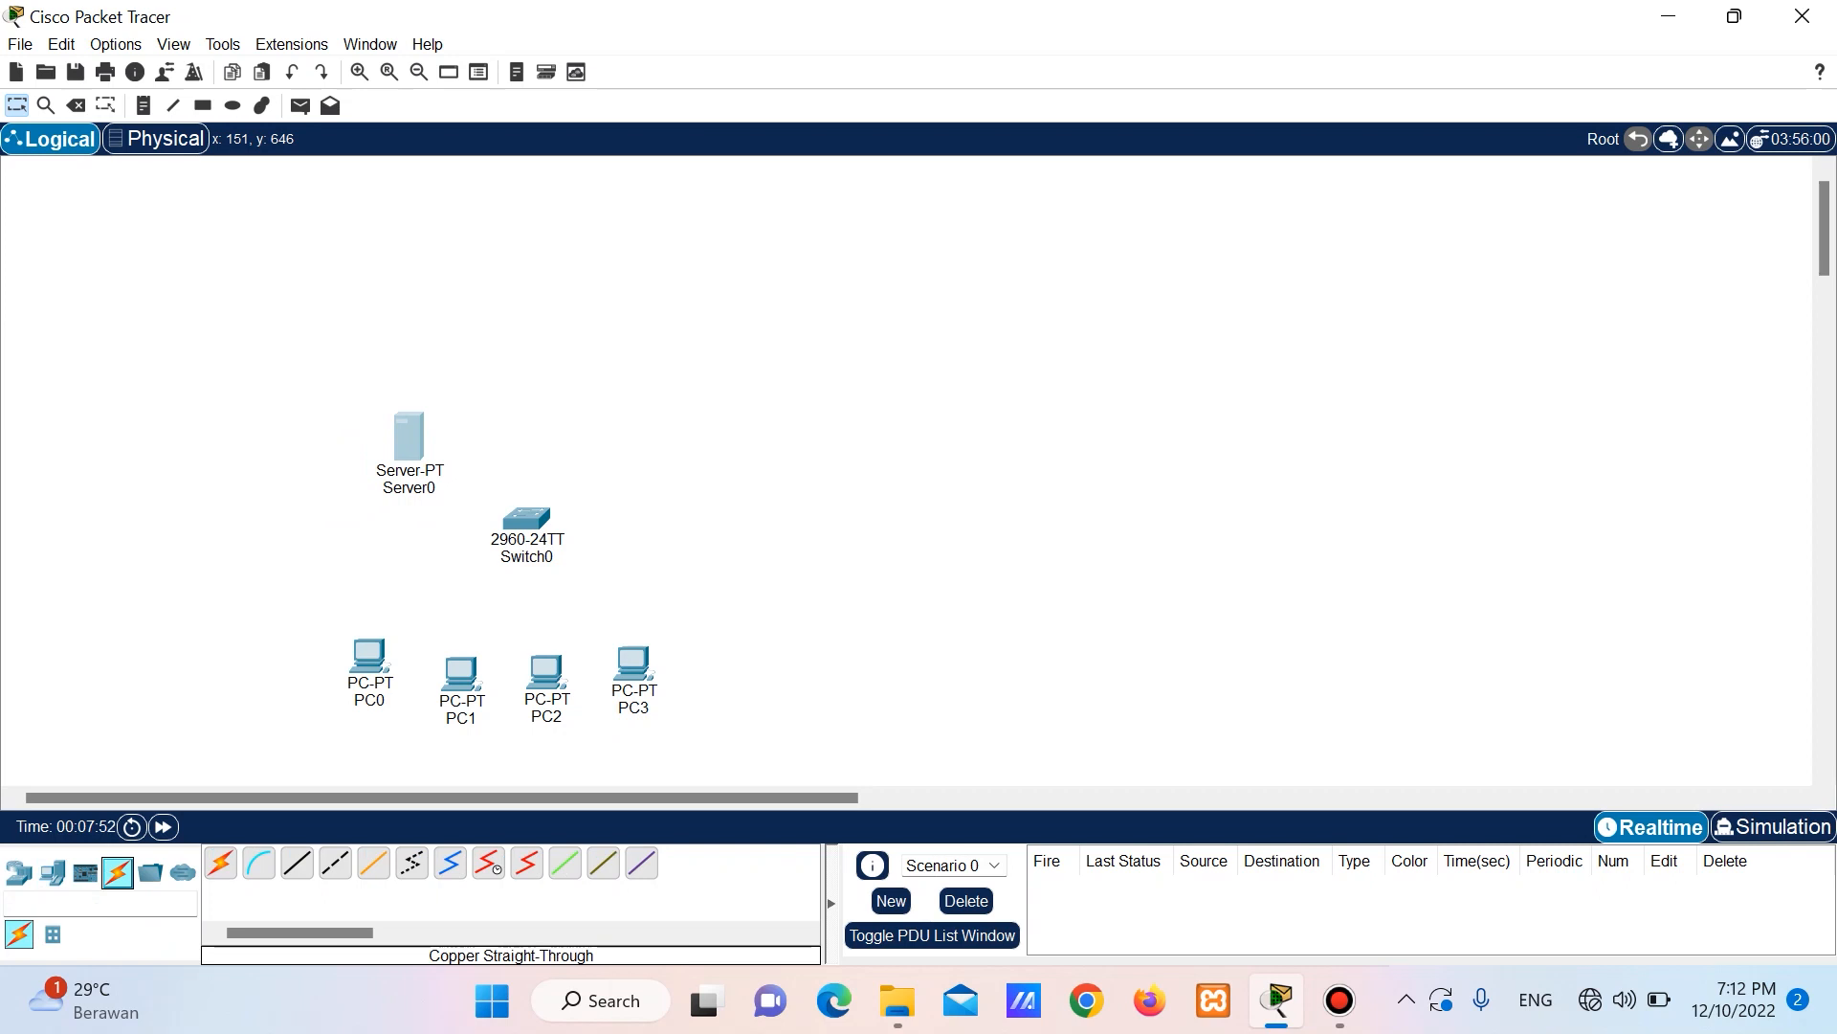
# Cable Server0 to Switch0 Fa0/1 and PC0 to Fa0/2 with copper straight-through.
pyautogui.click(297, 862)
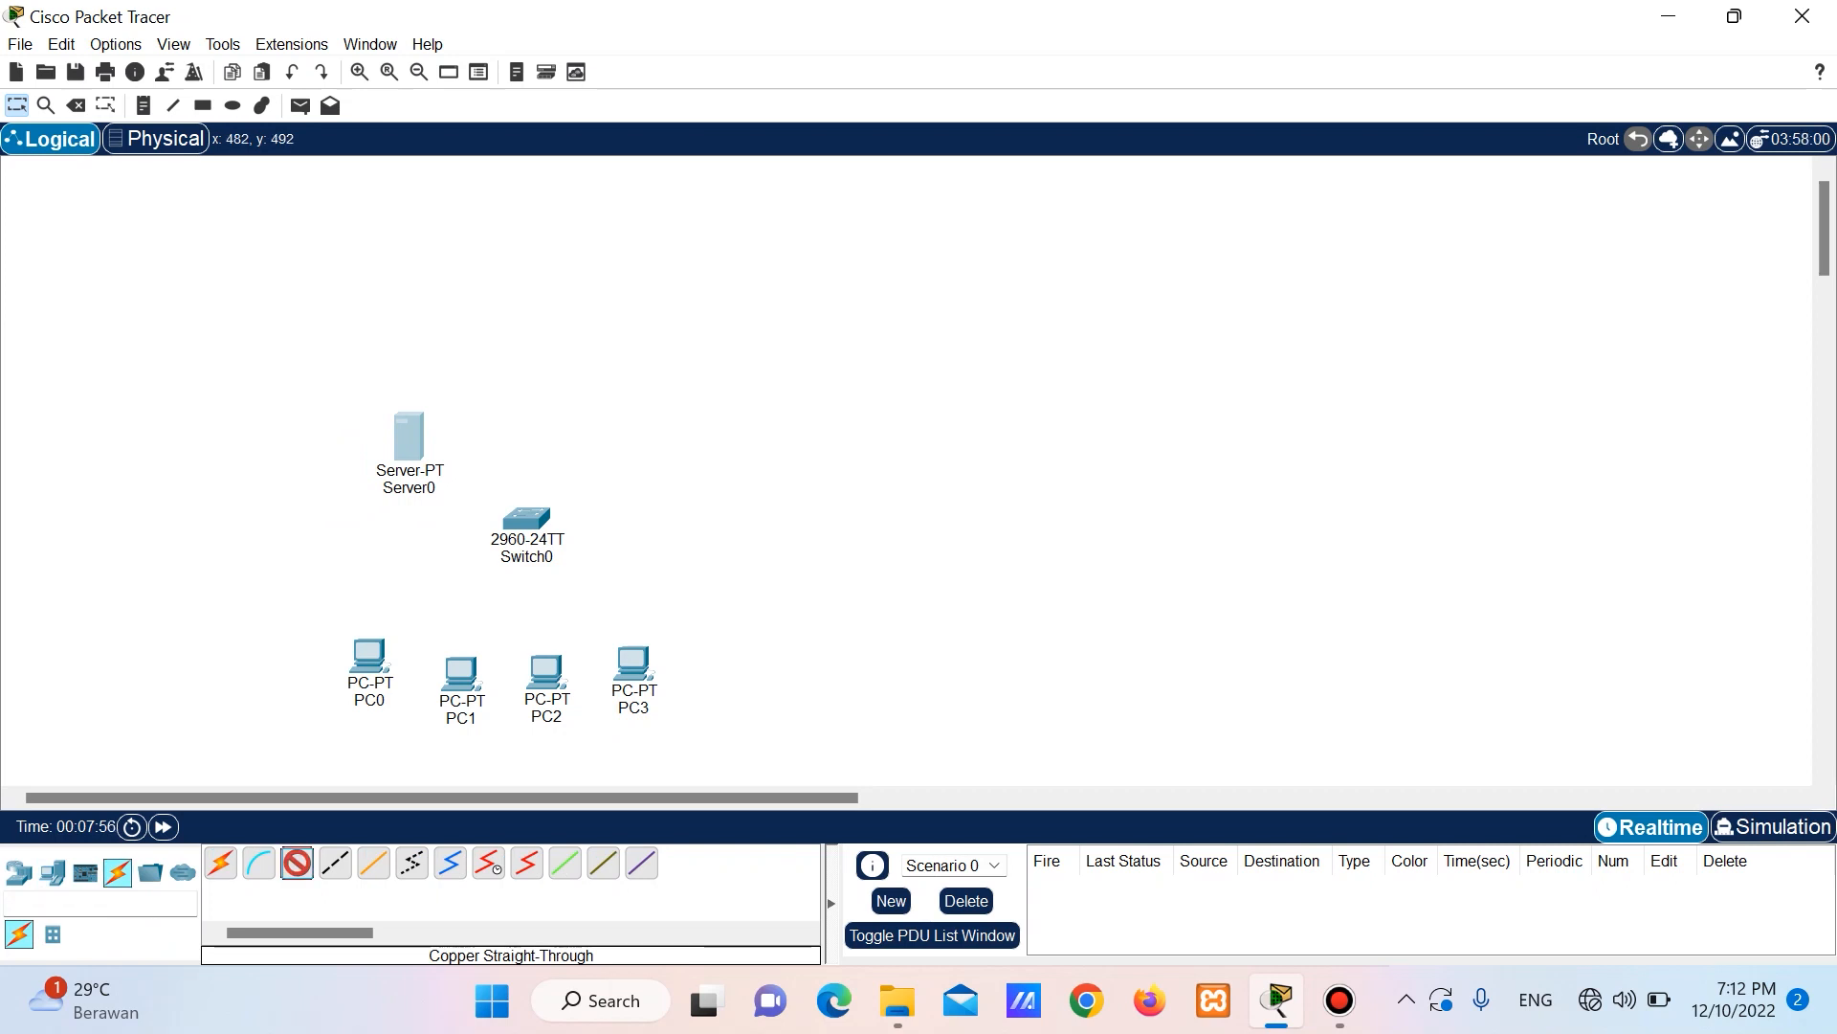
pyautogui.click(420, 435)
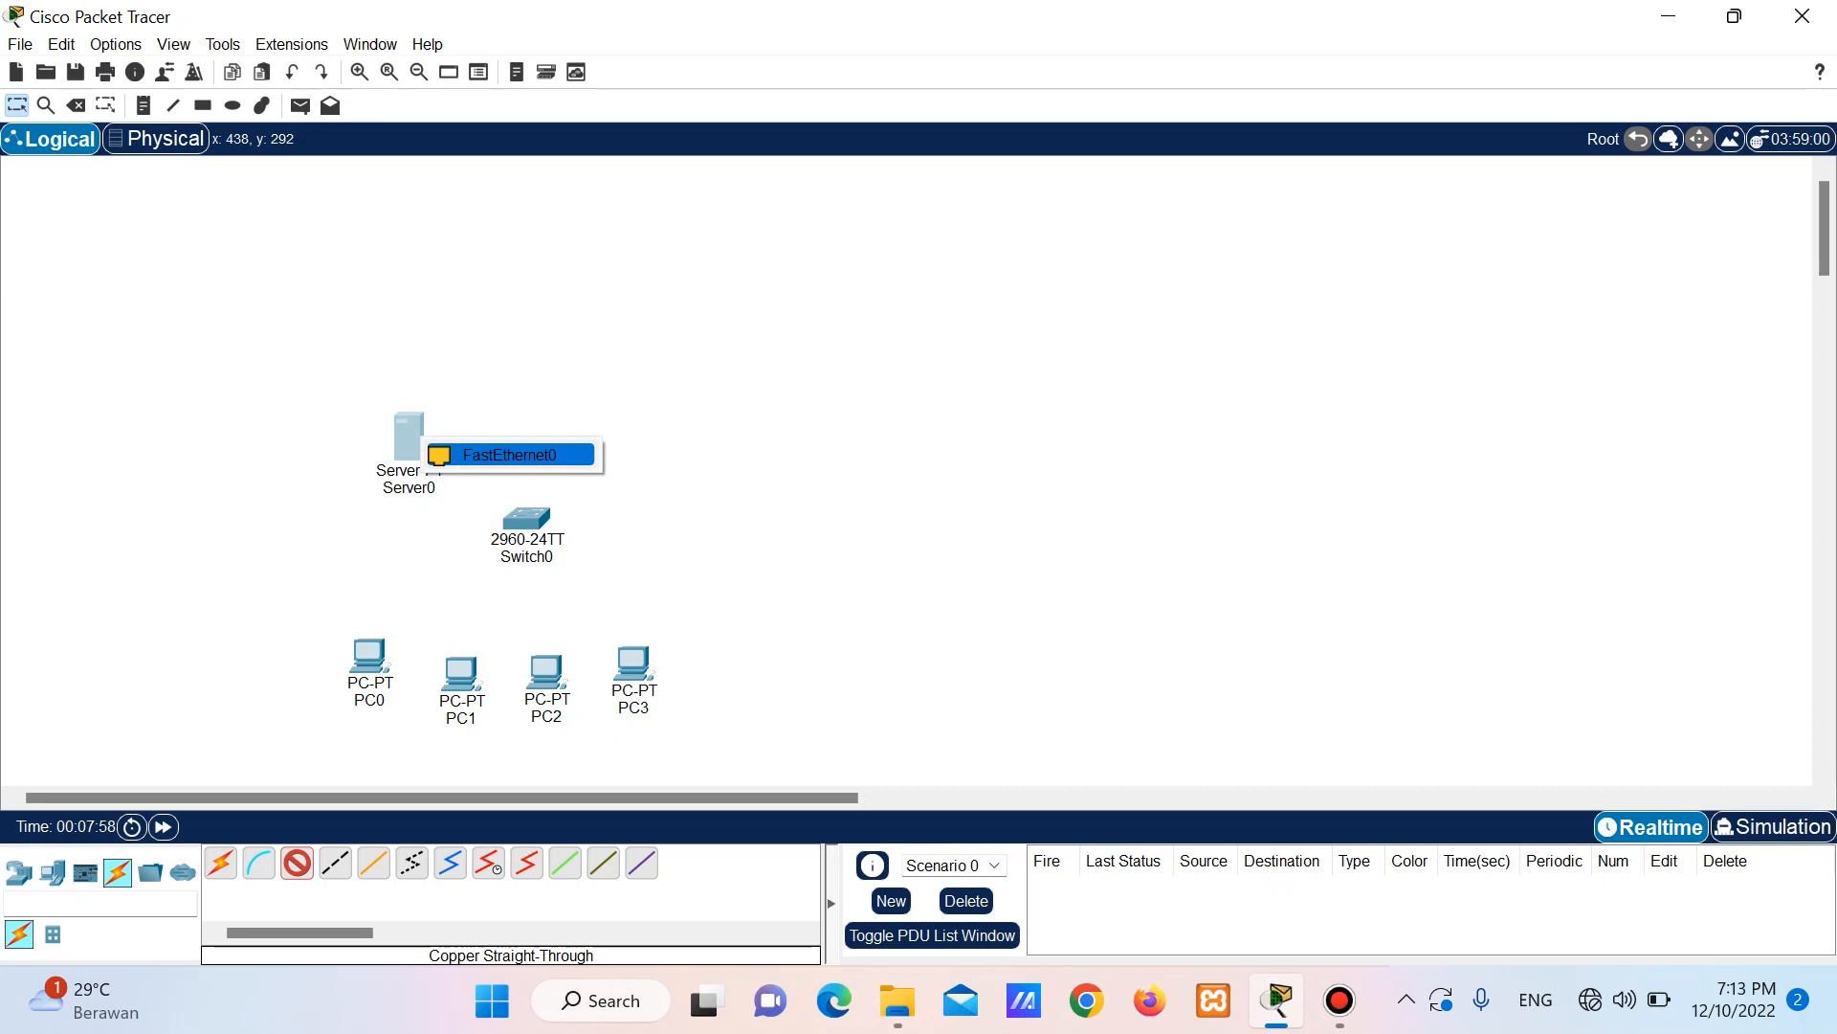
pyautogui.click(466, 454)
pyautogui.click(528, 519)
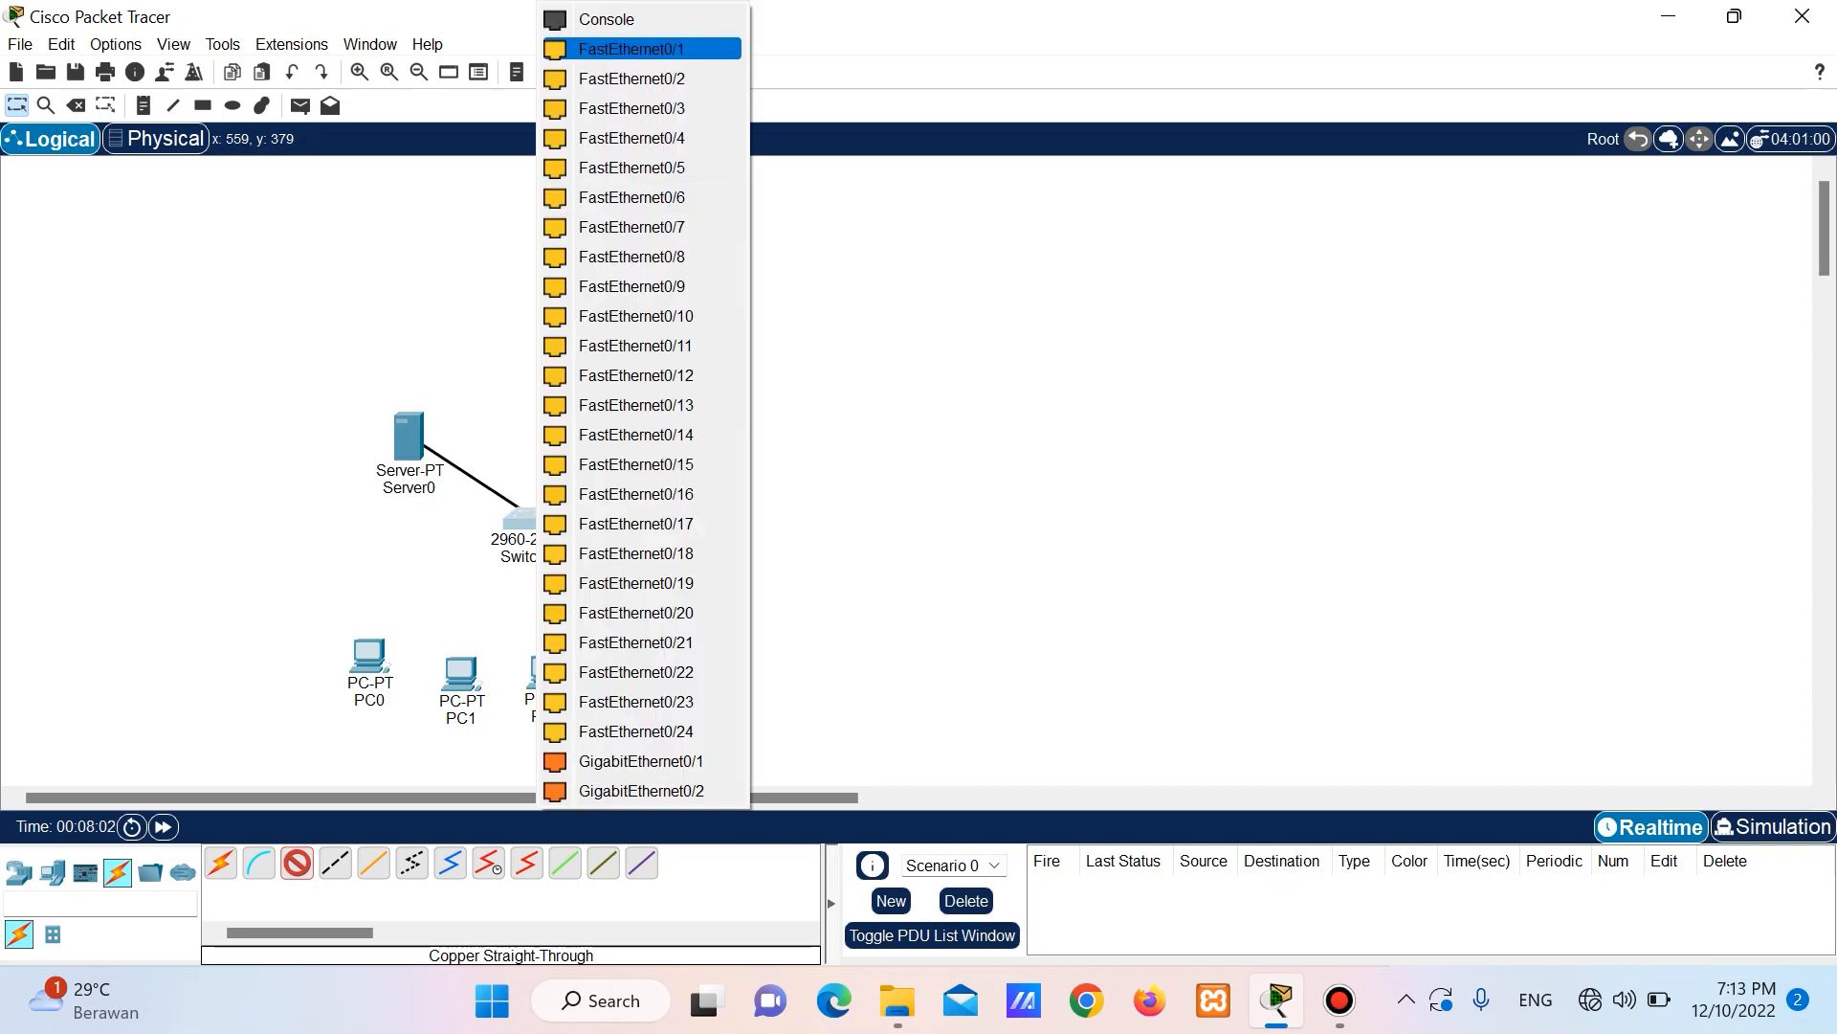
pyautogui.click(631, 49)
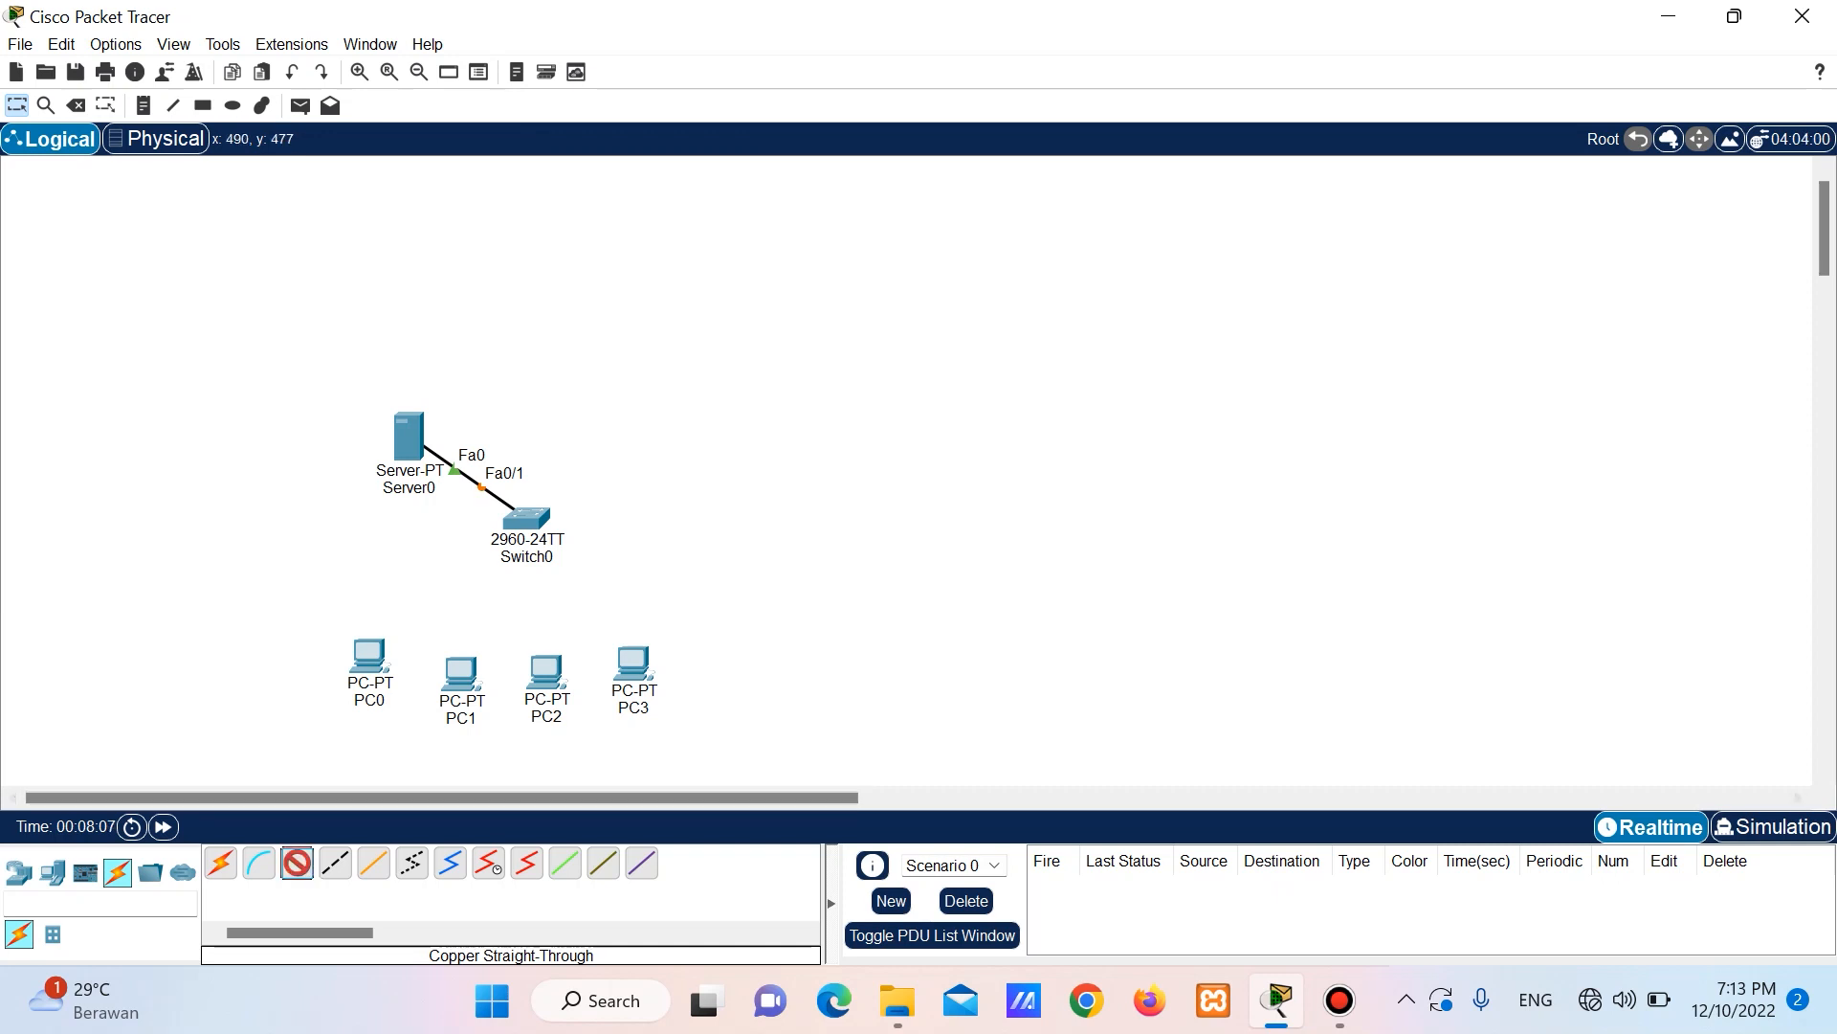
pyautogui.click(527, 518)
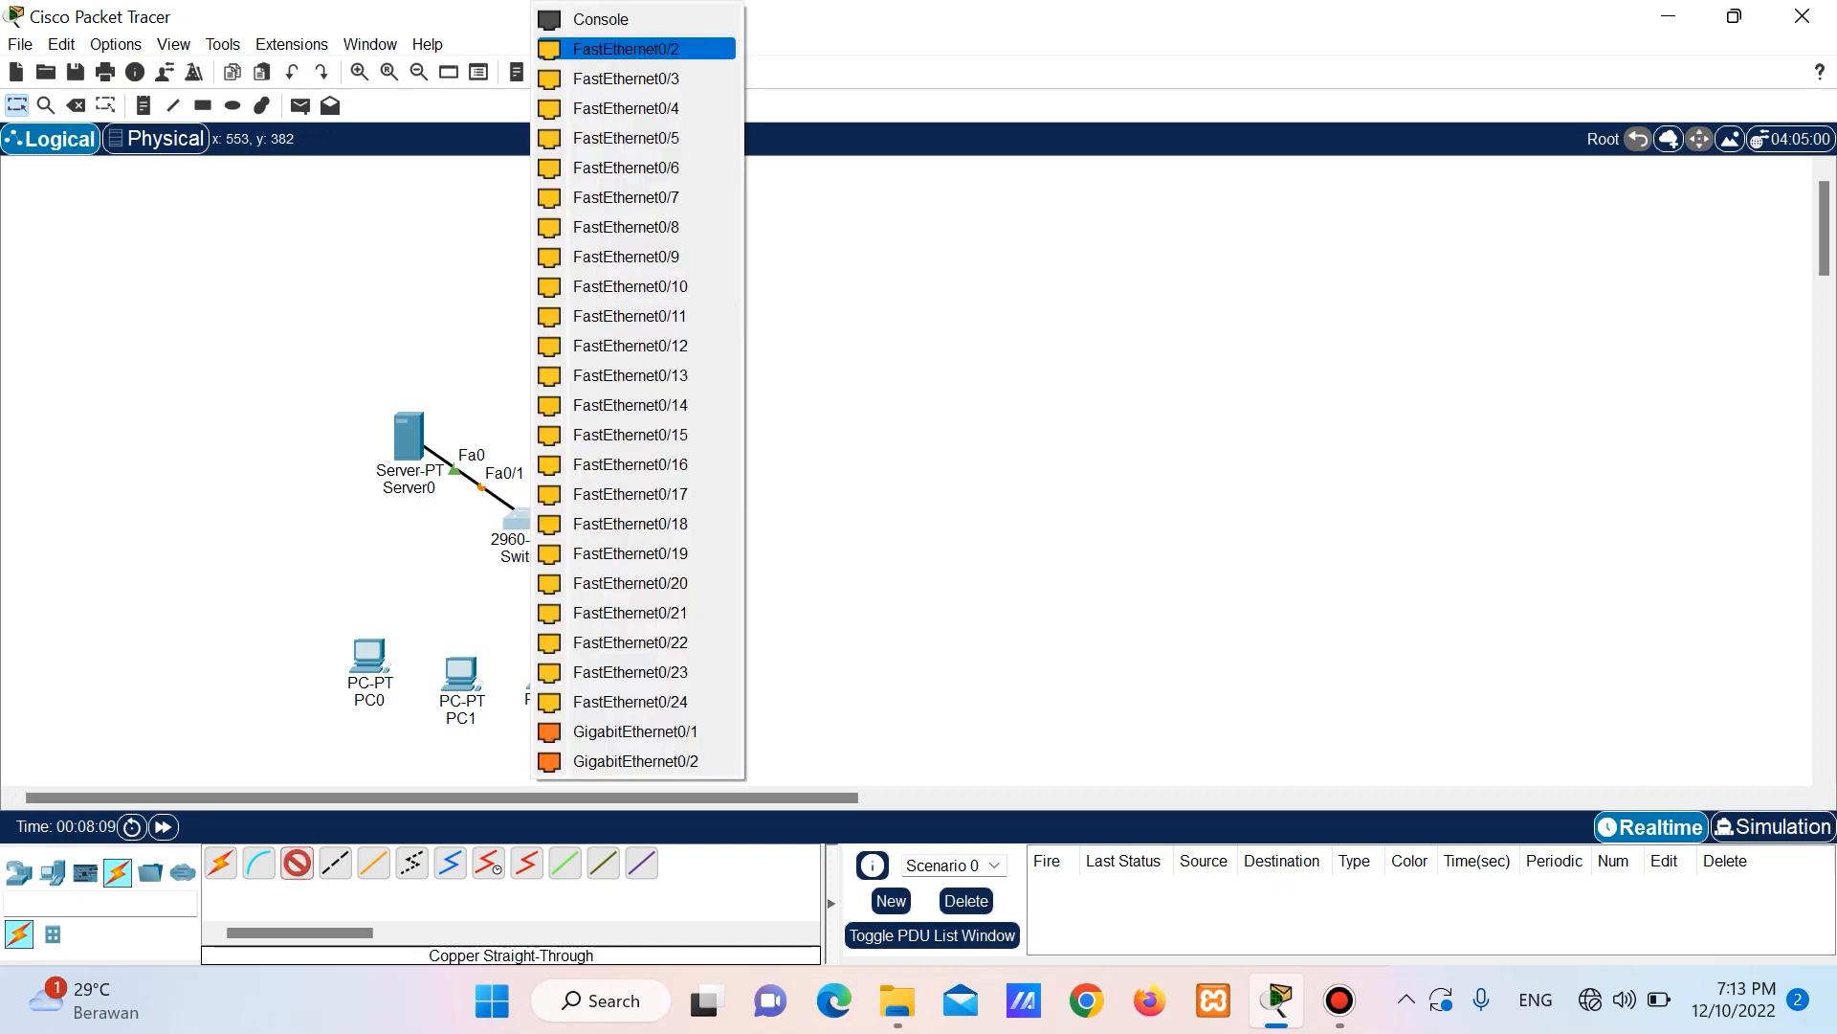
pyautogui.click(622, 48)
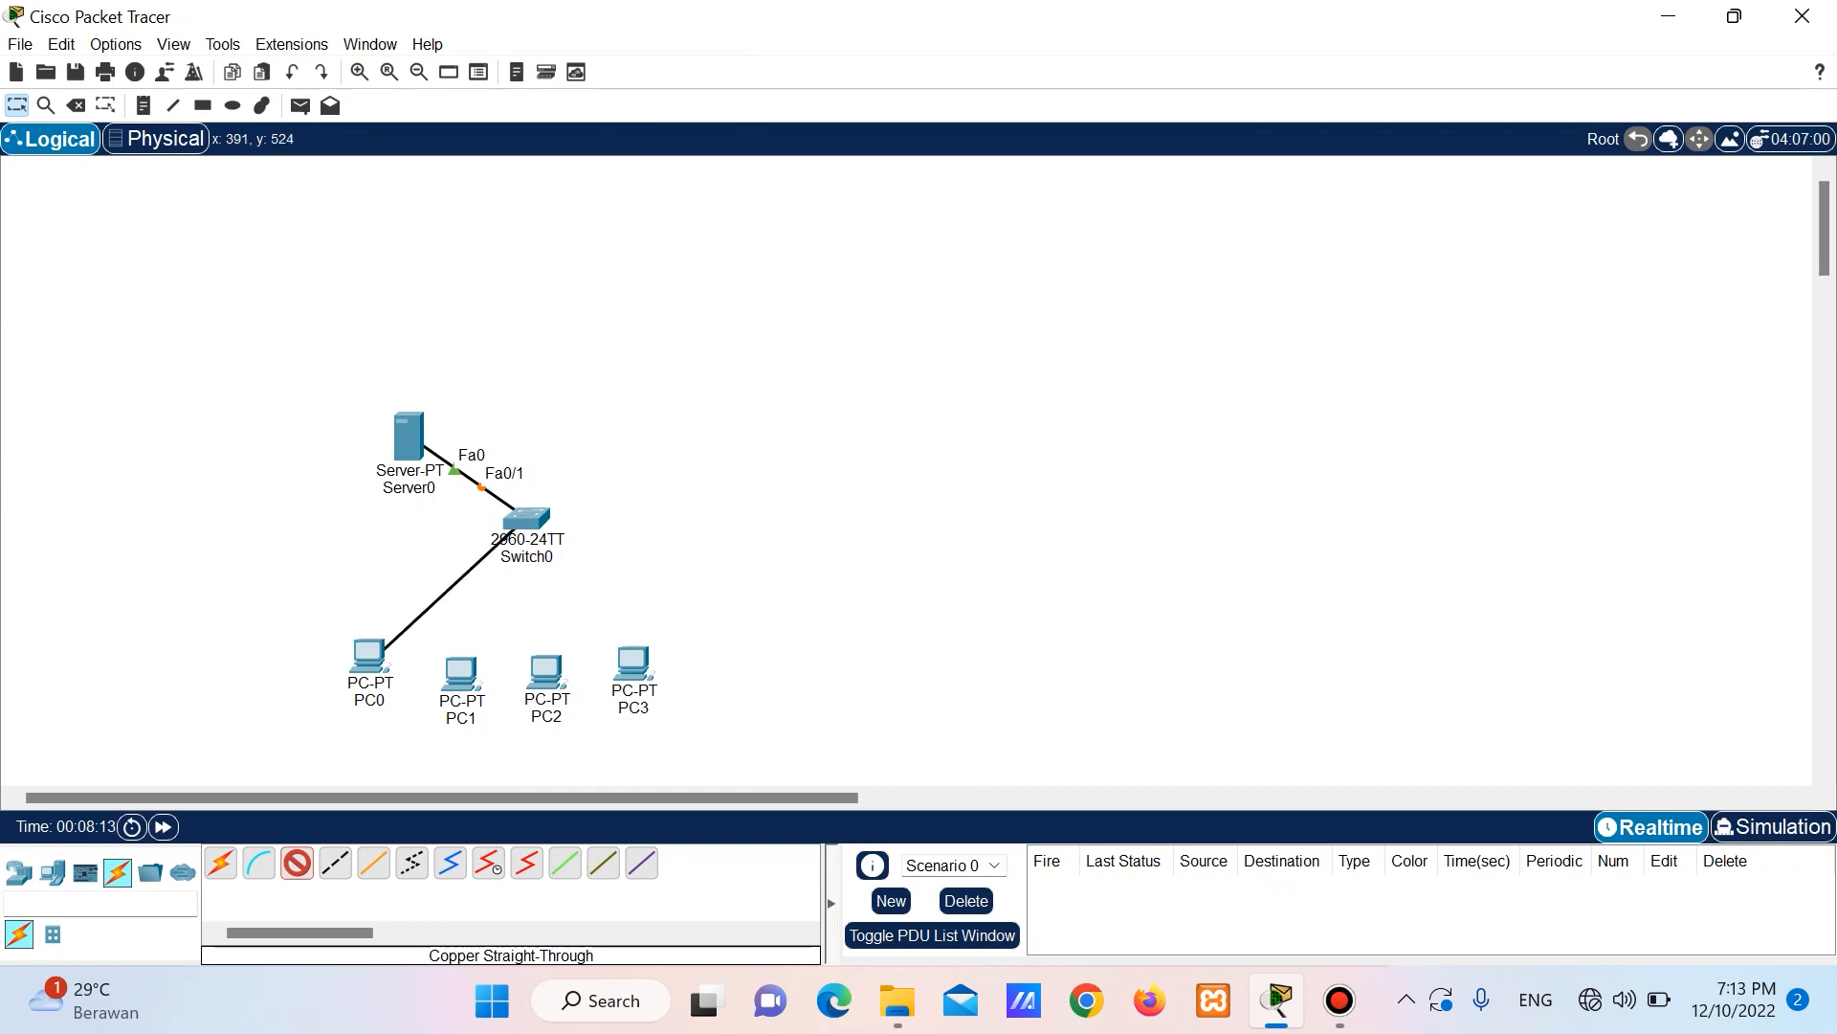
pyautogui.click(383, 649)
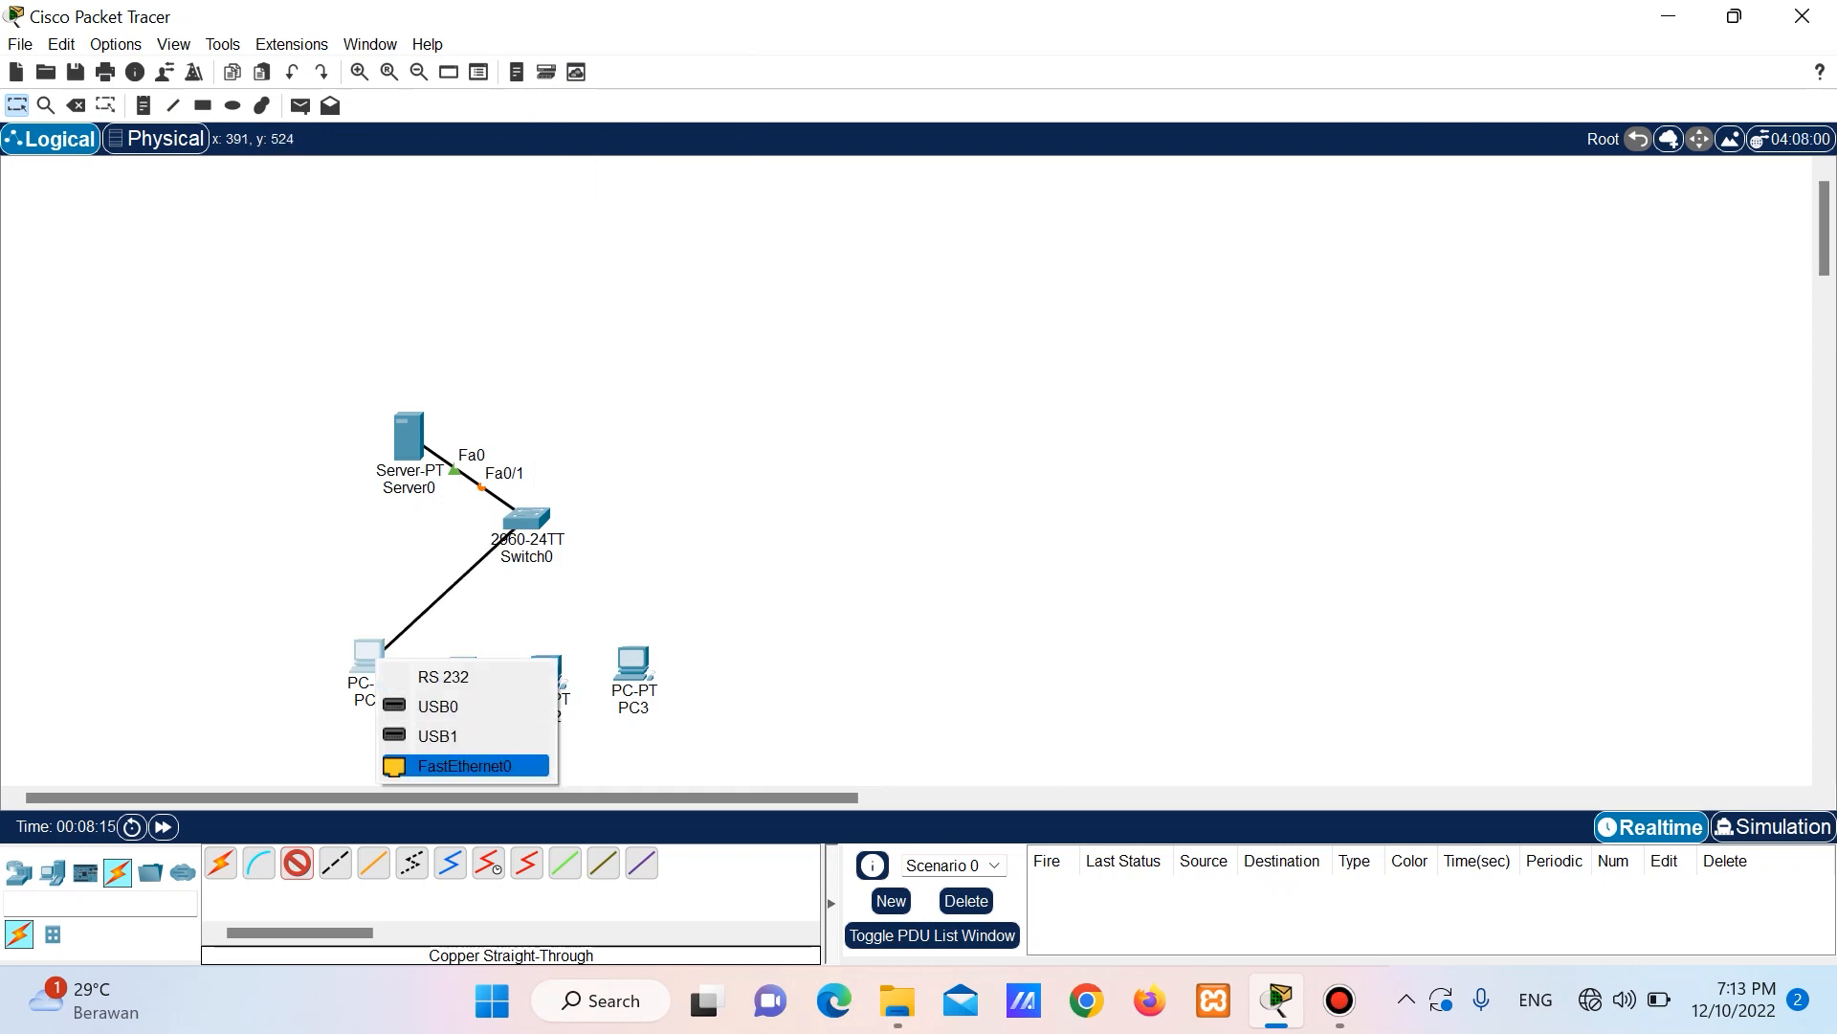
pyautogui.click(464, 765)
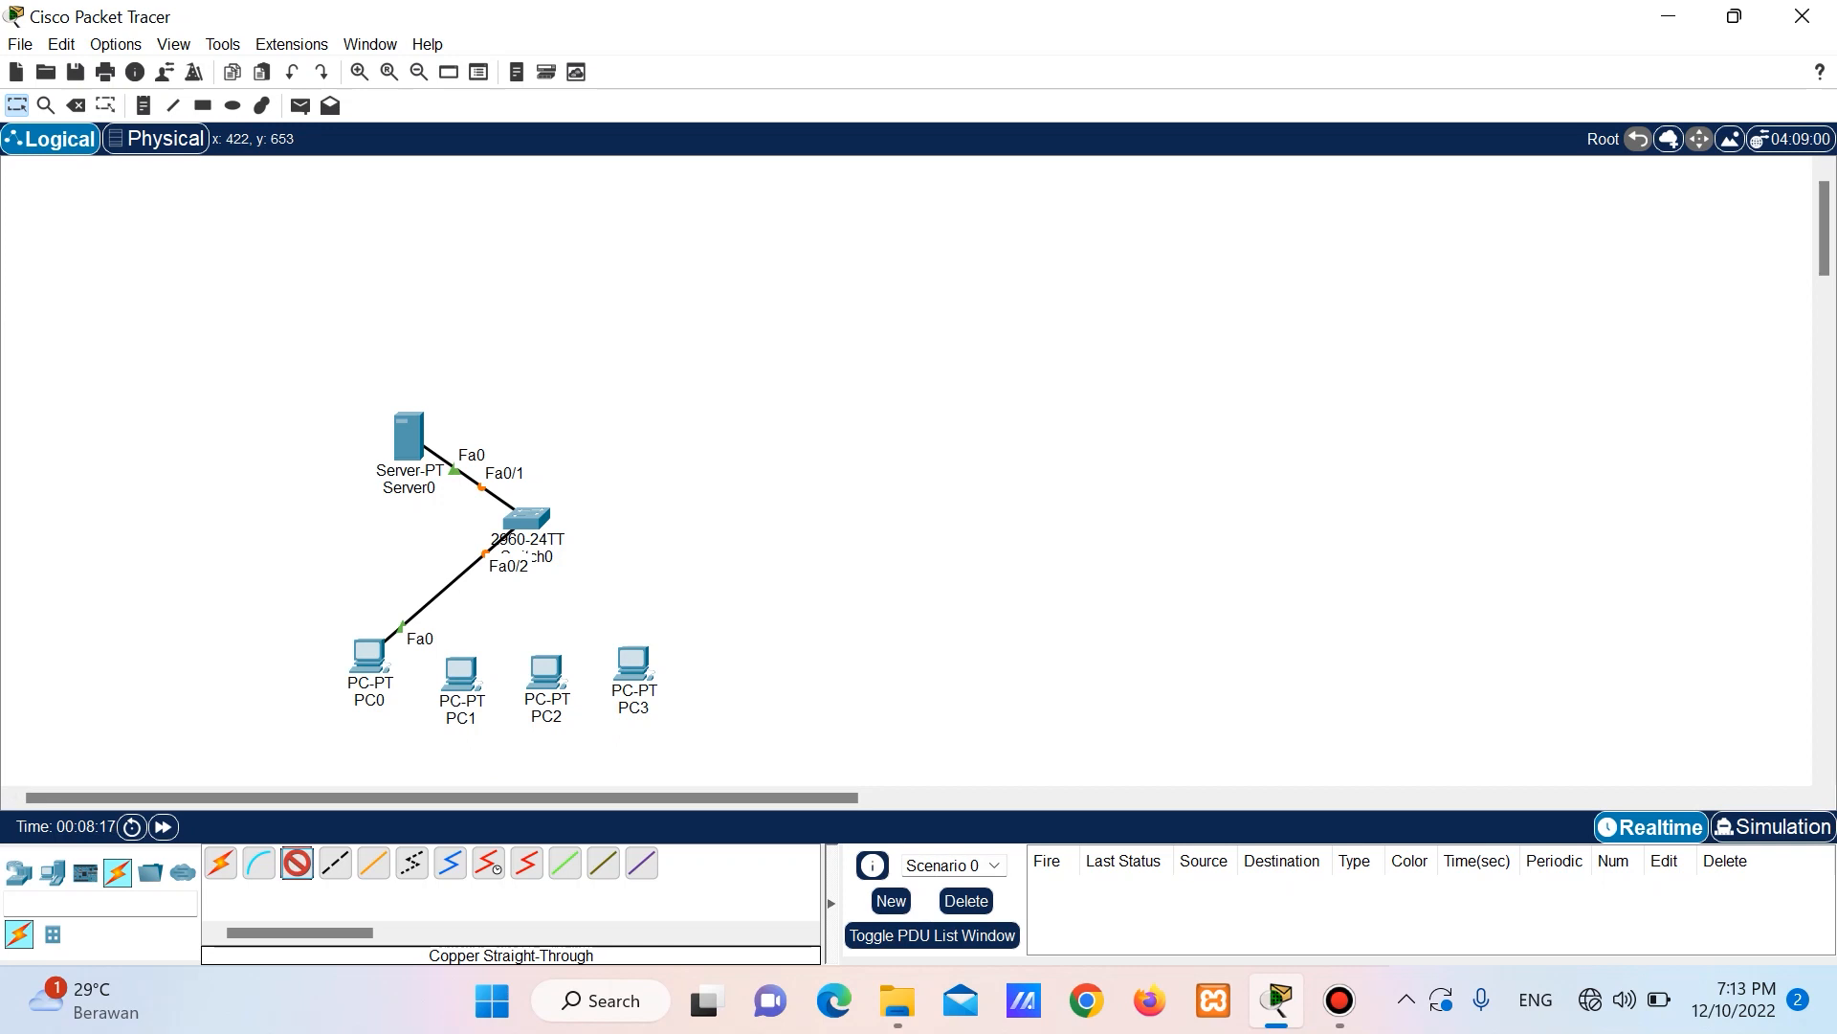
# Cable PC1–PC3 to Switch0 Fa0/3–Fa0/5, then select the whole first LAN.
pyautogui.click(528, 520)
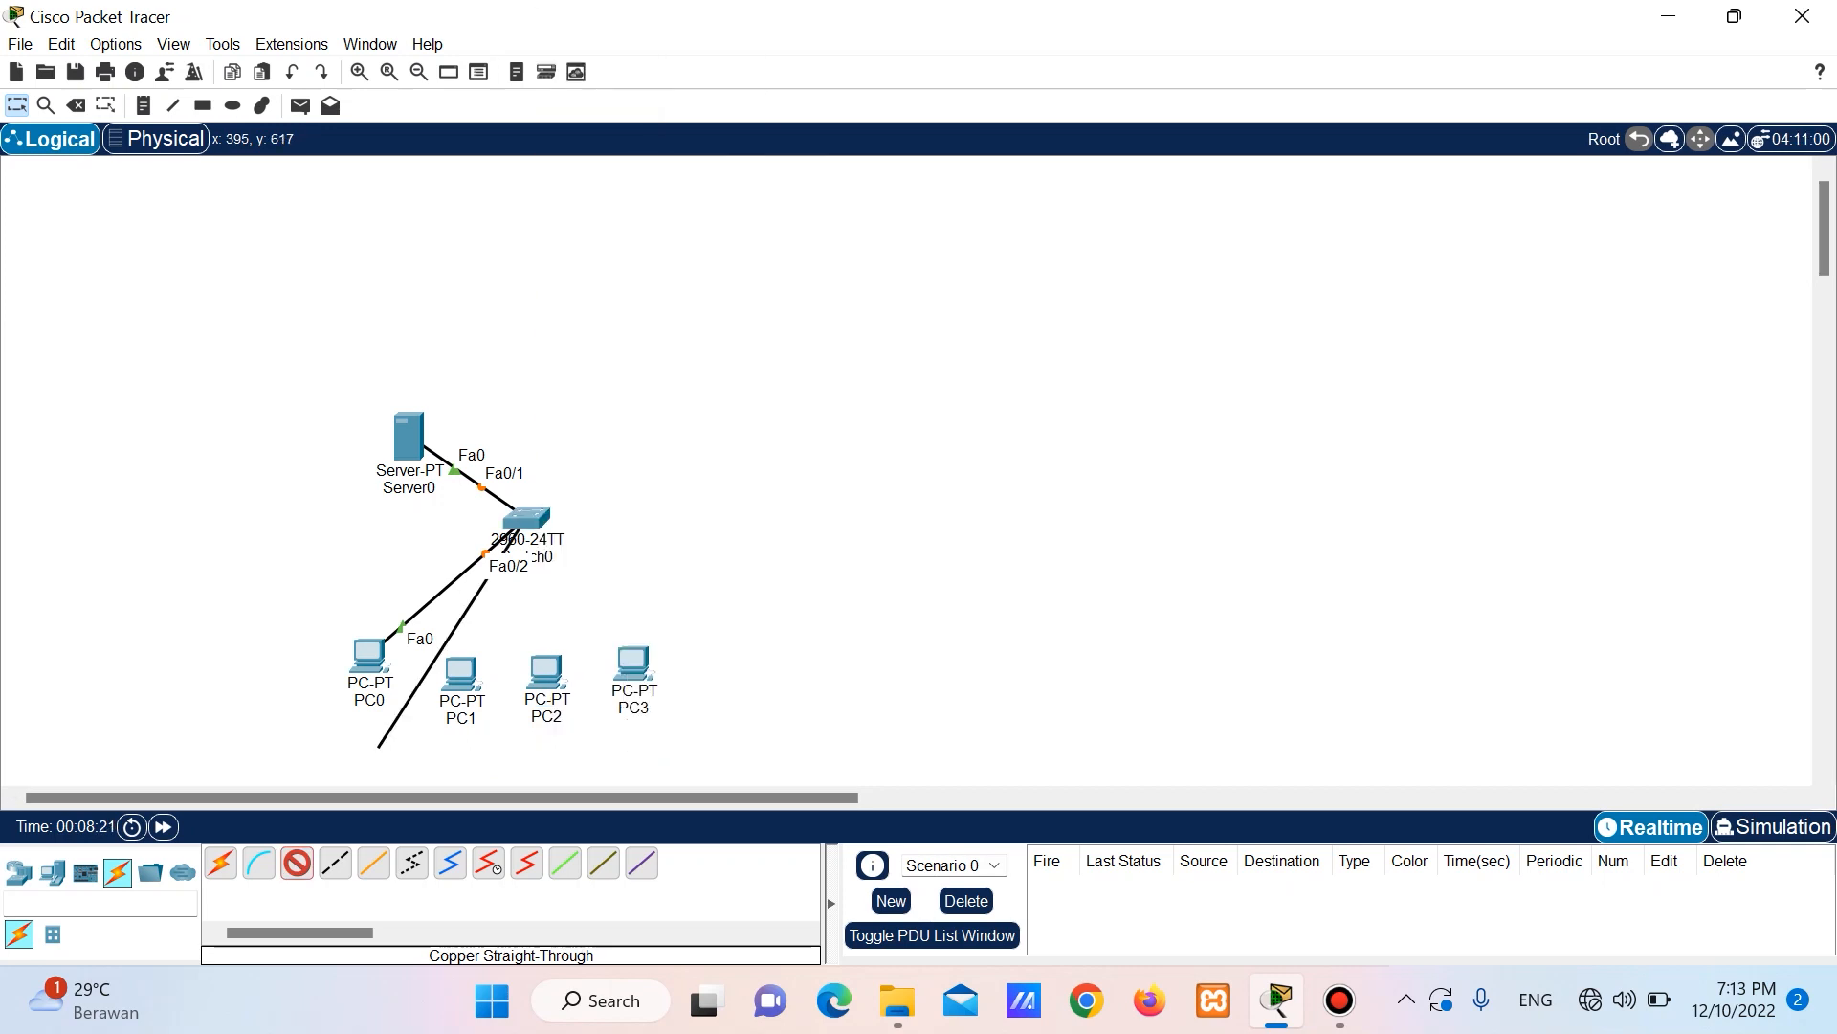
pyautogui.click(462, 687)
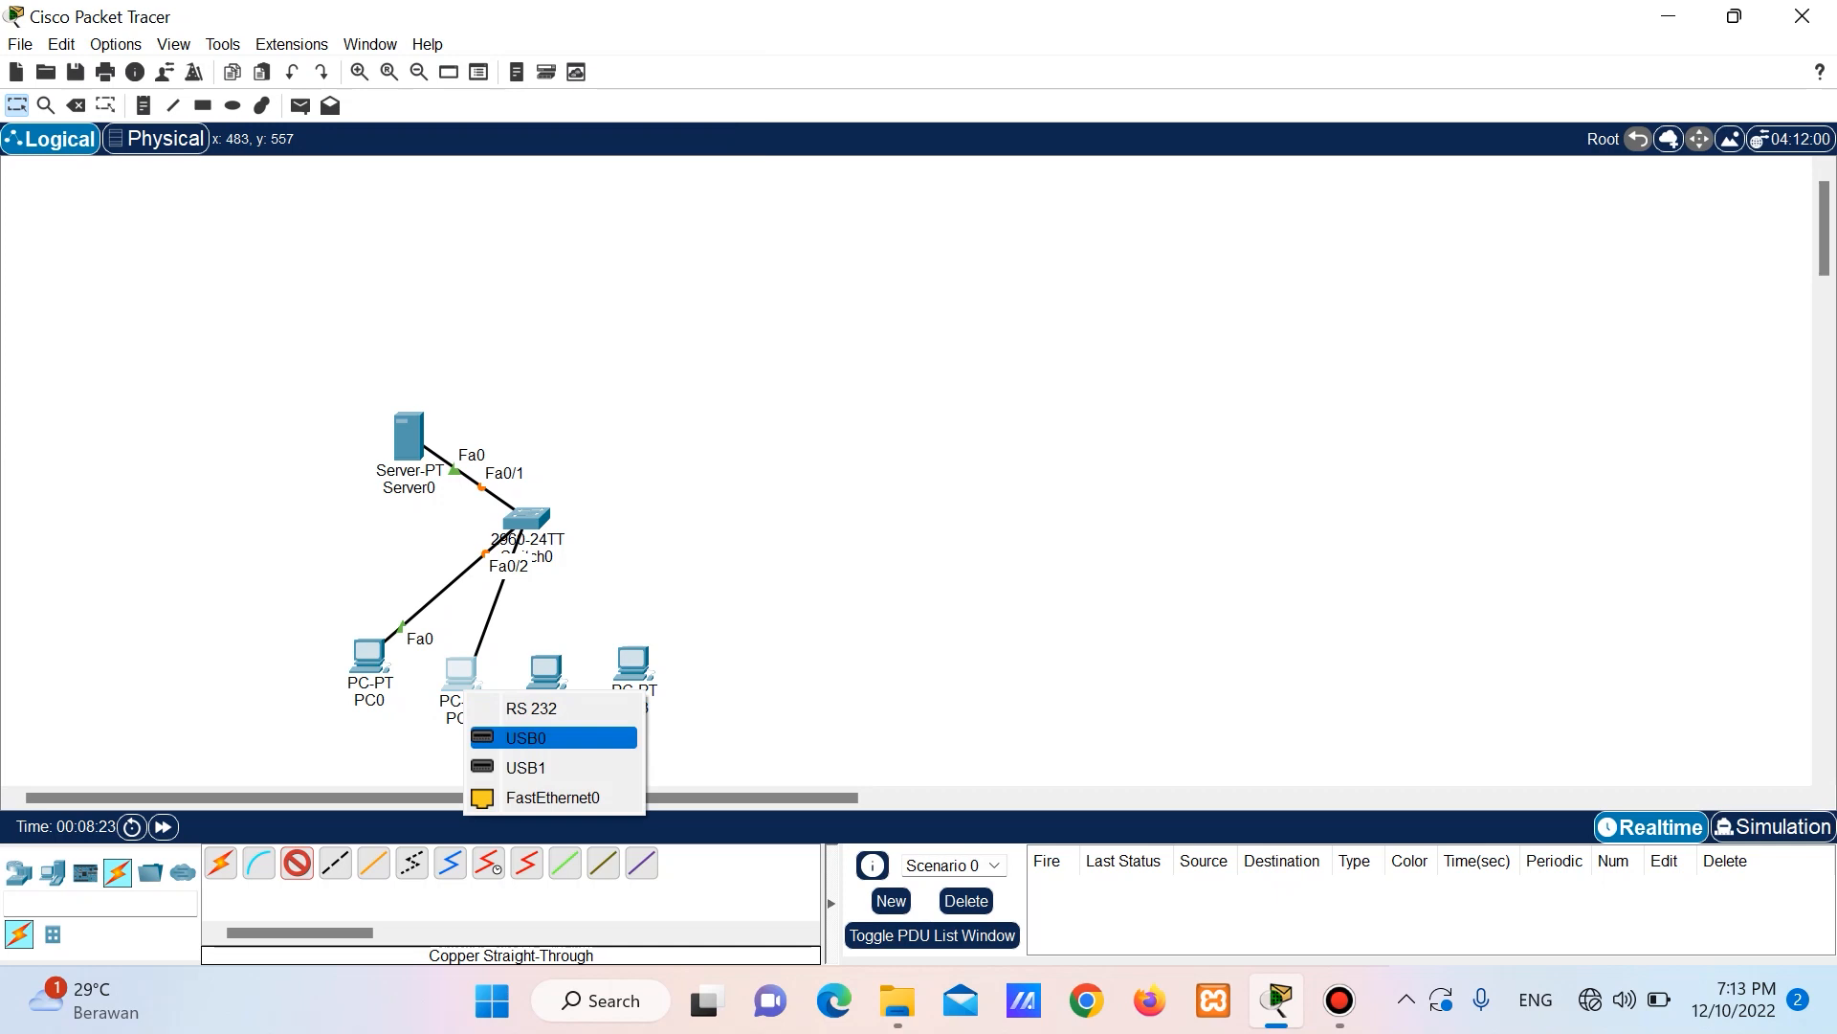
pyautogui.click(552, 797)
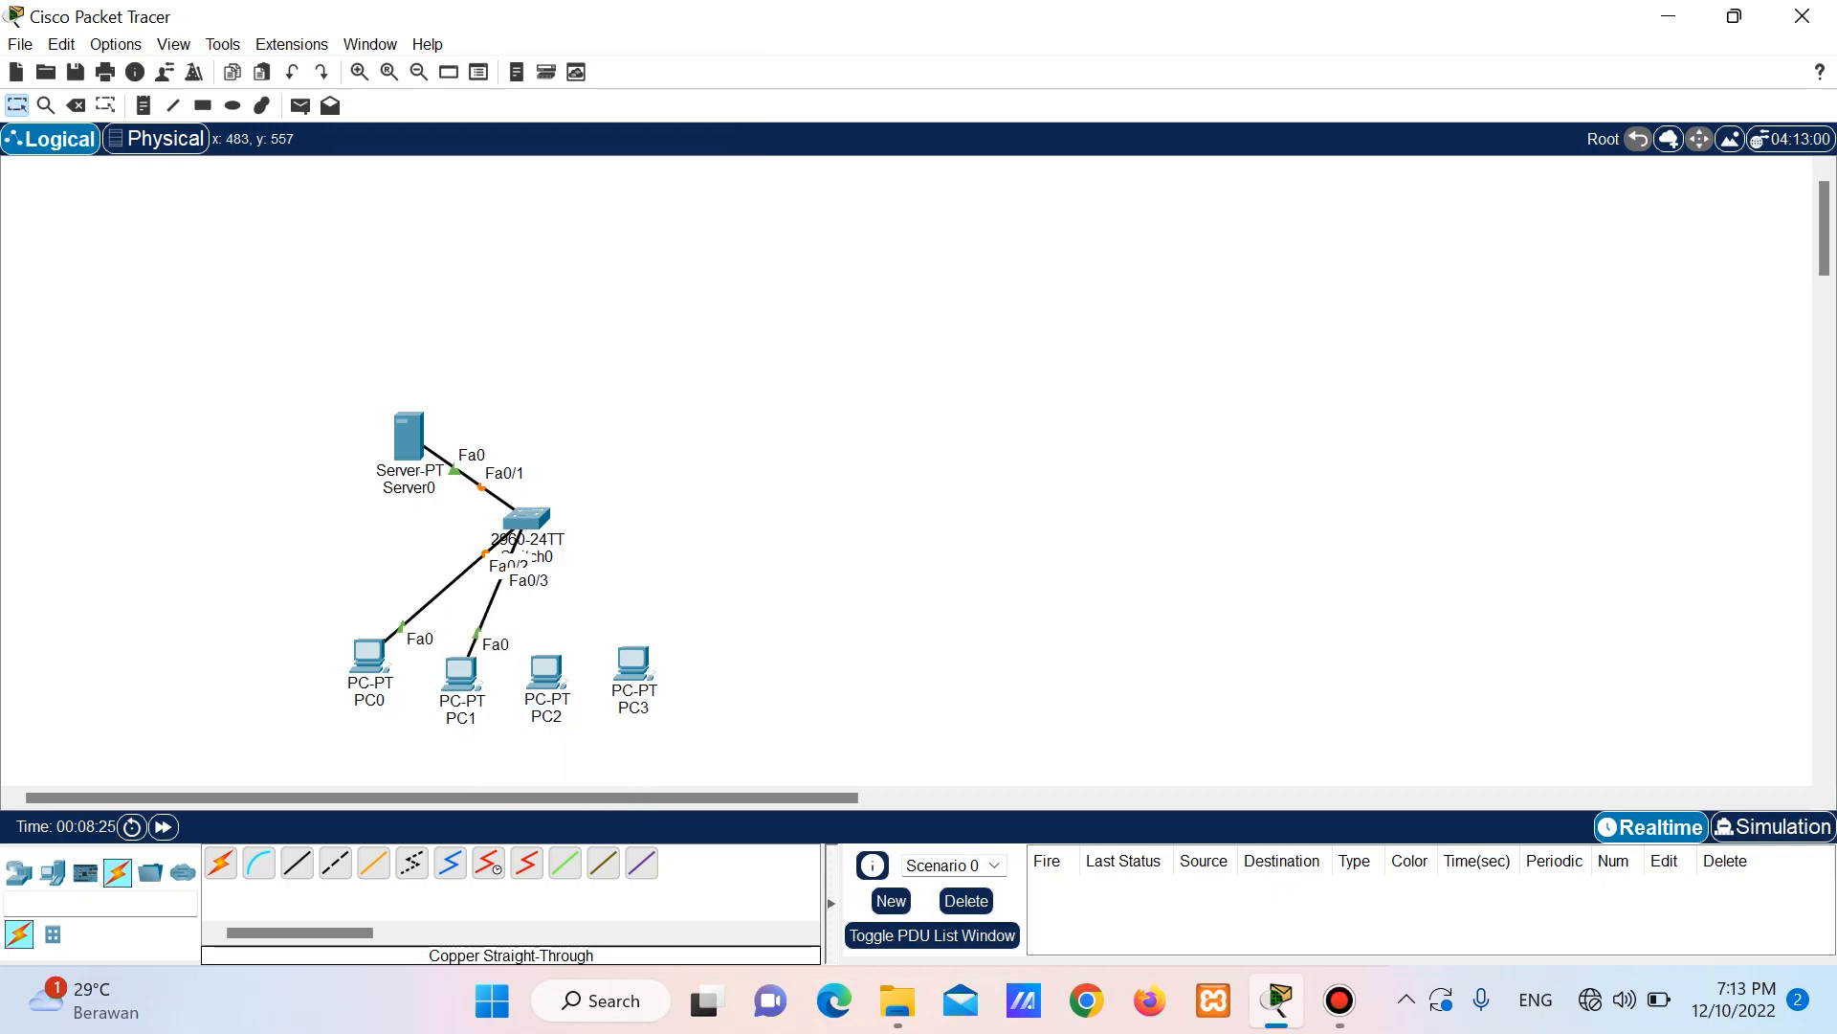
pyautogui.click(297, 864)
pyautogui.click(527, 520)
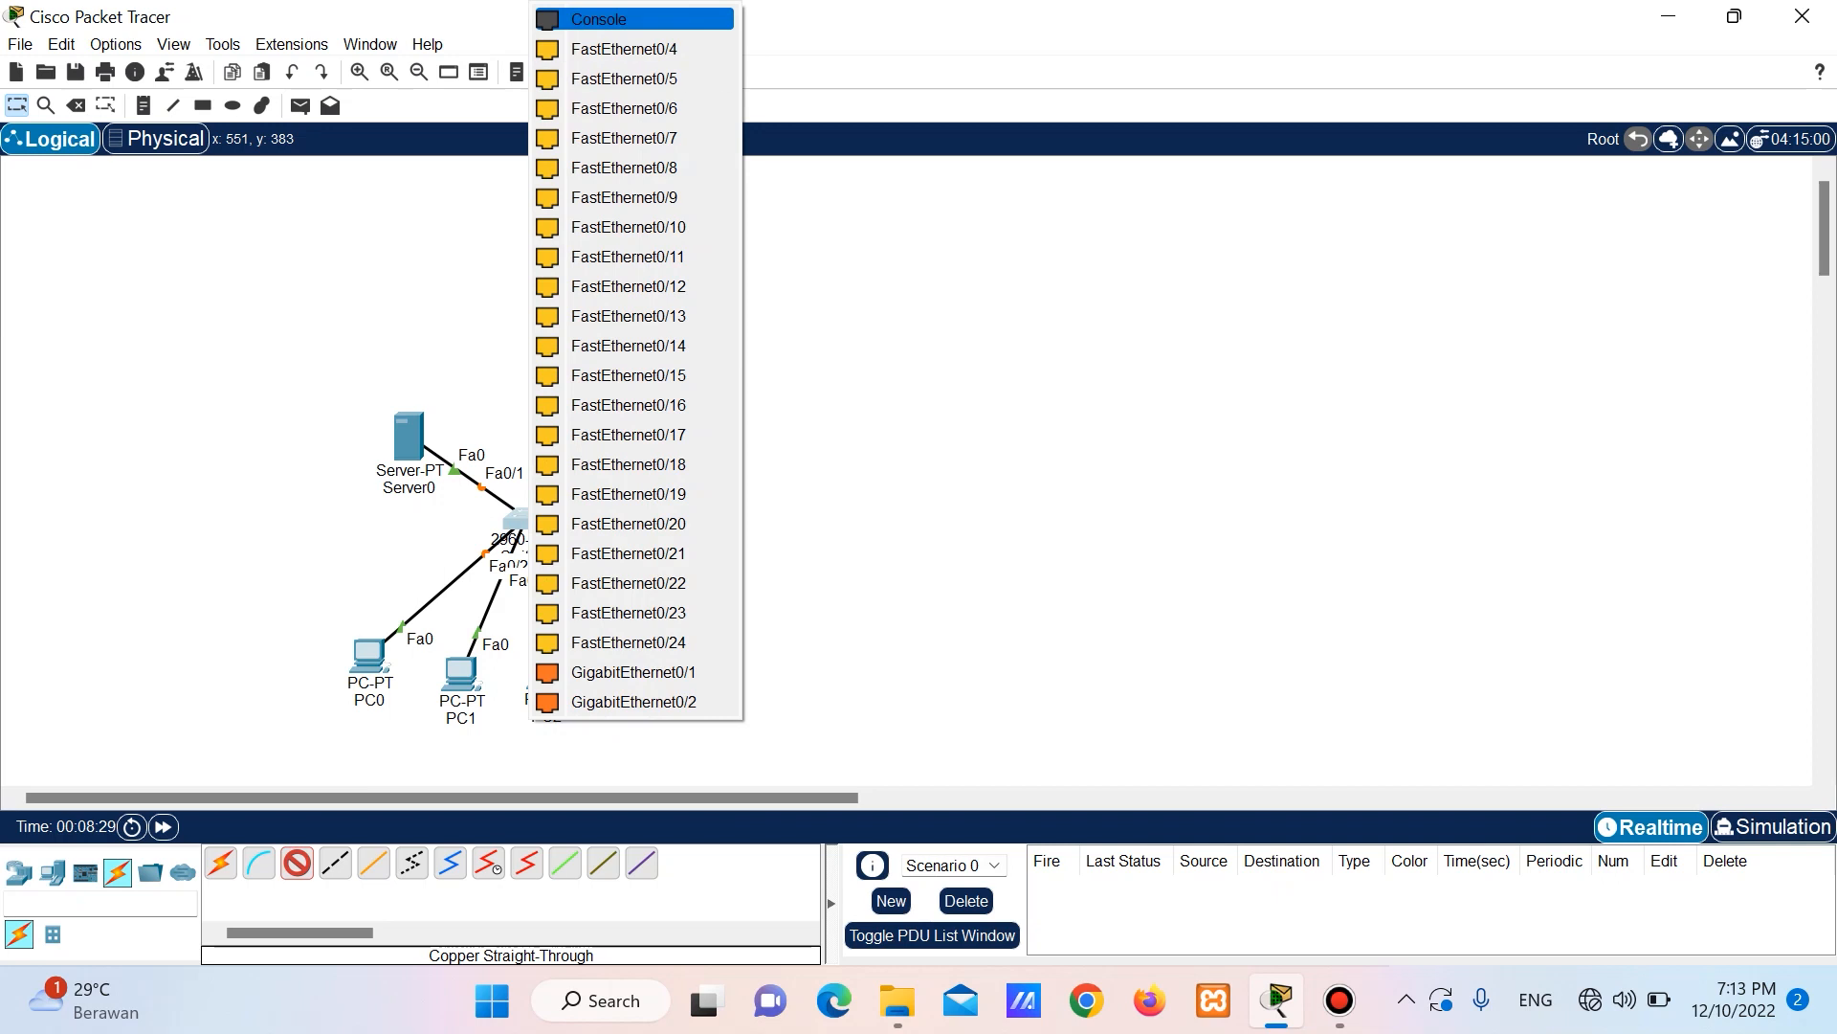
pyautogui.click(624, 49)
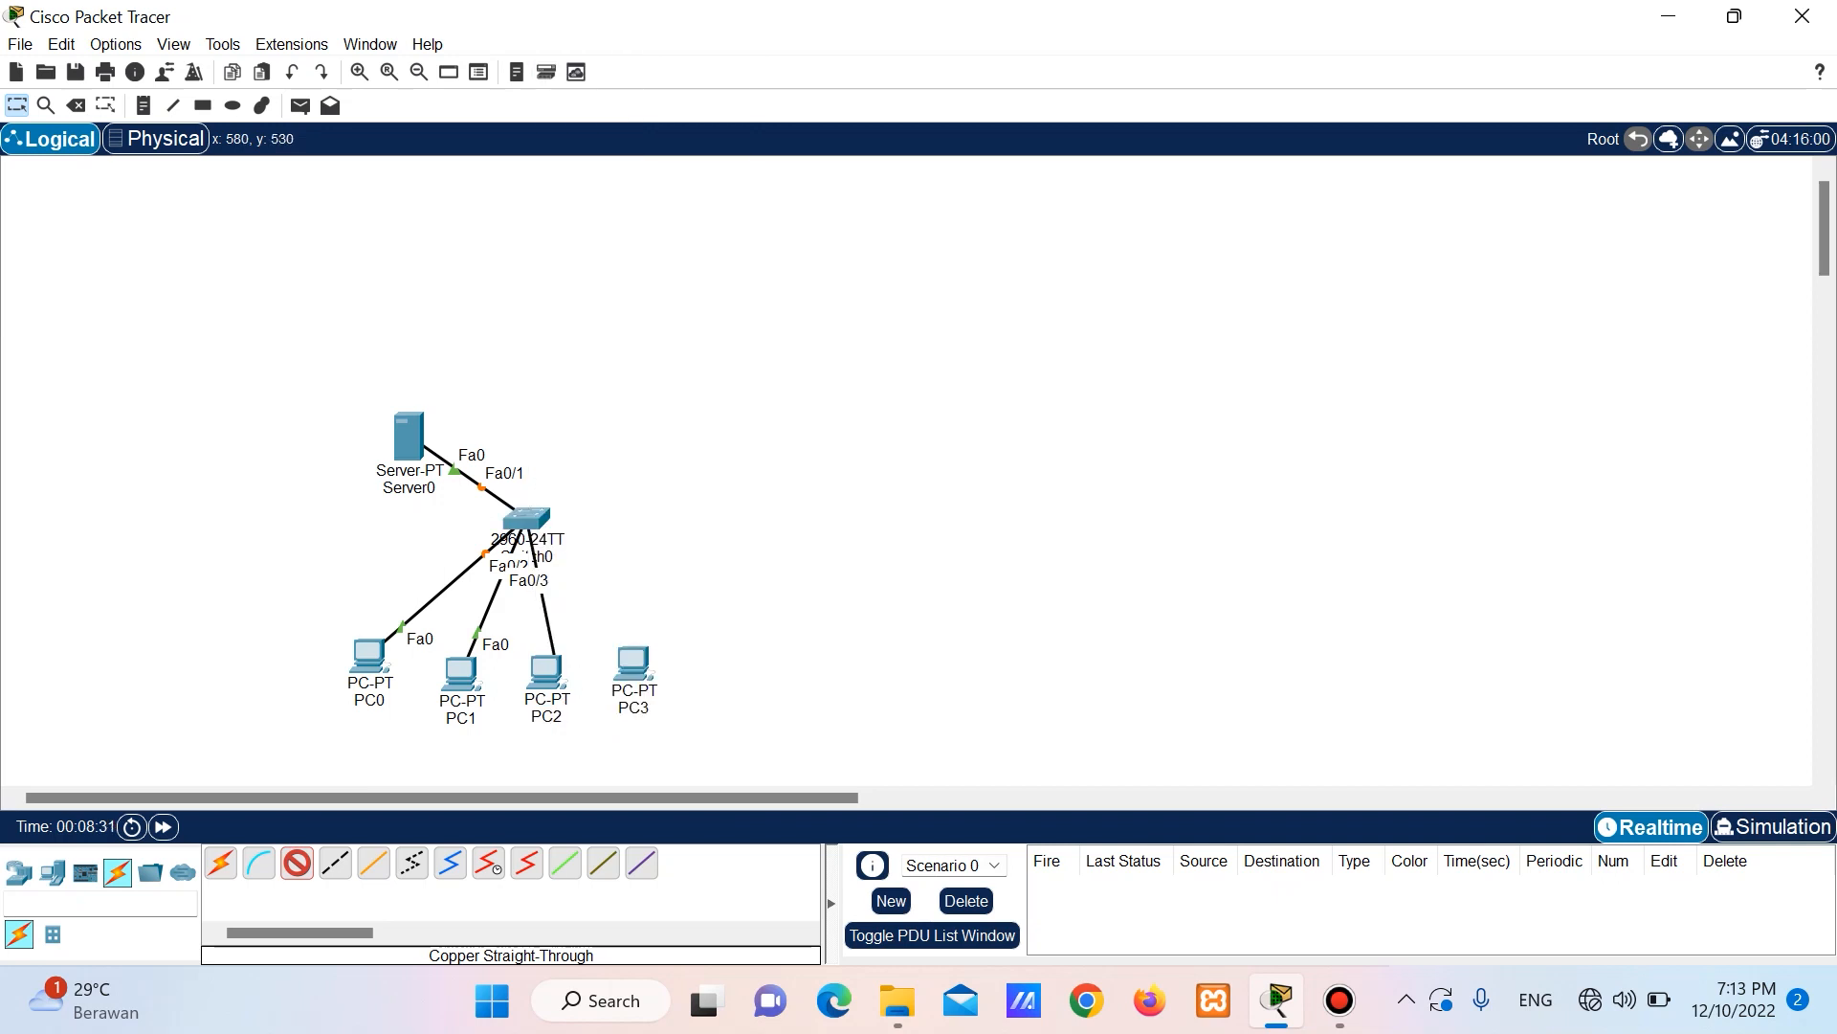
pyautogui.click(555, 677)
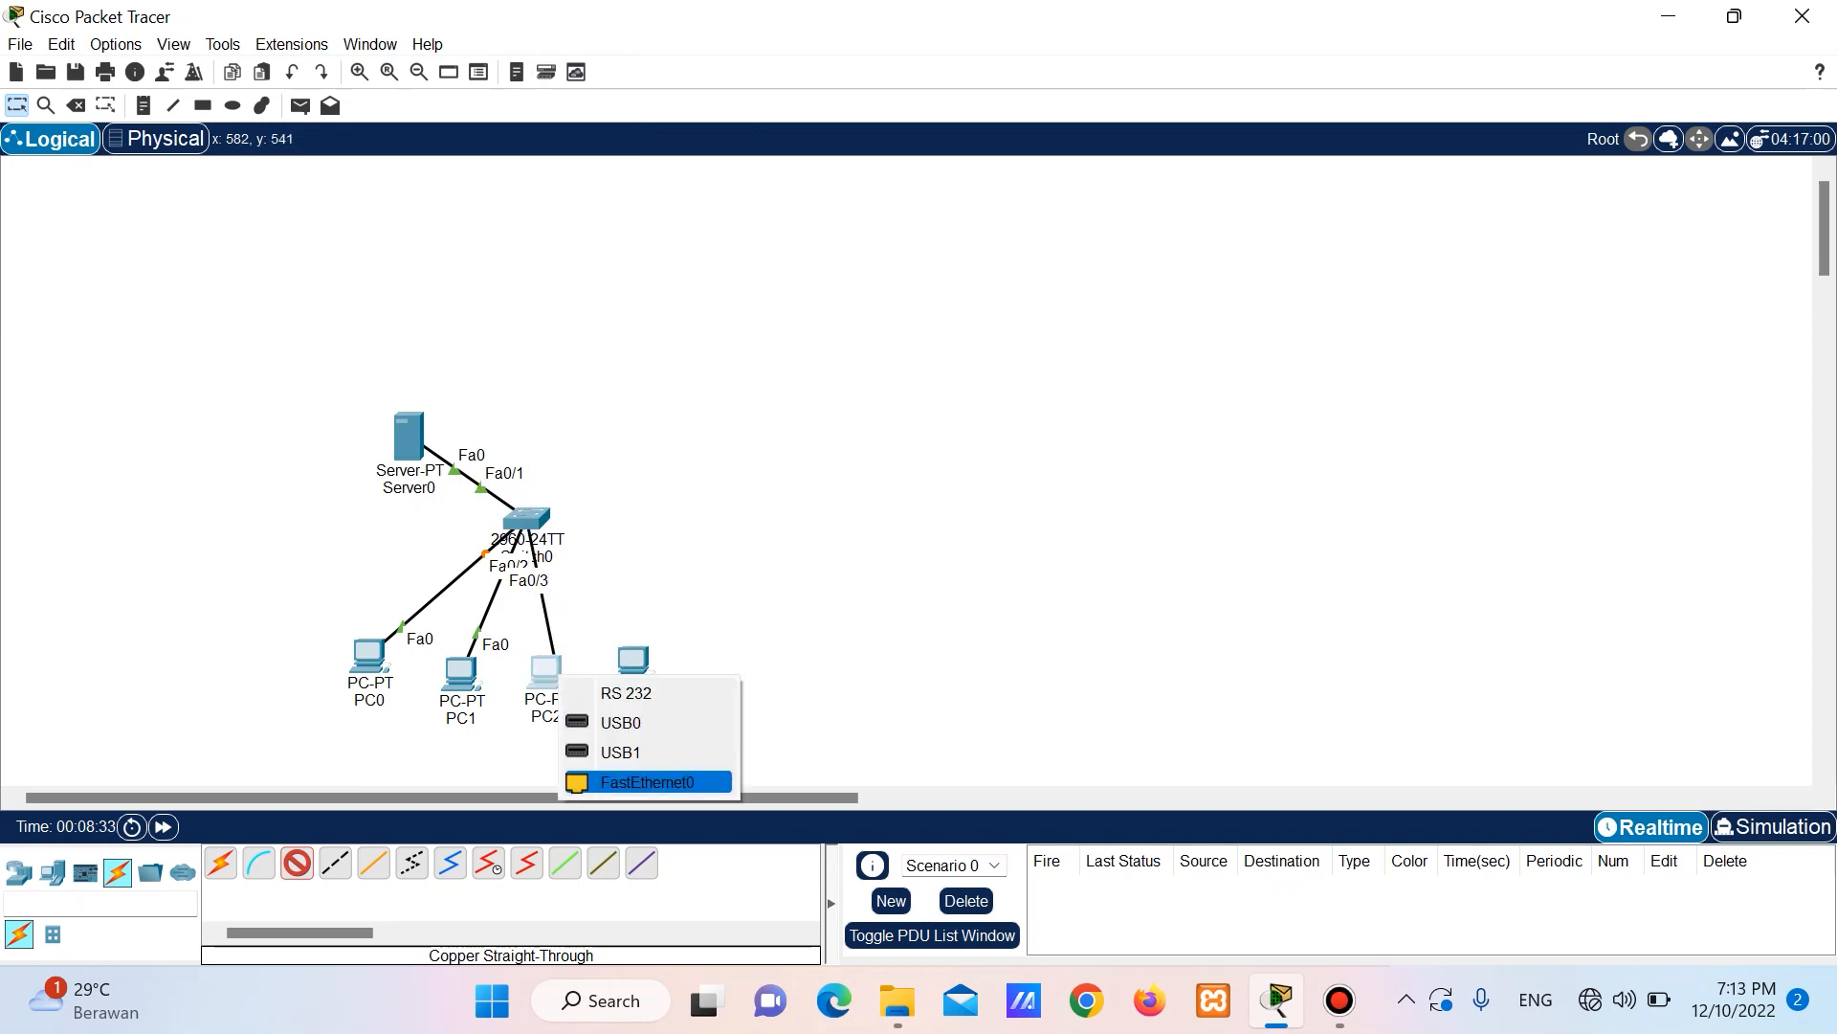
pyautogui.click(647, 782)
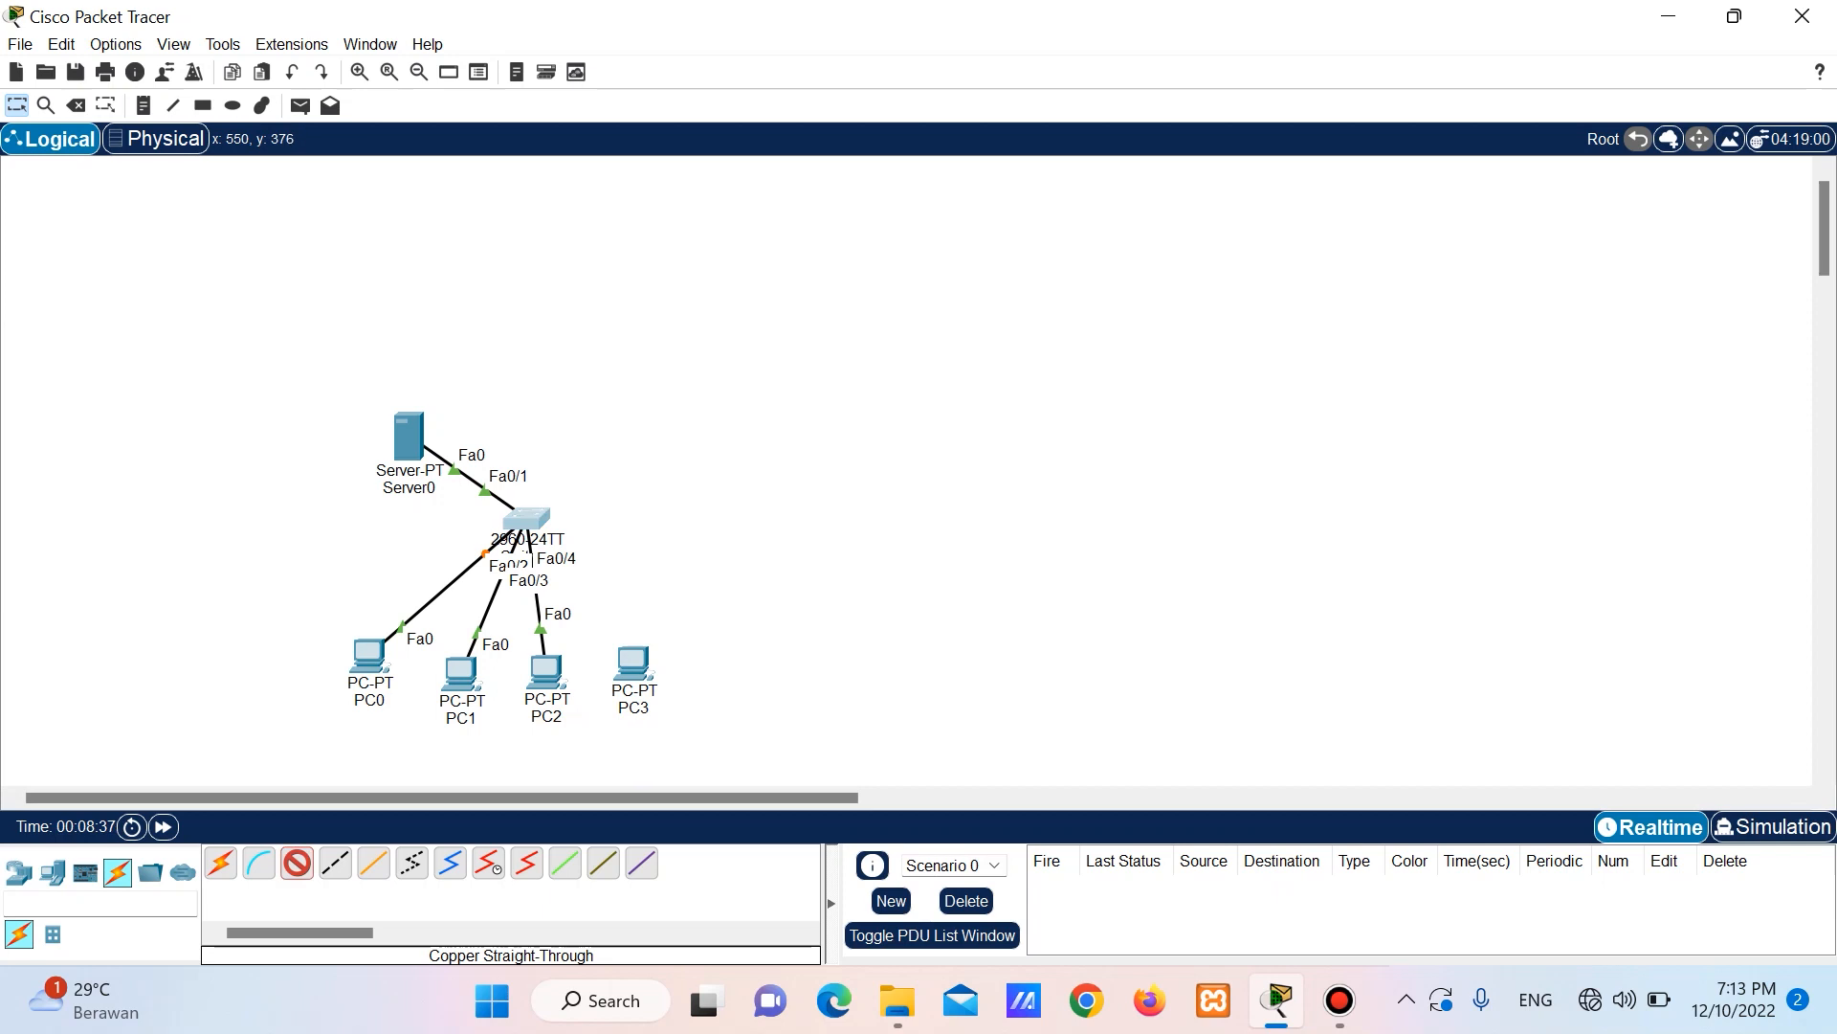
pyautogui.click(526, 518)
pyautogui.click(627, 49)
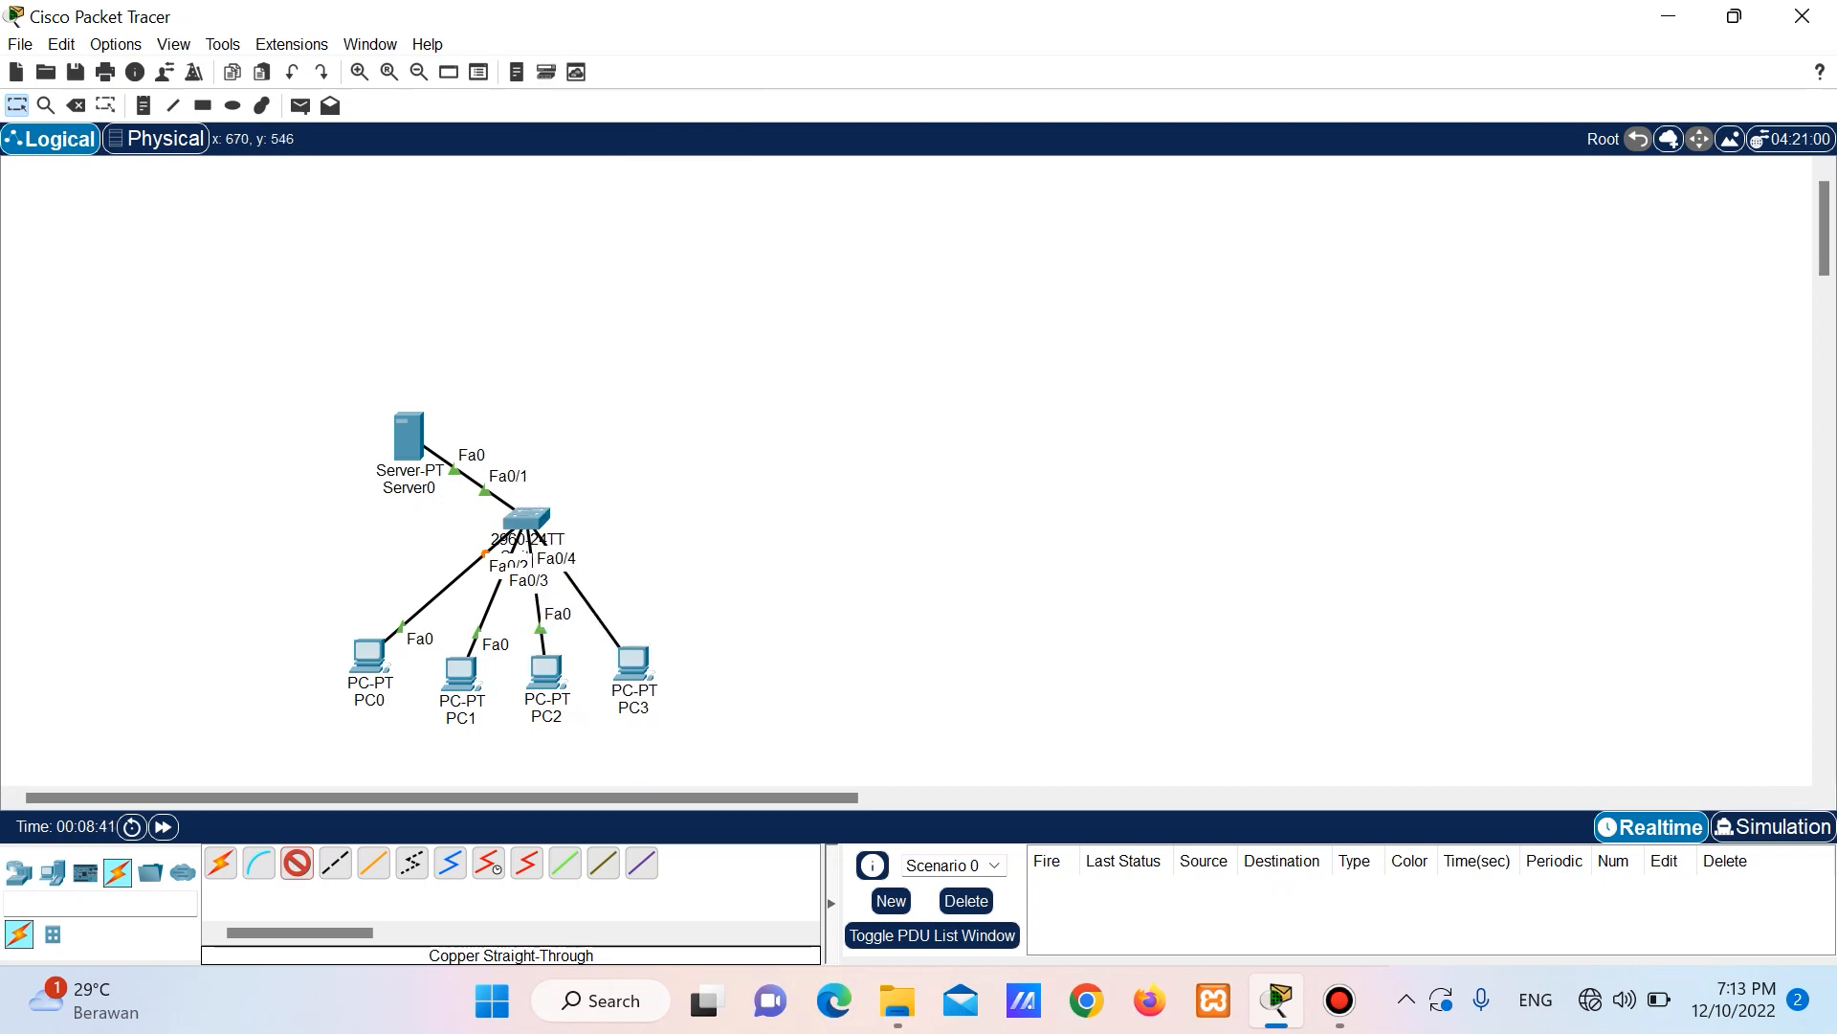
pyautogui.click(639, 677)
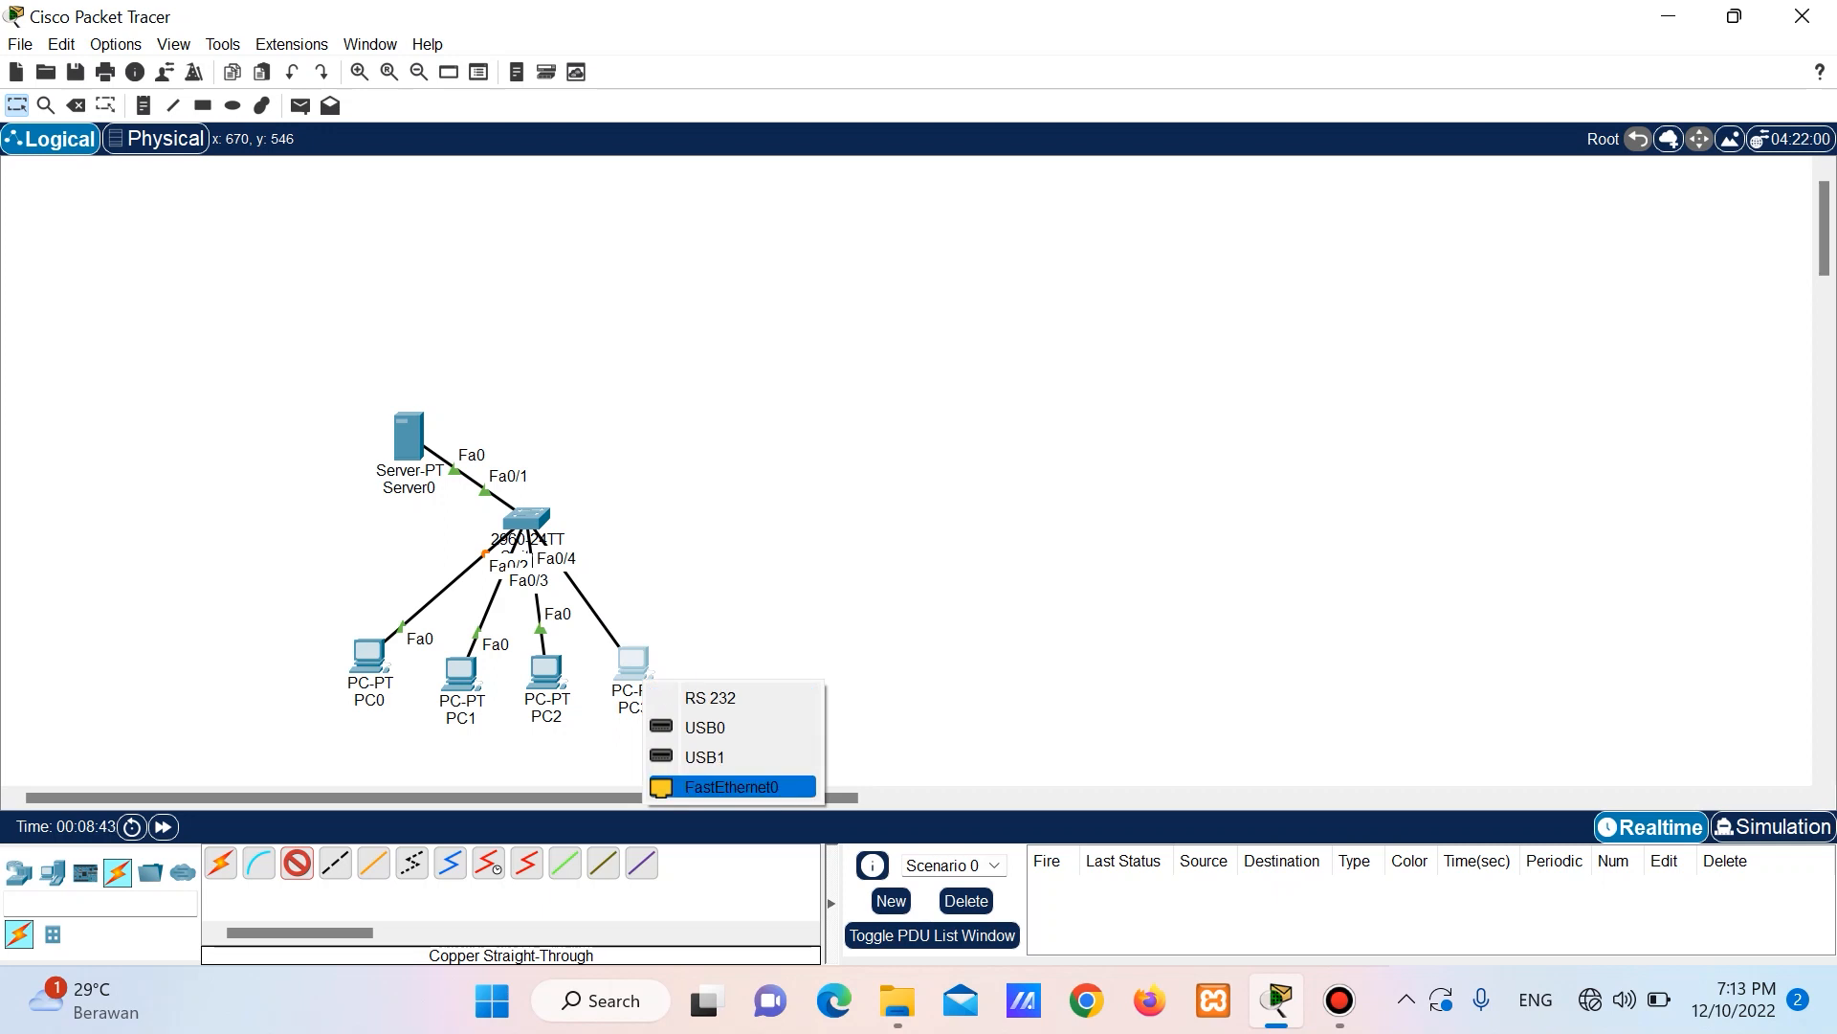
pyautogui.click(689, 786)
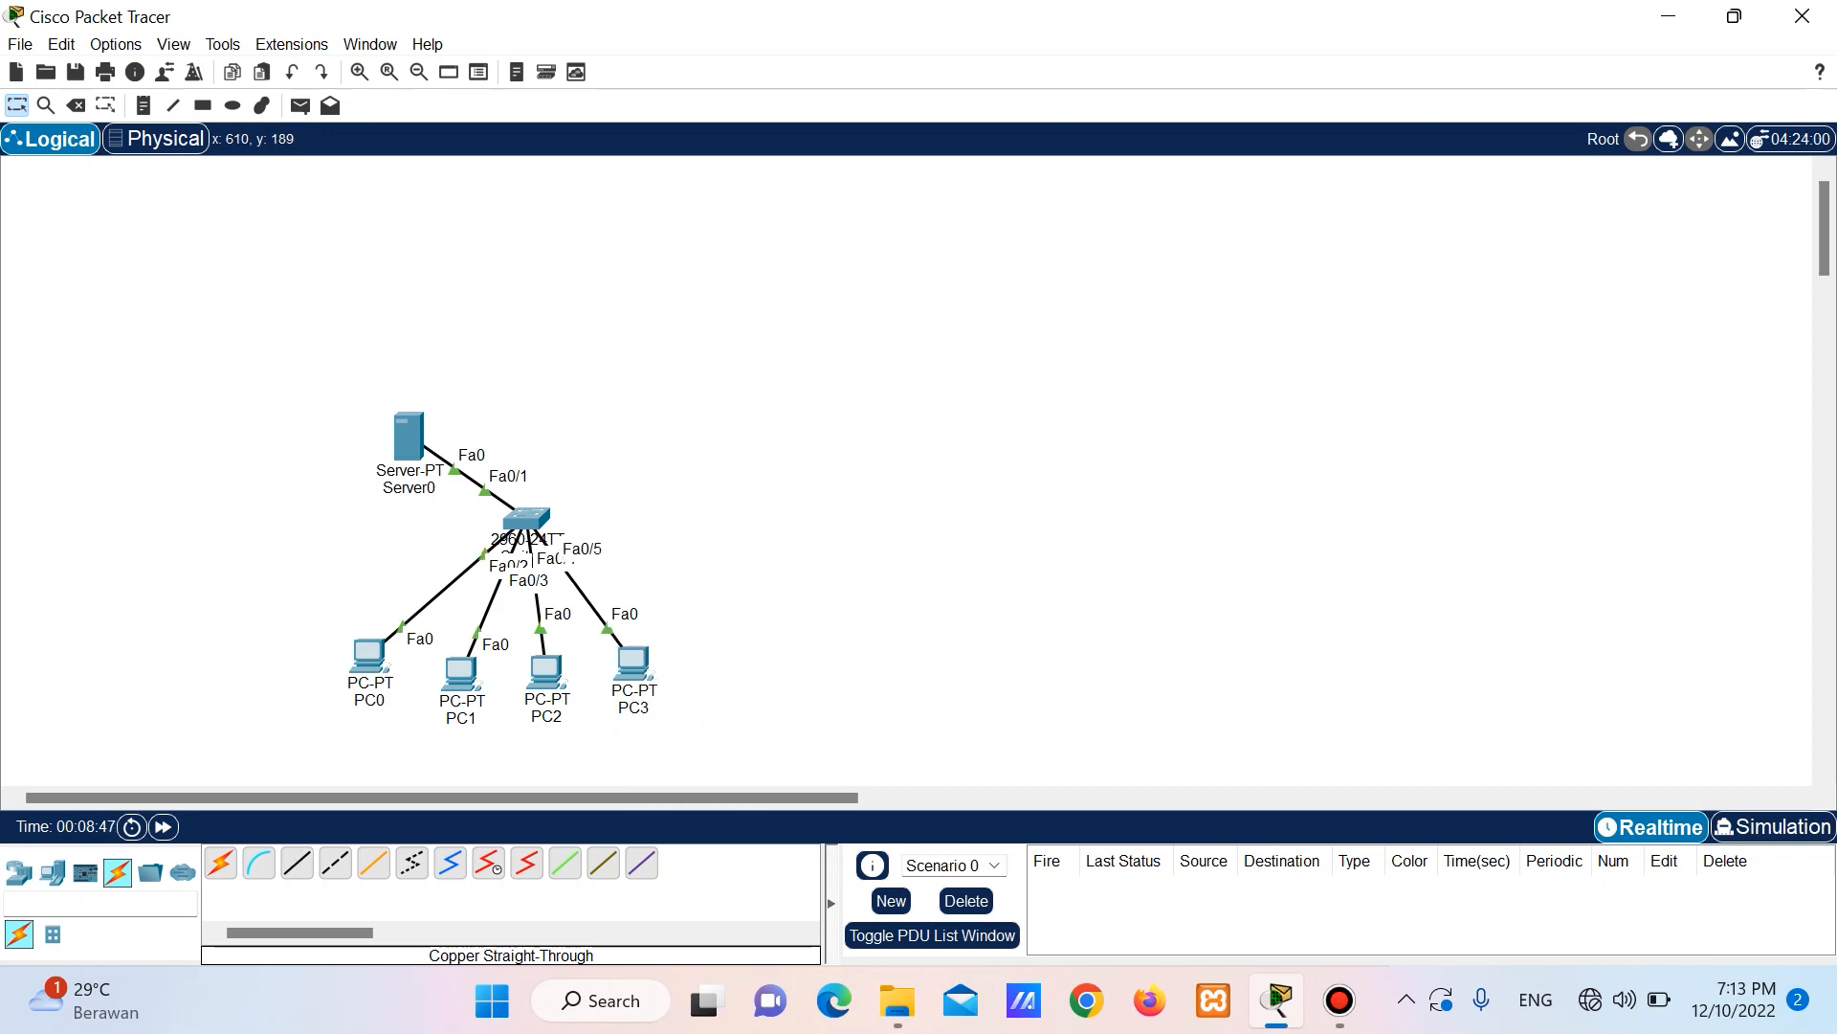
pyautogui.moveTo(318, 382); pyautogui.dragTo(717, 744)
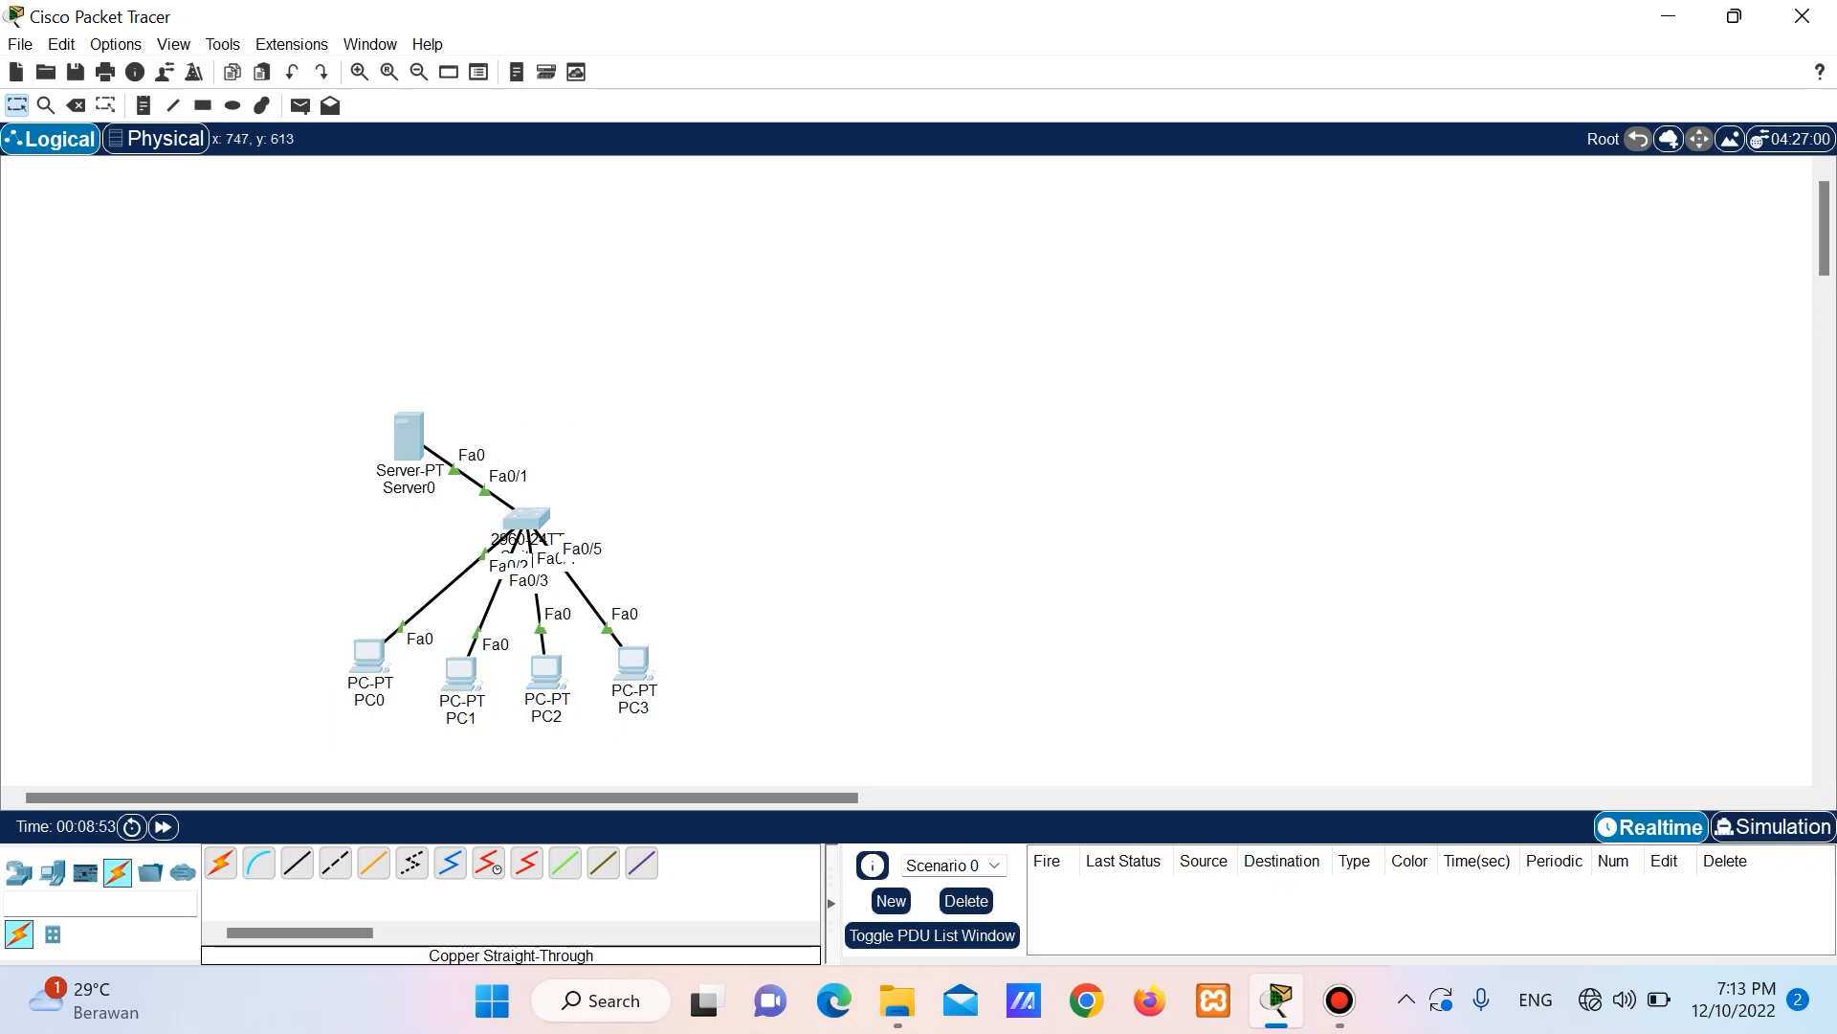
# Paste a copy of the first LAN to the right and reposition Server0(1).
pyautogui.hotkey('ctrl', 'v')
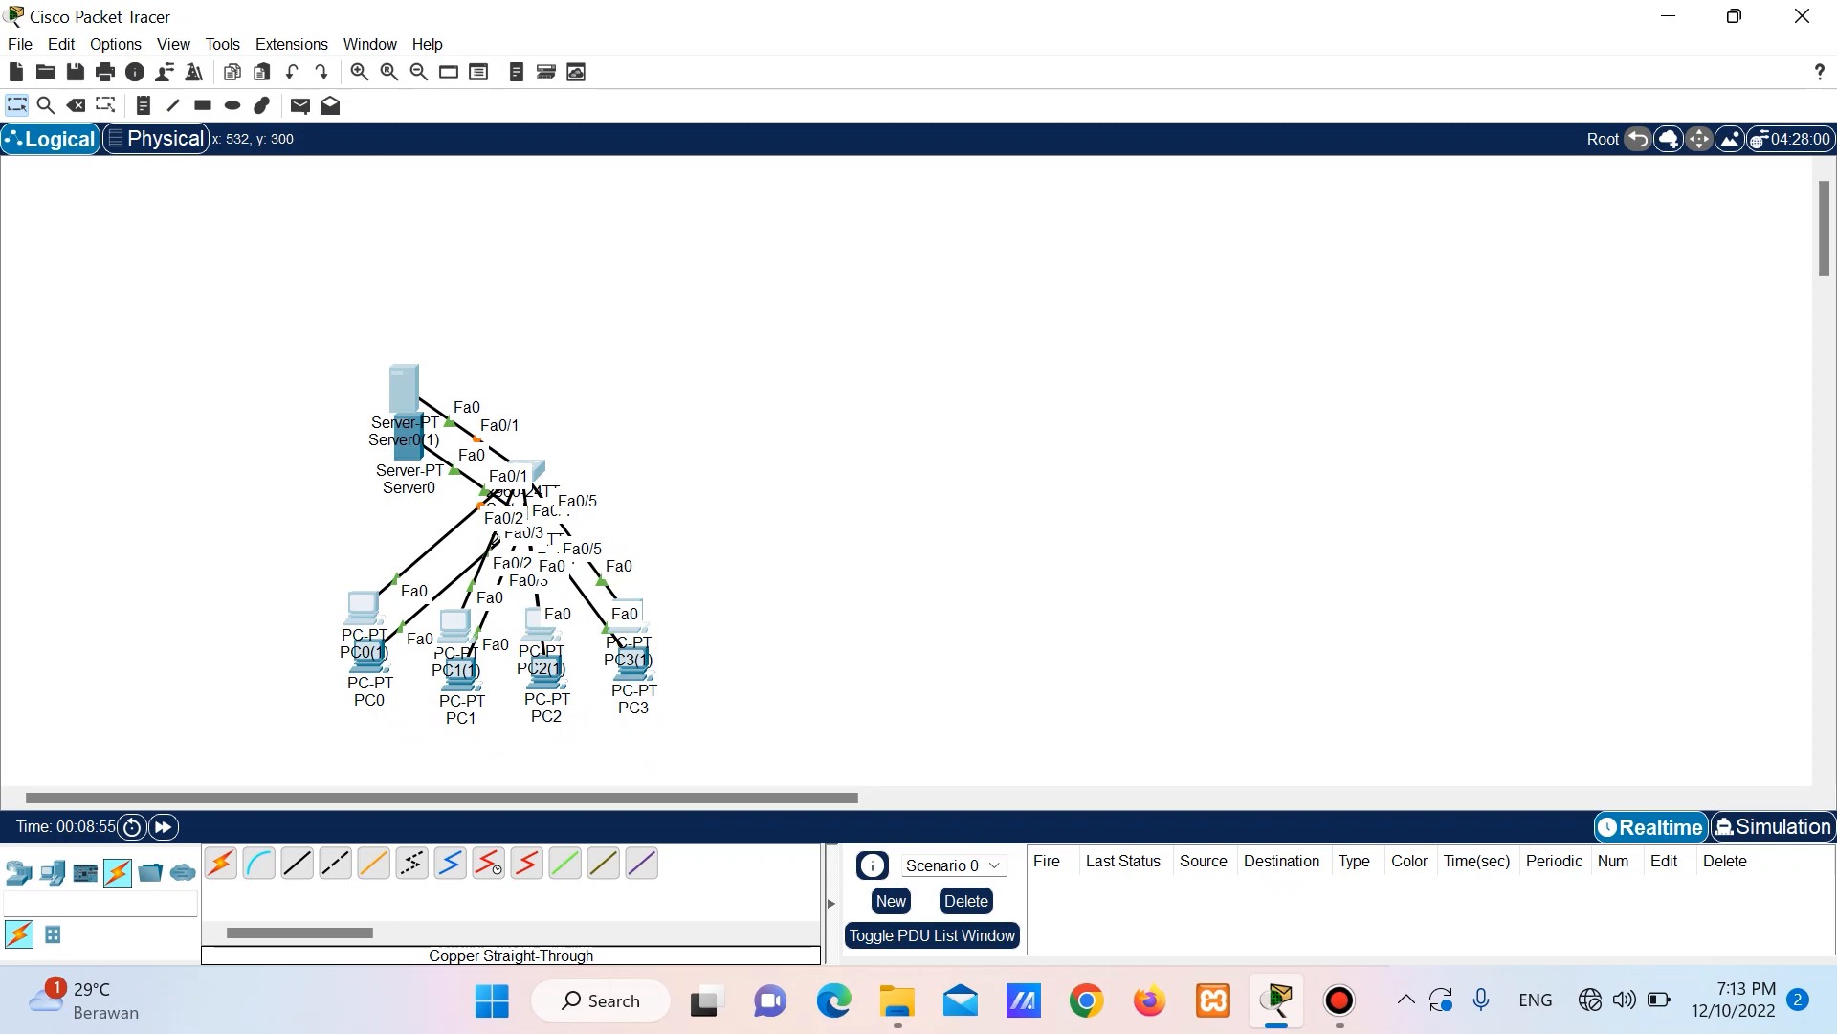
pyautogui.moveTo(537, 464); pyautogui.dragTo(895, 511)
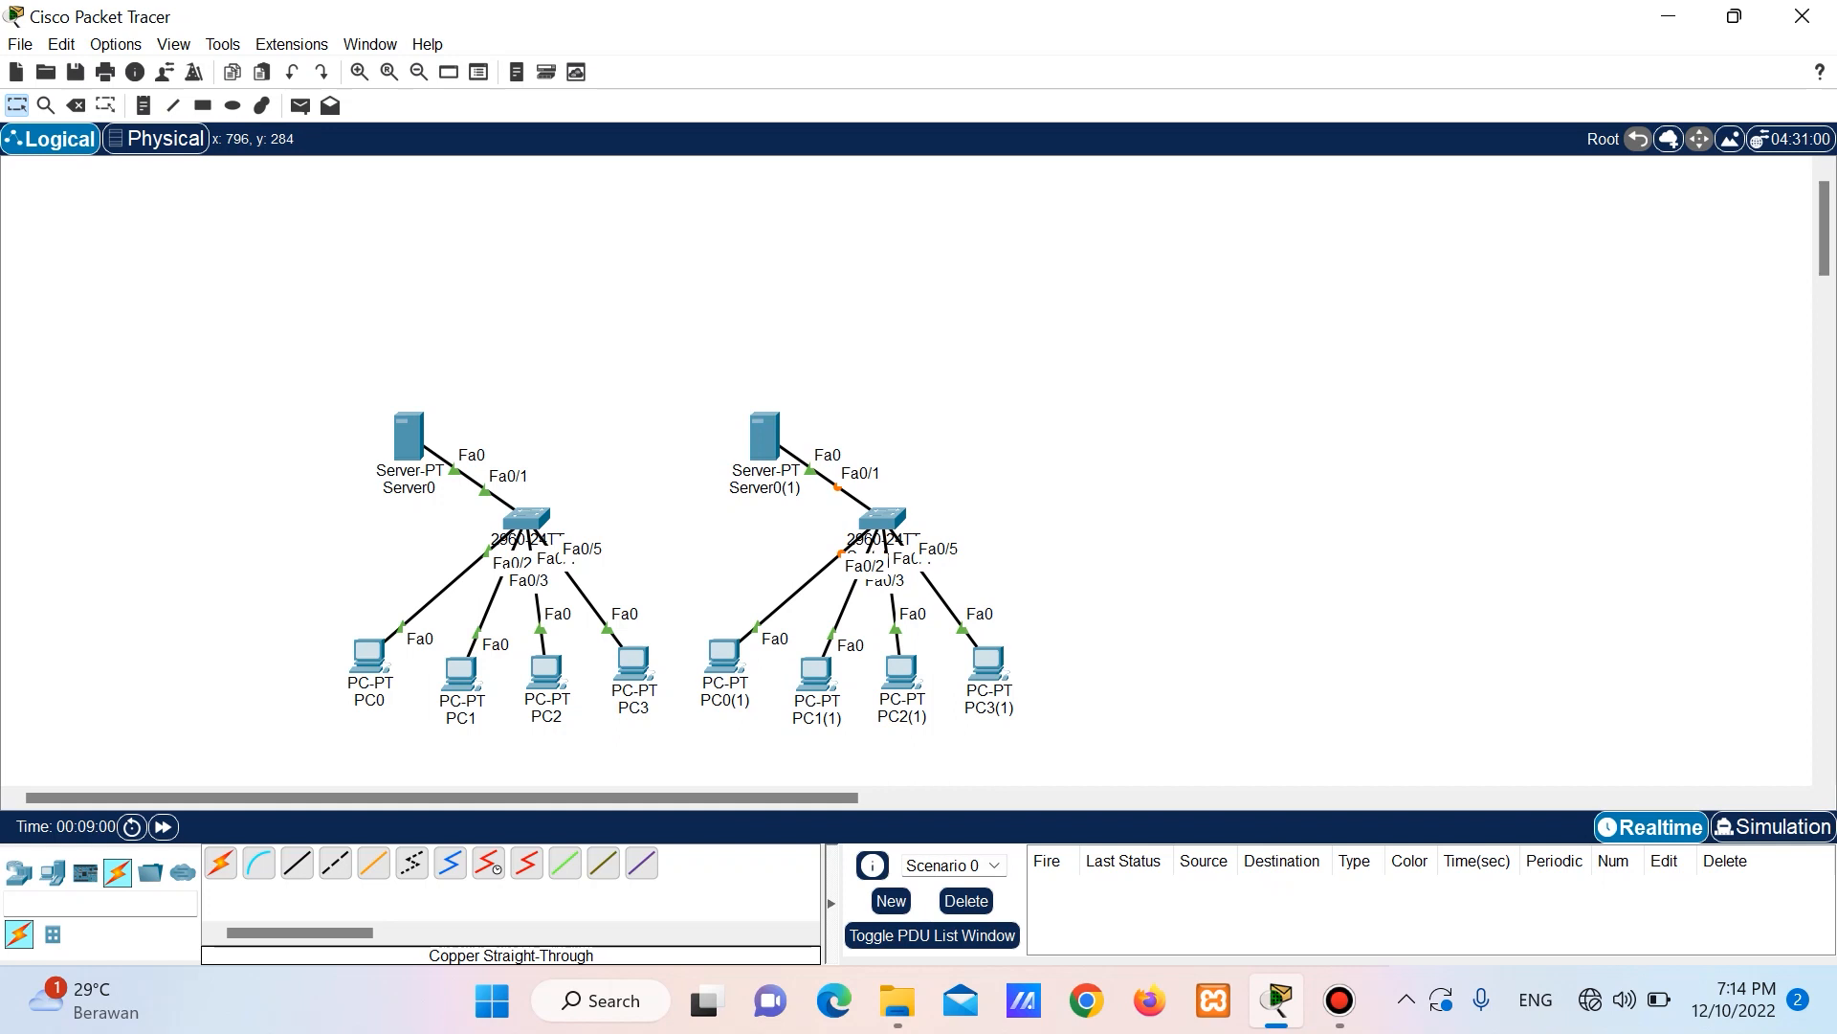
pyautogui.moveTo(764, 436); pyautogui.dragTo(1000, 440)
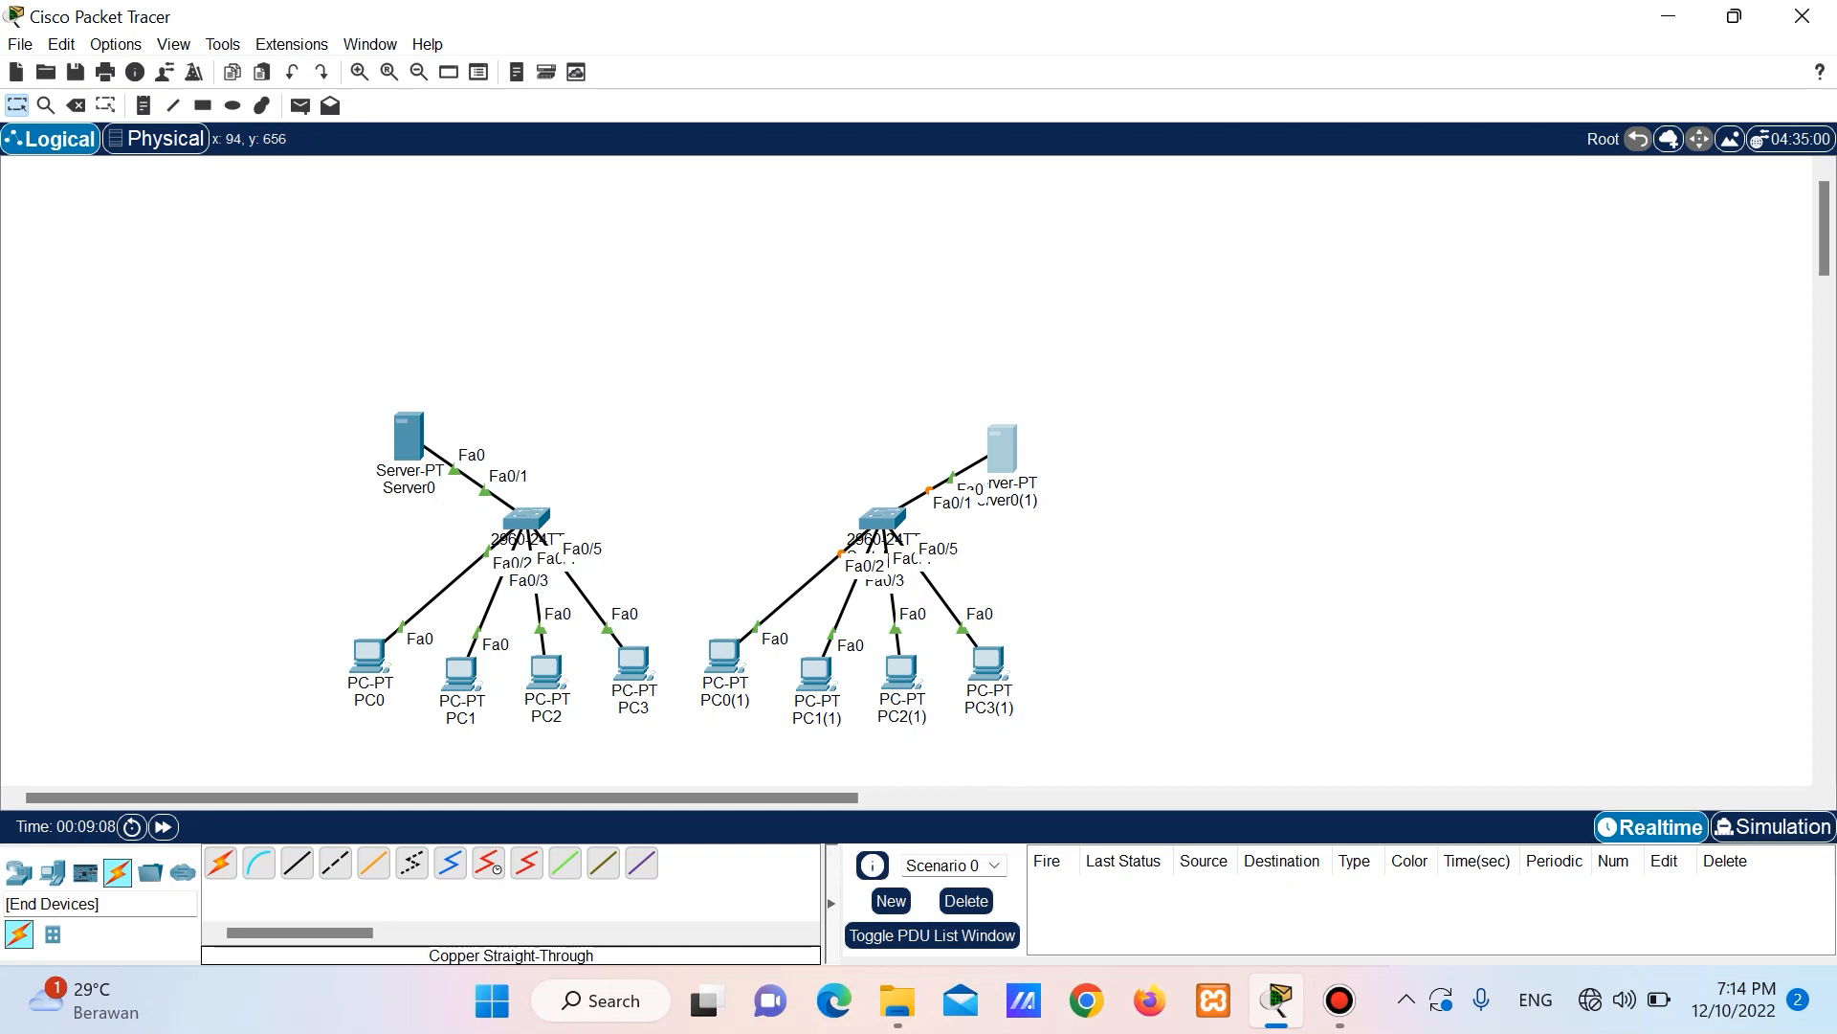
# Place an 1841 router between the two LANs.
pyautogui.click(19, 873)
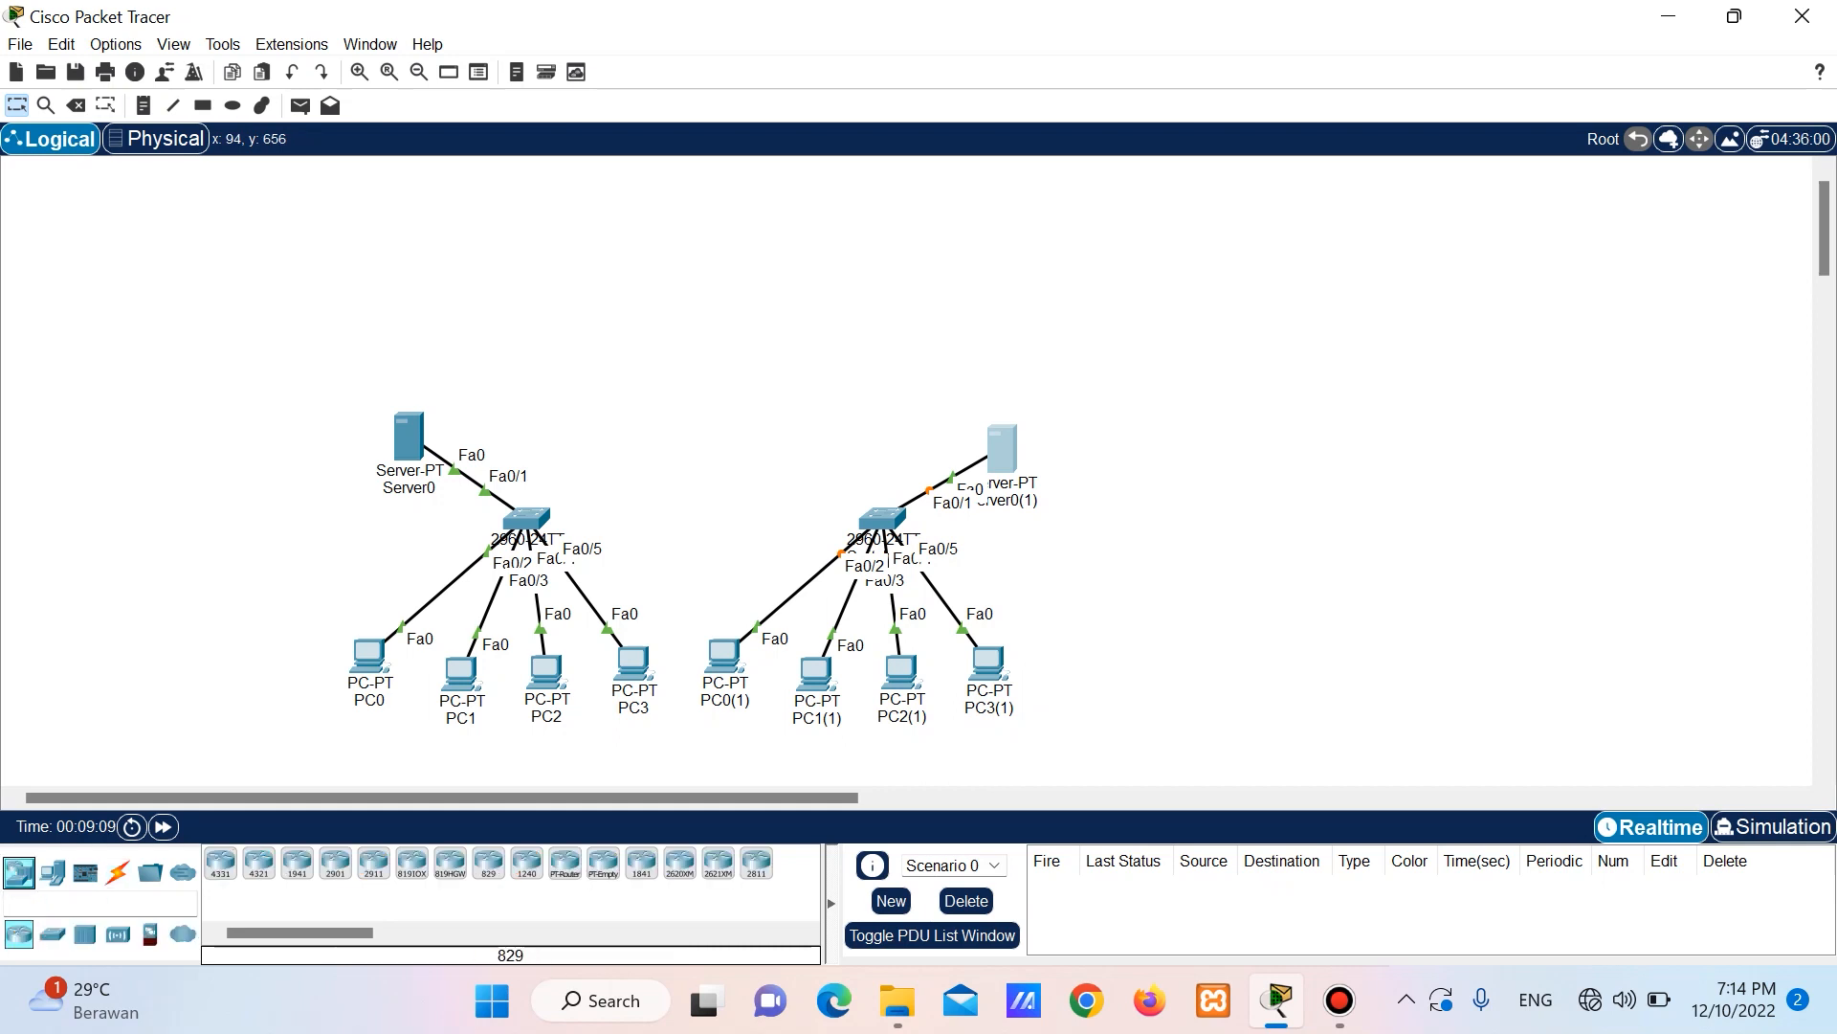
pyautogui.click(641, 863)
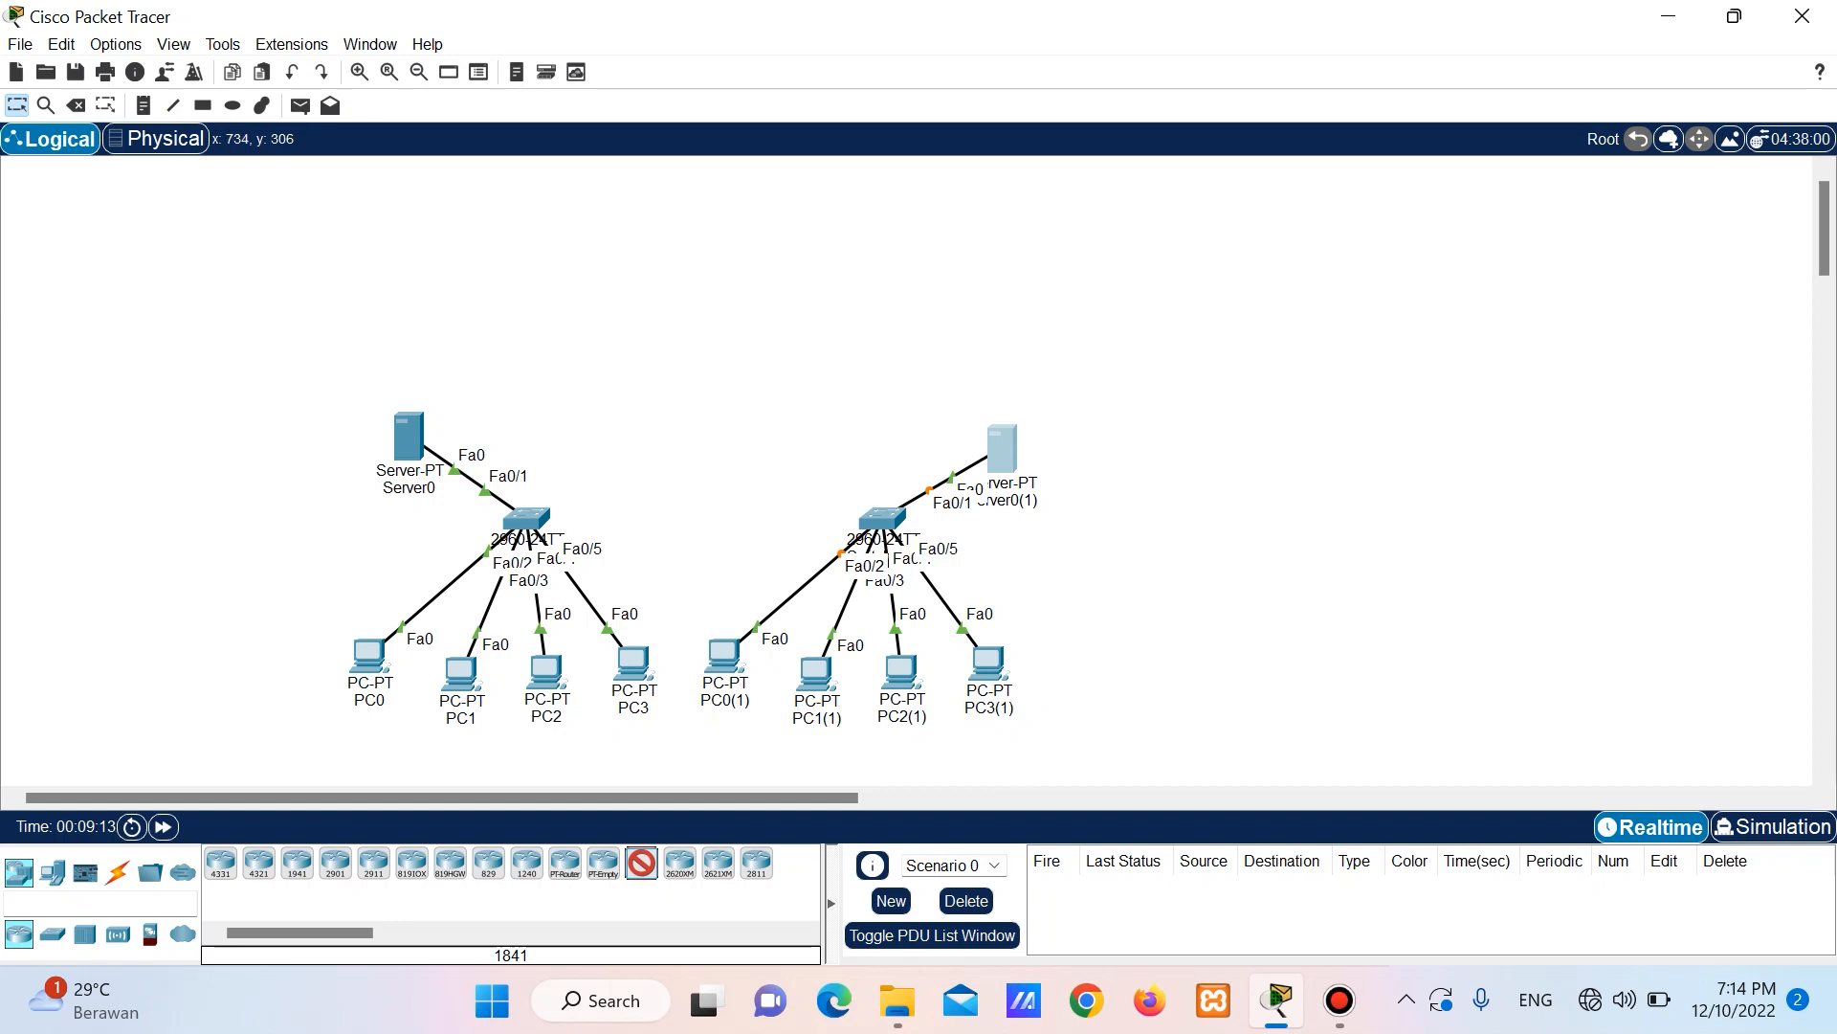
pyautogui.click(704, 450)
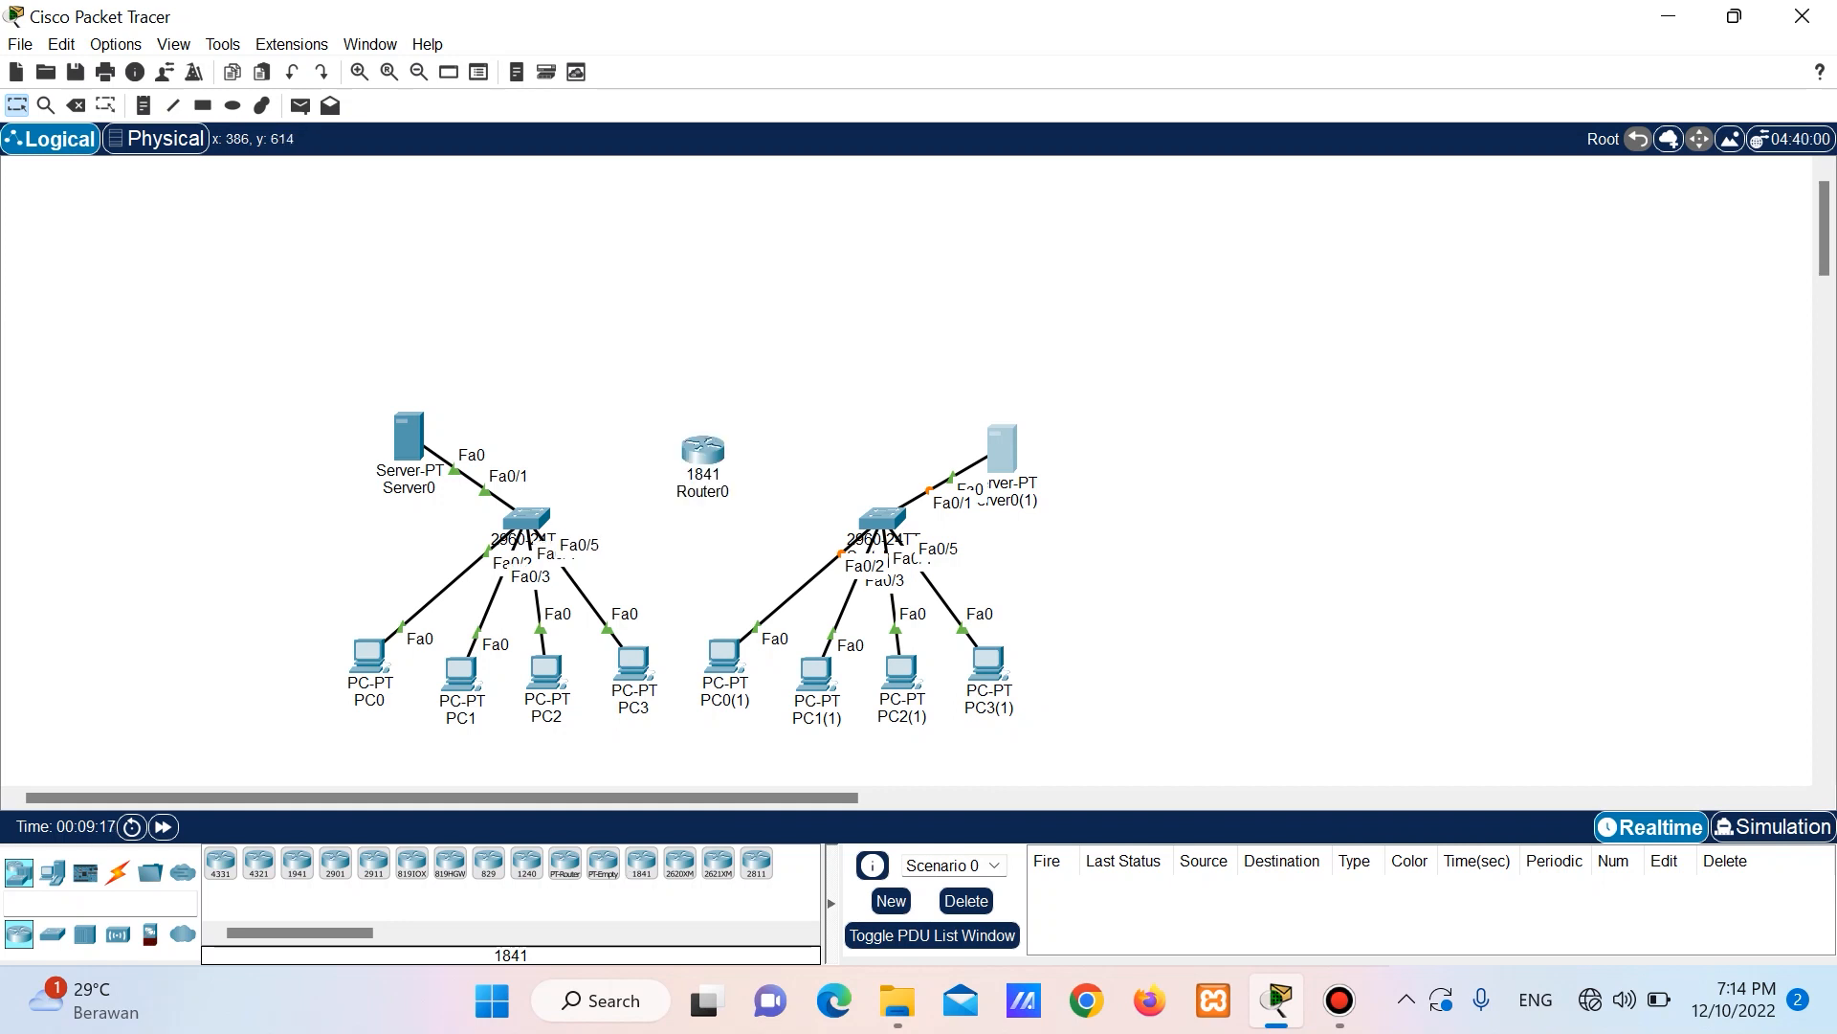
# Cable left switch Fa0/6 to Router0 Fa0/0 and Router0 Fa0/1 to right switch Fa0/6.
pyautogui.click(117, 872)
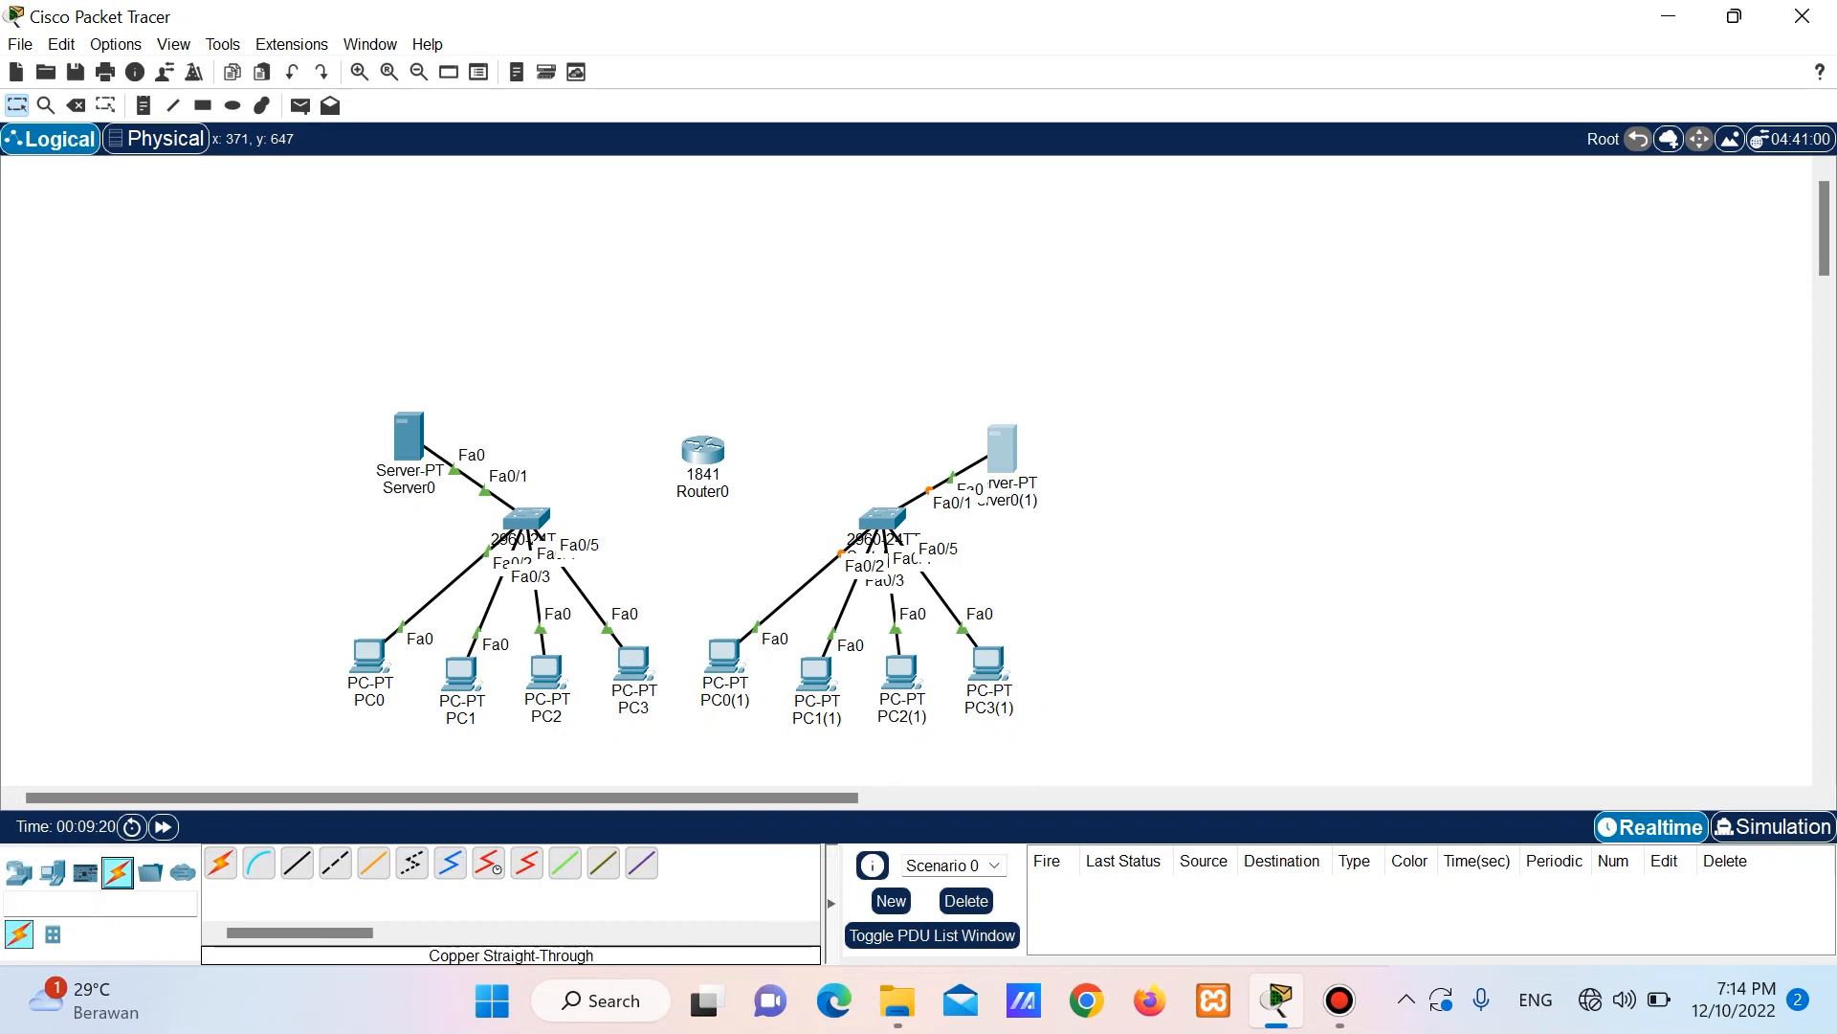
pyautogui.click(296, 862)
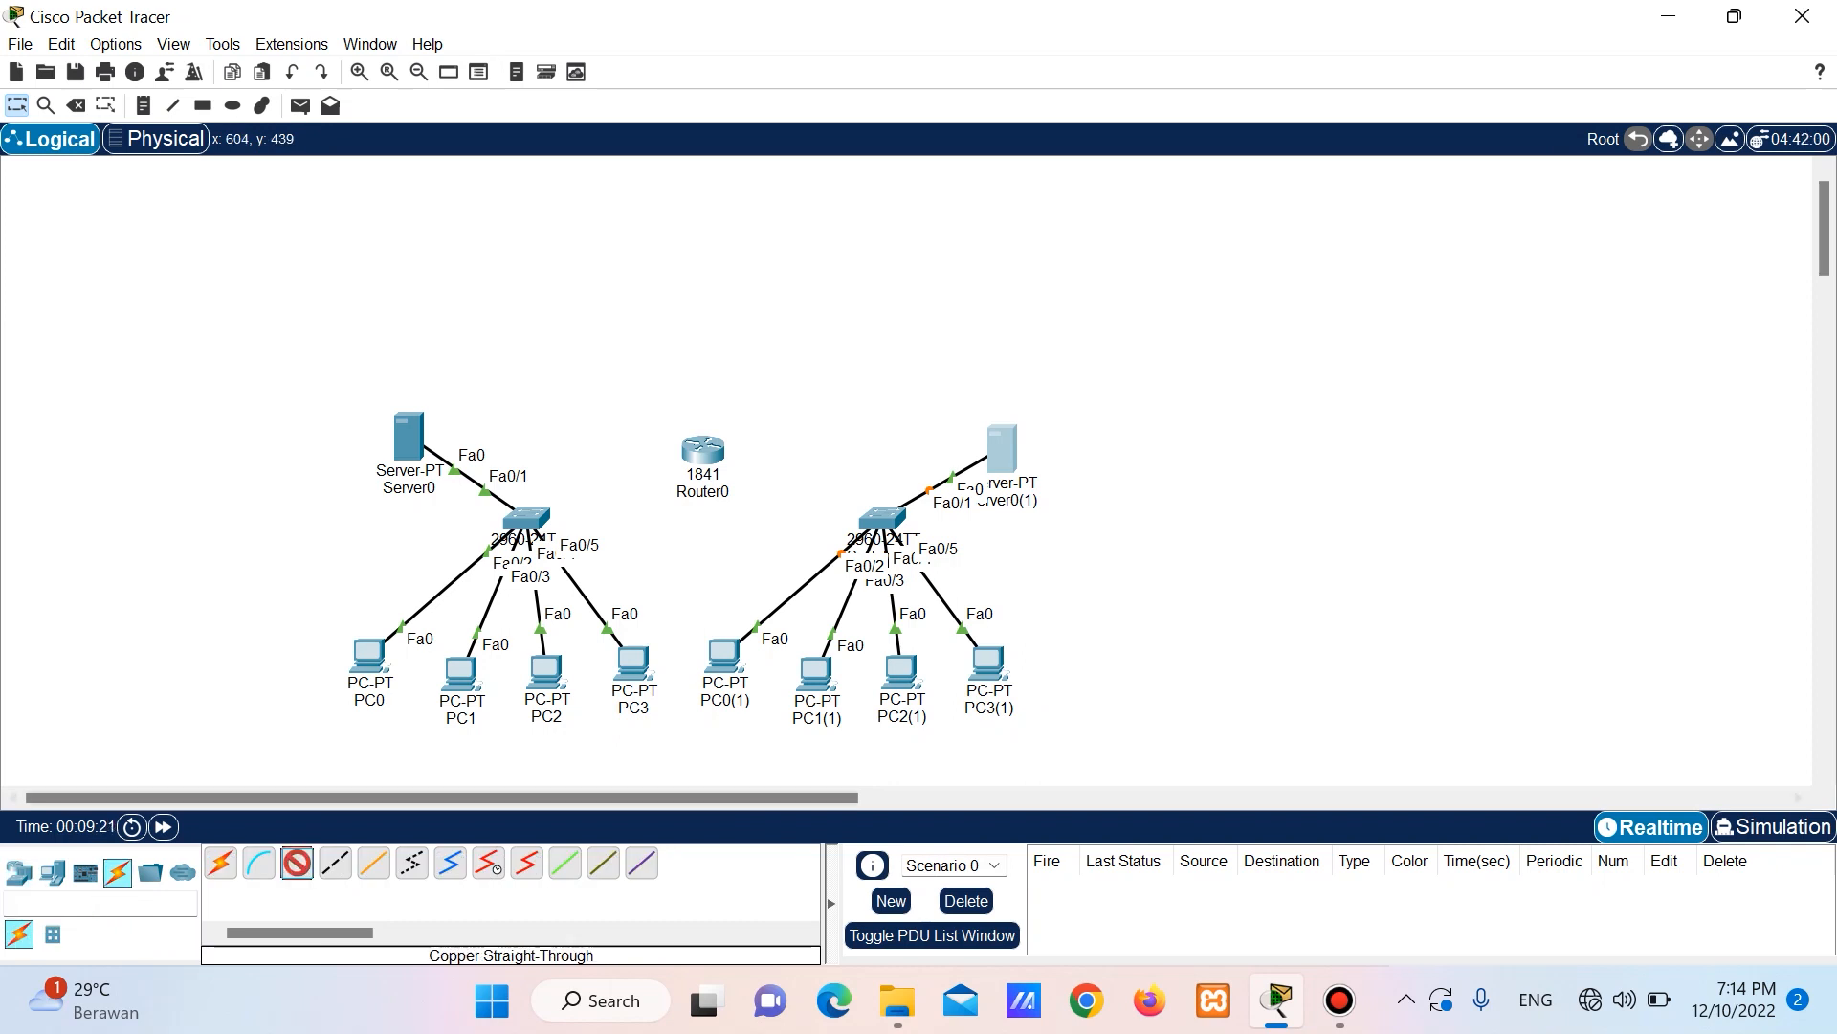
pyautogui.click(524, 517)
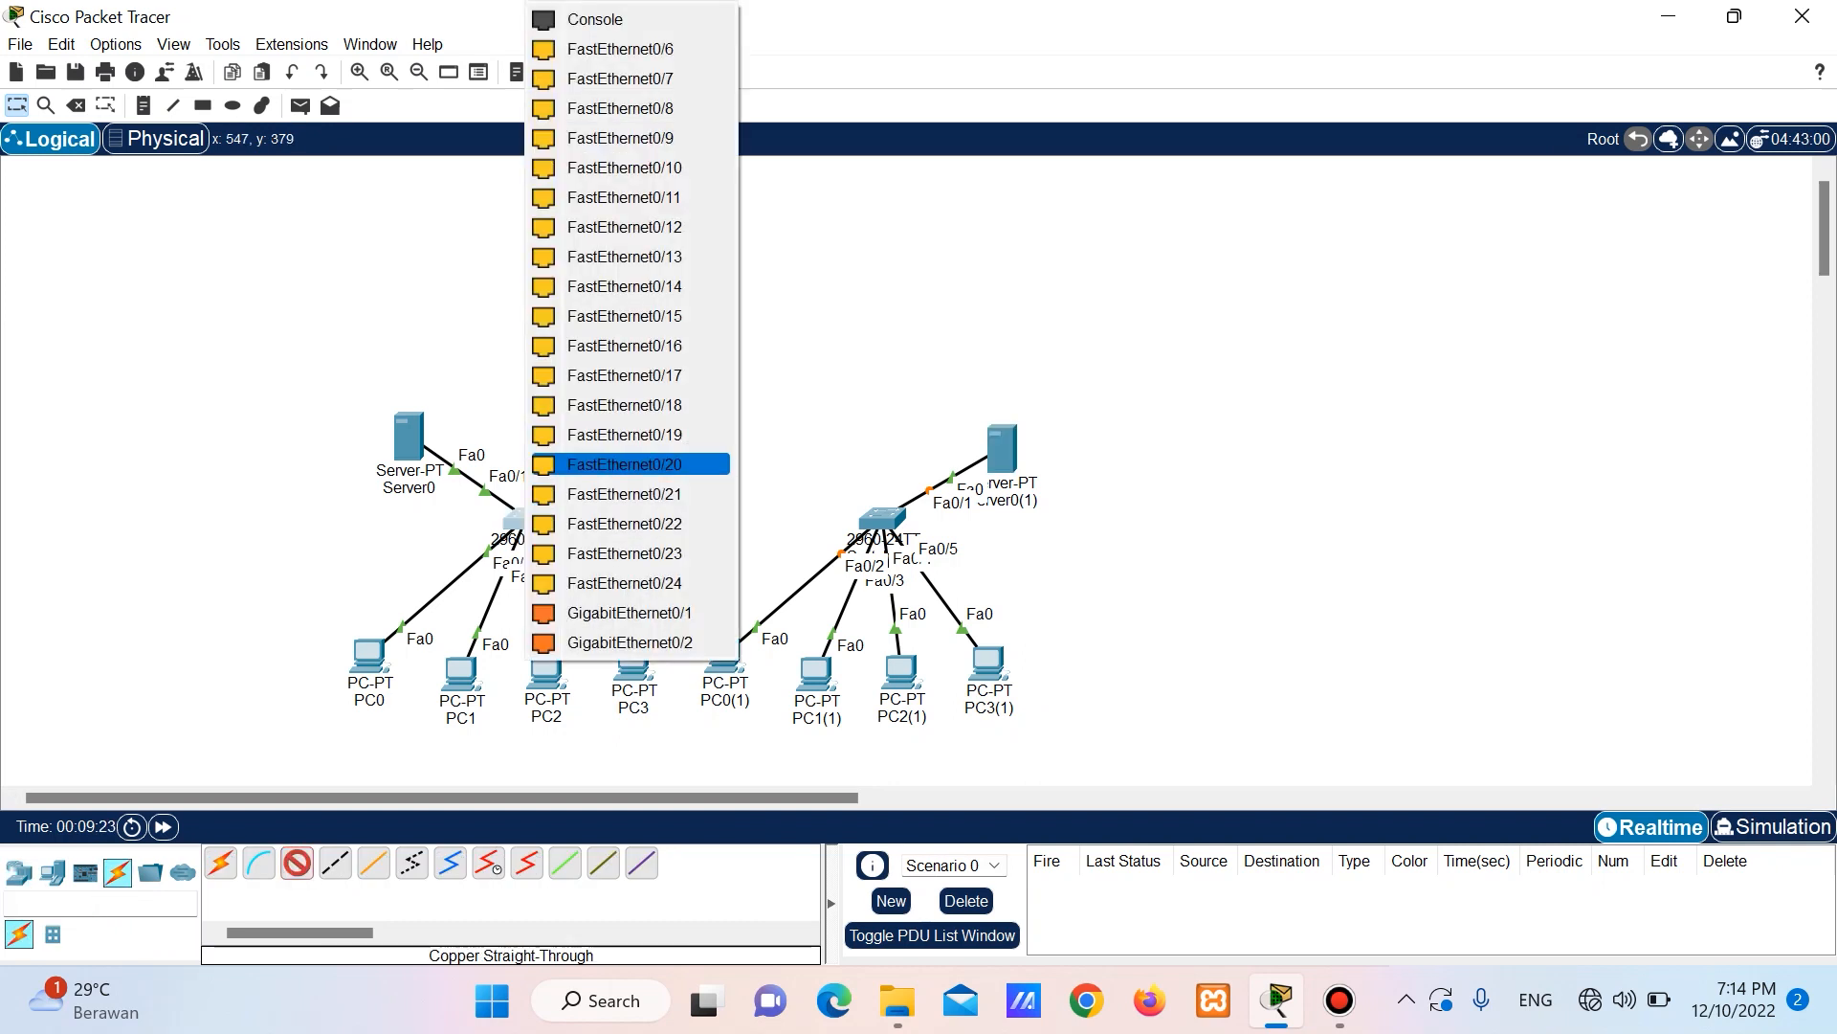
pyautogui.click(620, 48)
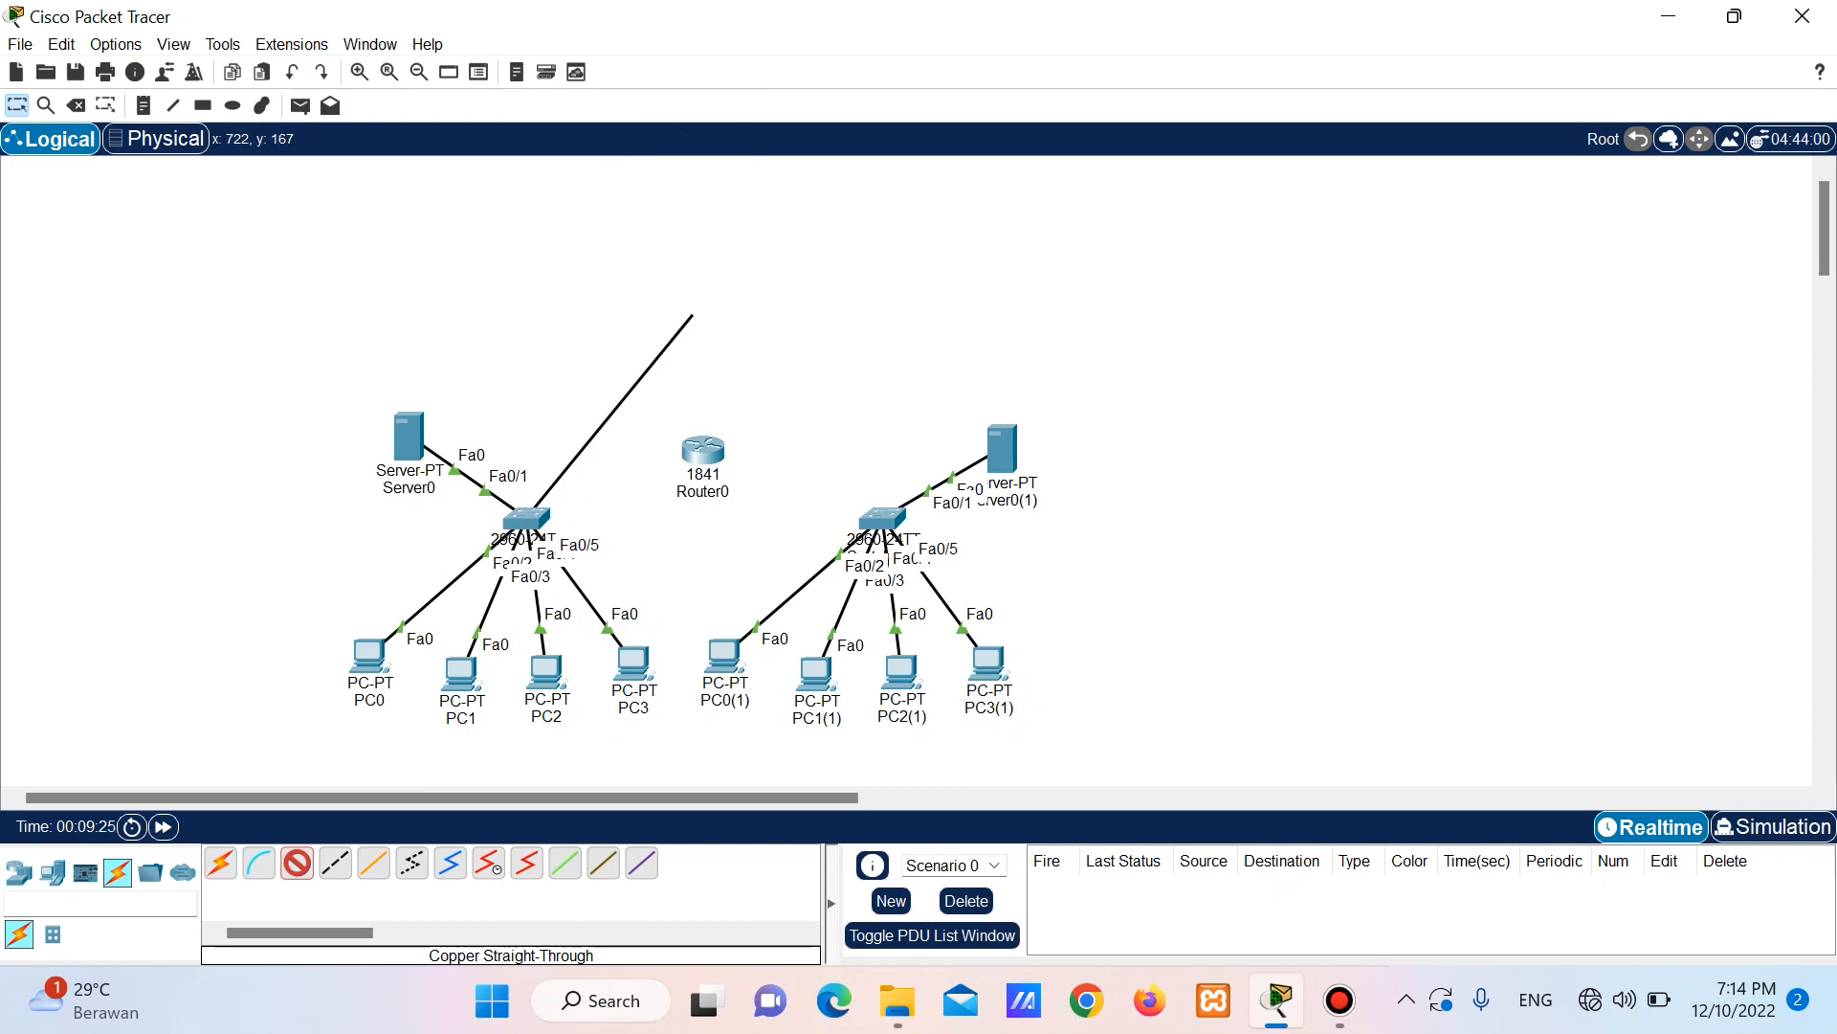
pyautogui.click(713, 451)
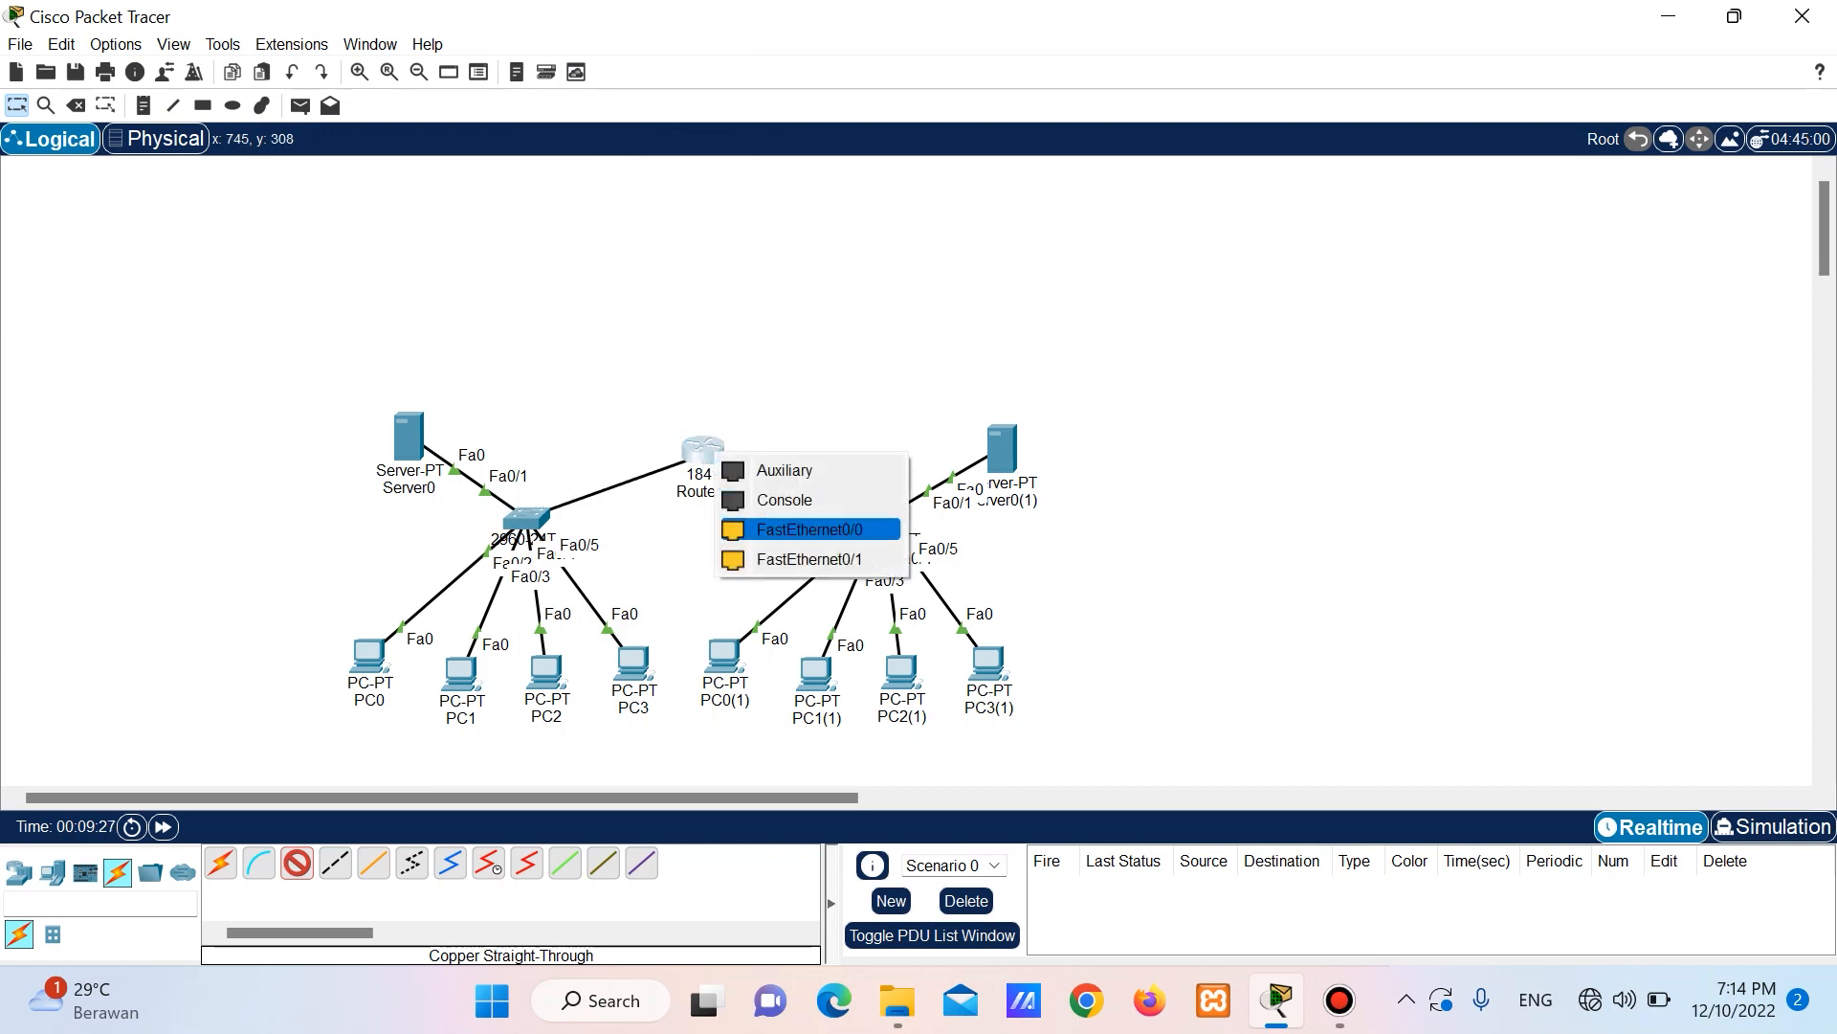
pyautogui.click(808, 529)
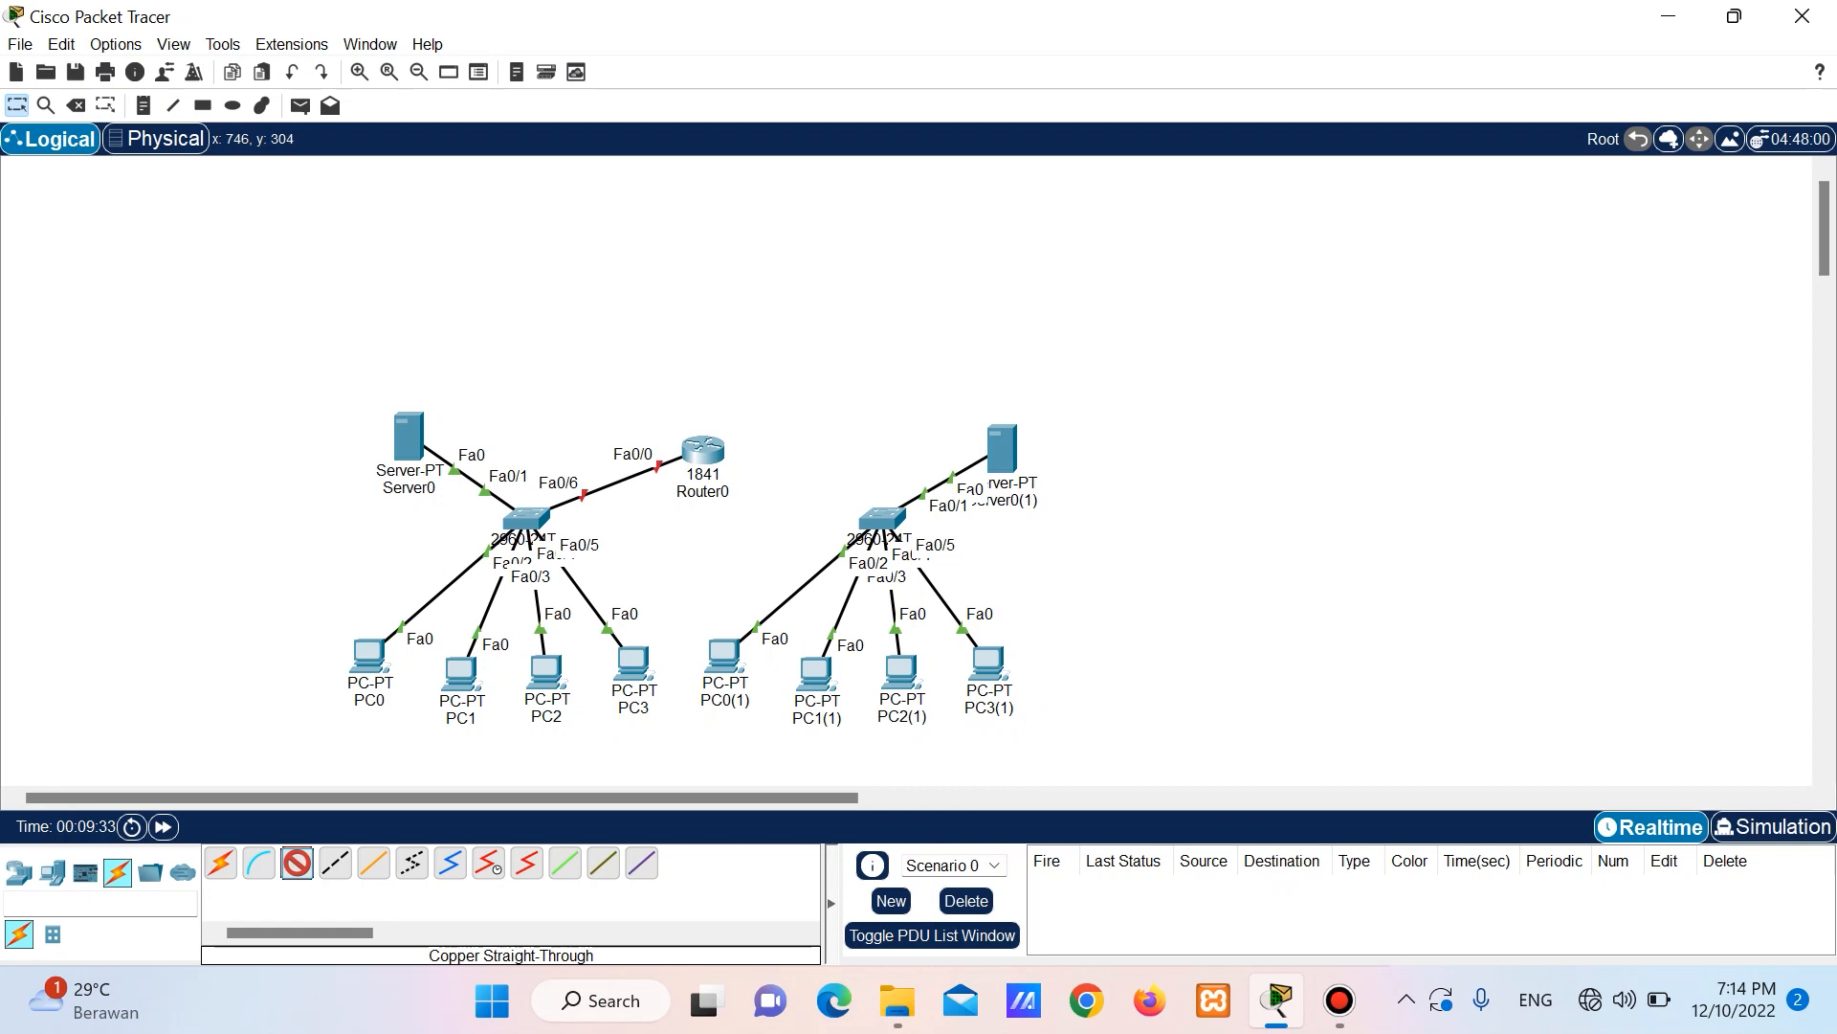
pyautogui.click(715, 447)
pyautogui.click(809, 525)
pyautogui.click(875, 517)
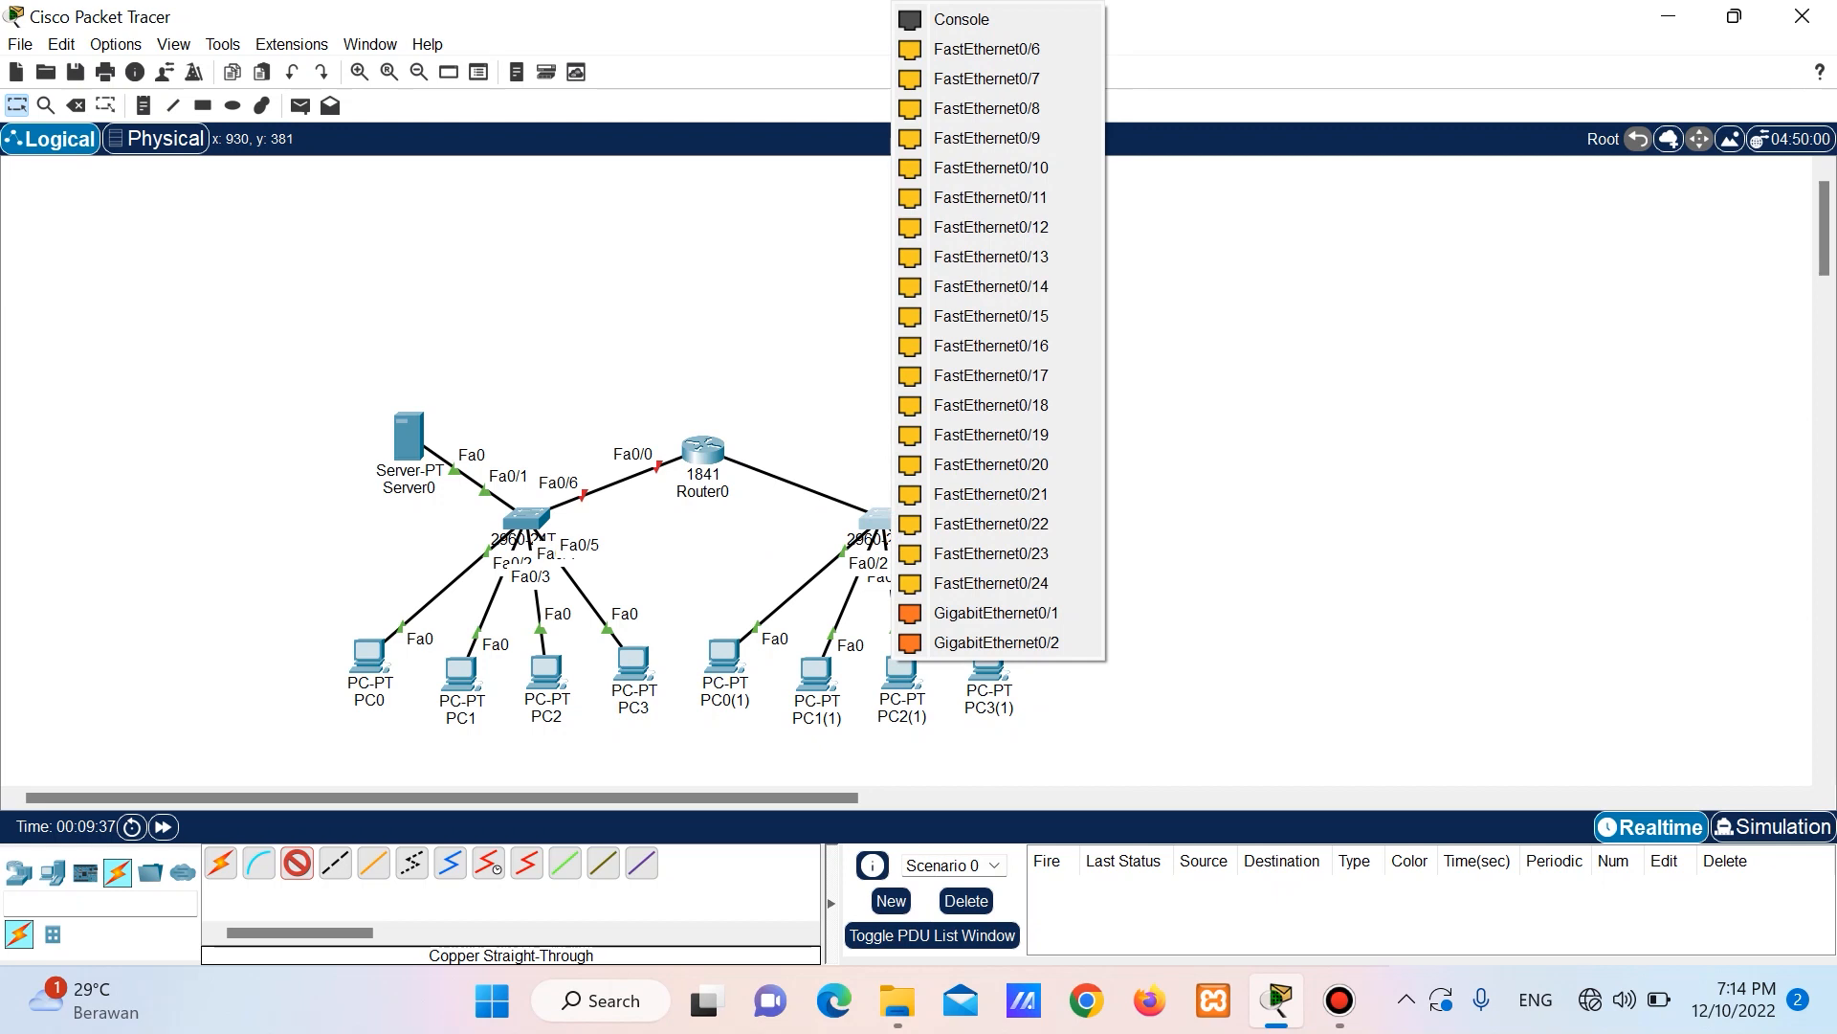
pyautogui.click(987, 49)
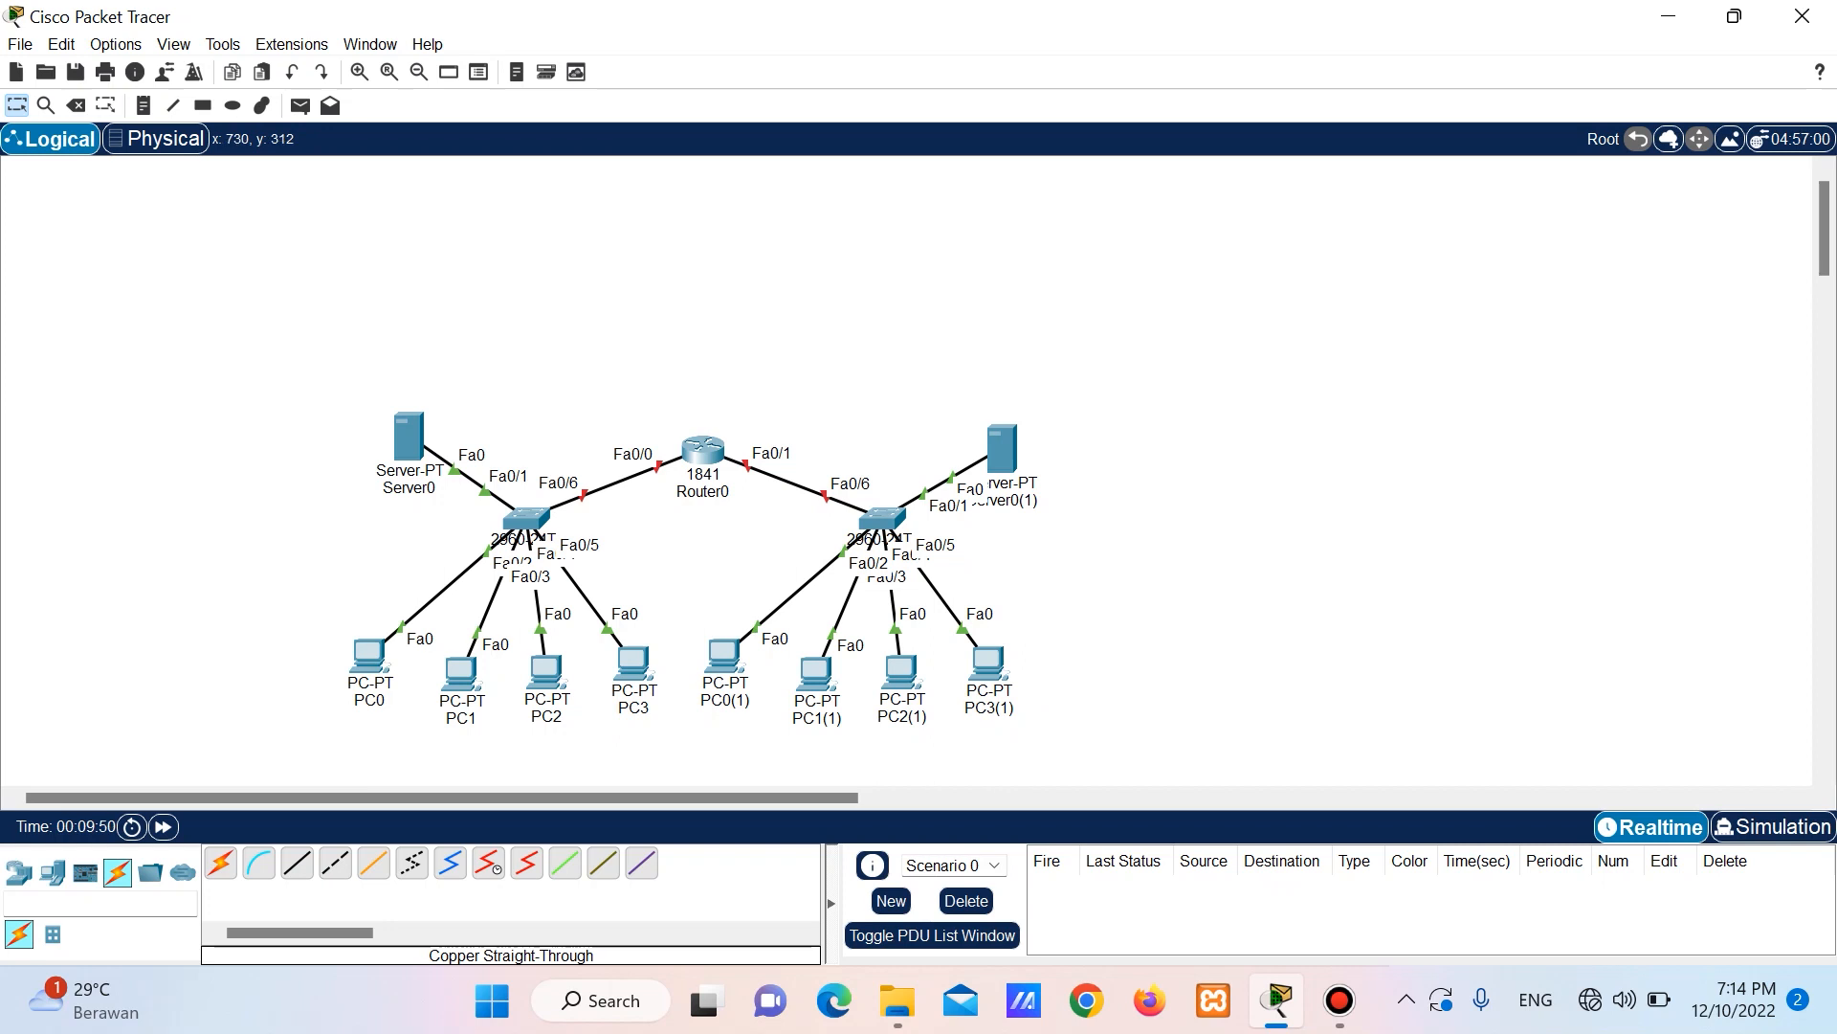
pyautogui.click(704, 448)
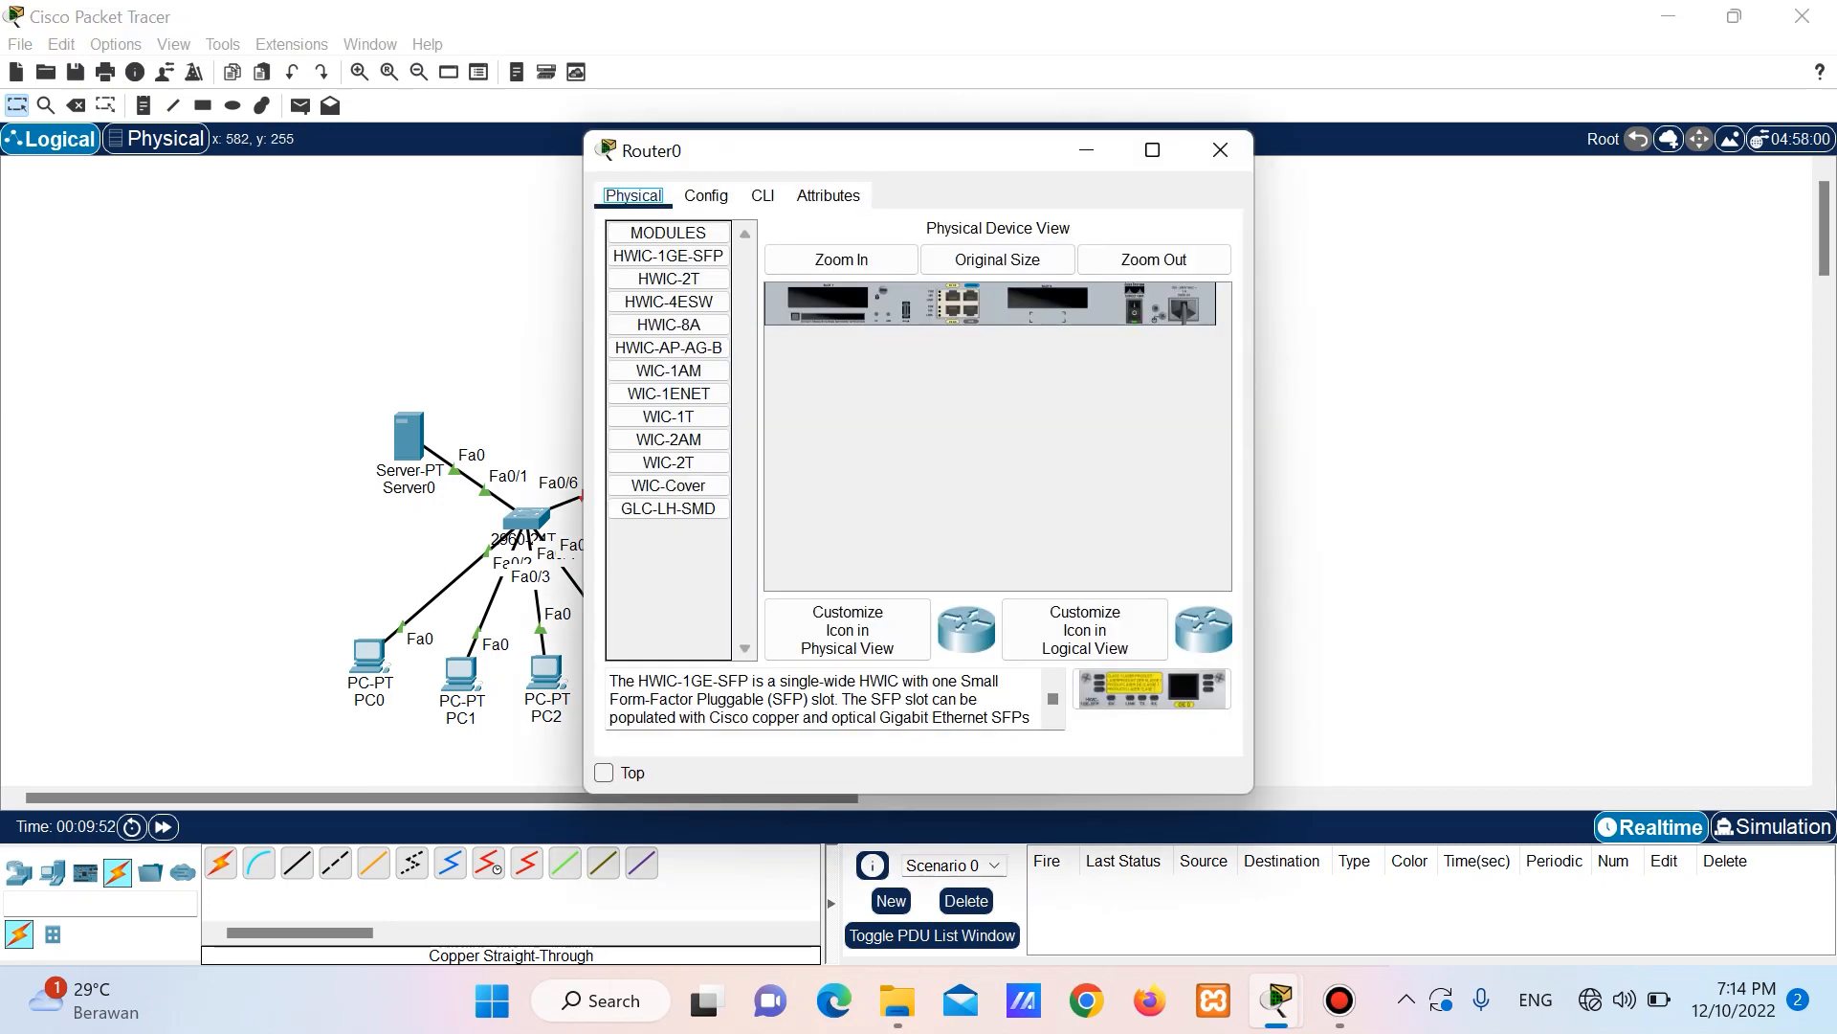
# Place a Laptop-PT, Laptop0, on the workspace above Router0.
pyautogui.click(1221, 150)
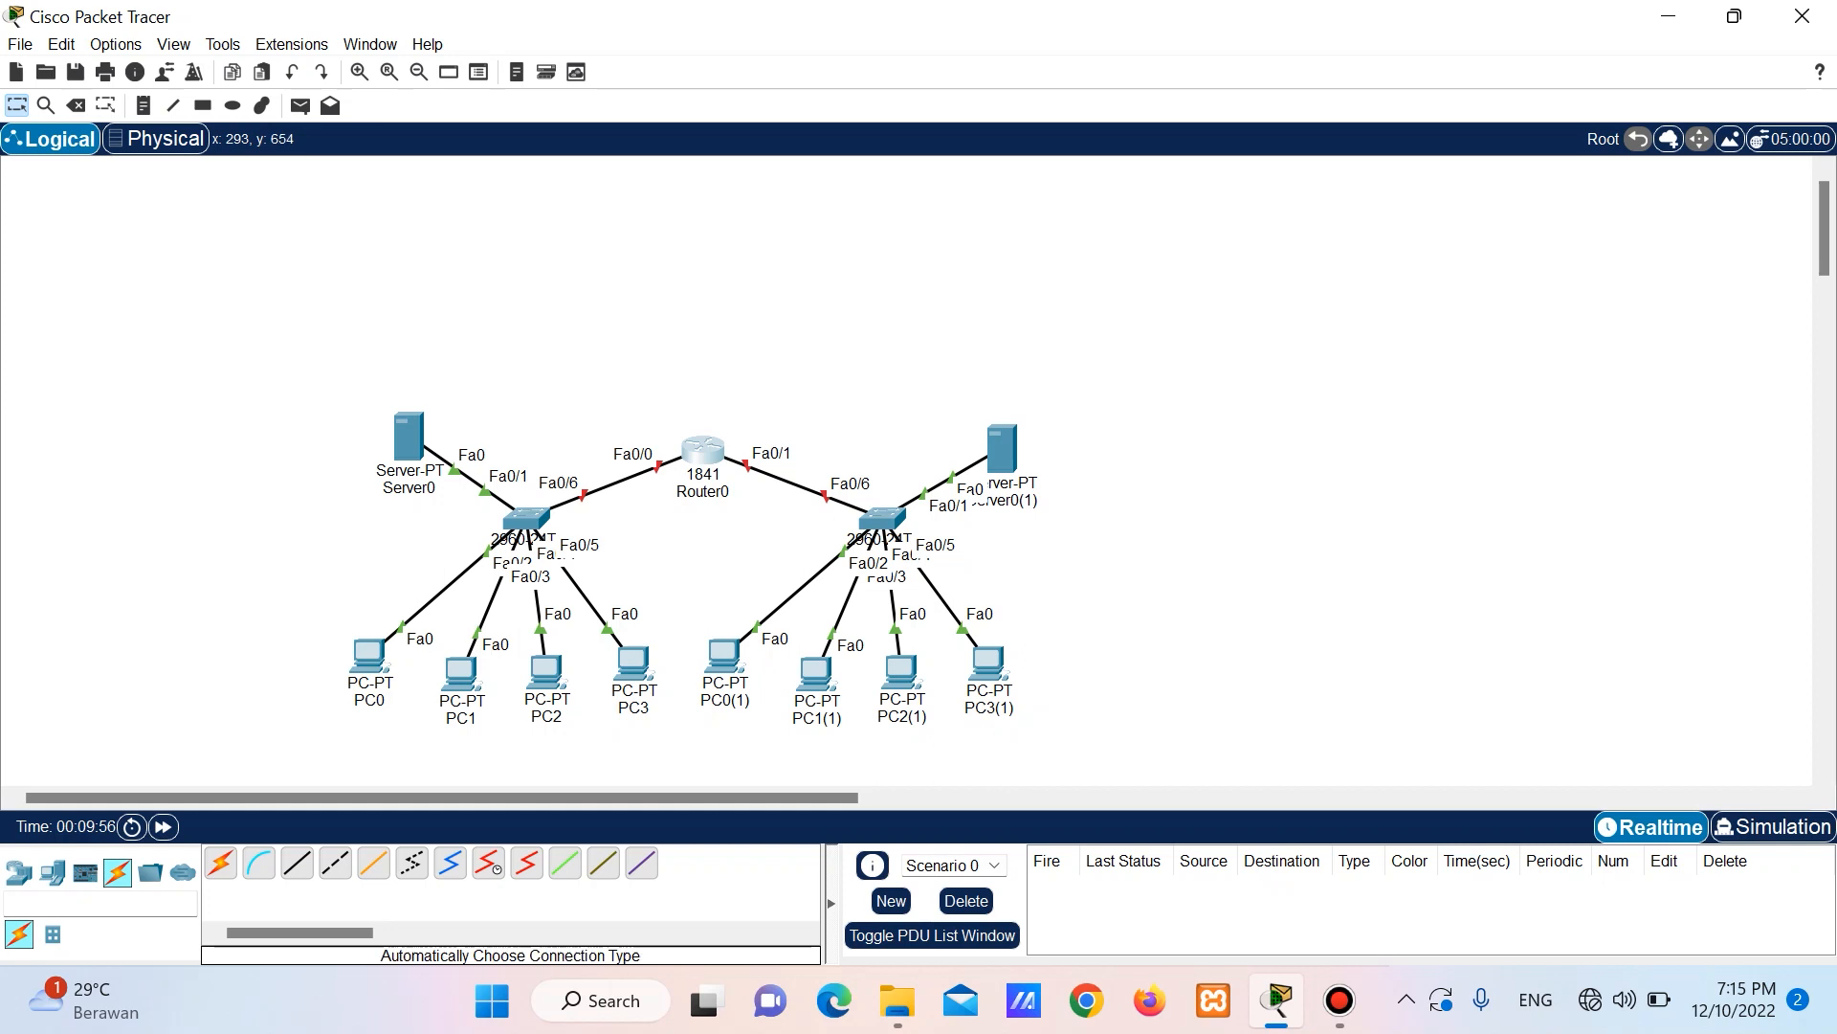
pyautogui.click(52, 872)
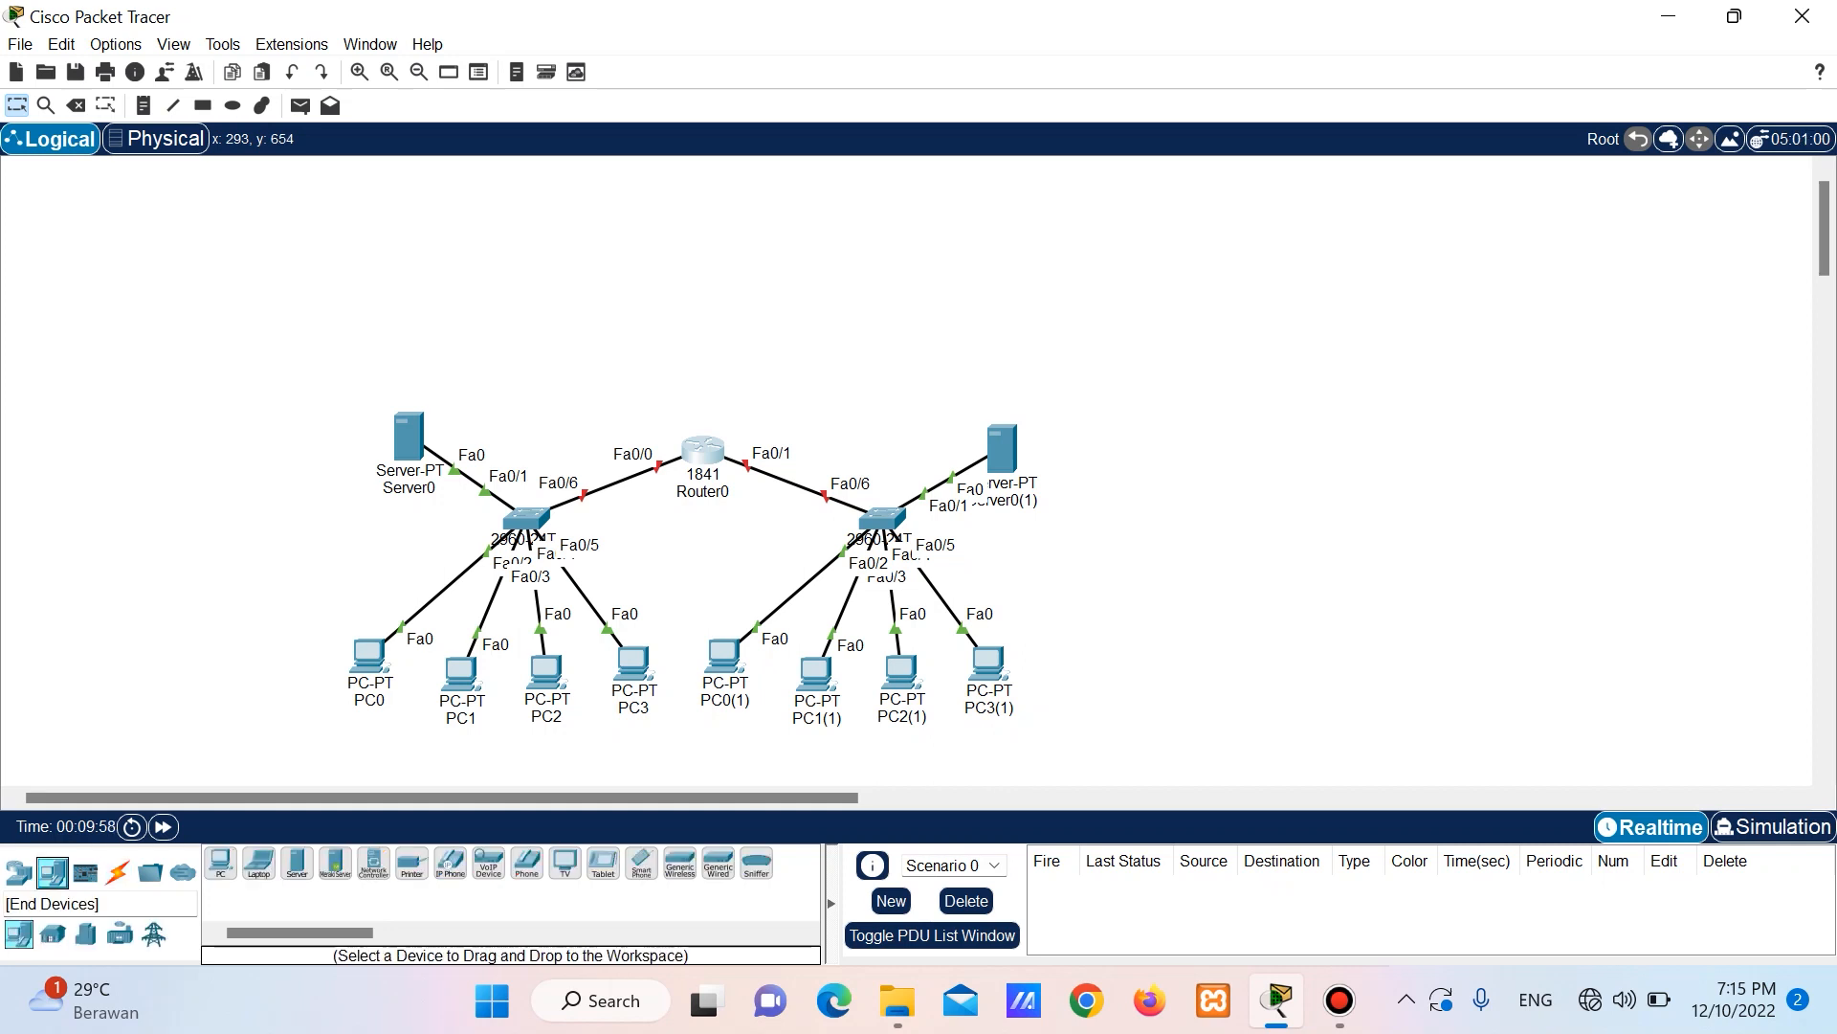
pyautogui.click(258, 863)
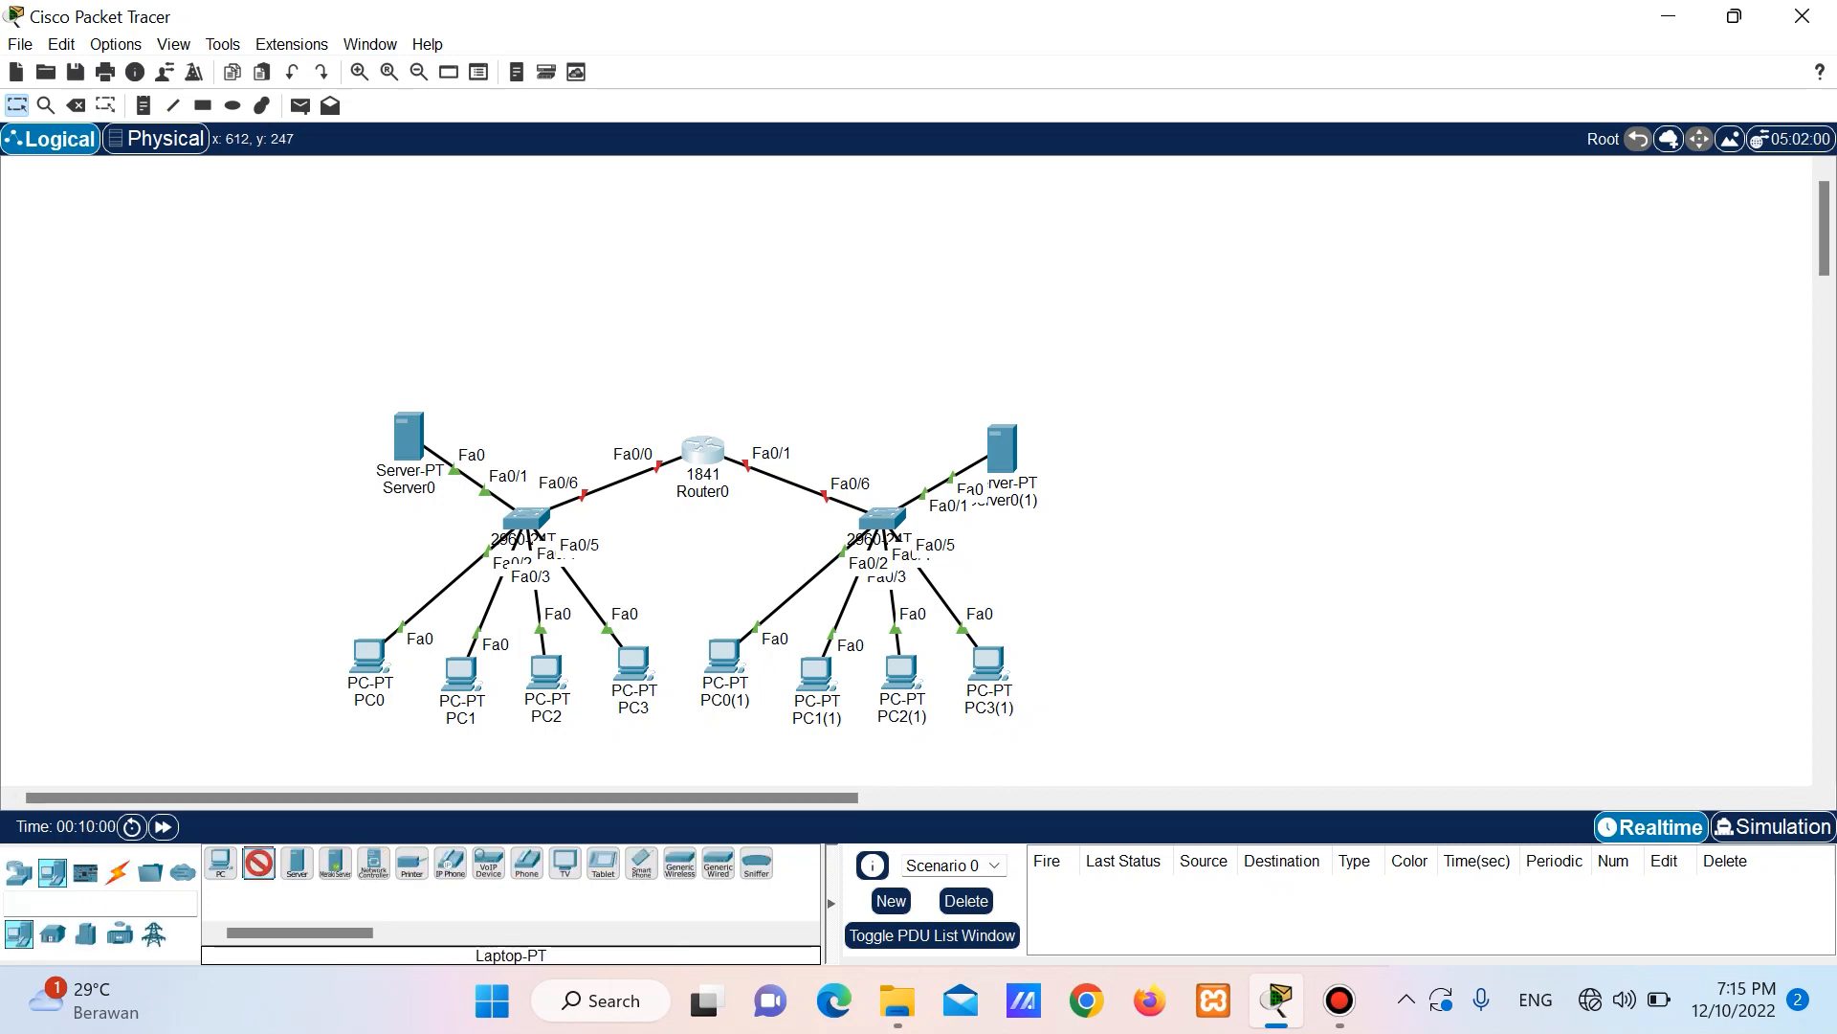
pyautogui.click(816, 265)
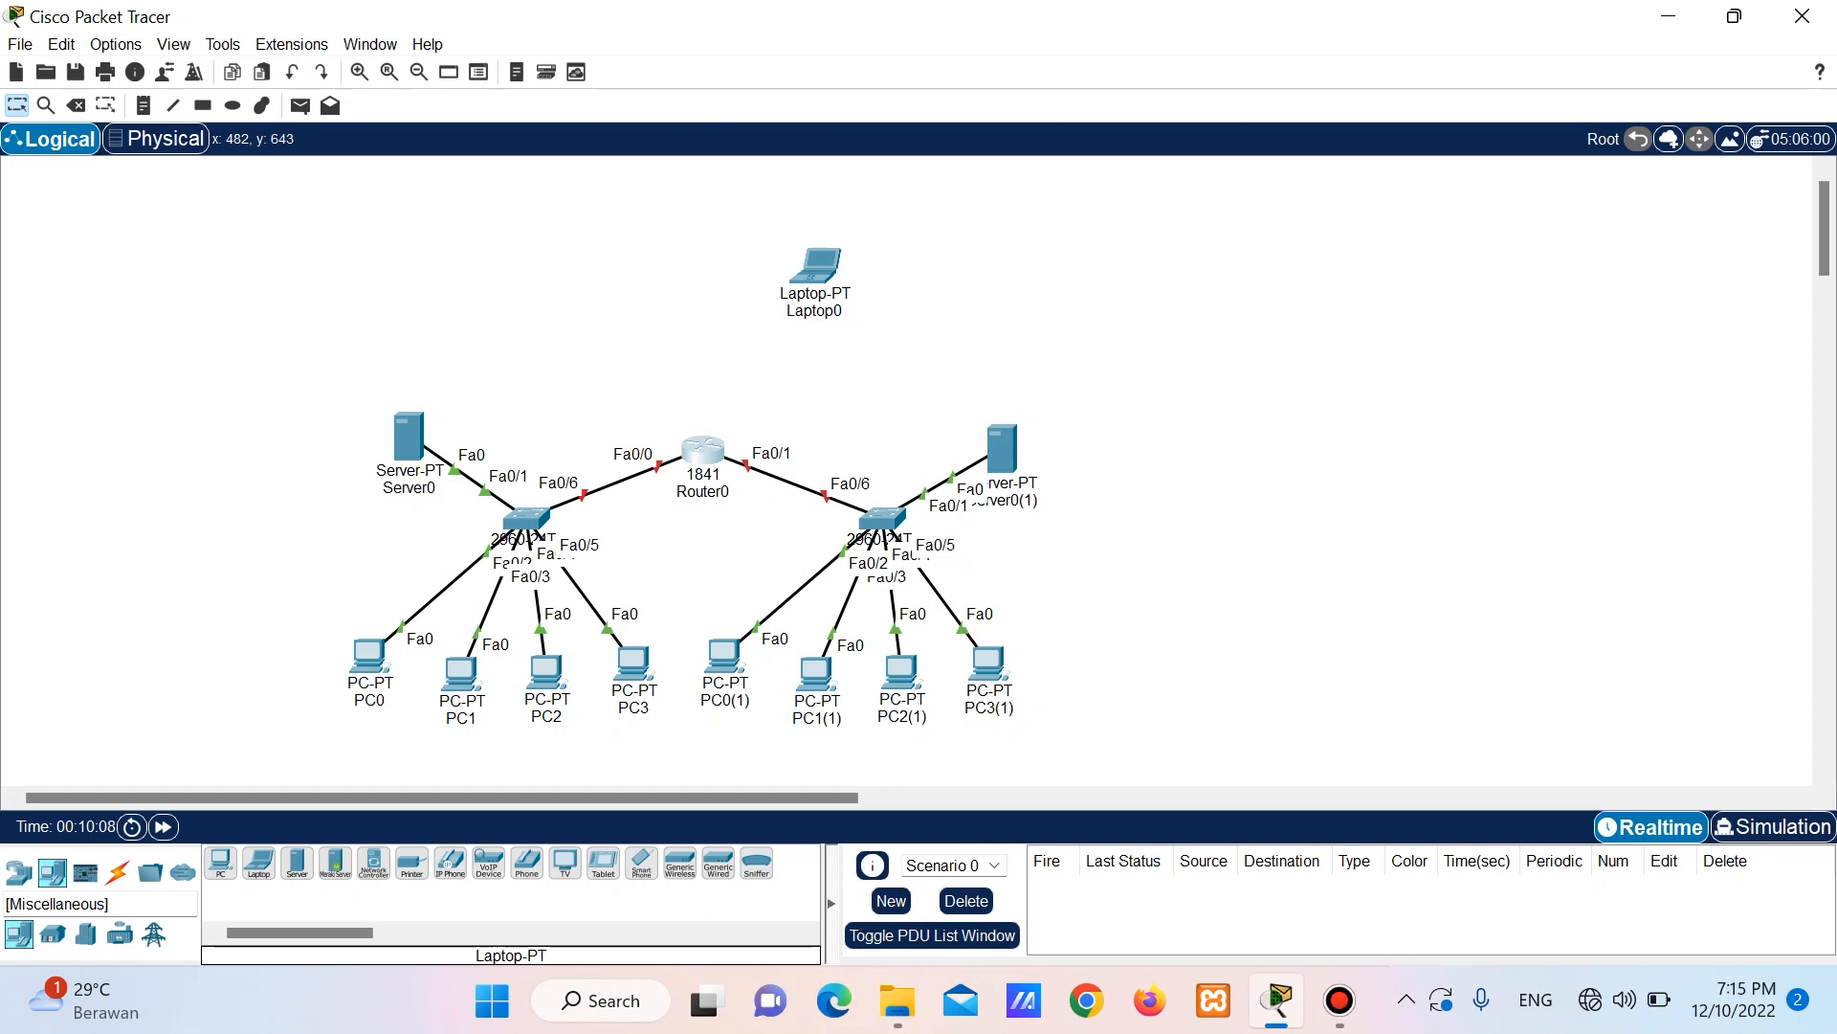
# Run a console cable from Router0's Console port to Laptop0's RS 232 port.
pyautogui.click(117, 871)
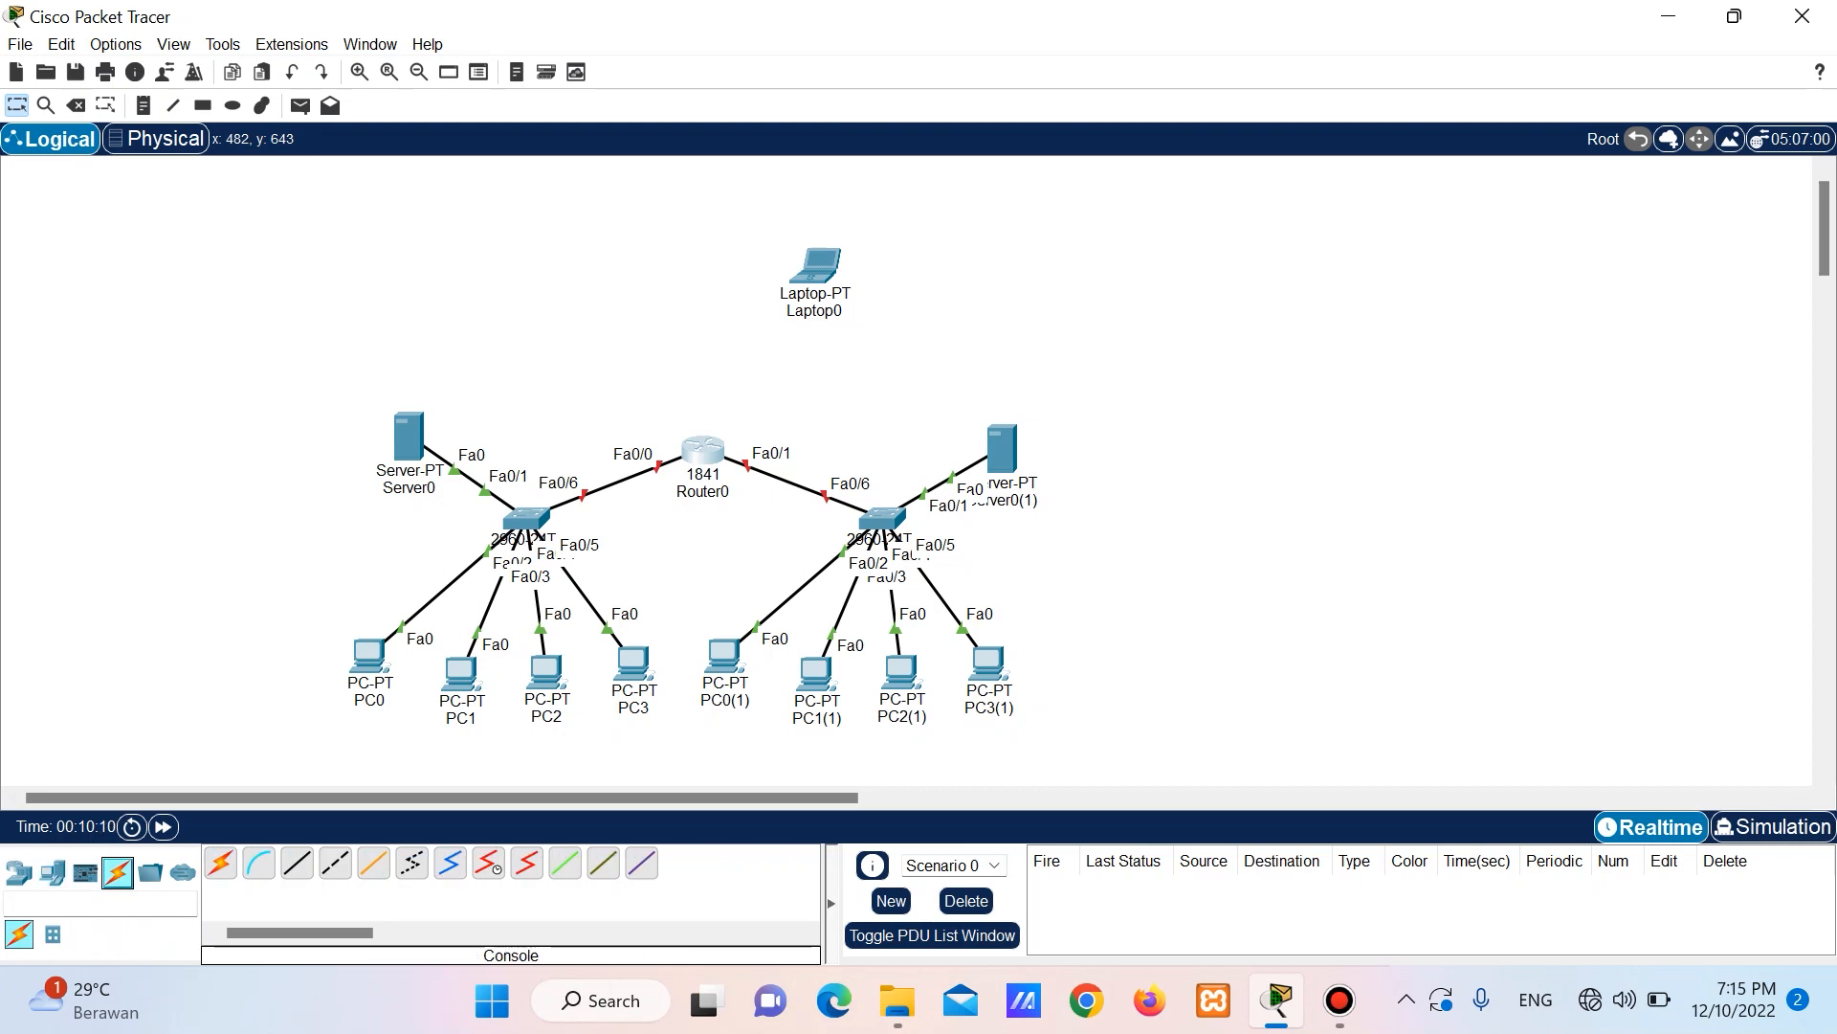
pyautogui.click(259, 863)
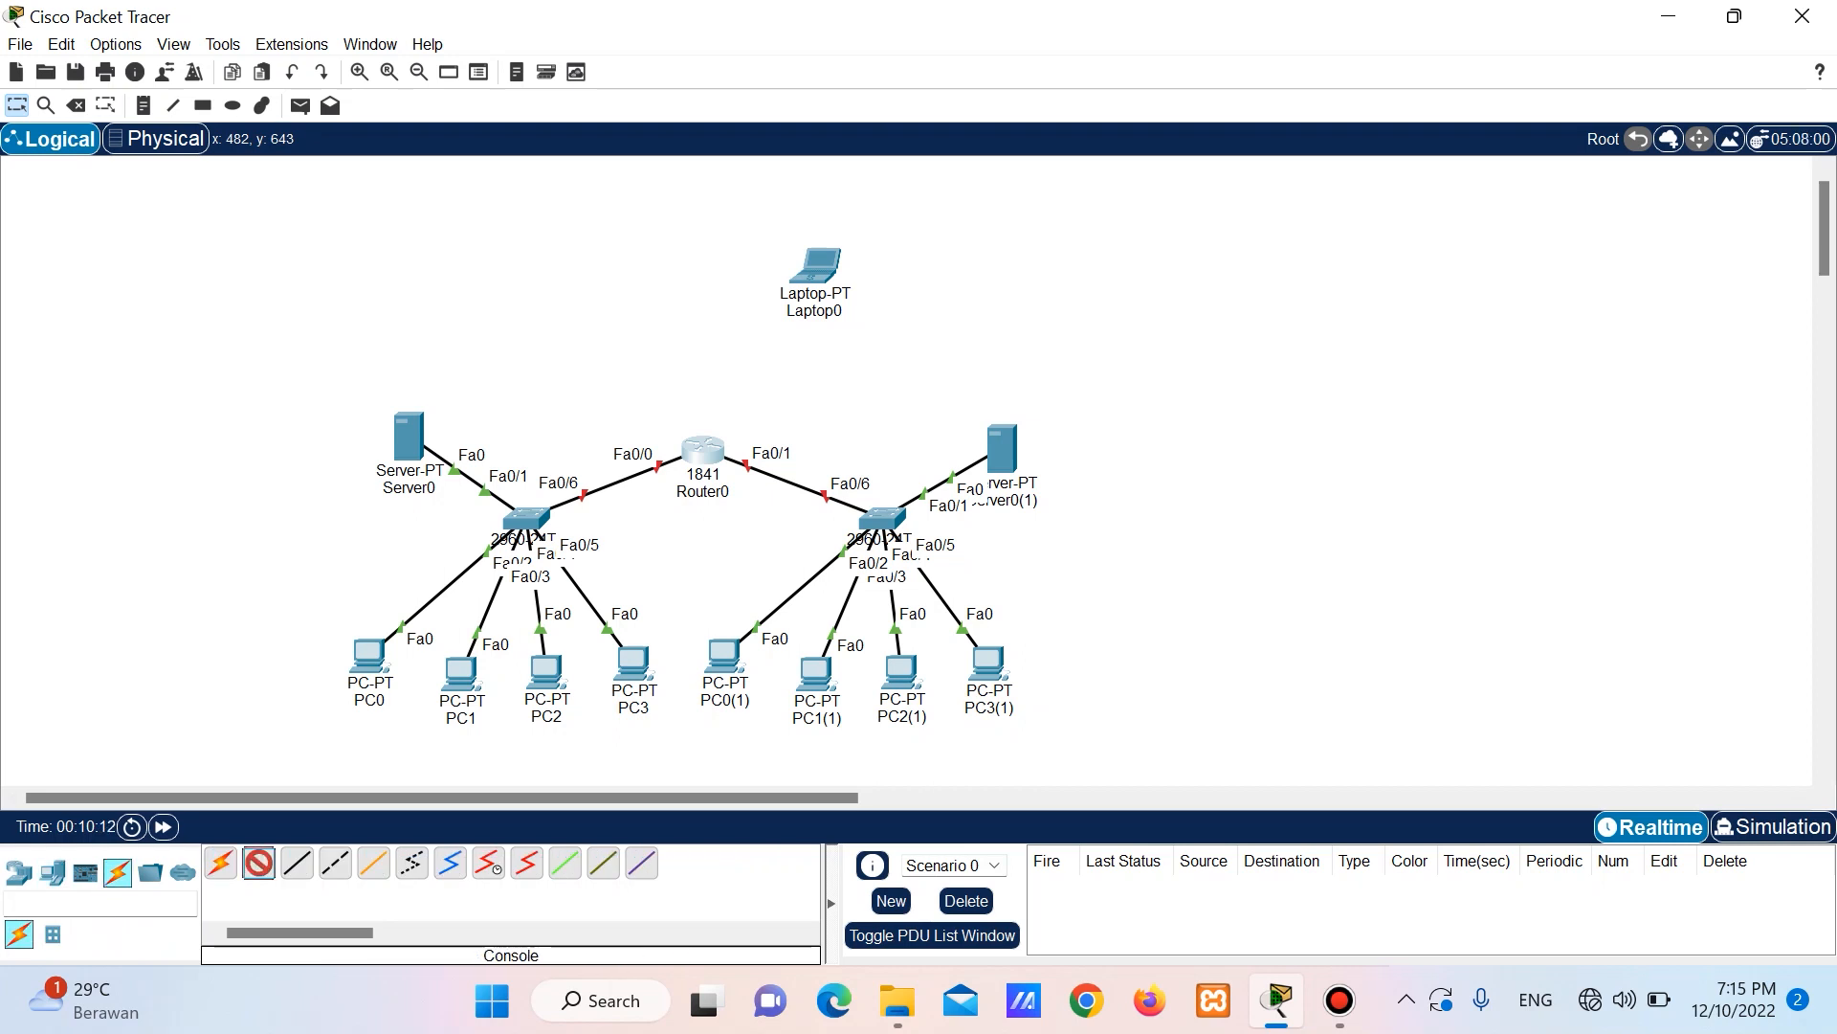
pyautogui.click(708, 447)
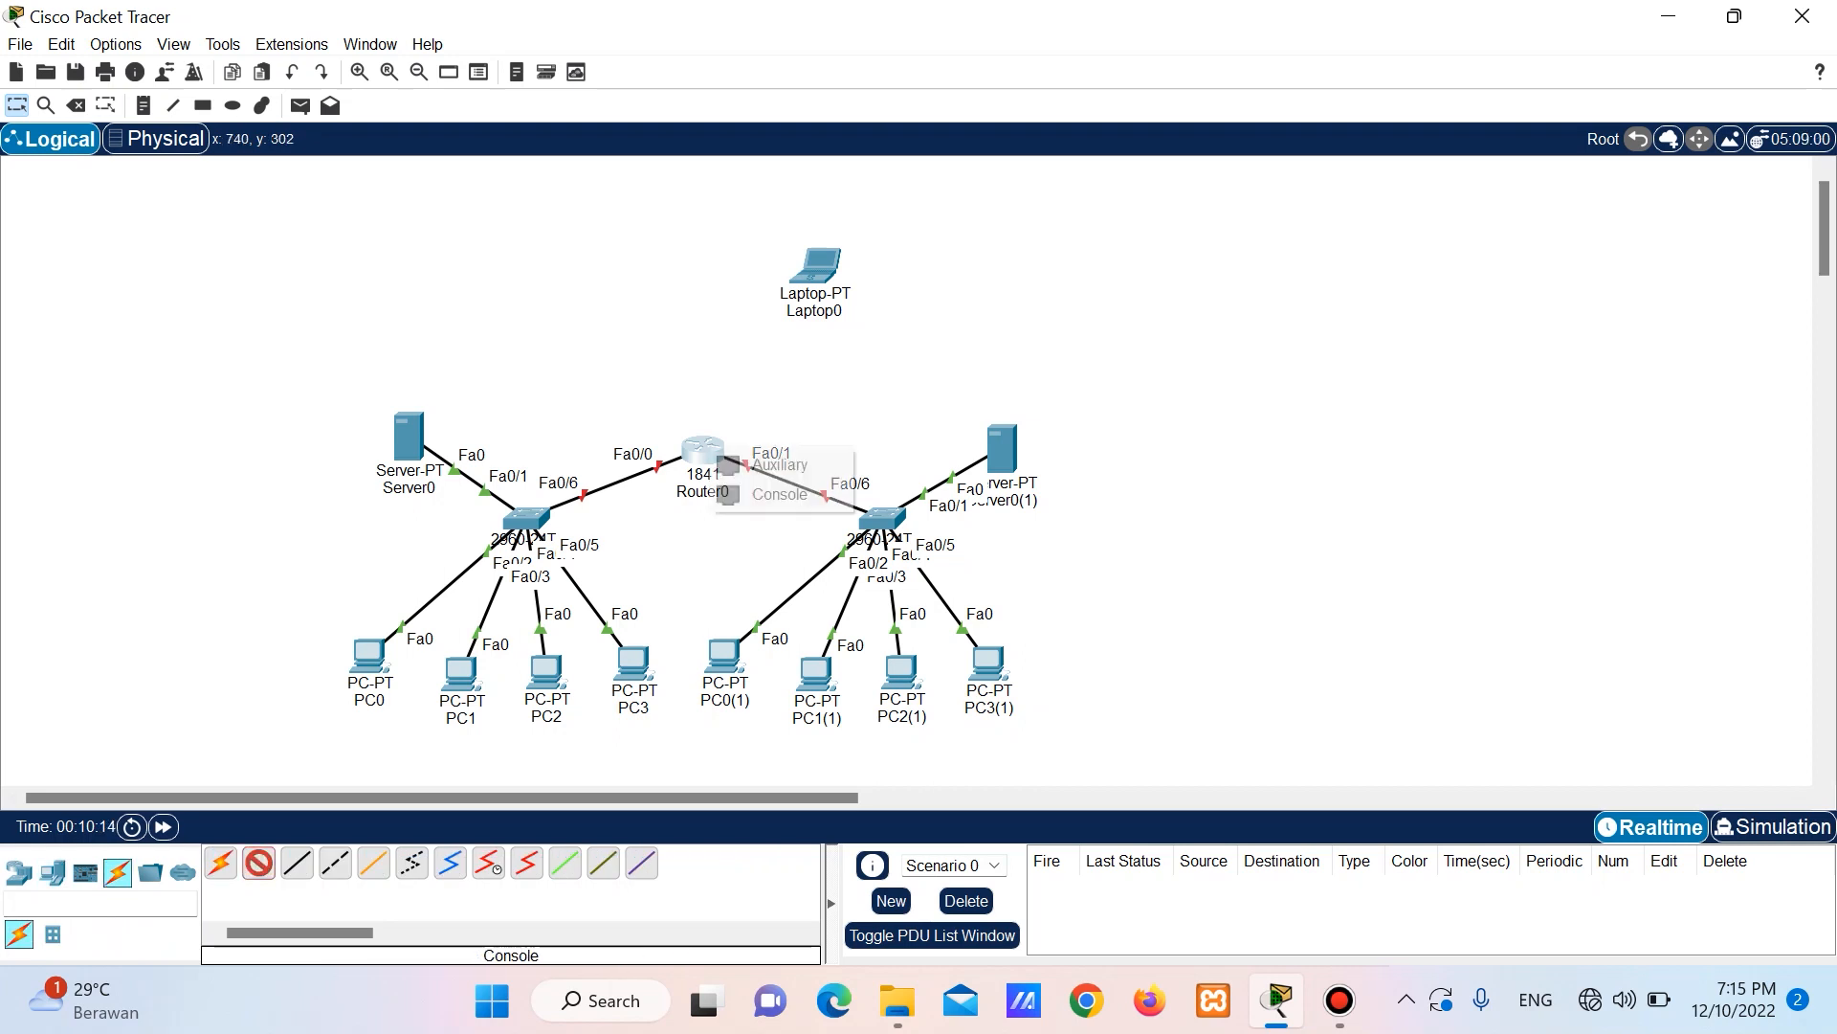
pyautogui.click(780, 494)
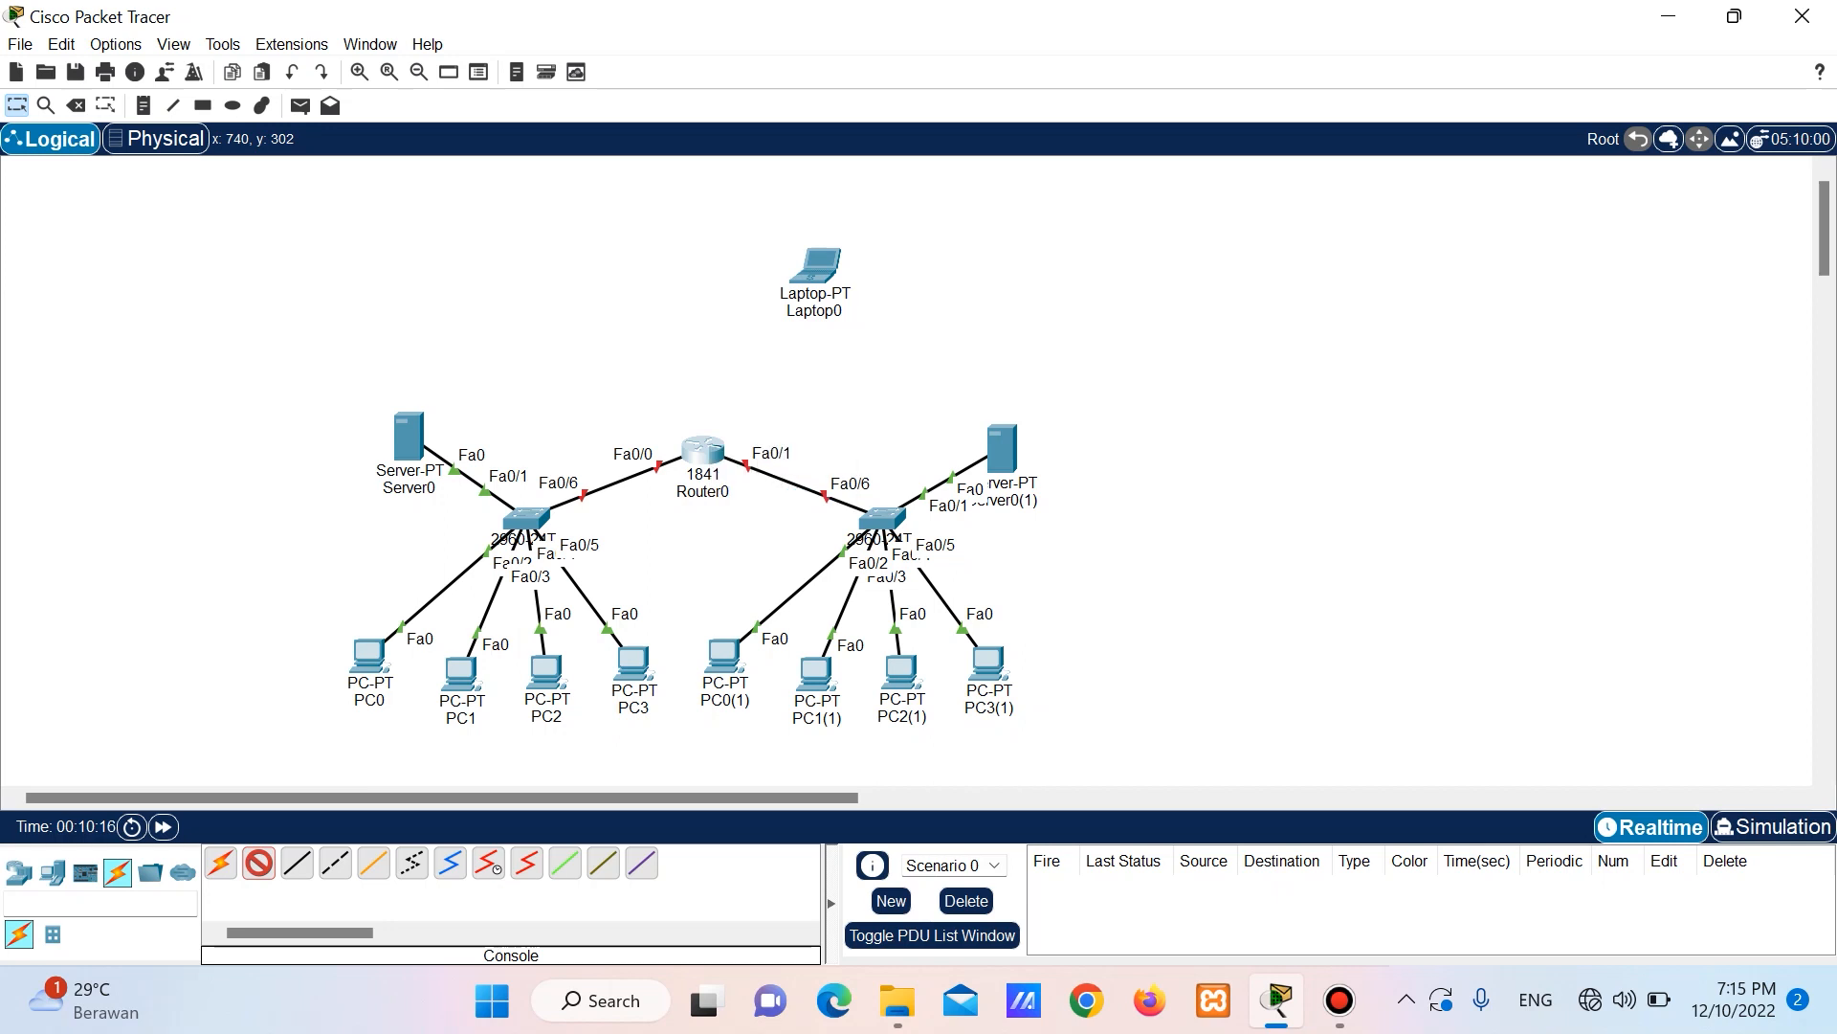
pyautogui.click(828, 261)
pyautogui.click(829, 261)
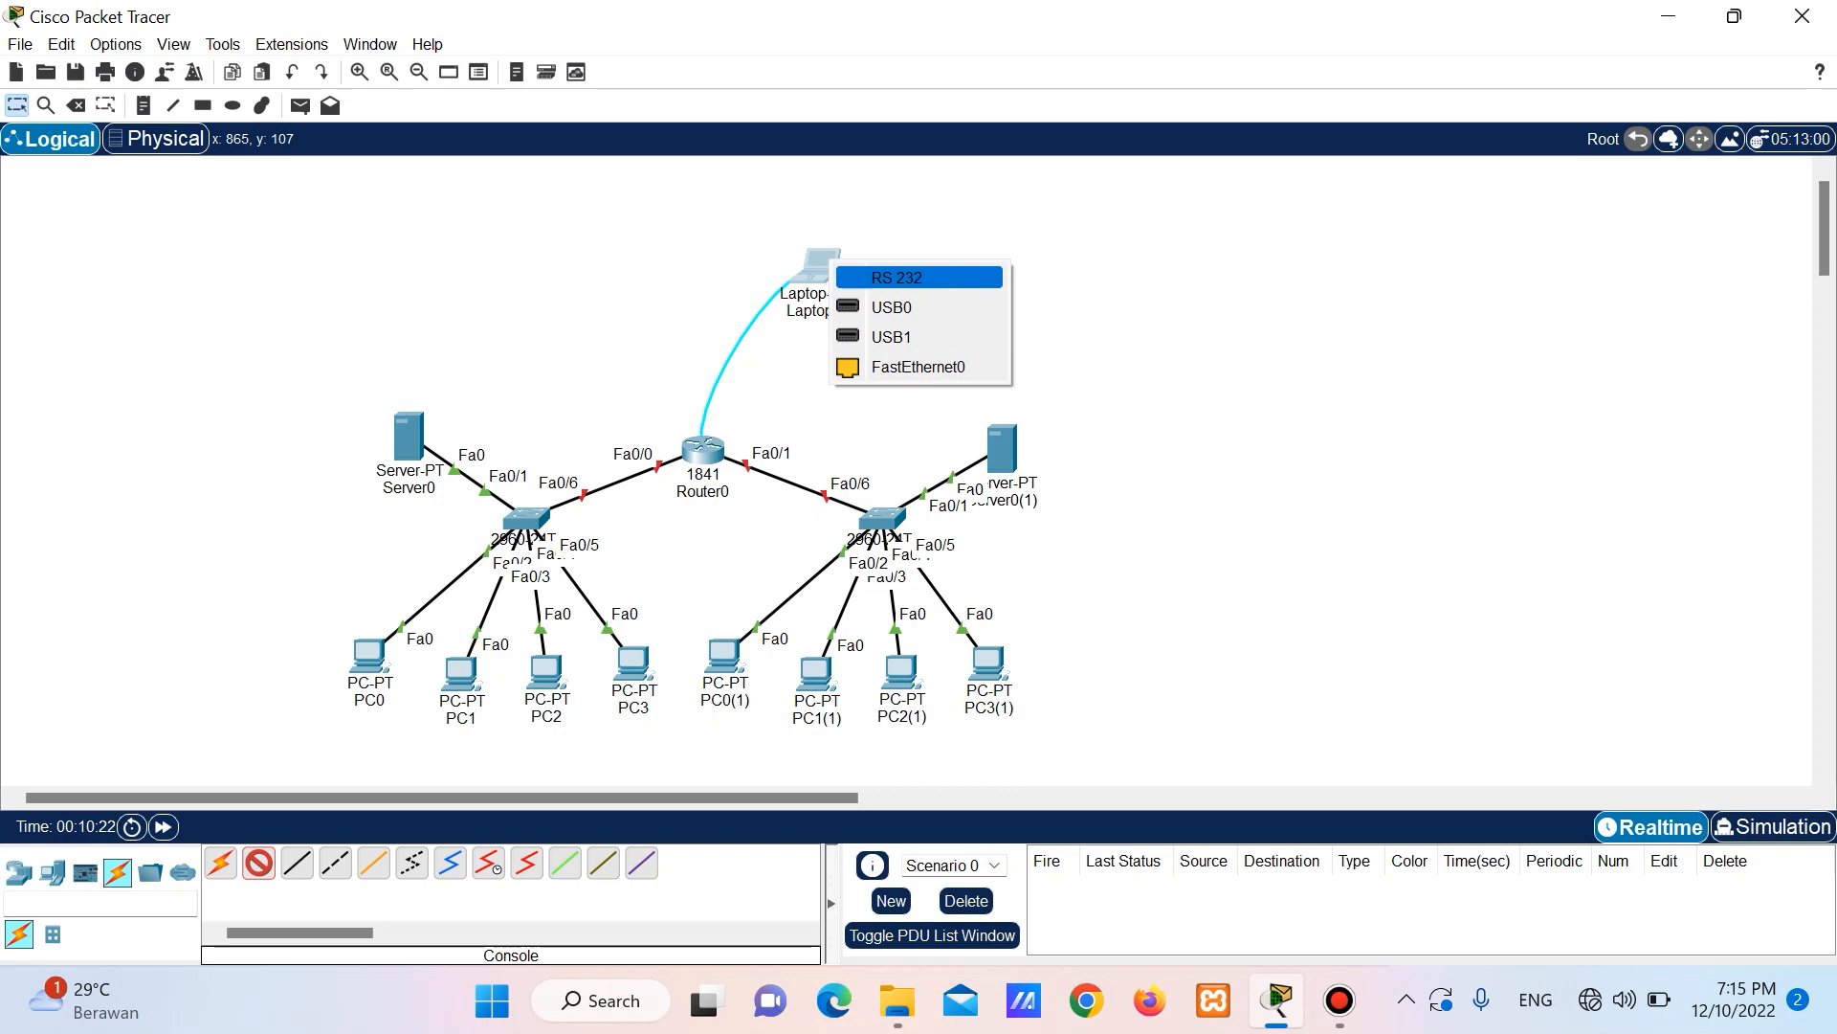
pyautogui.click(897, 277)
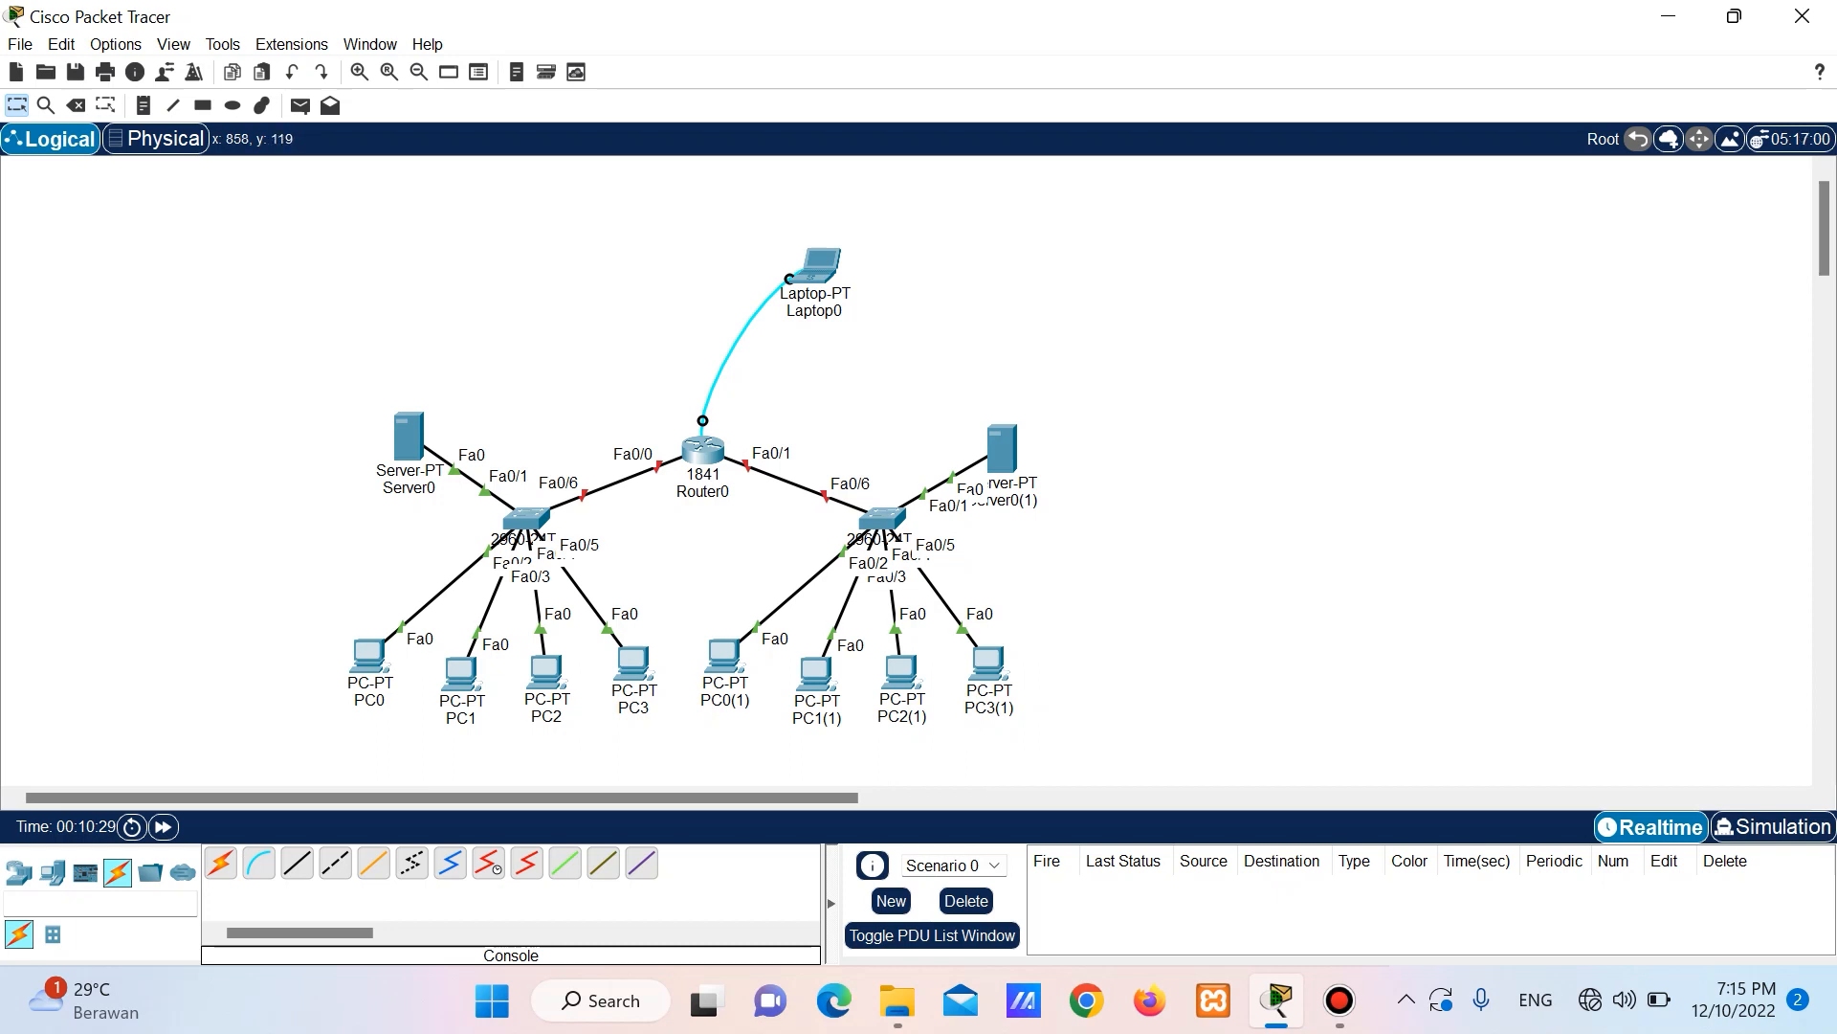
pyautogui.click(814, 273)
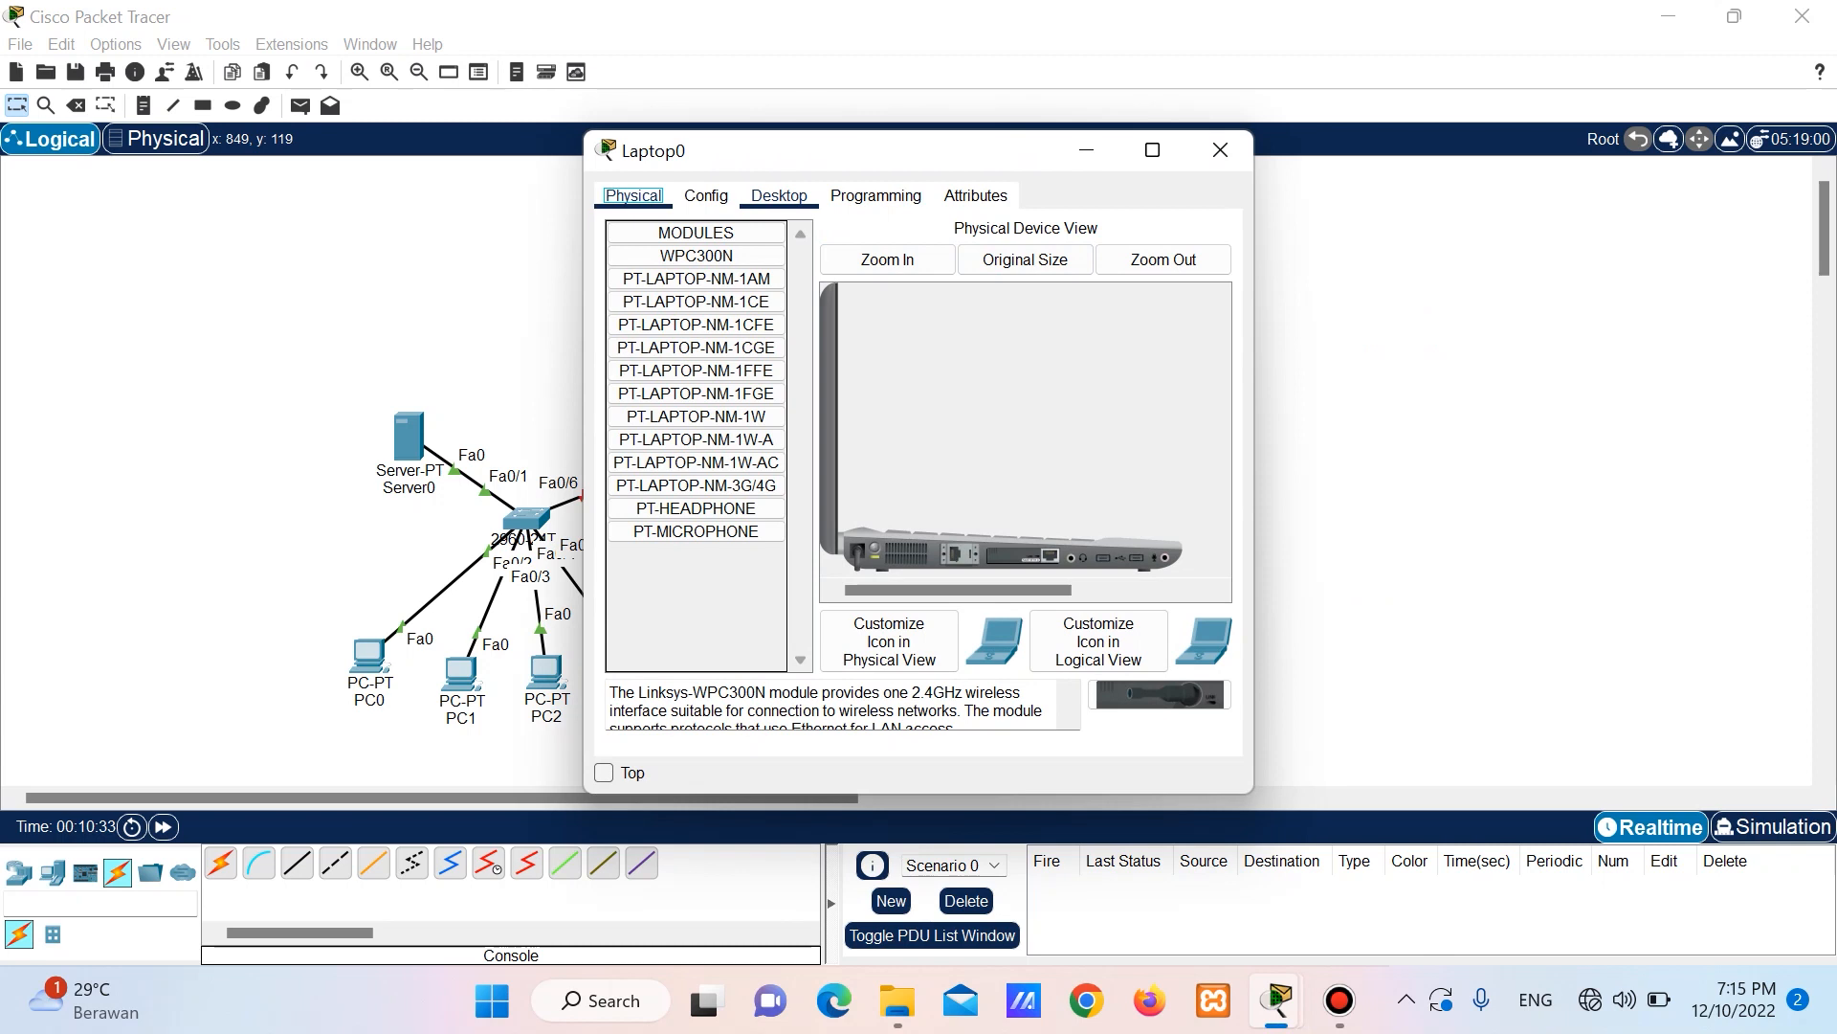
# Open Laptop0's Terminal to the router console with the default serial settings.
pyautogui.click(779, 196)
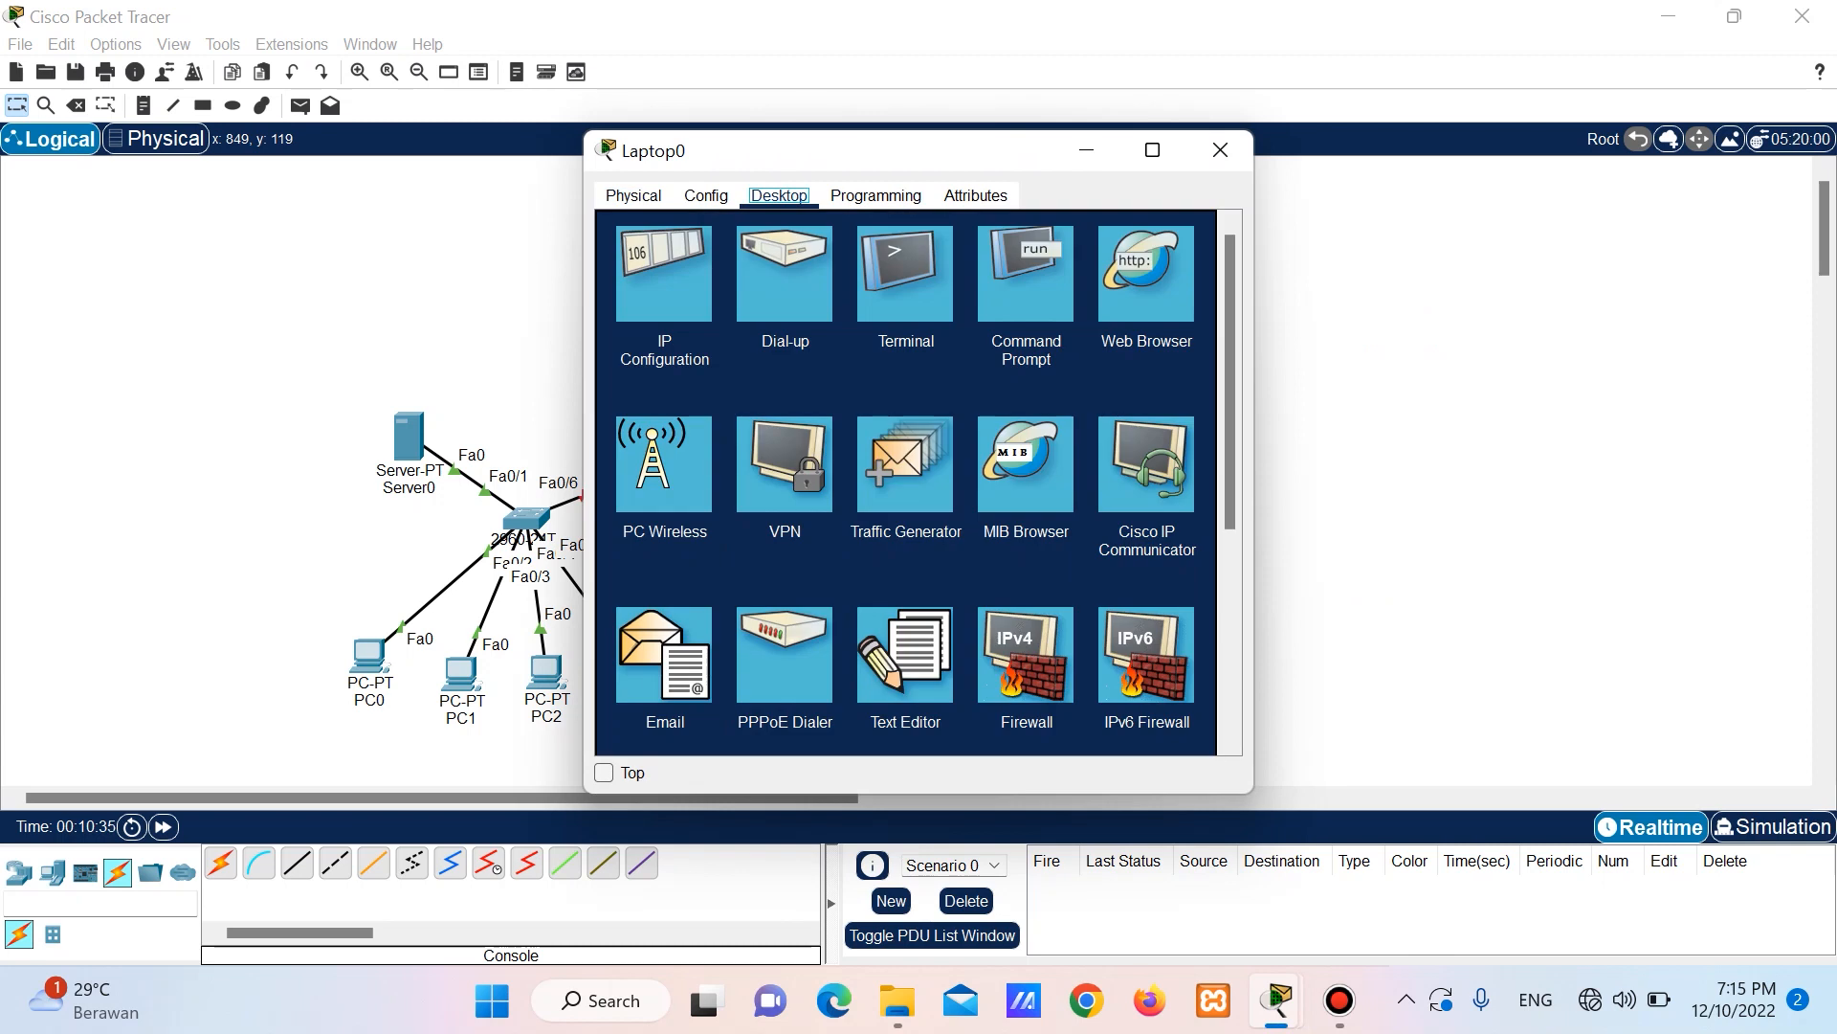
pyautogui.click(905, 274)
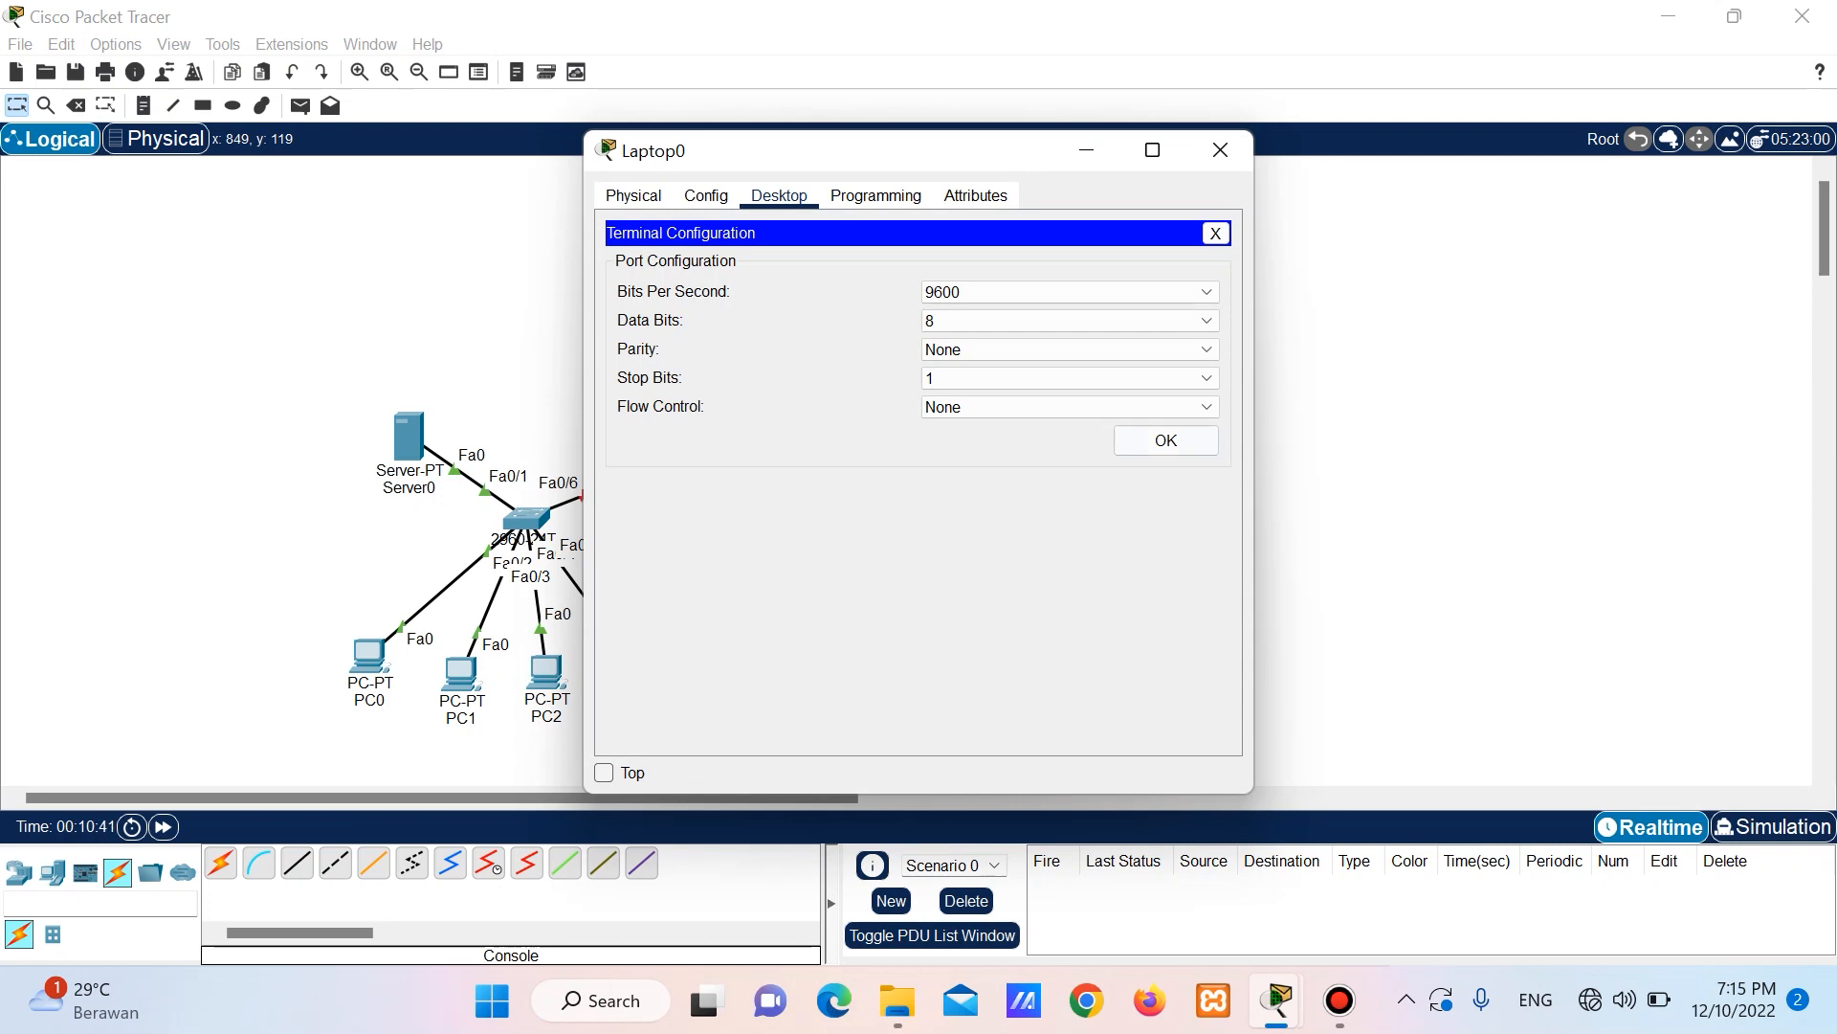
pyautogui.click(1166, 440)
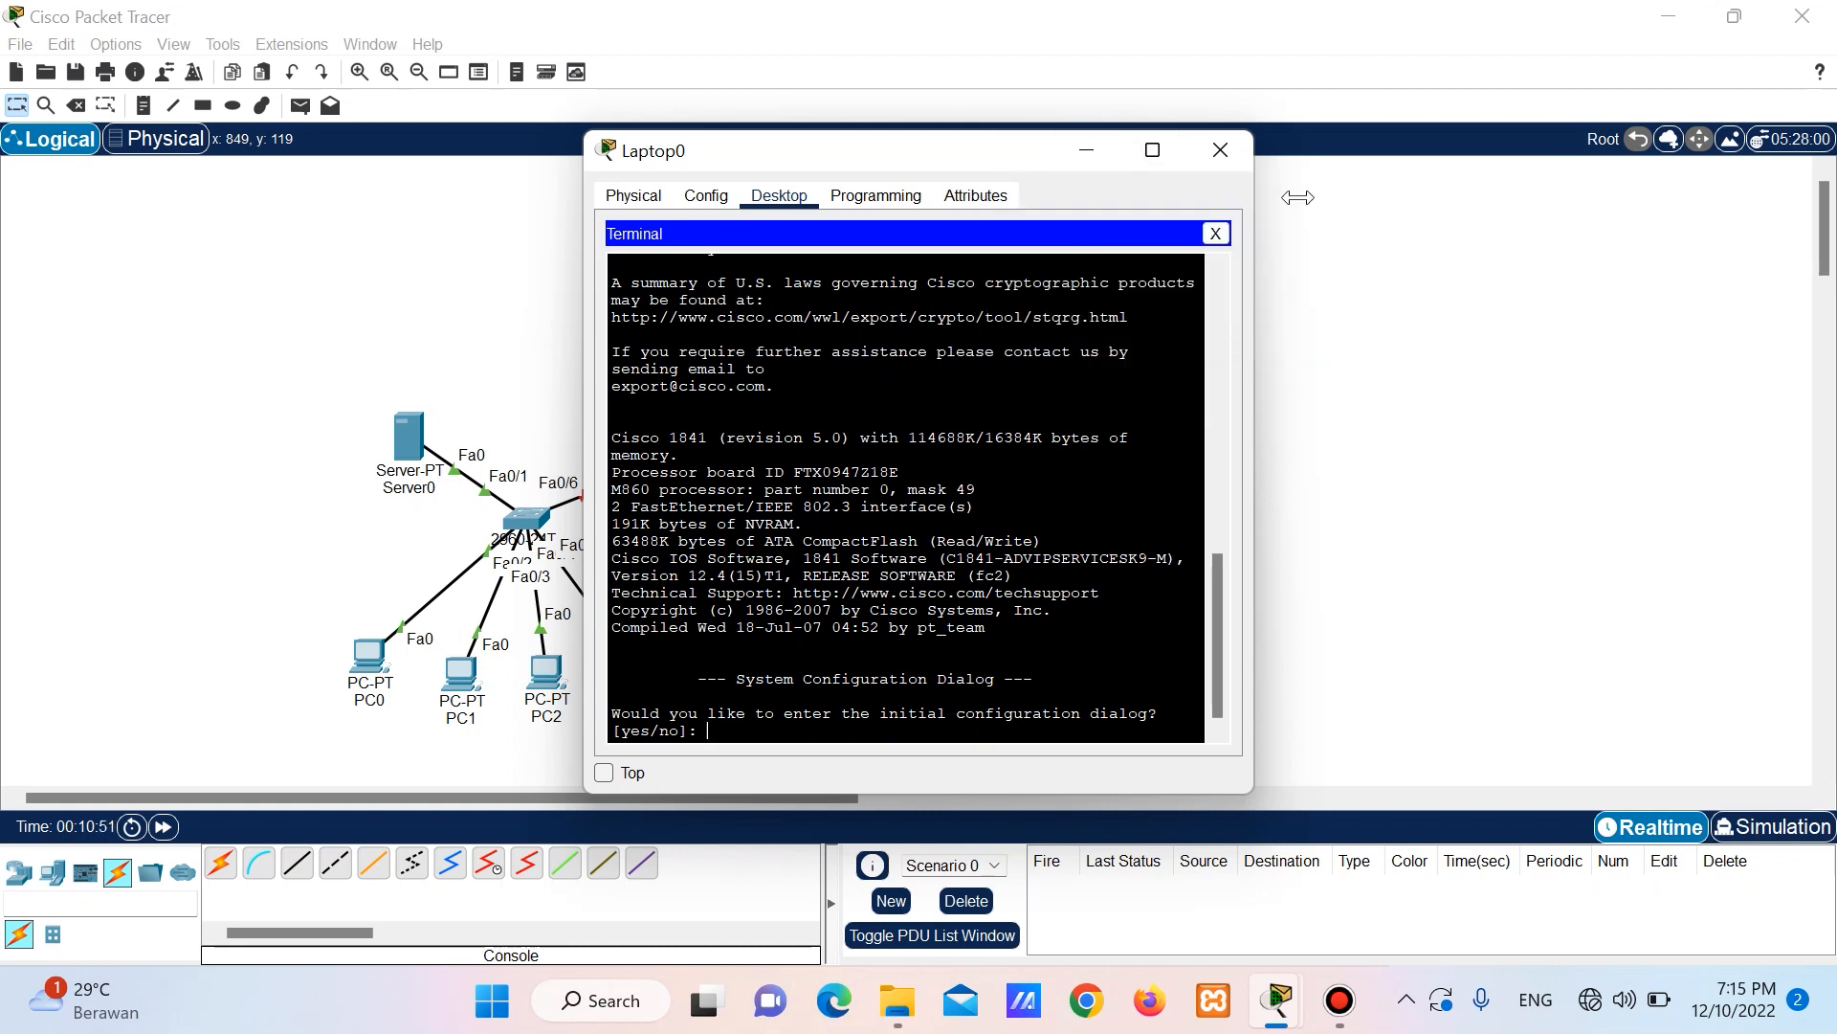
# Resize the laptop console window and minimize it to reveal the topology.
pyautogui.moveTo(1253, 196); pyautogui.dragTo(1665, 196)
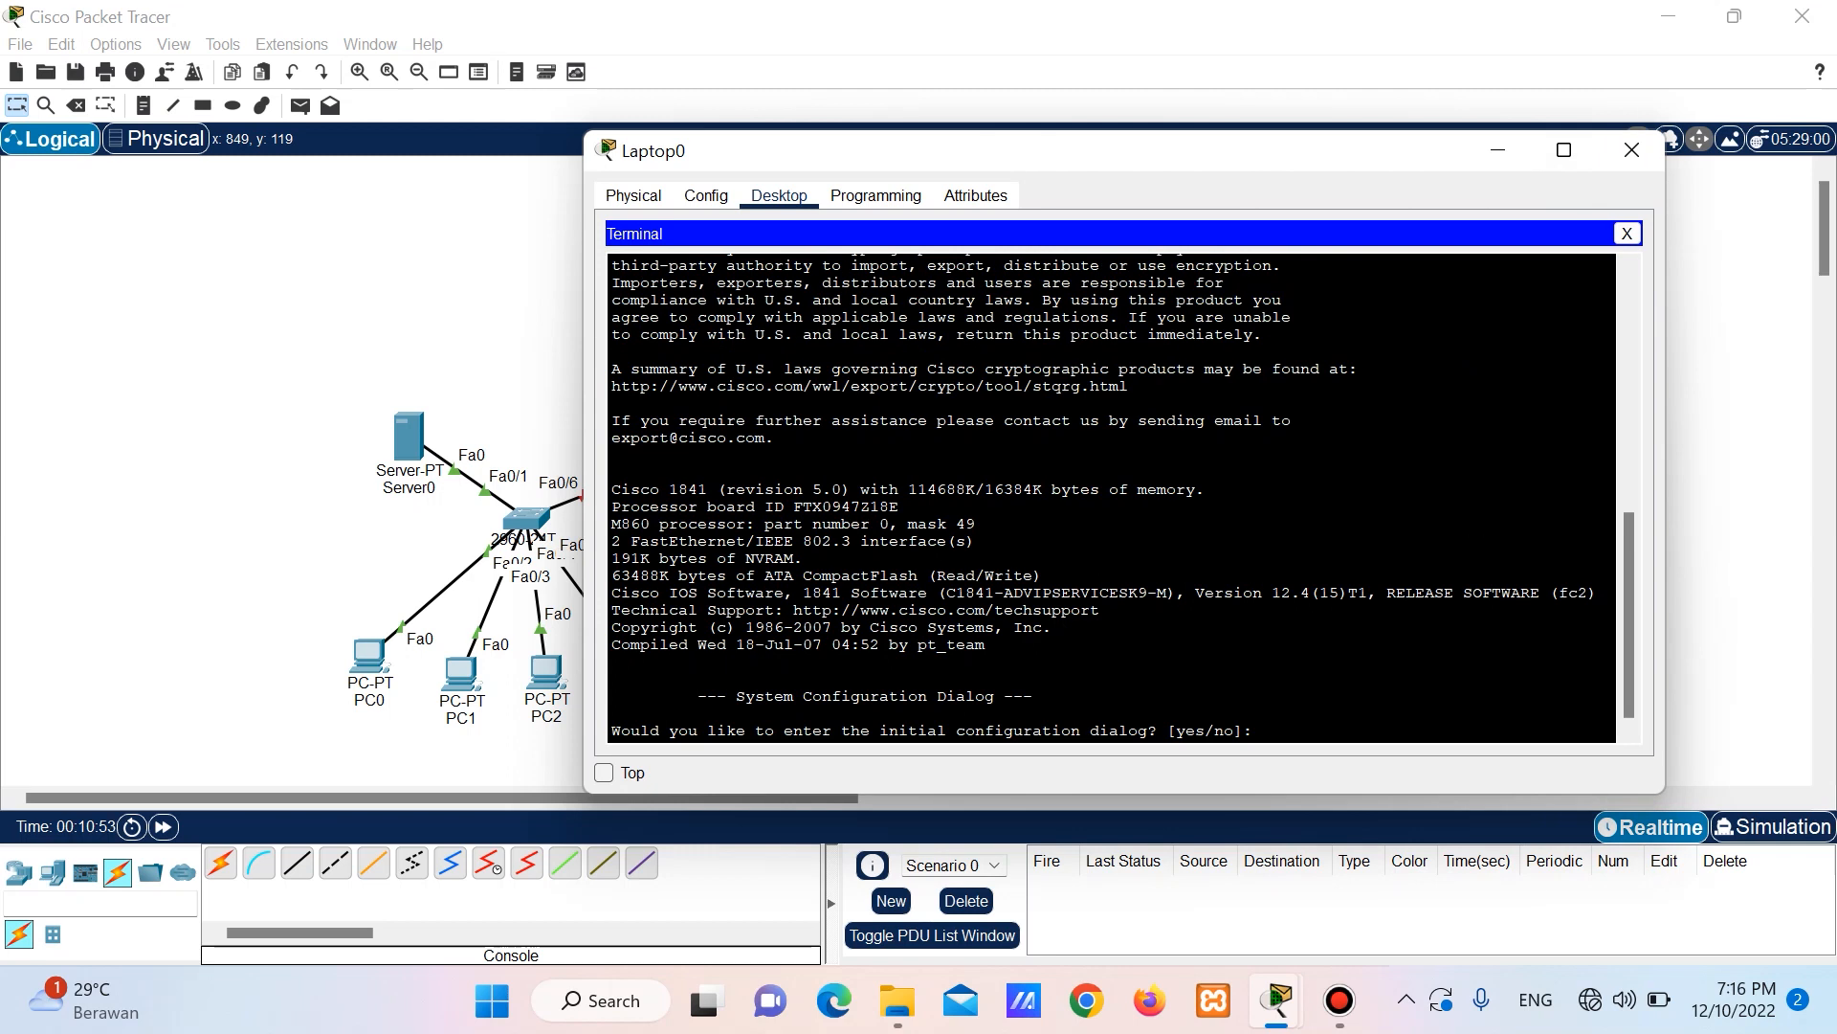
pyautogui.moveTo(1231, 131); pyautogui.dragTo(1239, 0)
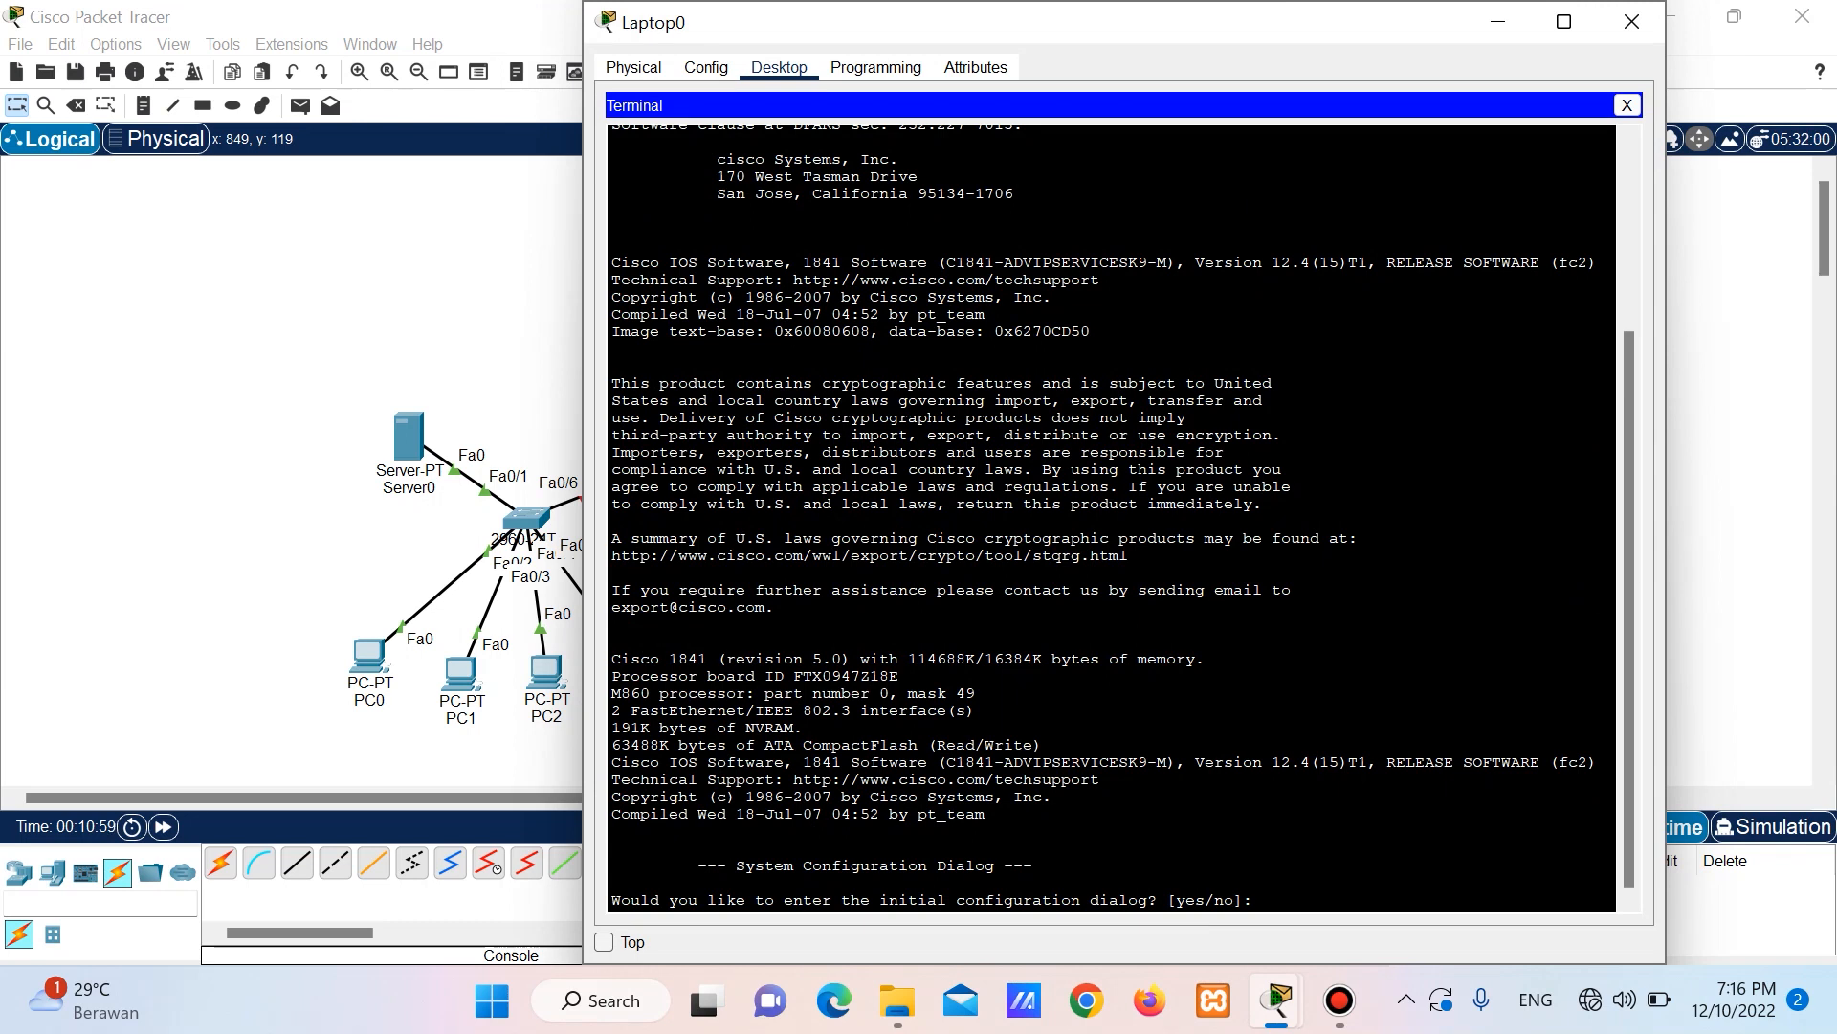
pyautogui.moveTo(585, 331); pyautogui.dragTo(696, 330)
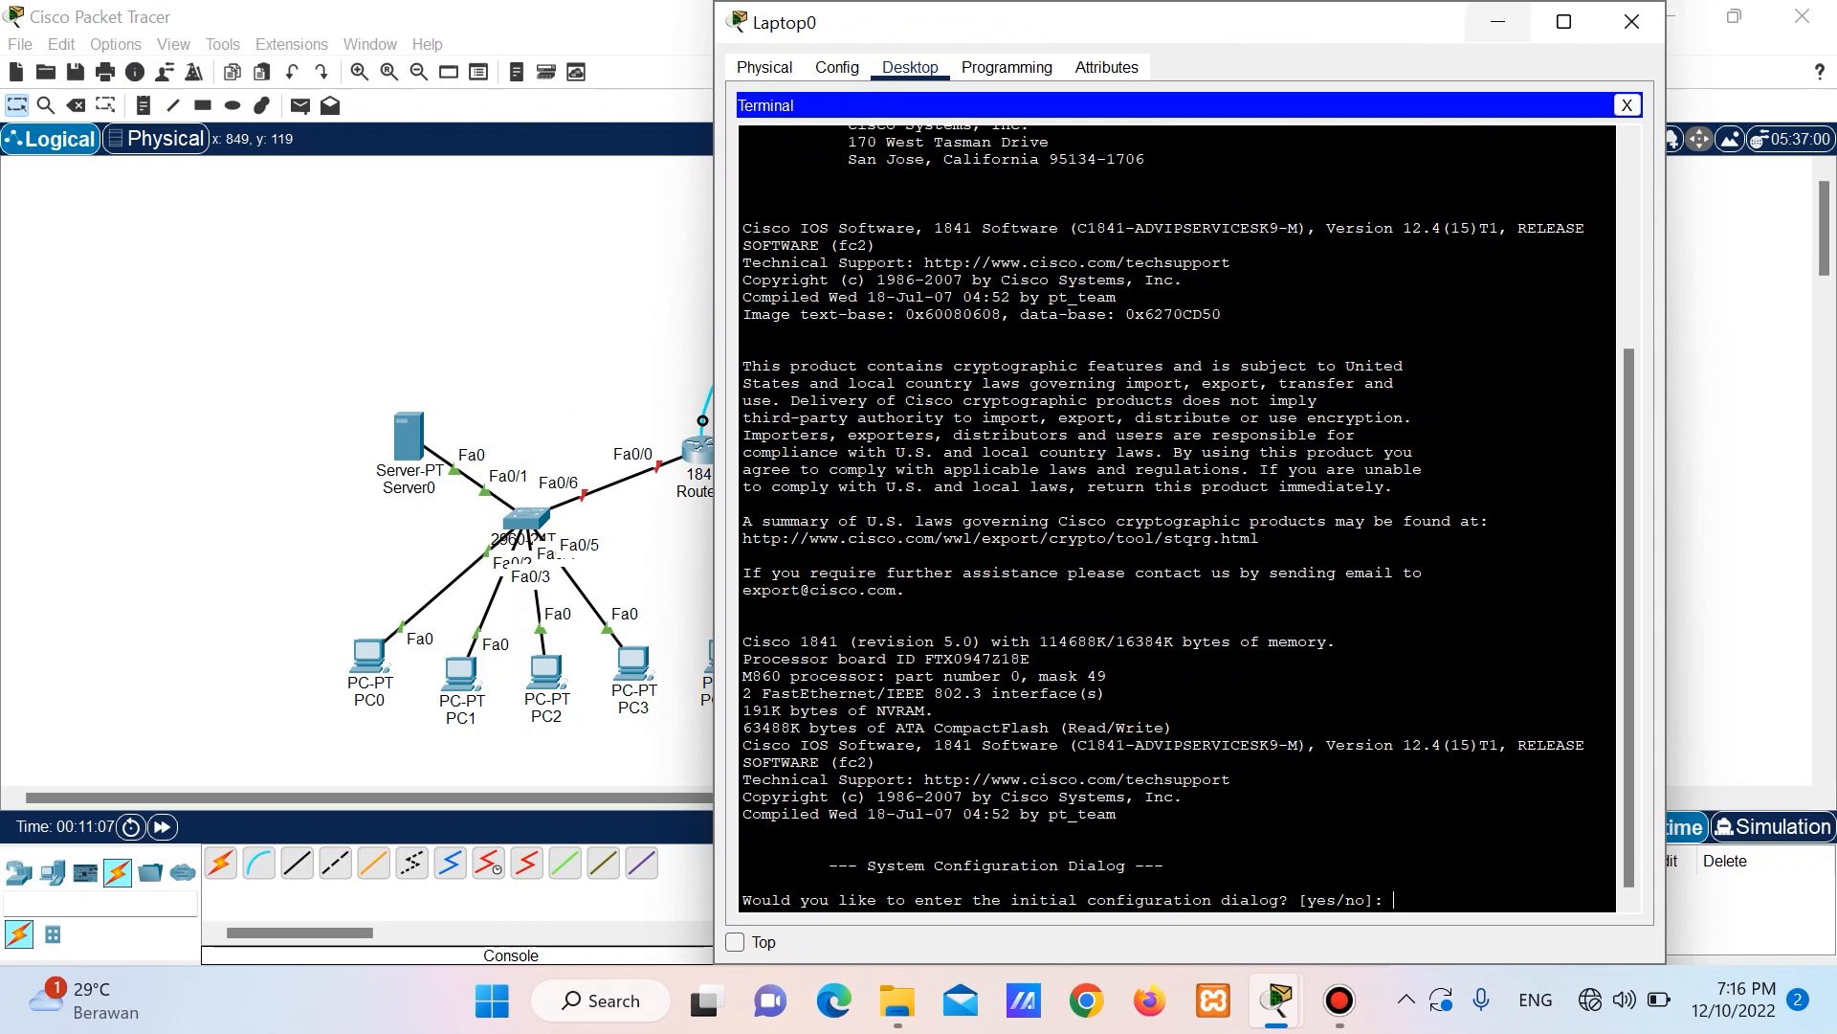
pyautogui.click(1498, 21)
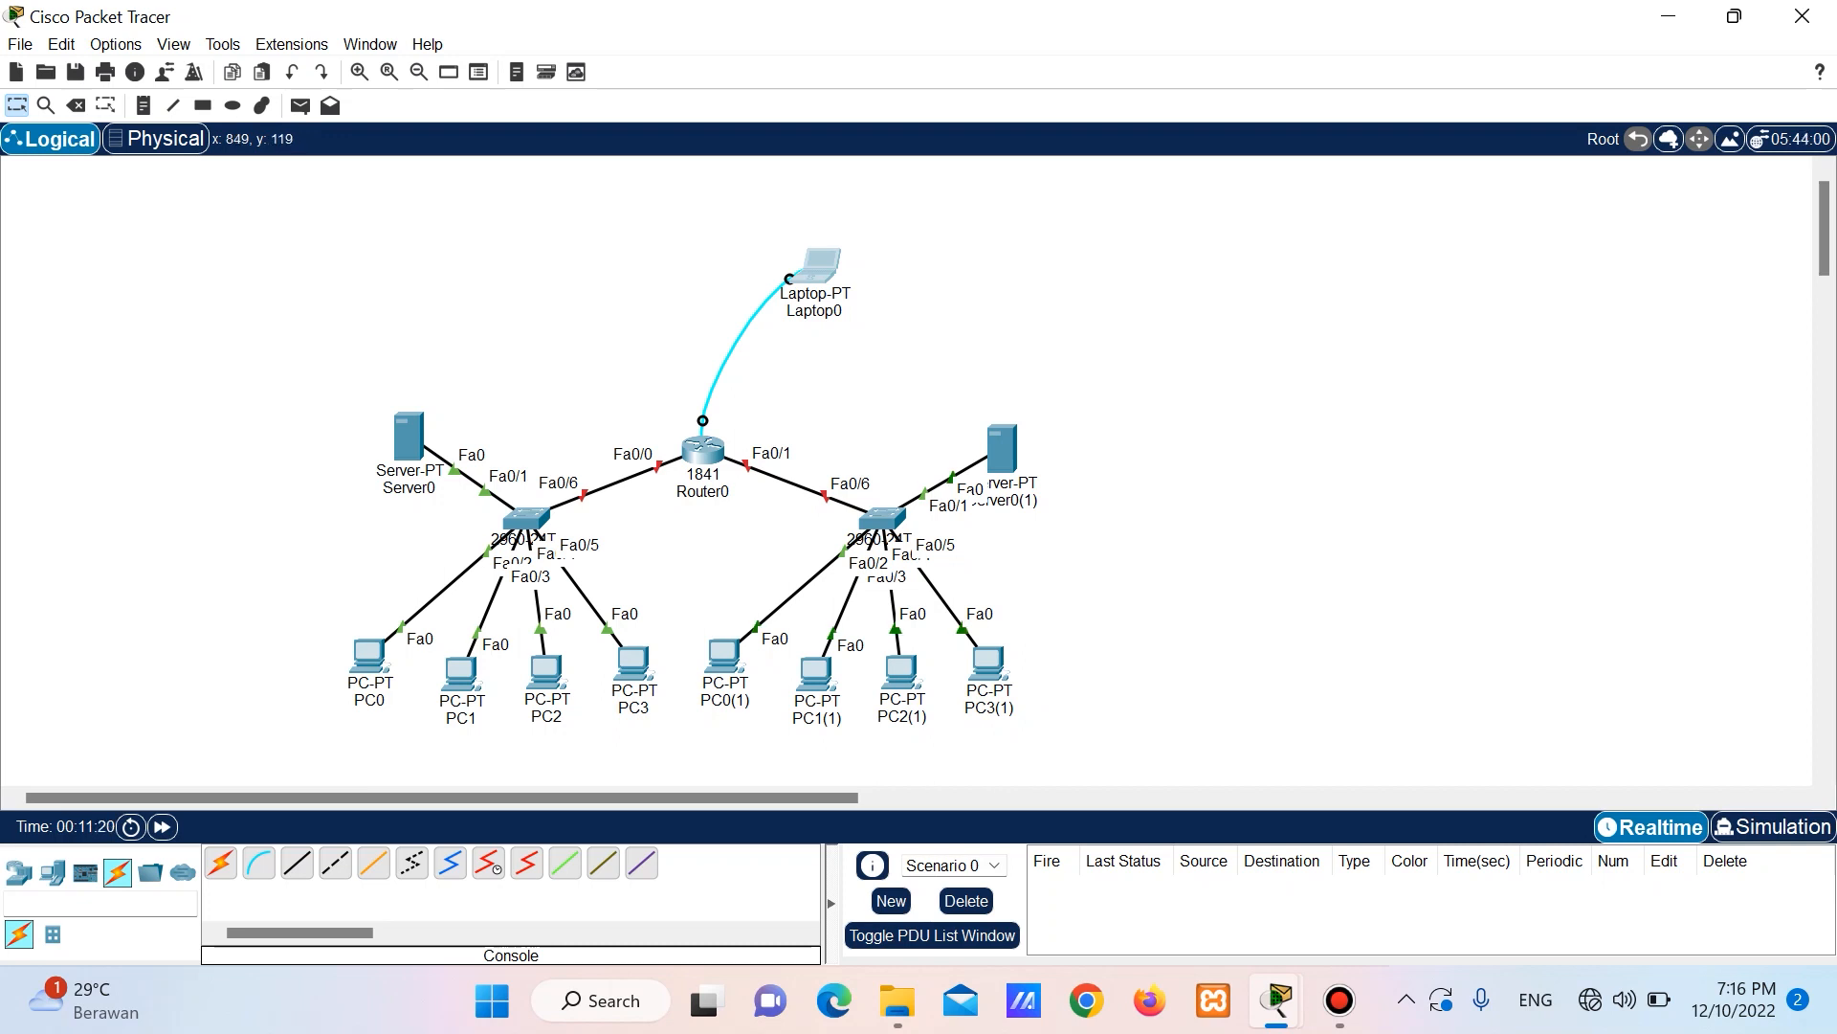
# In Laptop0's terminal, decline the router setup dialog, then run enable and conf t.
pyautogui.click(812, 270)
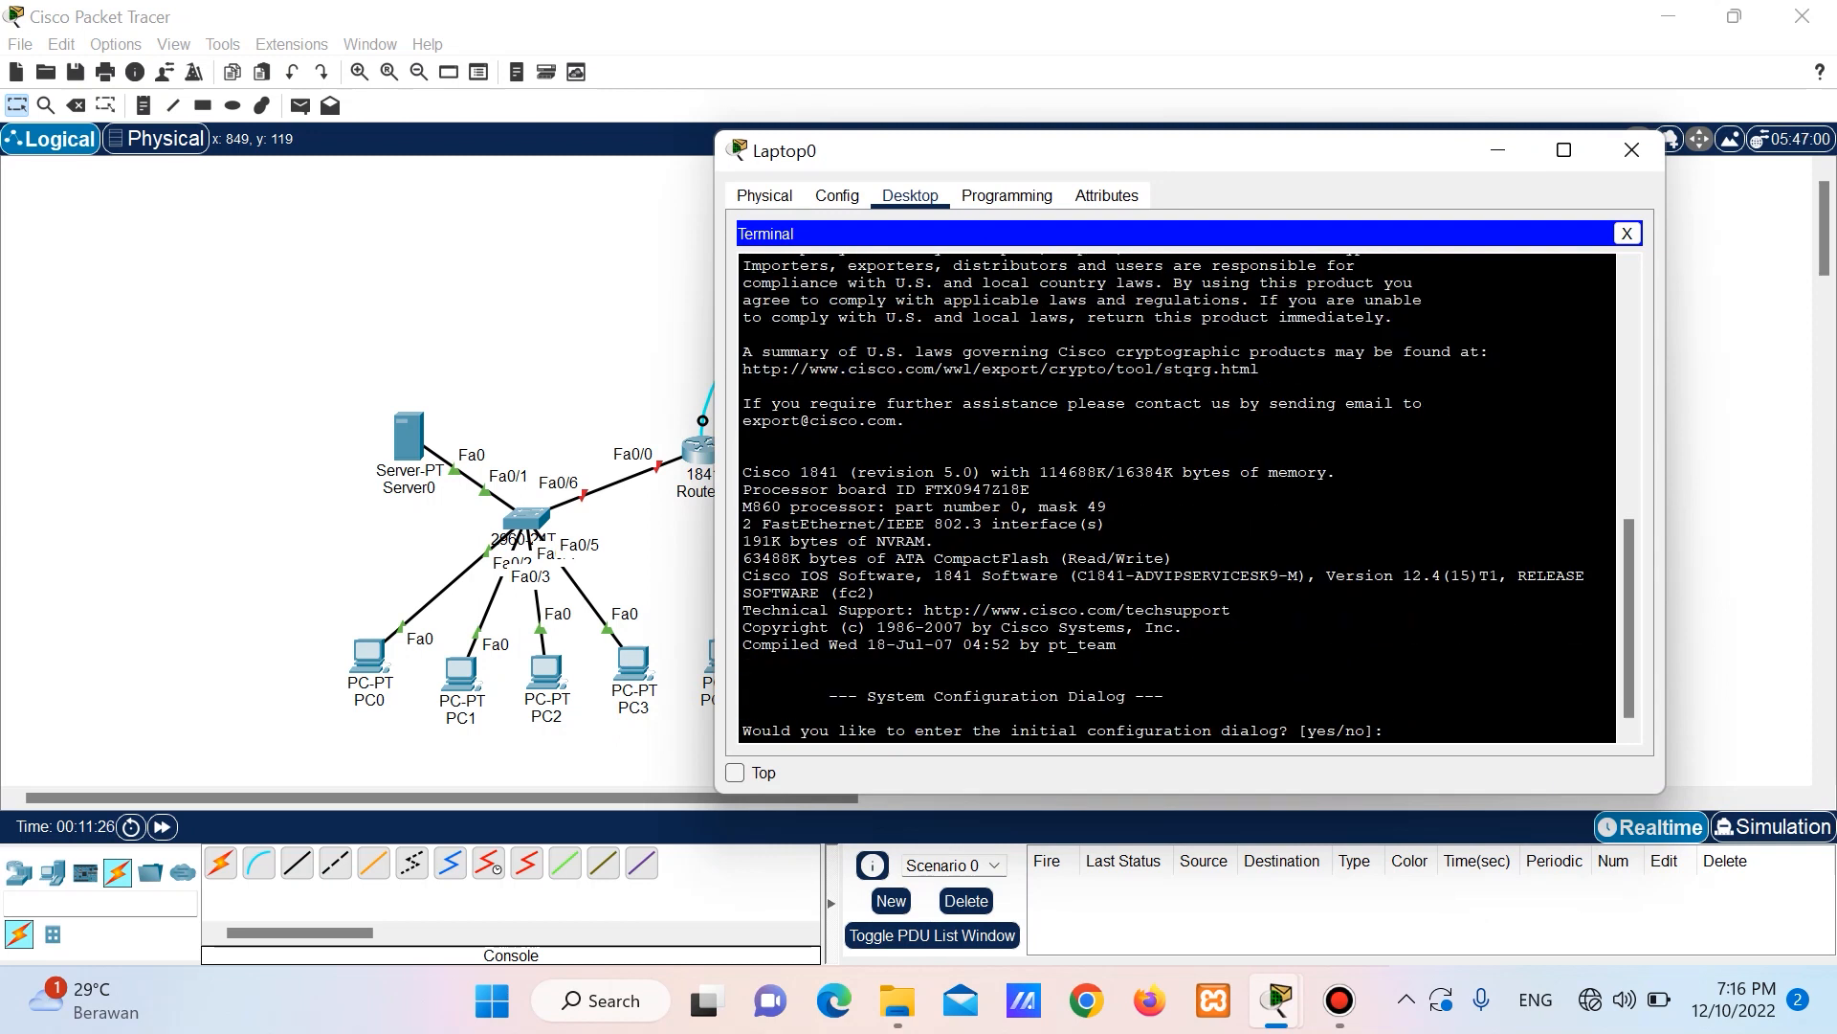
pyautogui.press('Return')
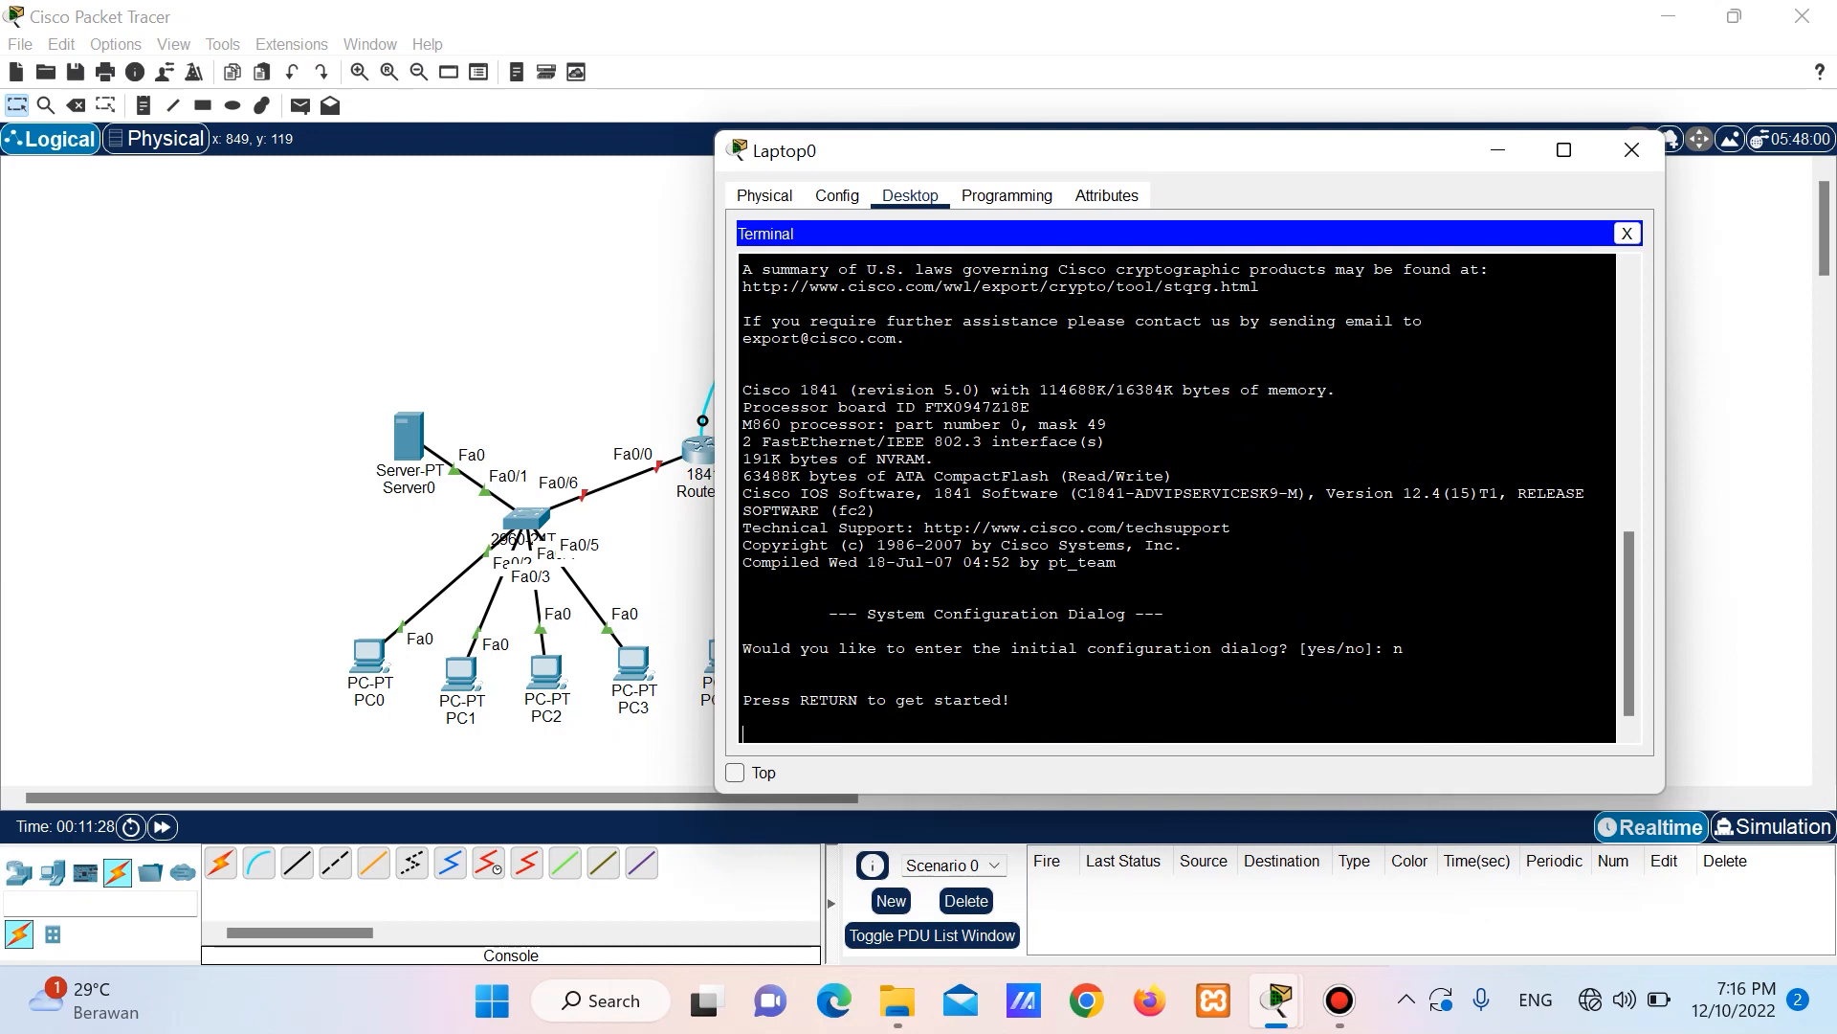
pyautogui.press('Return')
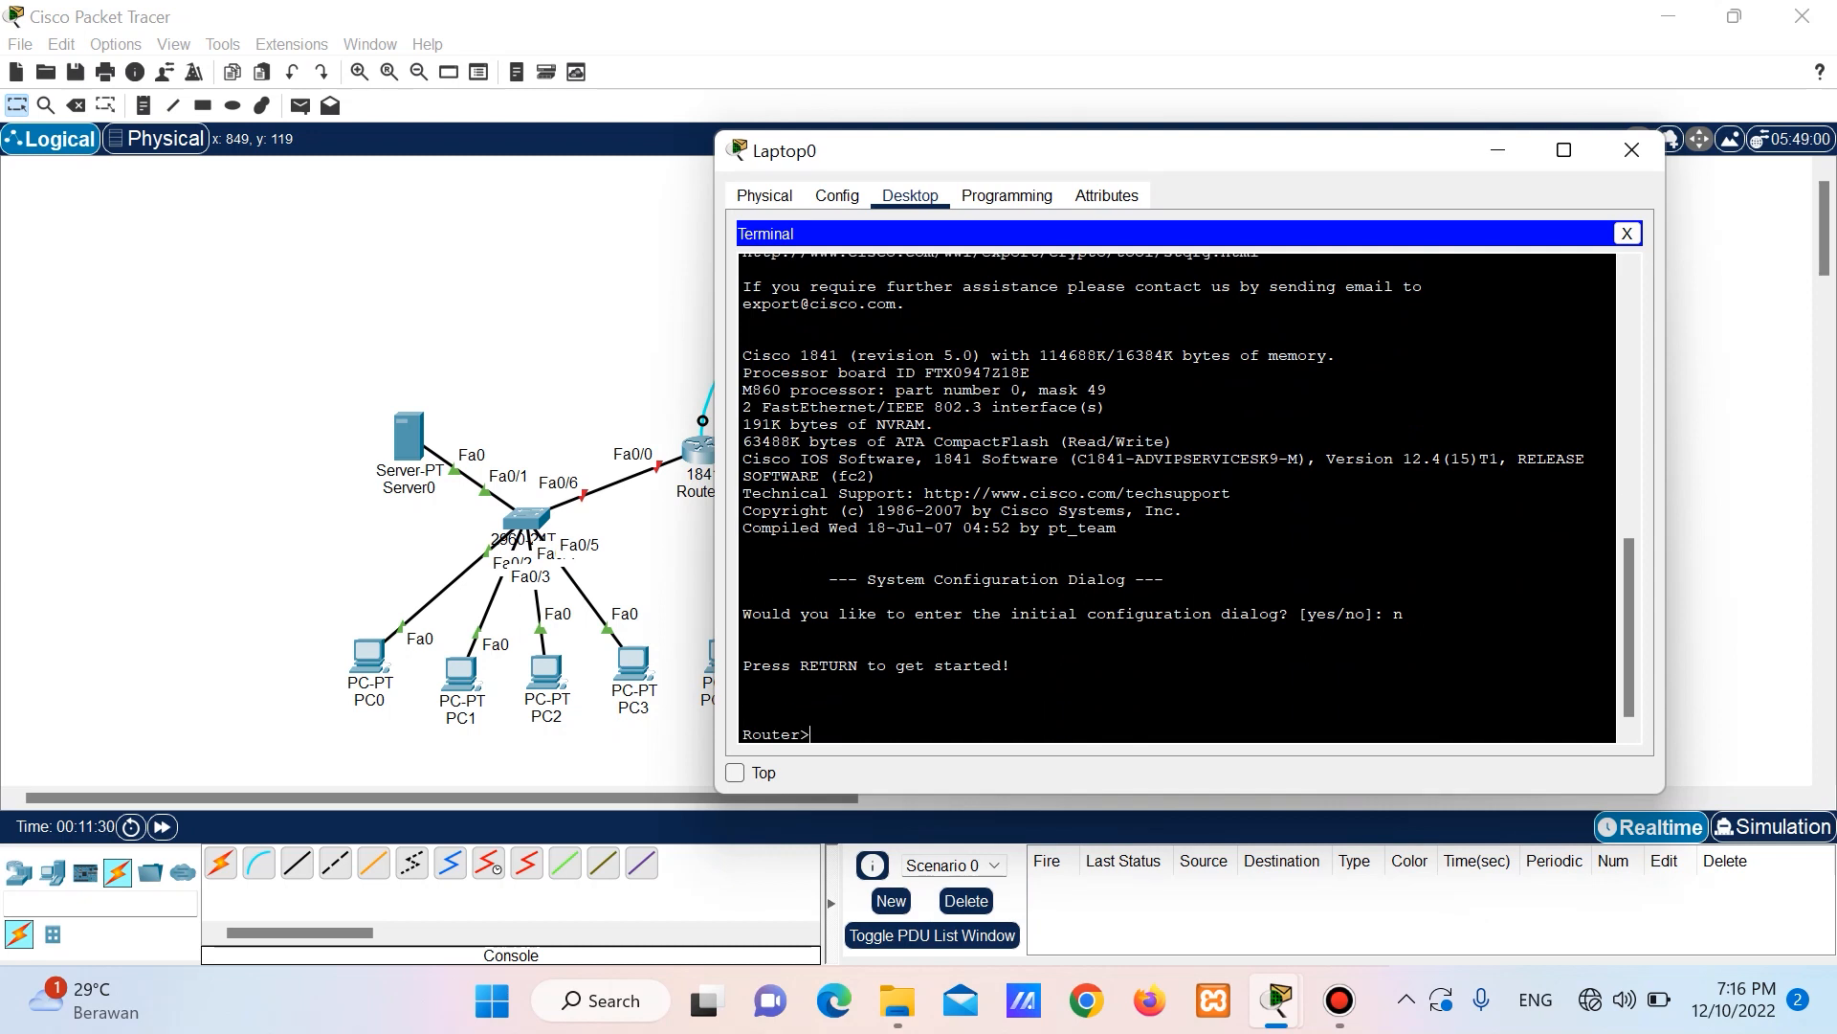
pyautogui.write('enable')
pyautogui.press('Return')
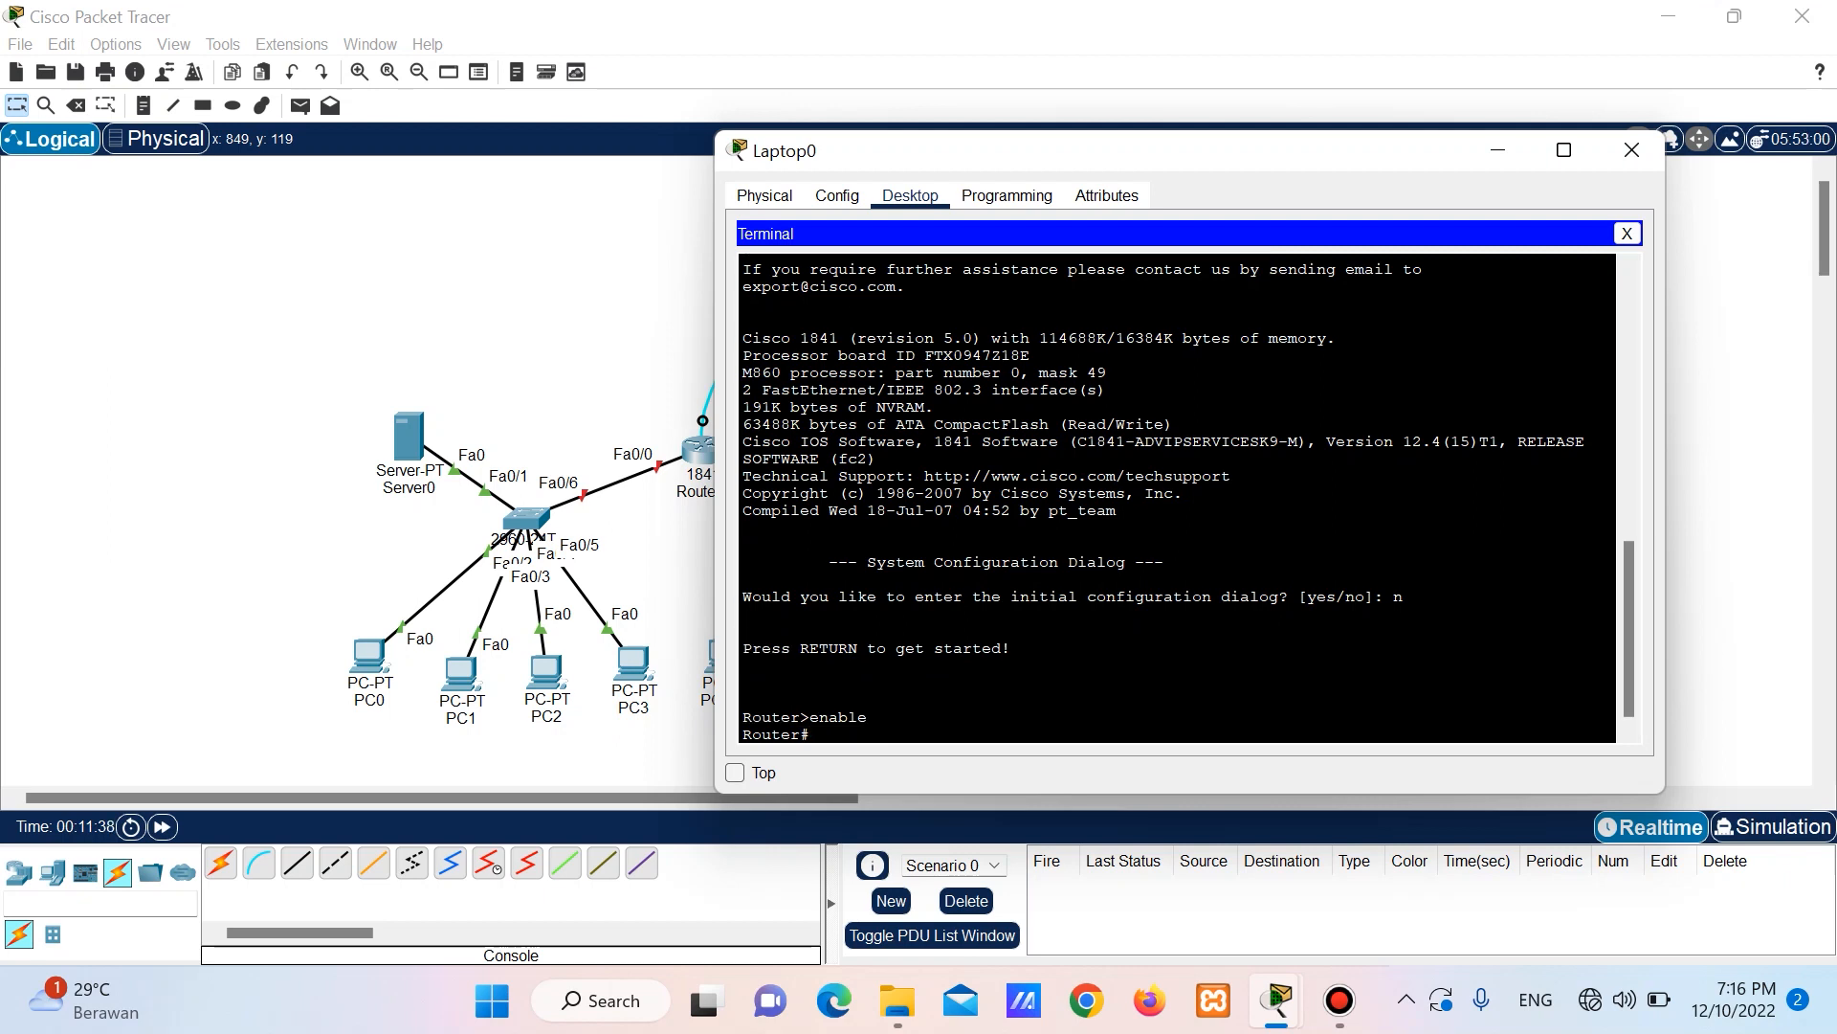
pyautogui.write('conf t')
pyautogui.press('Return')
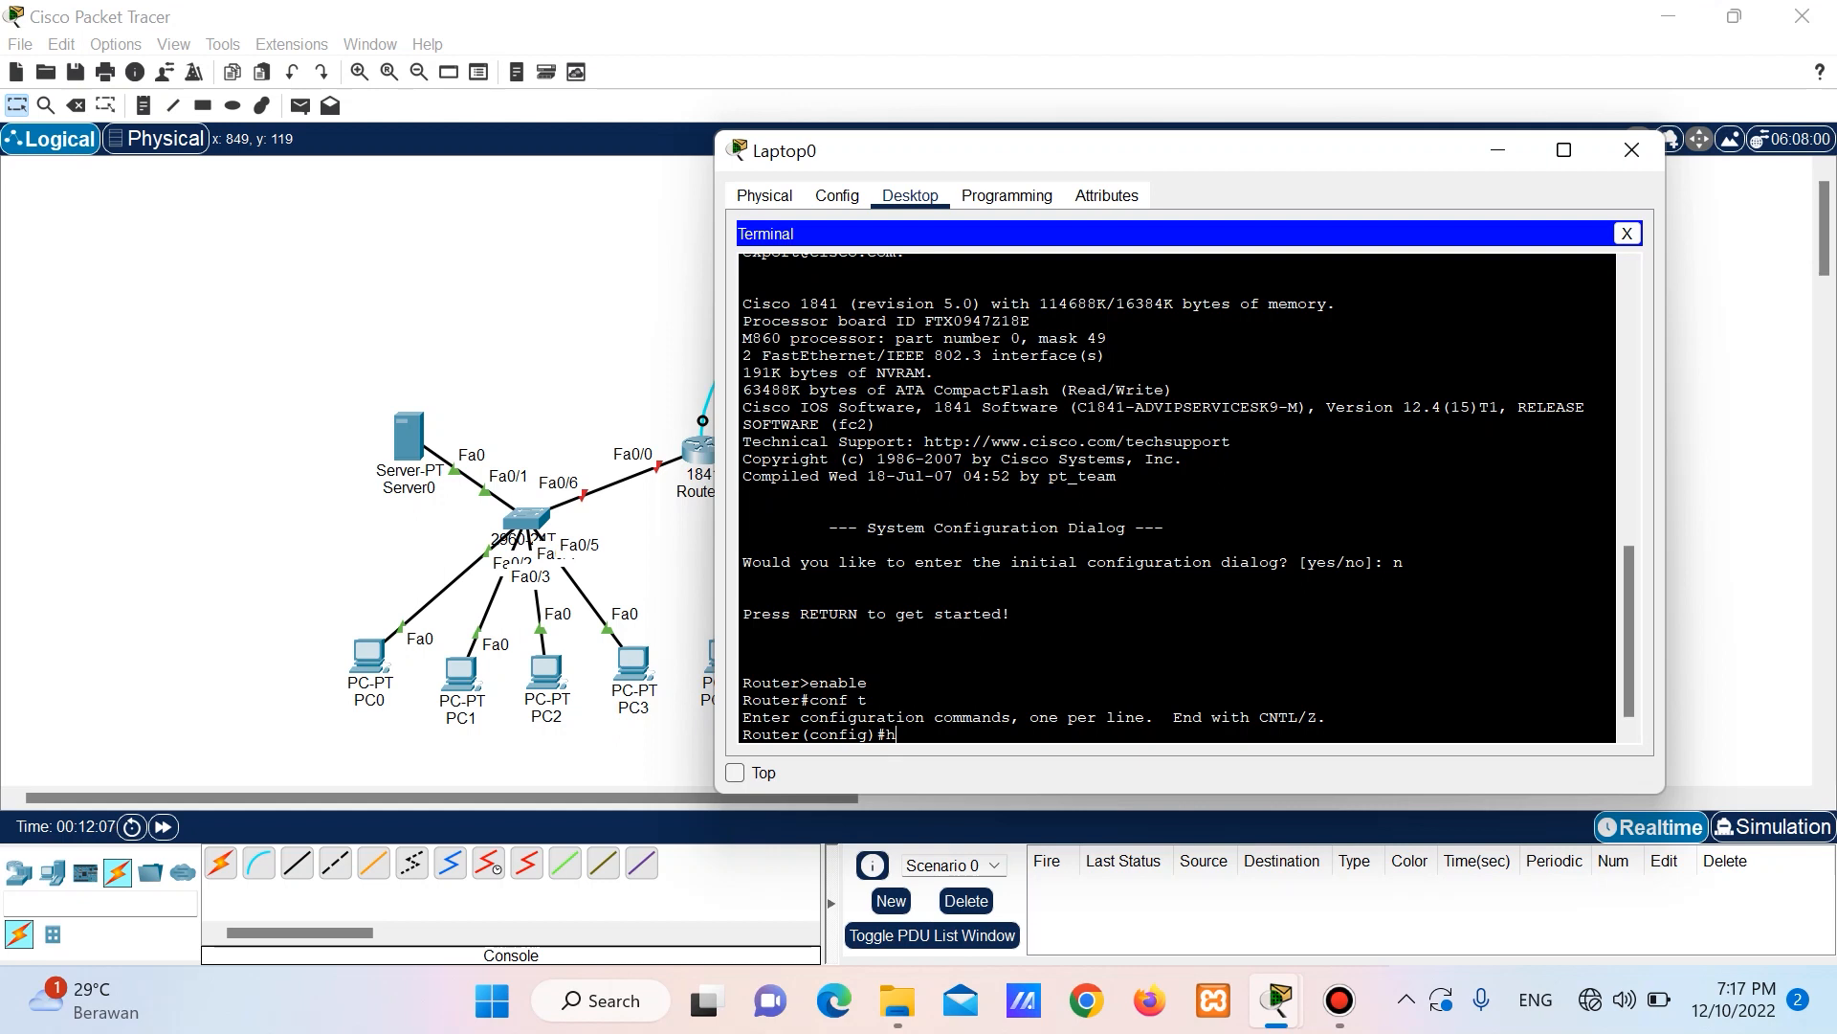
# Rename the router with the hostname command.
pyautogui.write('hostname')
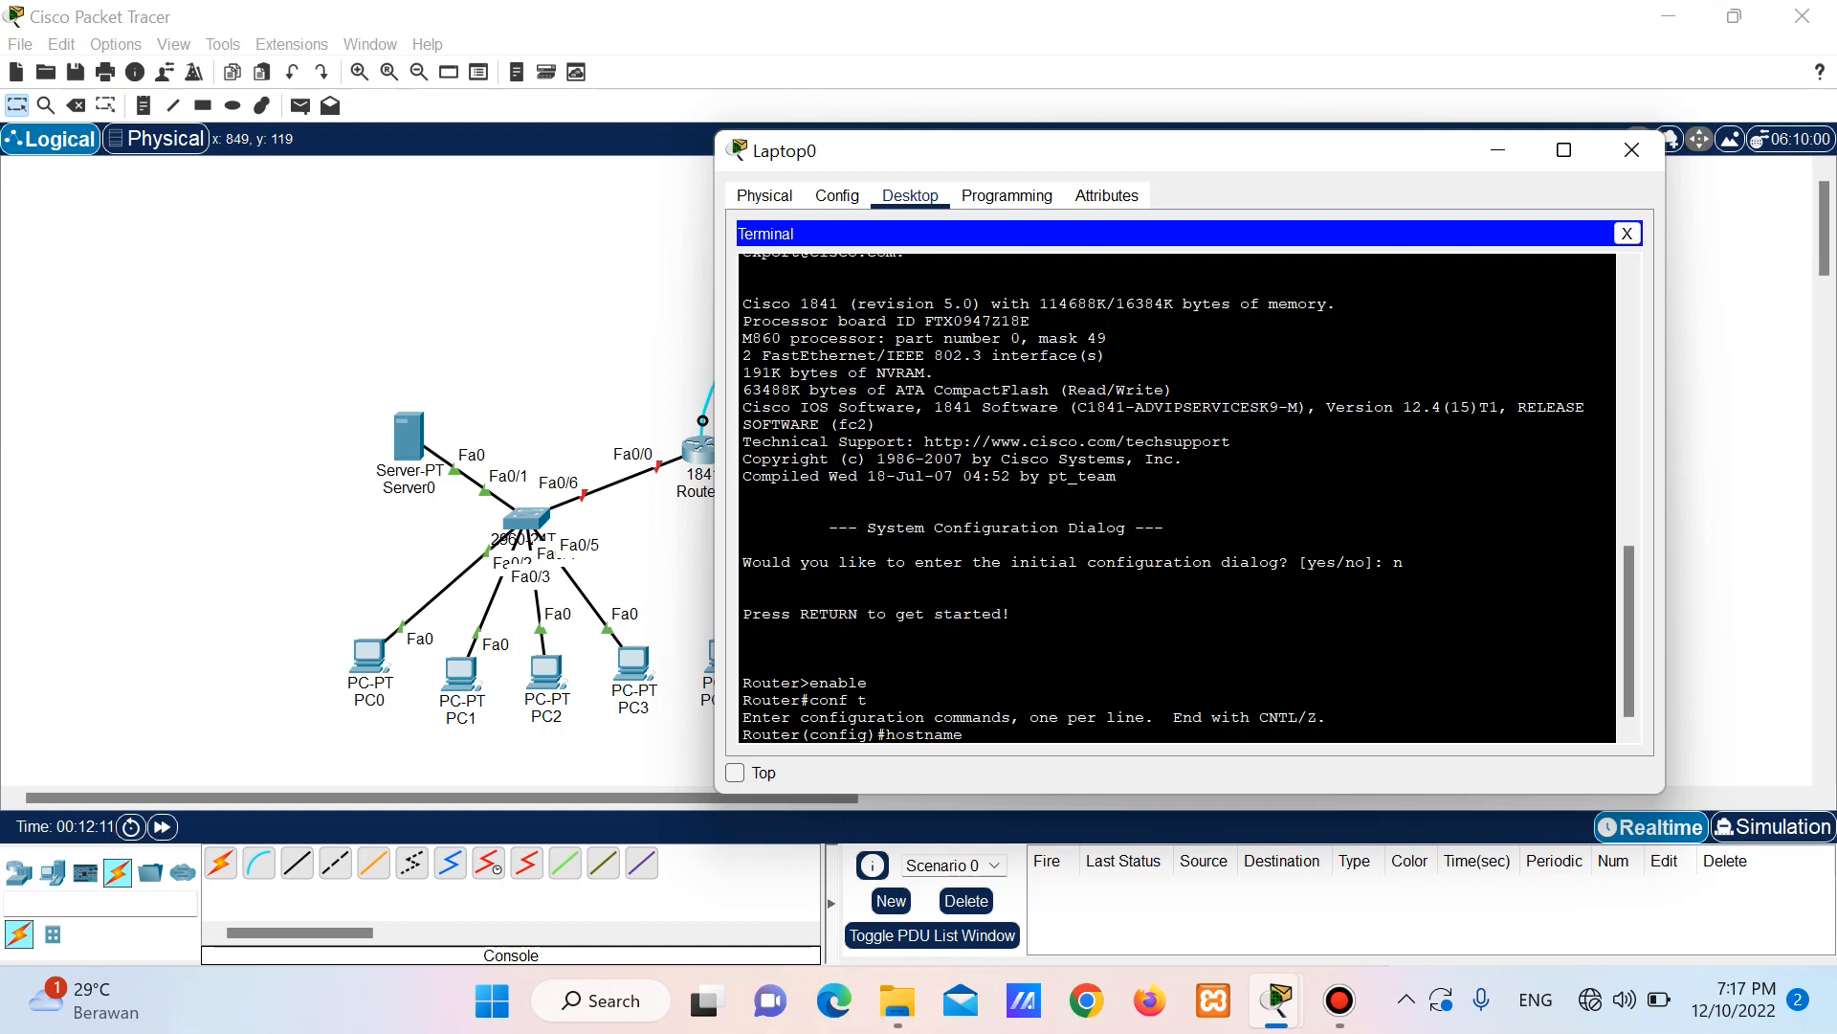
pyautogui.write(' Romi_')
pyautogui.write('Irawan')
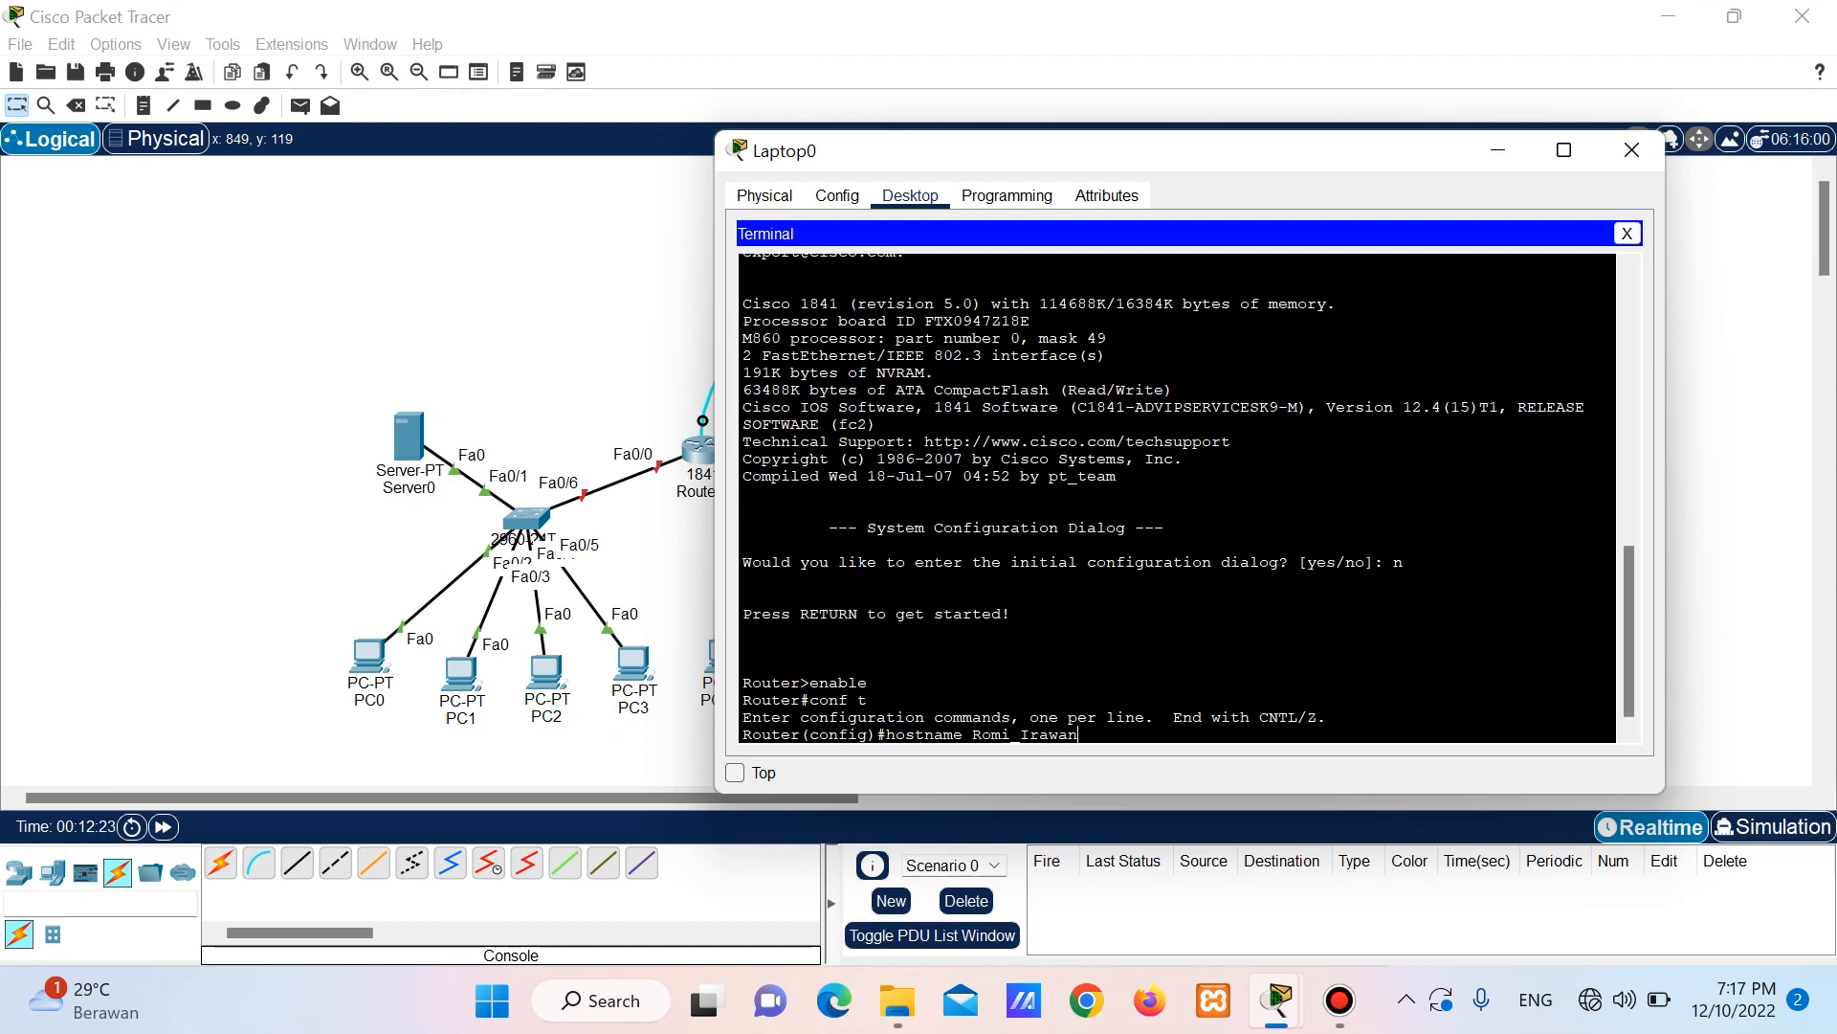
pyautogui.press('Return')
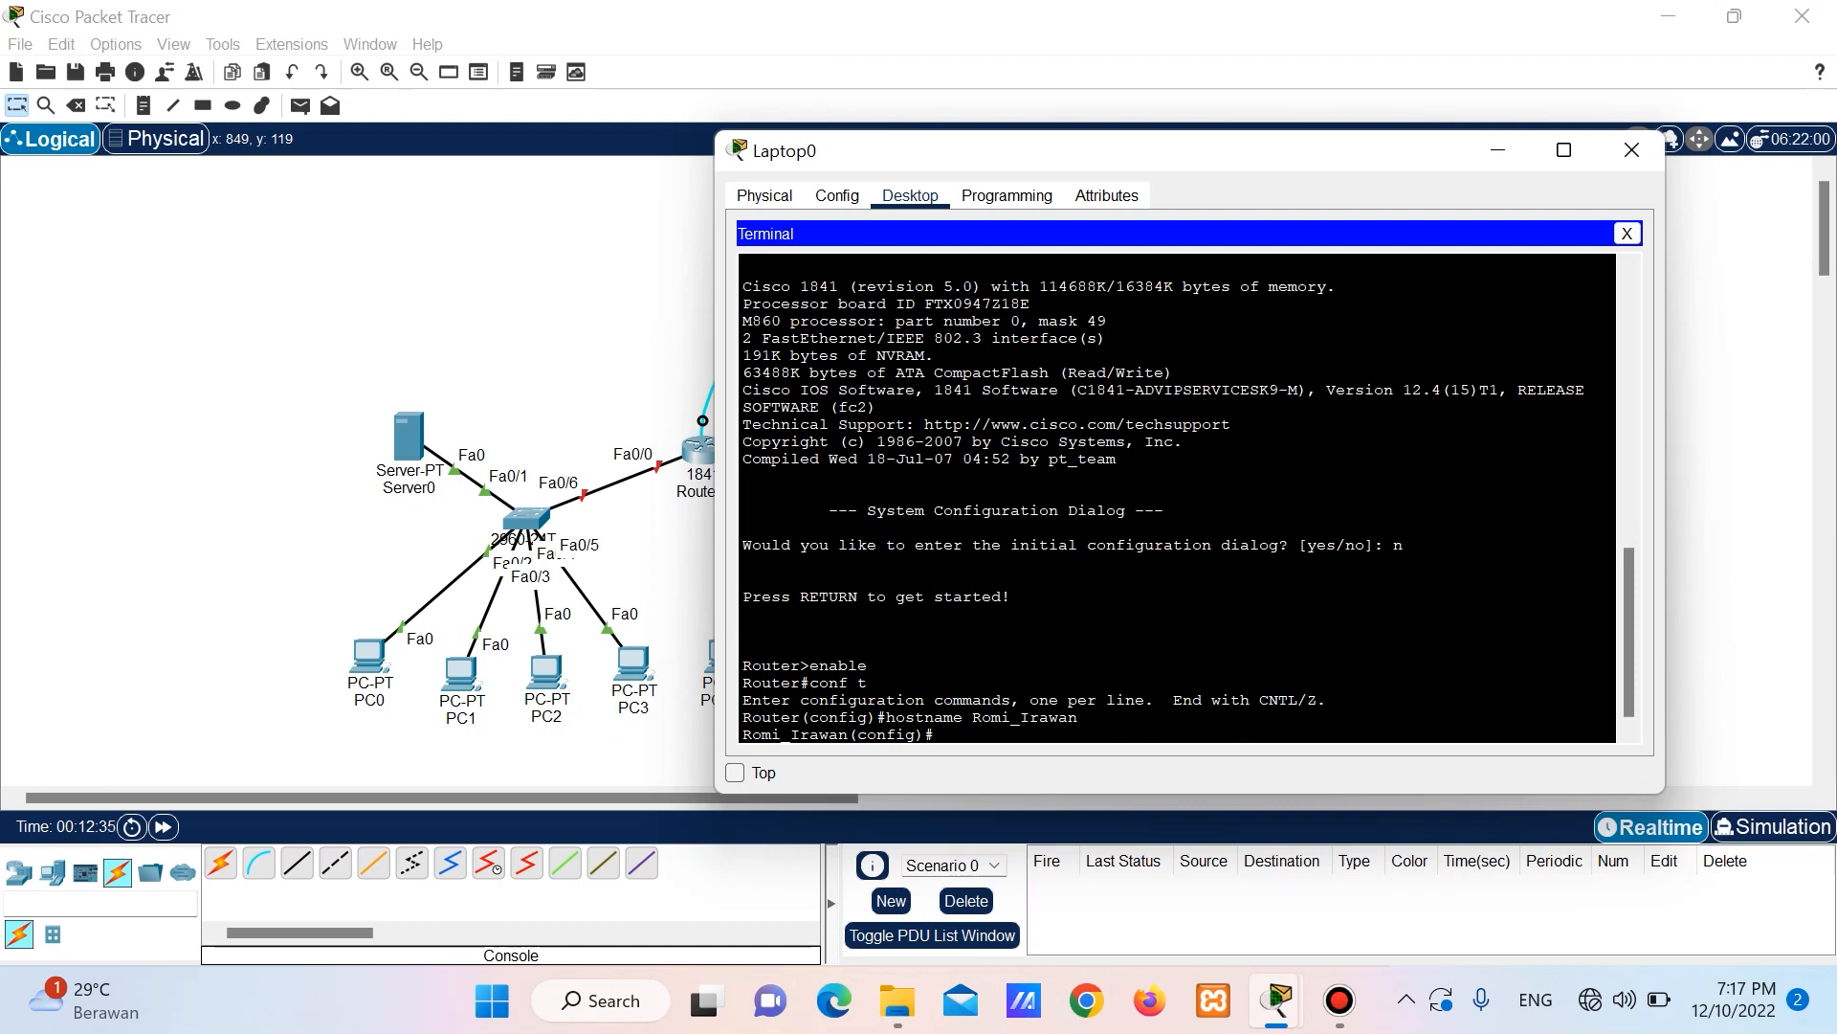
# Enter FastEthernet0/0 configuration and enable the interface with no shut.
pyautogui.write('iter')
pyautogui.press('BackSpace')
pyautogui.press('BackSpace')
pyautogui.write('nterface FA')
pyautogui.press('BackSpace')
pyautogui.press('BackSpace')
pyautogui.write('fa')
pyautogui.press('Tab')
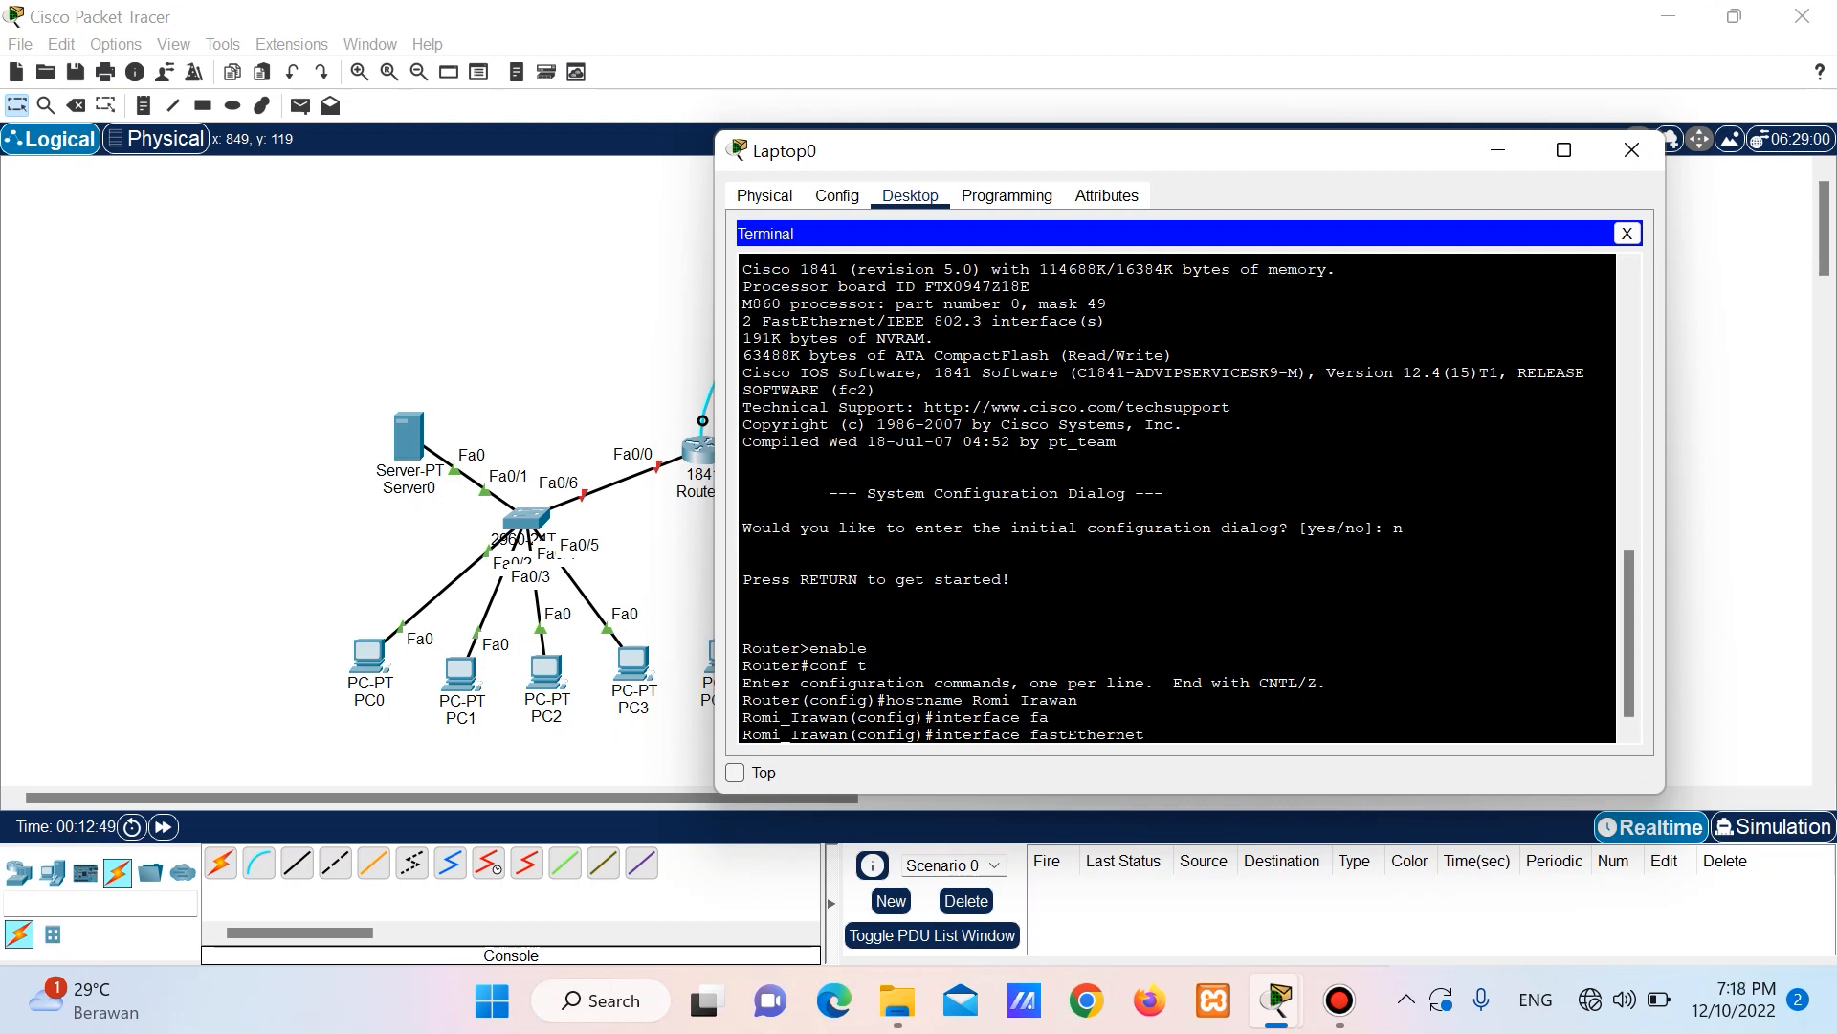
pyautogui.write('0/0')
pyautogui.press('Return')
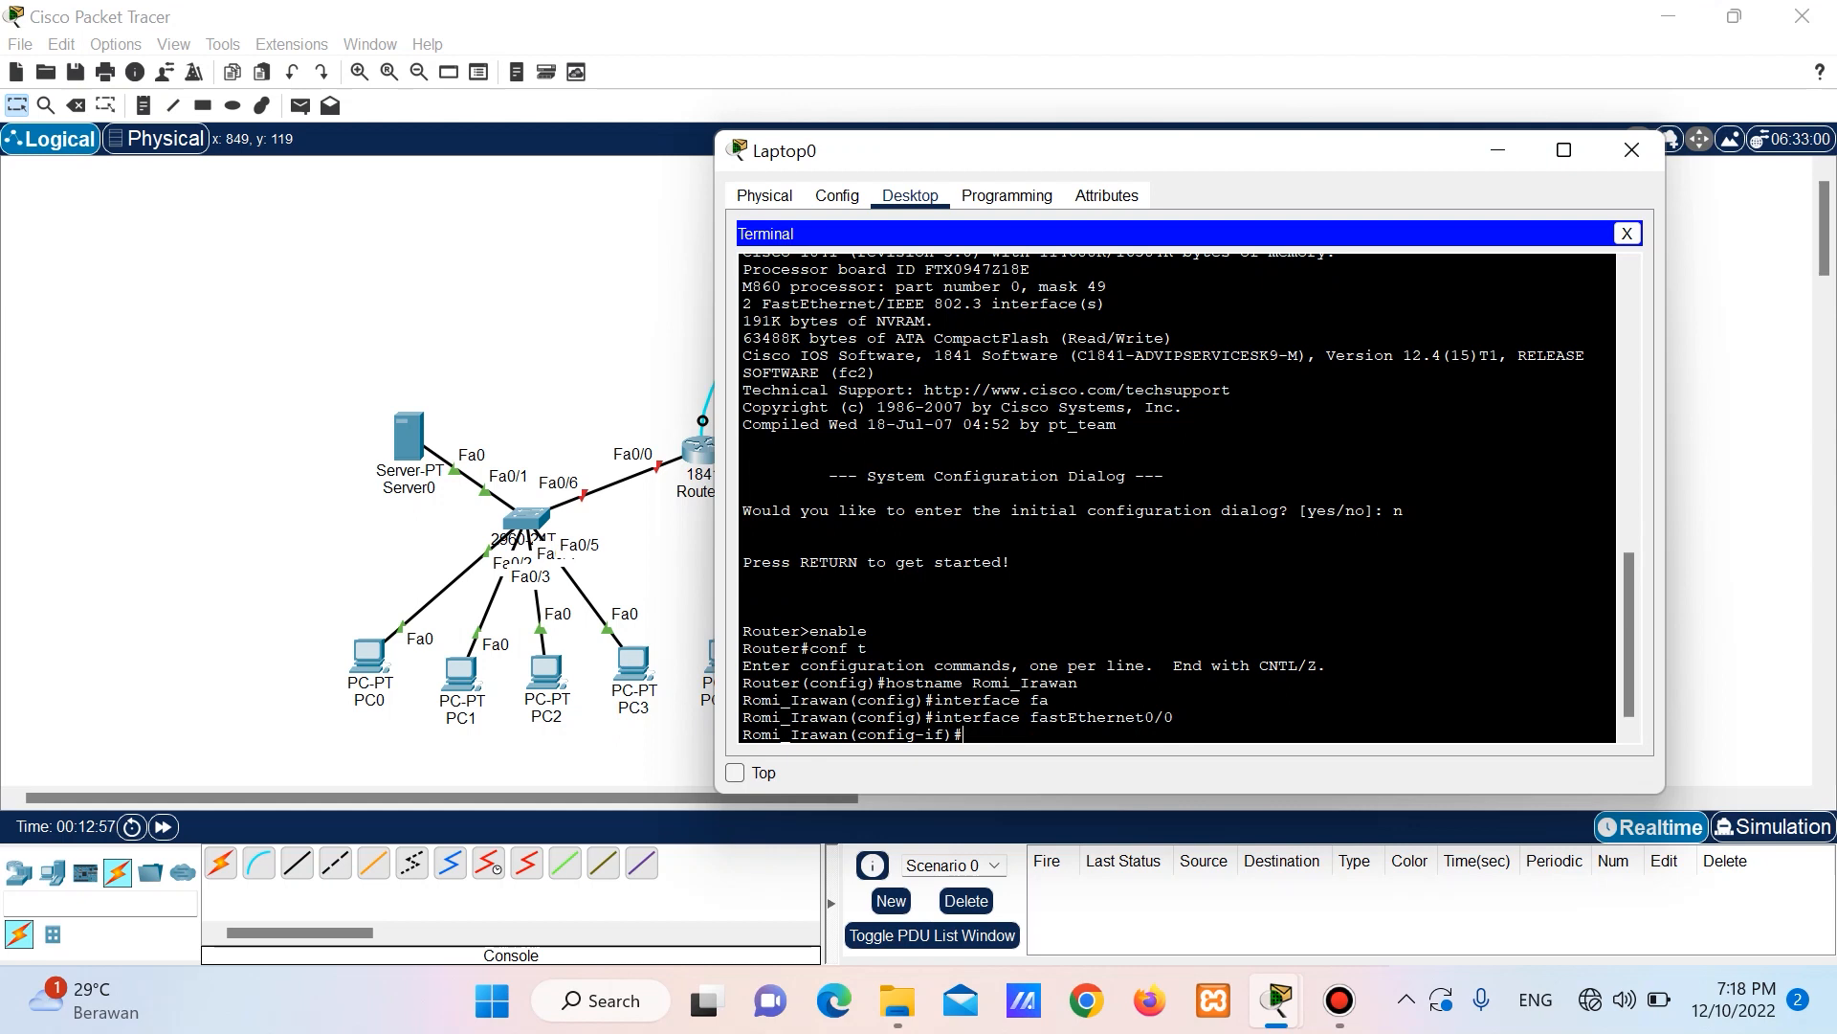
pyautogui.write('no shut')
pyautogui.press('Return')
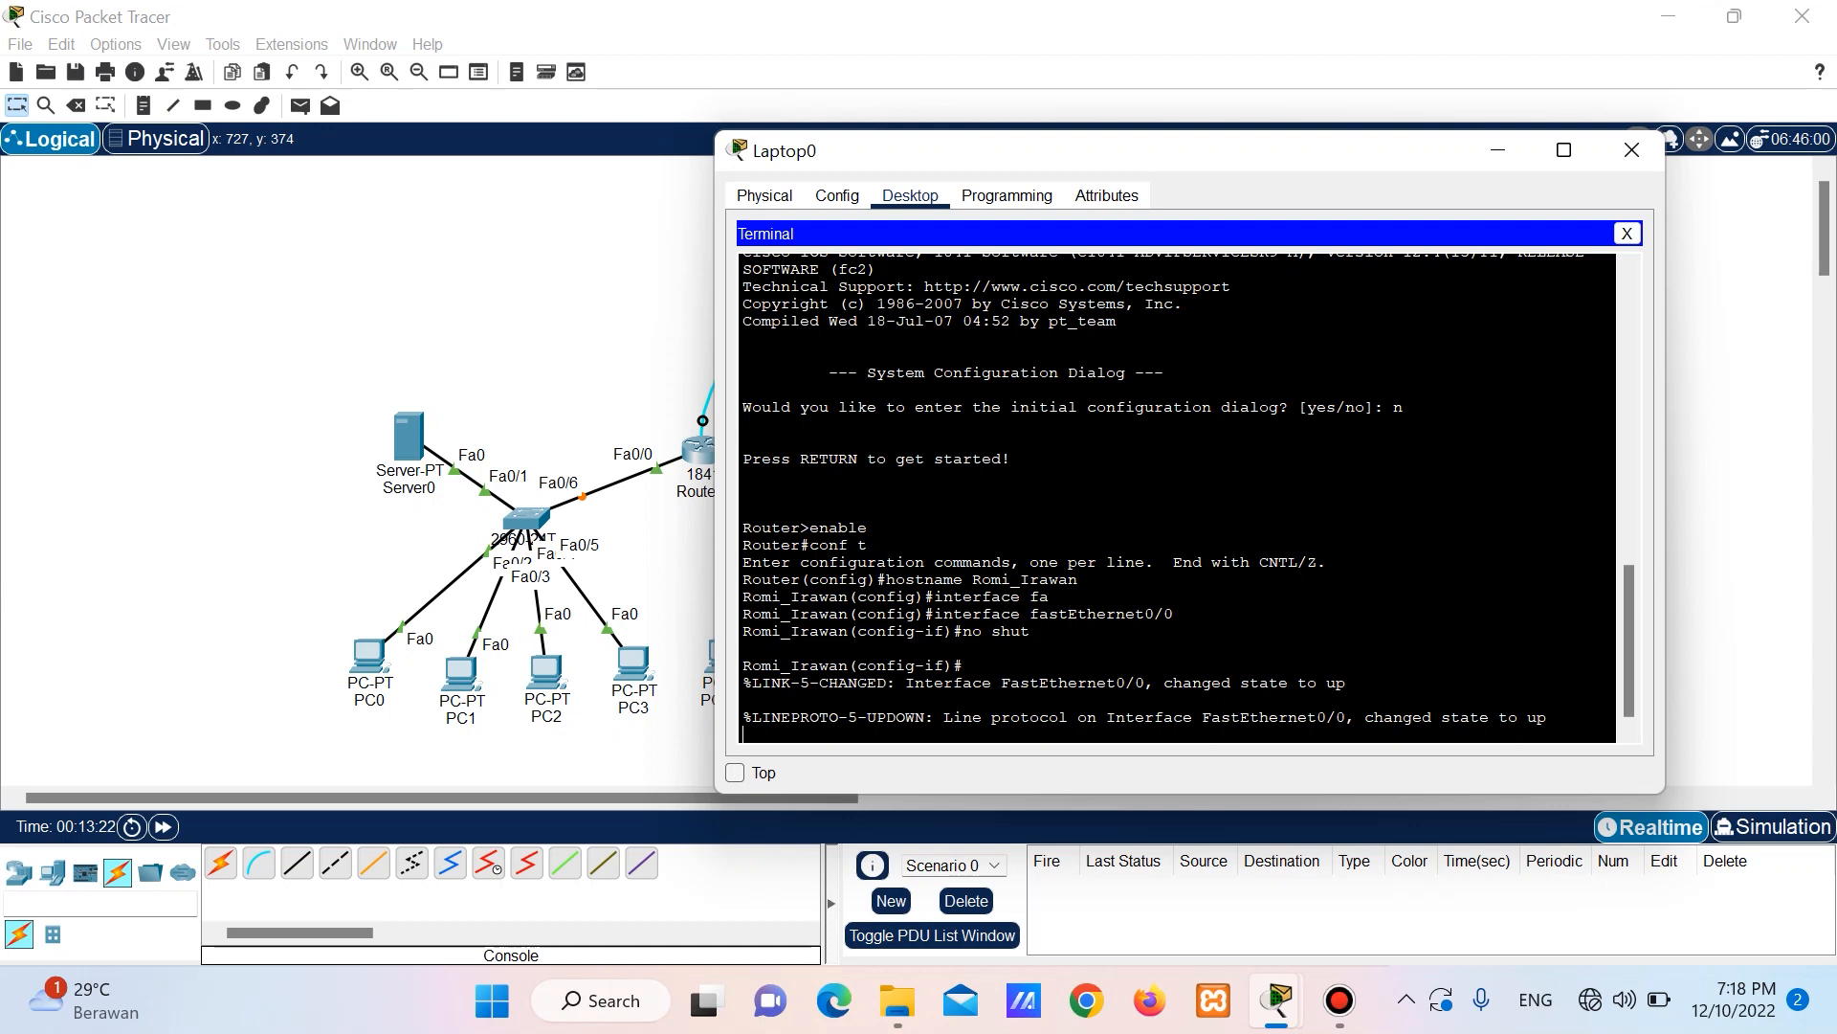
pyautogui.press('Return')
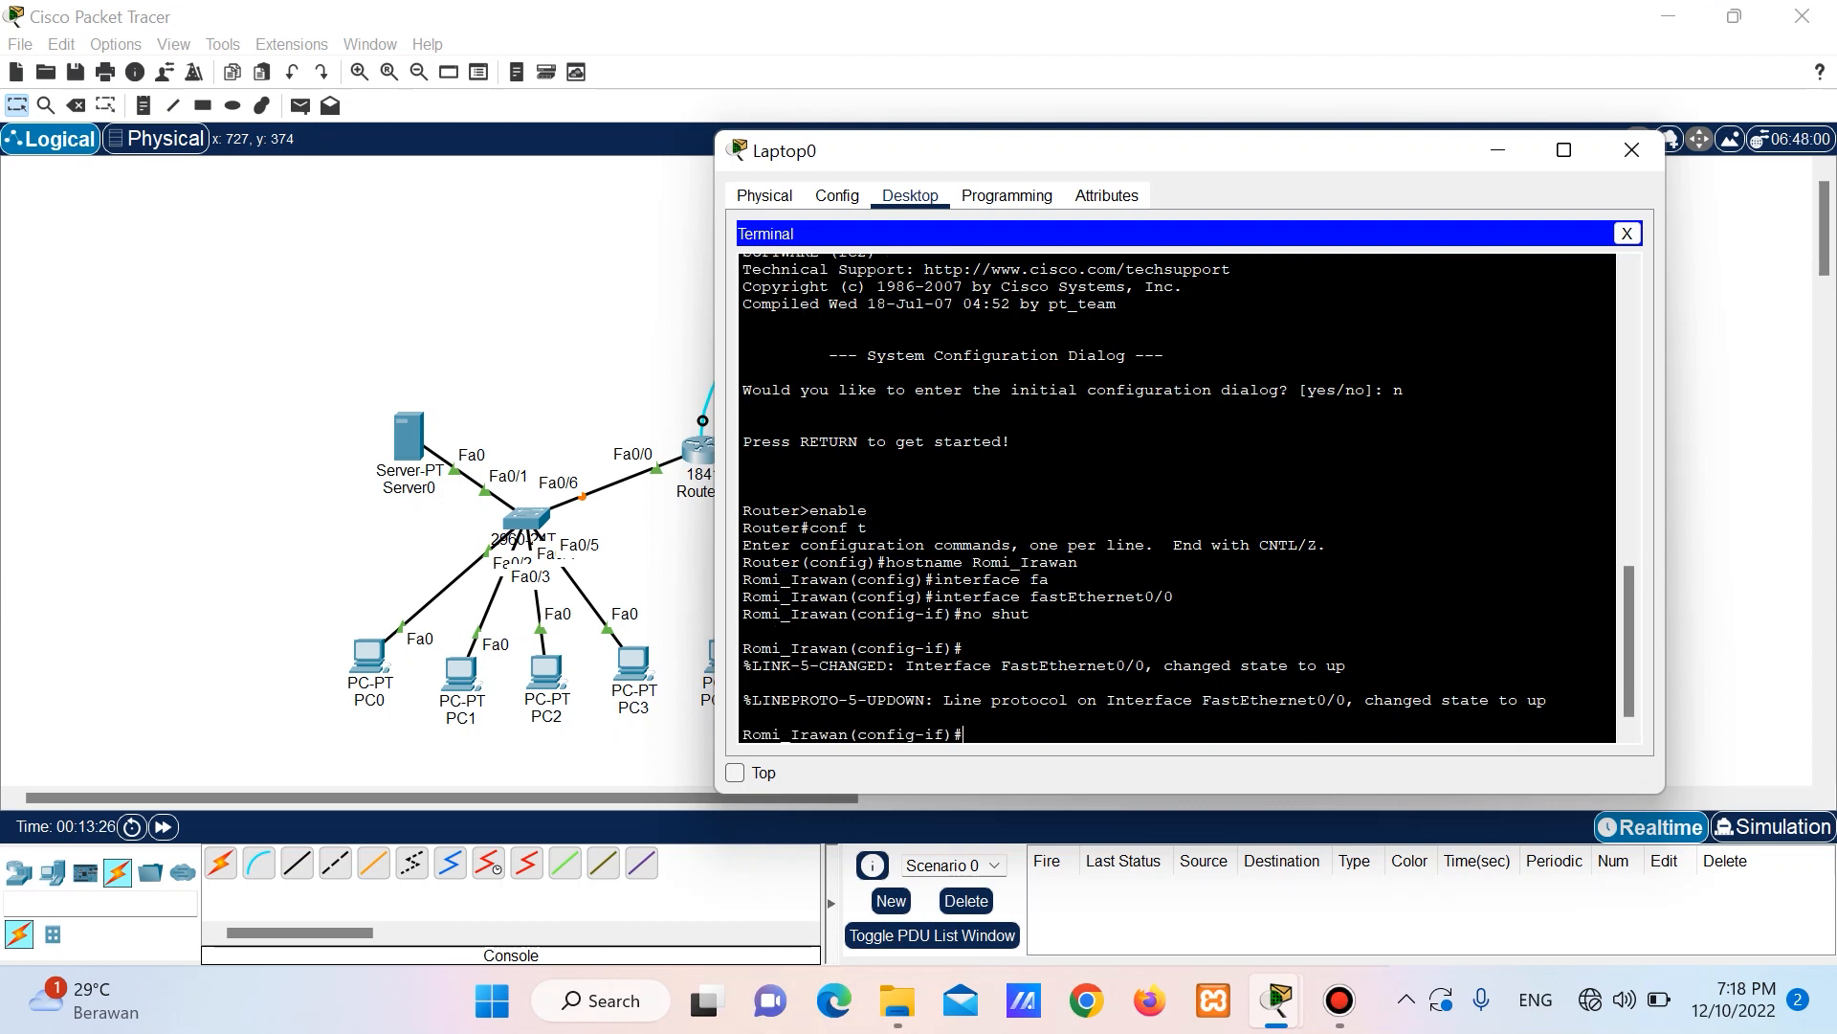
# Assign FastEthernet0/0 the address 192.168.0.6 with mask 255.255.255.248, then exit interface mode.
pyautogui.write('ip addres 192.168.0.6 255.255.')
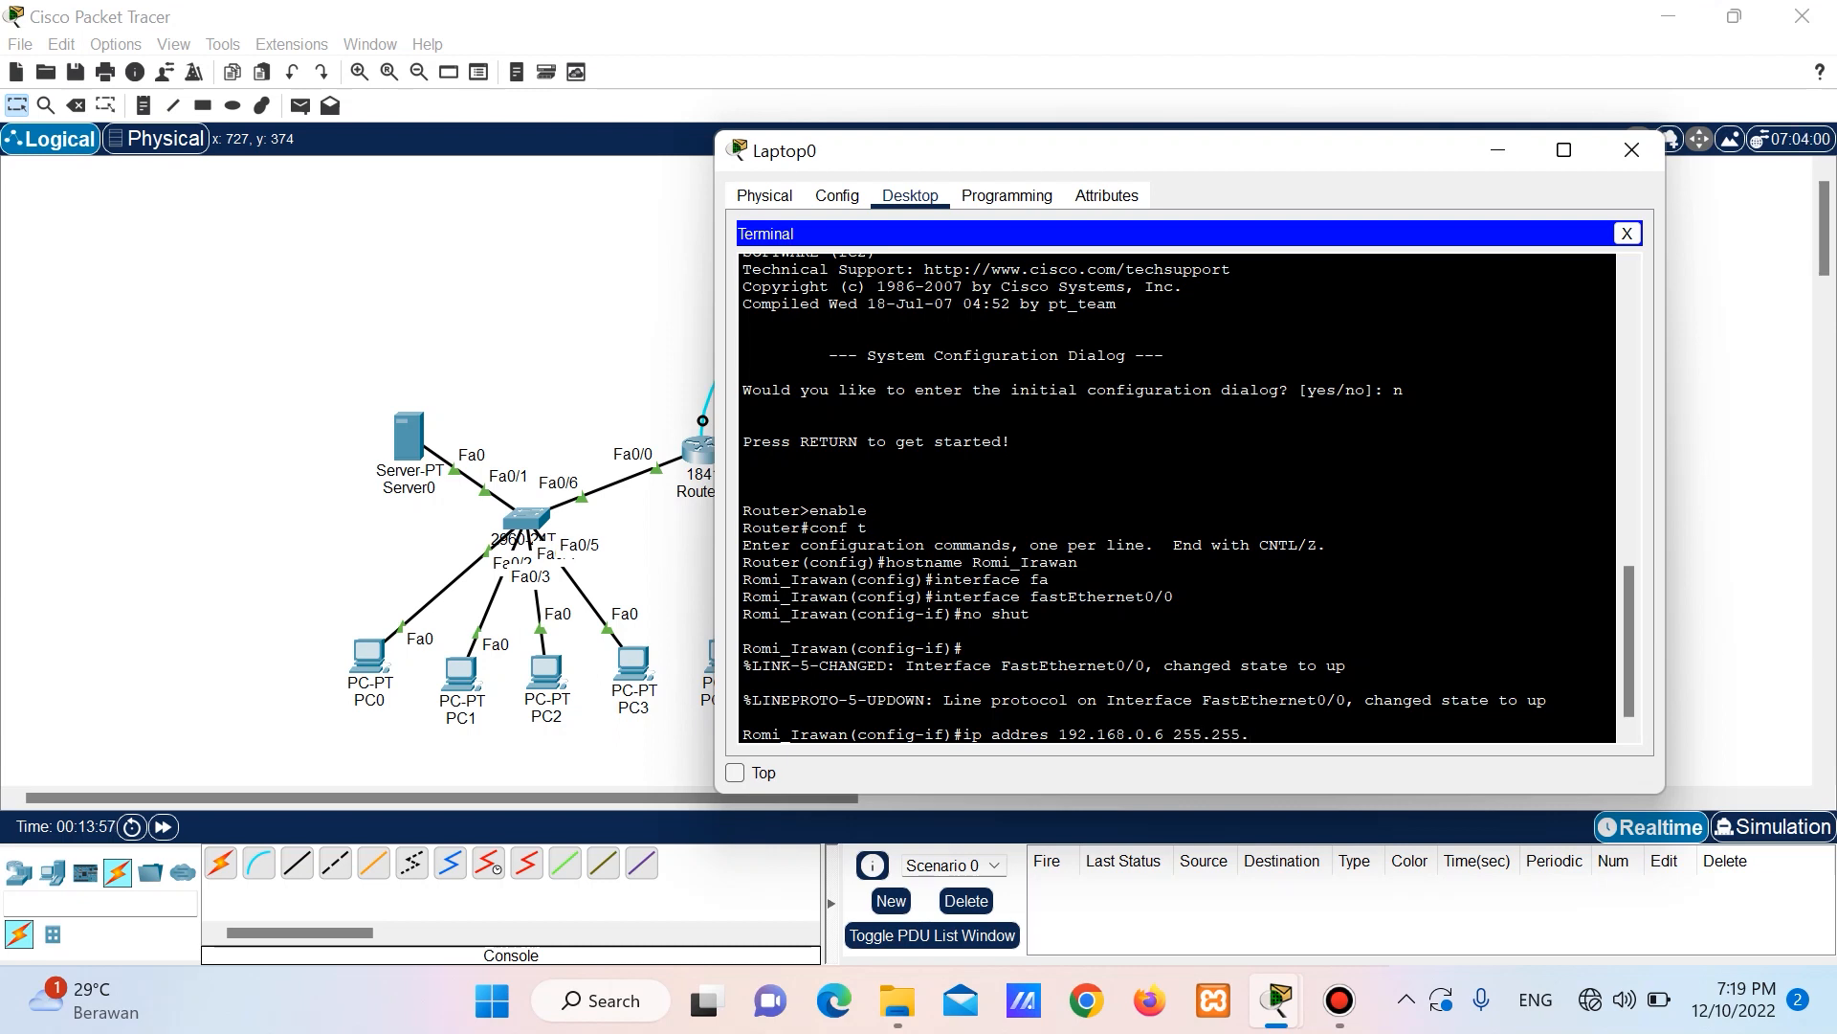
pyautogui.write('255.248')
pyautogui.press('Return')
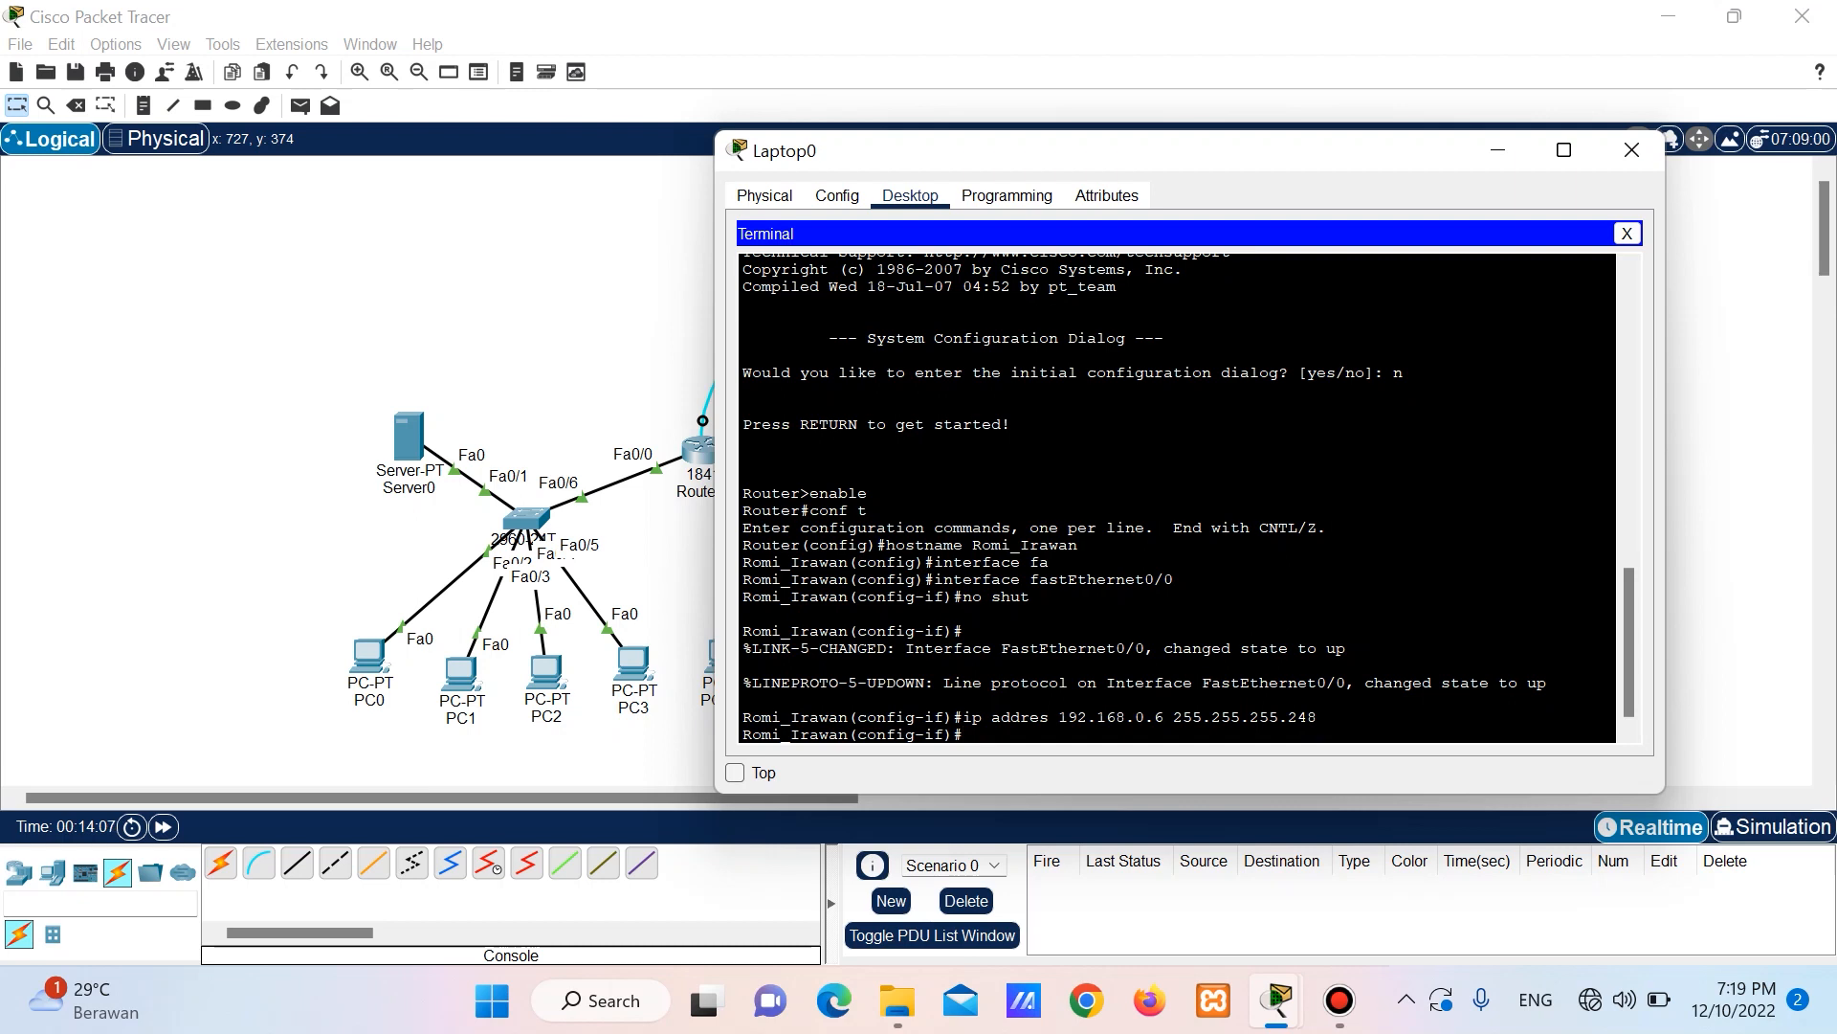
pyautogui.write('exit')
pyautogui.press('Return')
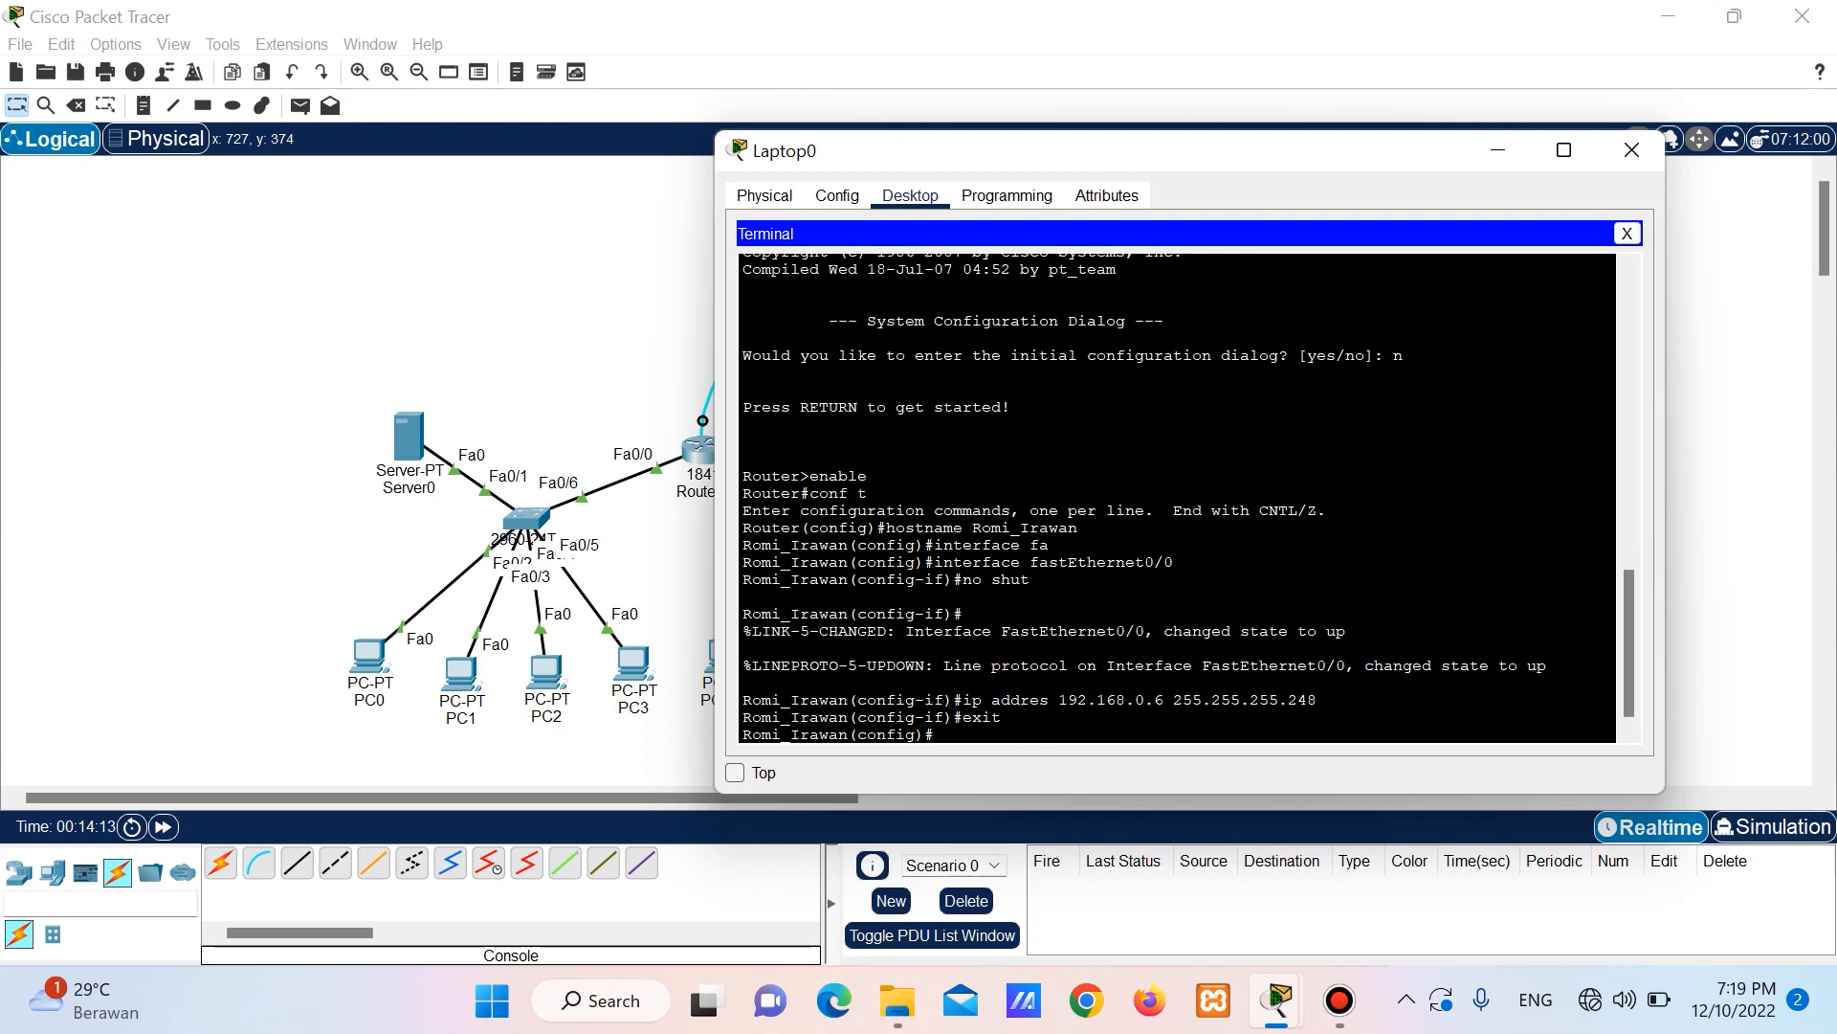
pyautogui.press('Up')
pyautogui.press('Up')
pyautogui.press('Up')
pyautogui.press('Up')
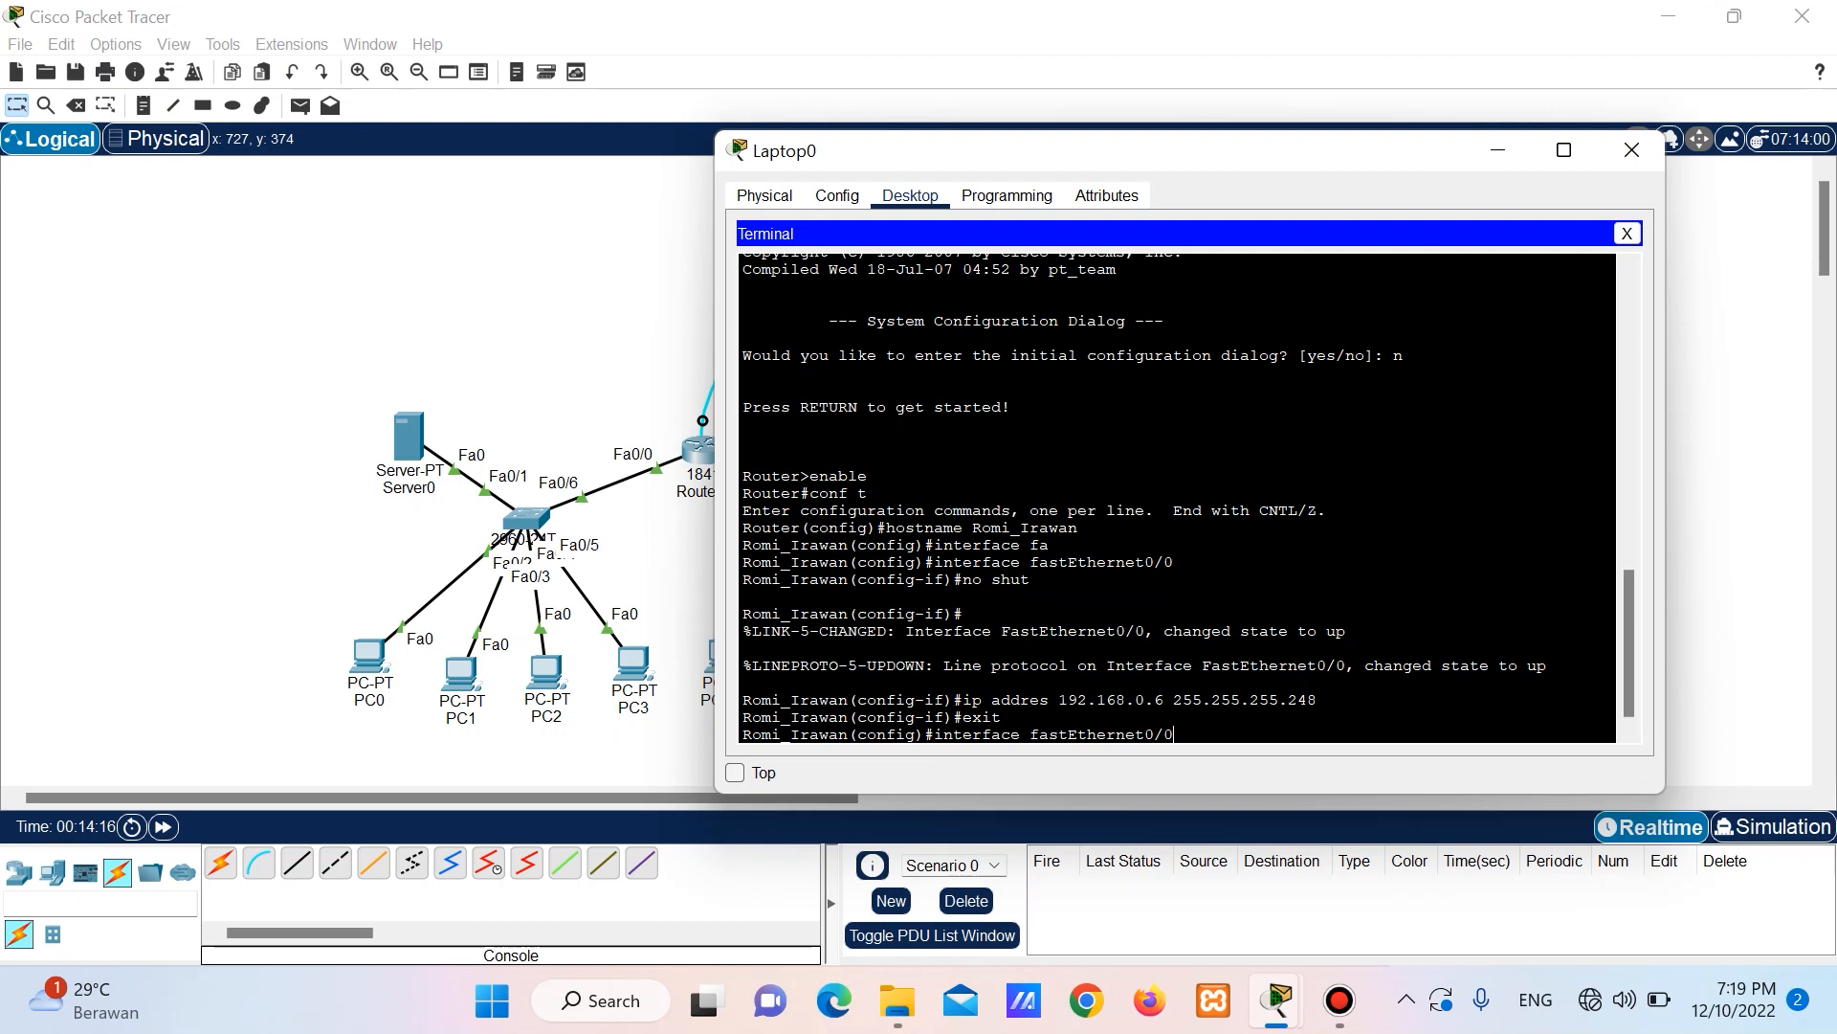
# Enter FastEthernet0/1 configuration and enable the interface with no shut.
pyautogui.press('BackSpace')
pyautogui.write('1')
pyautogui.press('Return')
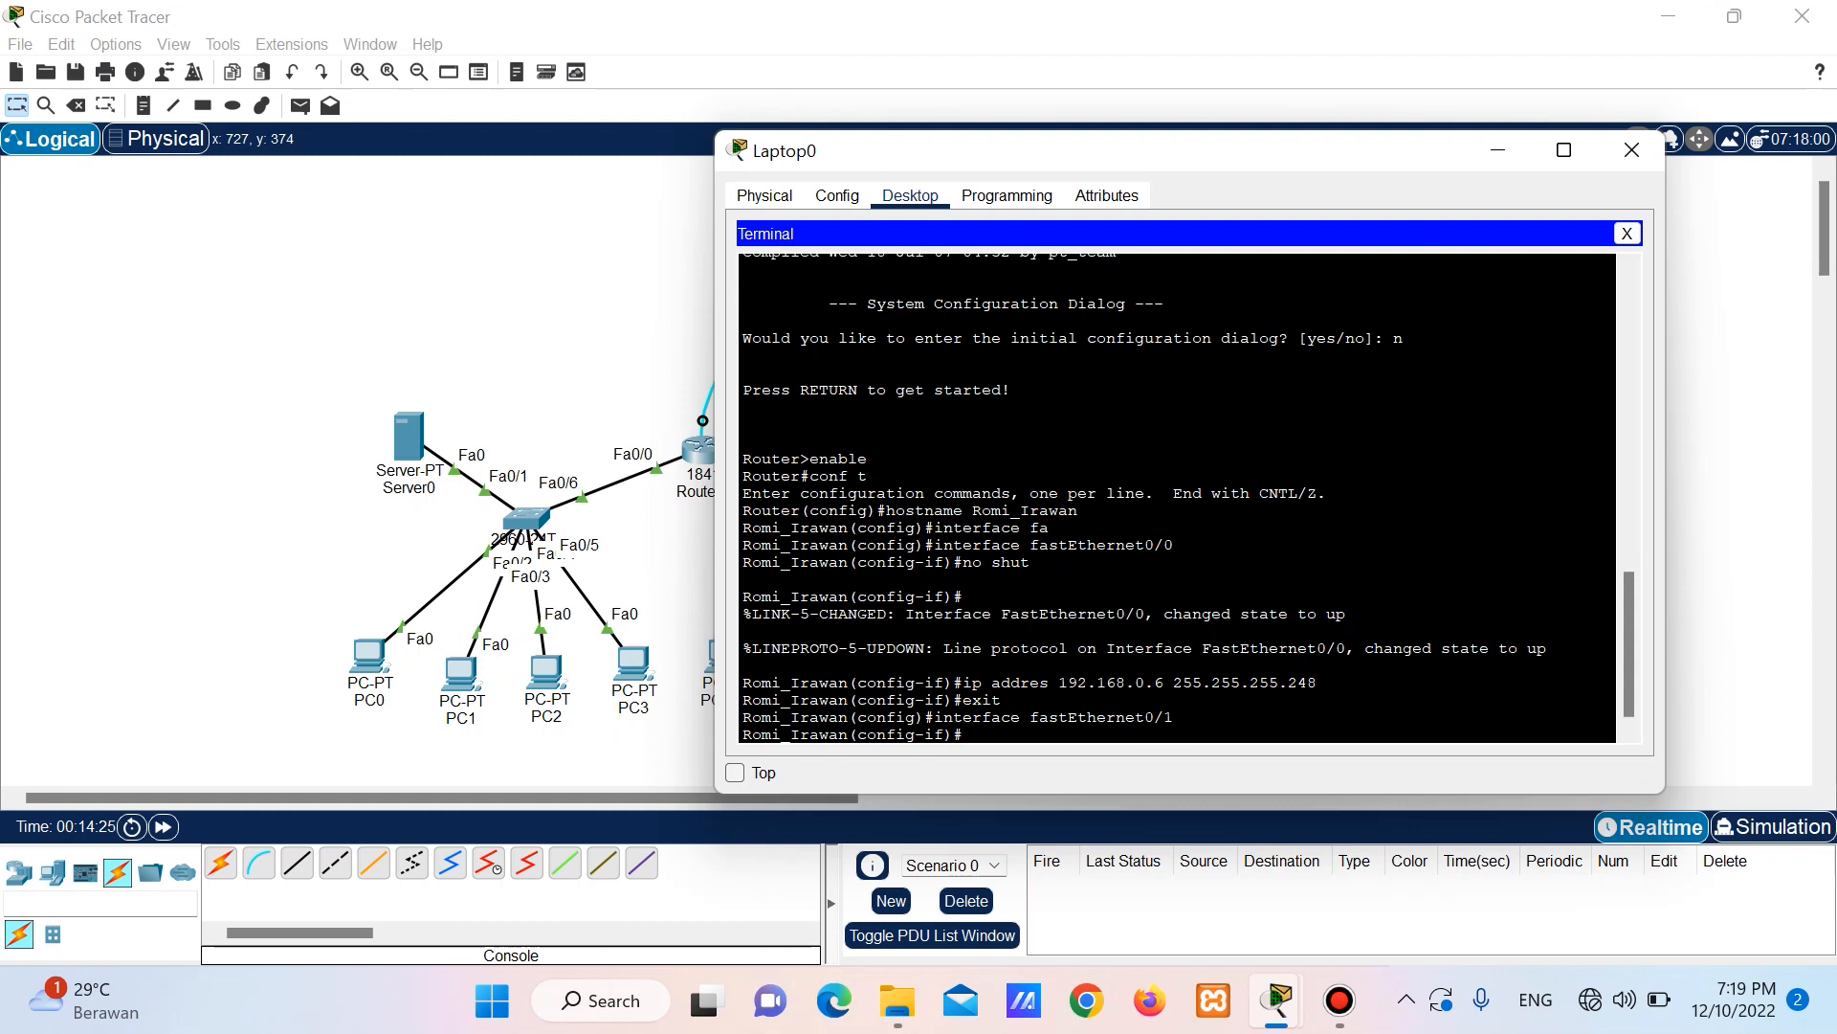
pyautogui.write('no shut')
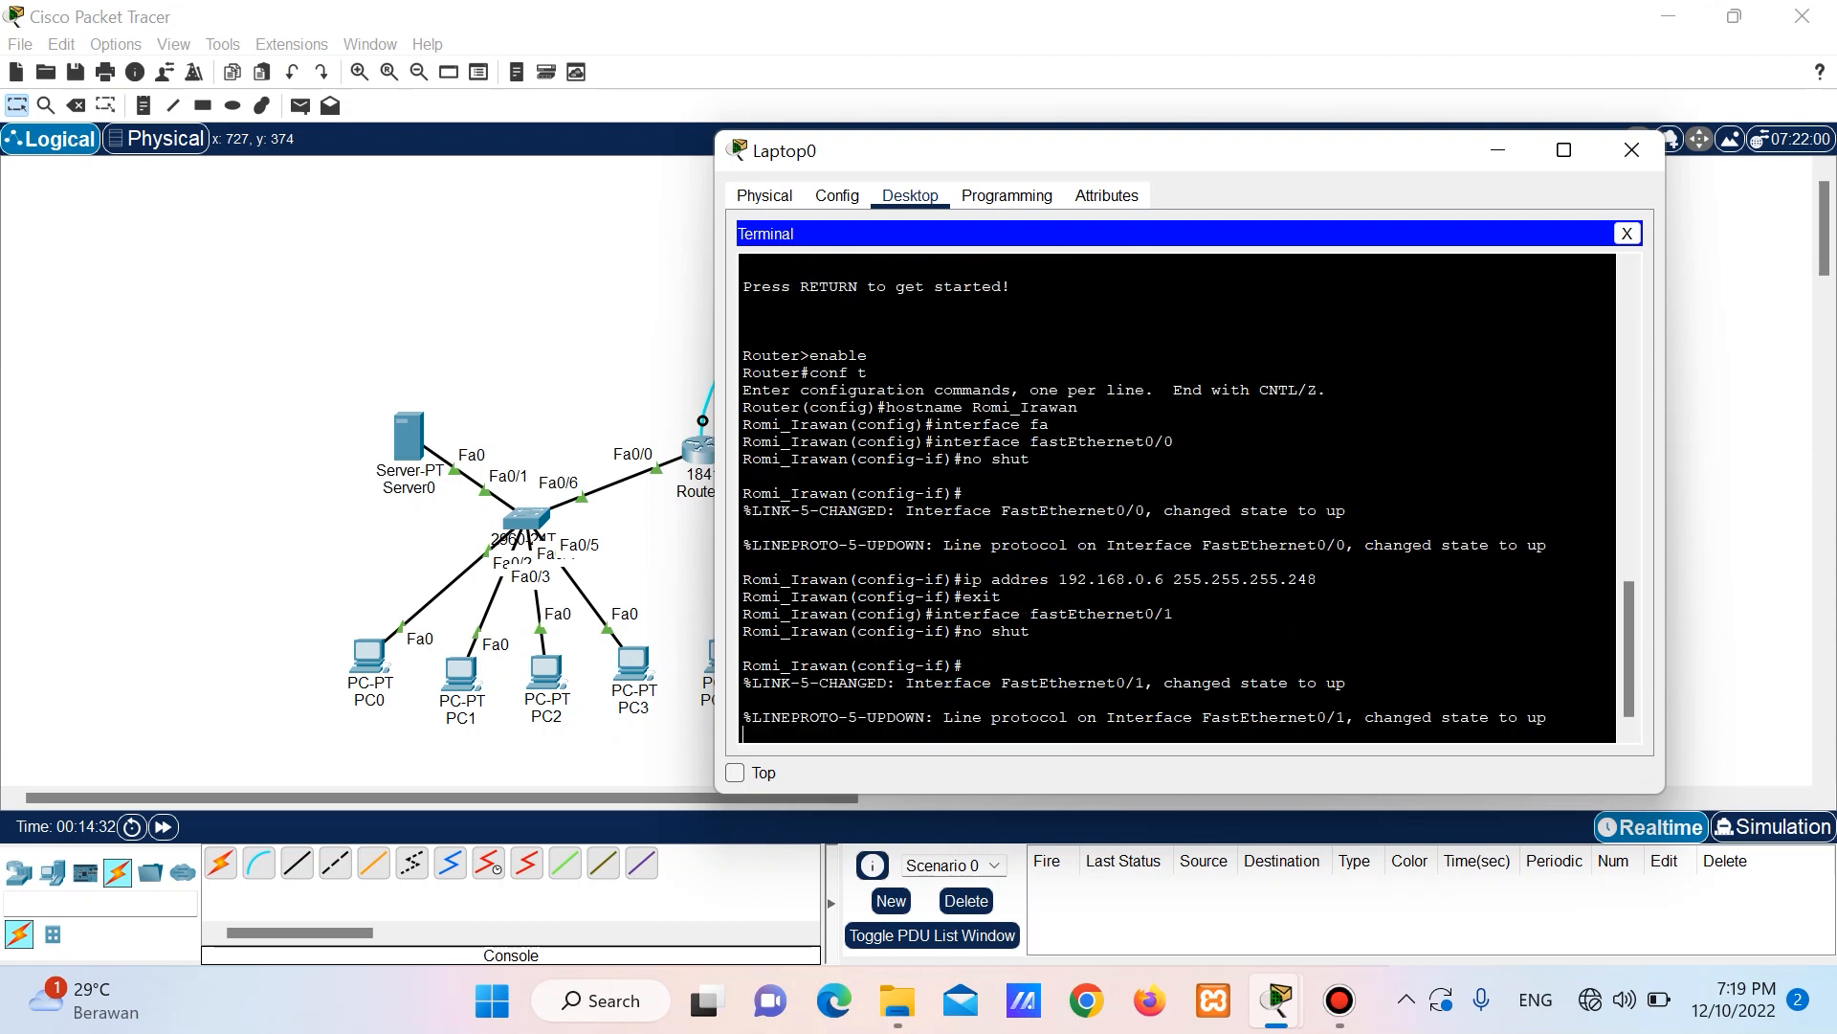
pyautogui.press('Return')
# Assign FastEthernet0/1 the address 172.17.10.20 with mask 255.255.192.0, then exit interface mode.
pyautogui.write('i')
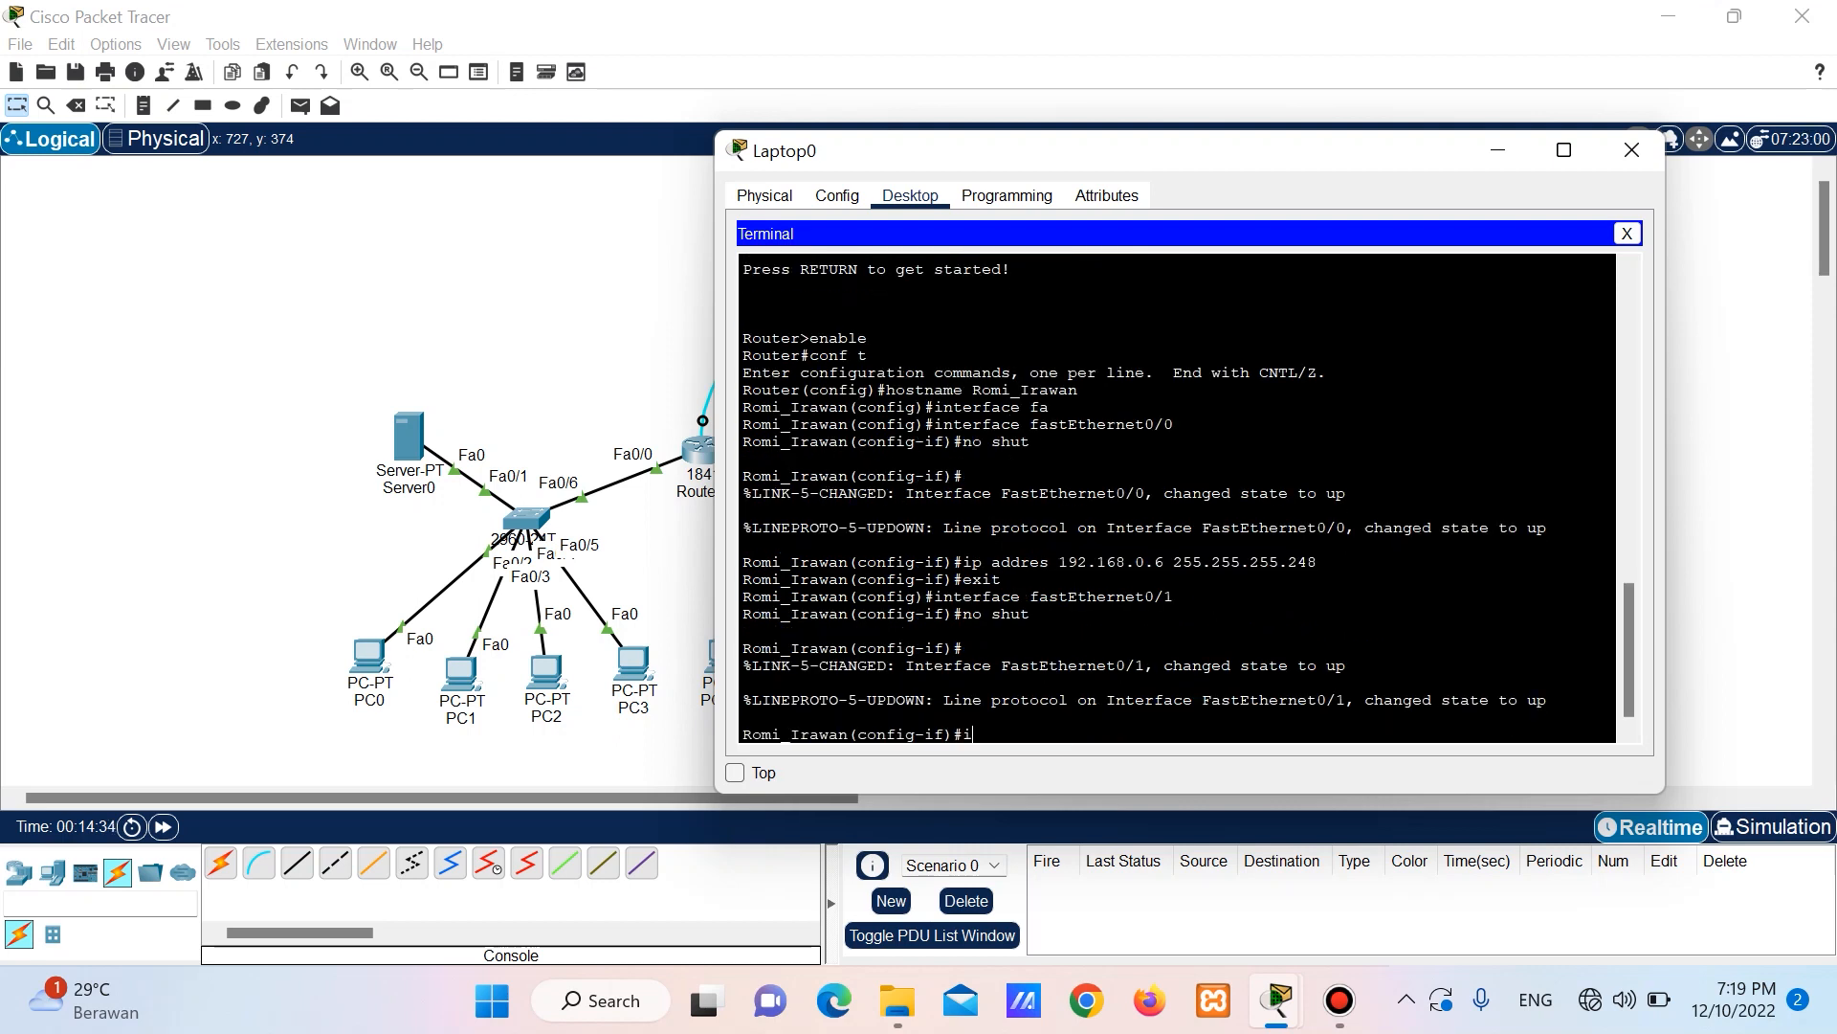
pyautogui.write('p address')
pyautogui.write(' 1')
pyautogui.write('72.1')
pyautogui.write('7.')
pyautogui.write('10')
pyautogui.write('20')
pyautogui.write(' 19')
pyautogui.press('BackSpace')
pyautogui.press('BackSpace')
pyautogui.write('255.')
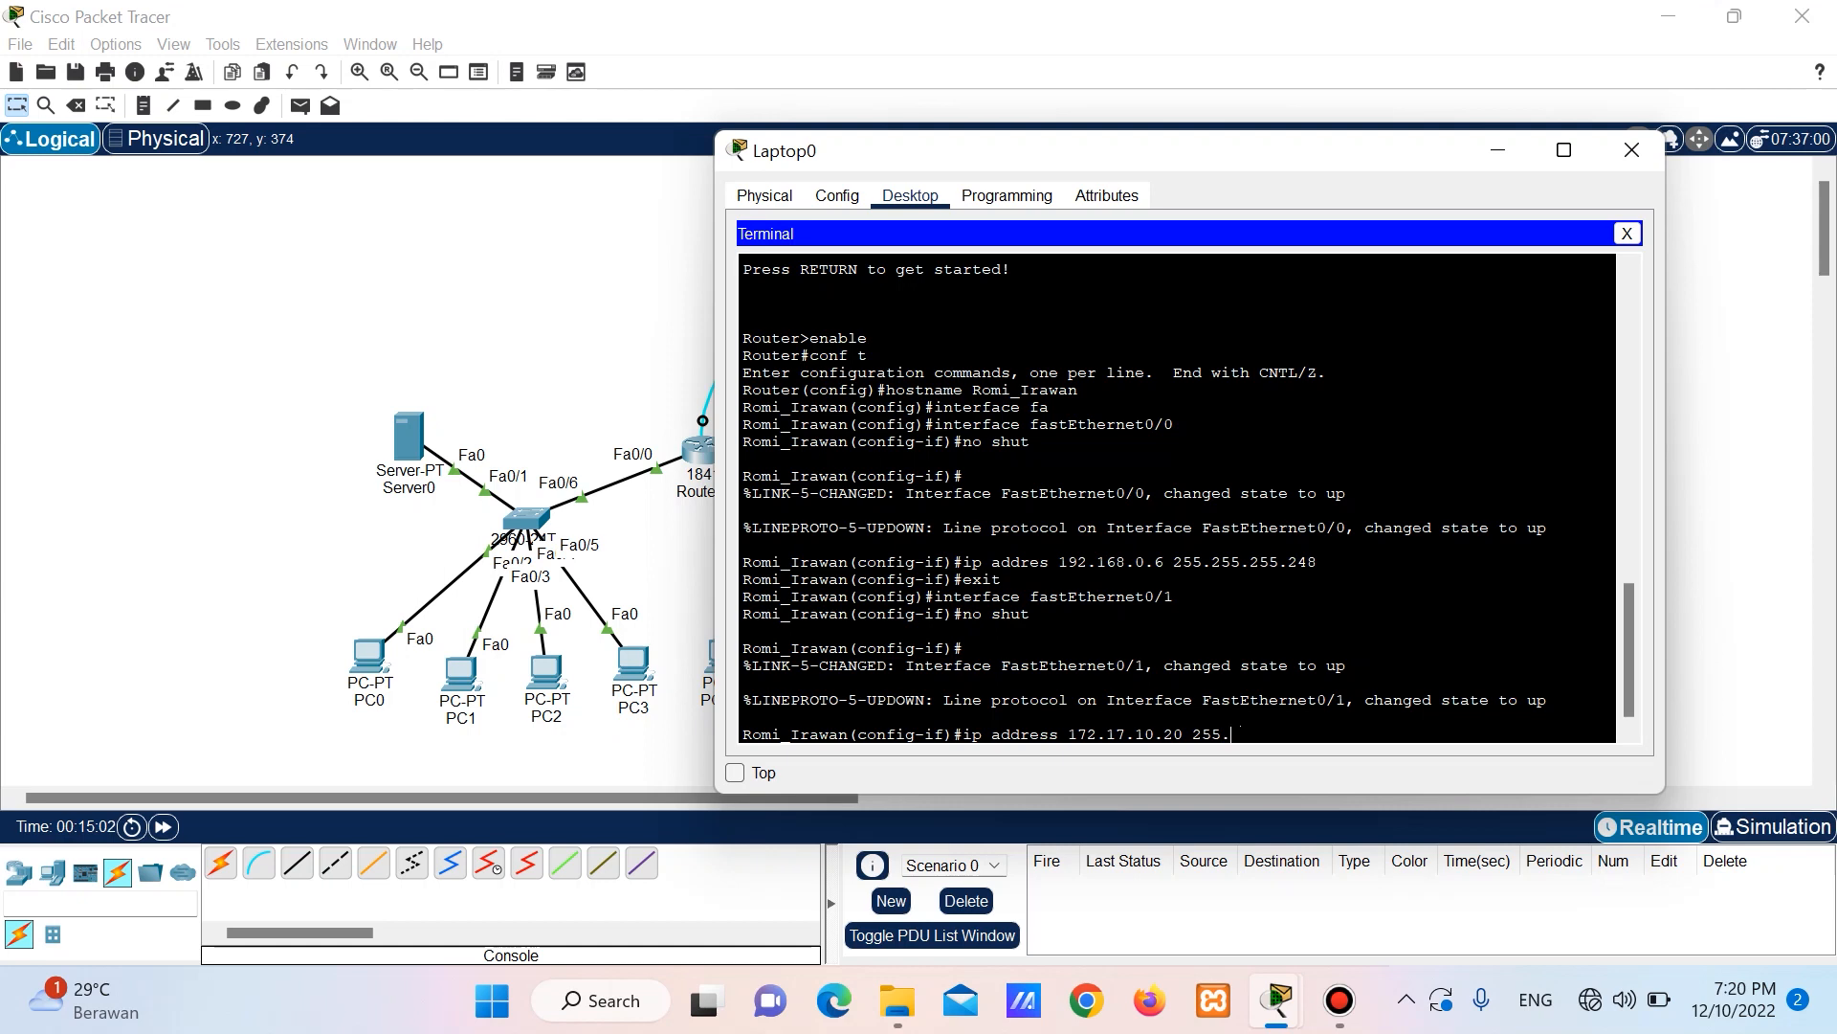
pyautogui.write('255.192.0')
pyautogui.press('Return')
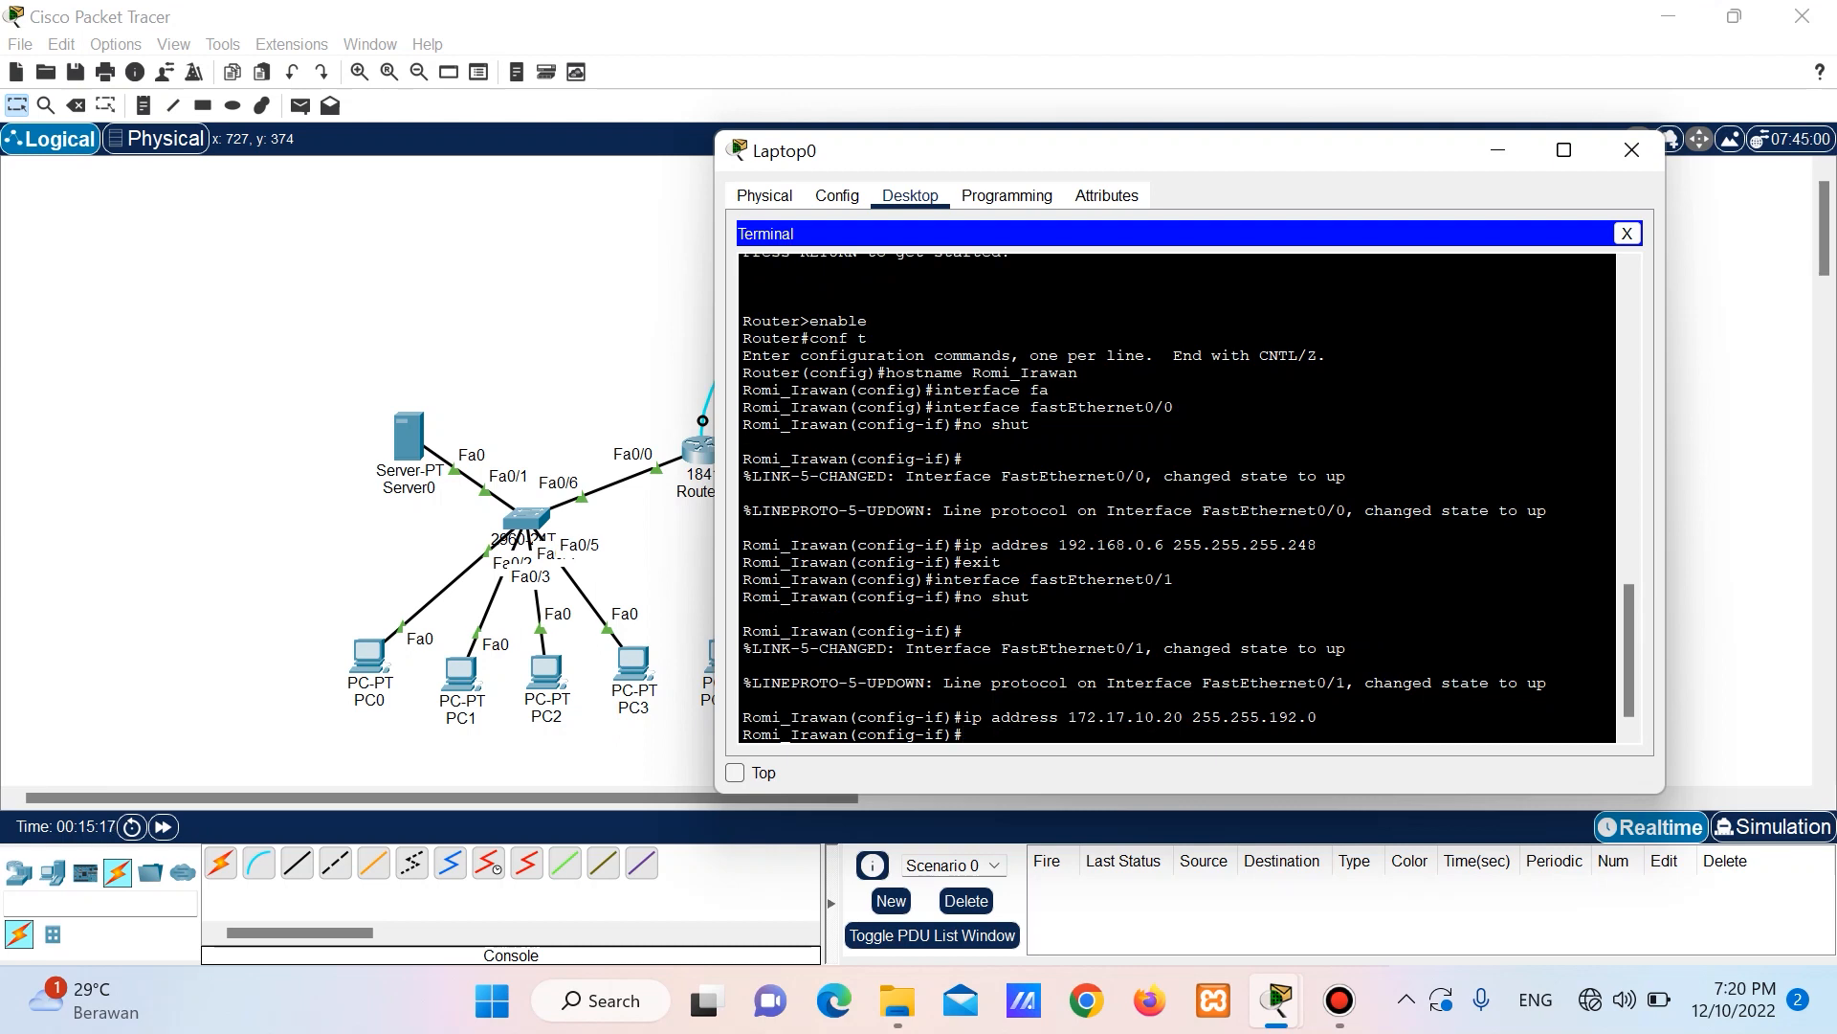
pyautogui.write('exit')
pyautogui.press('Return')
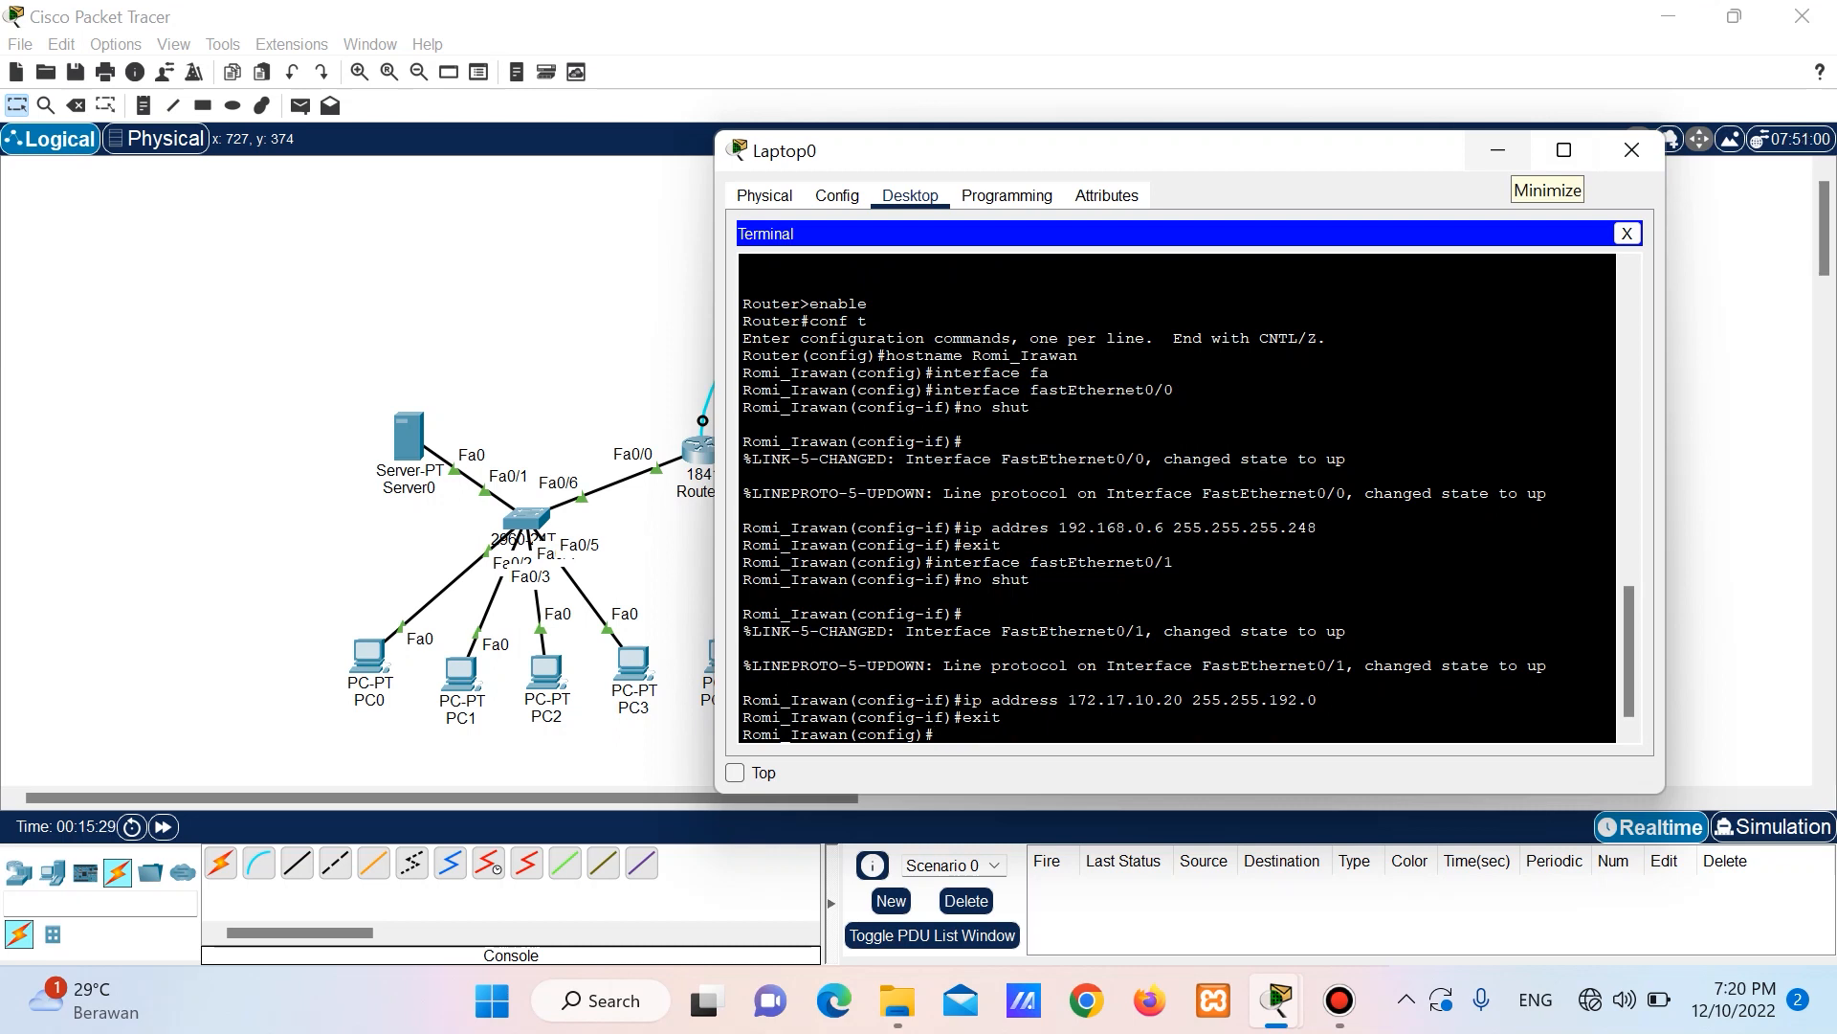
pyautogui.click(1499, 150)
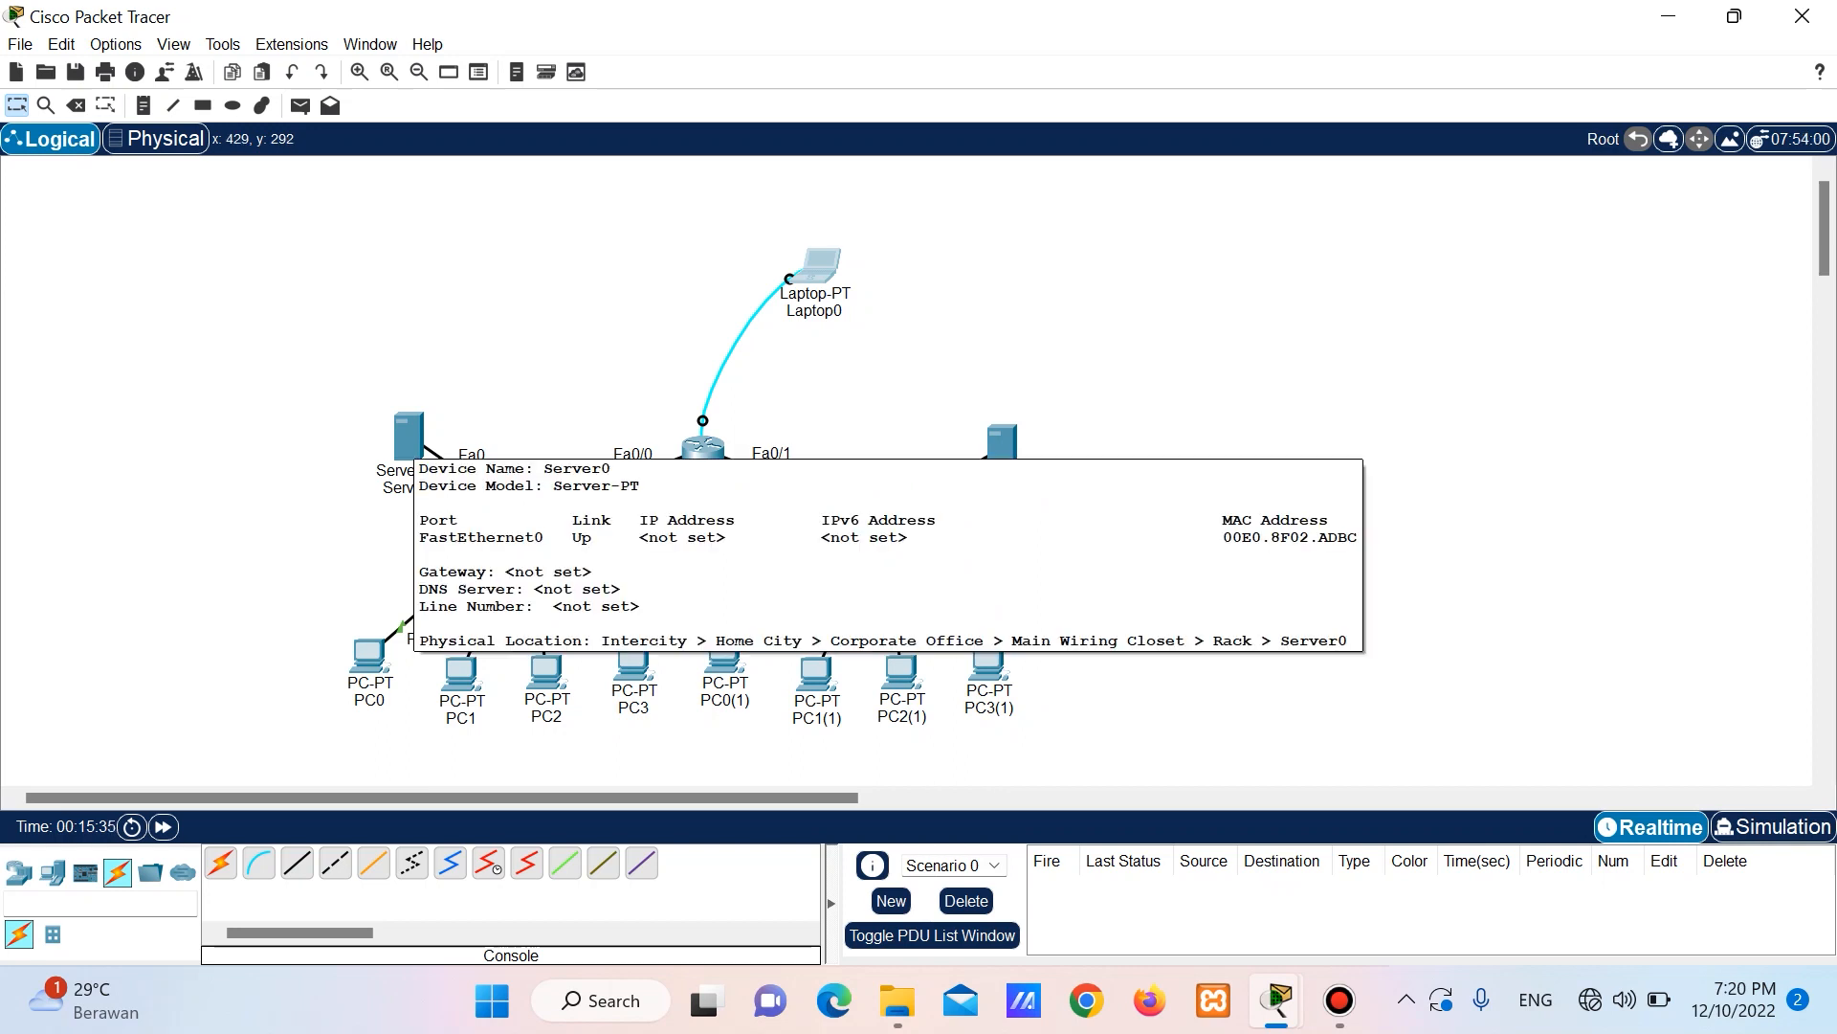
# In Server0's IP Configuration, enter 192.168.0.1 and edit the default mask toward 255.255.255.248.
pyautogui.click(408, 437)
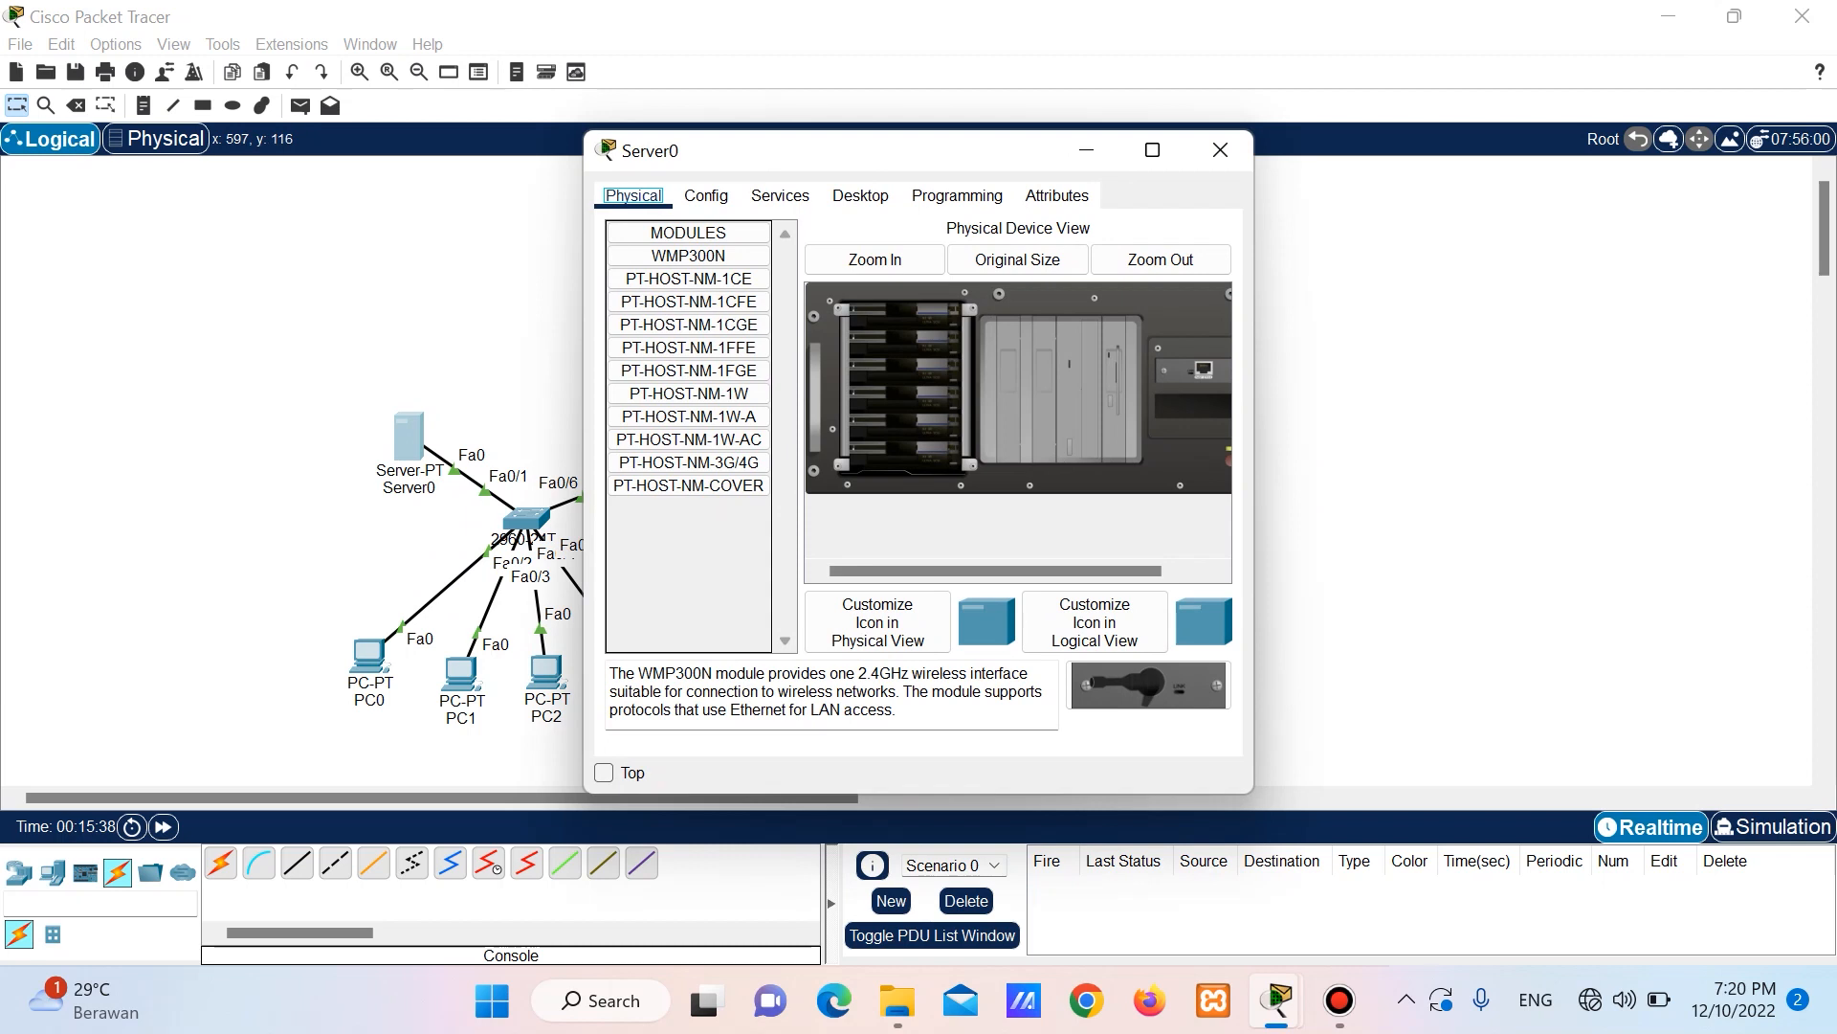
pyautogui.click(861, 196)
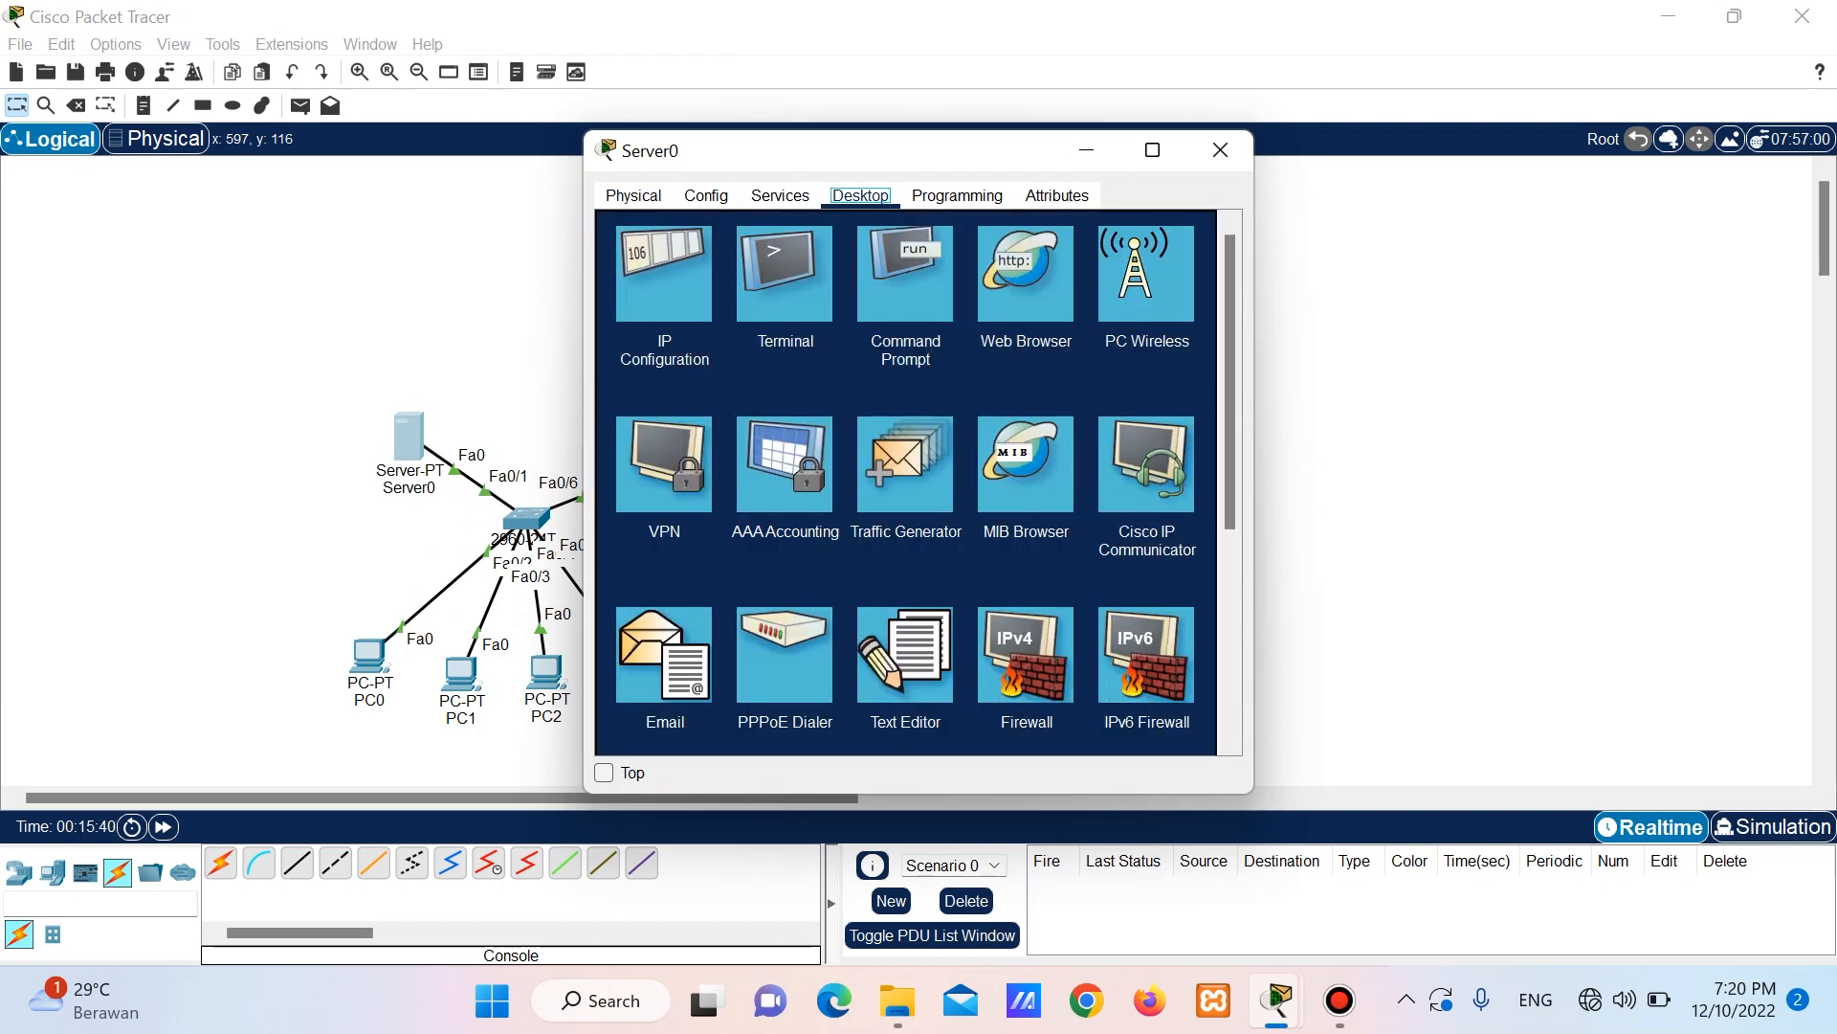
pyautogui.click(664, 275)
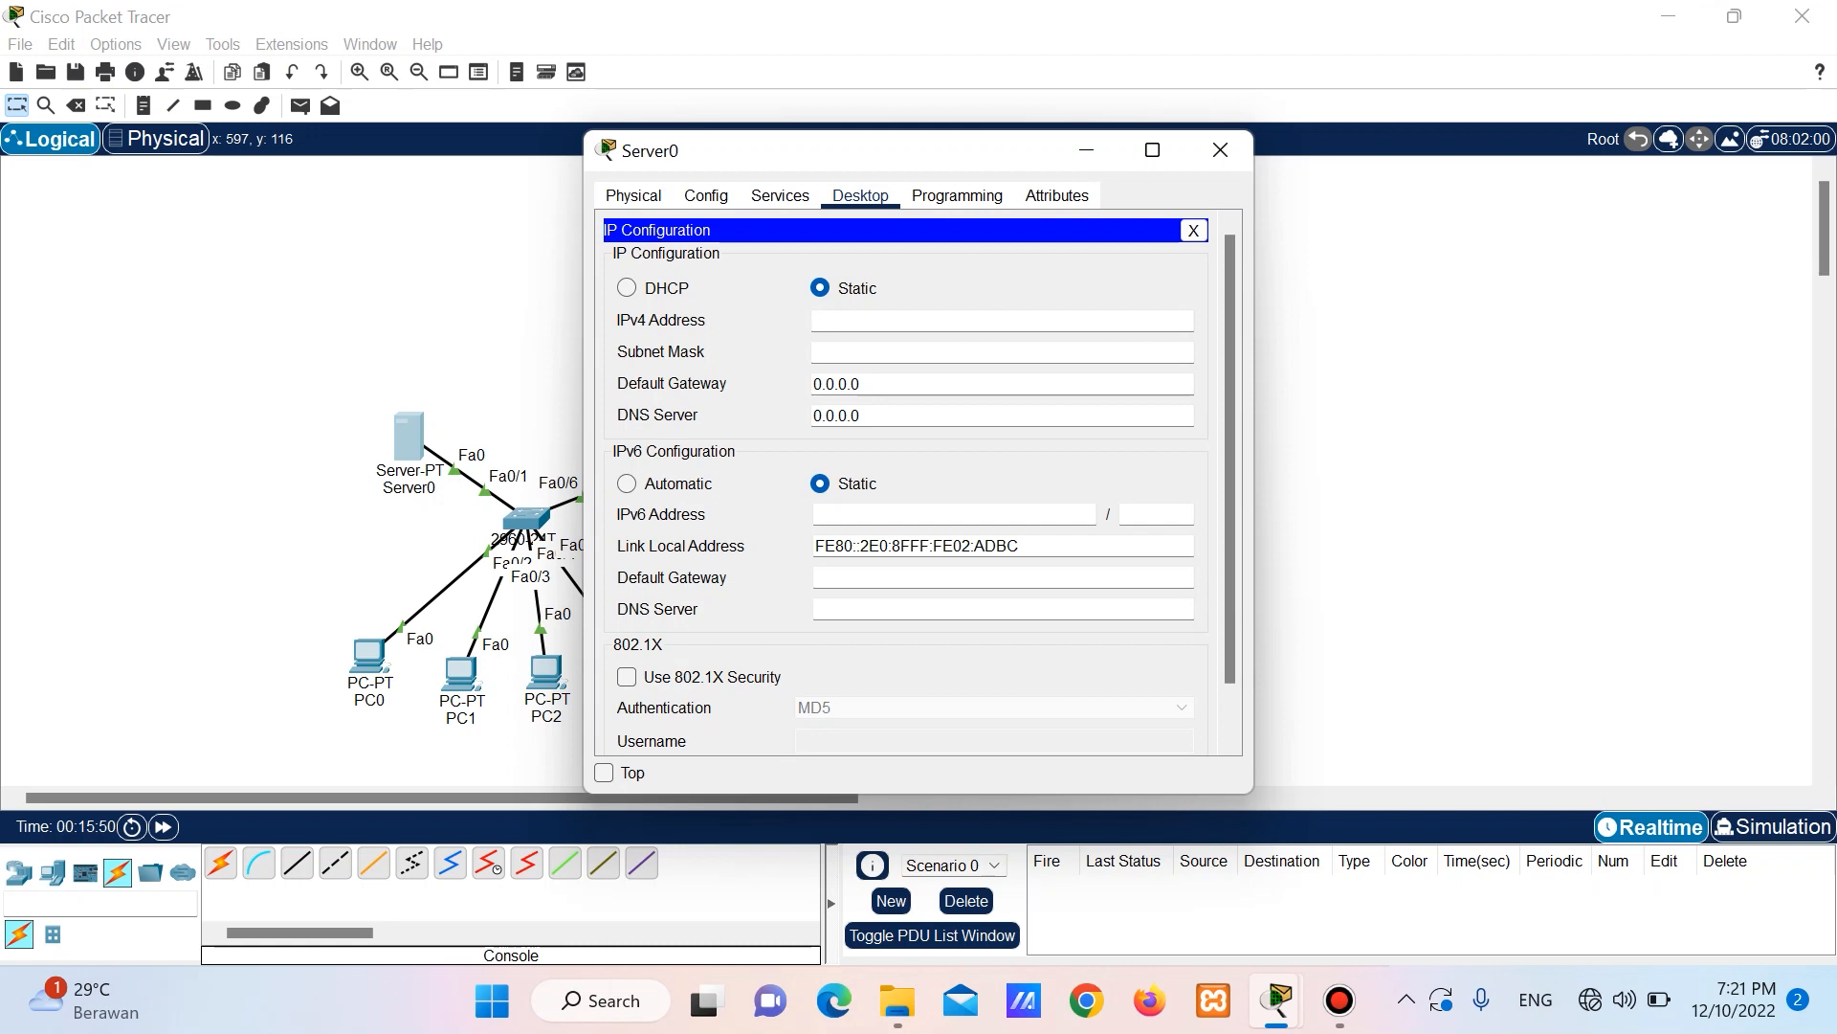
pyautogui.write('192.168.')
pyautogui.write('0.1')
pyautogui.press('Tab')
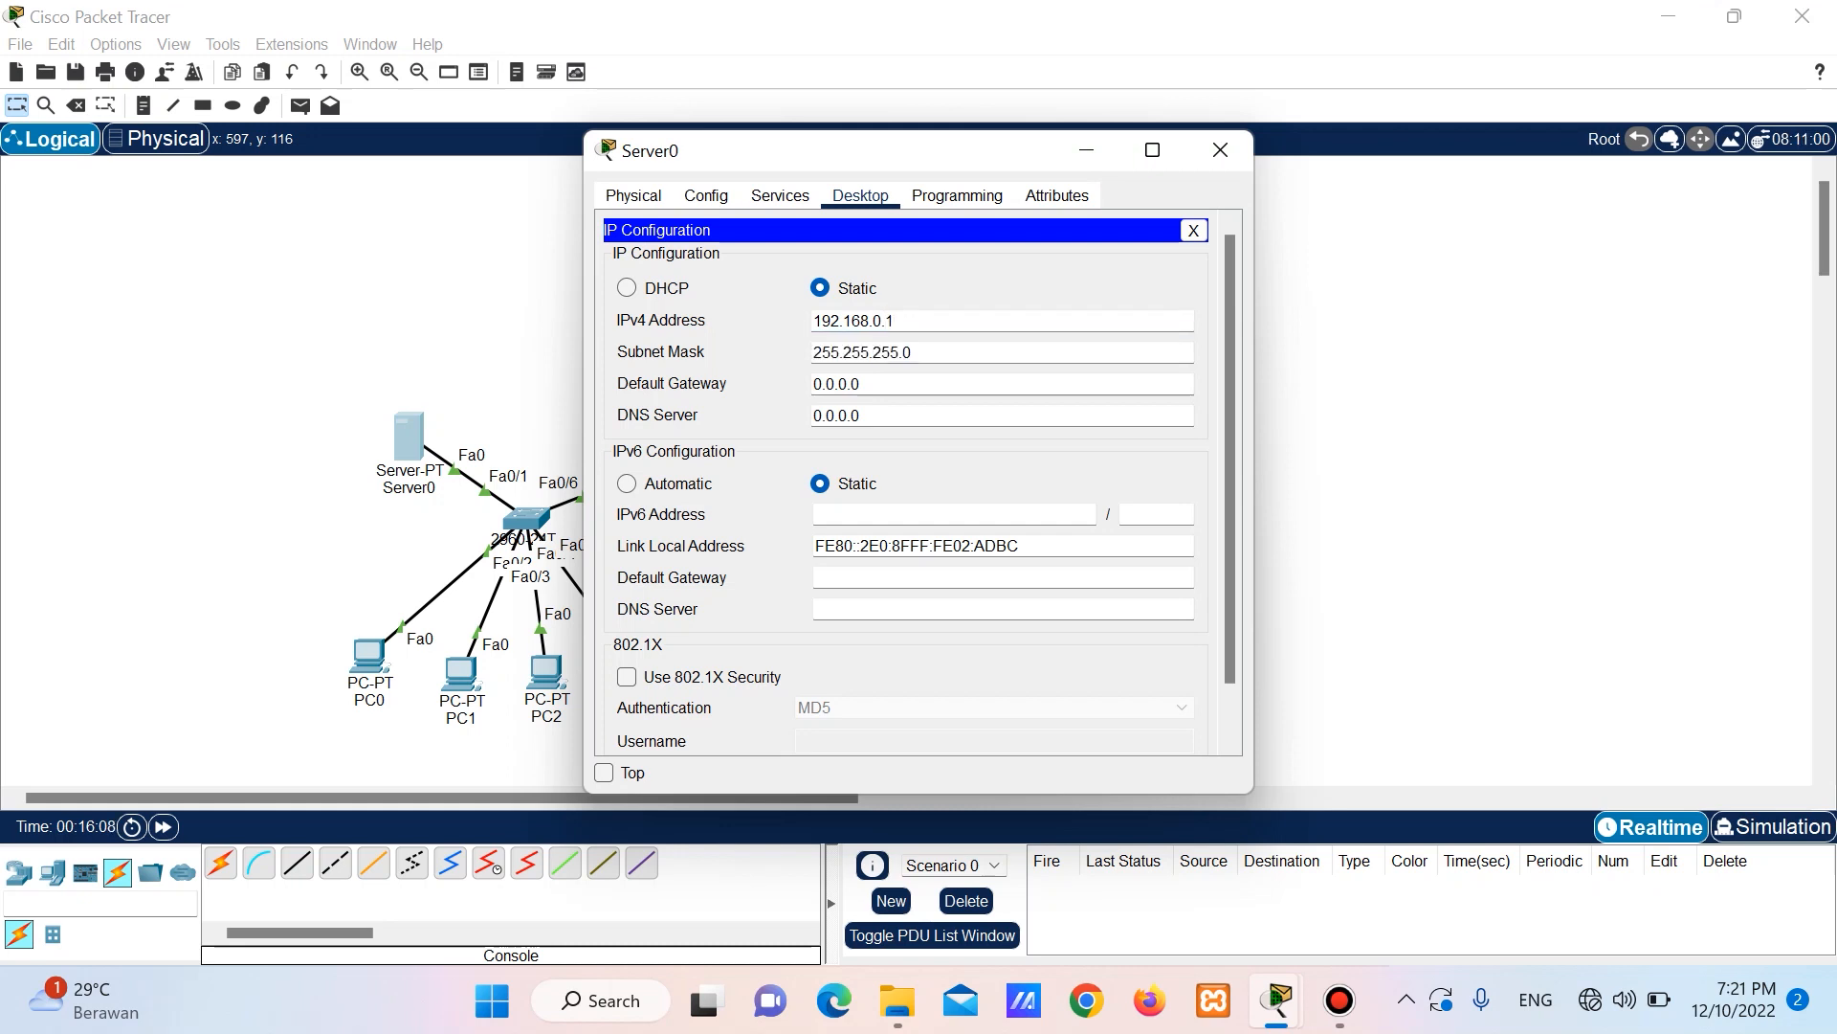
pyautogui.press('BackSpace')
pyautogui.write('2')
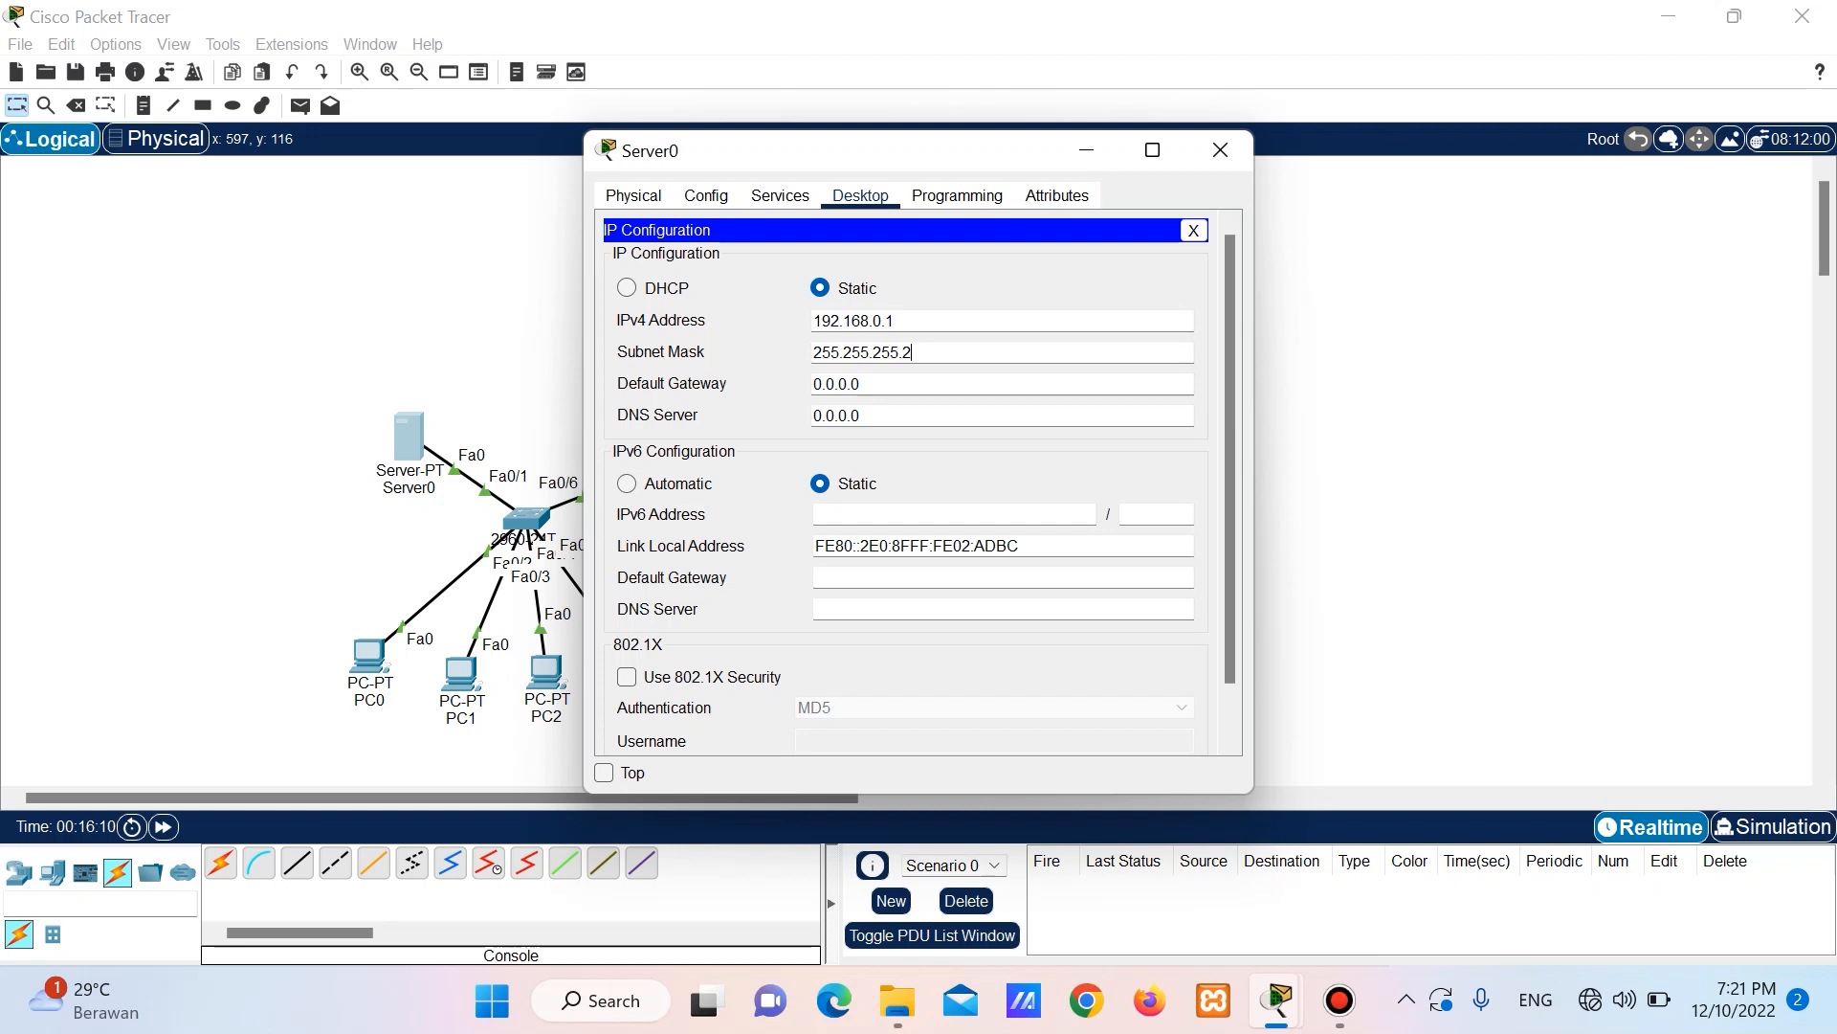
pyautogui.write('48')
# Turn on Server0's DHCP service with gateway 192.168.0.6 and start address 192.168.0.2, and save the pool.
pyautogui.click(780, 195)
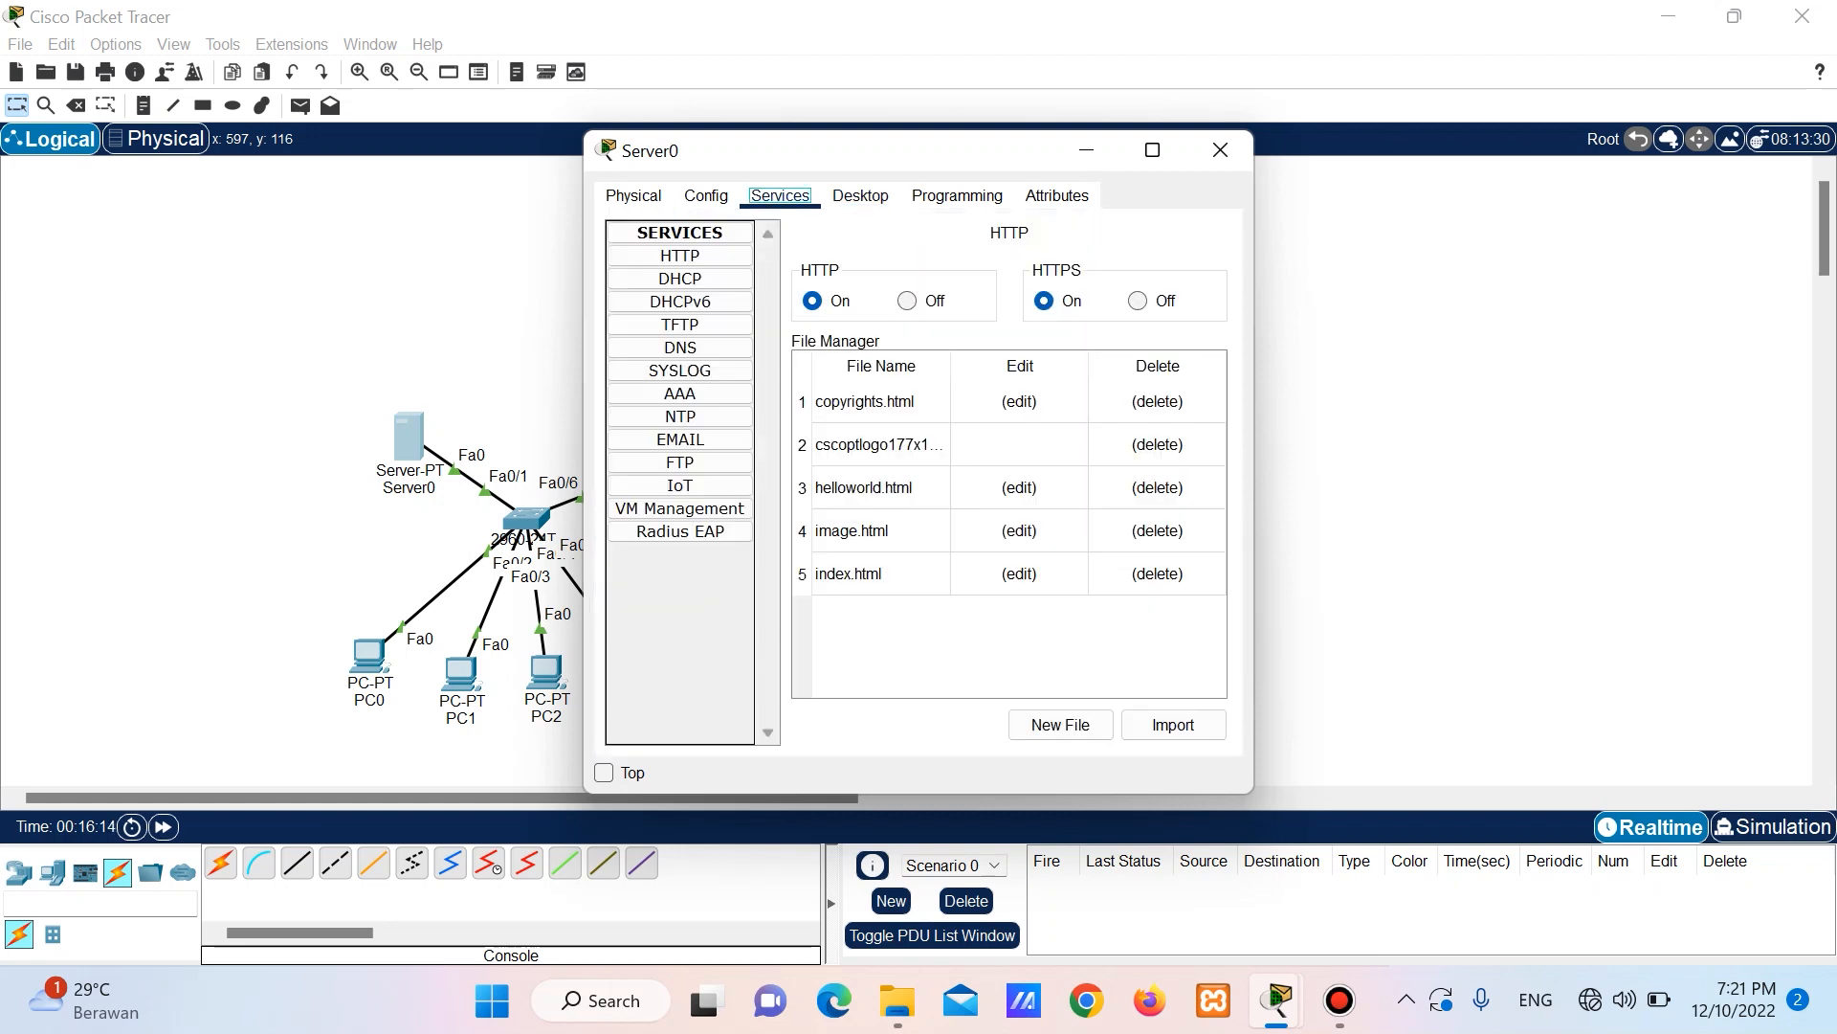
pyautogui.click(680, 279)
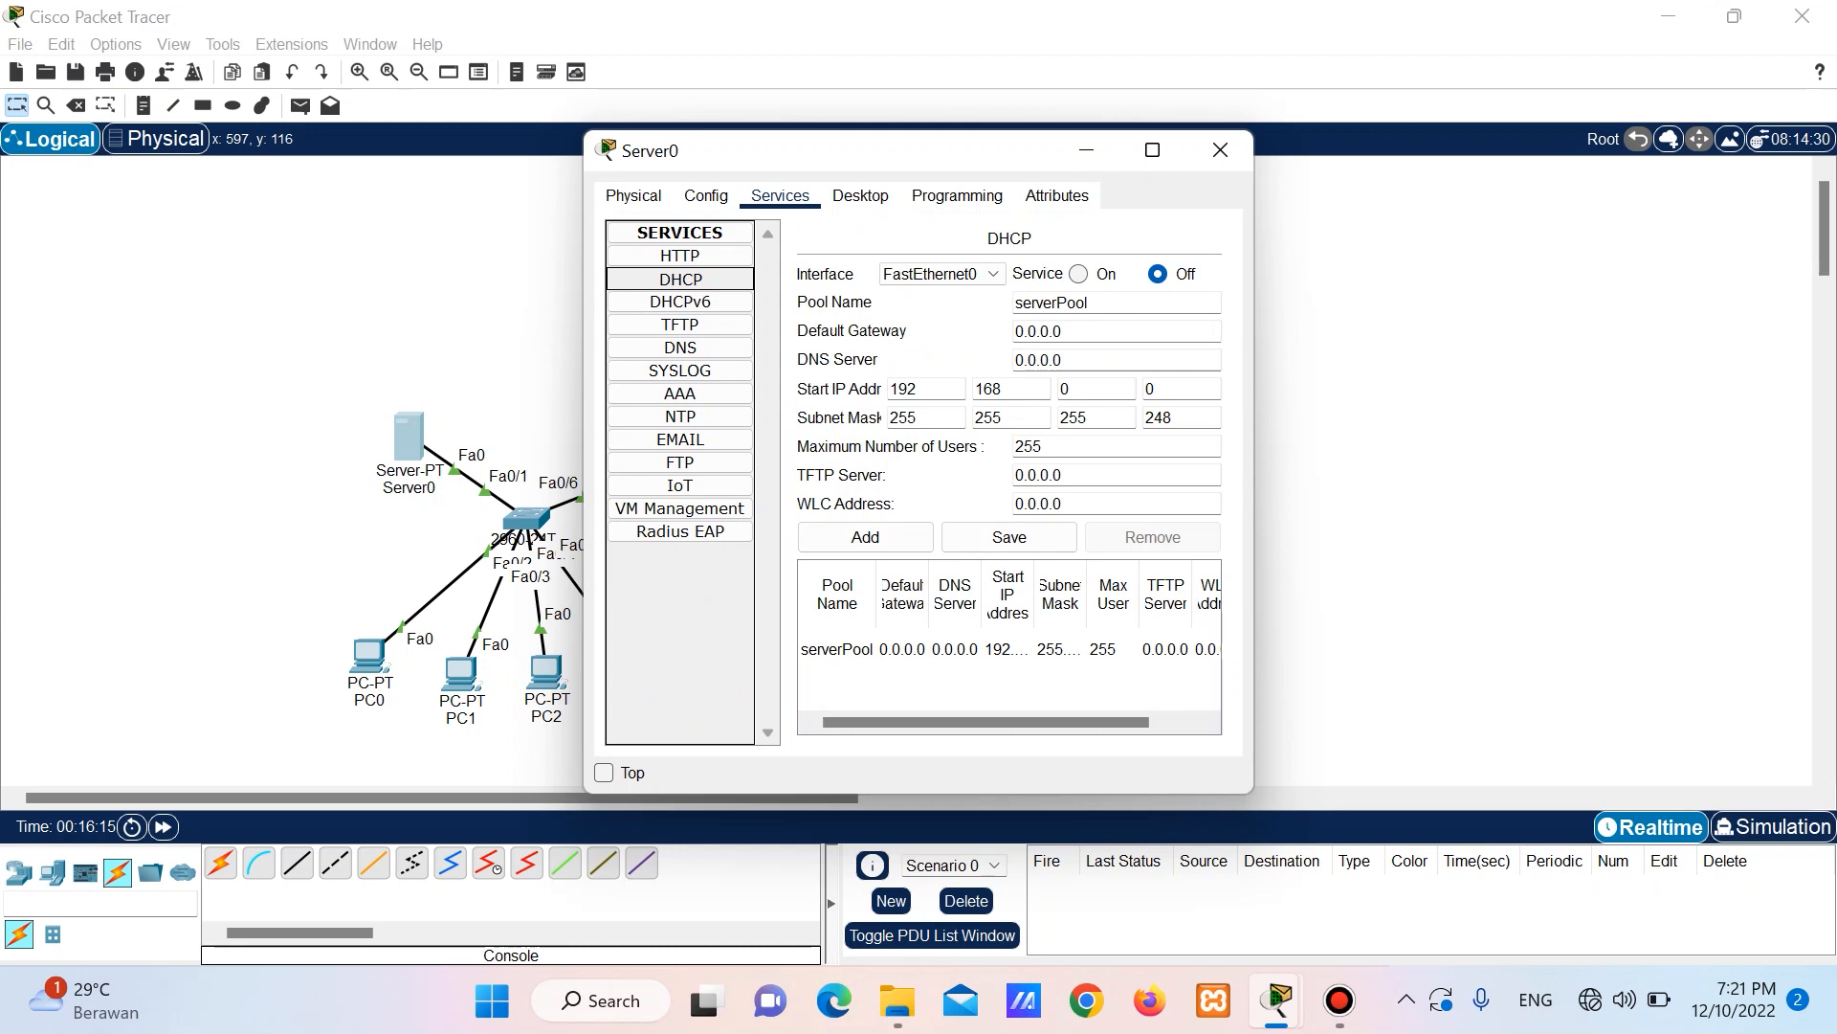
pyautogui.click(1078, 273)
pyautogui.click(1077, 331)
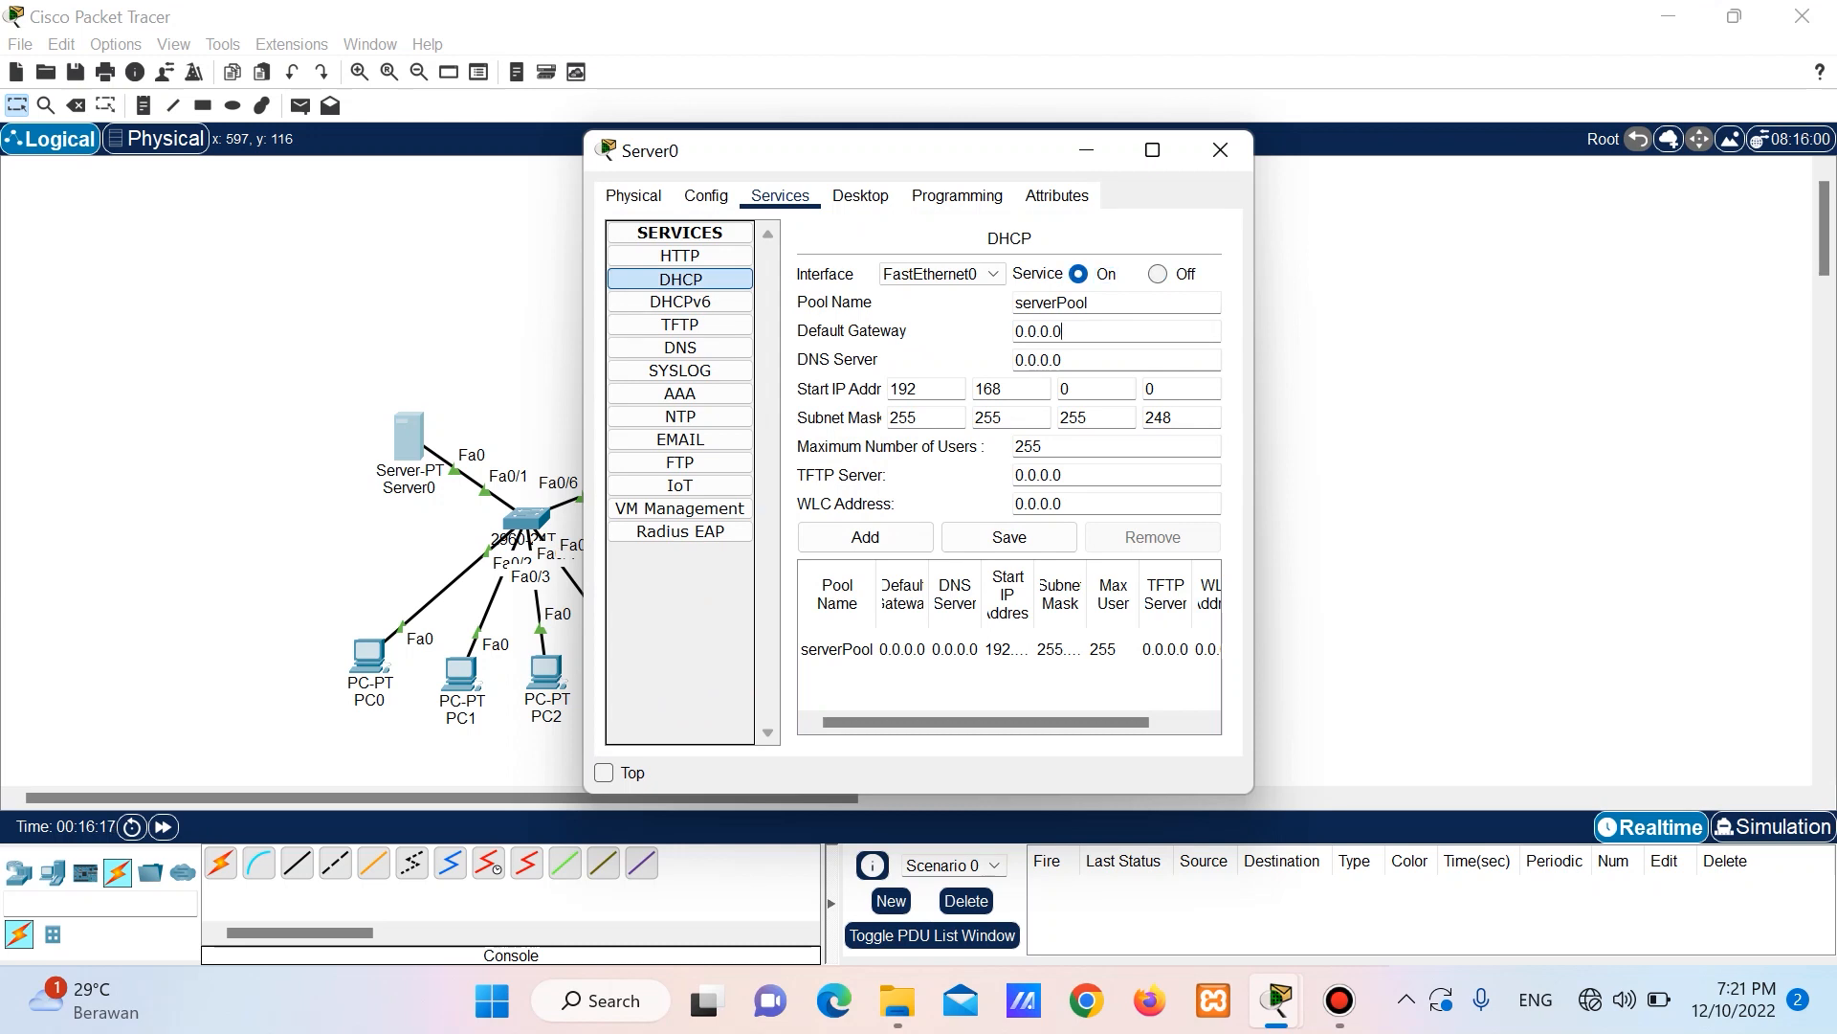
pyautogui.press('BackSpace')
pyautogui.press('BackSpace')
pyautogui.press('BackSpace')
pyautogui.press('BackSpace')
pyautogui.press('BackSpace')
pyautogui.press('BackSpace')
pyautogui.press('BackSpace')
pyautogui.write('192.168.0.2')
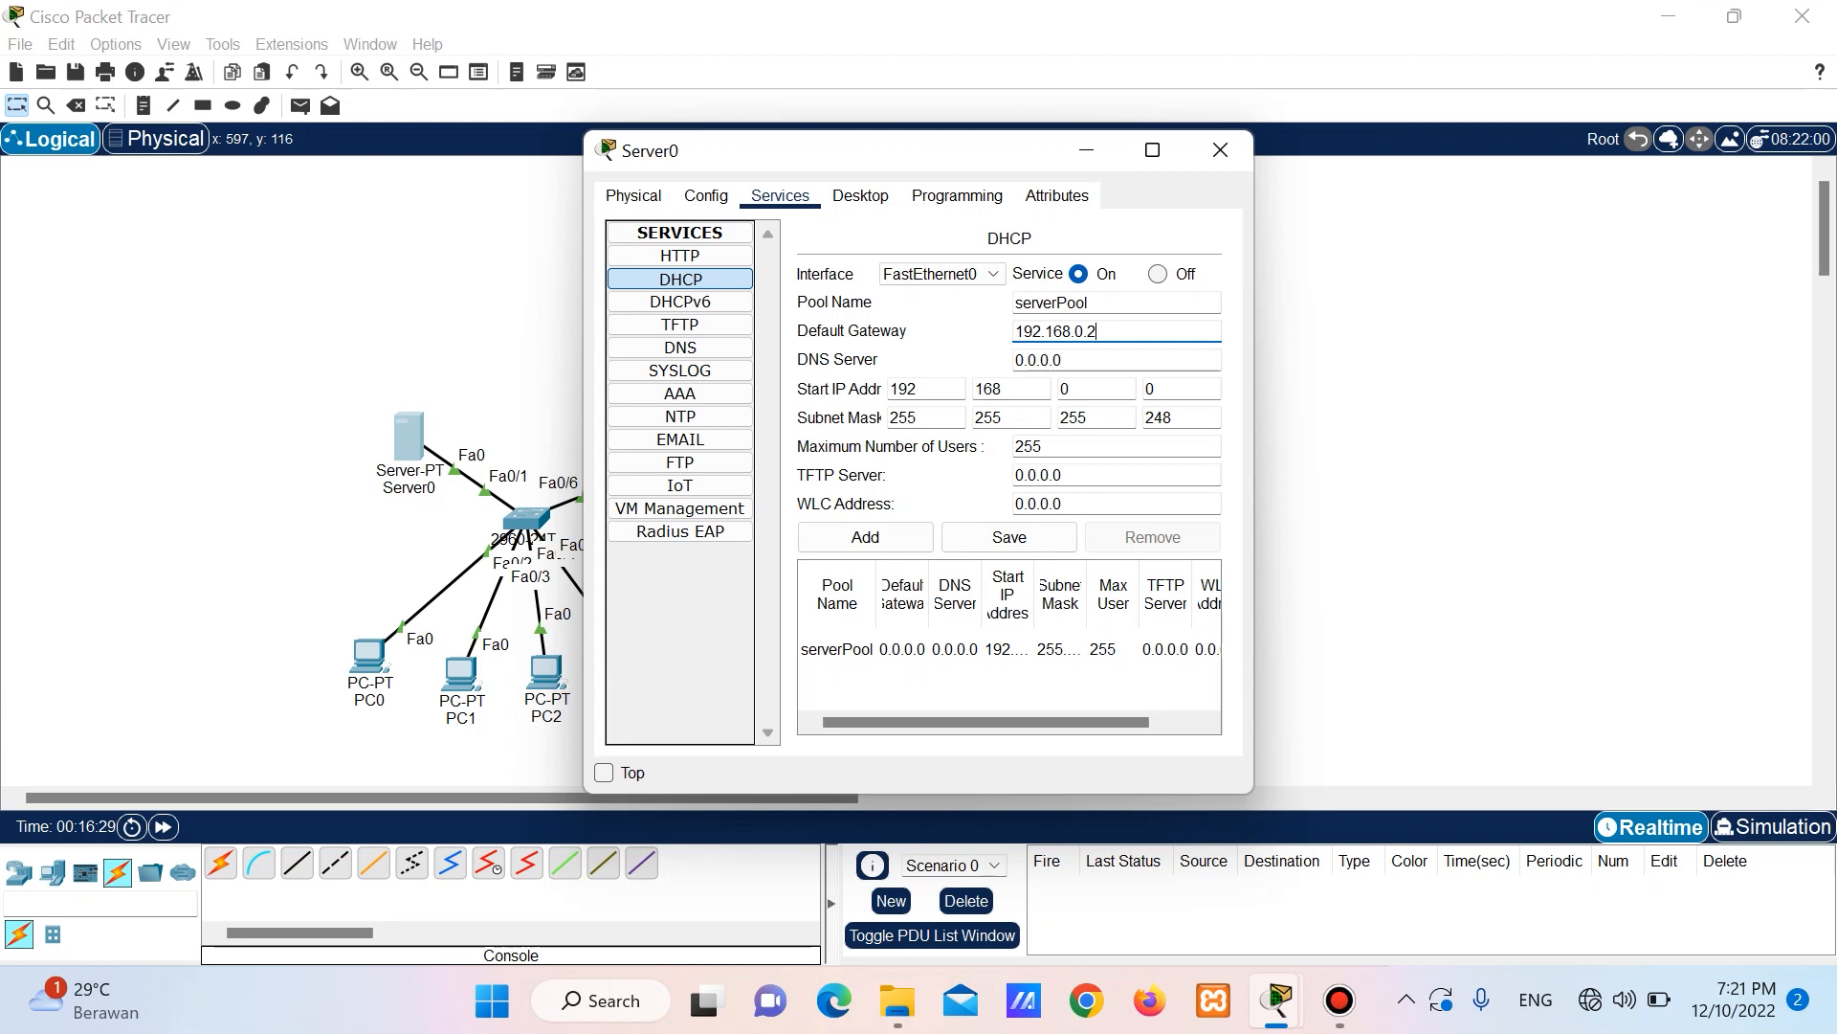
pyautogui.press('BackSpace')
pyautogui.write('6')
pyautogui.click(1181, 389)
pyautogui.press('BackSpace')
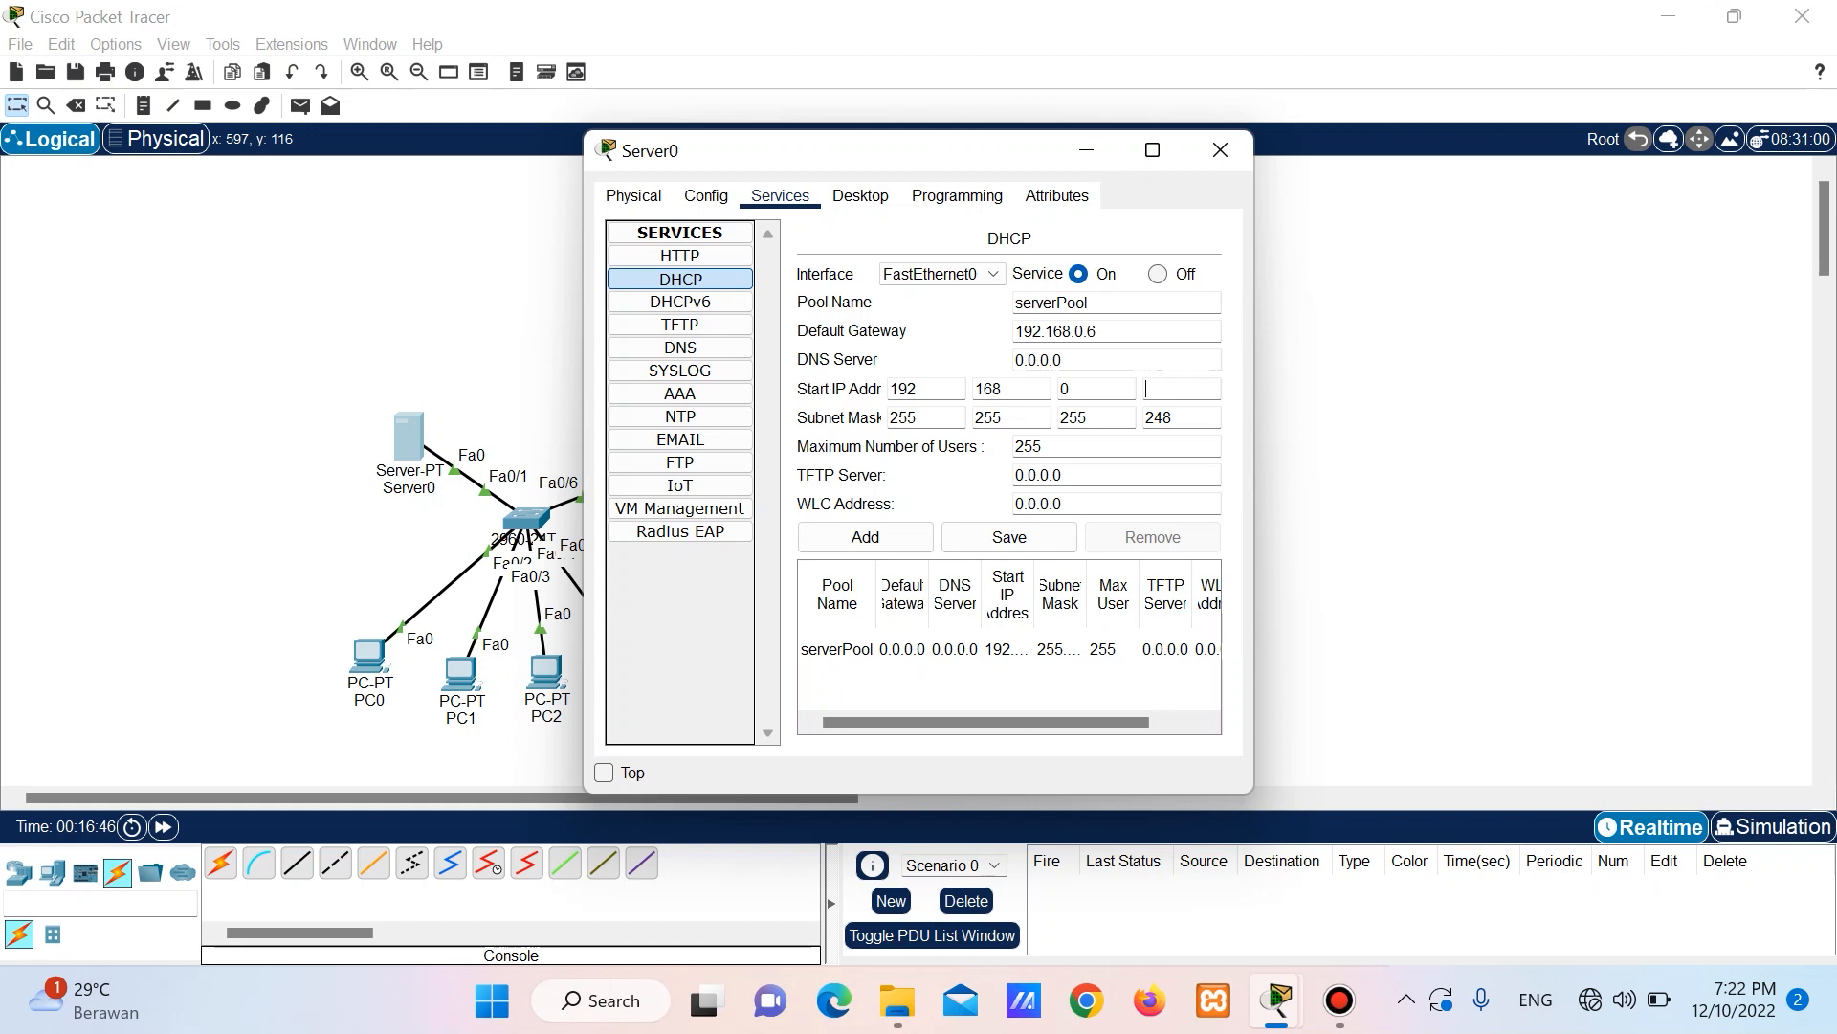
pyautogui.write('2')
pyautogui.click(1009, 537)
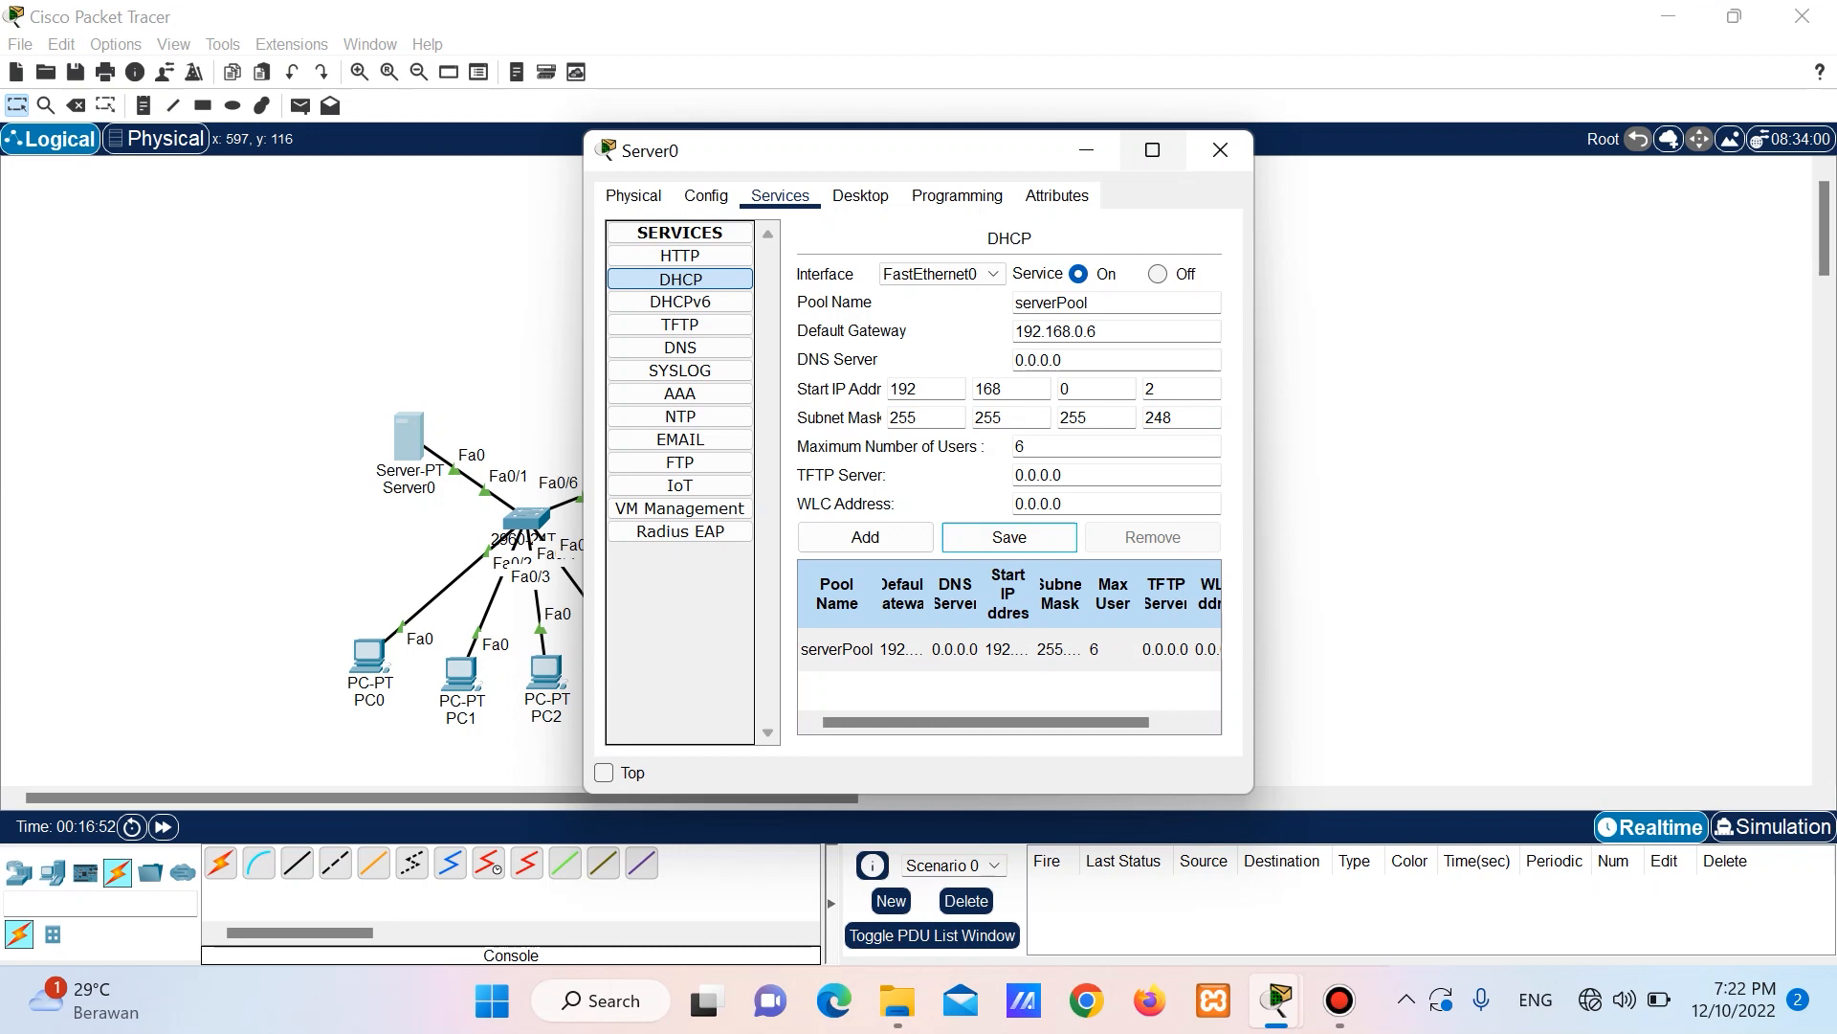
# Switch PC0's IP configuration to DHCP.
pyautogui.click(1220, 149)
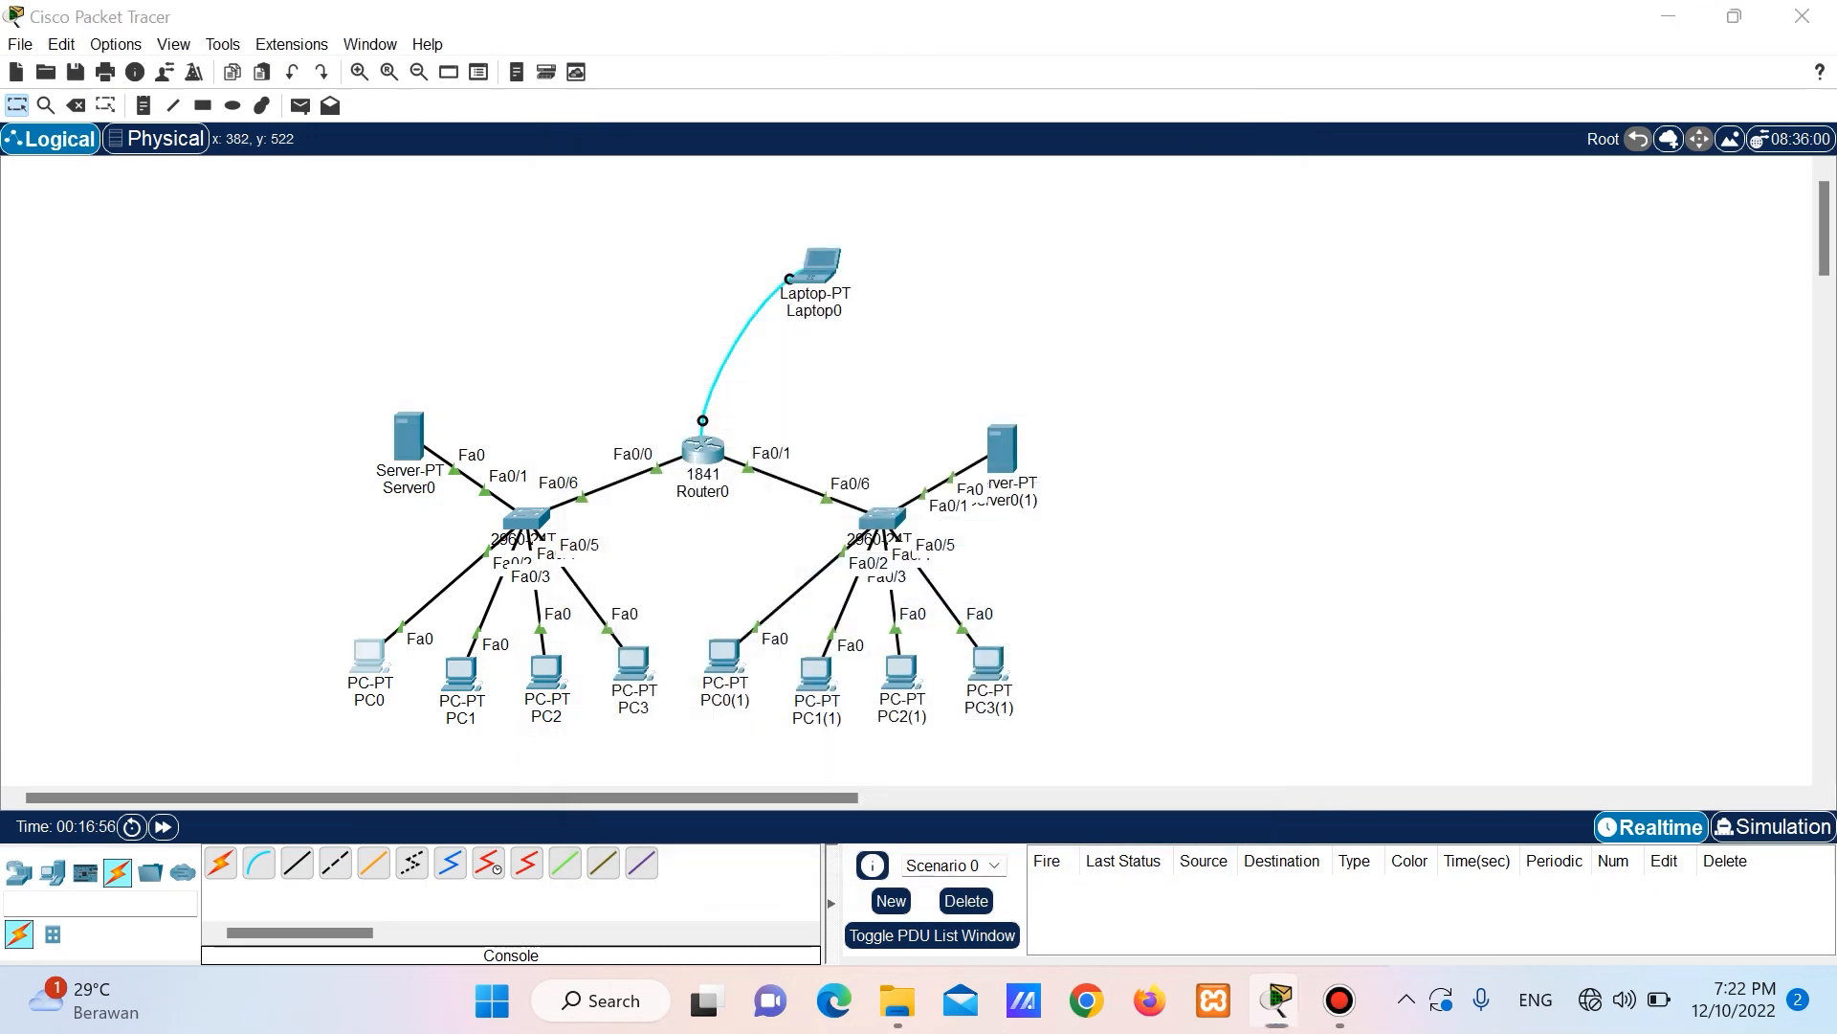
pyautogui.click(369, 656)
pyautogui.click(779, 195)
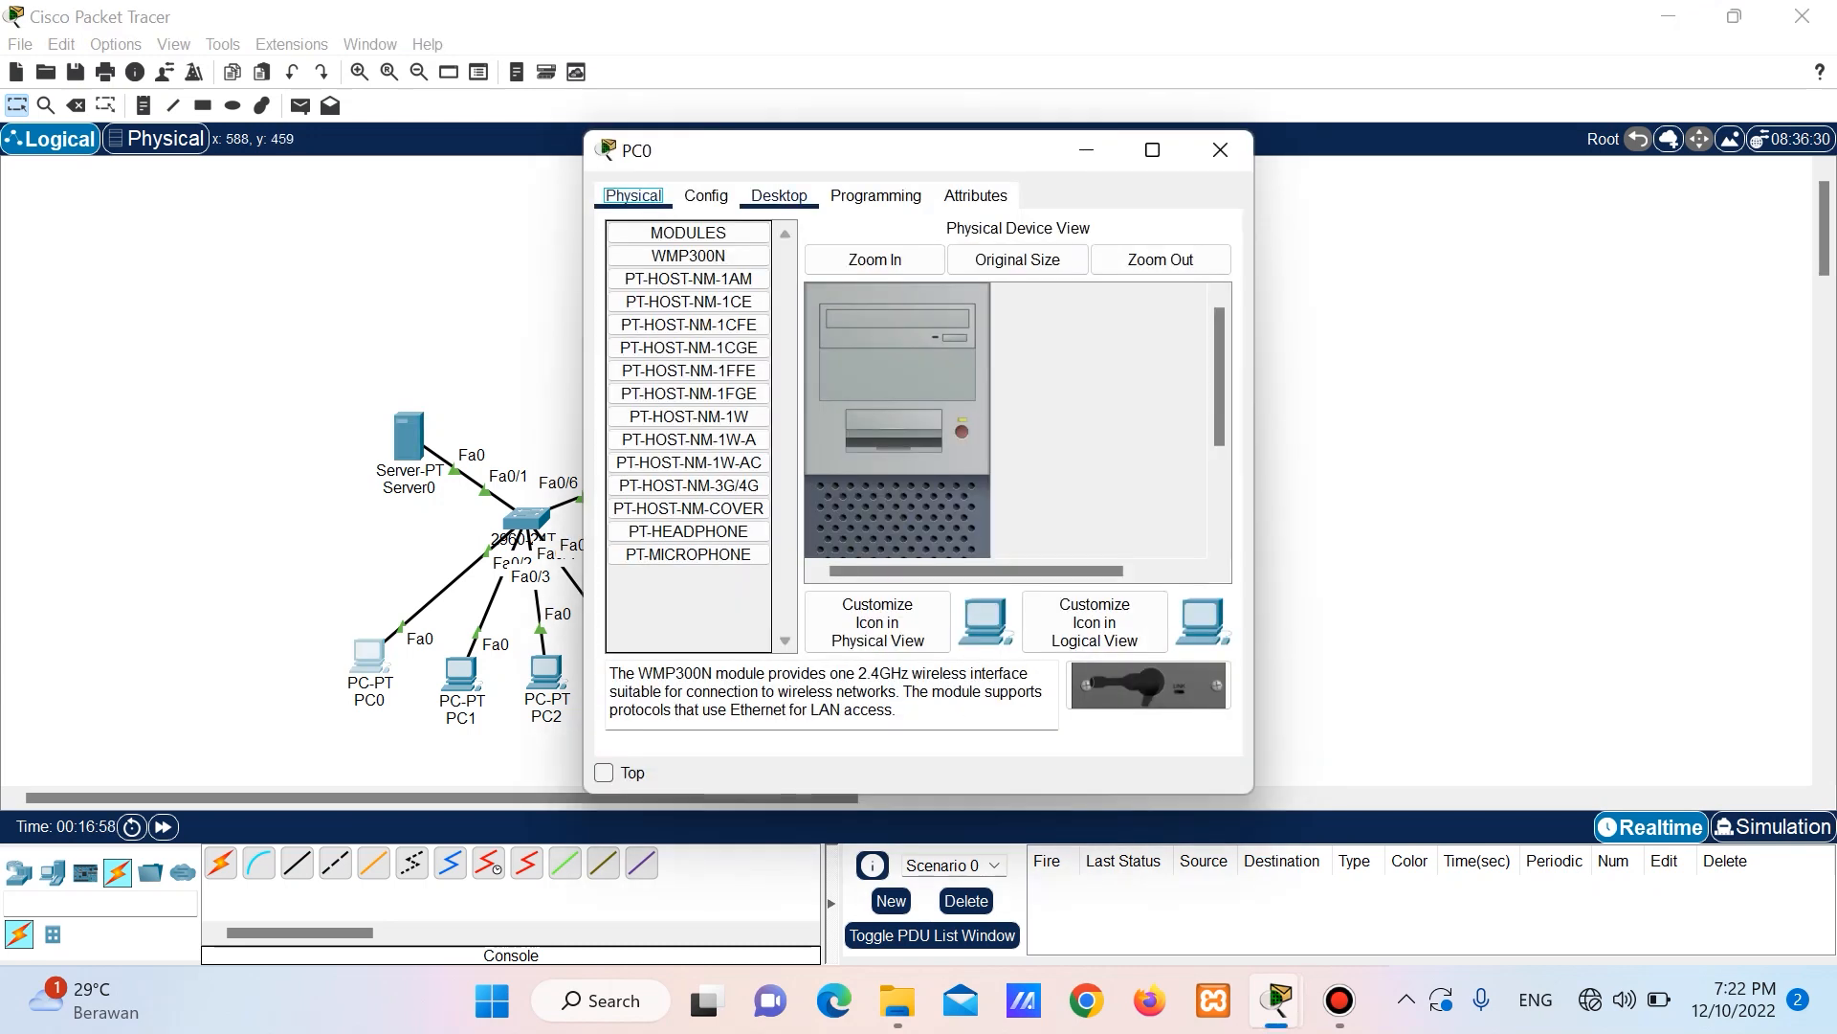
pyautogui.click(664, 274)
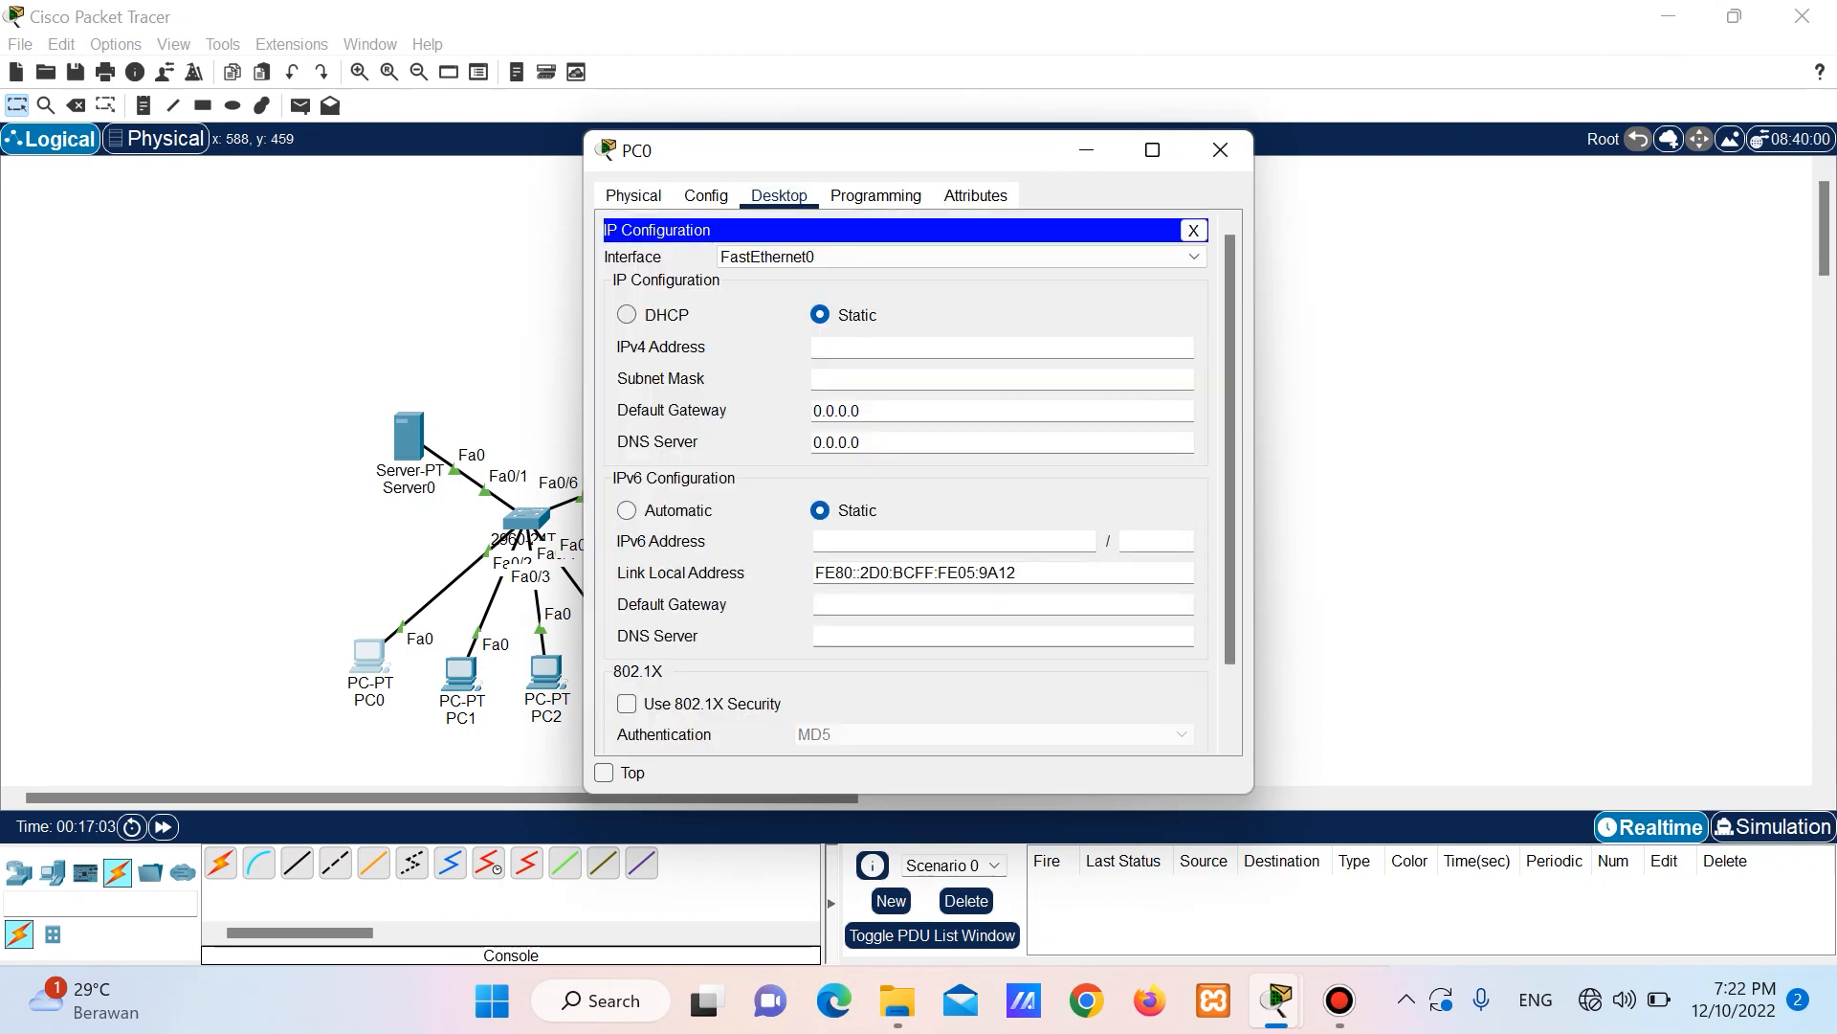
pyautogui.click(628, 315)
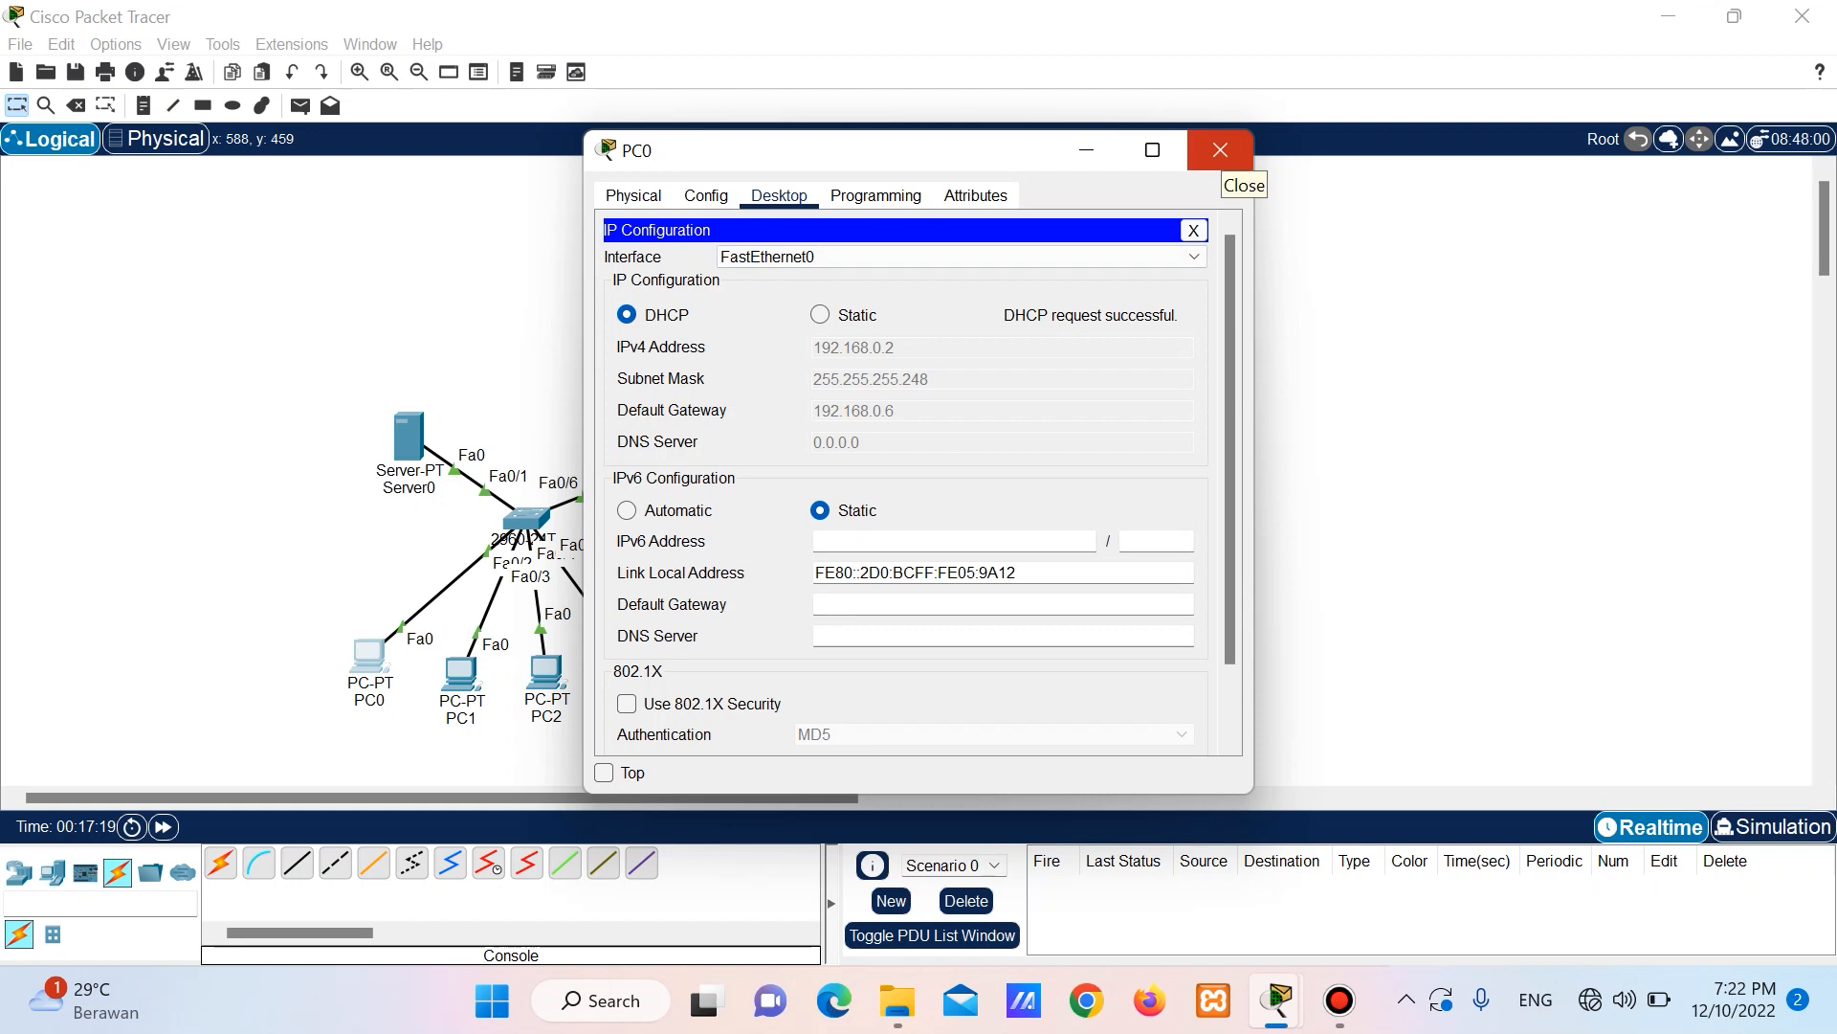
pyautogui.click(1220, 149)
# Switch PC1 to DHCP so it receives 192.168.0.3 with gateway 192.168.0.6.
pyautogui.click(456, 677)
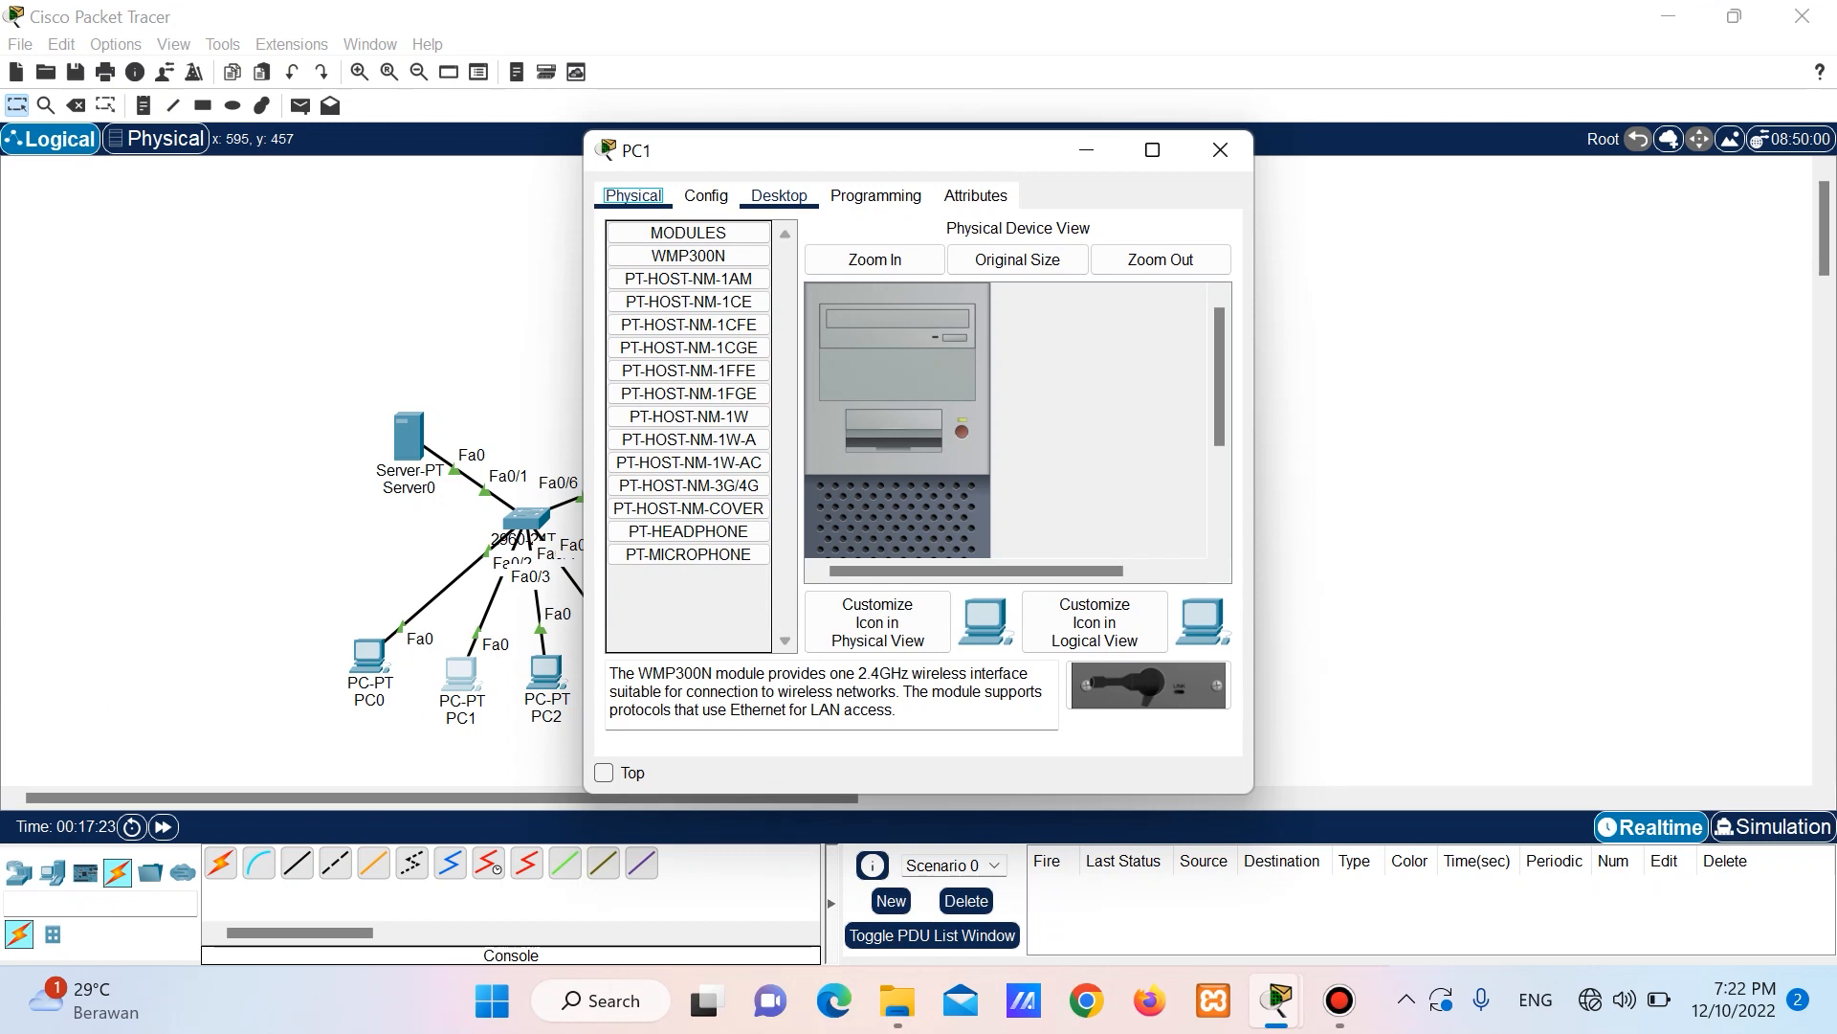
pyautogui.click(779, 195)
pyautogui.click(664, 273)
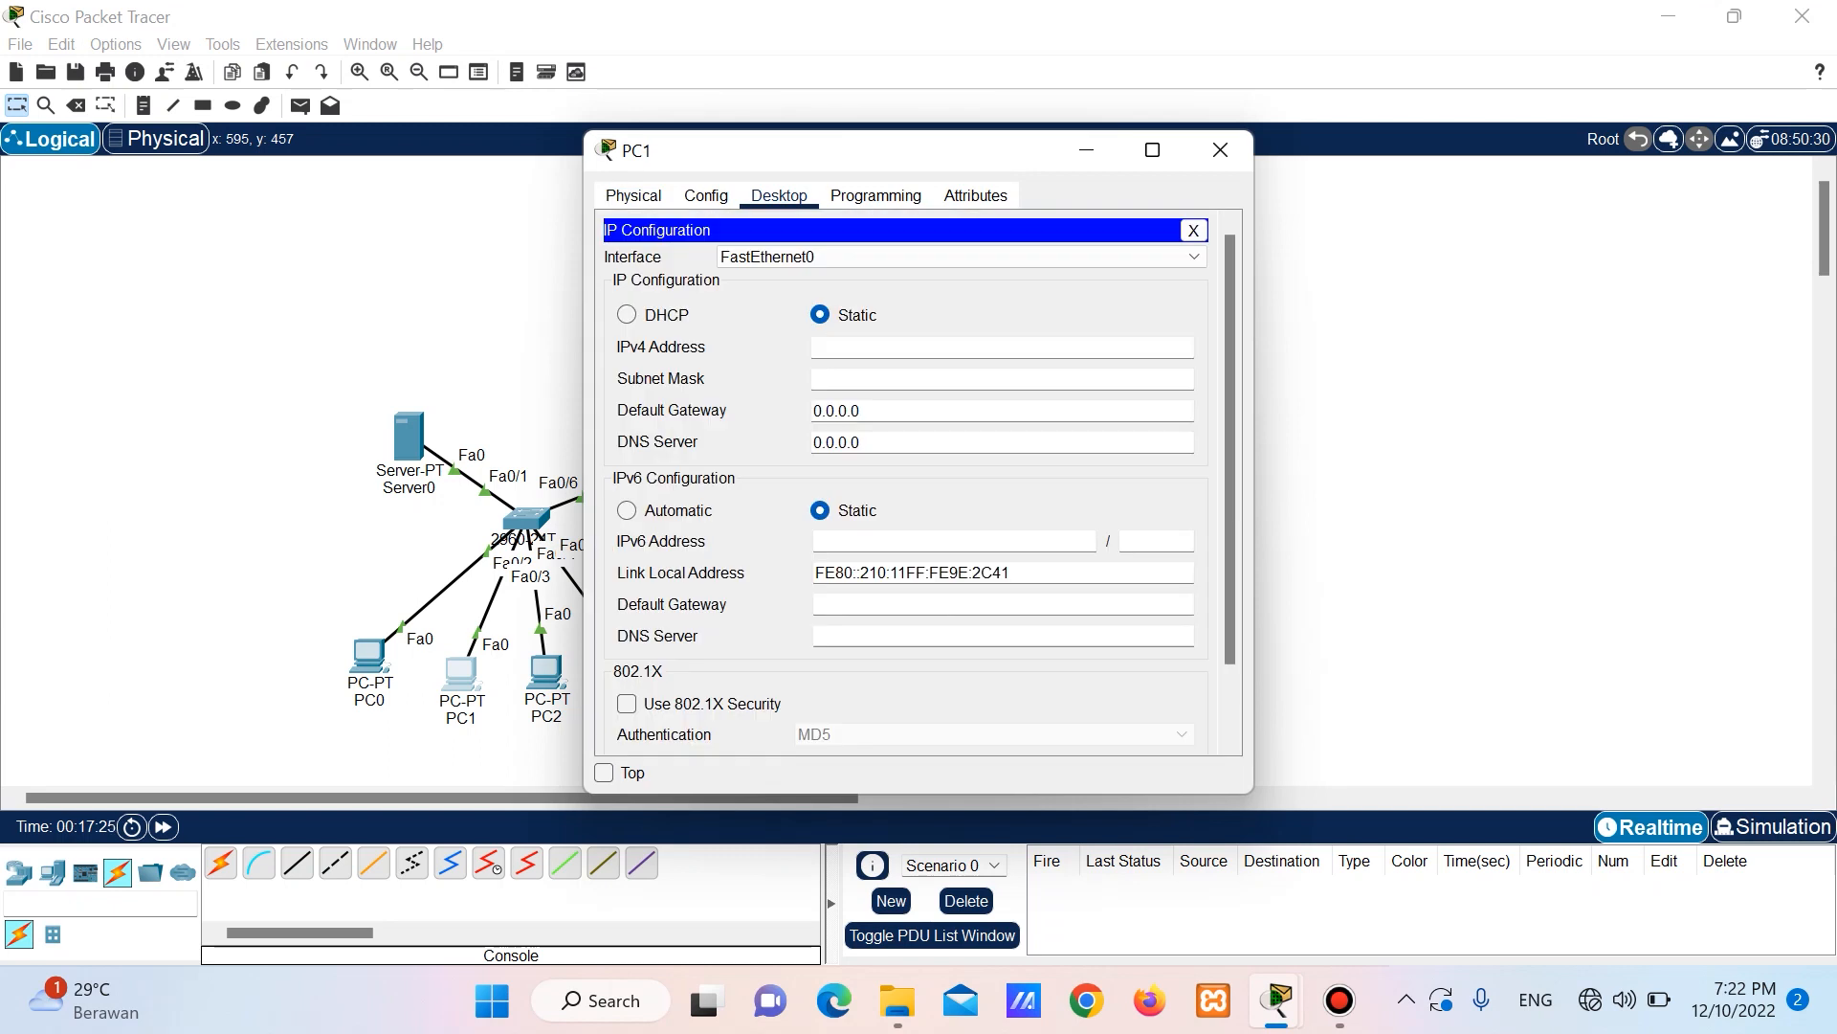
pyautogui.click(627, 315)
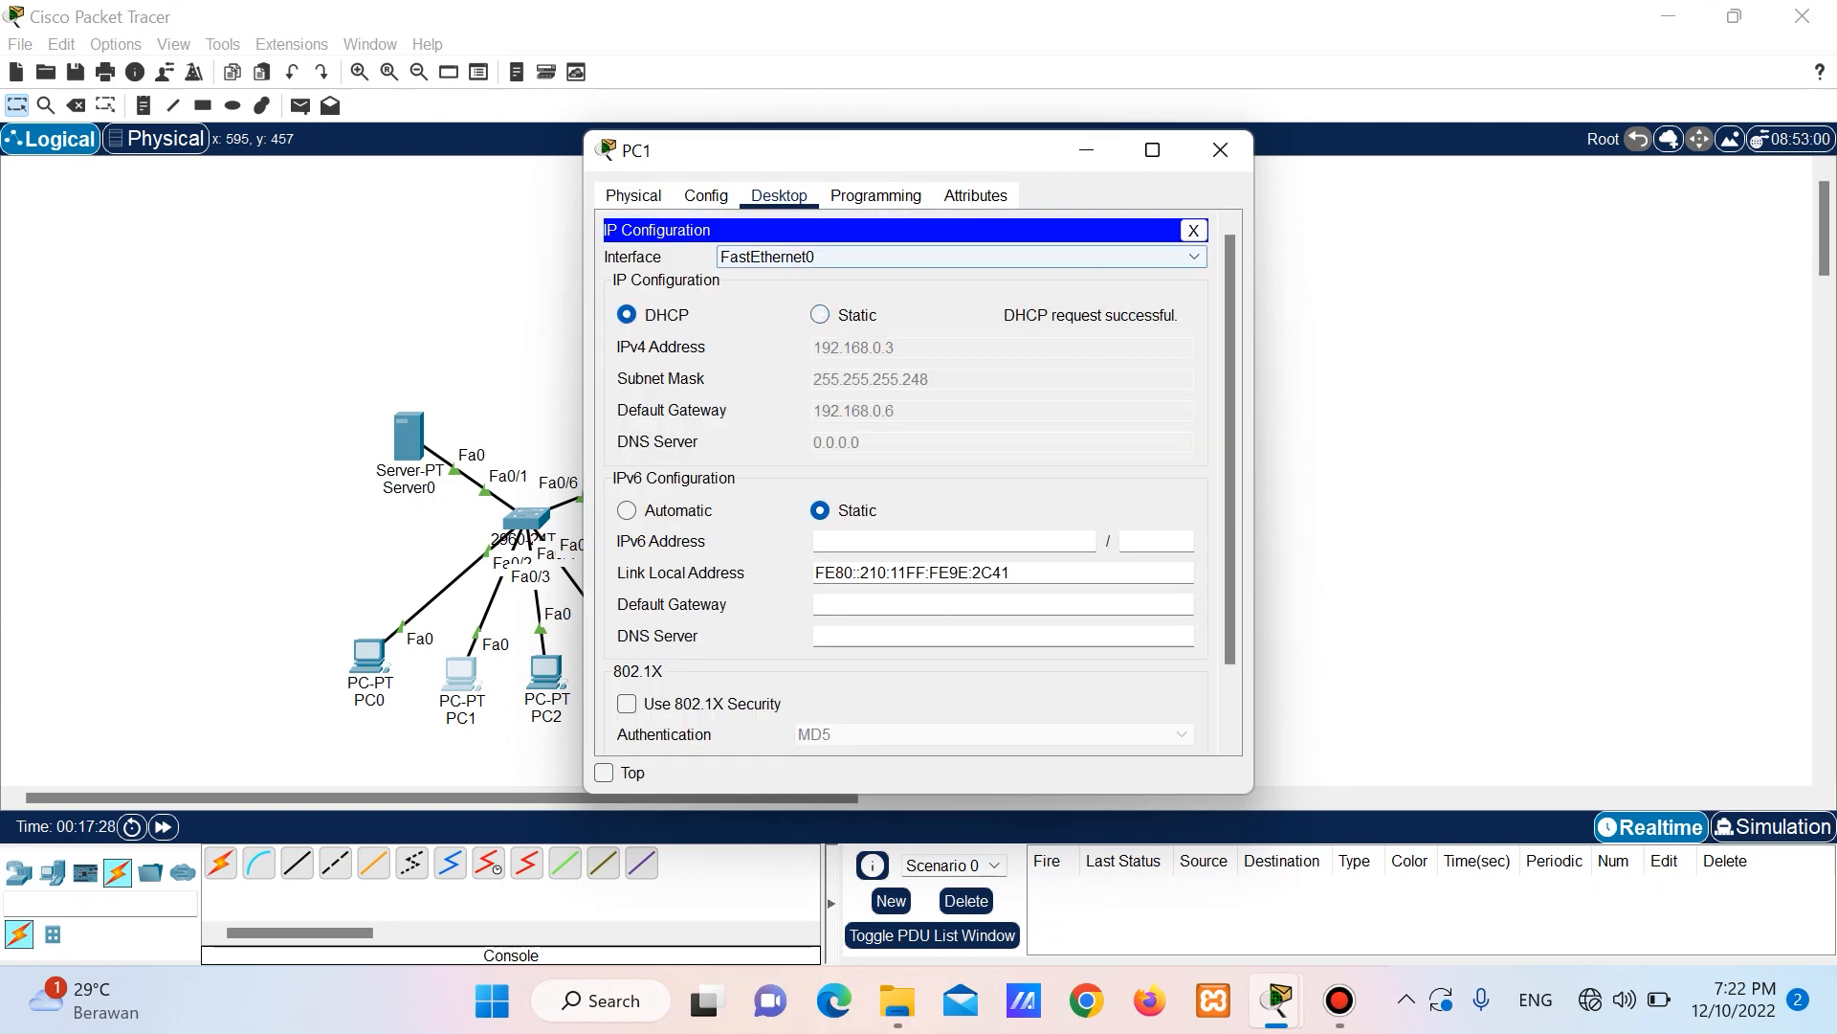
pyautogui.click(1220, 150)
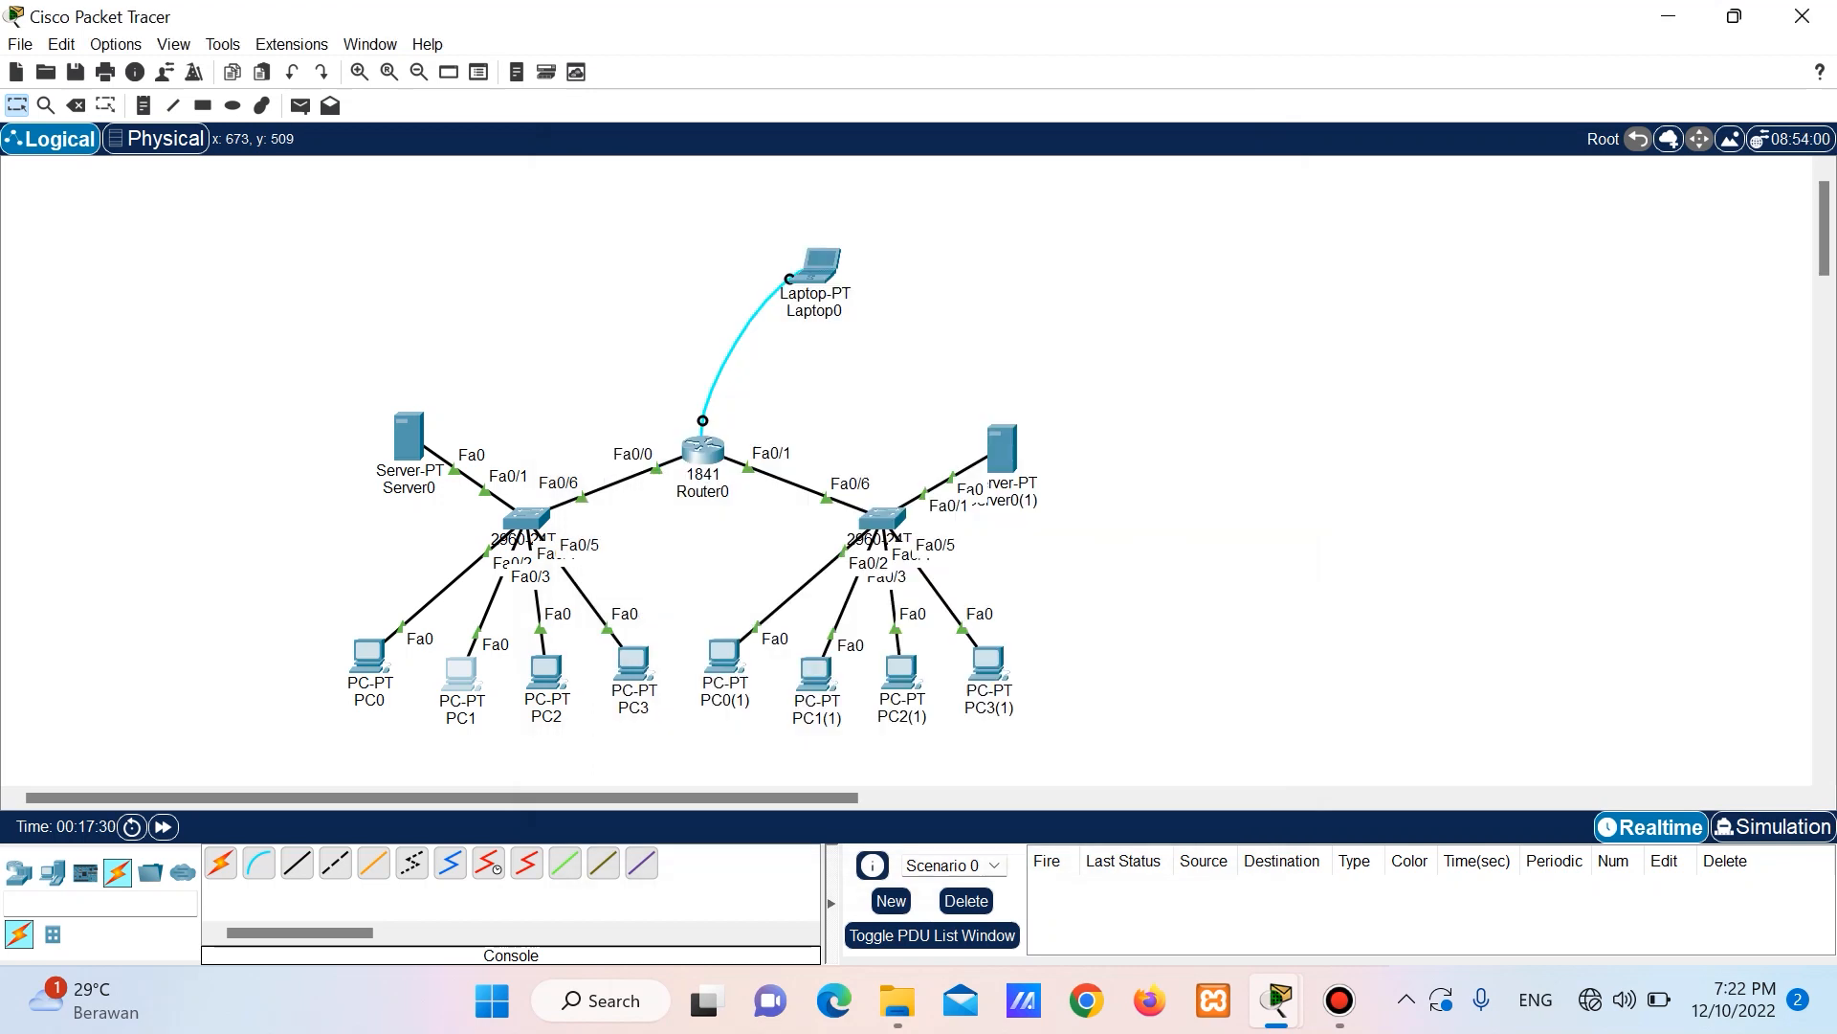
# Switch PC2's IP configuration to DHCP.
pyautogui.click(547, 672)
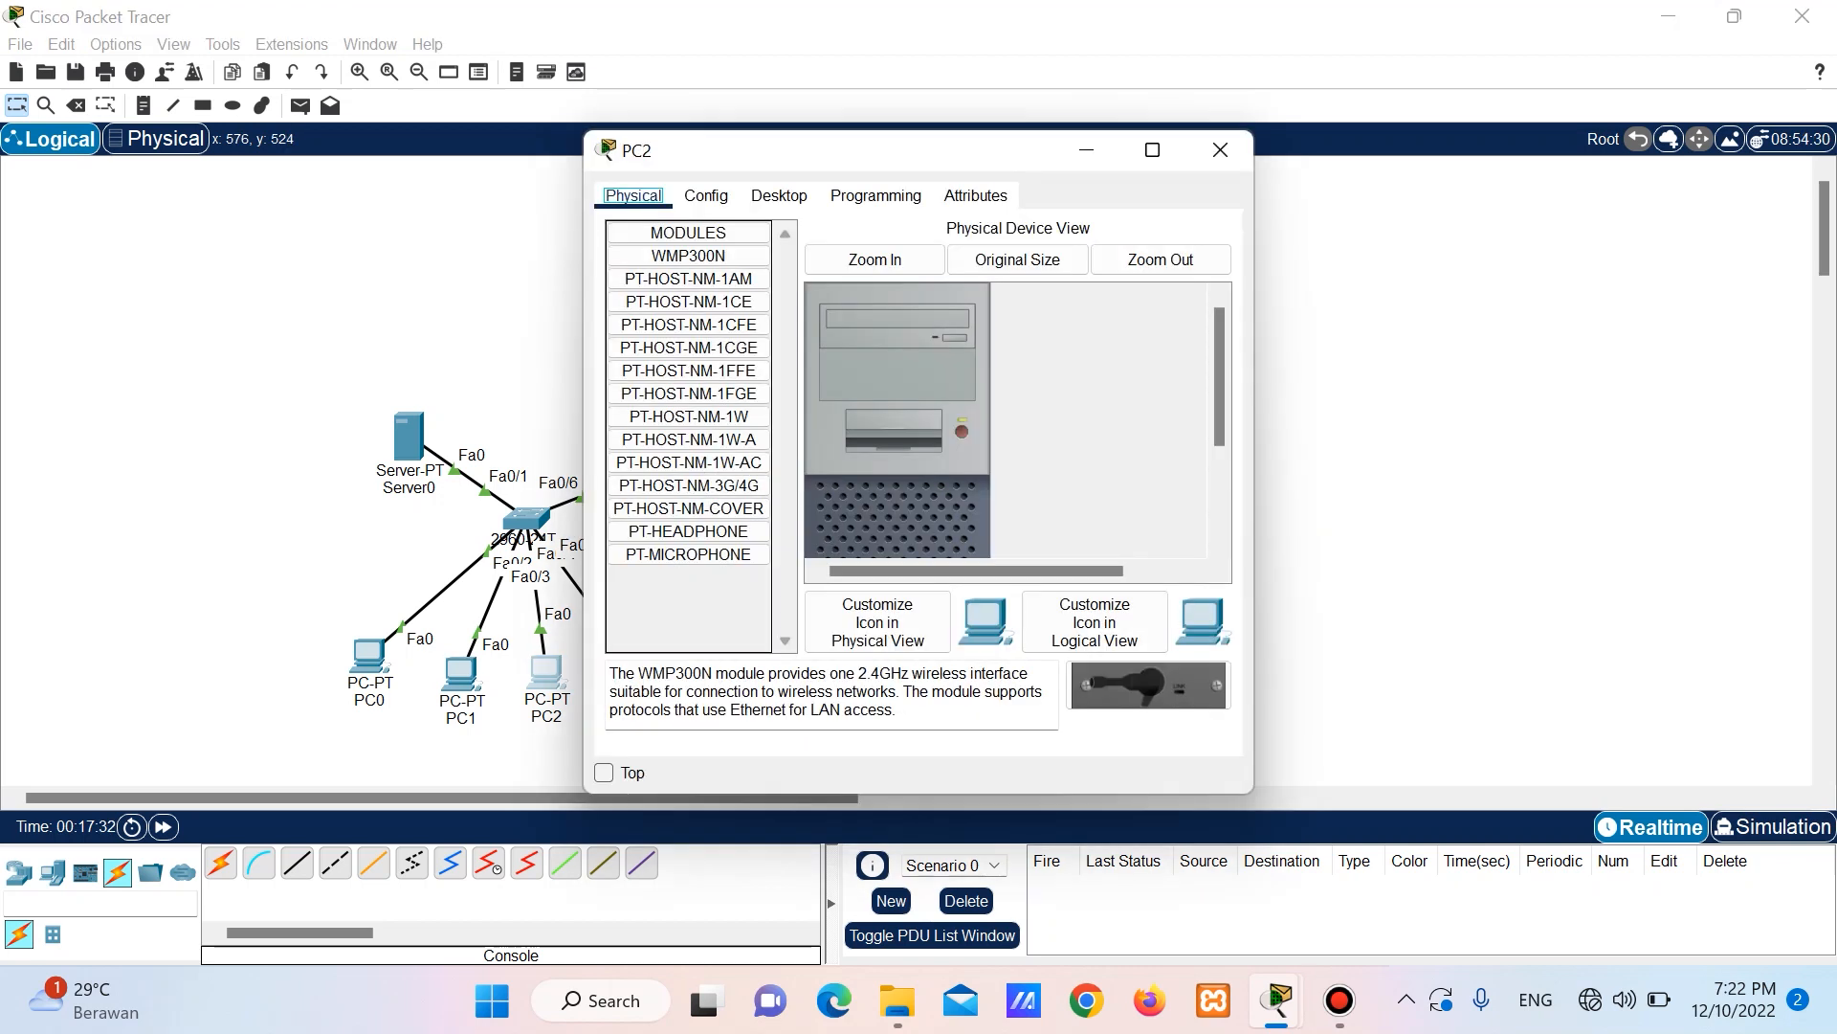
pyautogui.click(779, 195)
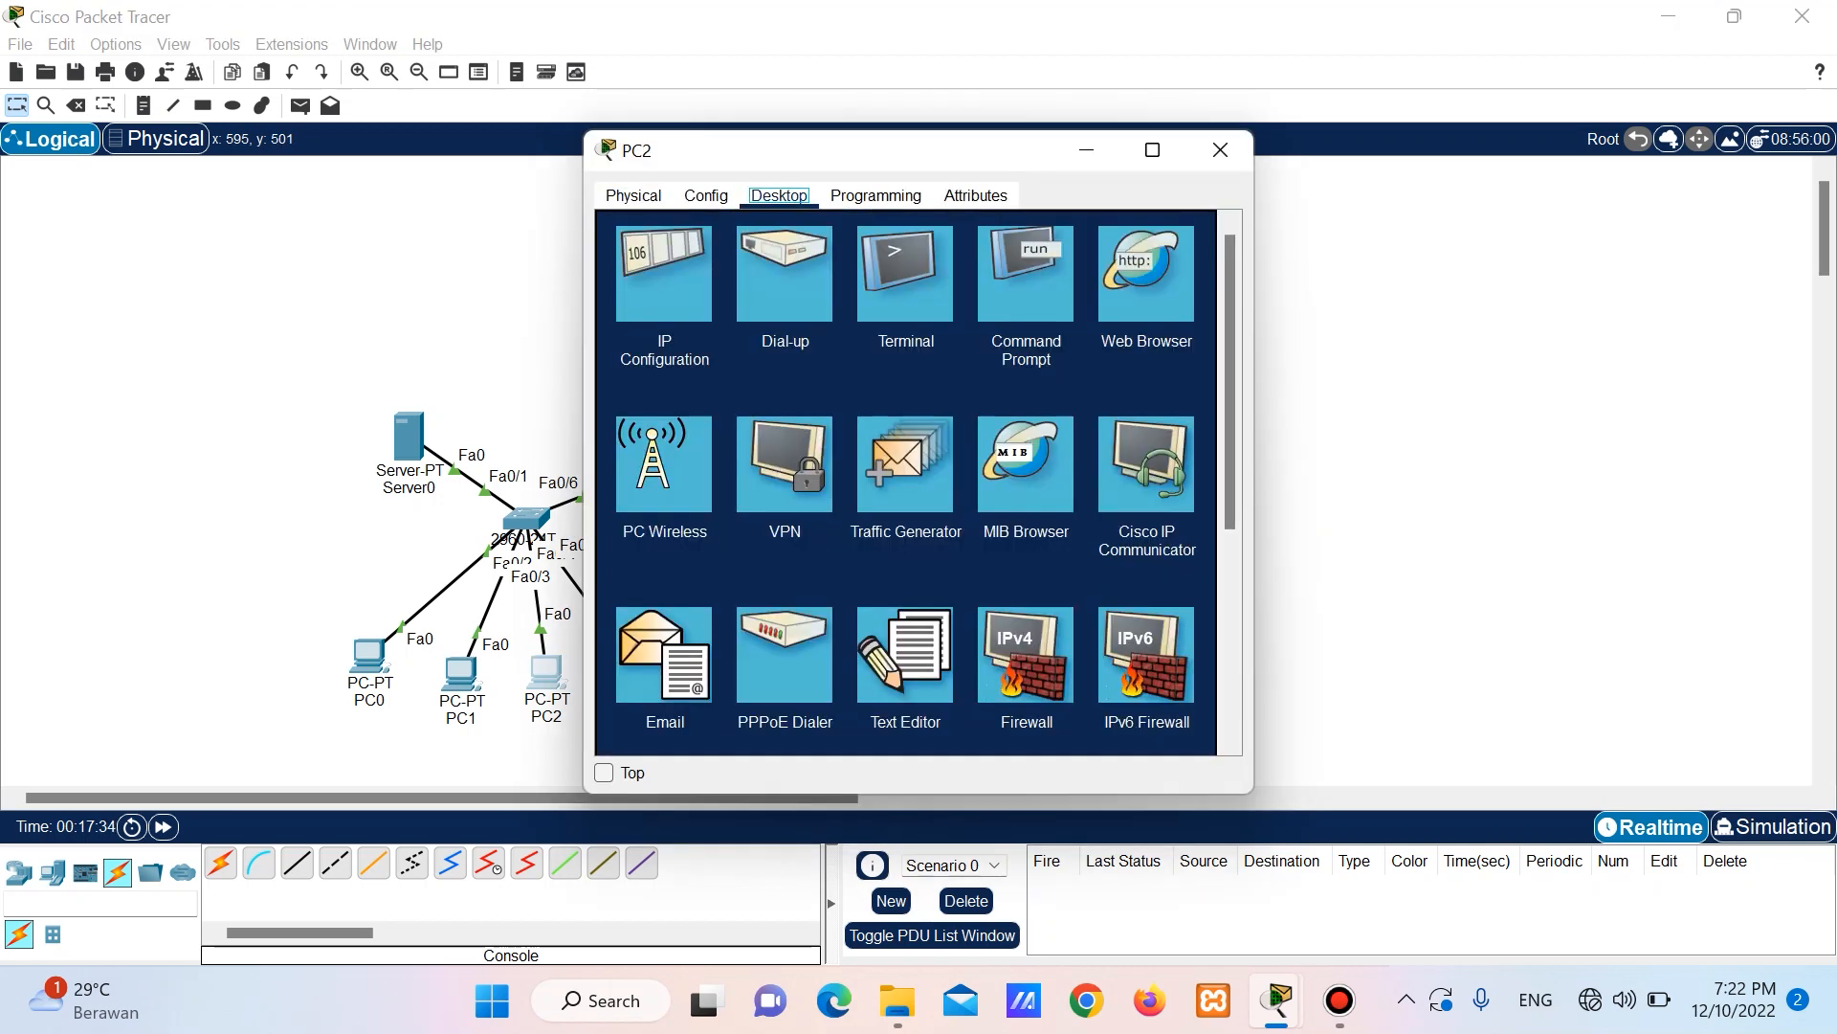
pyautogui.click(664, 277)
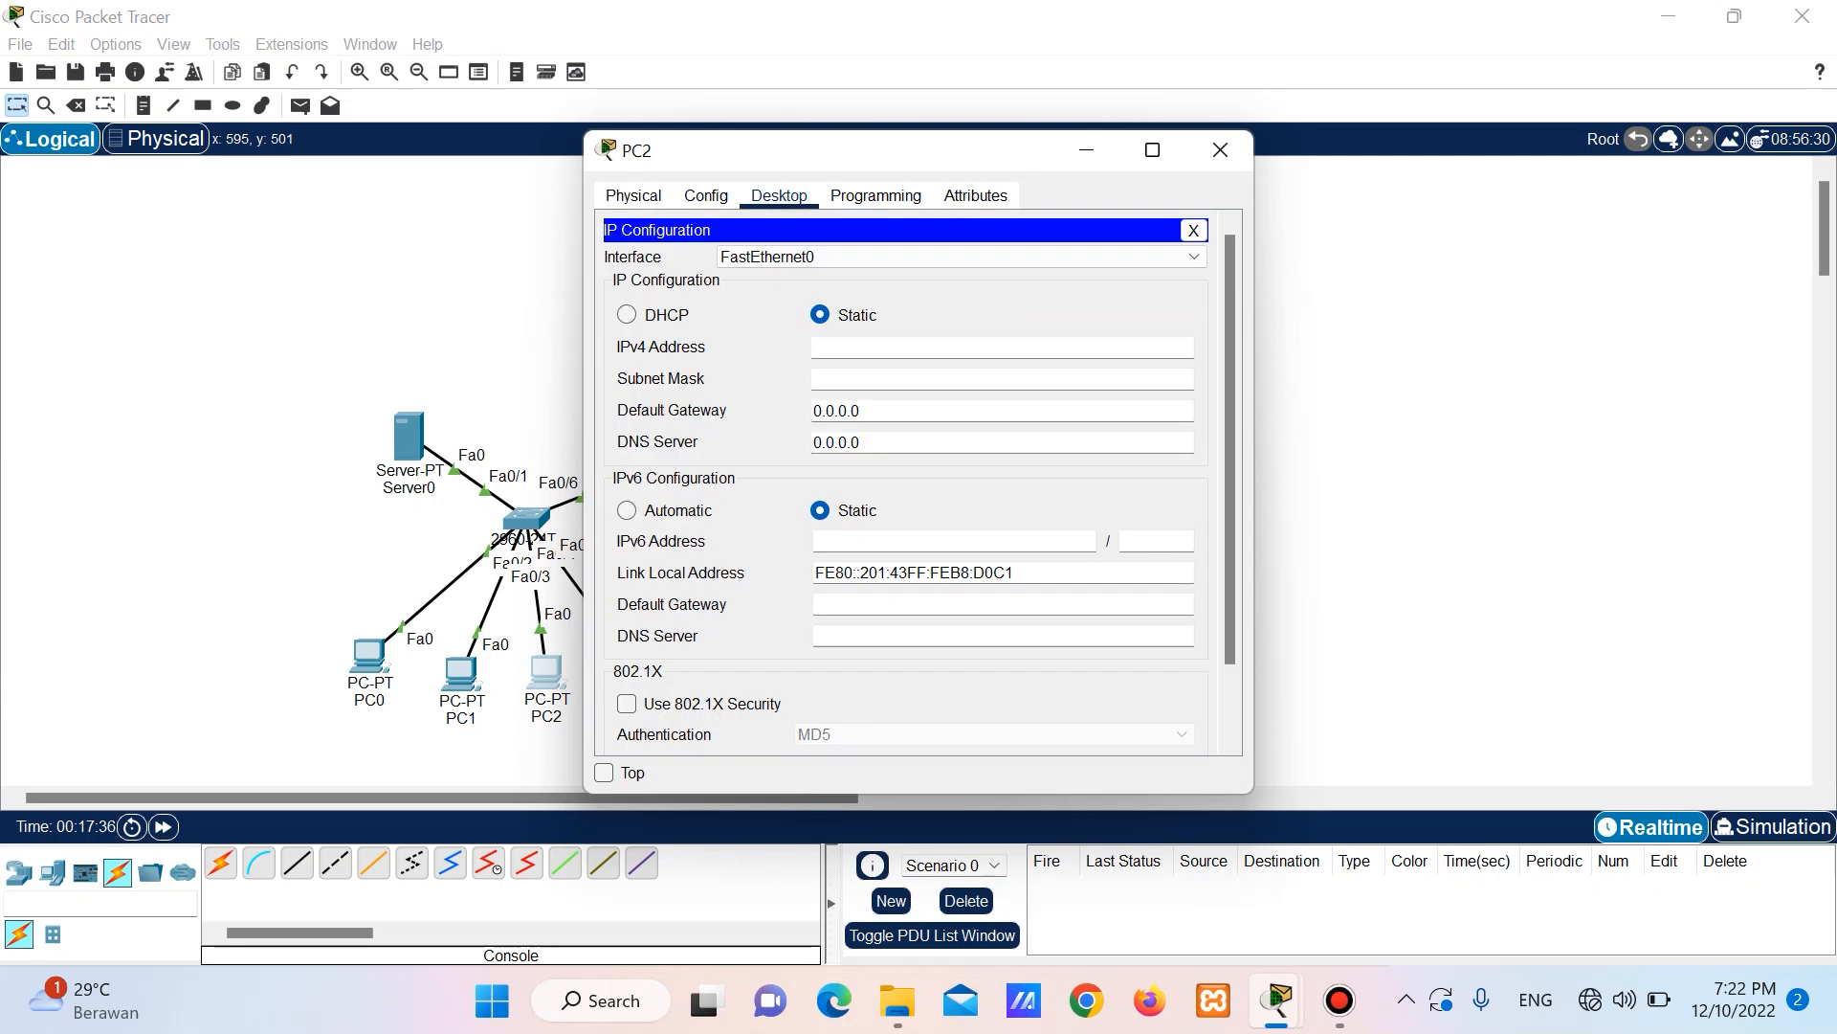
pyautogui.click(628, 315)
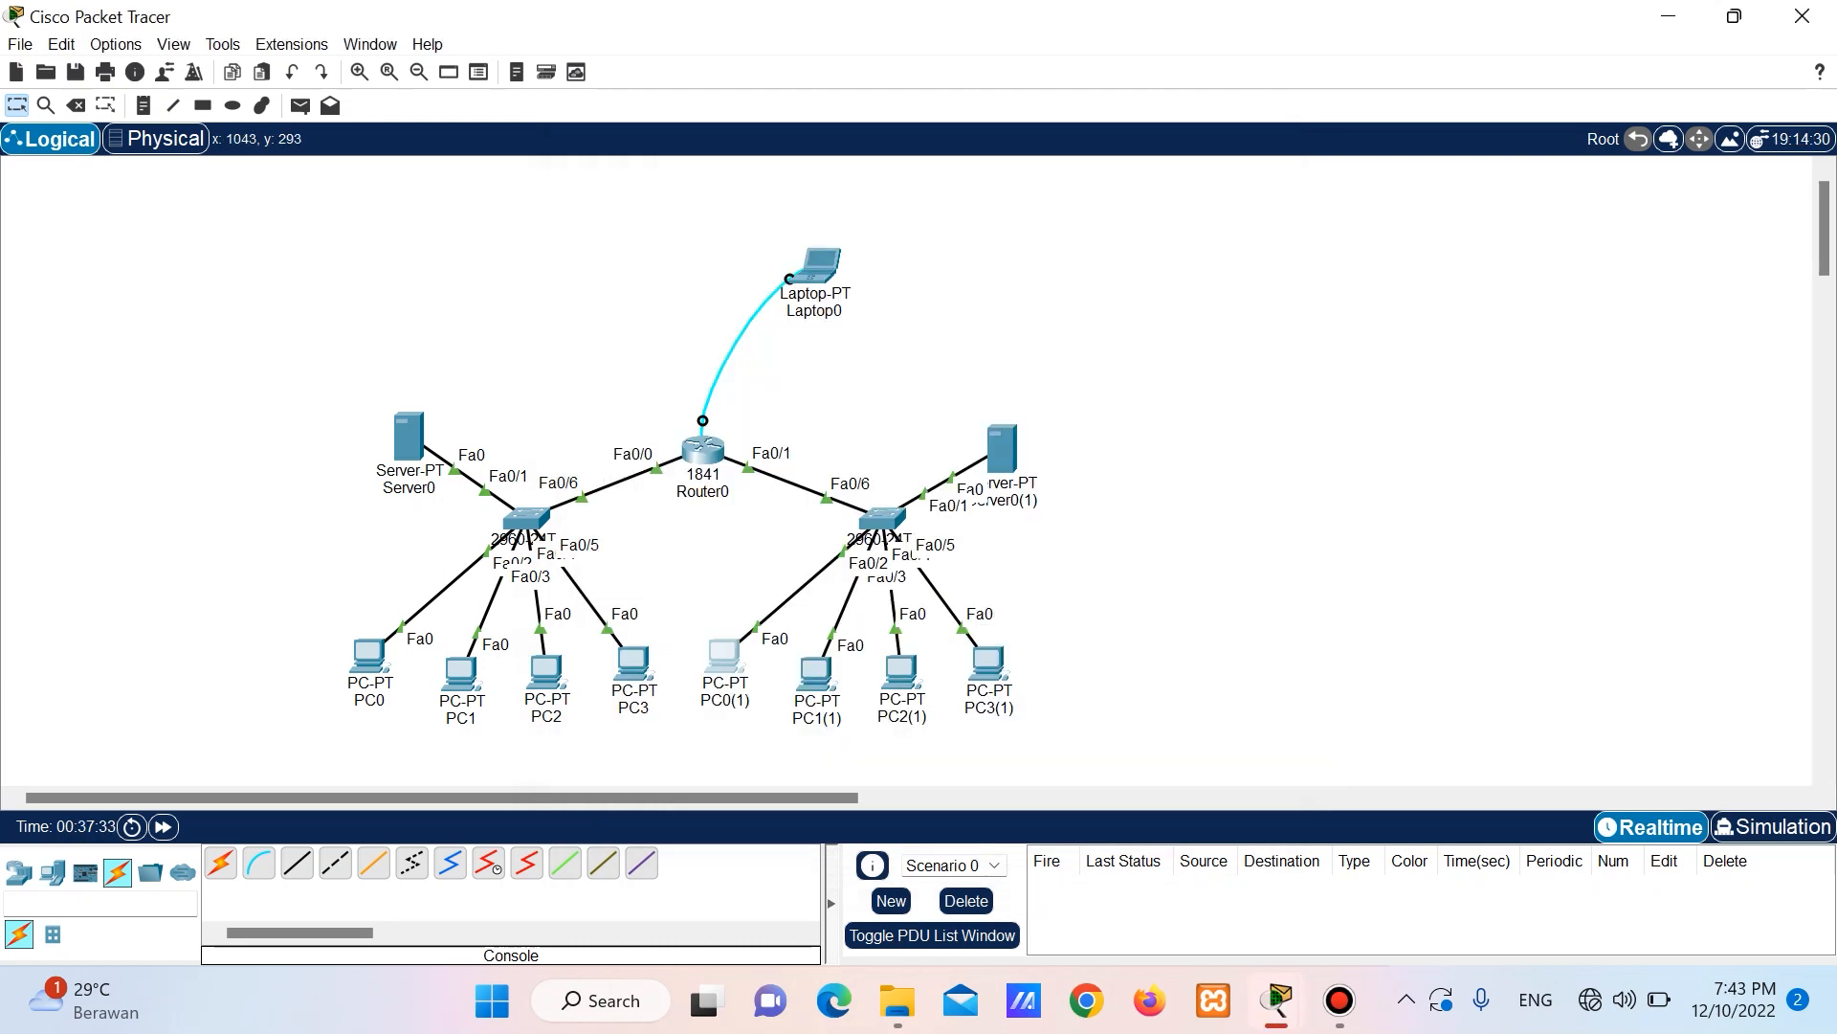
# Check Server0(1)'s static address 172.17.10.1, then view its DHCP pool starting at 172.17.10.2.
pyautogui.click(1001, 446)
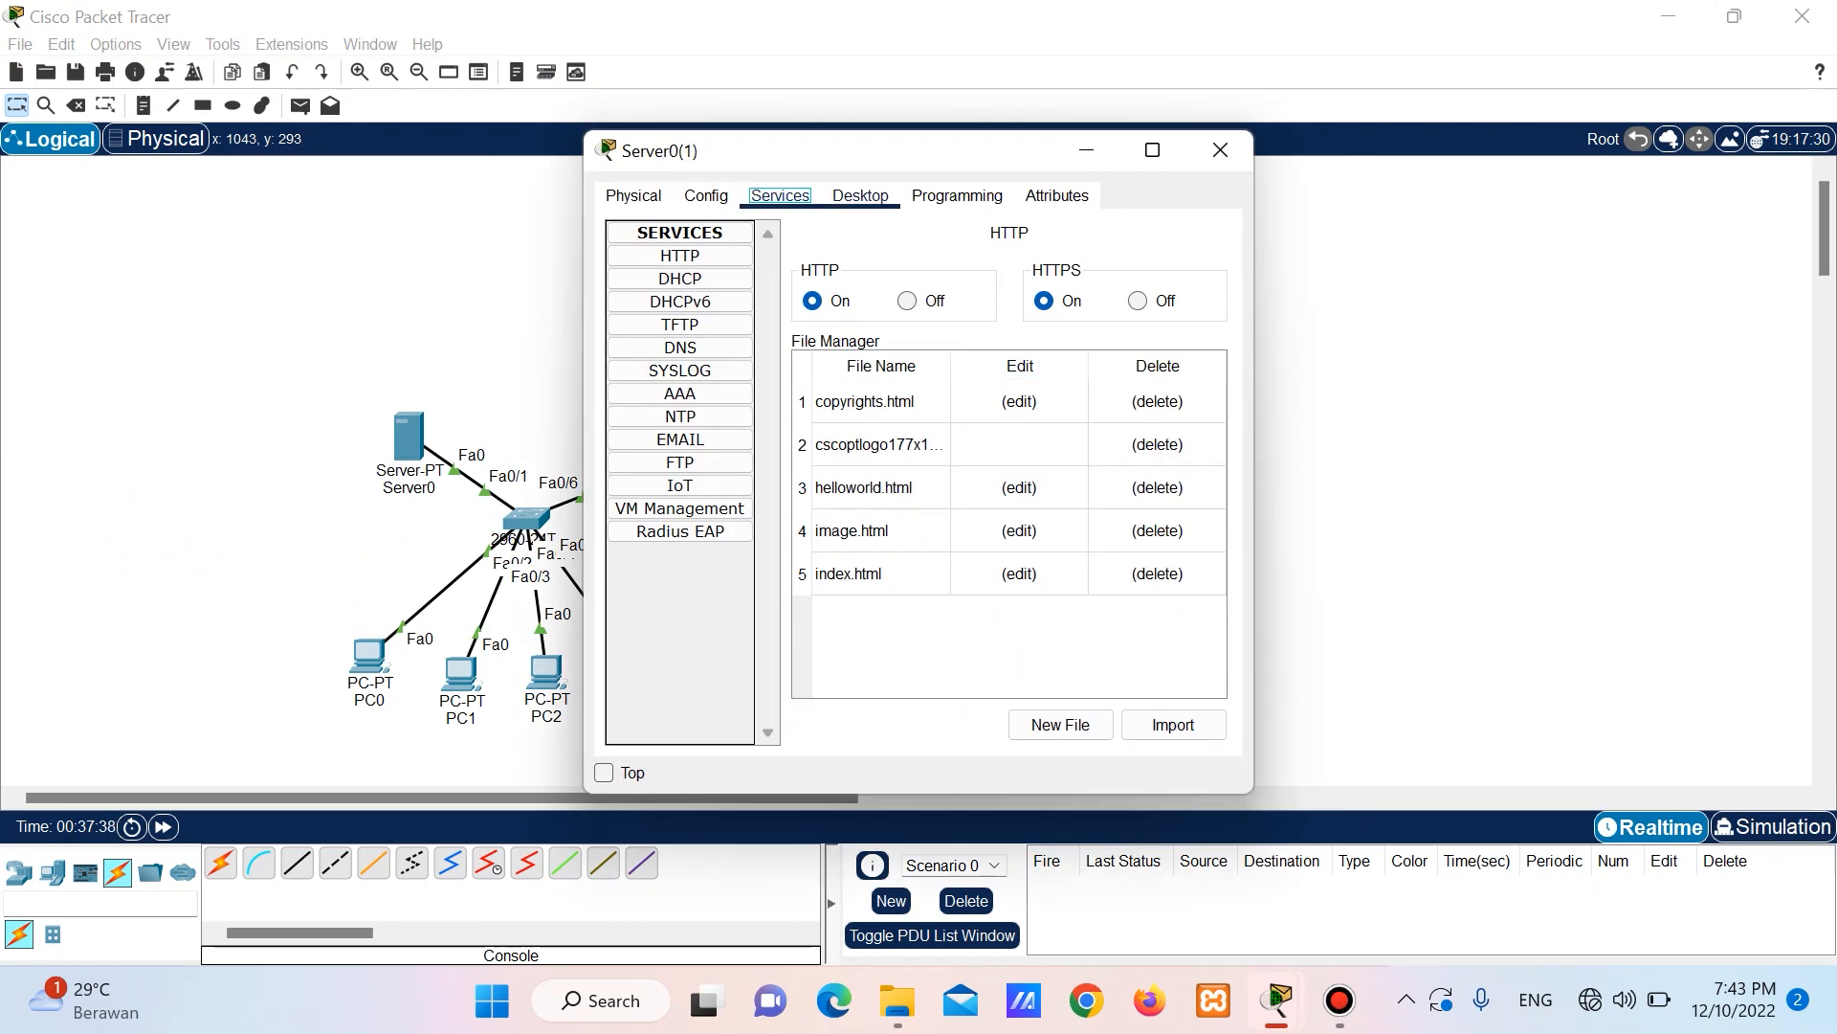
pyautogui.click(860, 195)
pyautogui.click(664, 277)
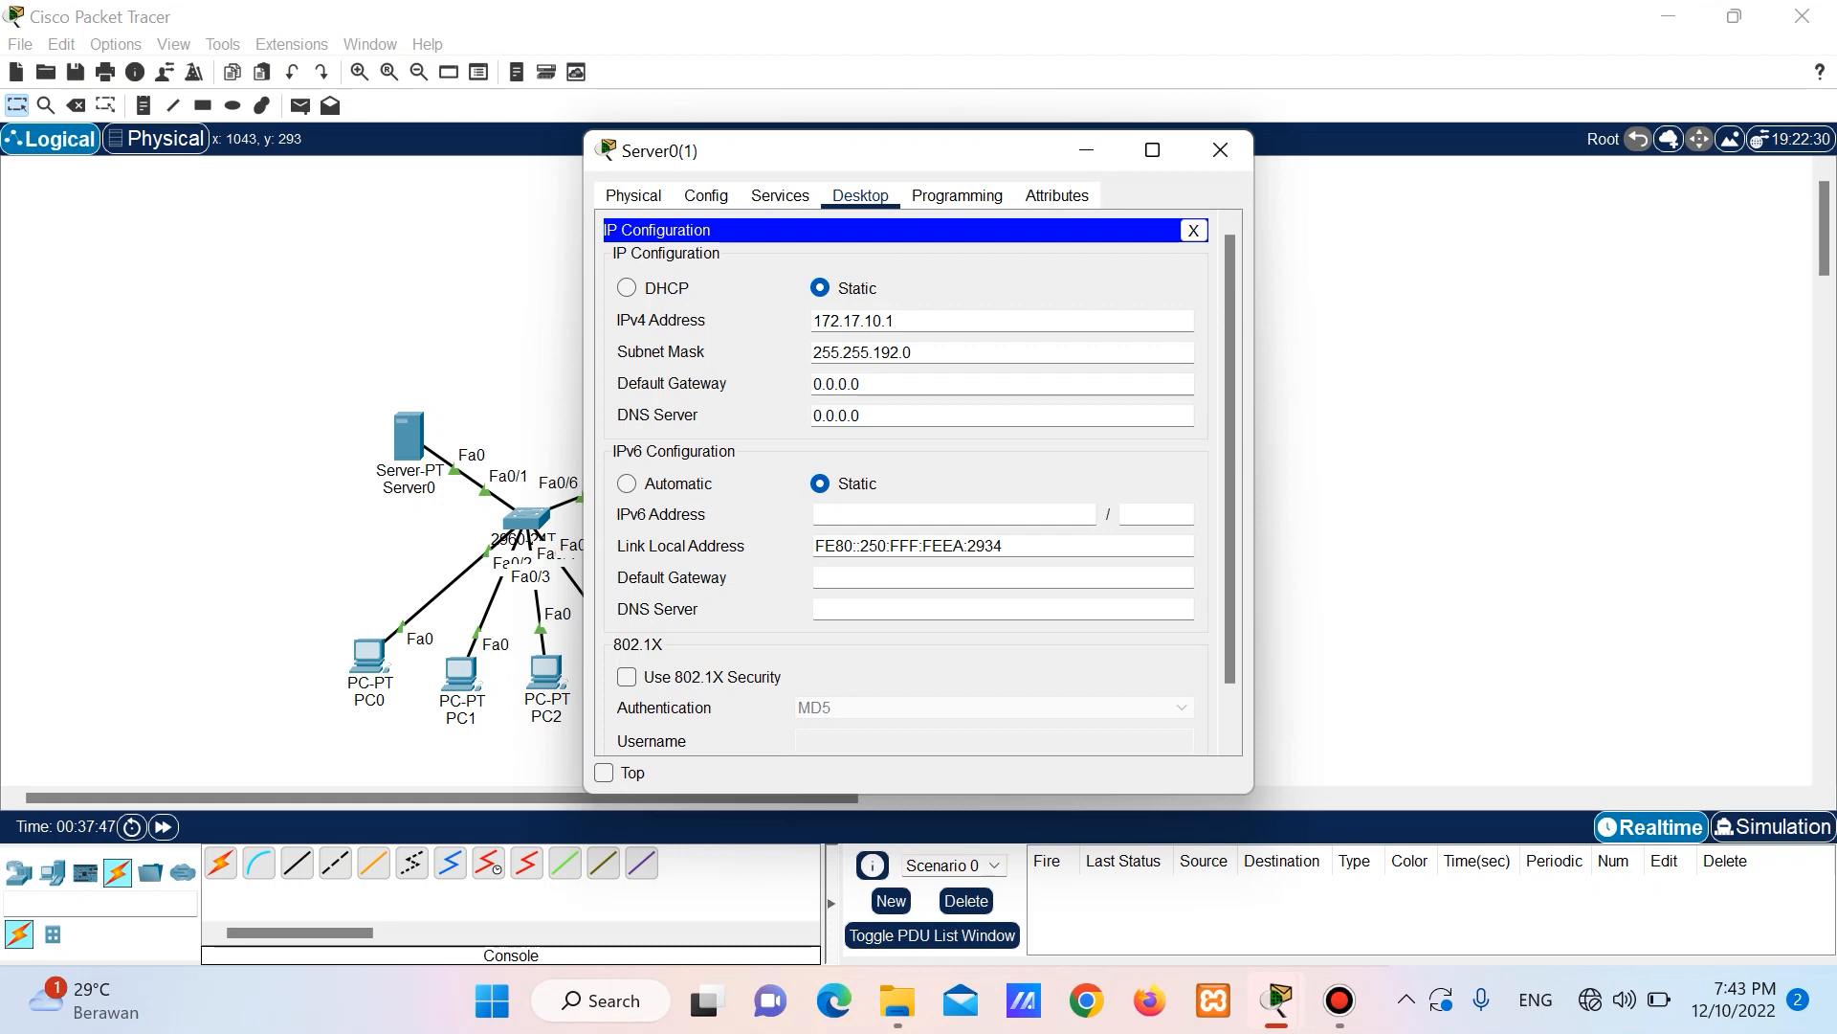
pyautogui.click(780, 196)
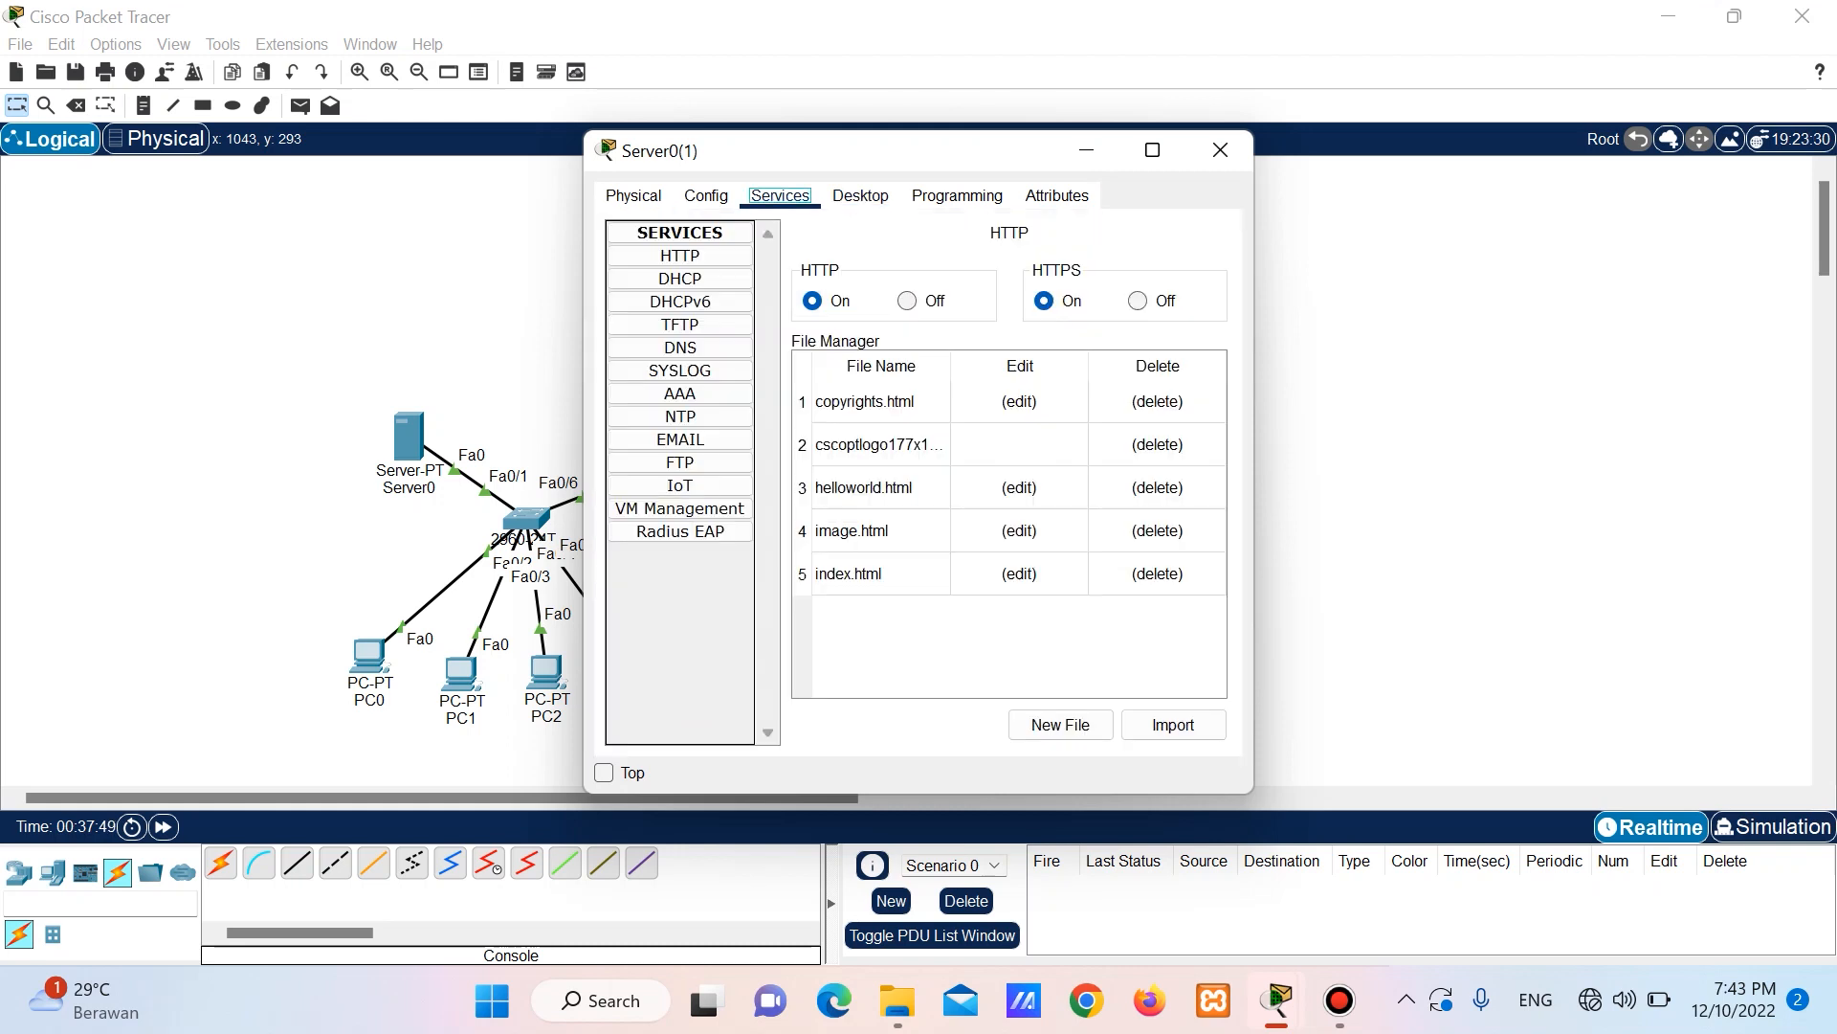
pyautogui.click(680, 278)
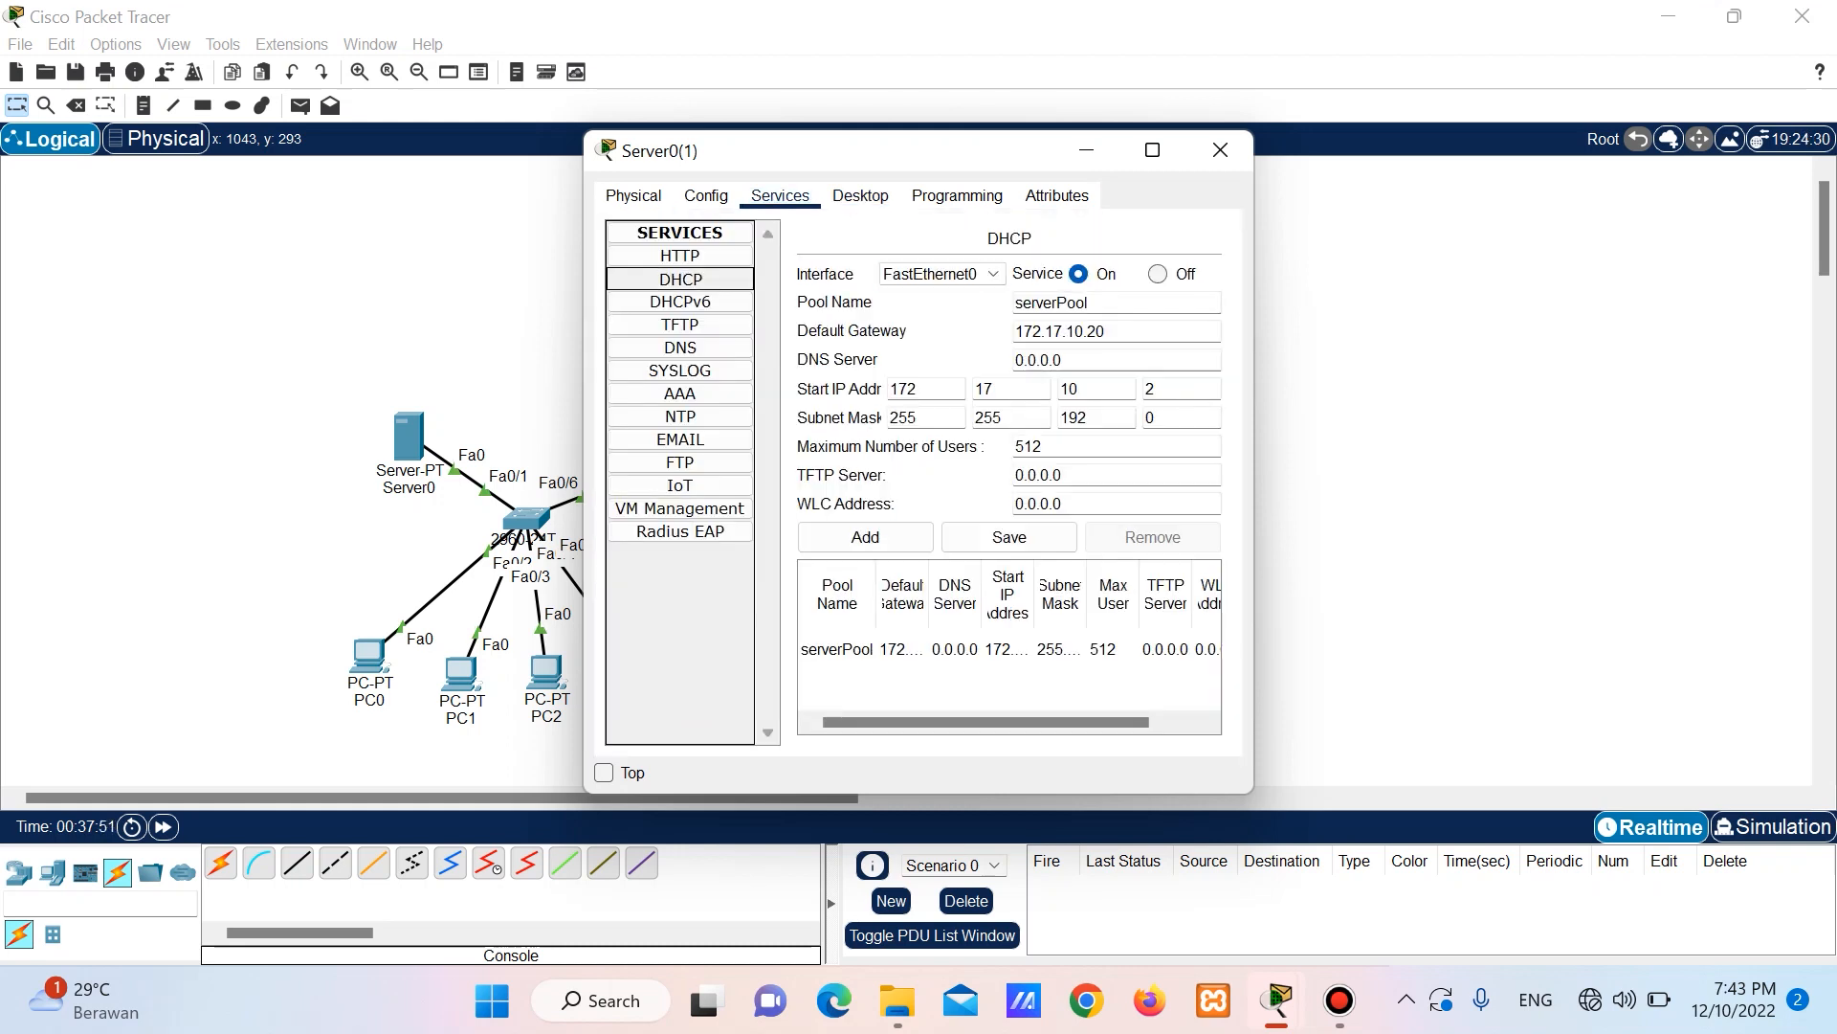
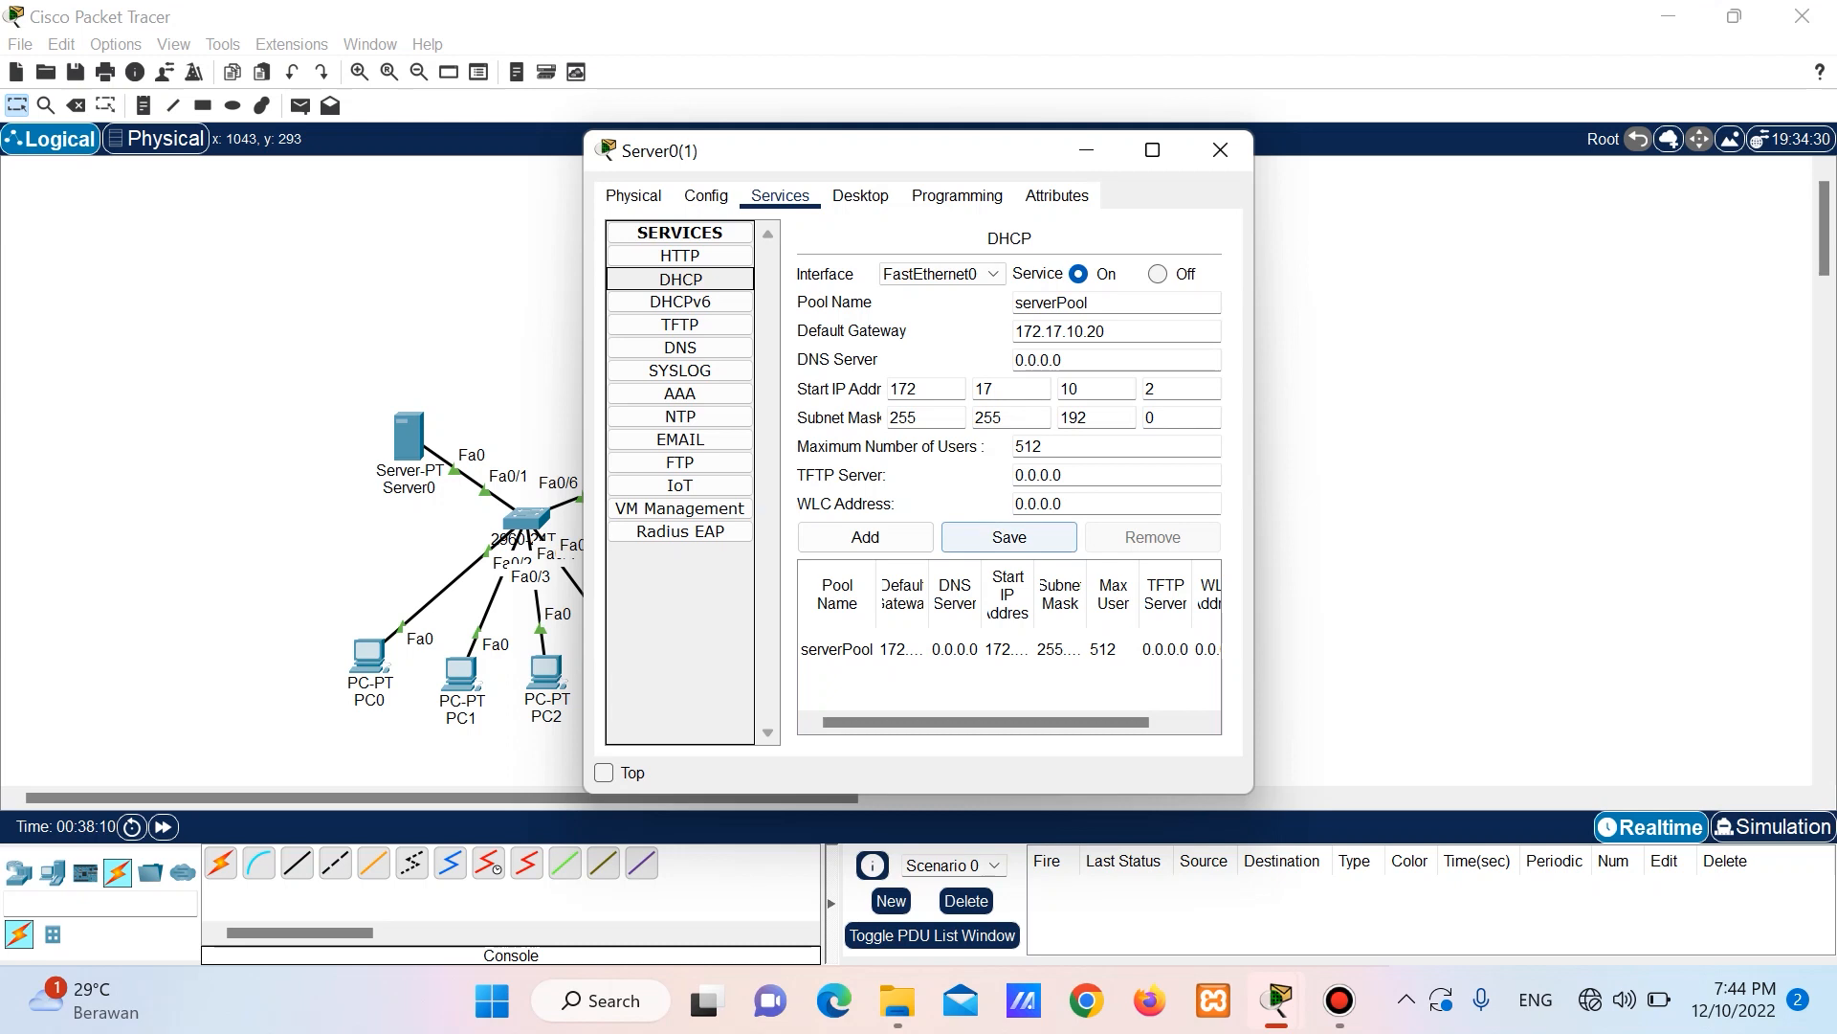
# Save Server0(1)'s serverPool DHCP pool (gateway 172.17.10.20, 512 users) and close the server window.
pyautogui.click(1010, 537)
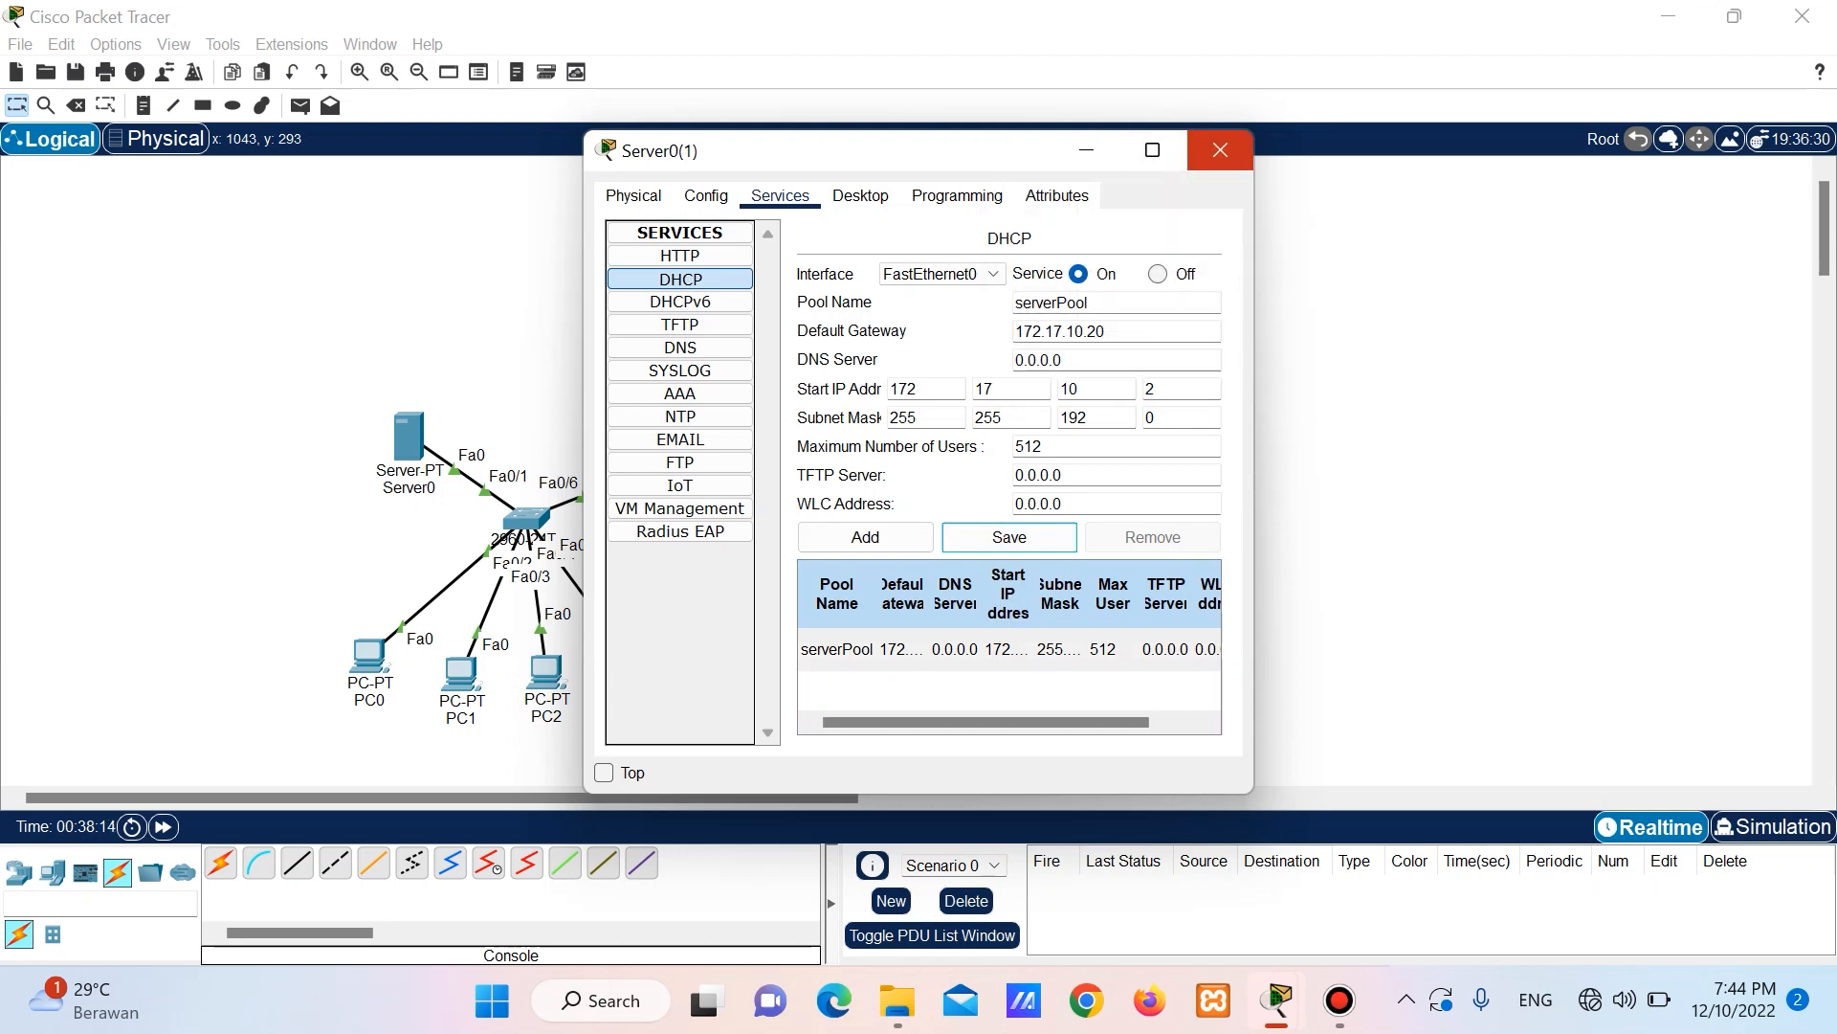
pyautogui.click(1220, 150)
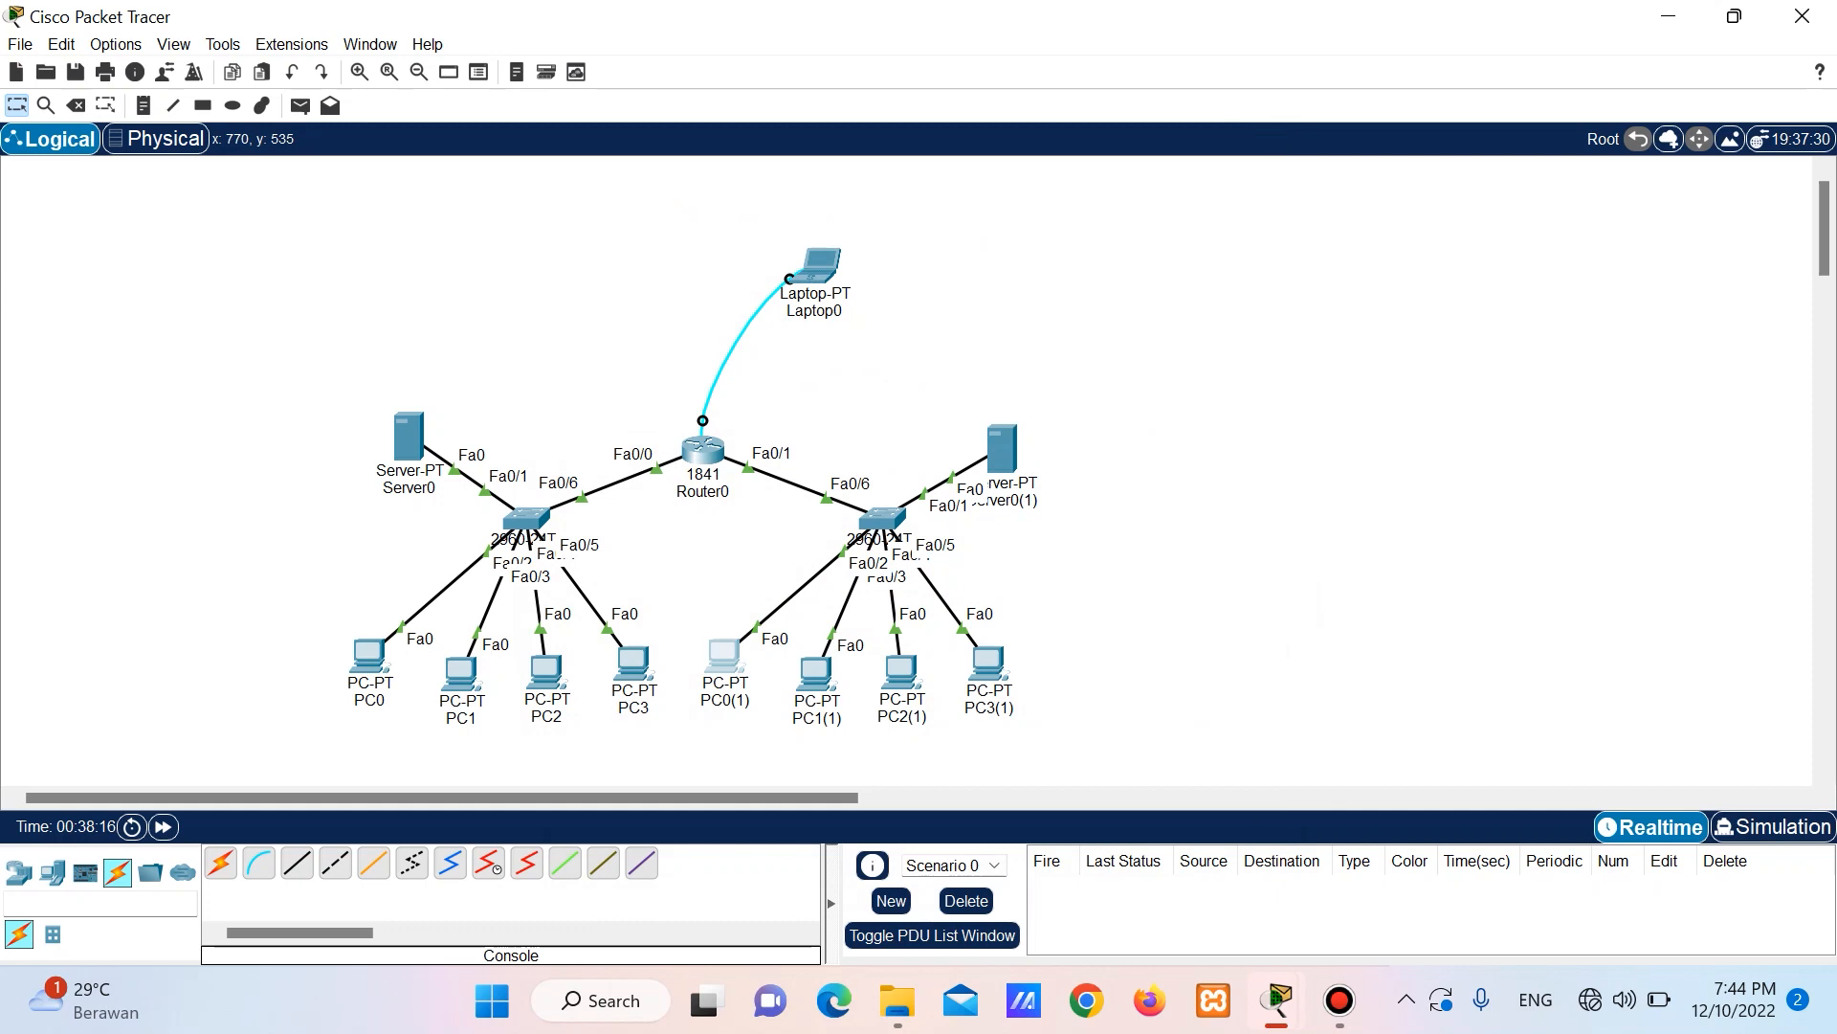
pyautogui.click(724, 656)
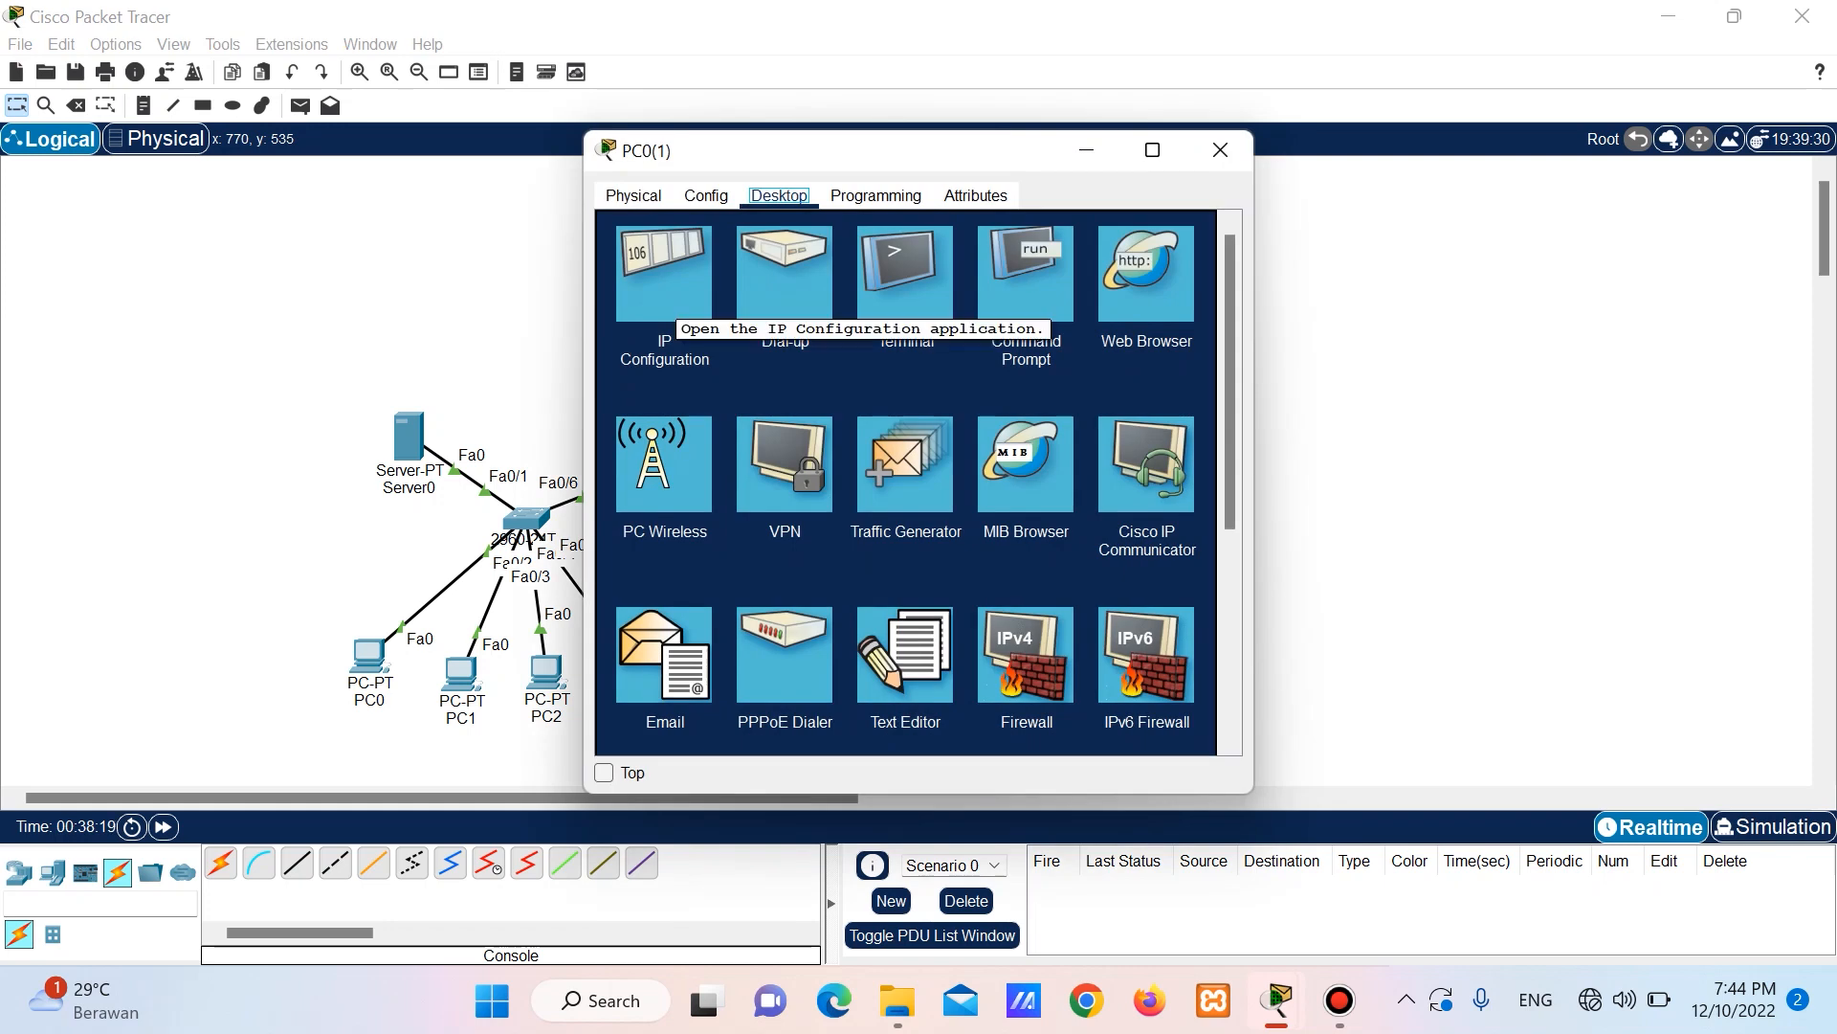
# Switch PC0(1) and PC1(1) in the right LAN to DHCP addressing.
pyautogui.click(664, 287)
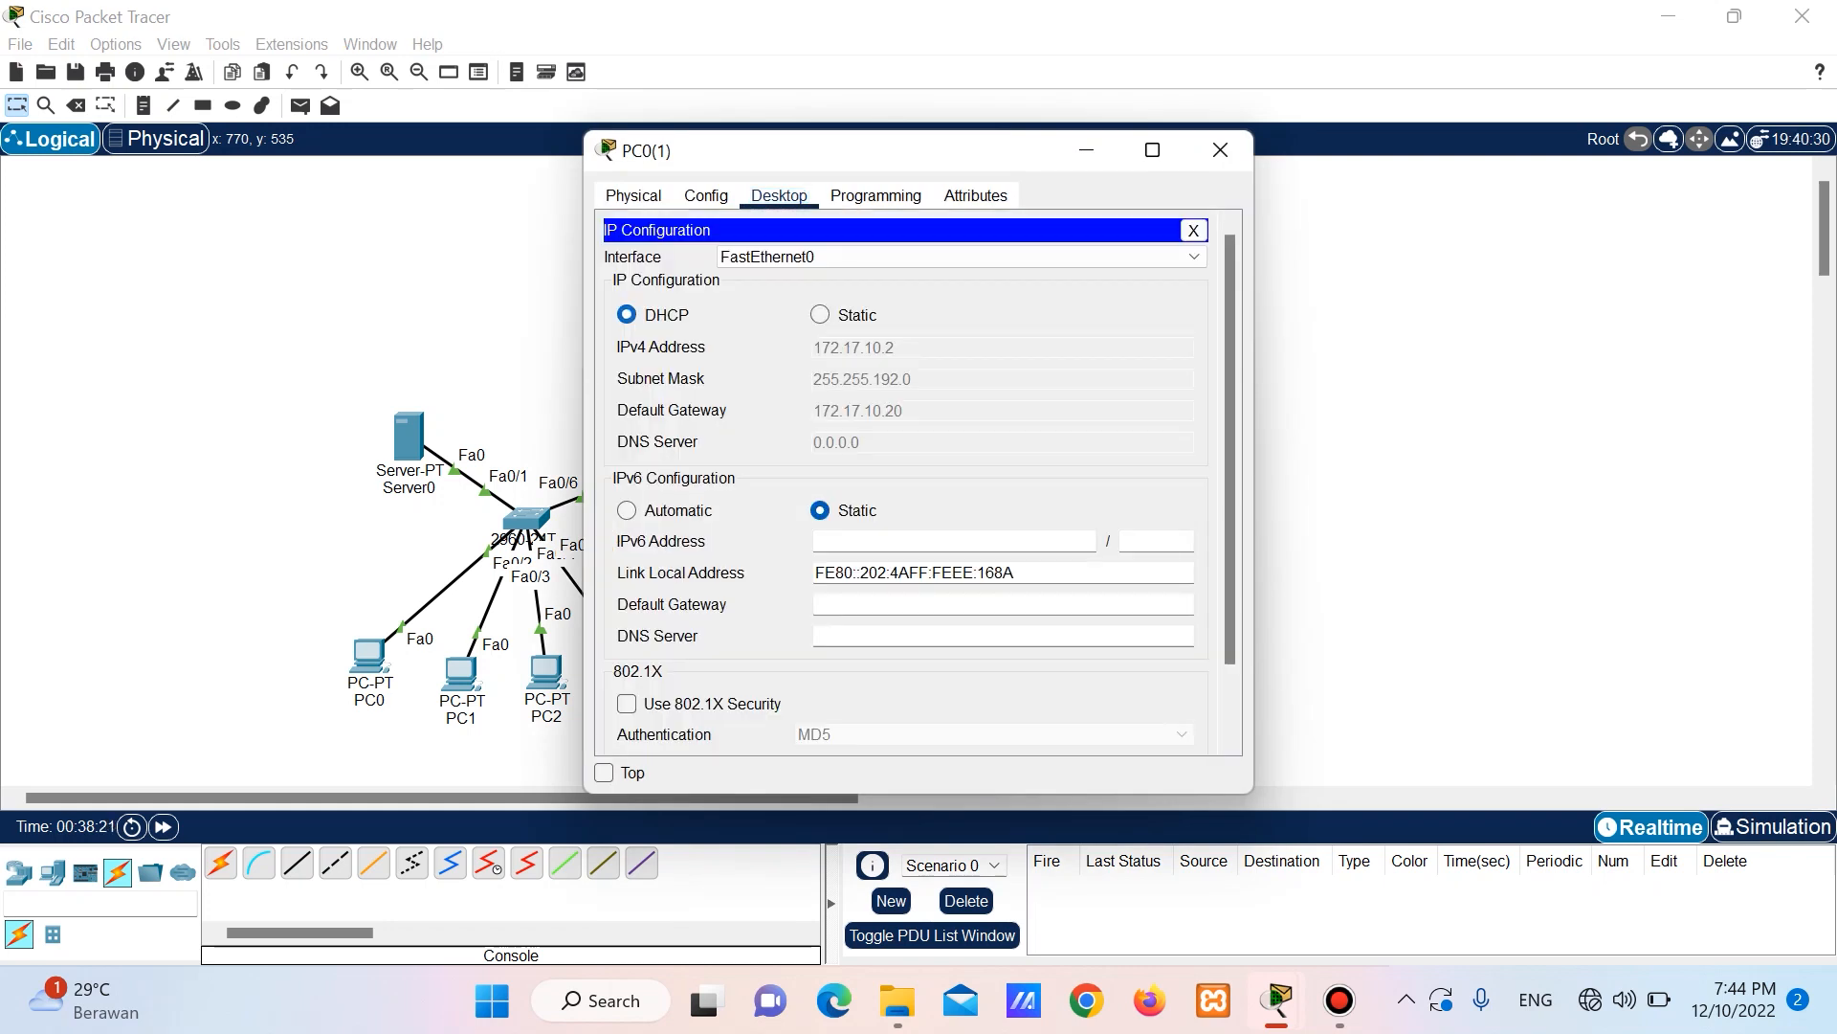
pyautogui.click(820, 315)
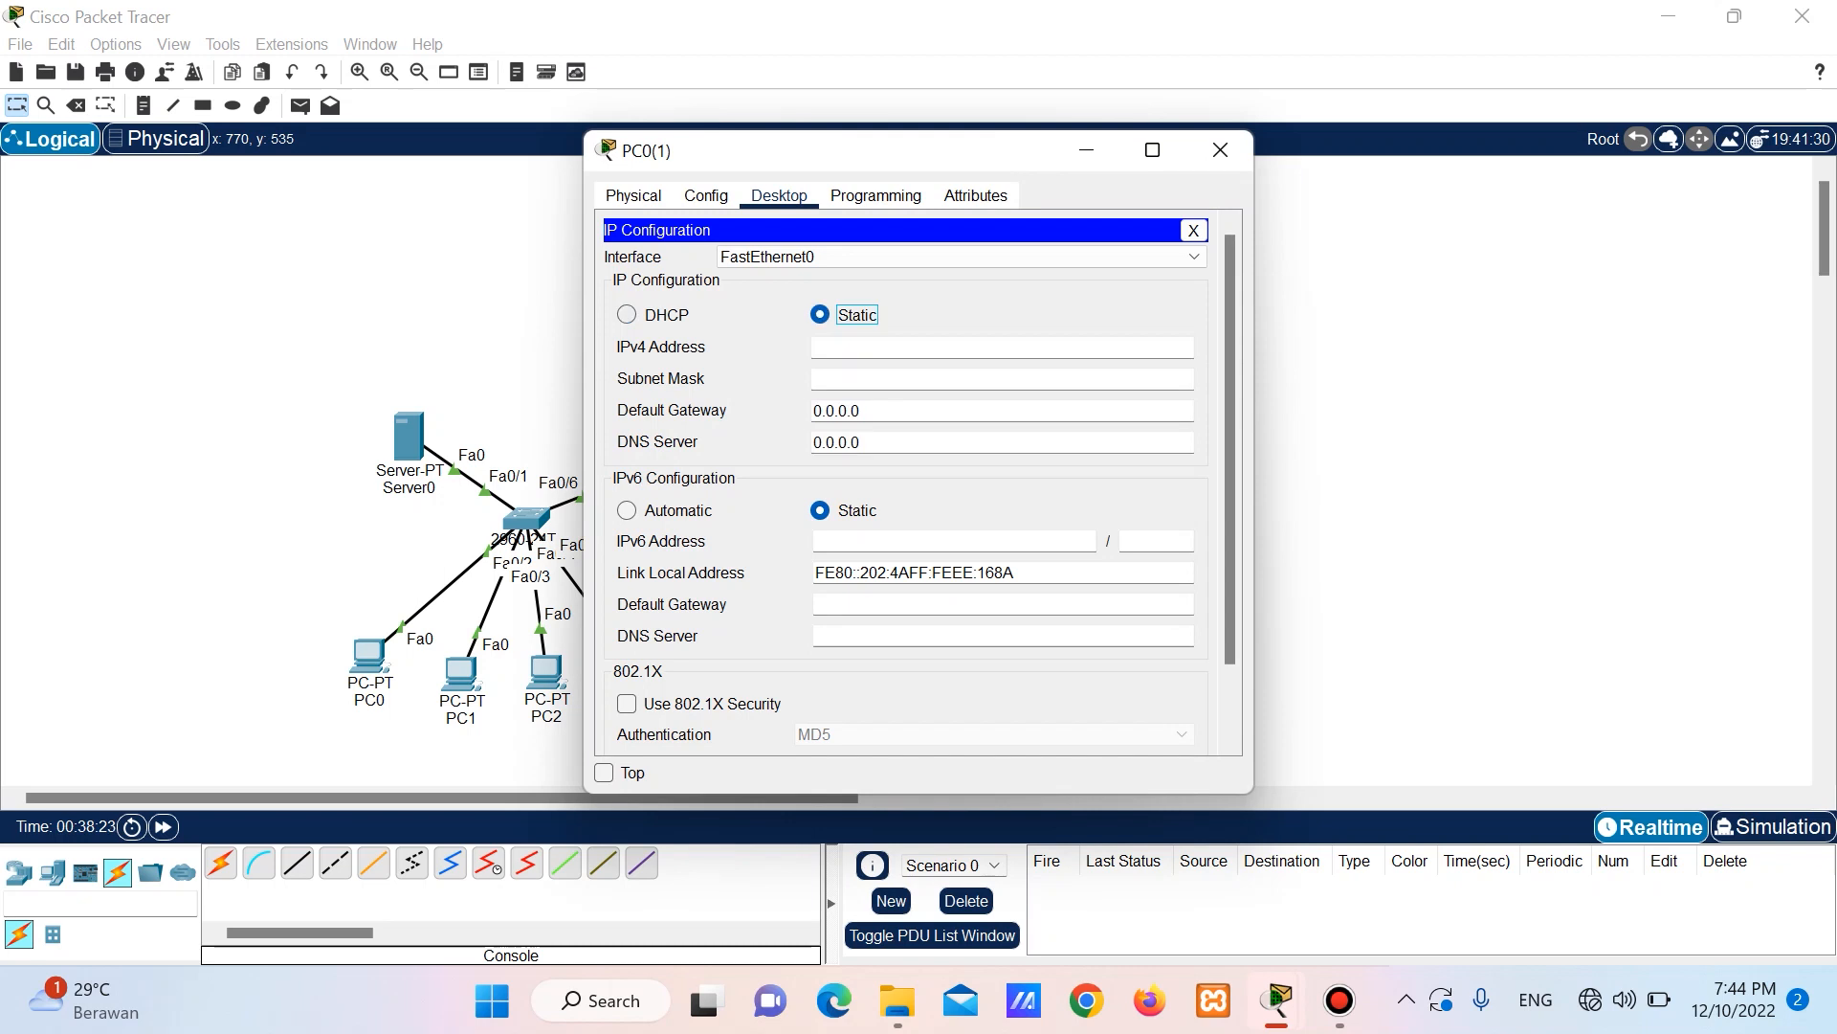
pyautogui.click(627, 315)
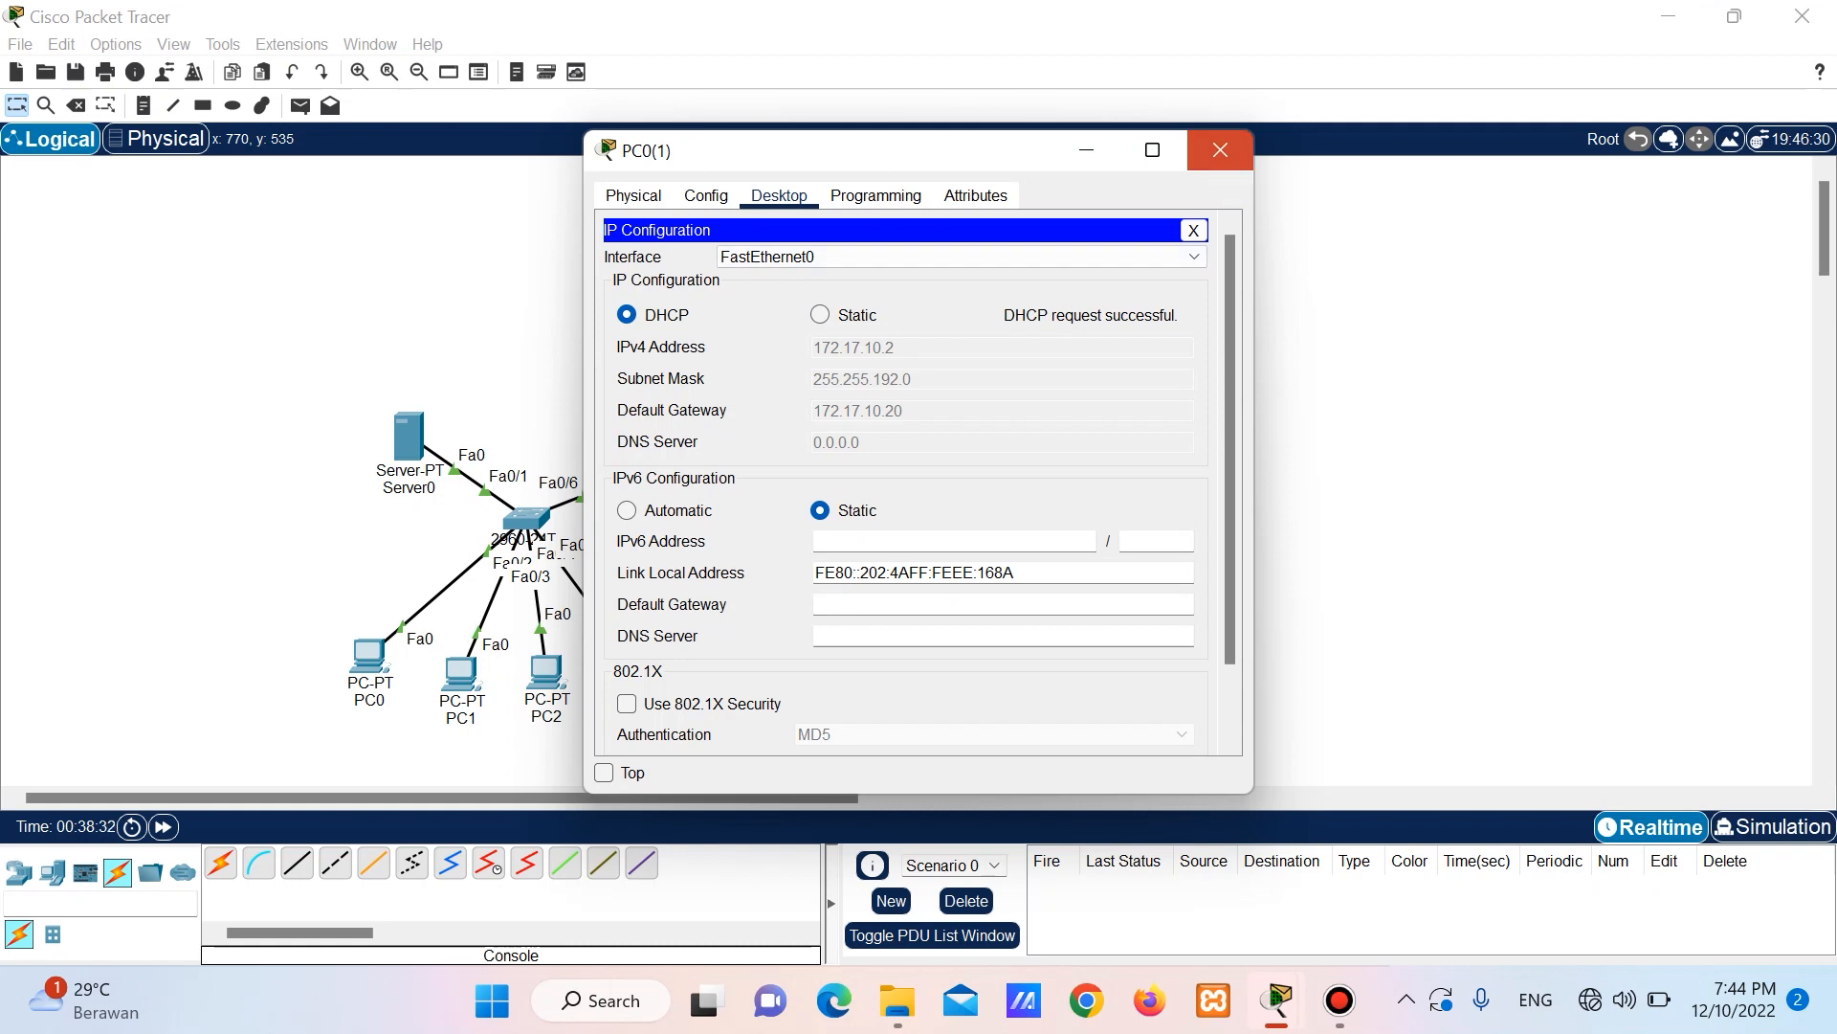
pyautogui.click(1221, 150)
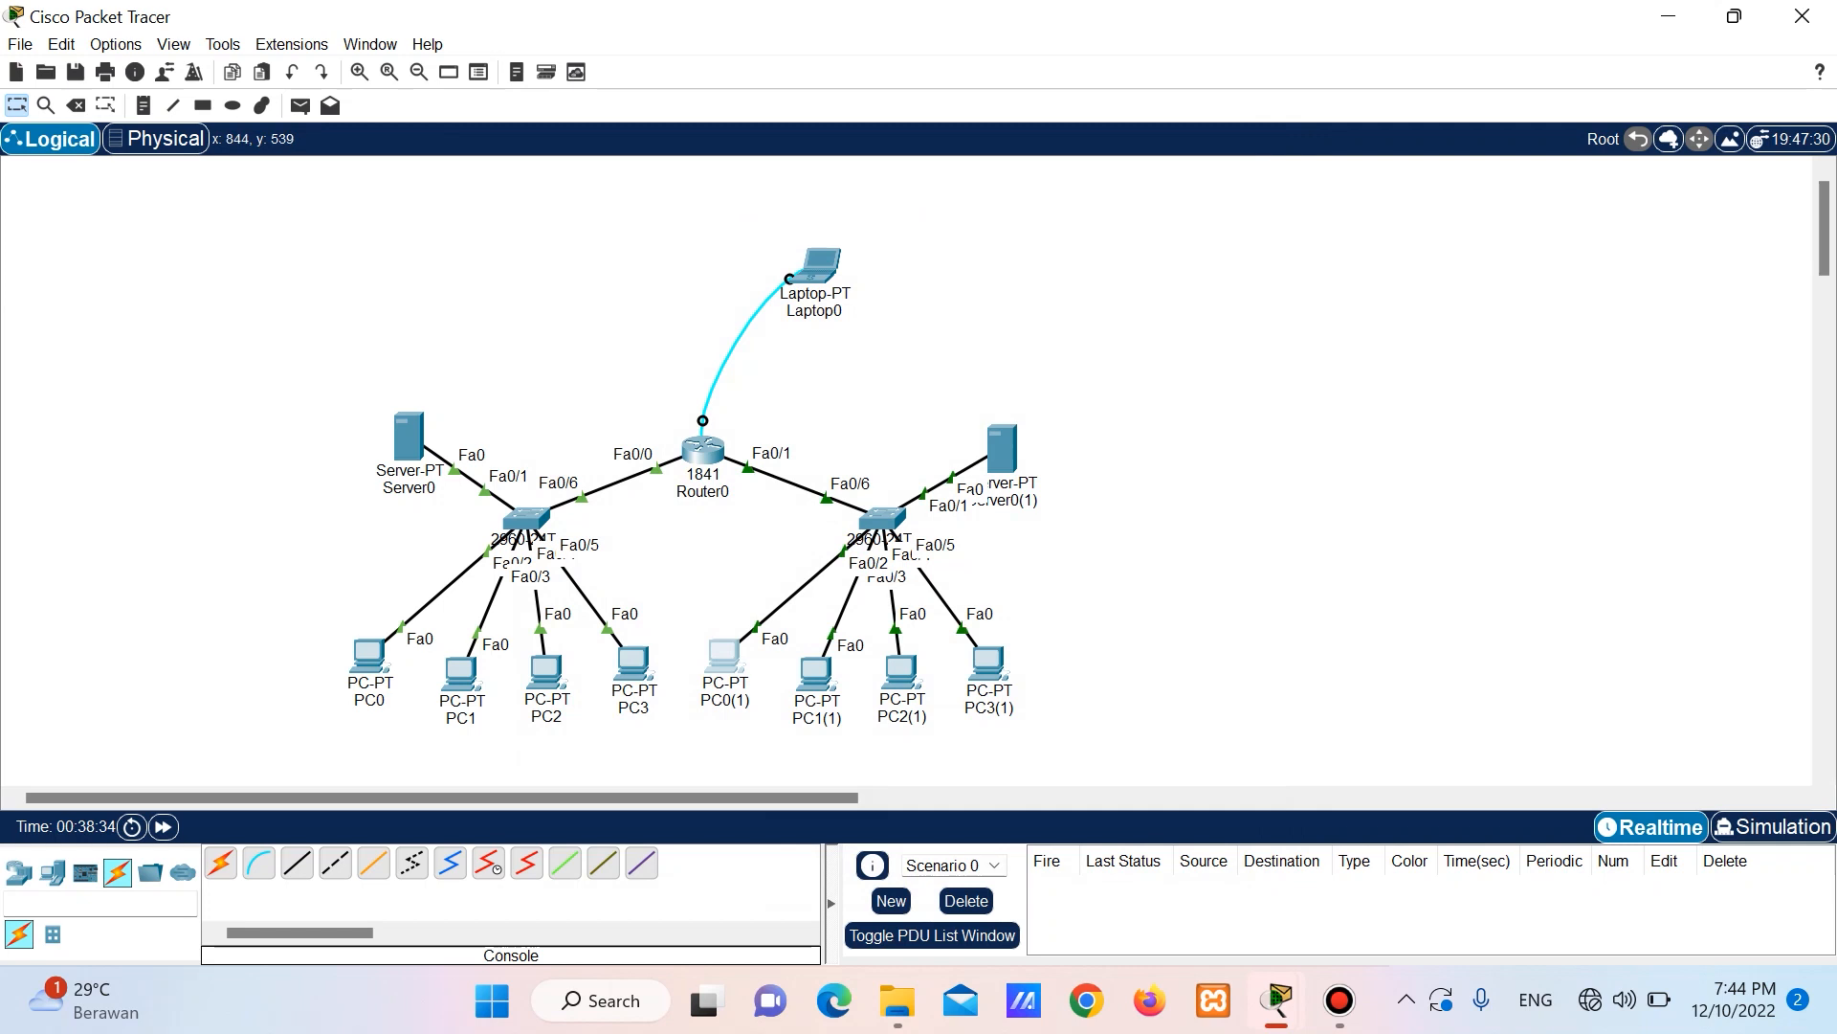
pyautogui.click(810, 672)
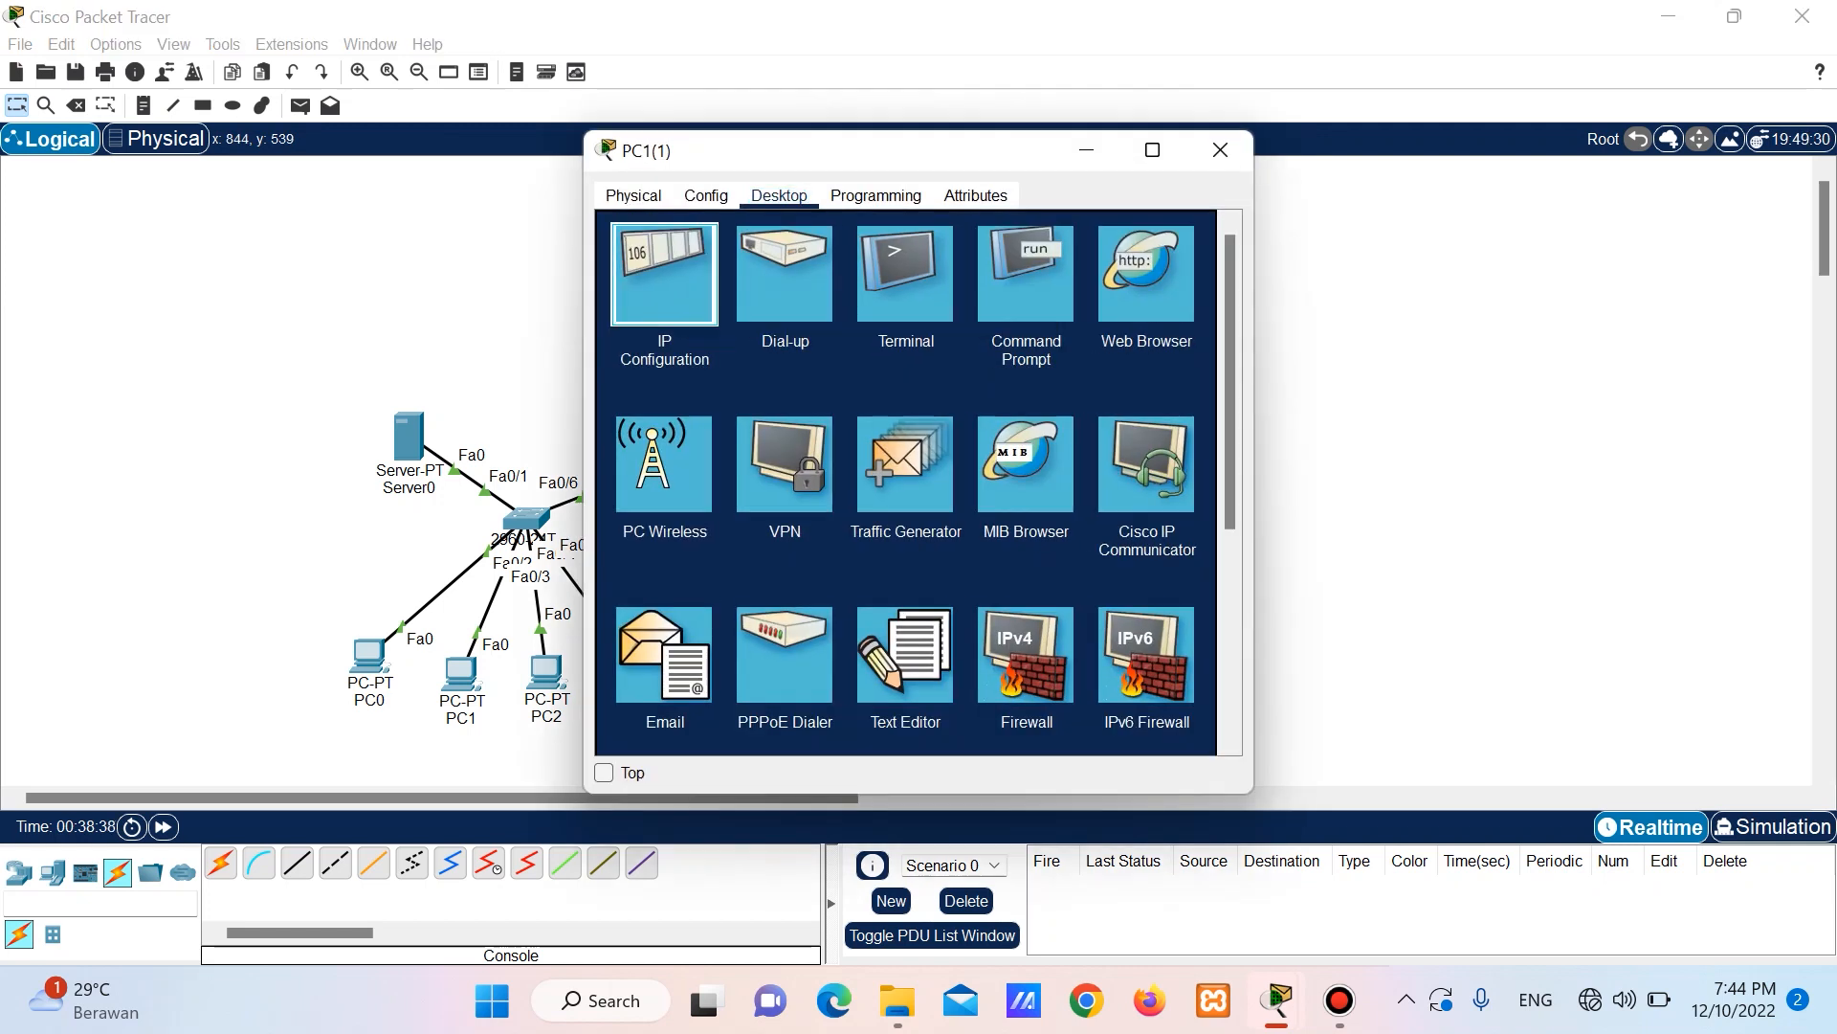
pyautogui.click(665, 277)
pyautogui.click(821, 314)
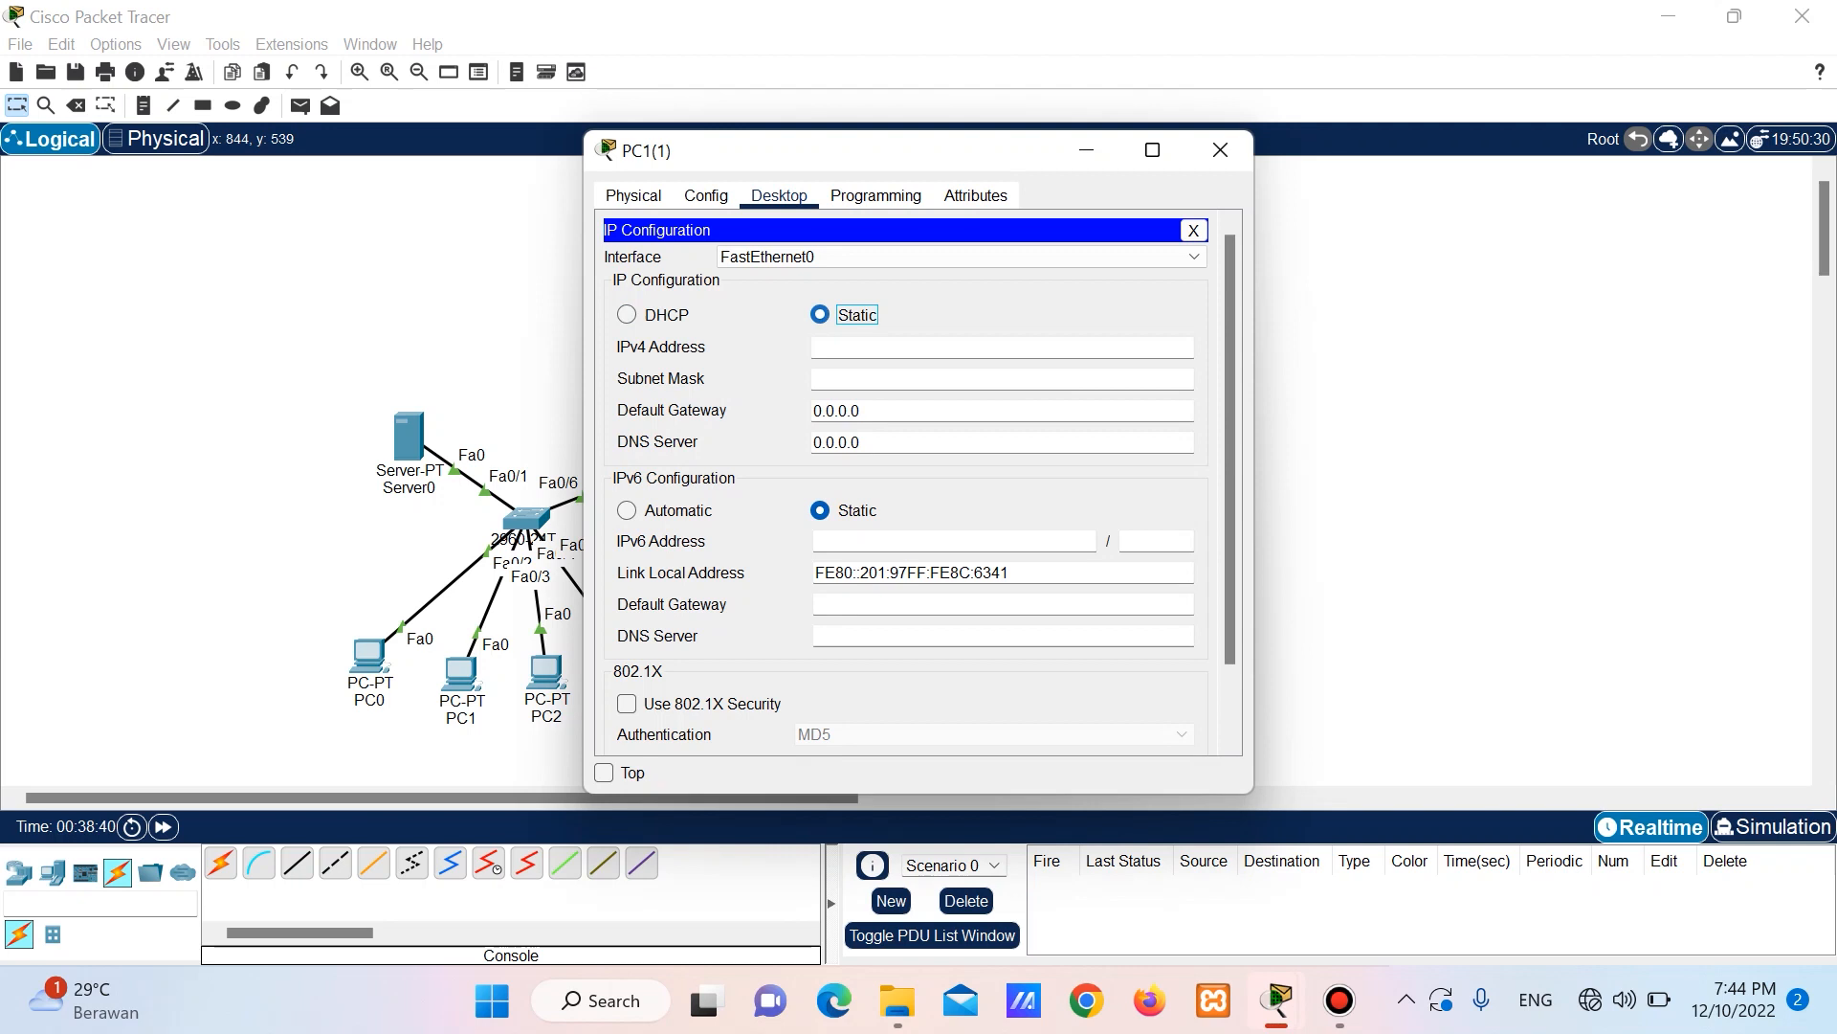
pyautogui.click(628, 315)
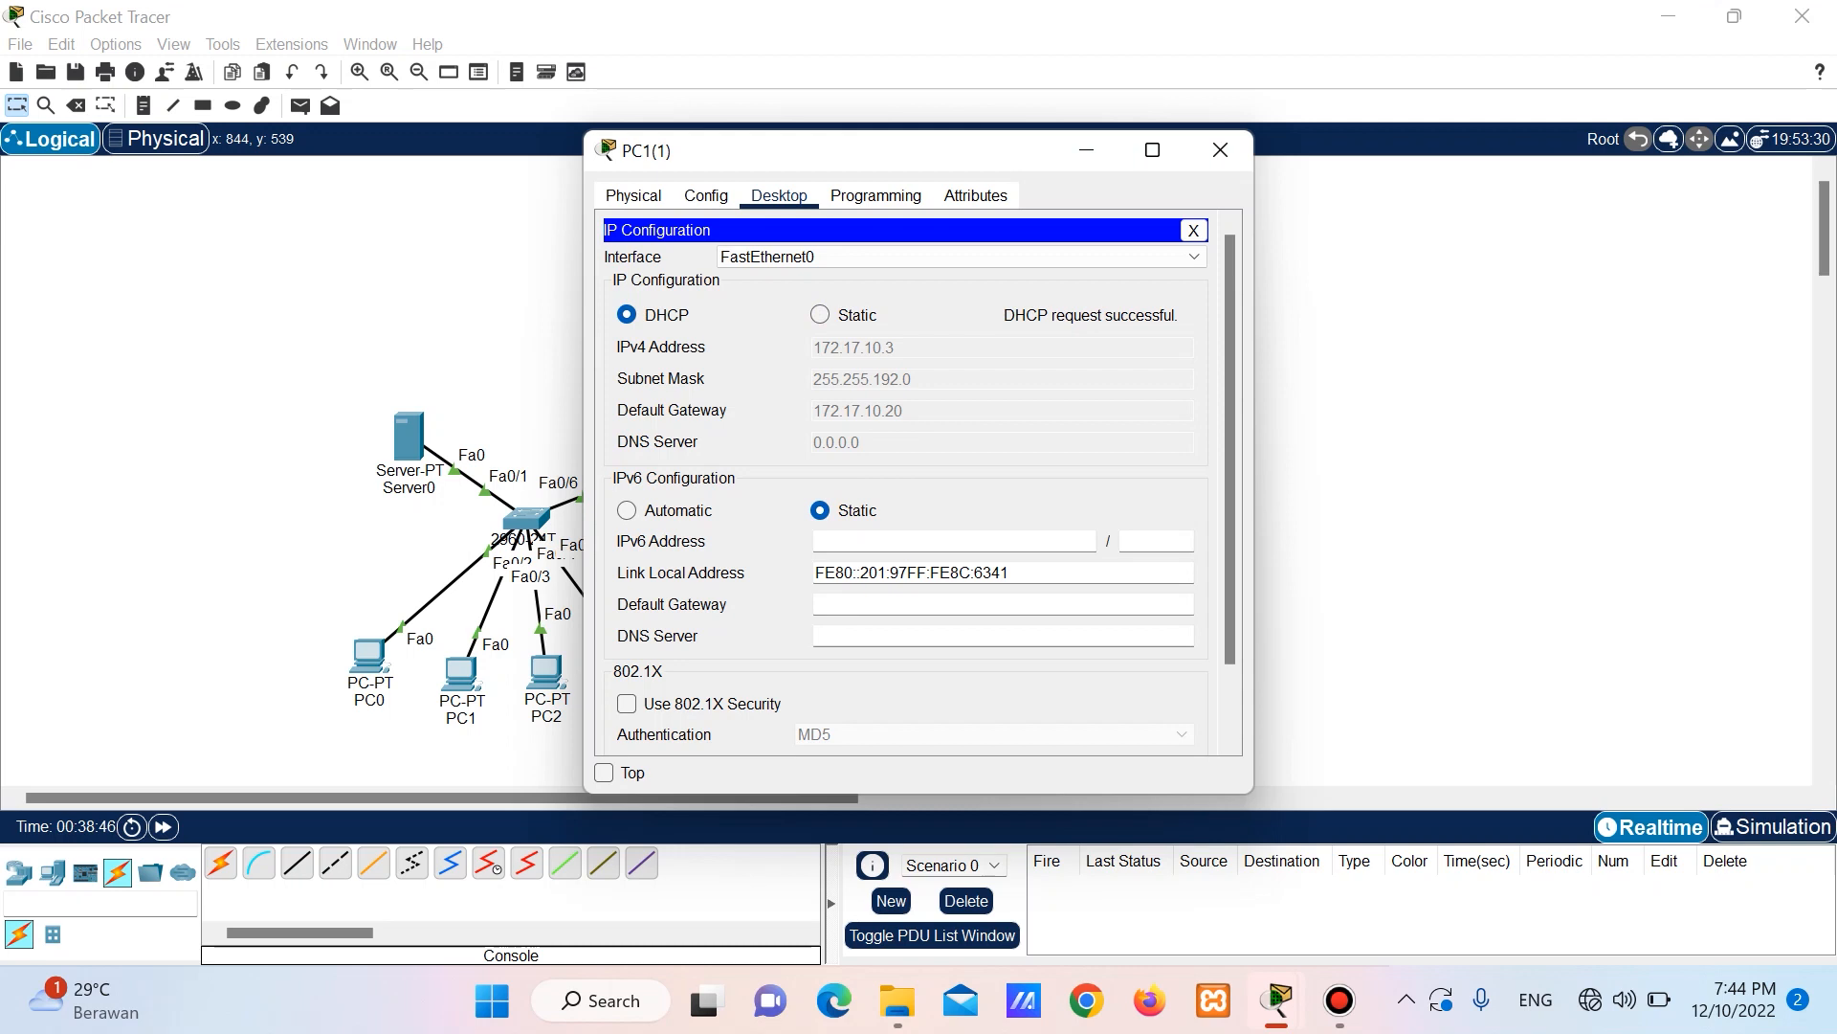
pyautogui.click(1220, 151)
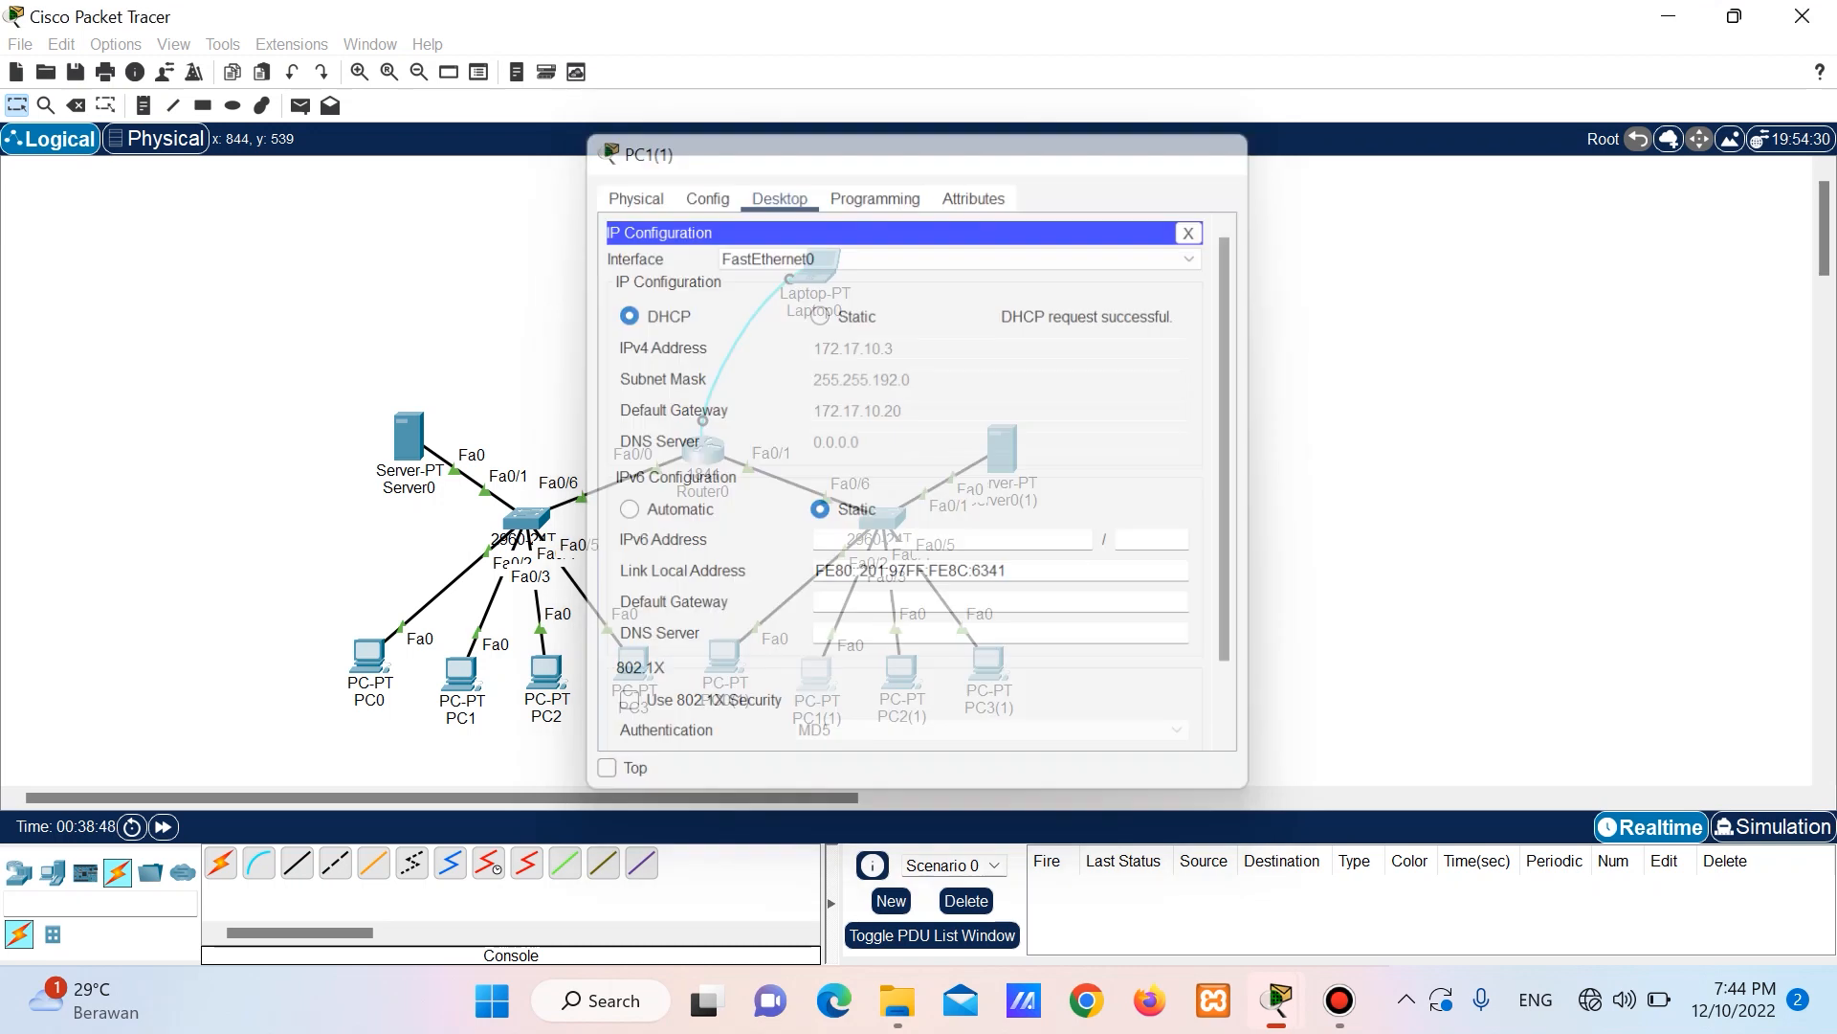
# Switch PC2(1) and PC3(1) to DHCP; PC3(1) receives 172.17.10.5 with gateway 172.17.10.20.
pyautogui.click(901, 670)
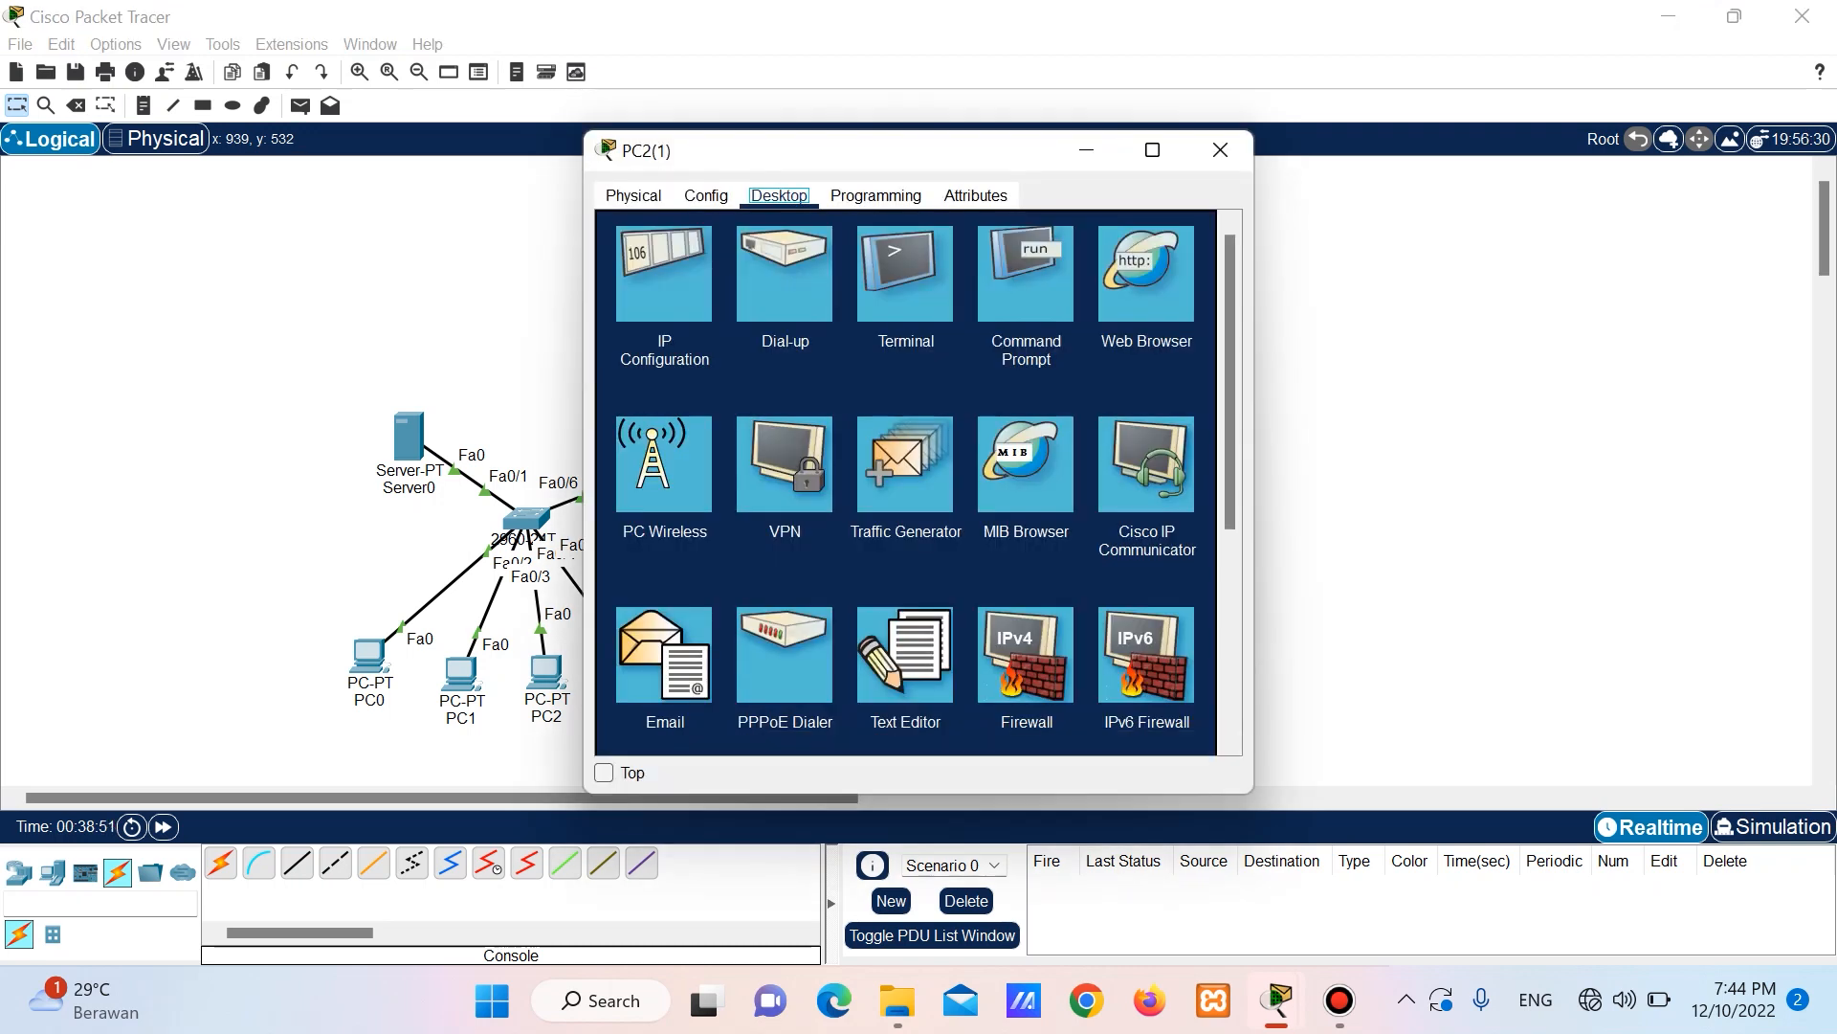
pyautogui.click(664, 275)
pyautogui.click(856, 315)
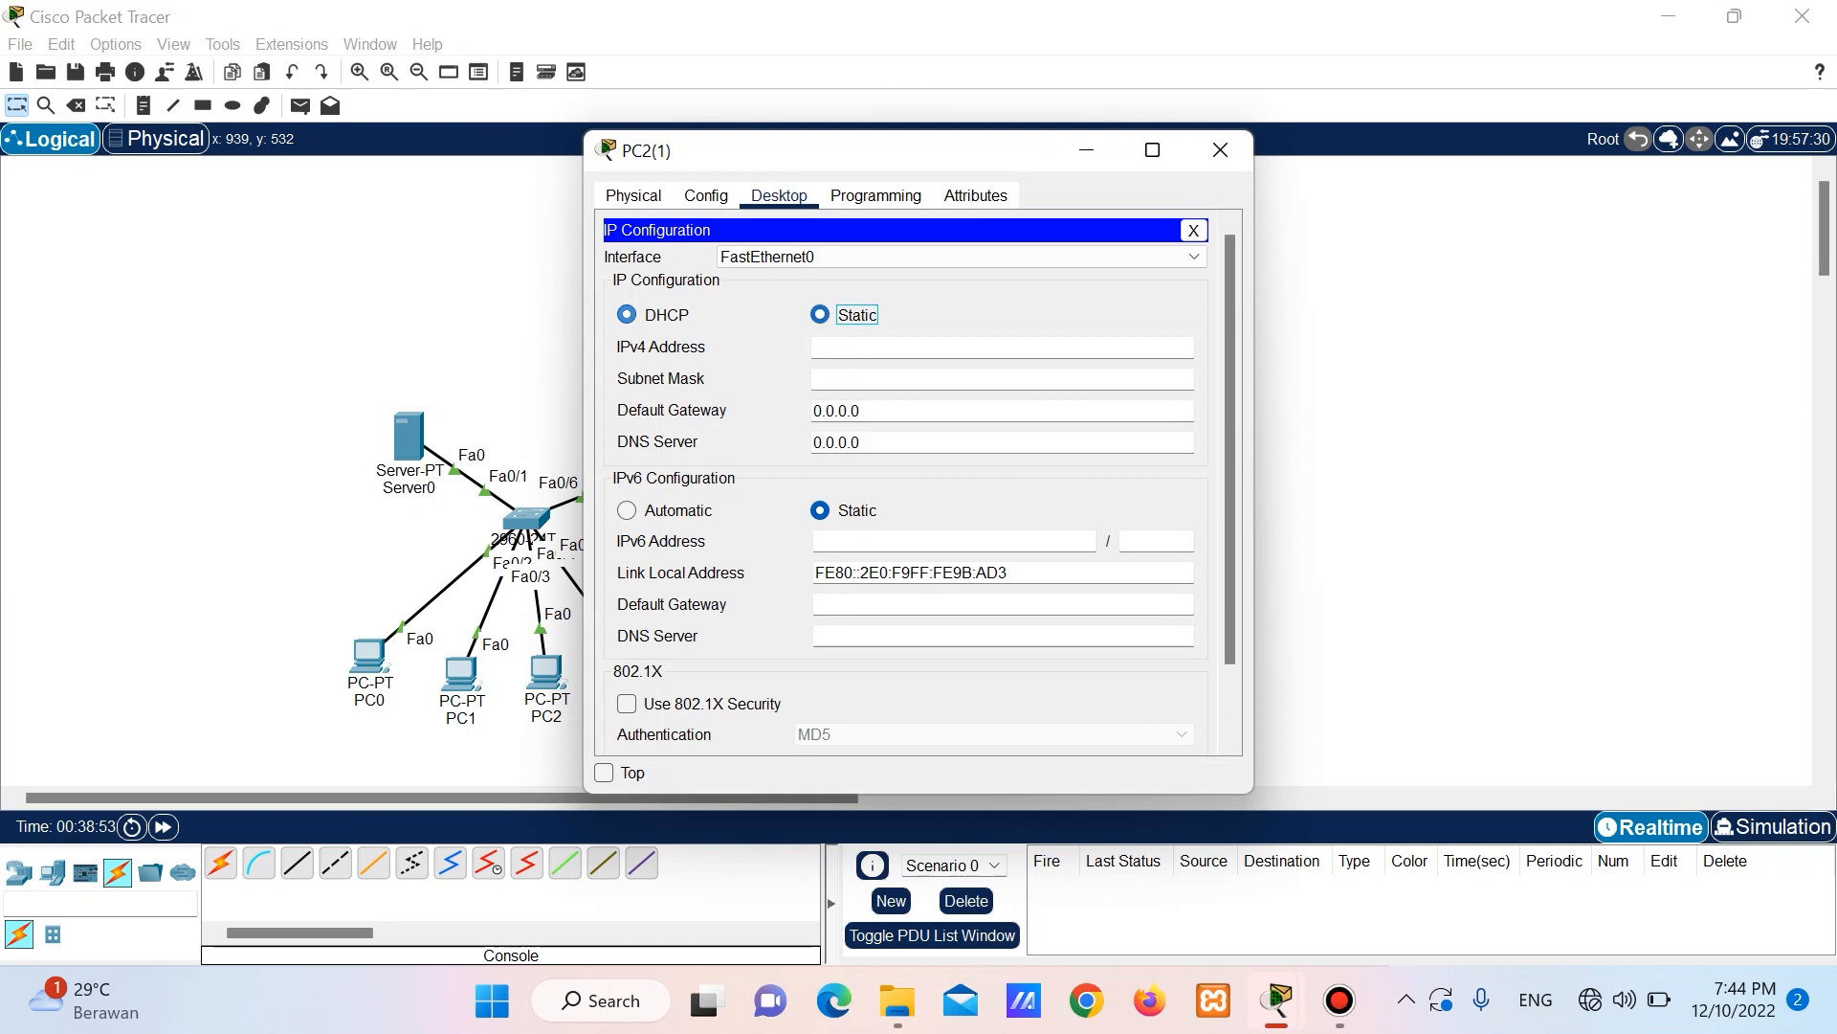
pyautogui.click(627, 315)
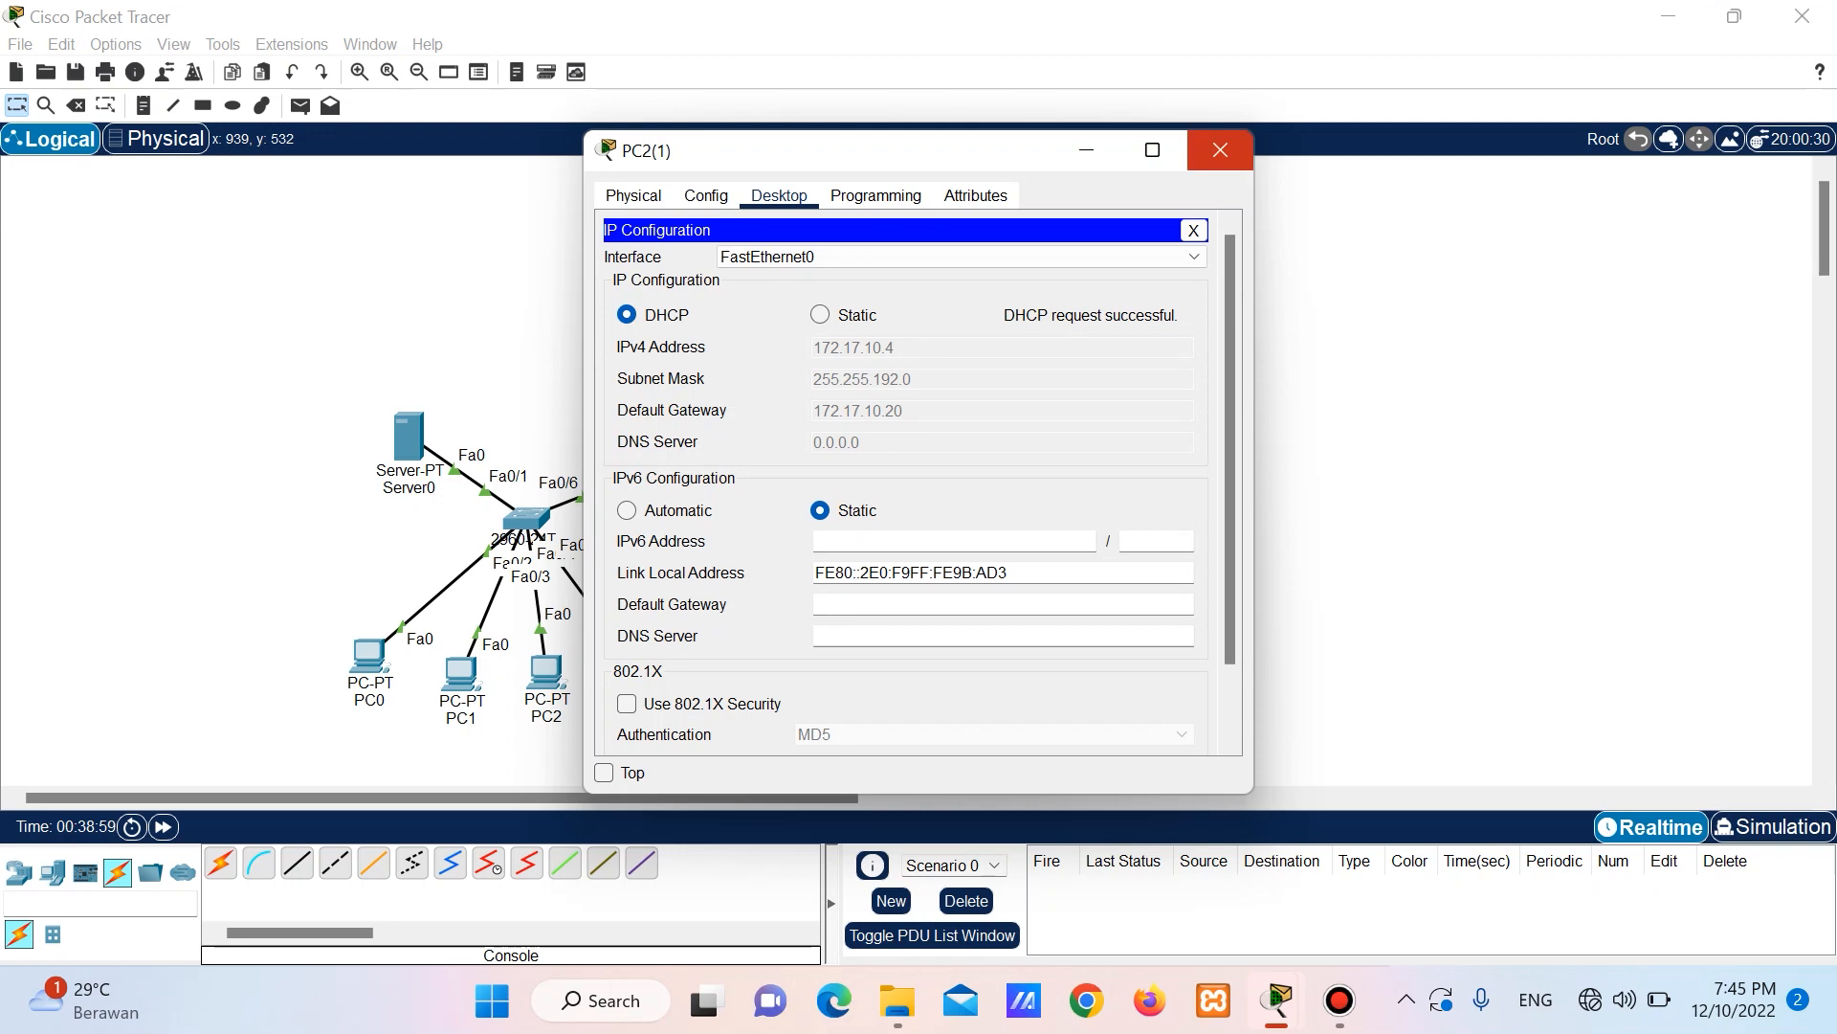
pyautogui.click(1220, 150)
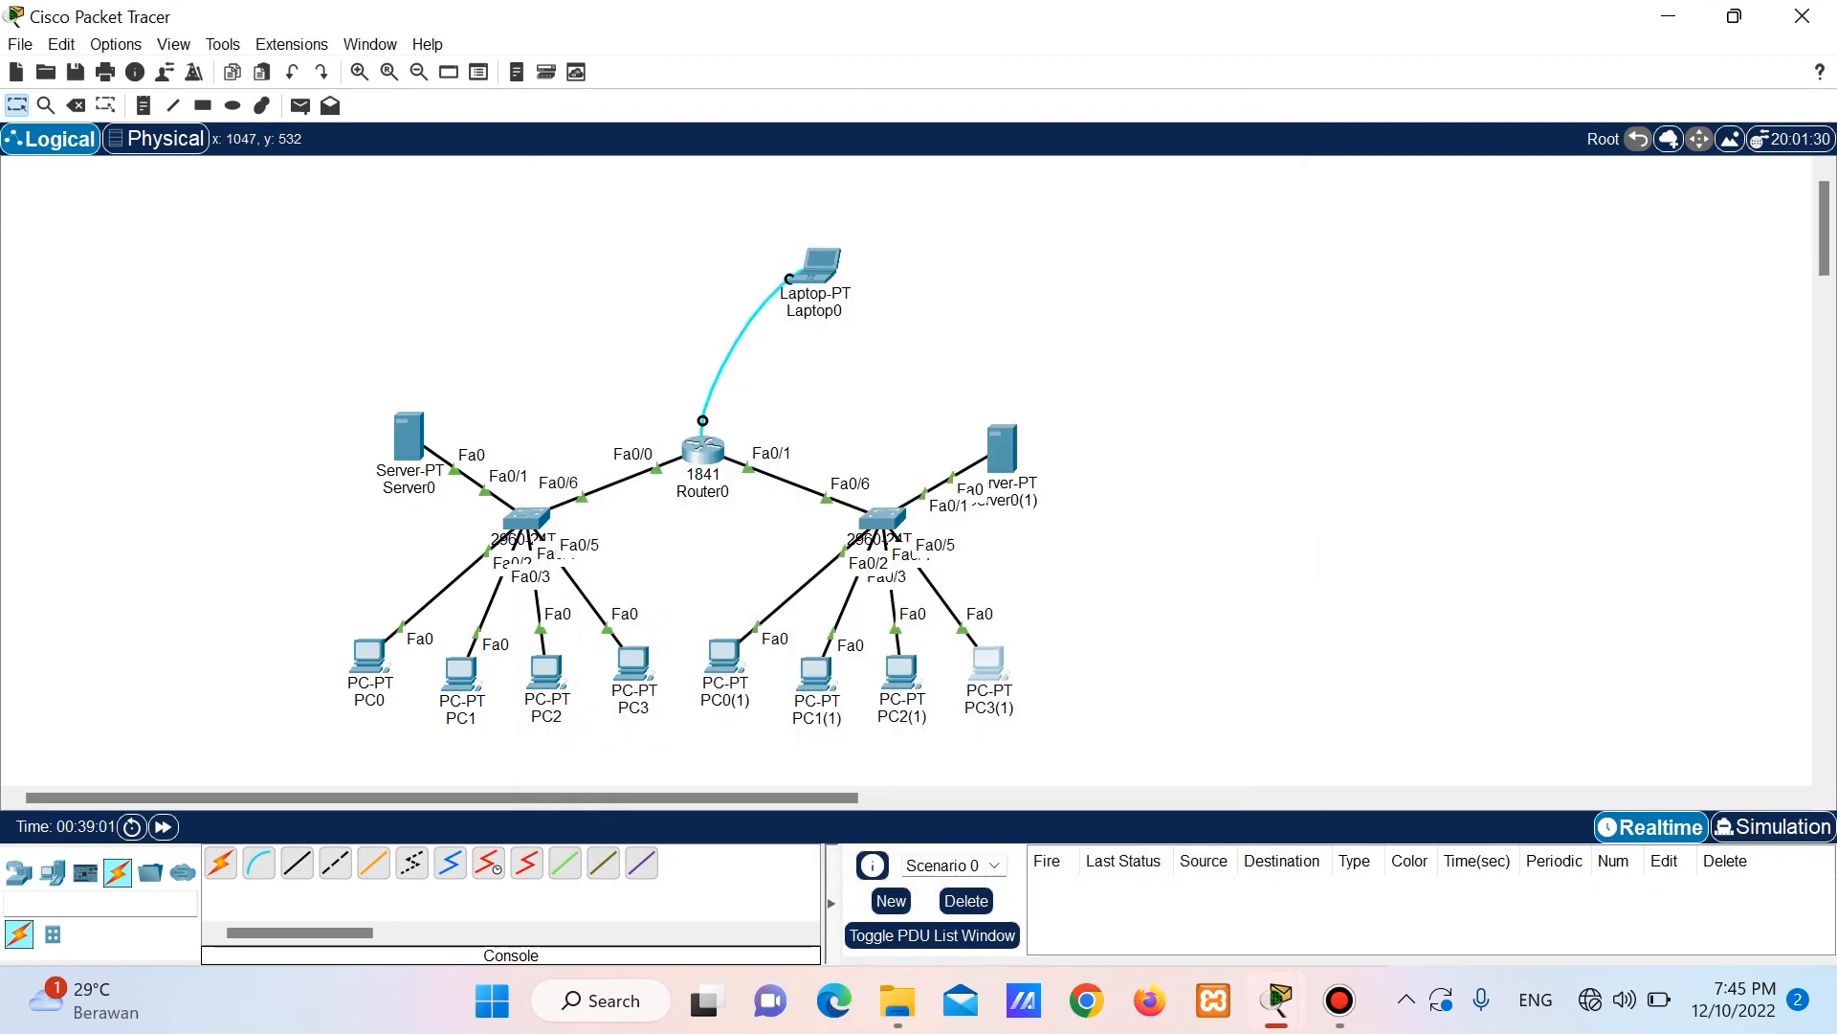
pyautogui.click(989, 662)
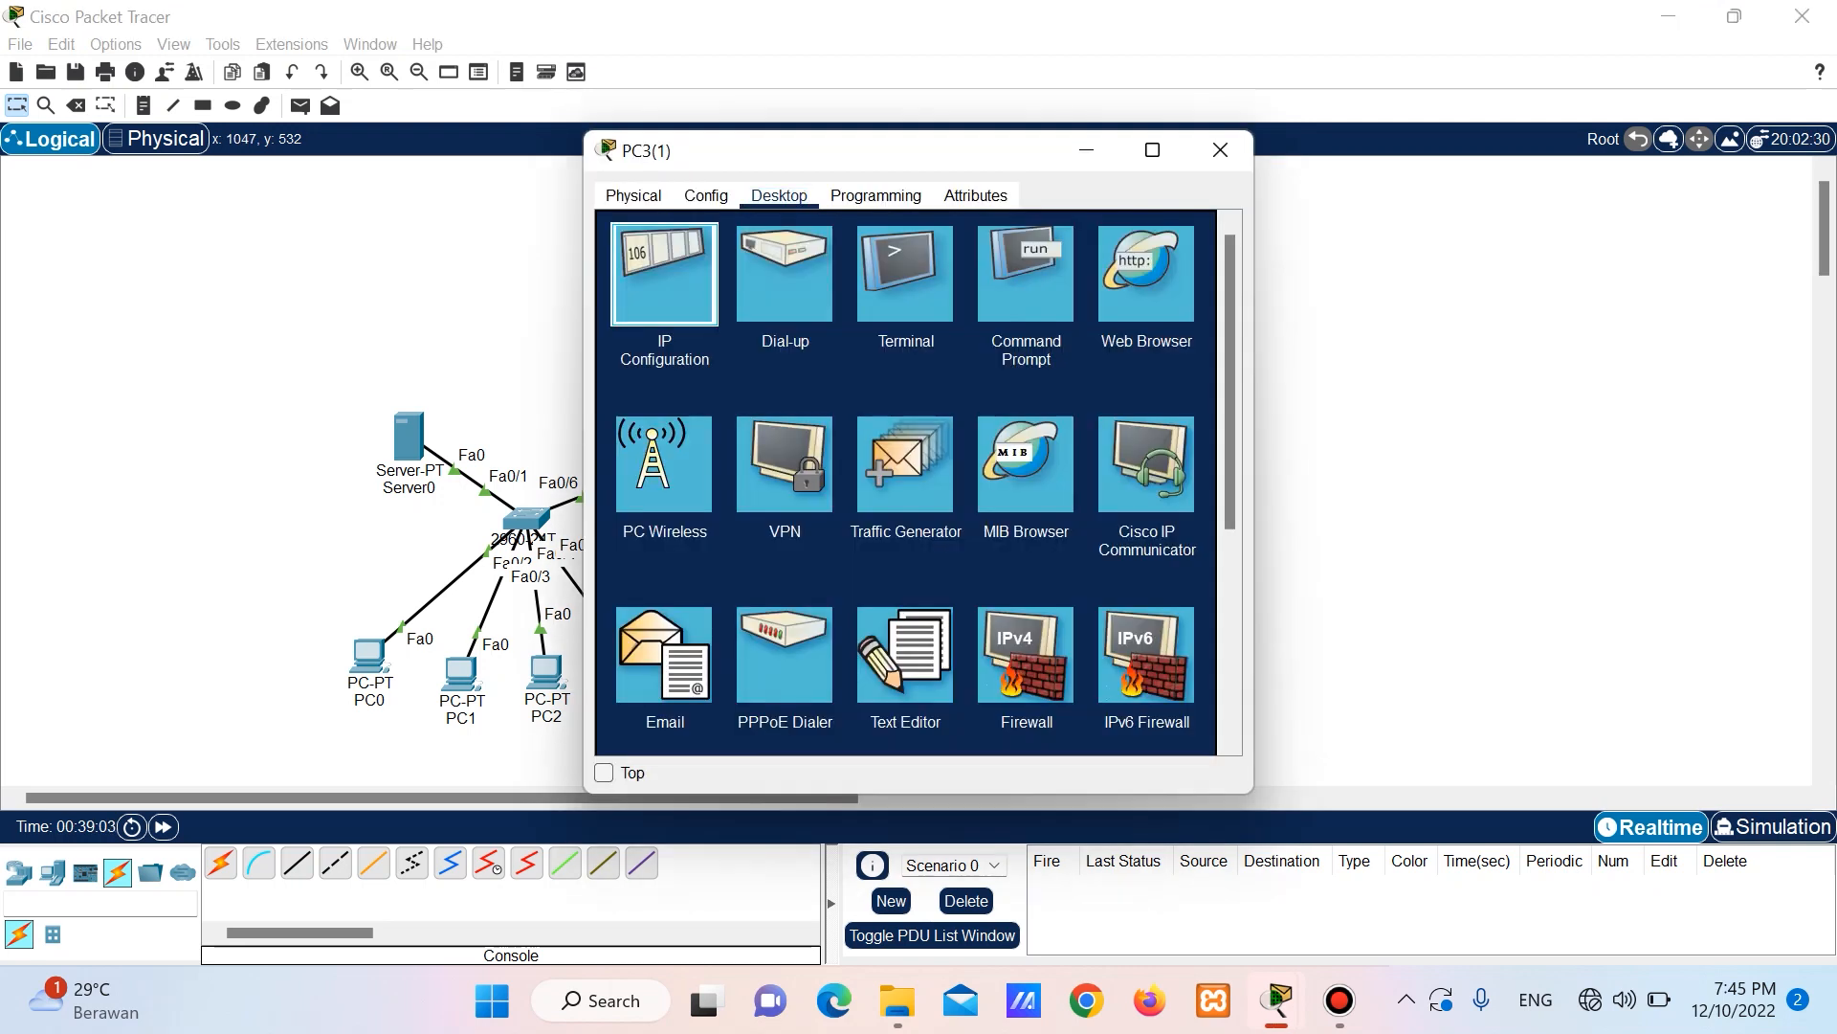
pyautogui.click(664, 277)
pyautogui.click(821, 315)
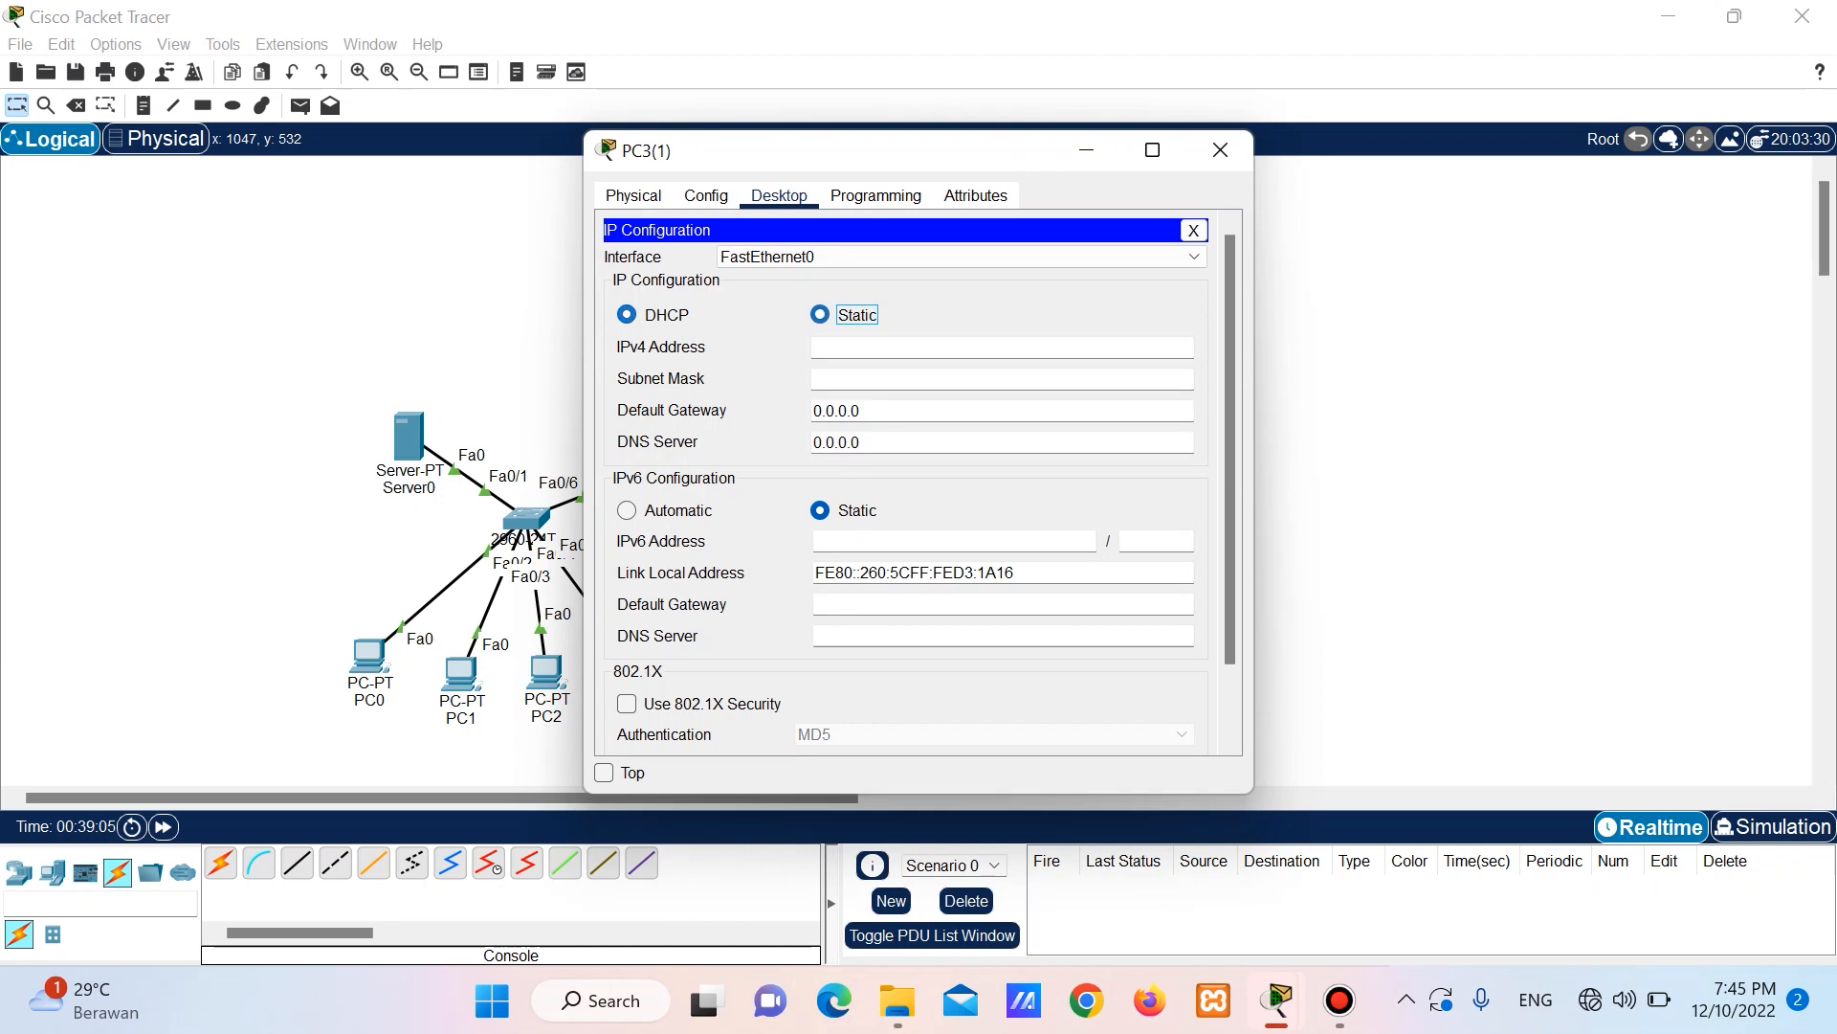
pyautogui.click(627, 315)
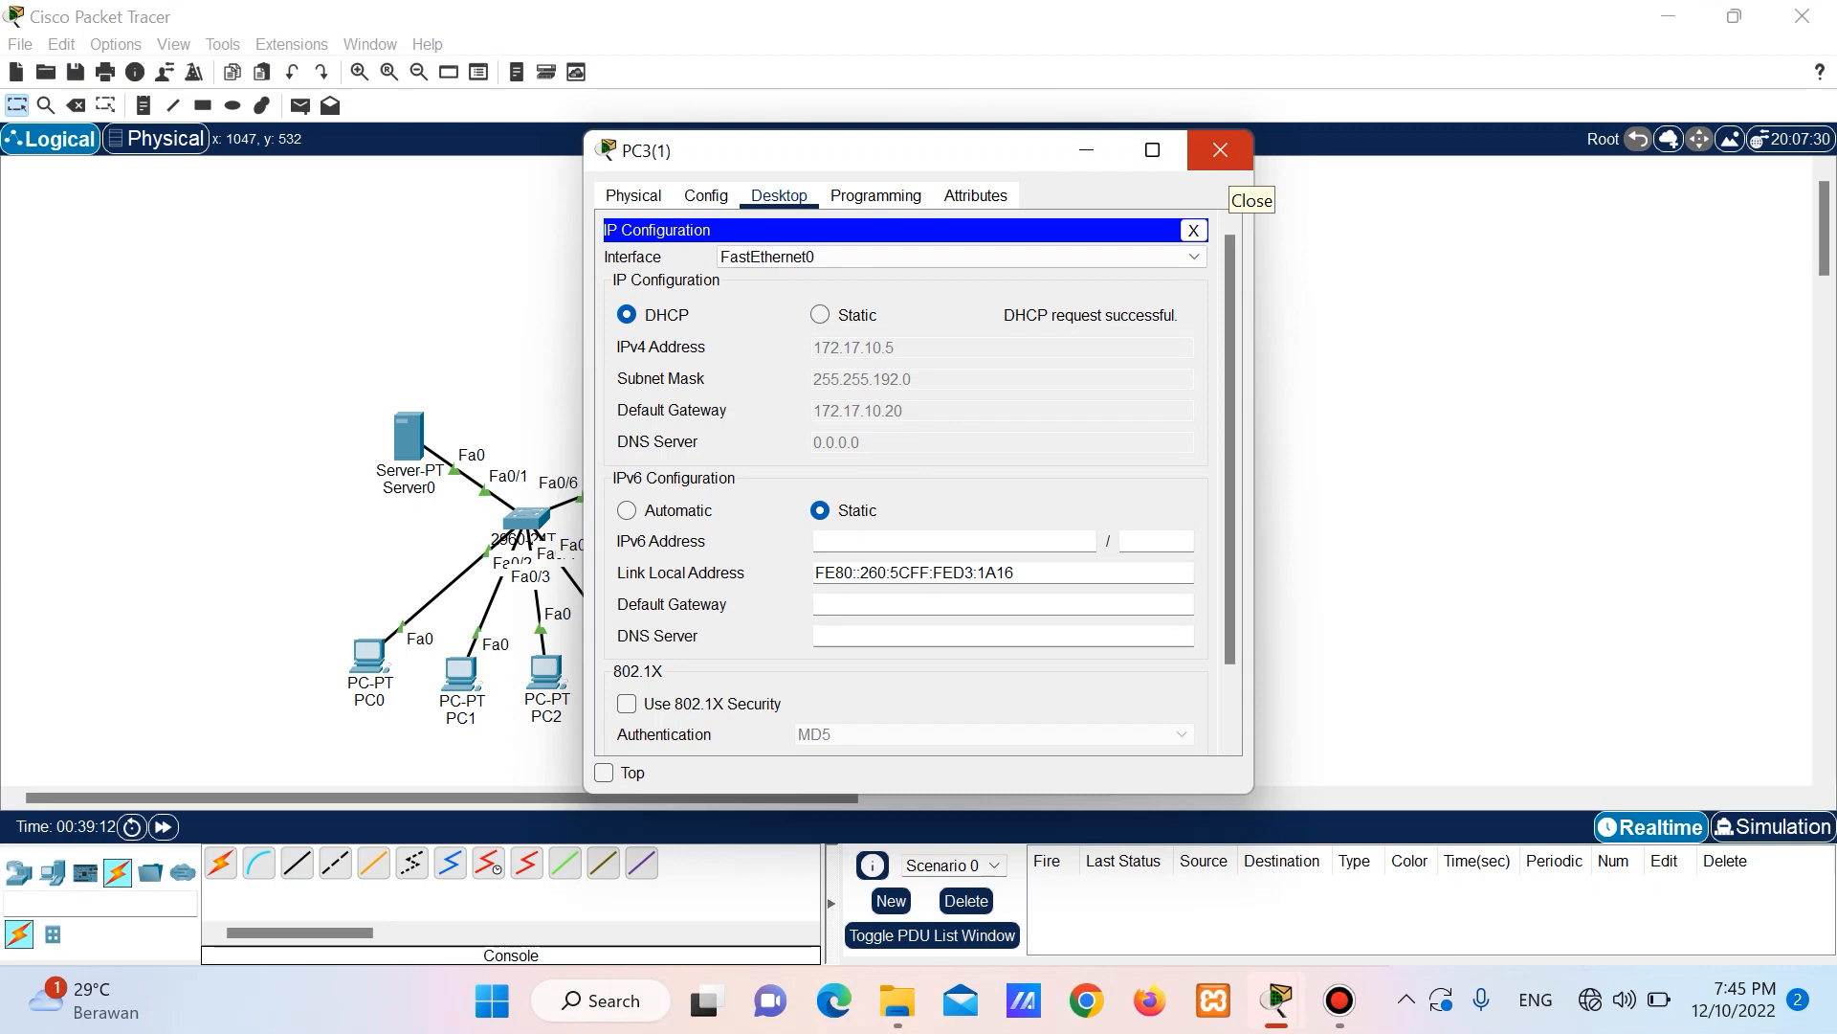
pyautogui.click(1227, 162)
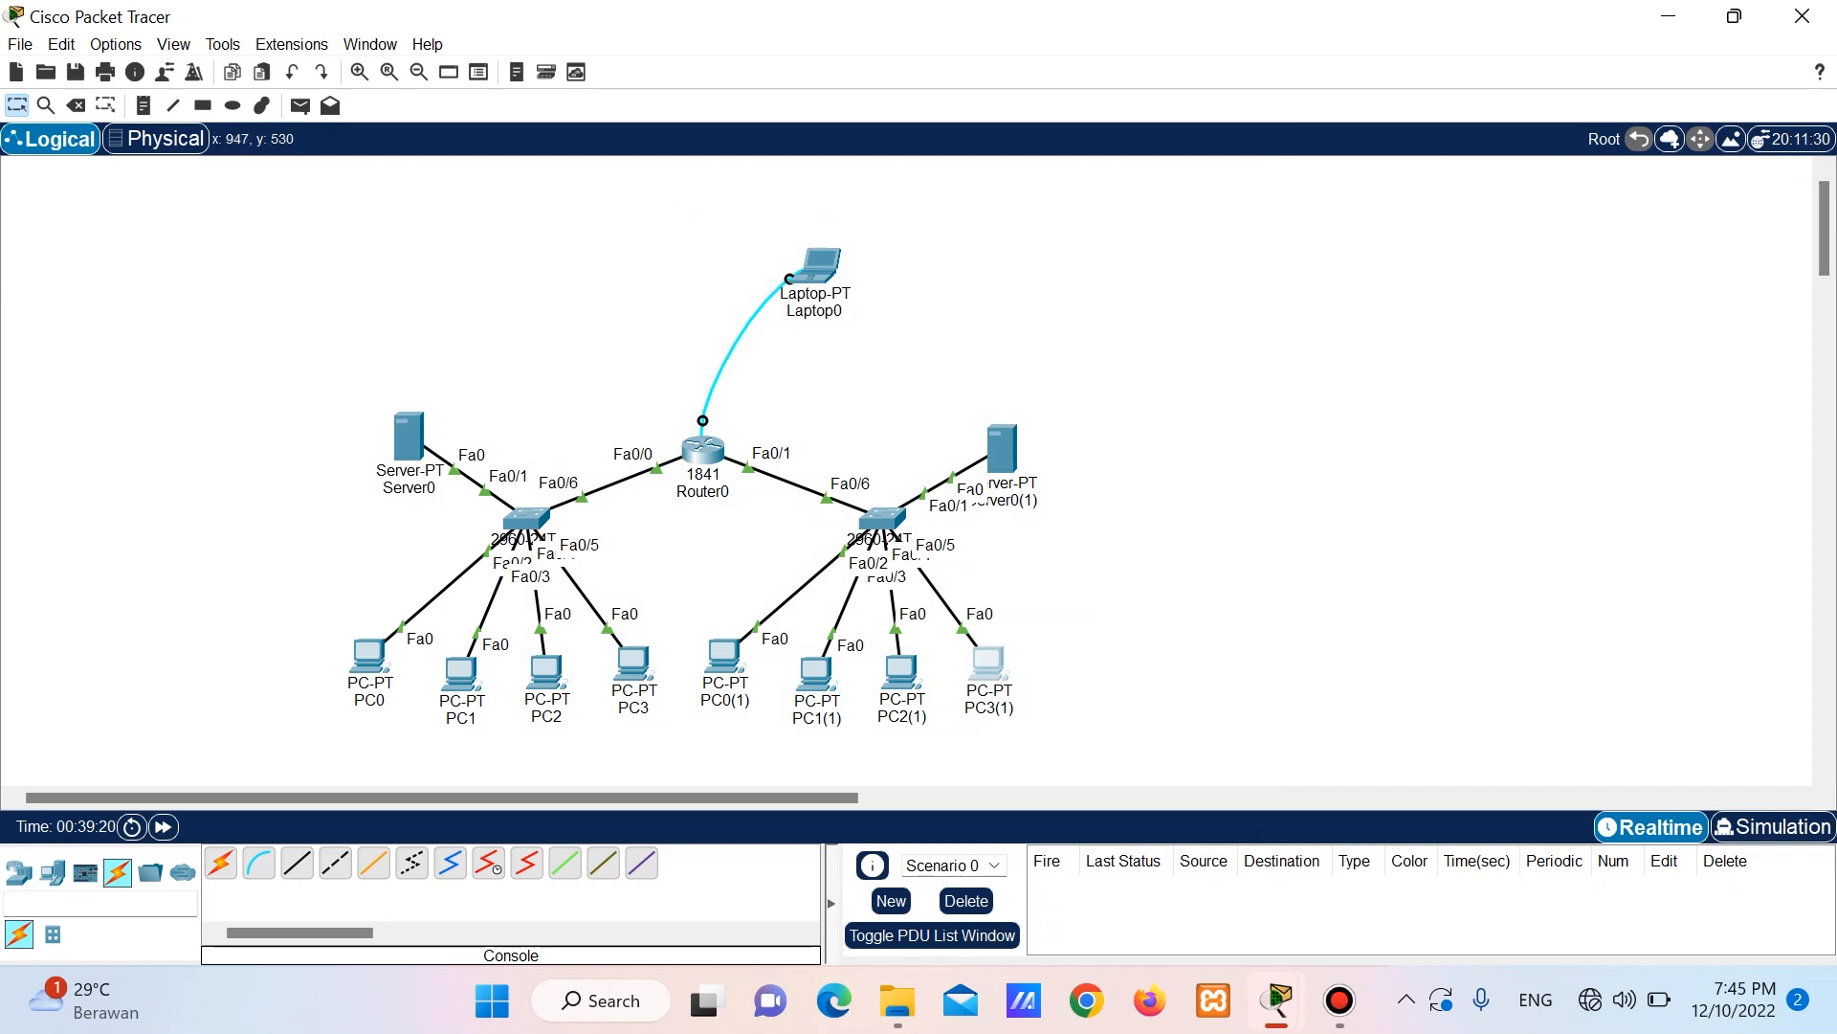
pyautogui.moveTo(901, 670)
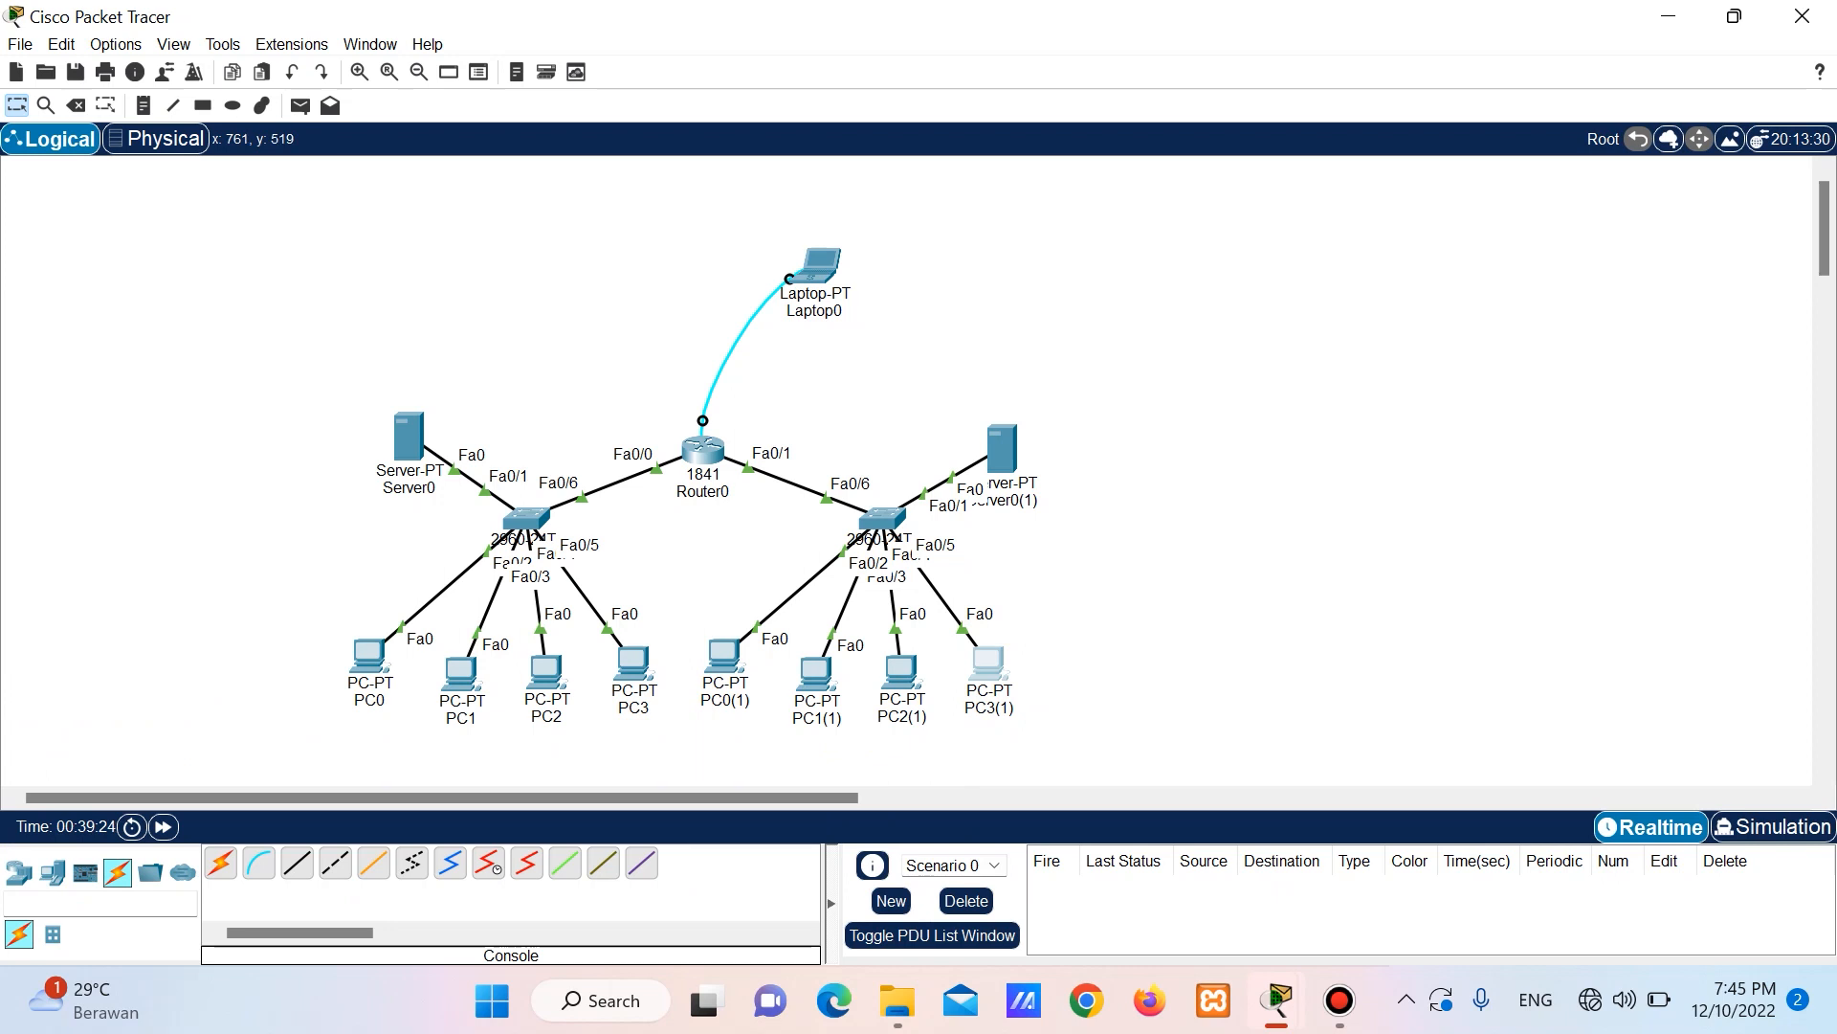
# Ping 192.168.0.2 from PC0(1)'s command prompt, getting 4 of 4 replies.
pyautogui.moveTo(724, 657)
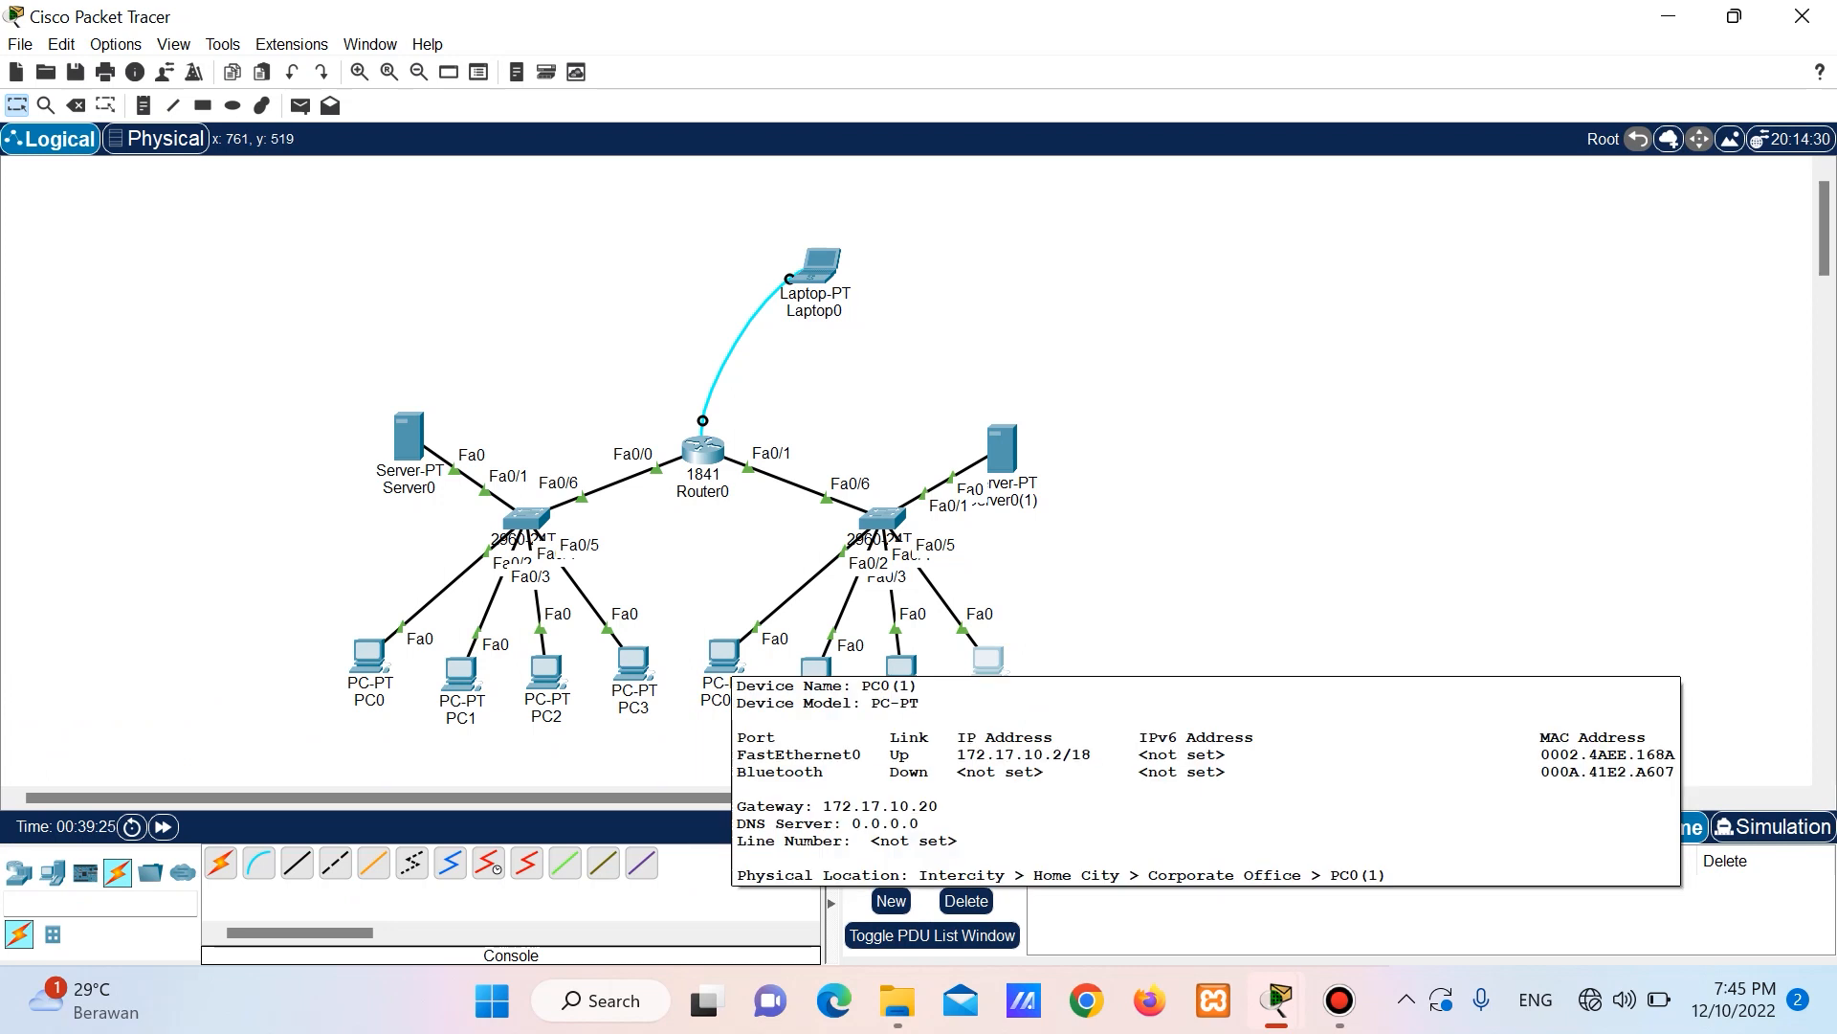
pyautogui.click(724, 657)
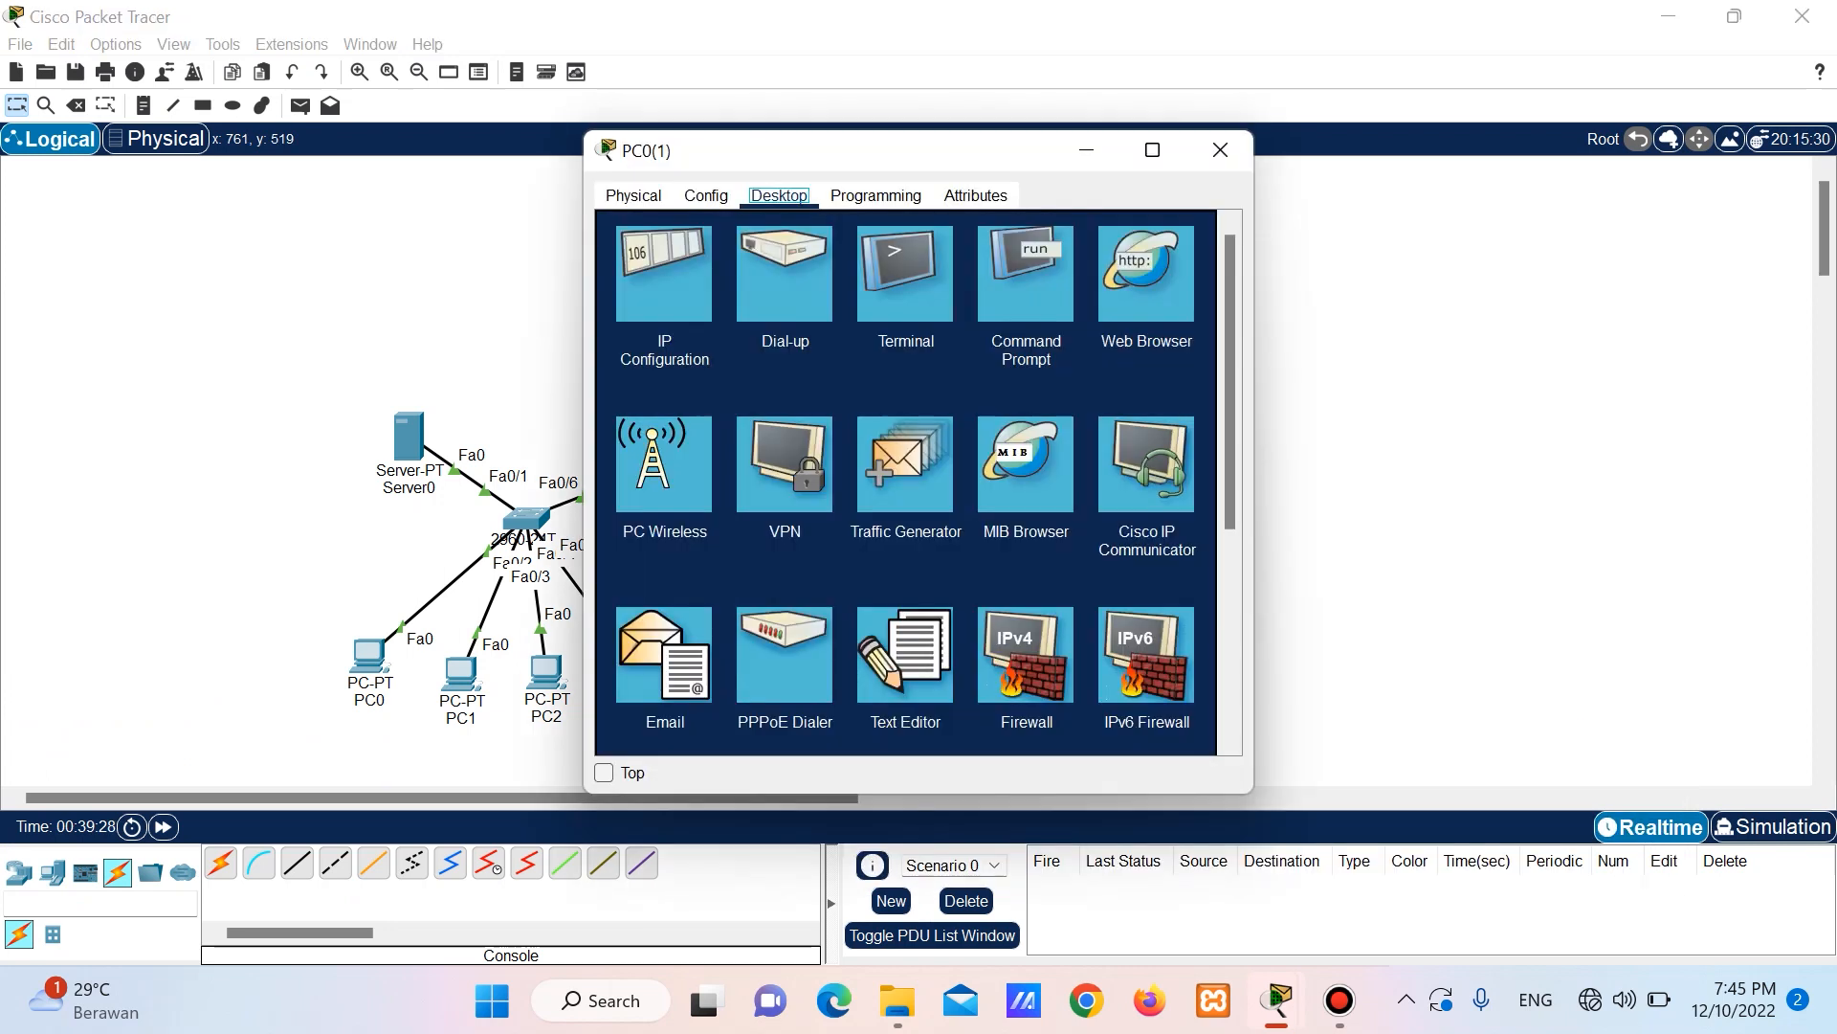
pyautogui.click(1026, 277)
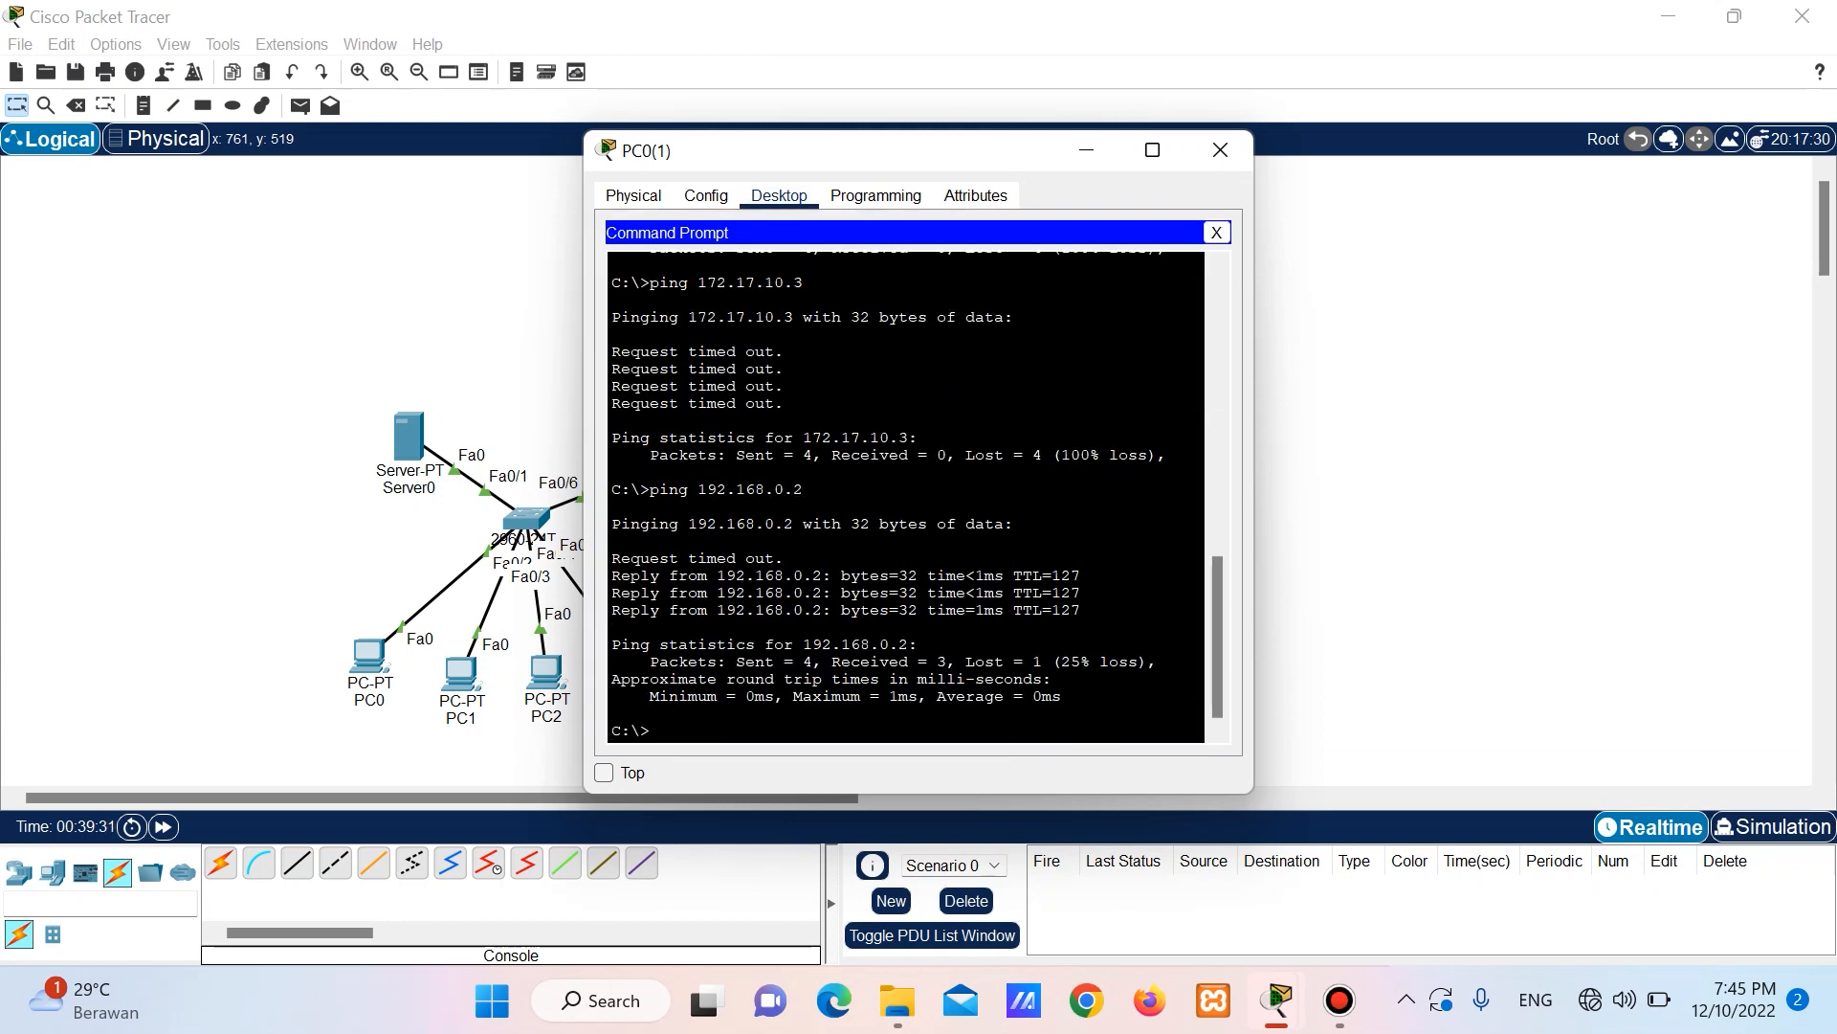
pyautogui.write('ping')
pyautogui.write('92.168.0.2')
pyautogui.press('Return')
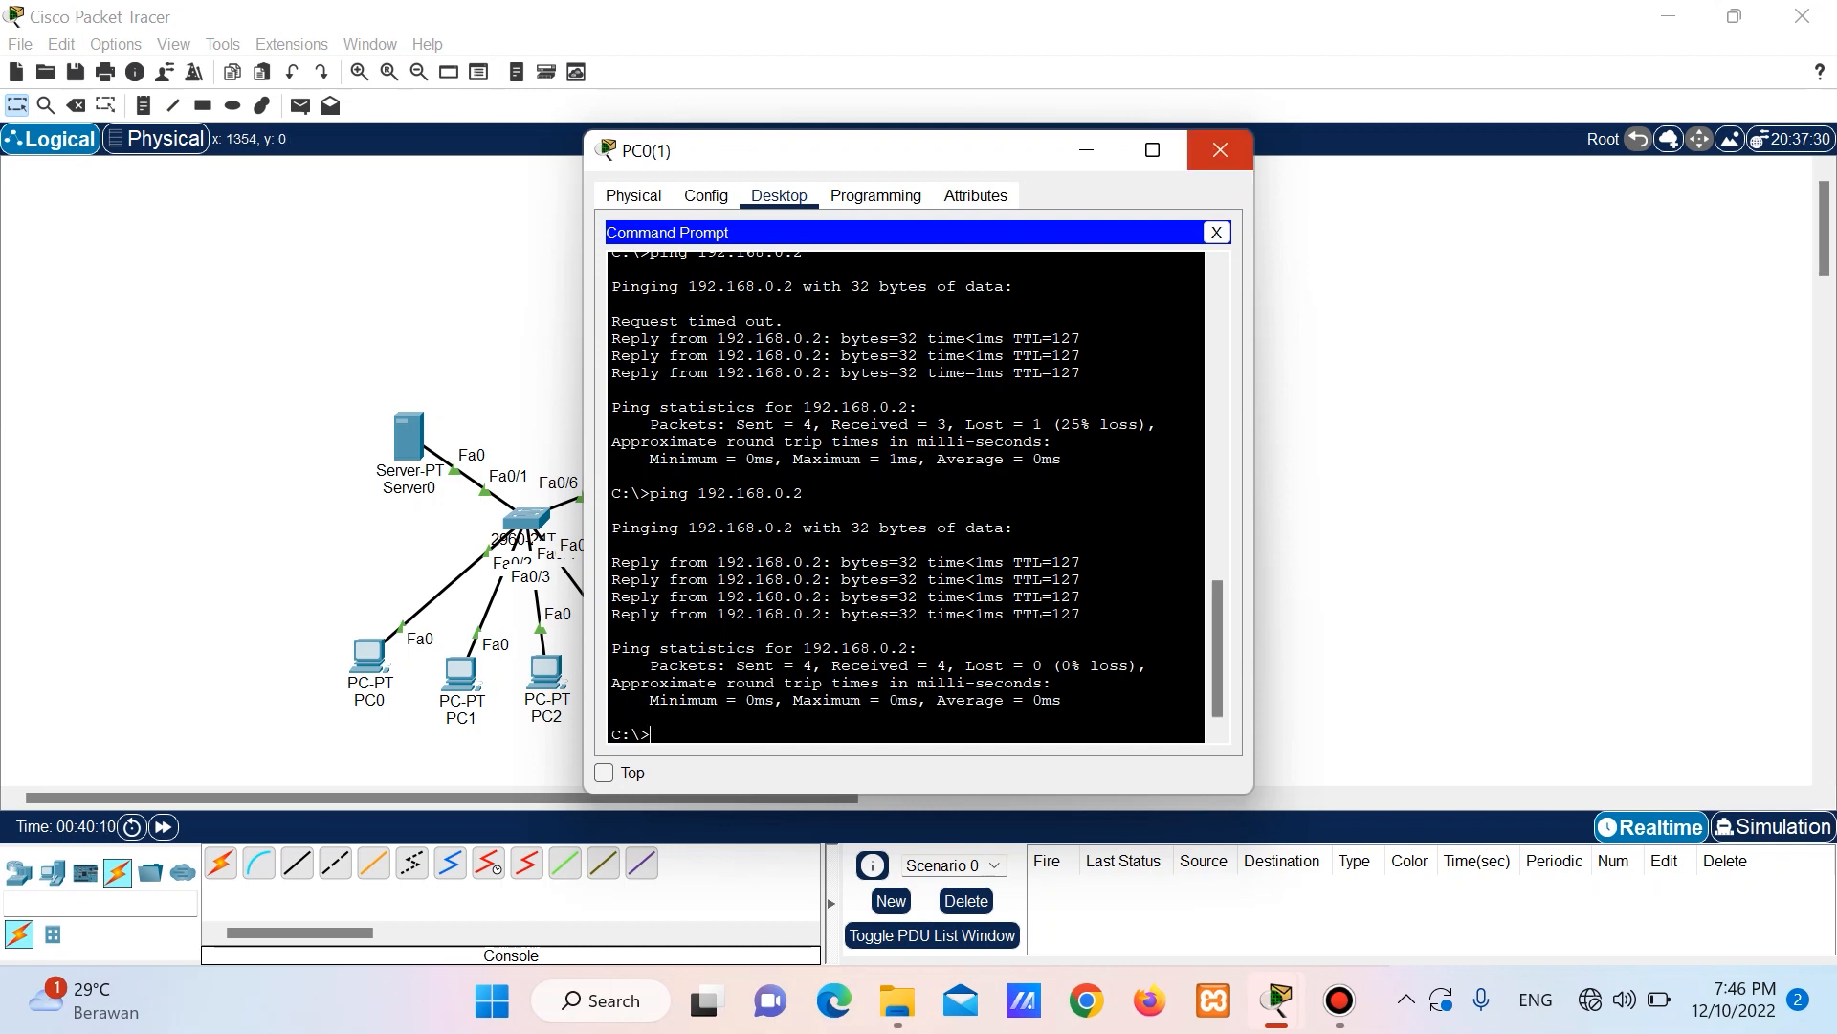
pyautogui.click(1220, 150)
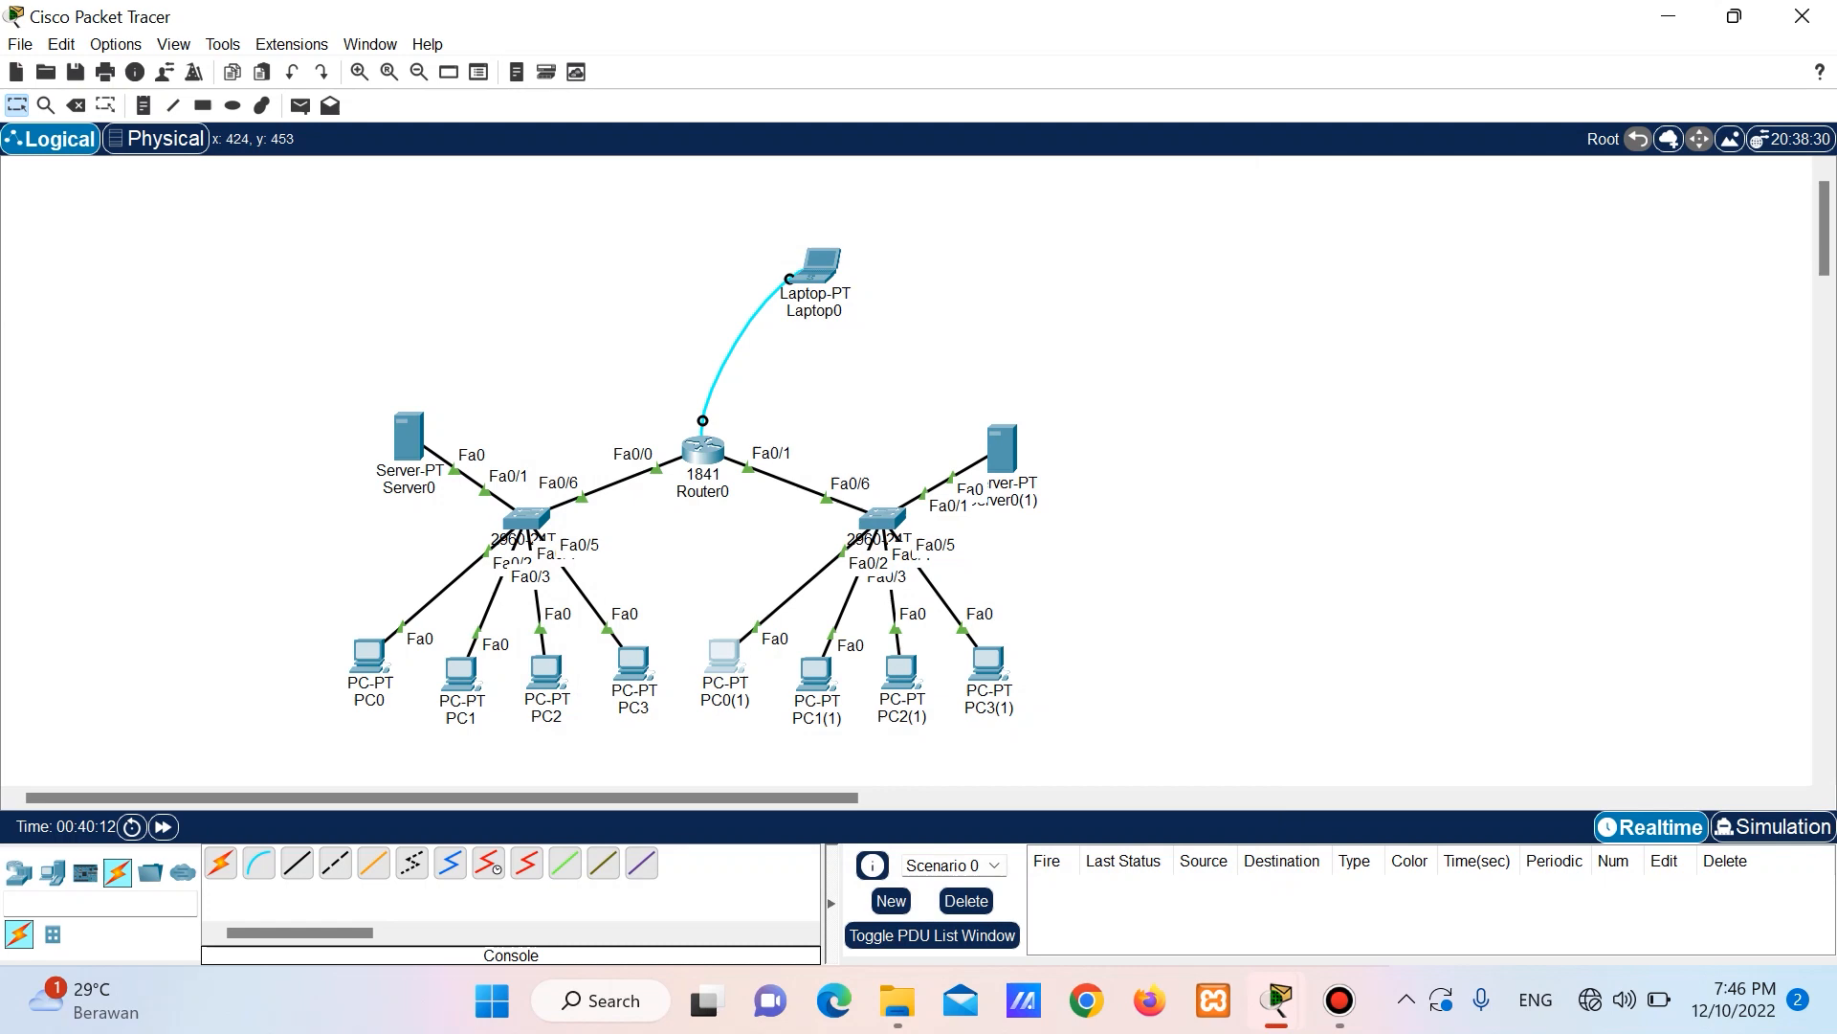
# Ping 172.17.0.2 from PC0 in the left LAN; the requests time out.
pyautogui.click(368, 655)
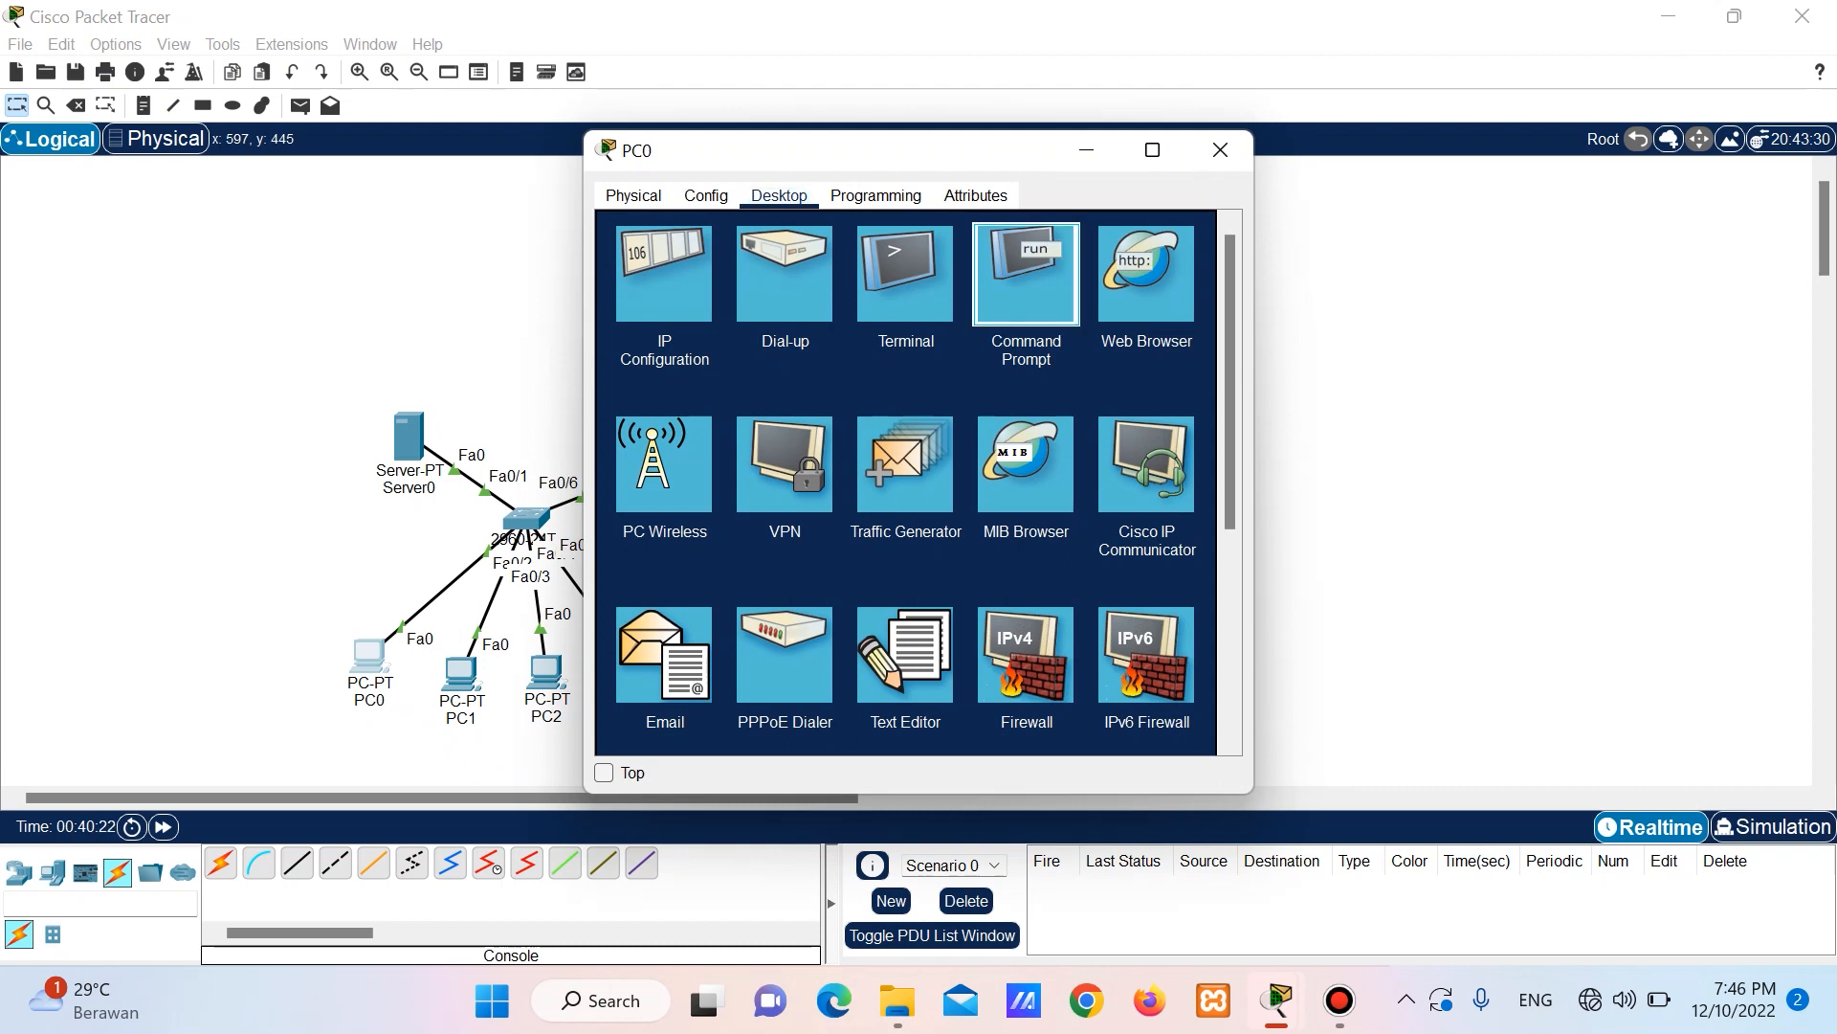
pyautogui.click(1026, 274)
pyautogui.write('ping')
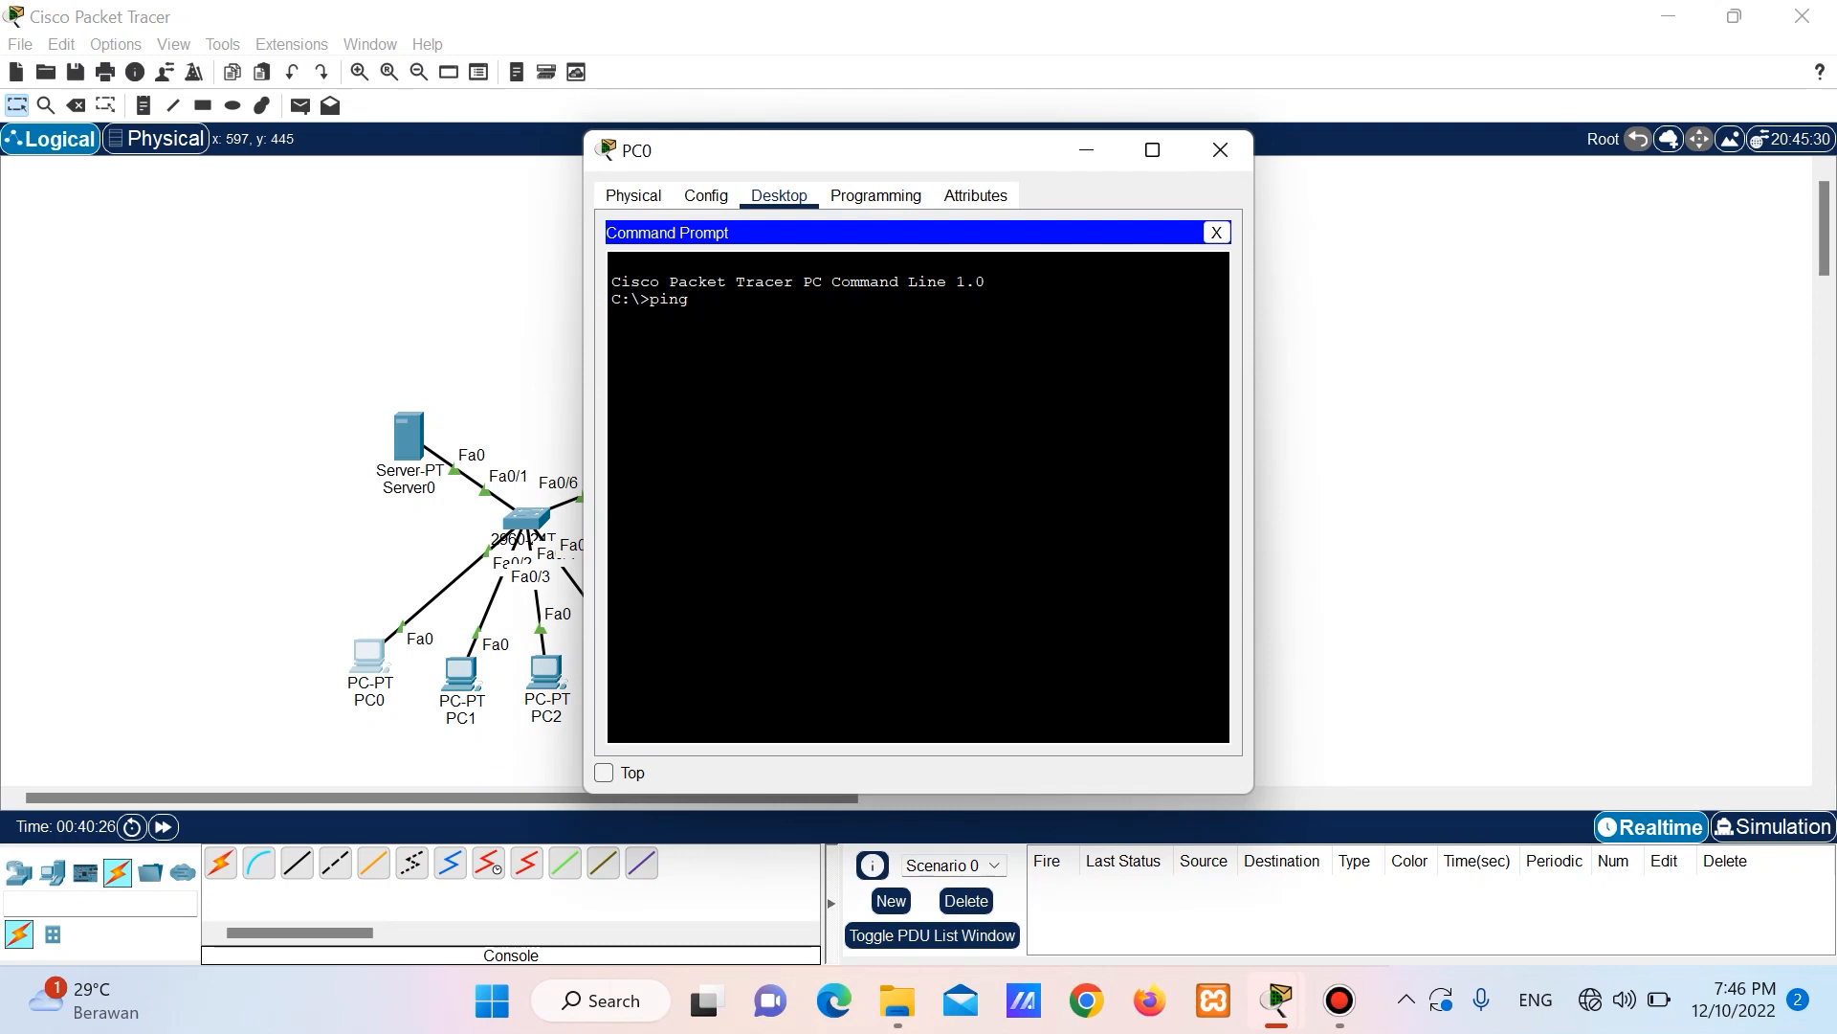
pyautogui.write(' 172.17.')
pyautogui.write('0.2')
pyautogui.press('Return')
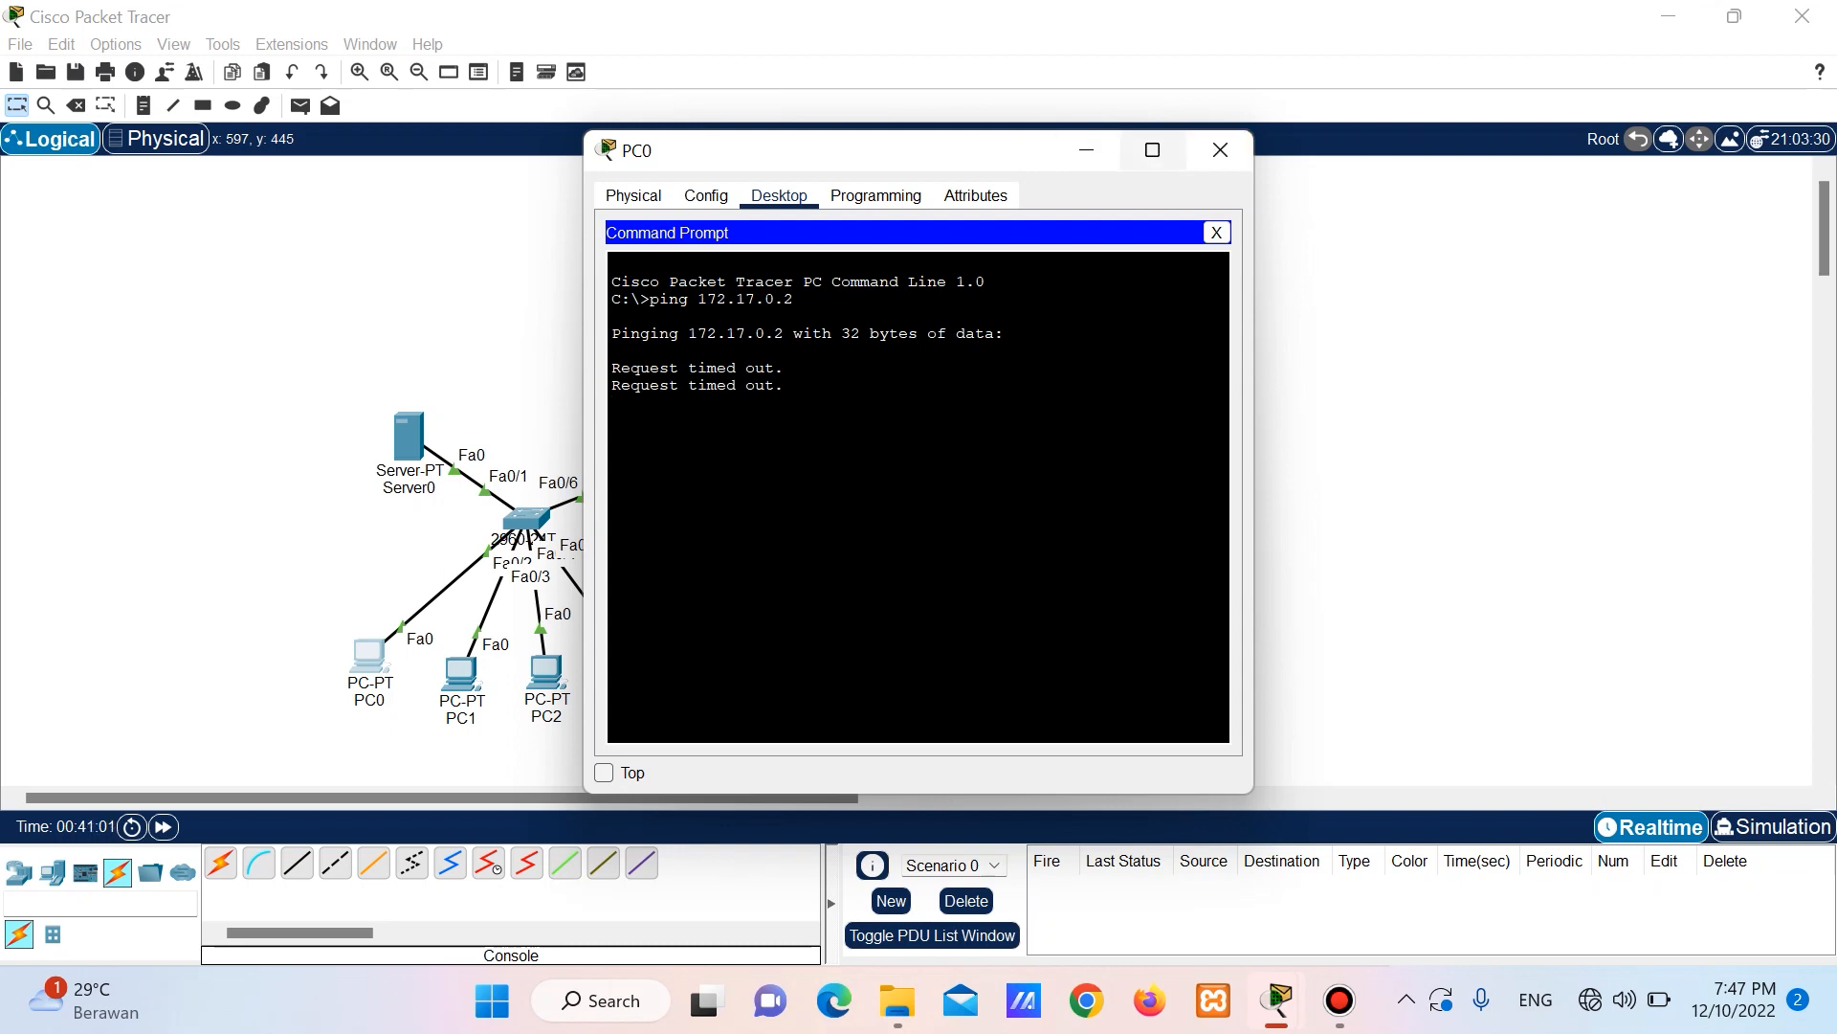
pyautogui.click(1220, 150)
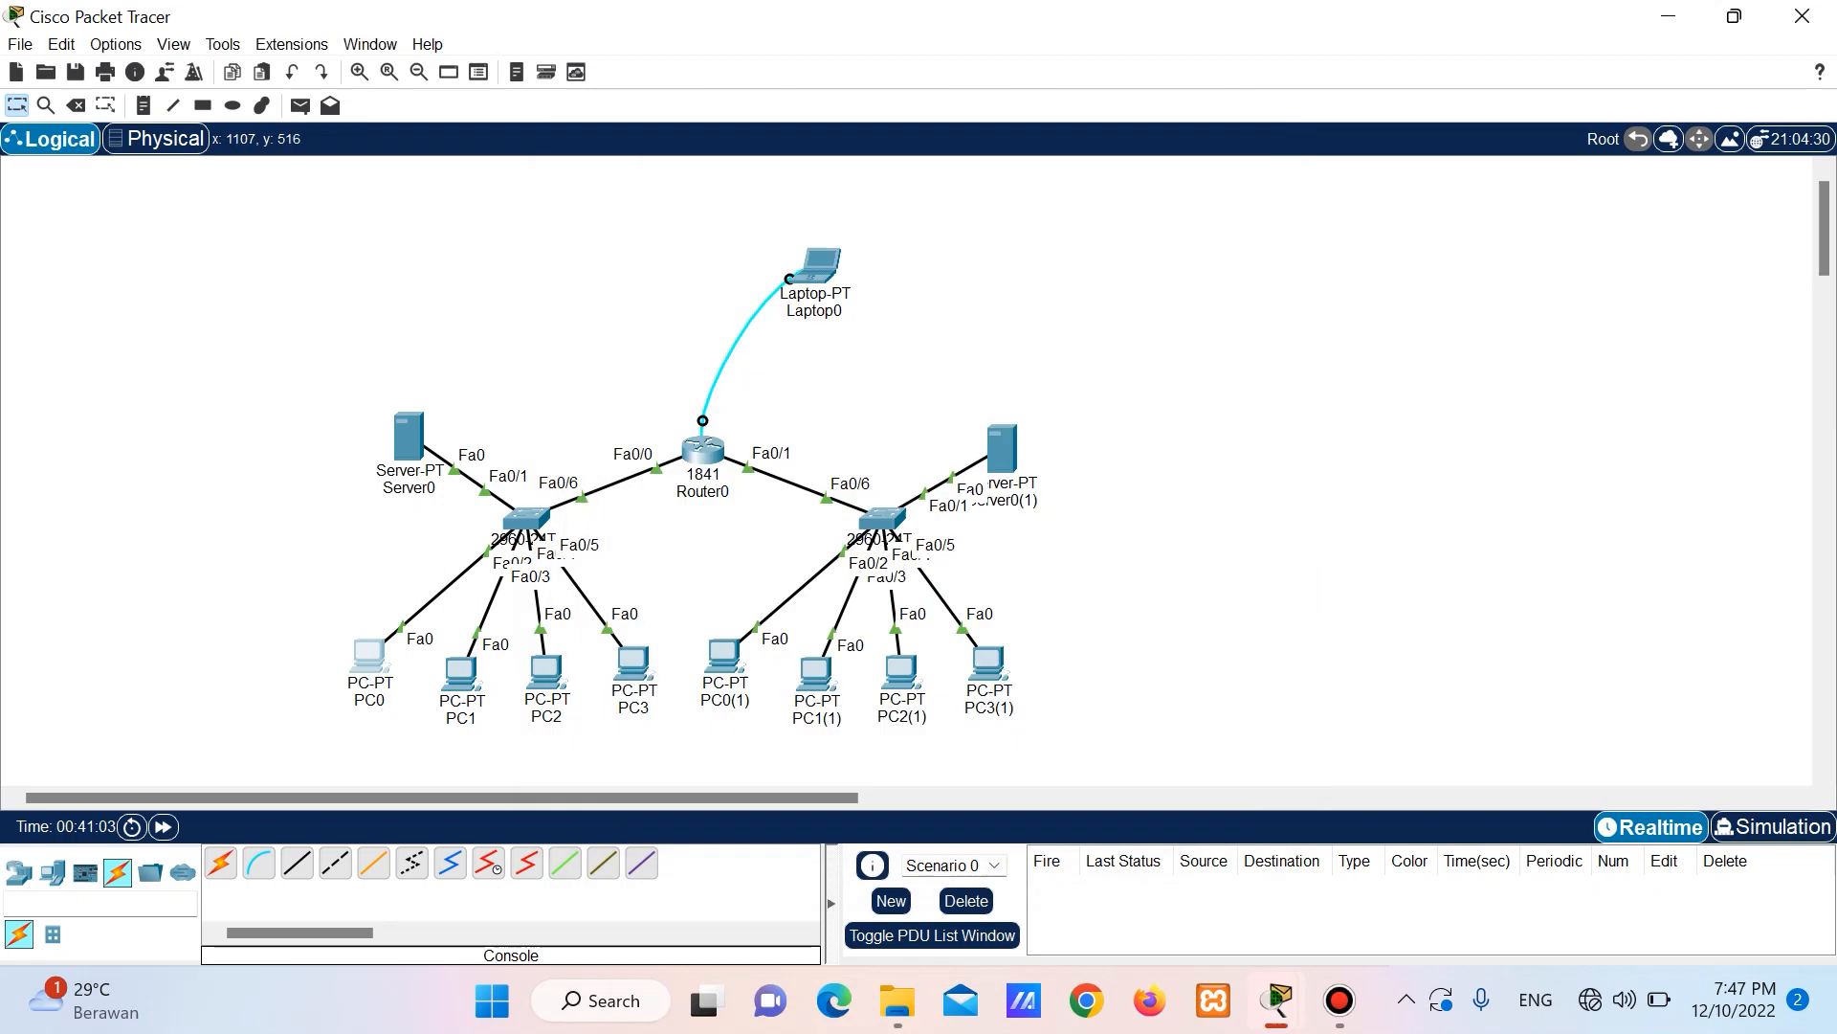
# Rerun PC0's last ping with the address changed to 172.17.10.2, now getting replies.
pyautogui.moveTo(725, 658)
pyautogui.click(367, 659)
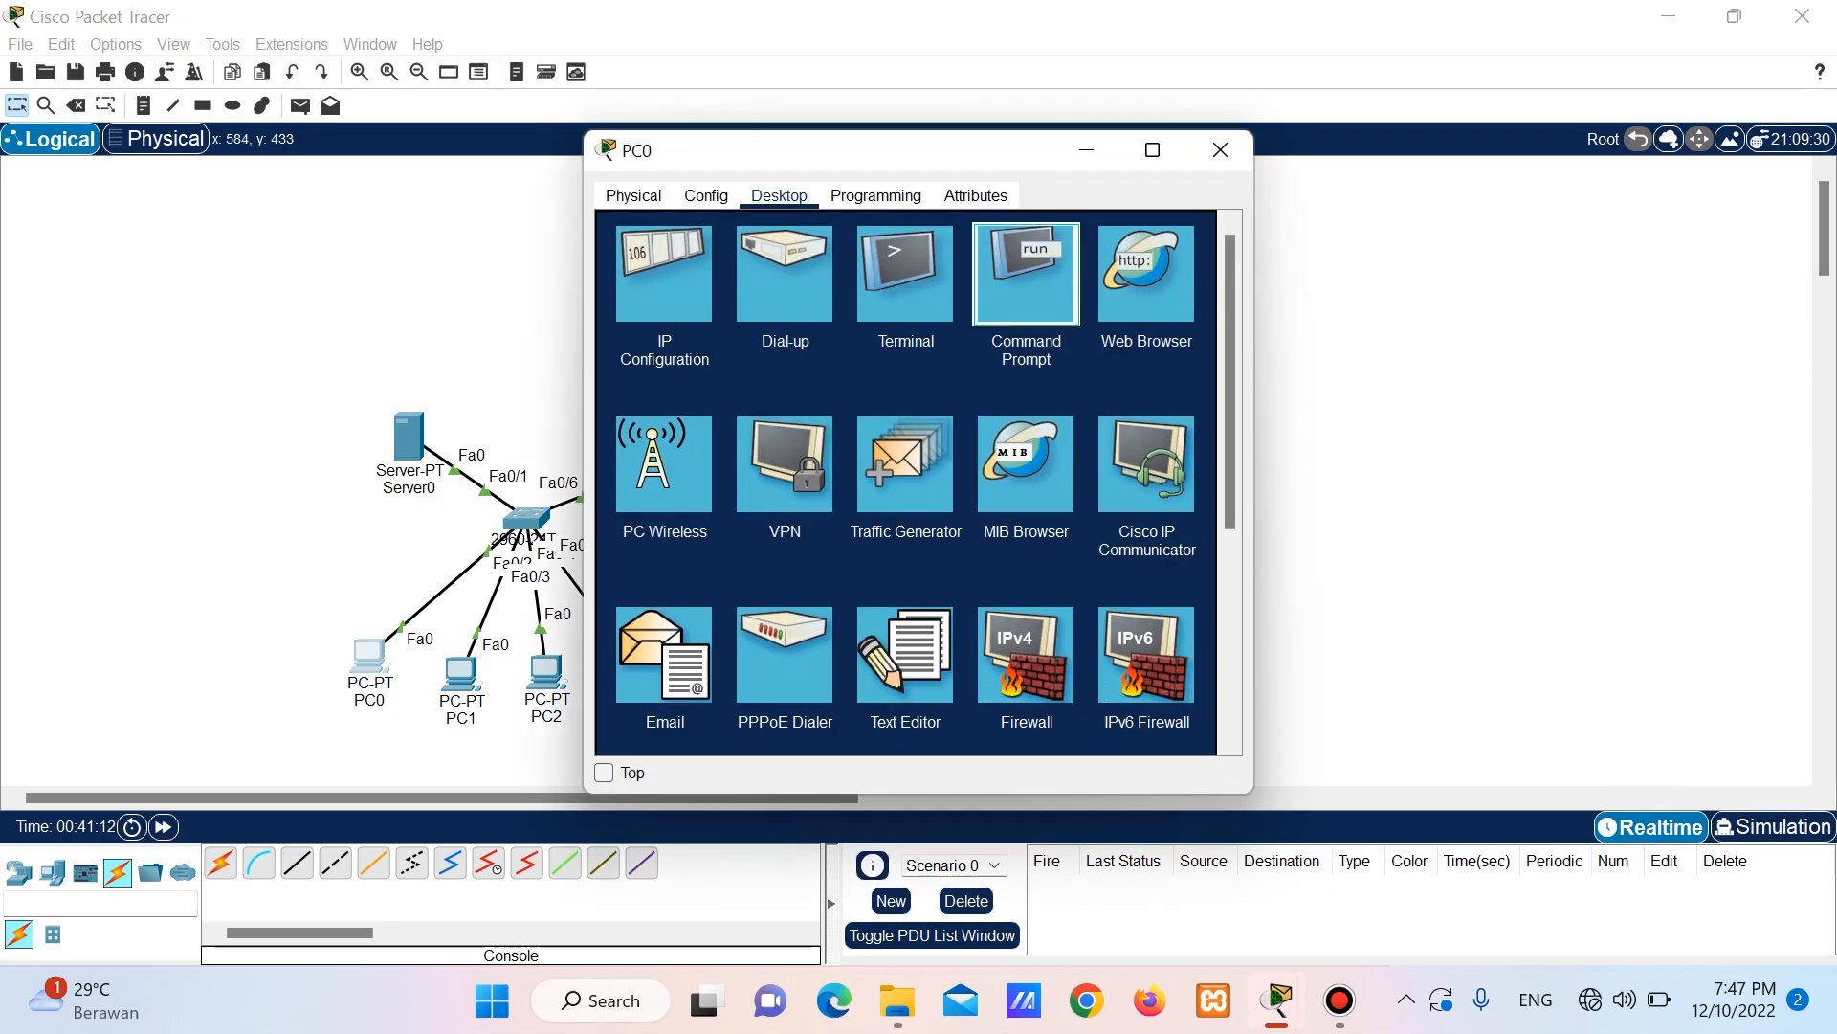
pyautogui.click(1026, 274)
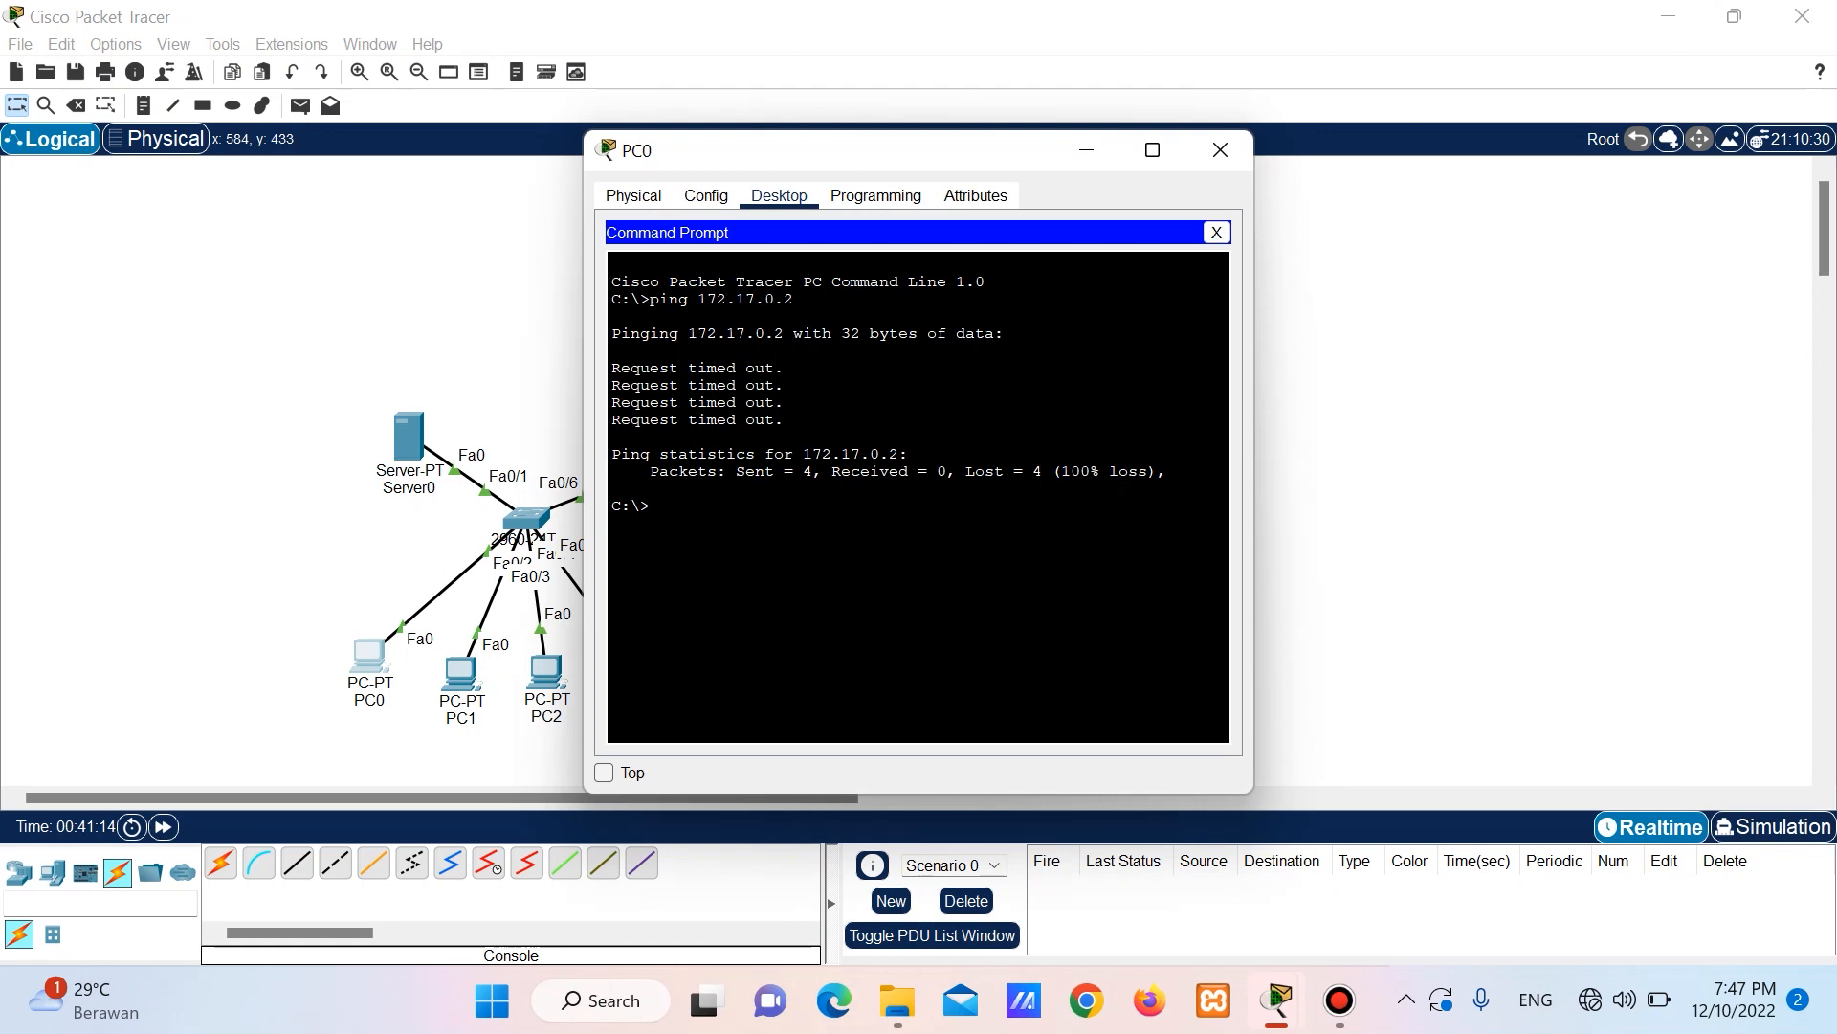
pyautogui.press('Up')
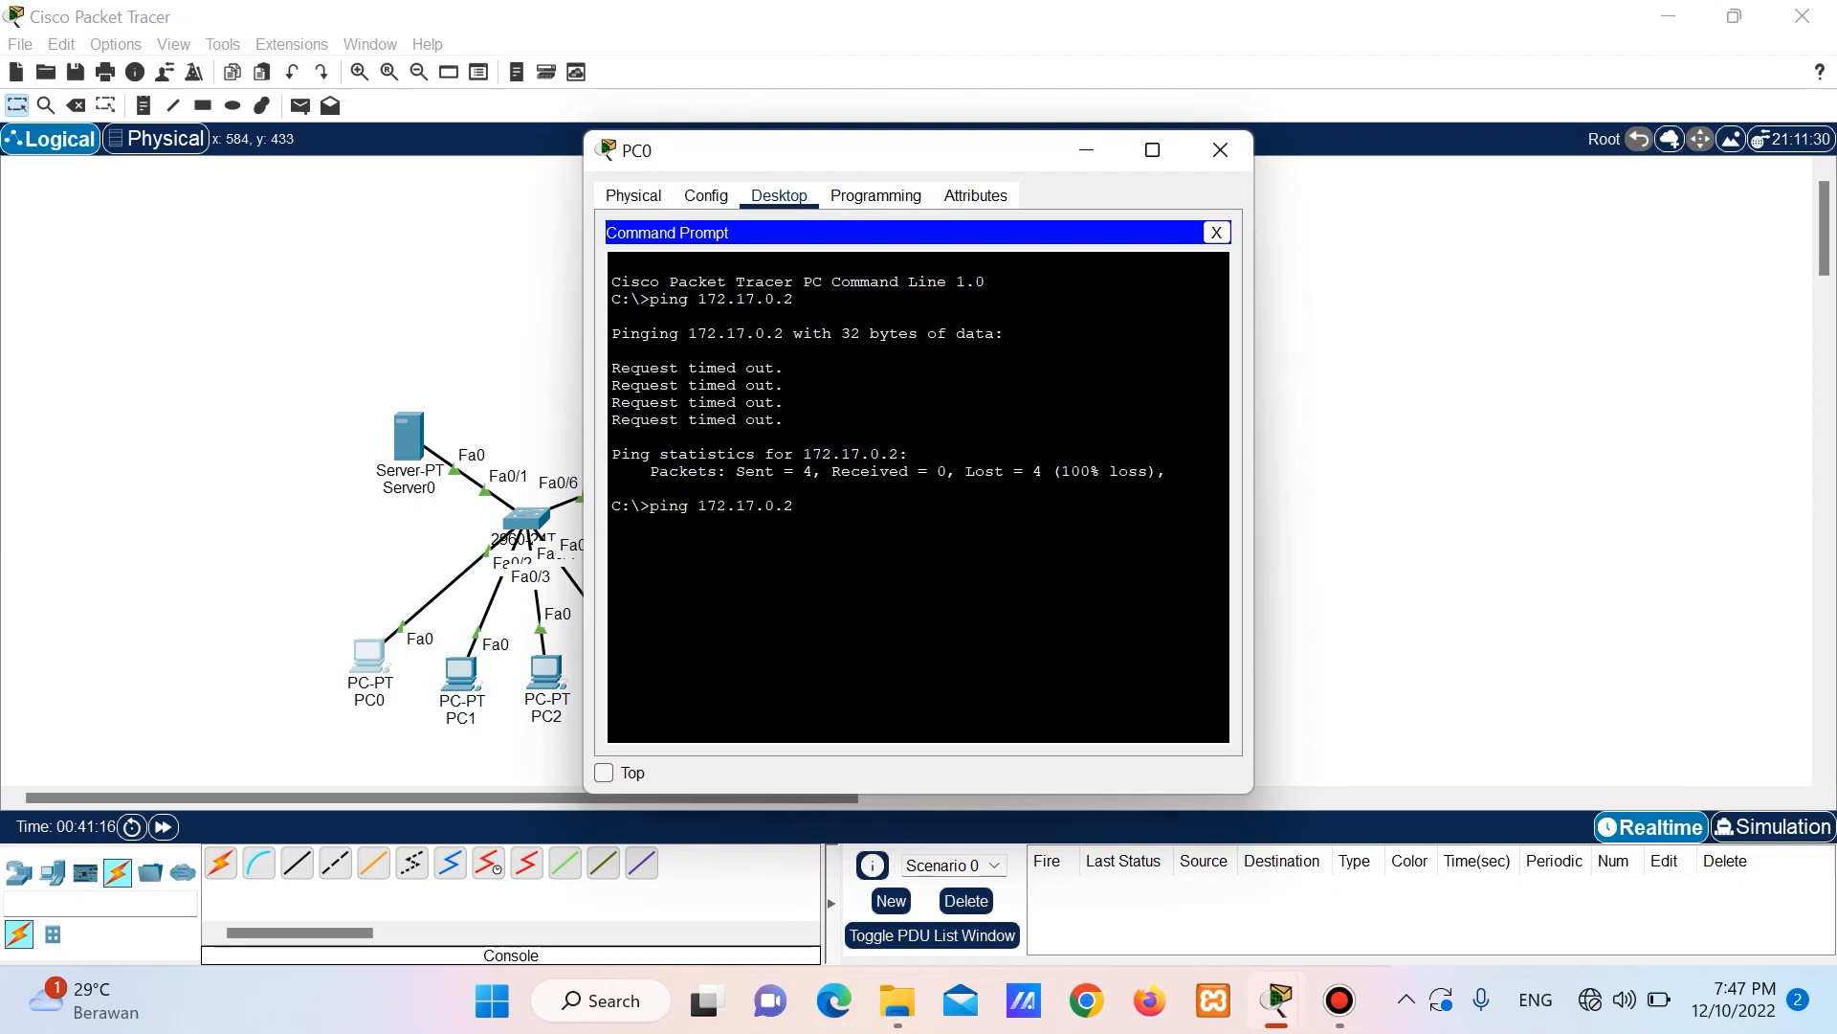
pyautogui.press('BackSpace')
pyautogui.press('BackSpace')
pyautogui.press('BackSpace')
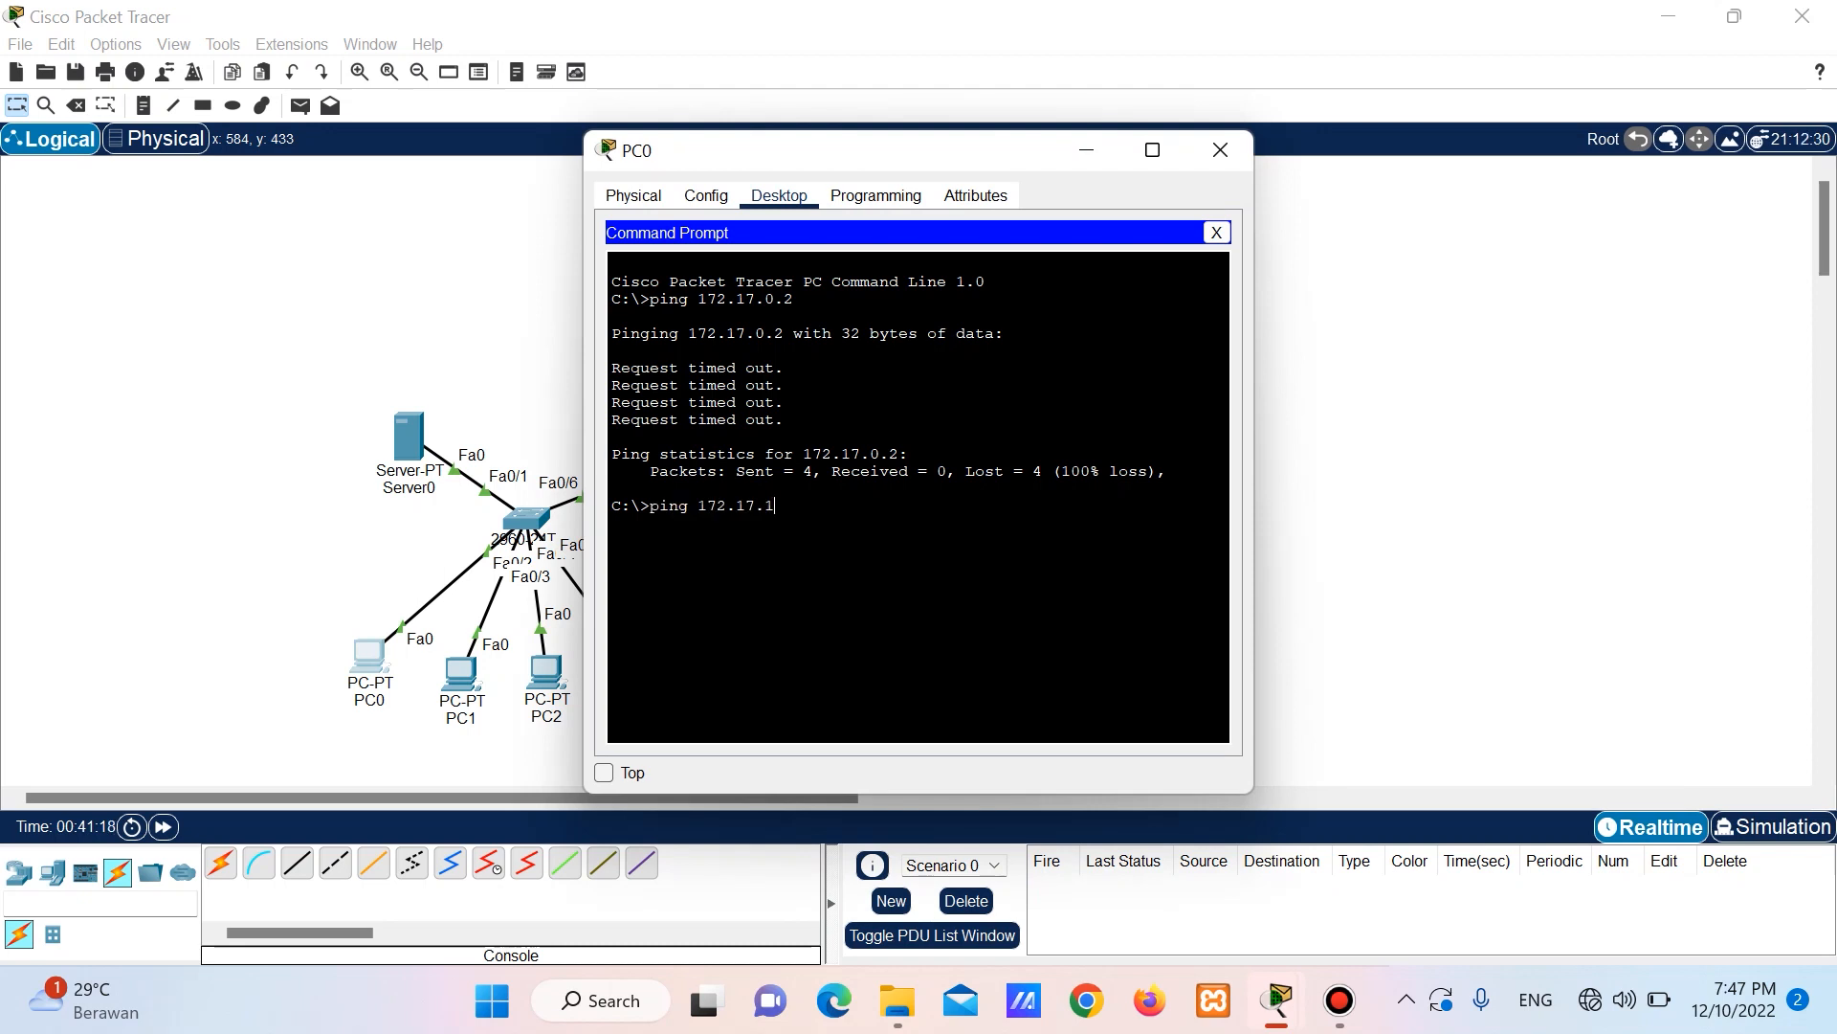
pyautogui.write('10.2')
pyautogui.press('Return')
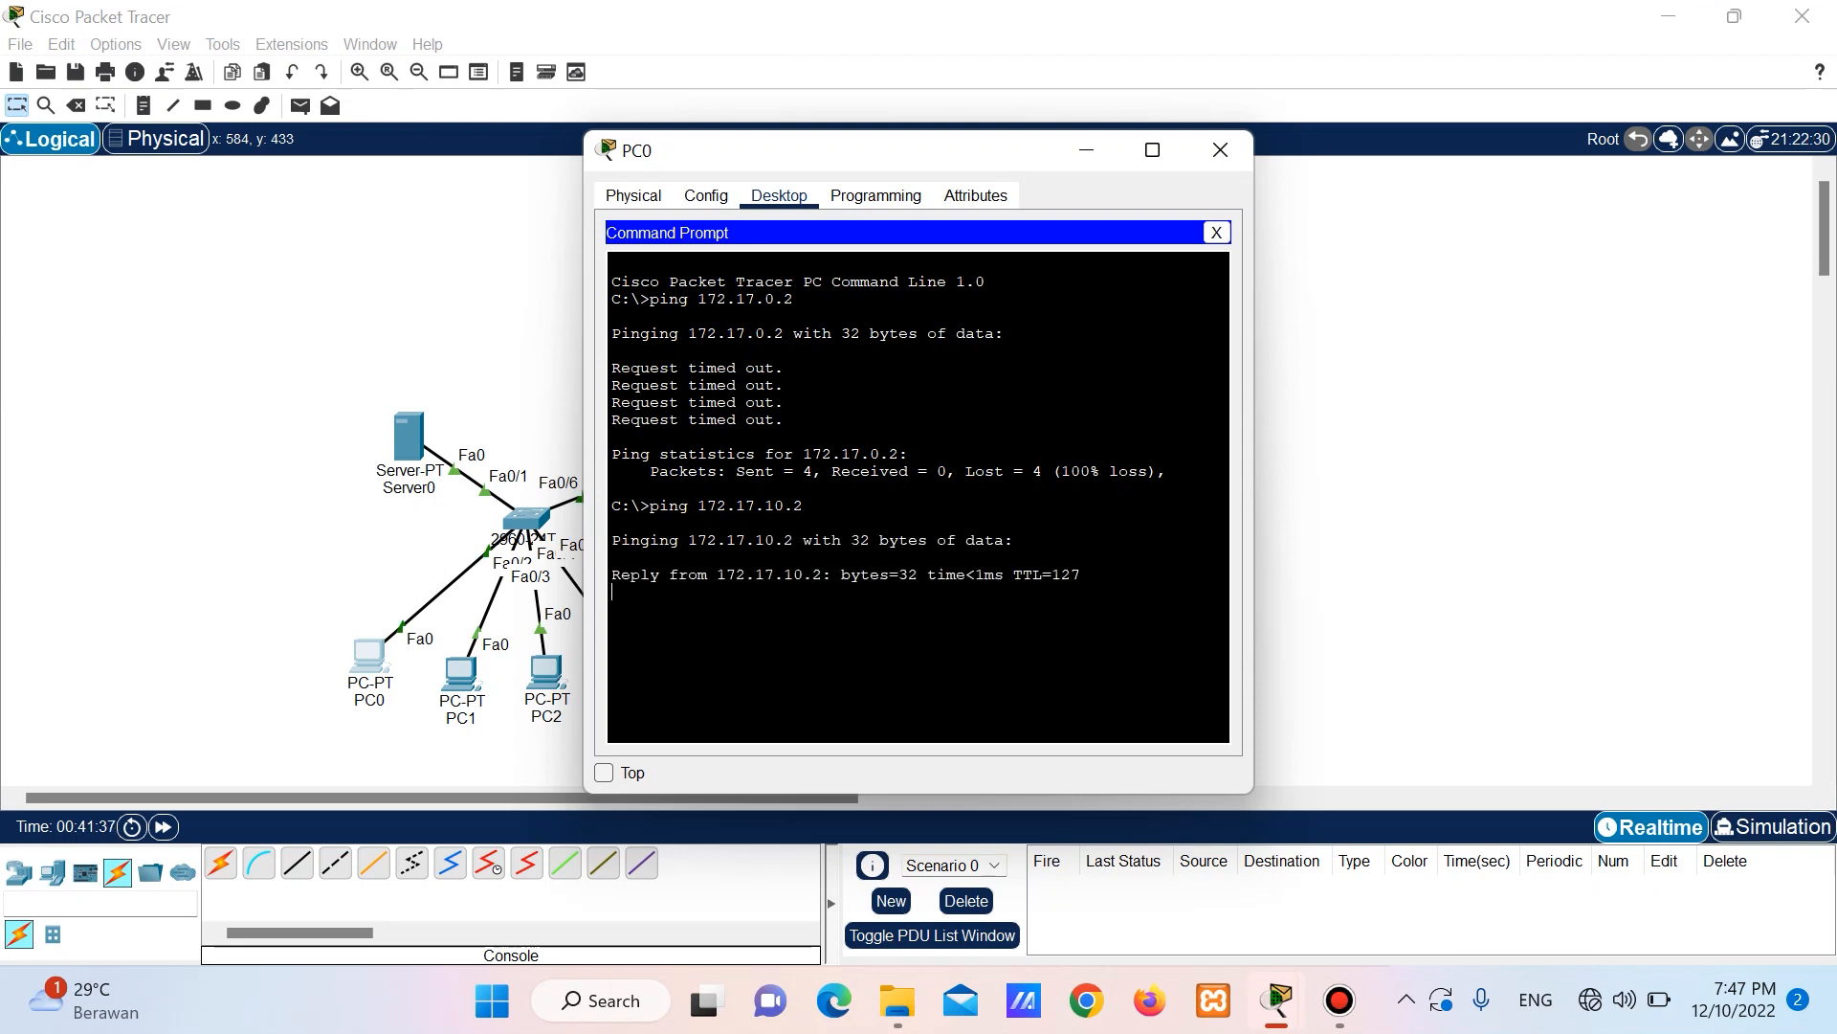